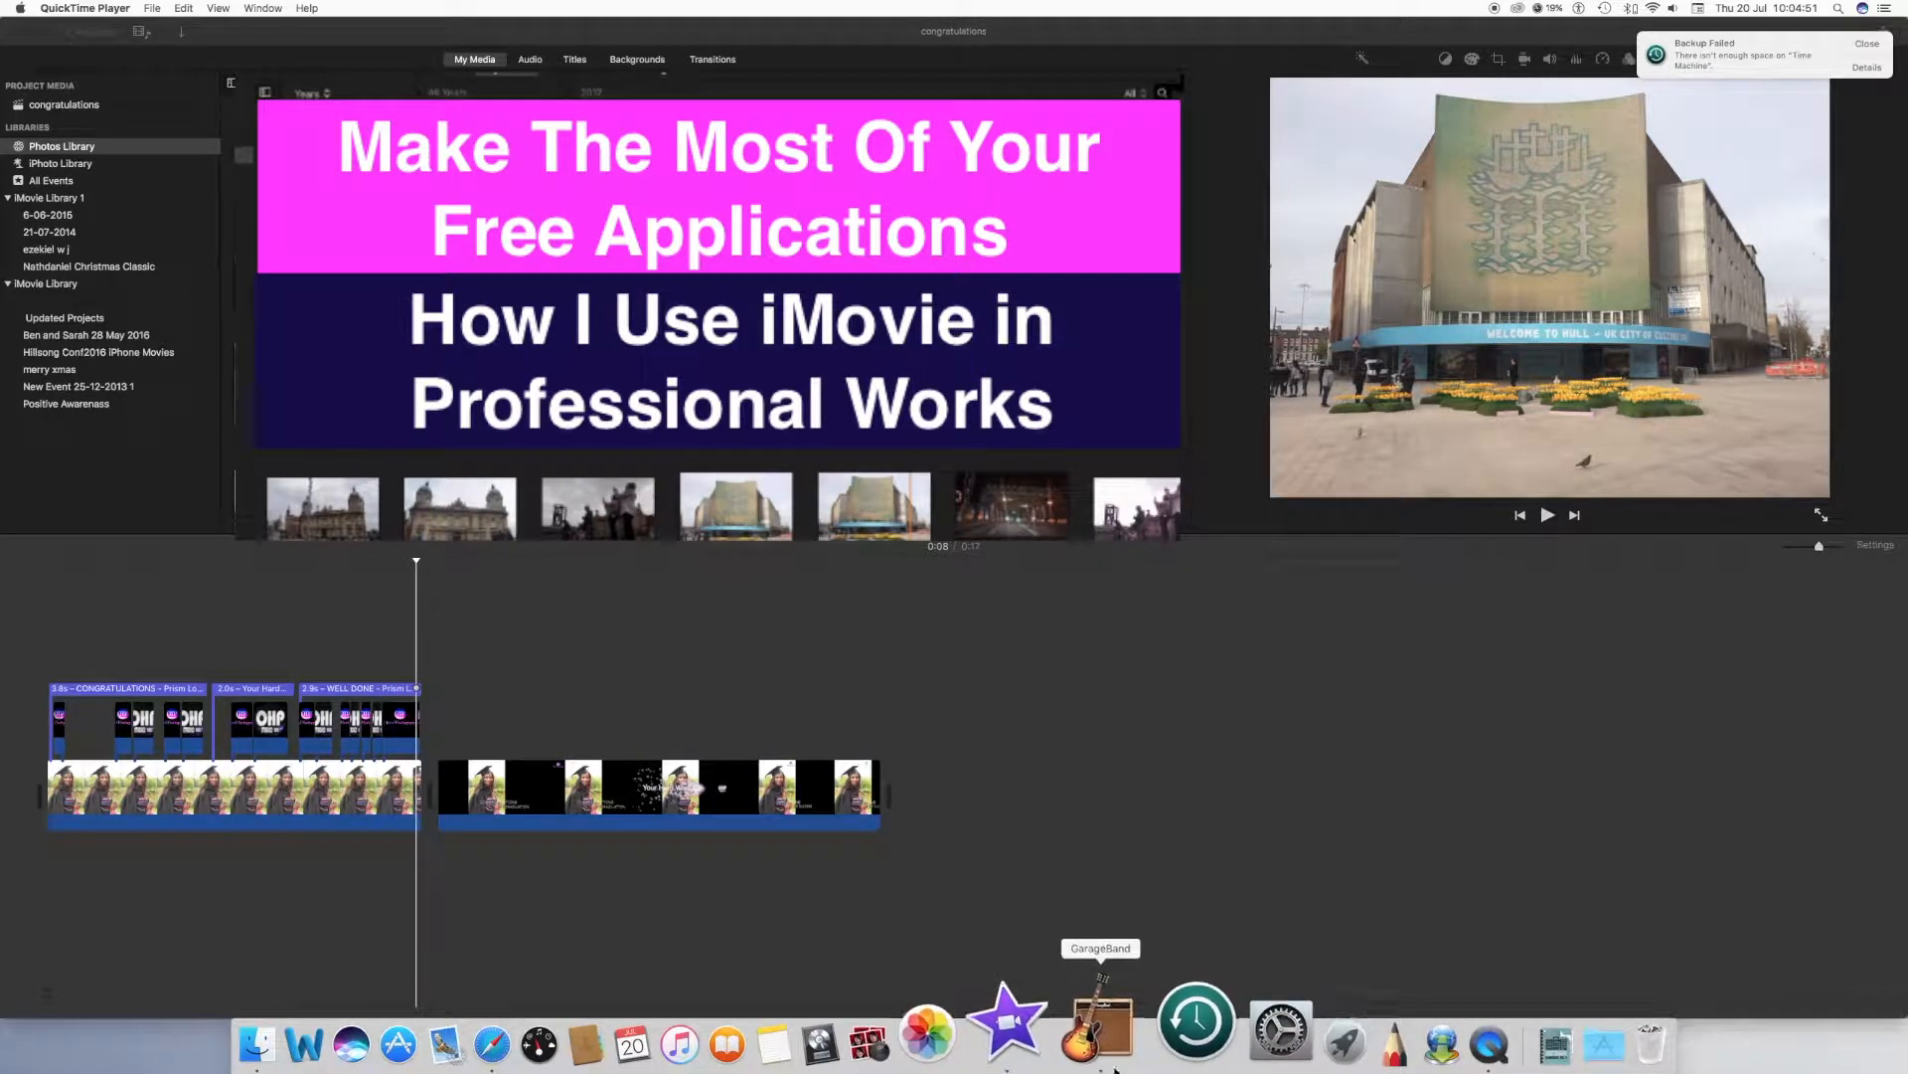
- Switch to Photo Booth and set it to movie recording mode
{"action": "left_click", "coordinate": [964, 1037]}
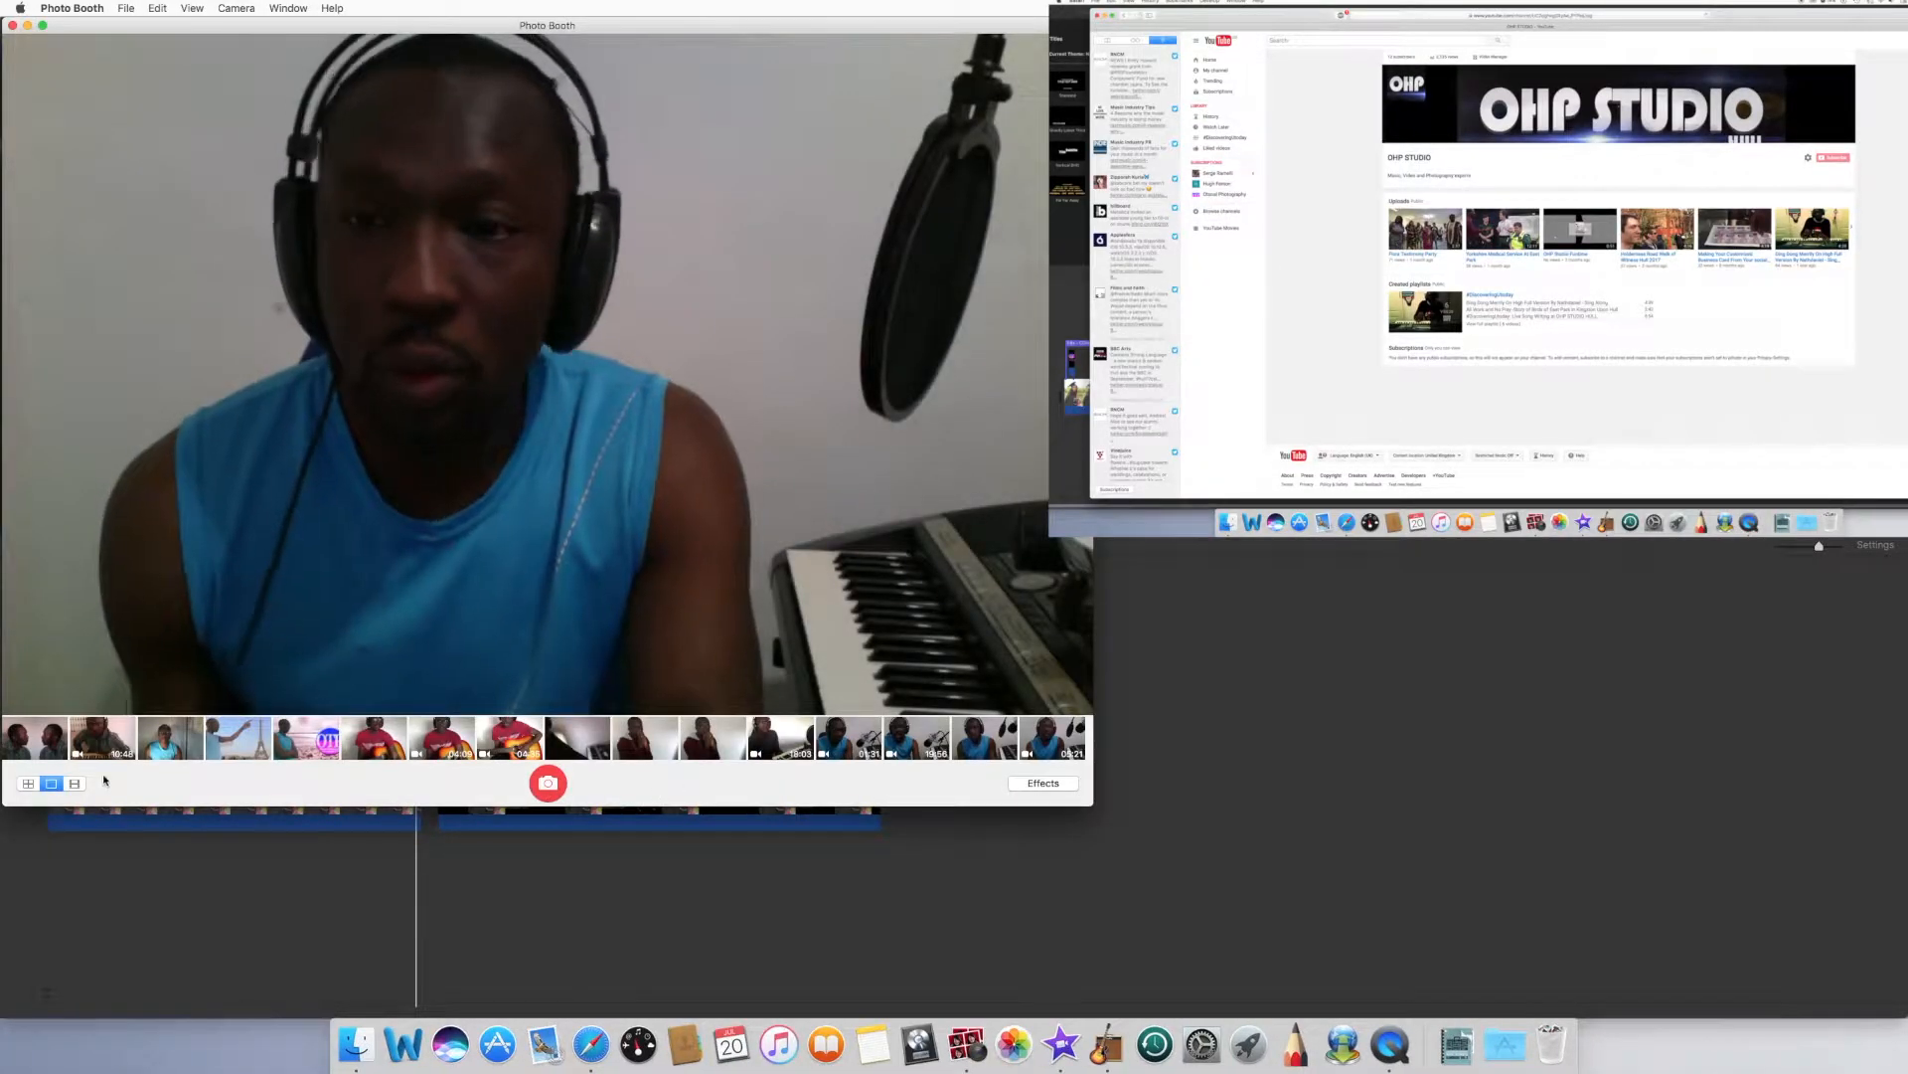
{"action": "left_click", "coordinate": [75, 783]}
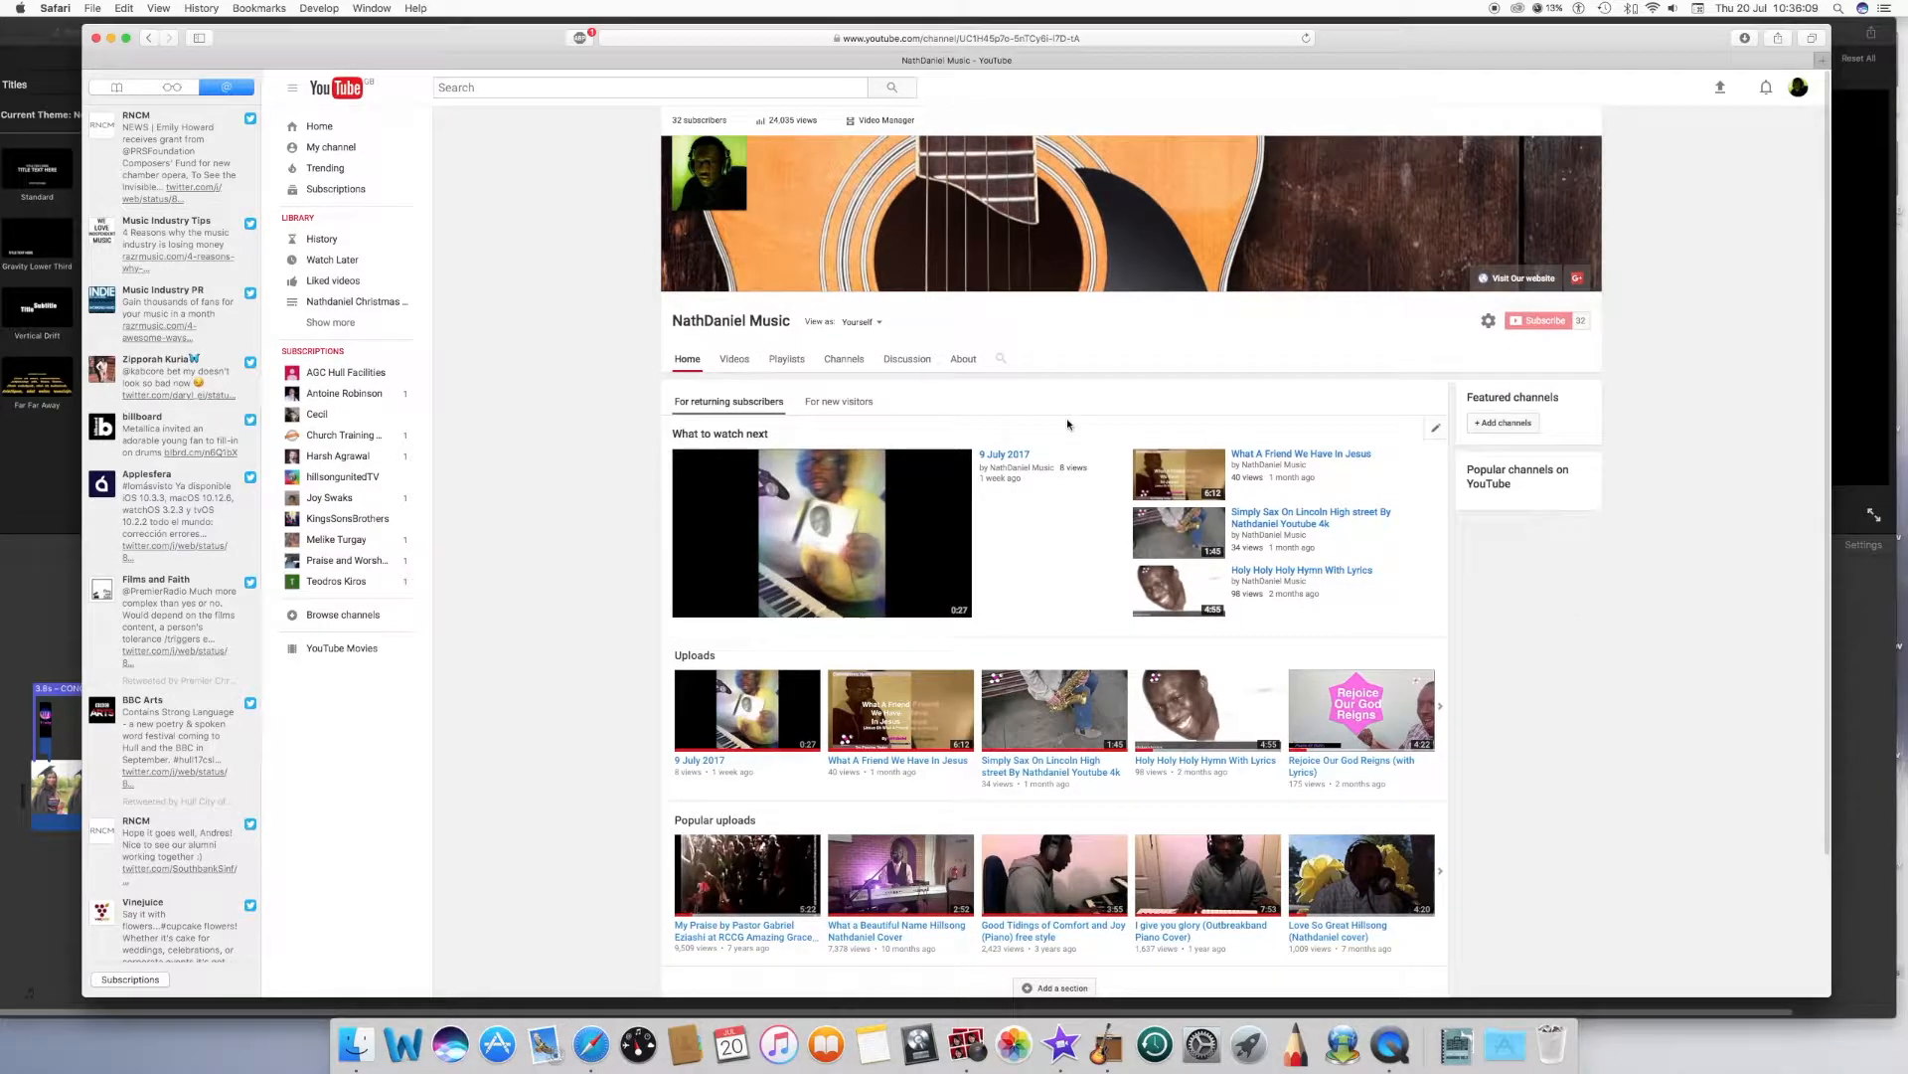
{"action": "scroll", "coordinate": [1030, 413], "scroll_direction": "down", "scroll_amount": 1}
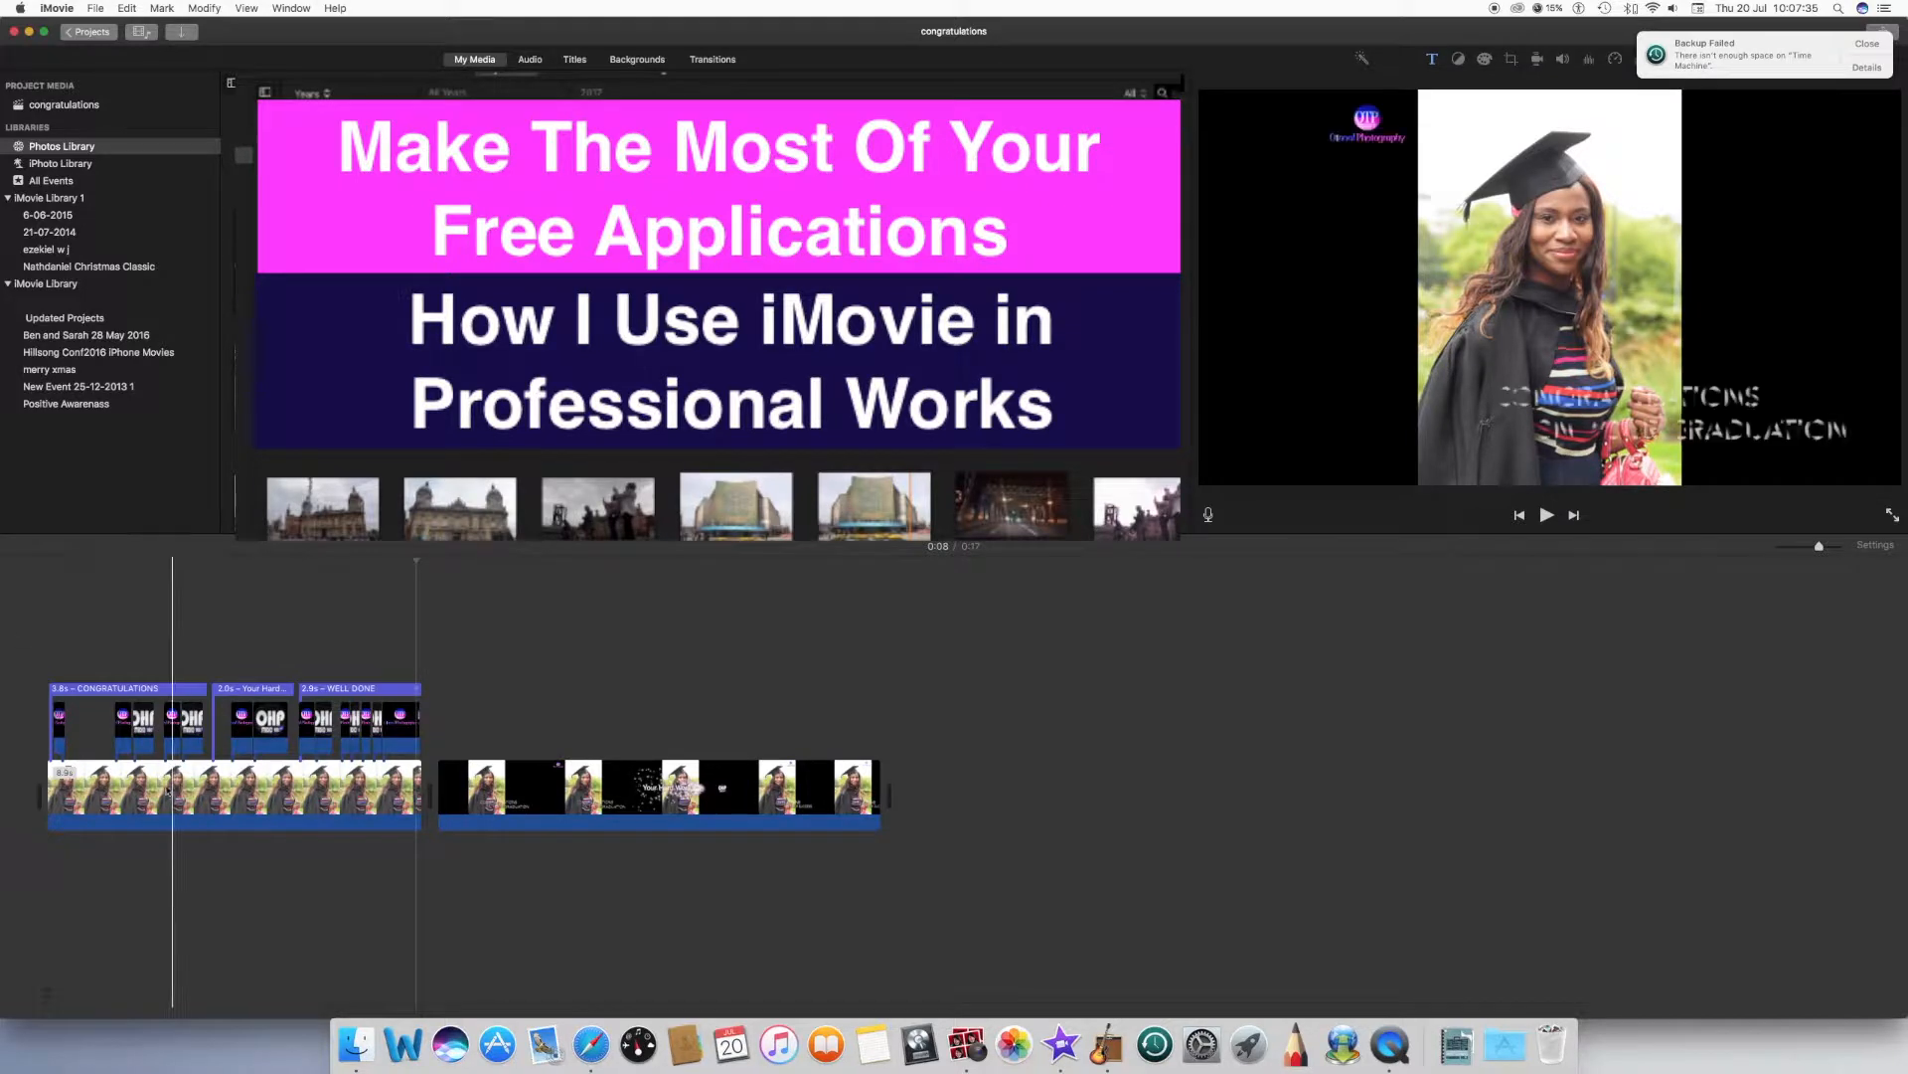
- Add another copy of the graduation photo clip at the end of the congratulations timeline
{"action": "left_click", "coordinate": [210, 795]}
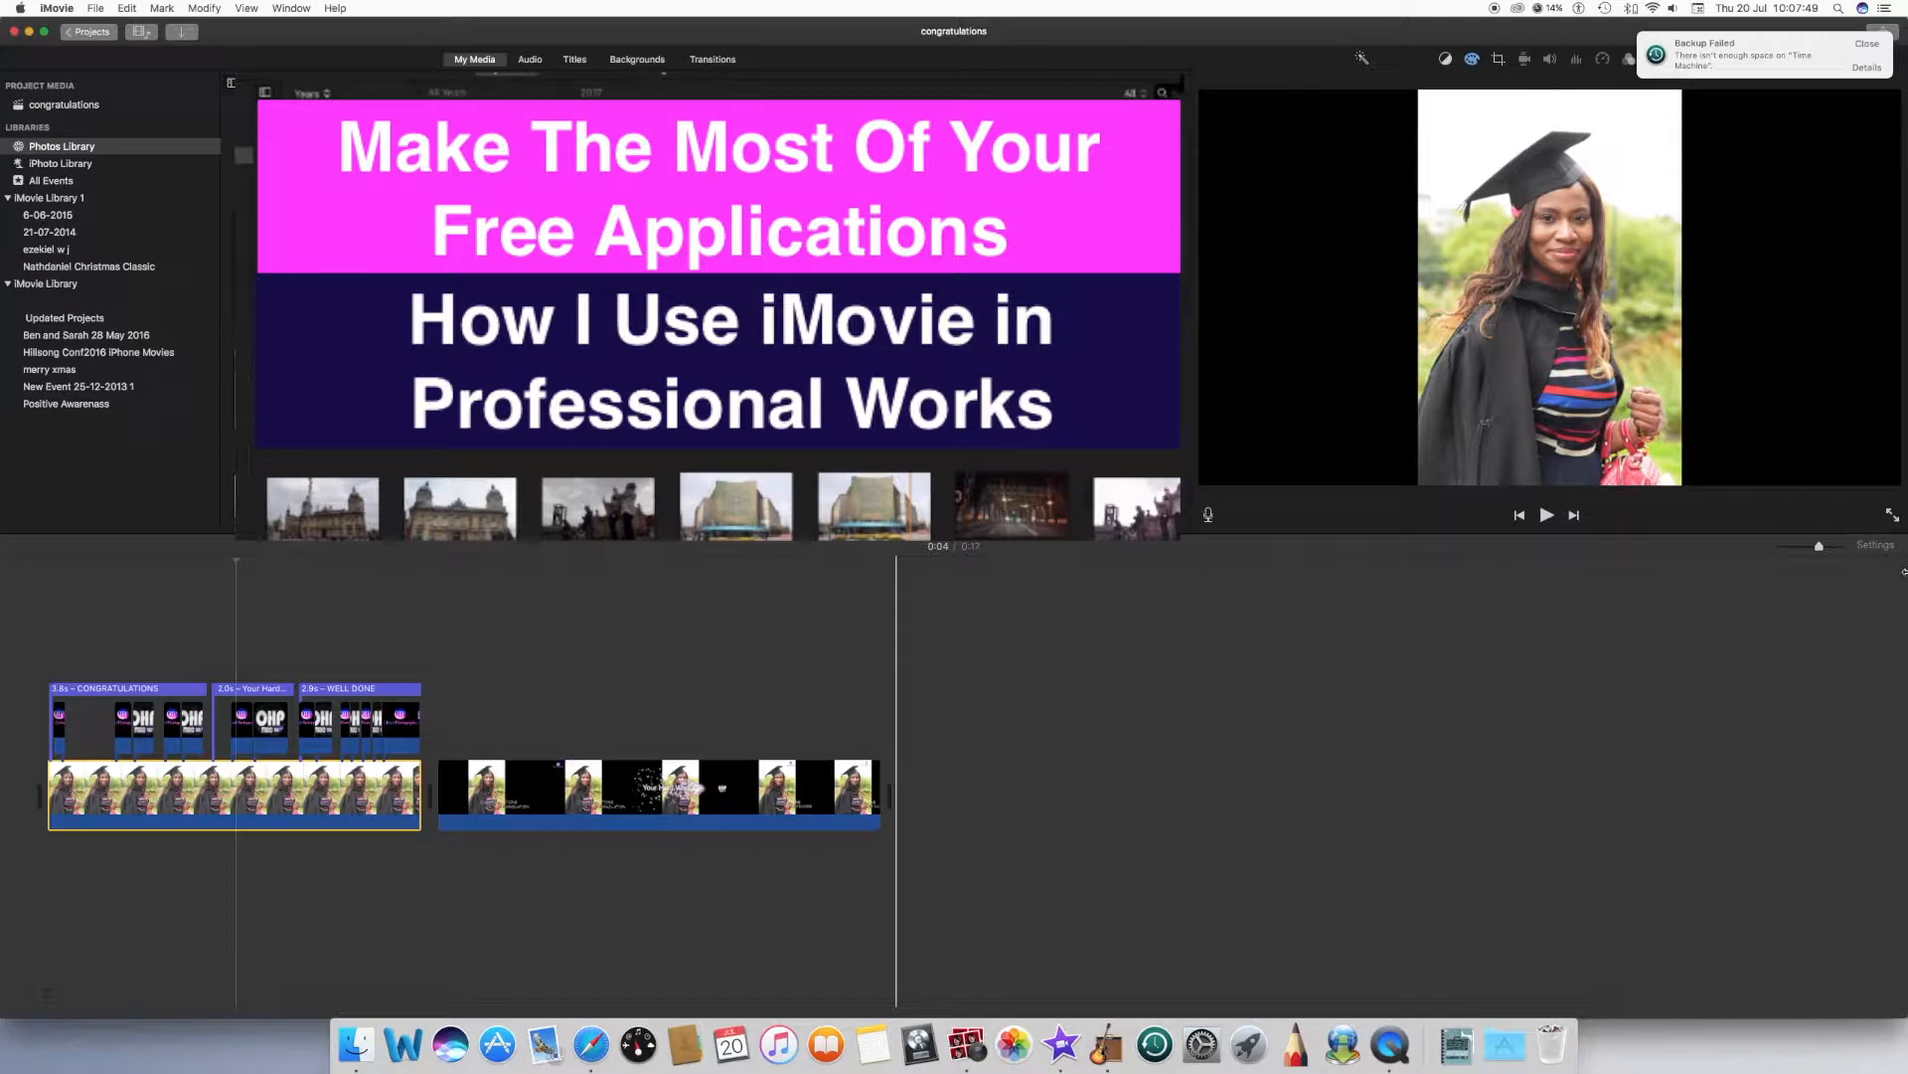
{"action": "left_click_drag", "start_coordinate": [1819, 546], "coordinate": [1834, 554]}
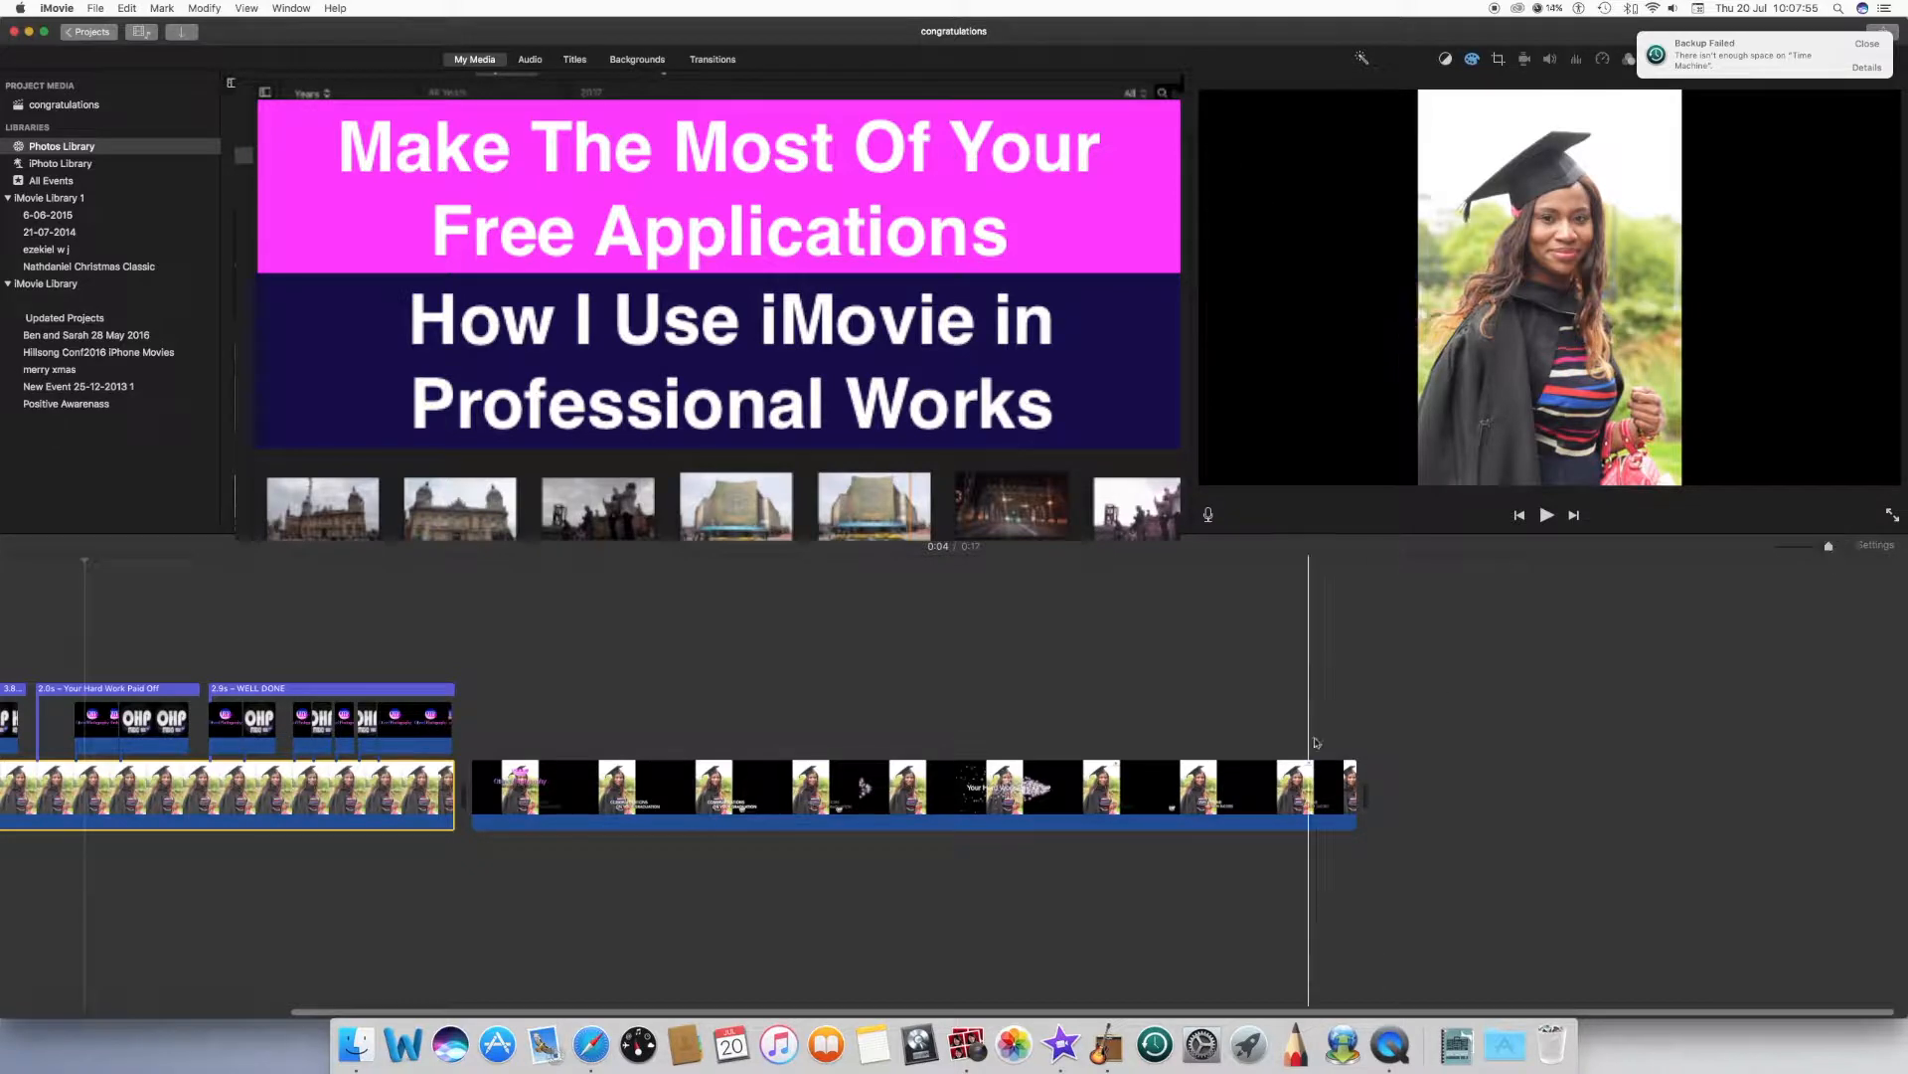
{"action": "scroll", "coordinate": [1332, 730], "scroll_direction": "left", "scroll_amount": 5}
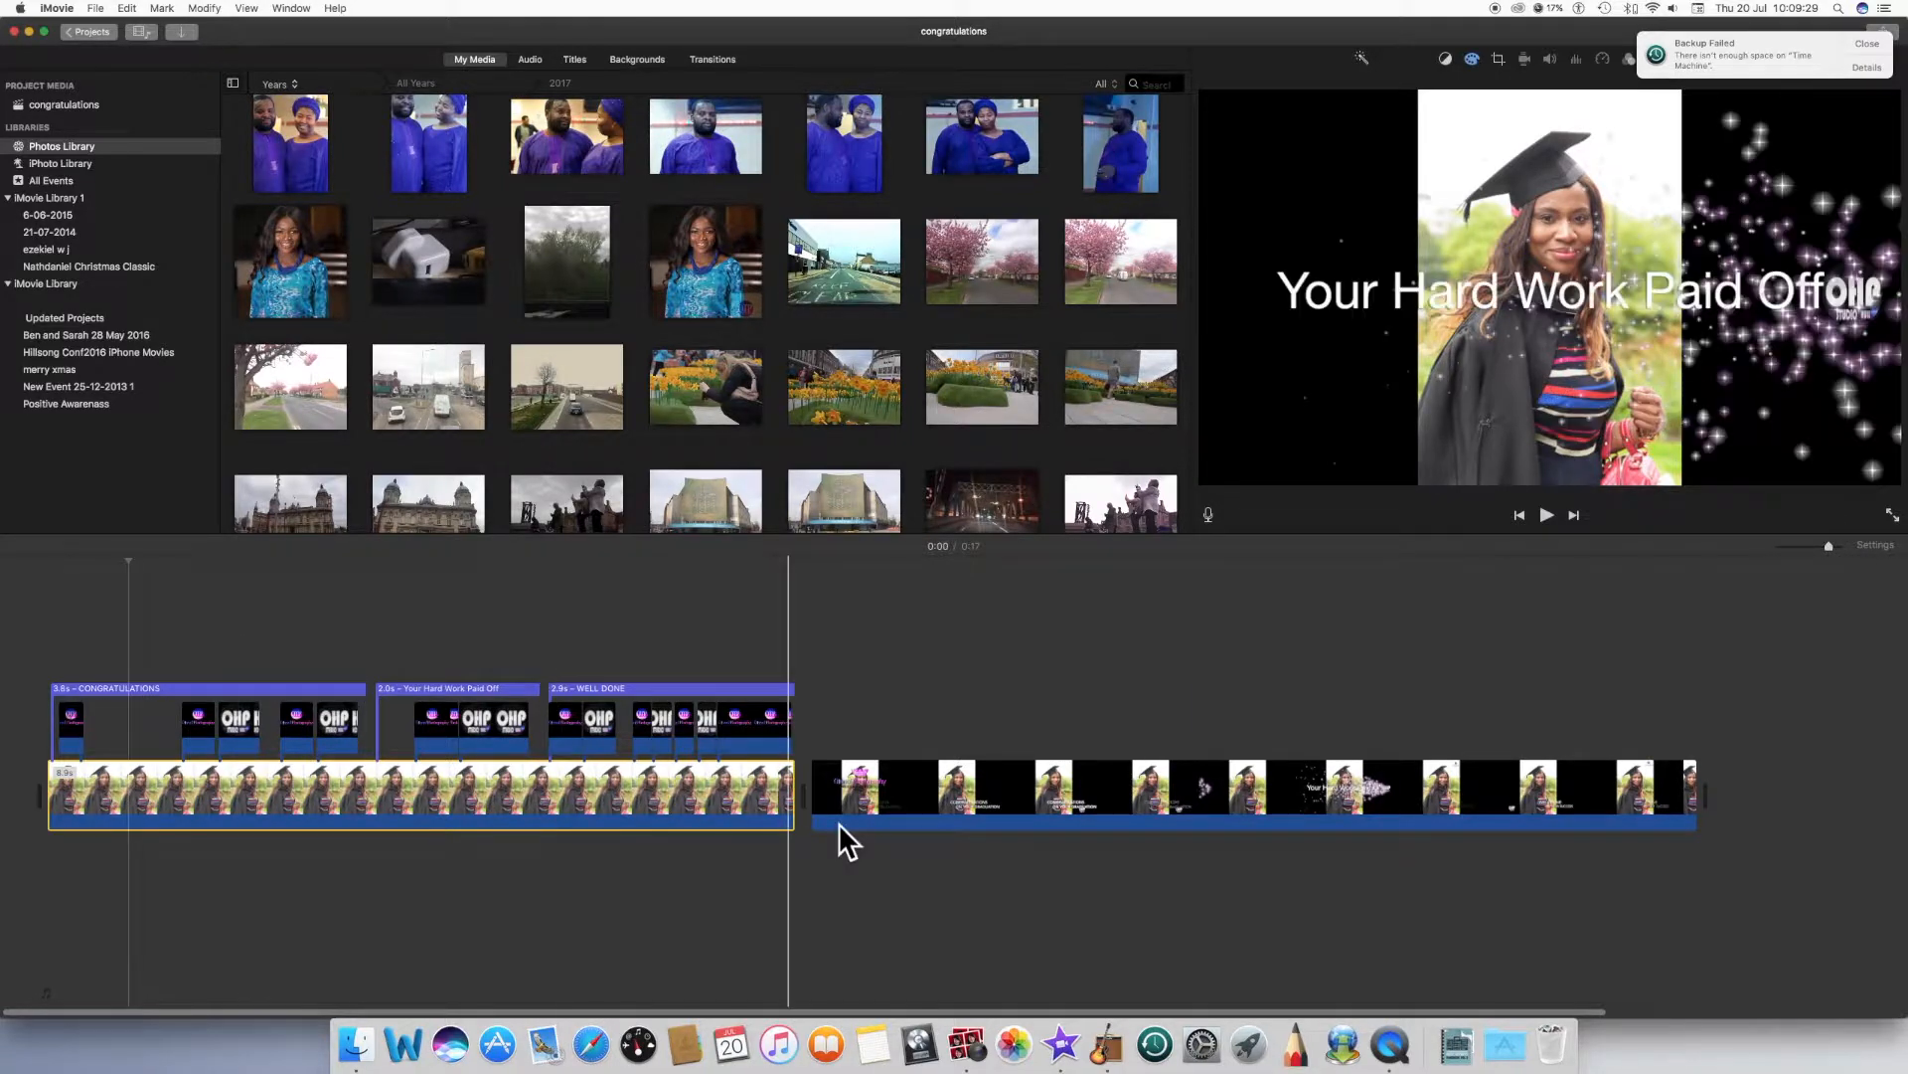
{"action": "scroll", "coordinate": [595, 479], "scroll_direction": "up", "scroll_amount": 5}
{"action": "scroll", "coordinate": [594, 479], "scroll_direction": "down", "scroll_amount": 6}
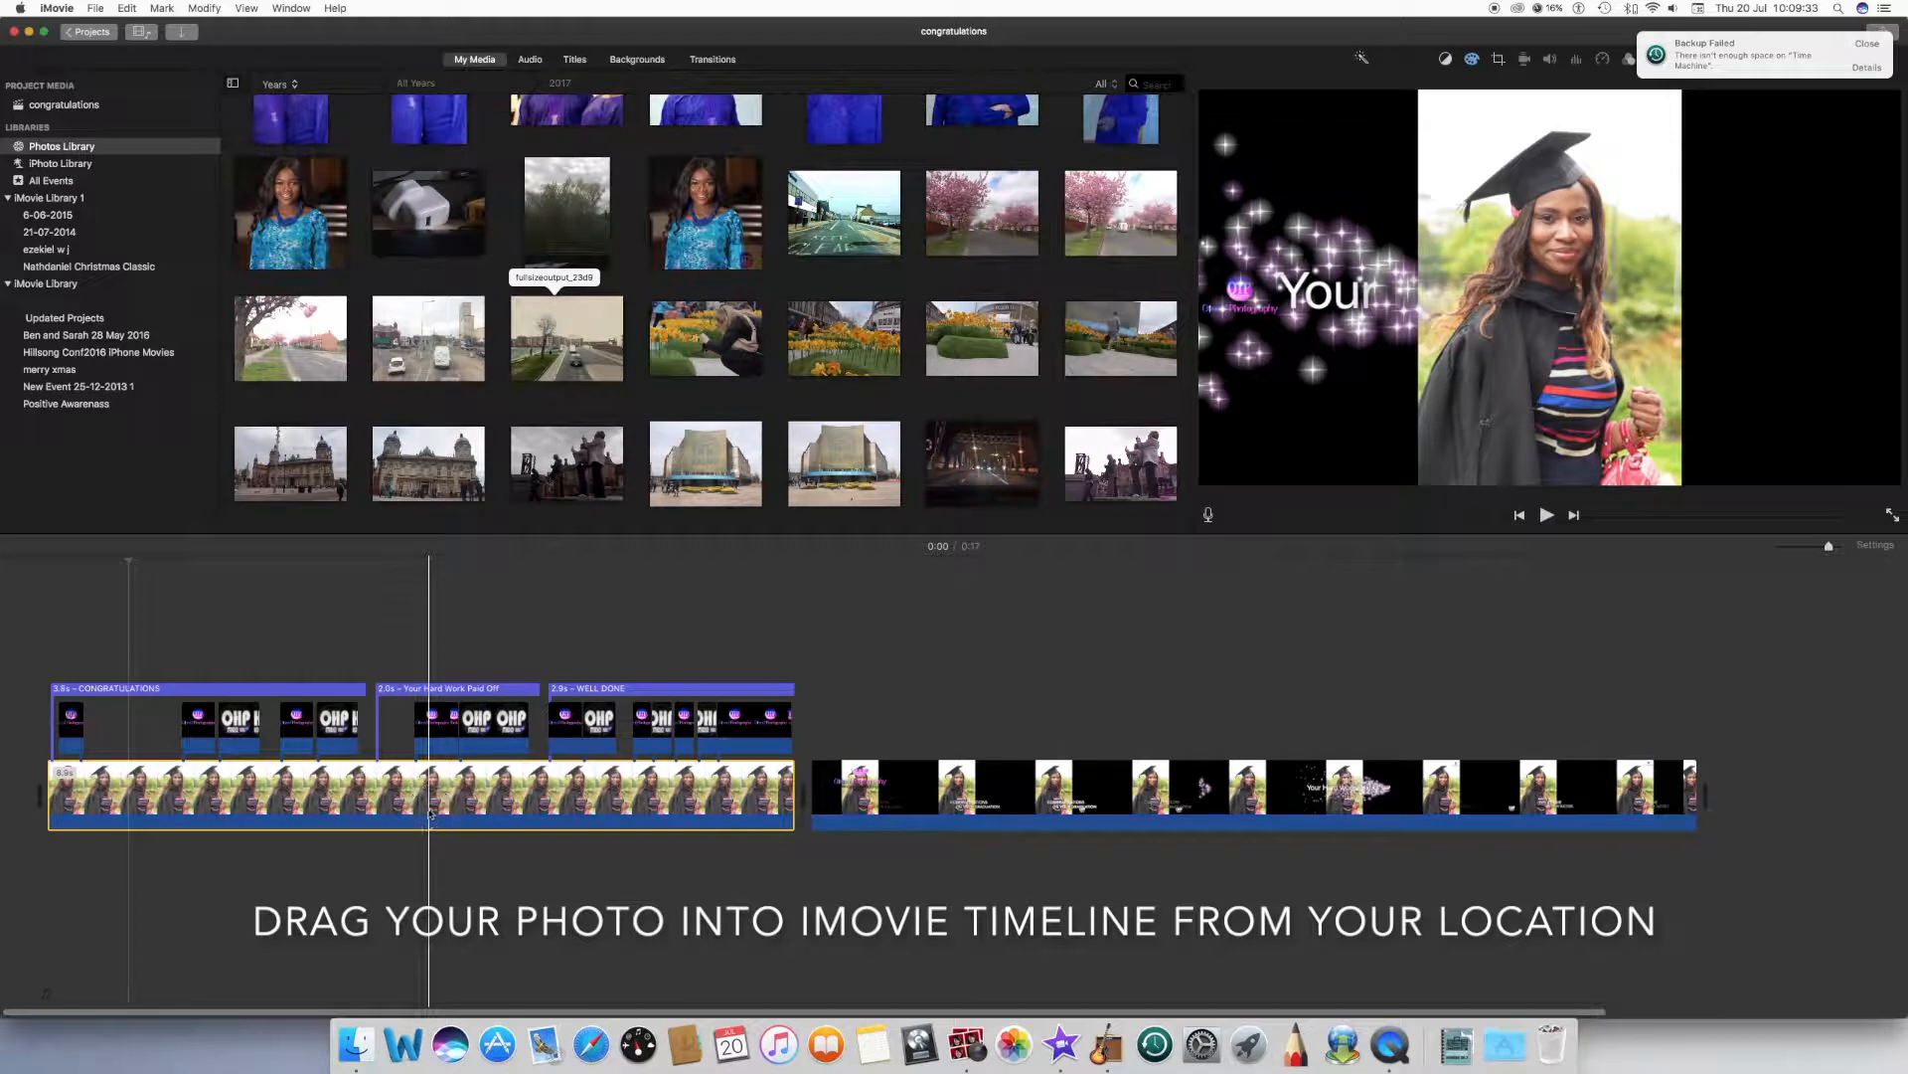
{"action": "left_click", "coordinate": [431, 798]}
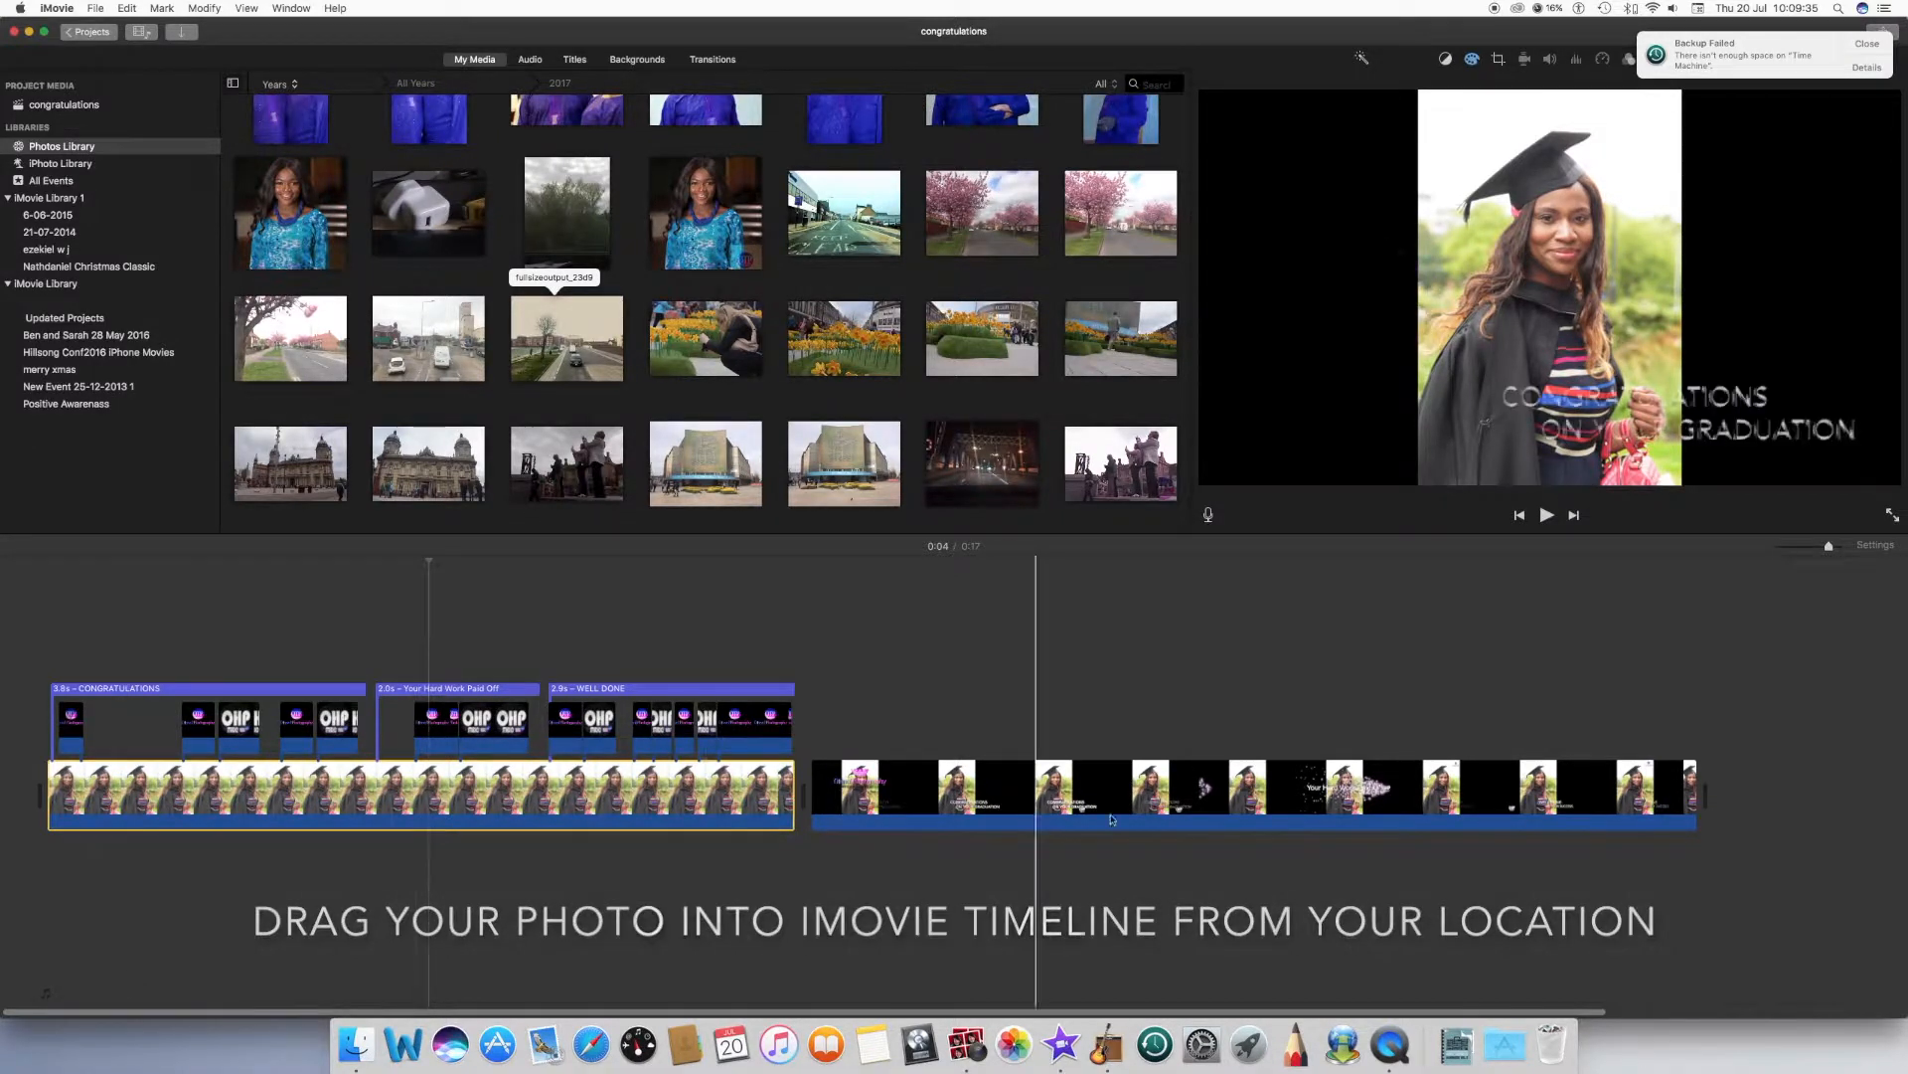
{"action": "scroll", "coordinate": [795, 798], "scroll_direction": "right", "scroll_amount": 1}
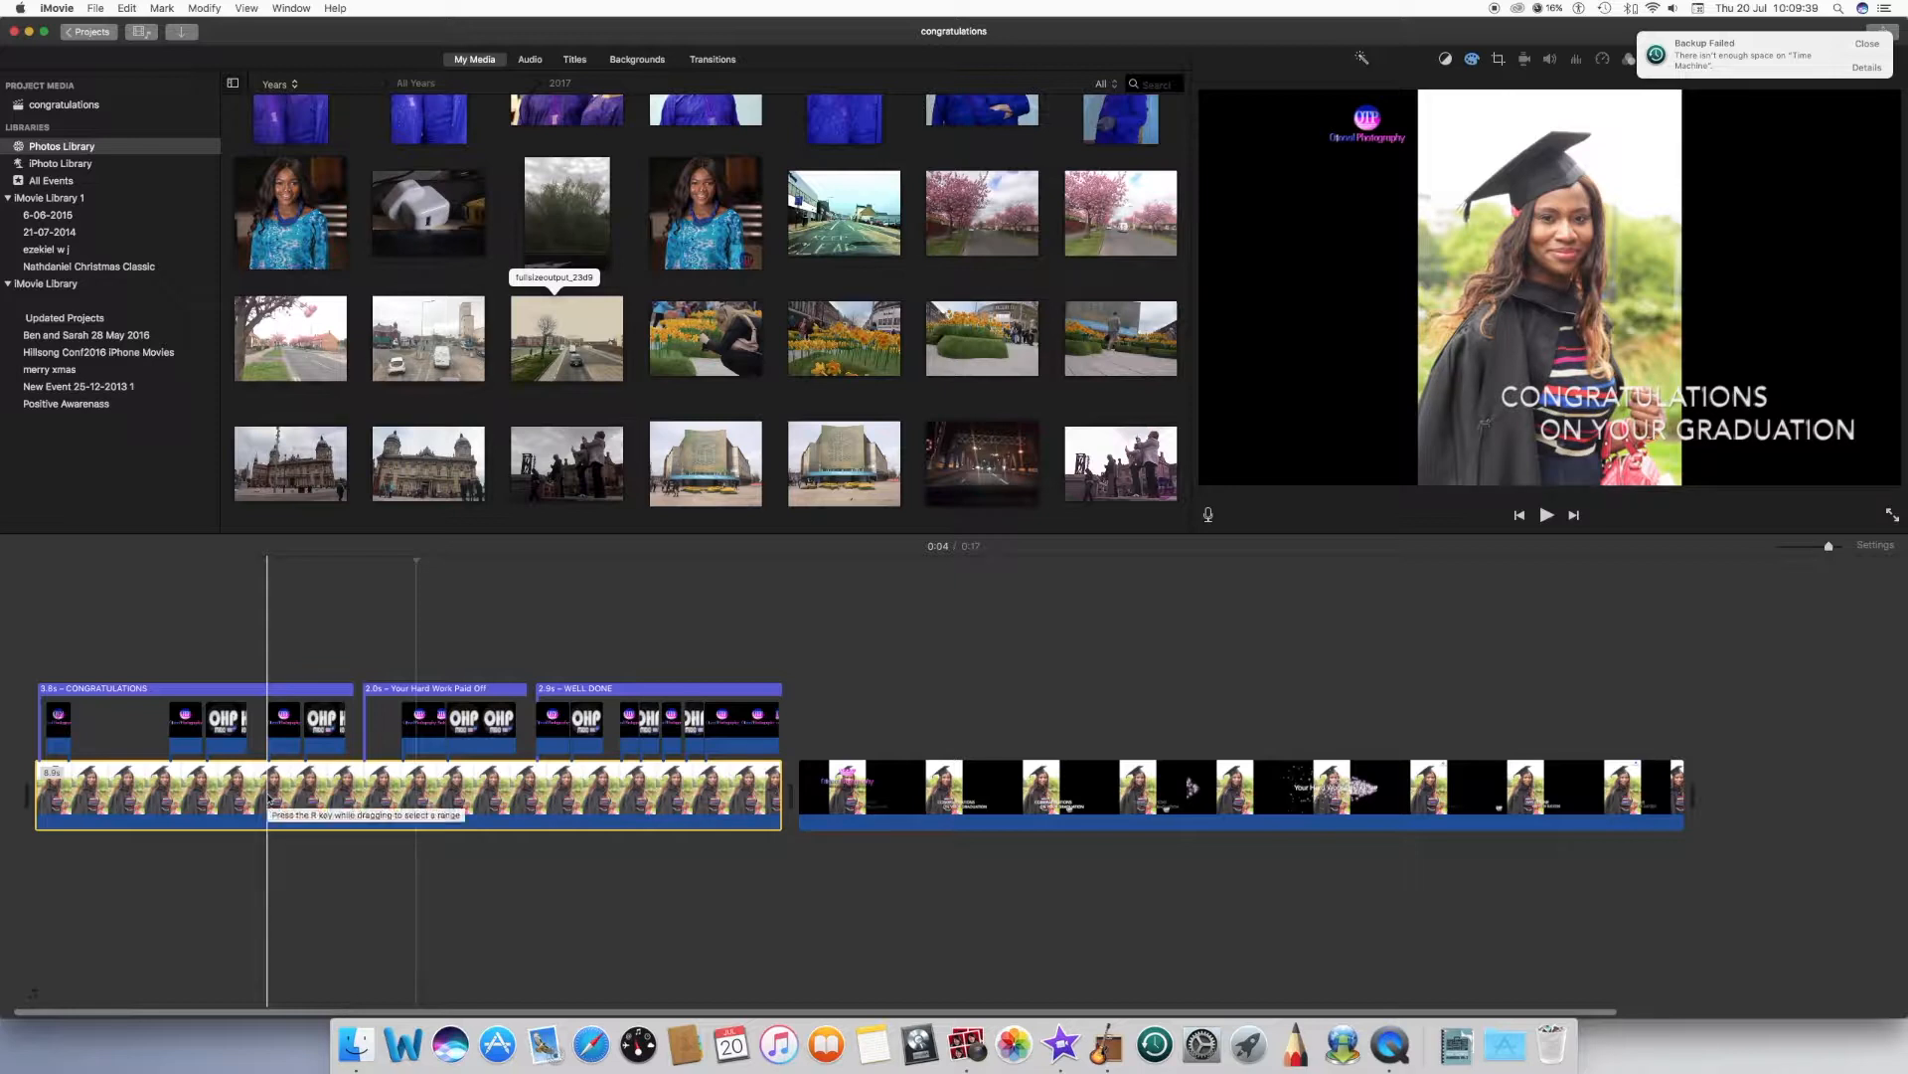
{"action": "left_click_drag", "start_coordinate": [1010, 743], "coordinate": [1889, 786]}
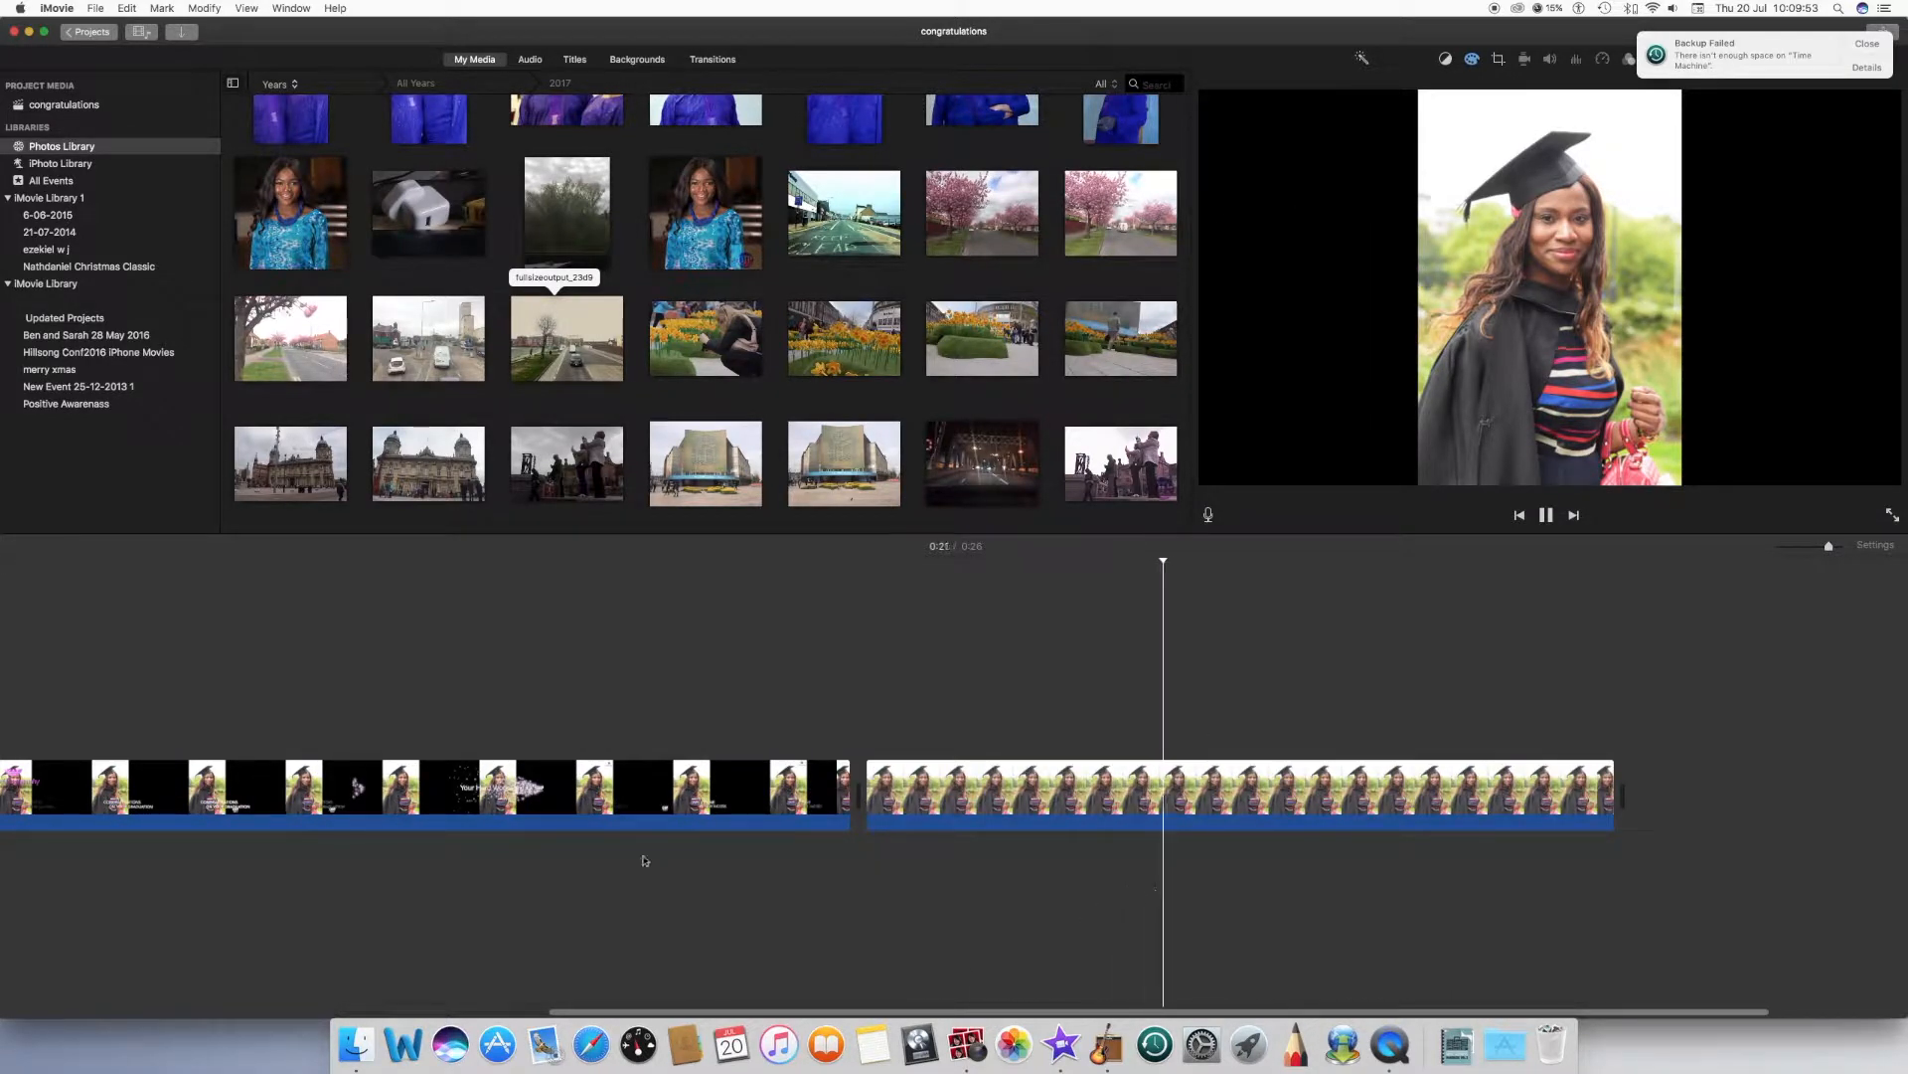
{"action": "scroll", "coordinate": [644, 861], "scroll_direction": "left", "scroll_amount": 10}
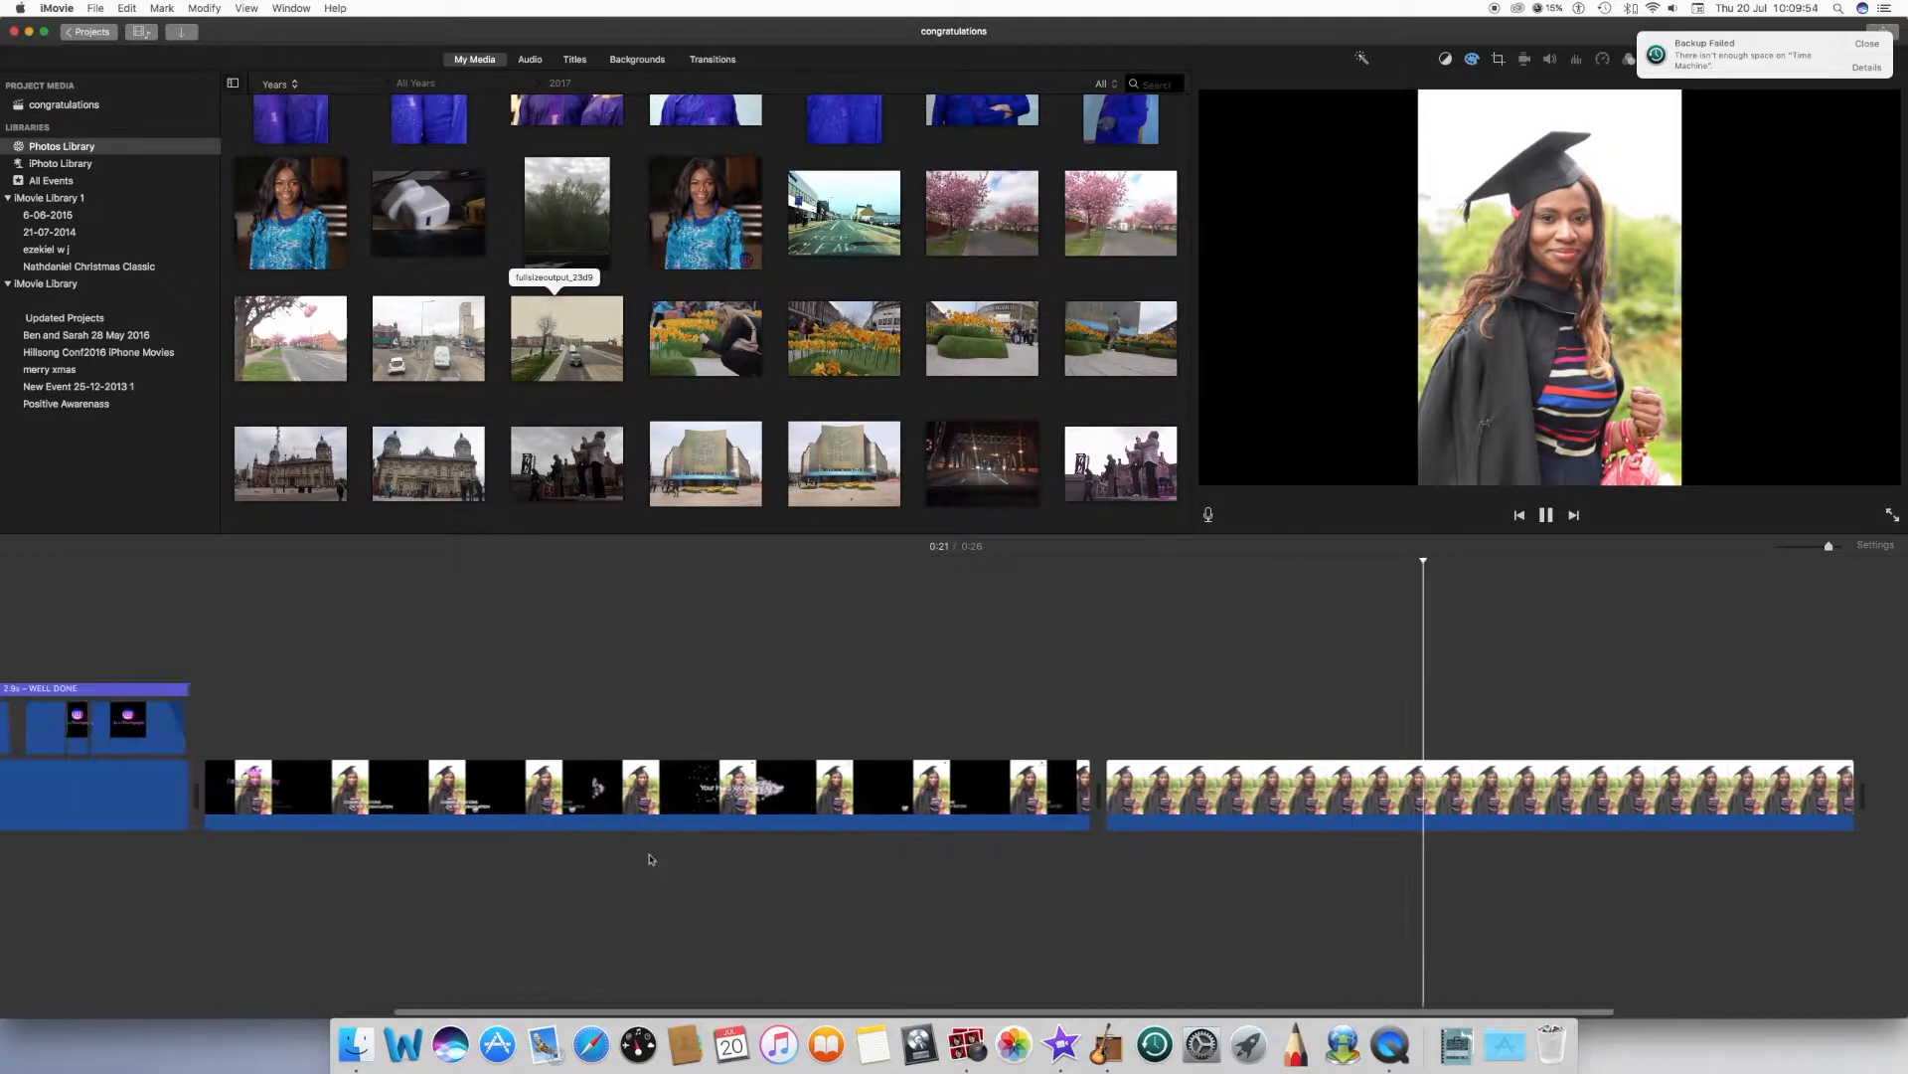
{"action": "scroll", "coordinate": [628, 860], "scroll_direction": "right", "scroll_amount": 6}
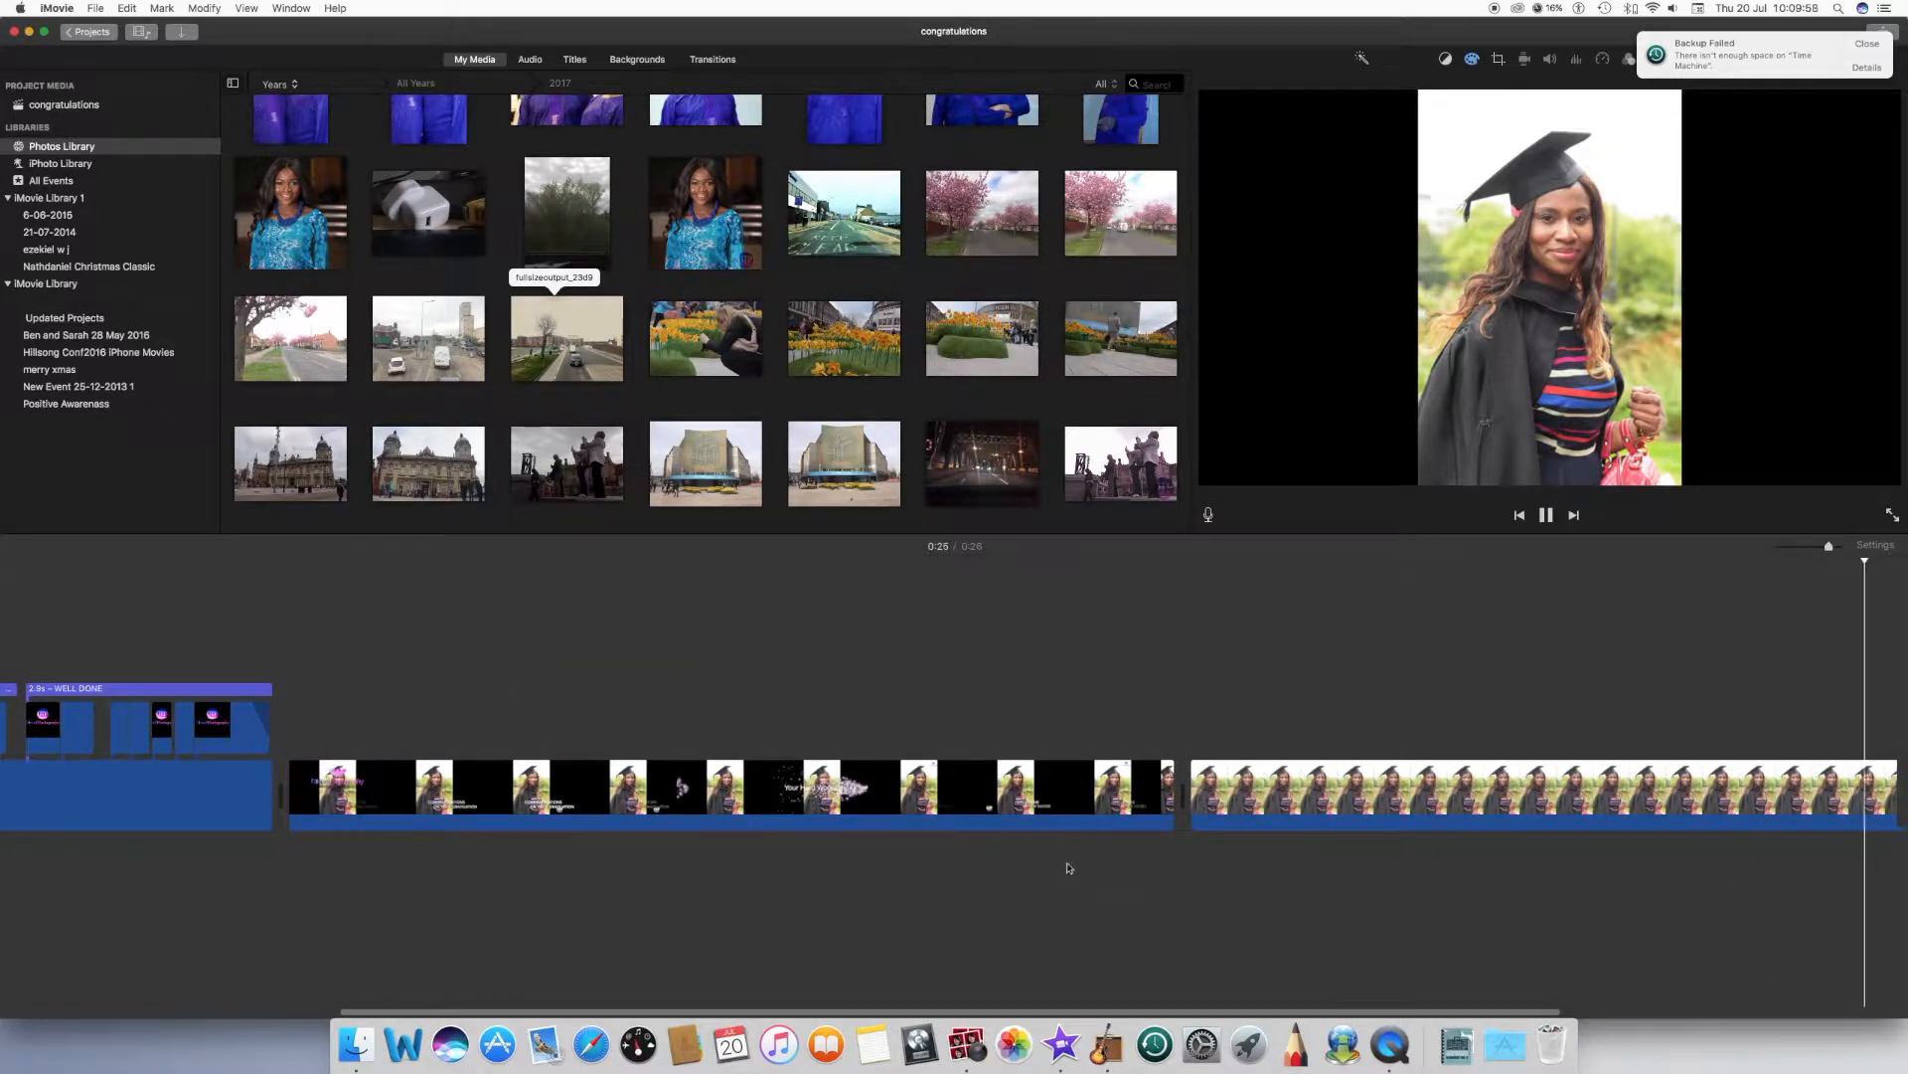
{"action": "scroll", "coordinate": [1087, 863], "scroll_direction": "left", "scroll_amount": 5}
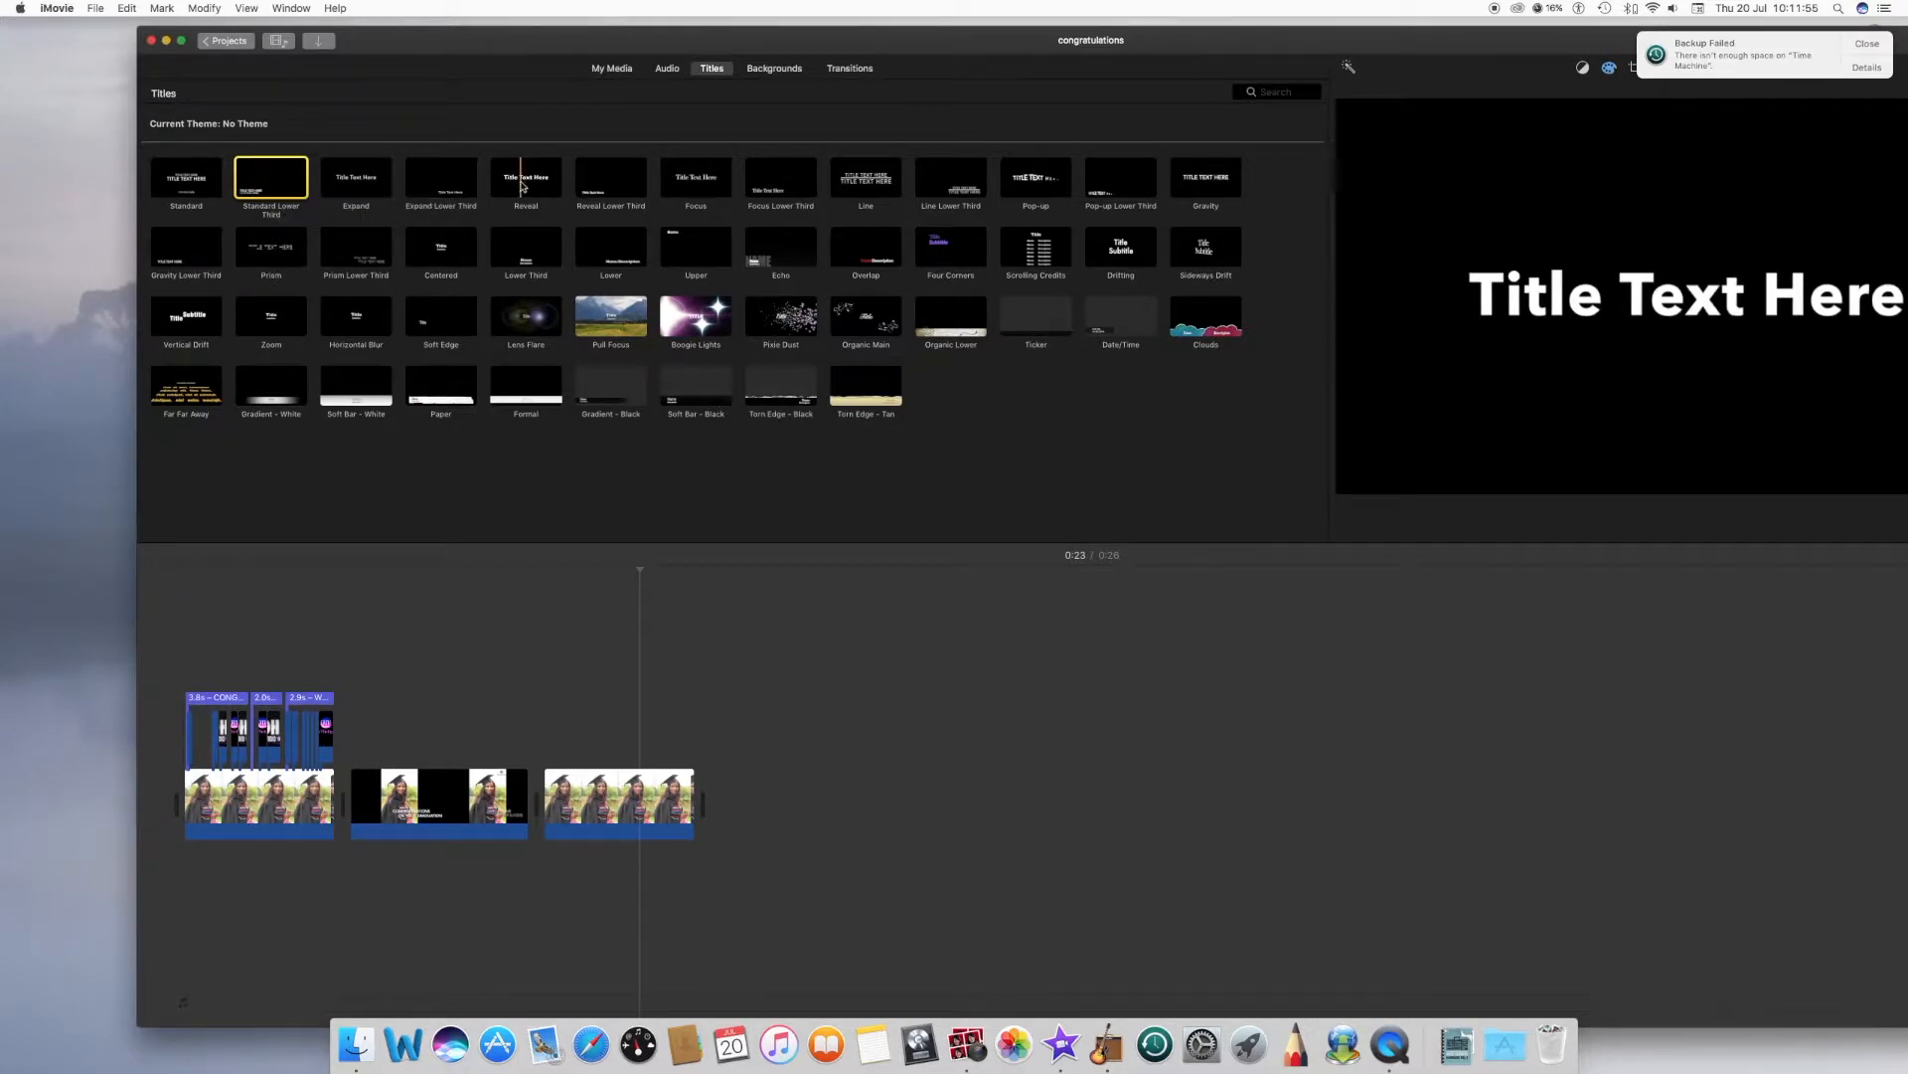
- Add the Reveal title near the start of the last photo clip and play it back
{"action": "left_click_drag", "start_coordinate": [522, 186], "coordinate": [554, 748]}
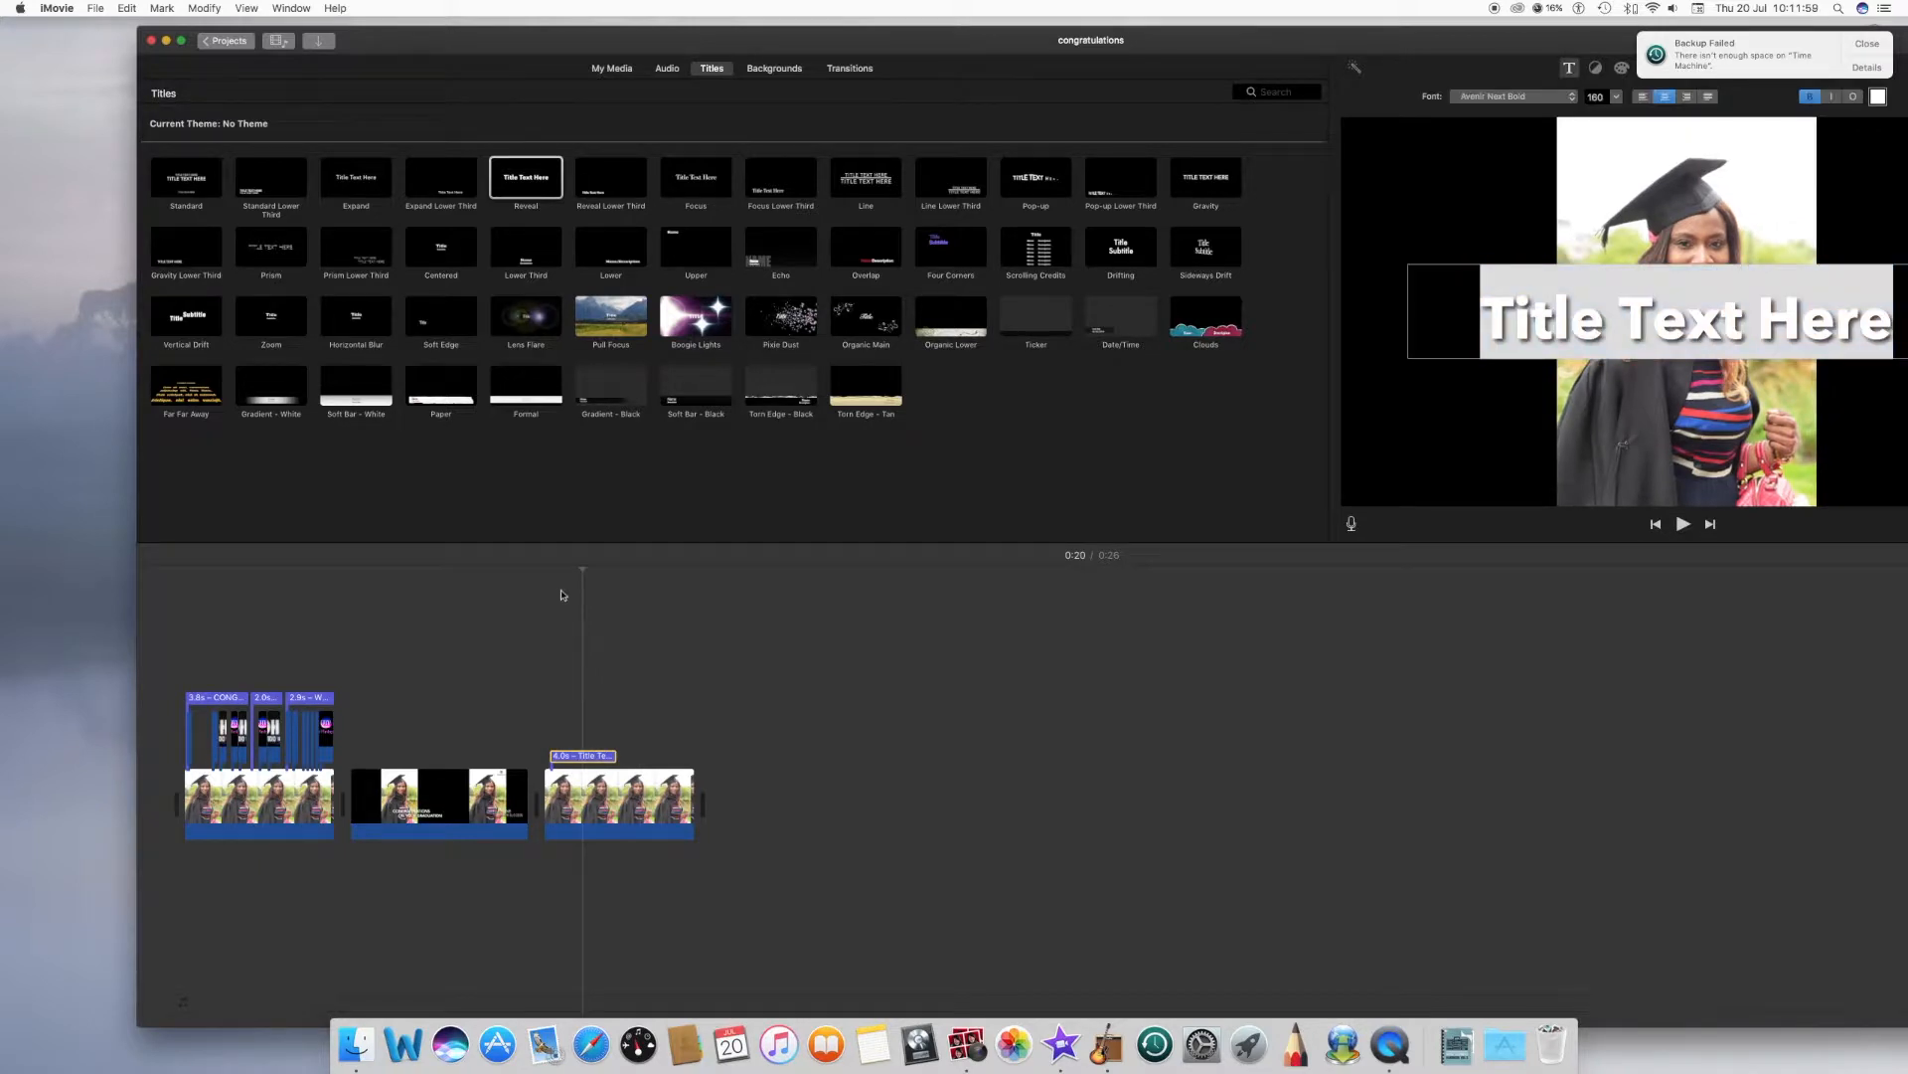
{"action": "key", "text": "space"}
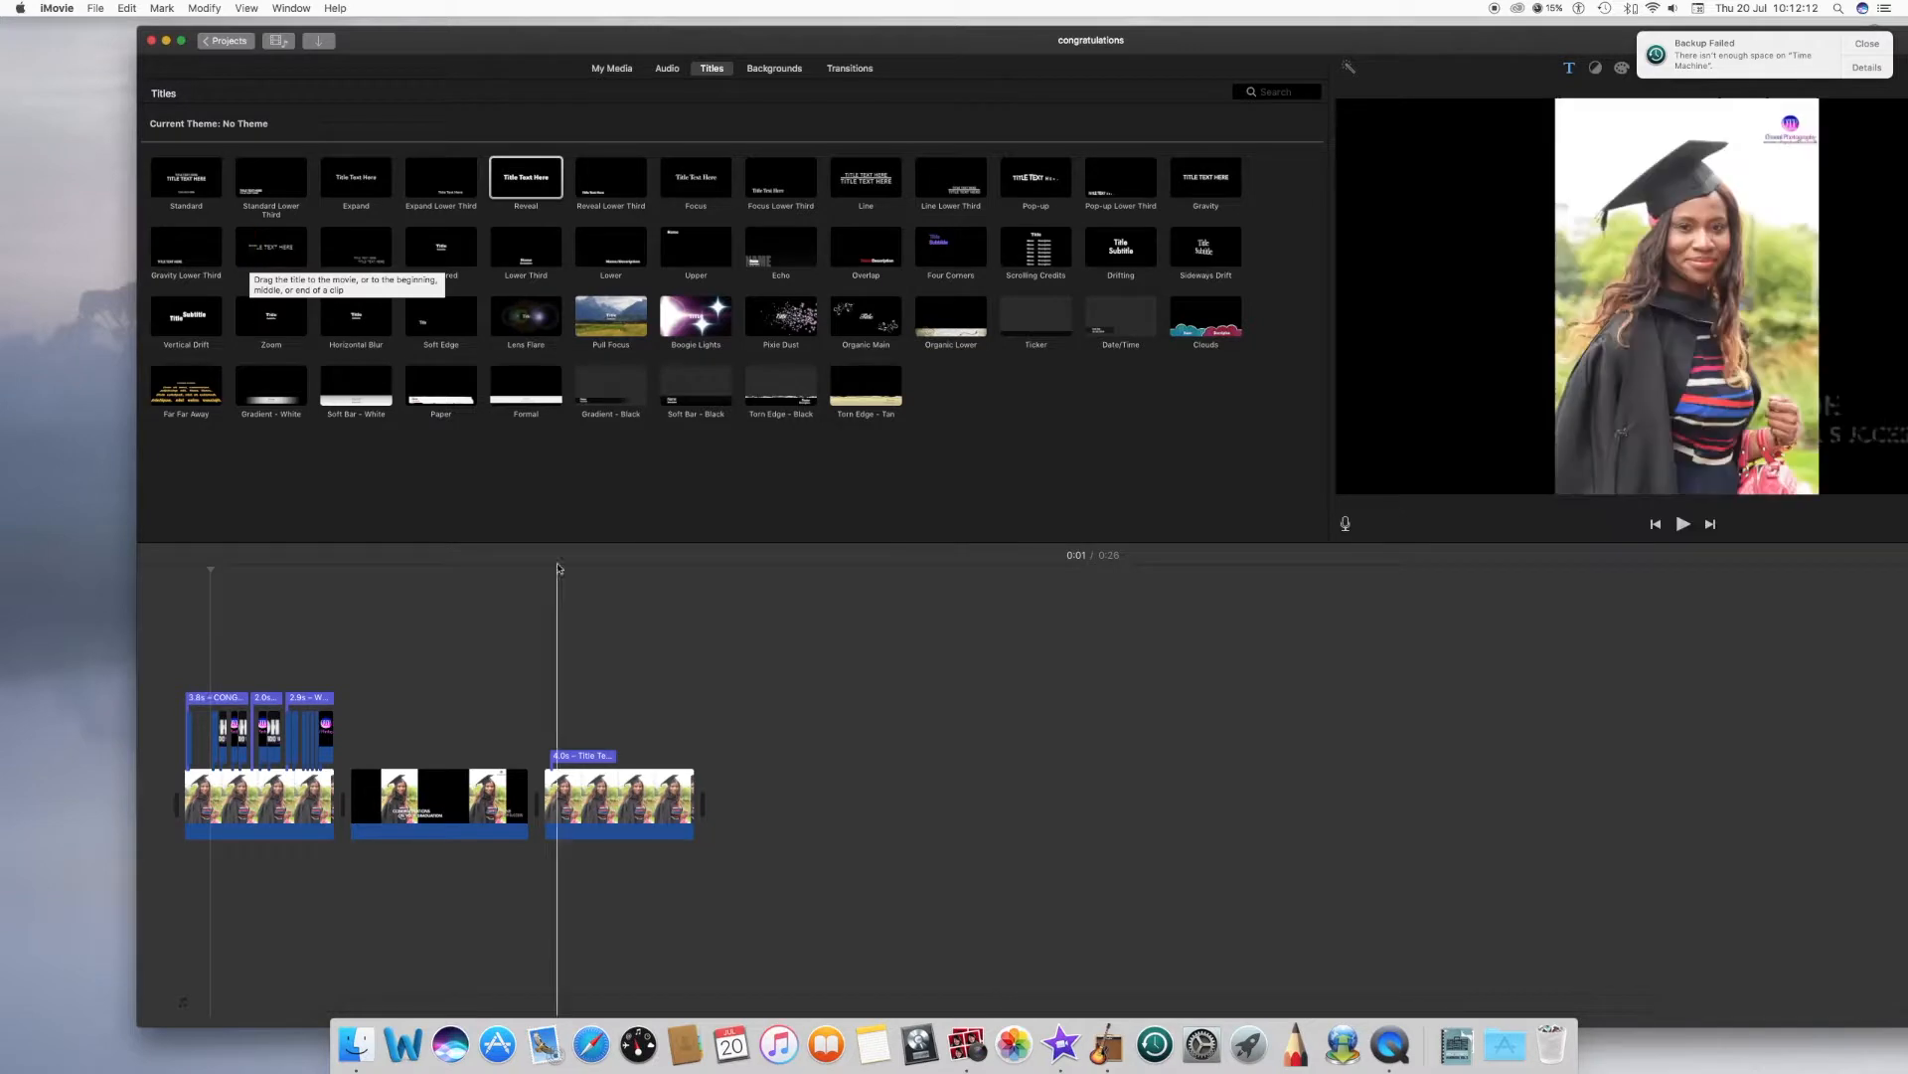
- Replace the Reveal title over the last photo clip with the Prism title and enlarge the timeline view
{"action": "left_click_drag", "start_coordinate": [271, 246], "coordinate": [572, 763]}
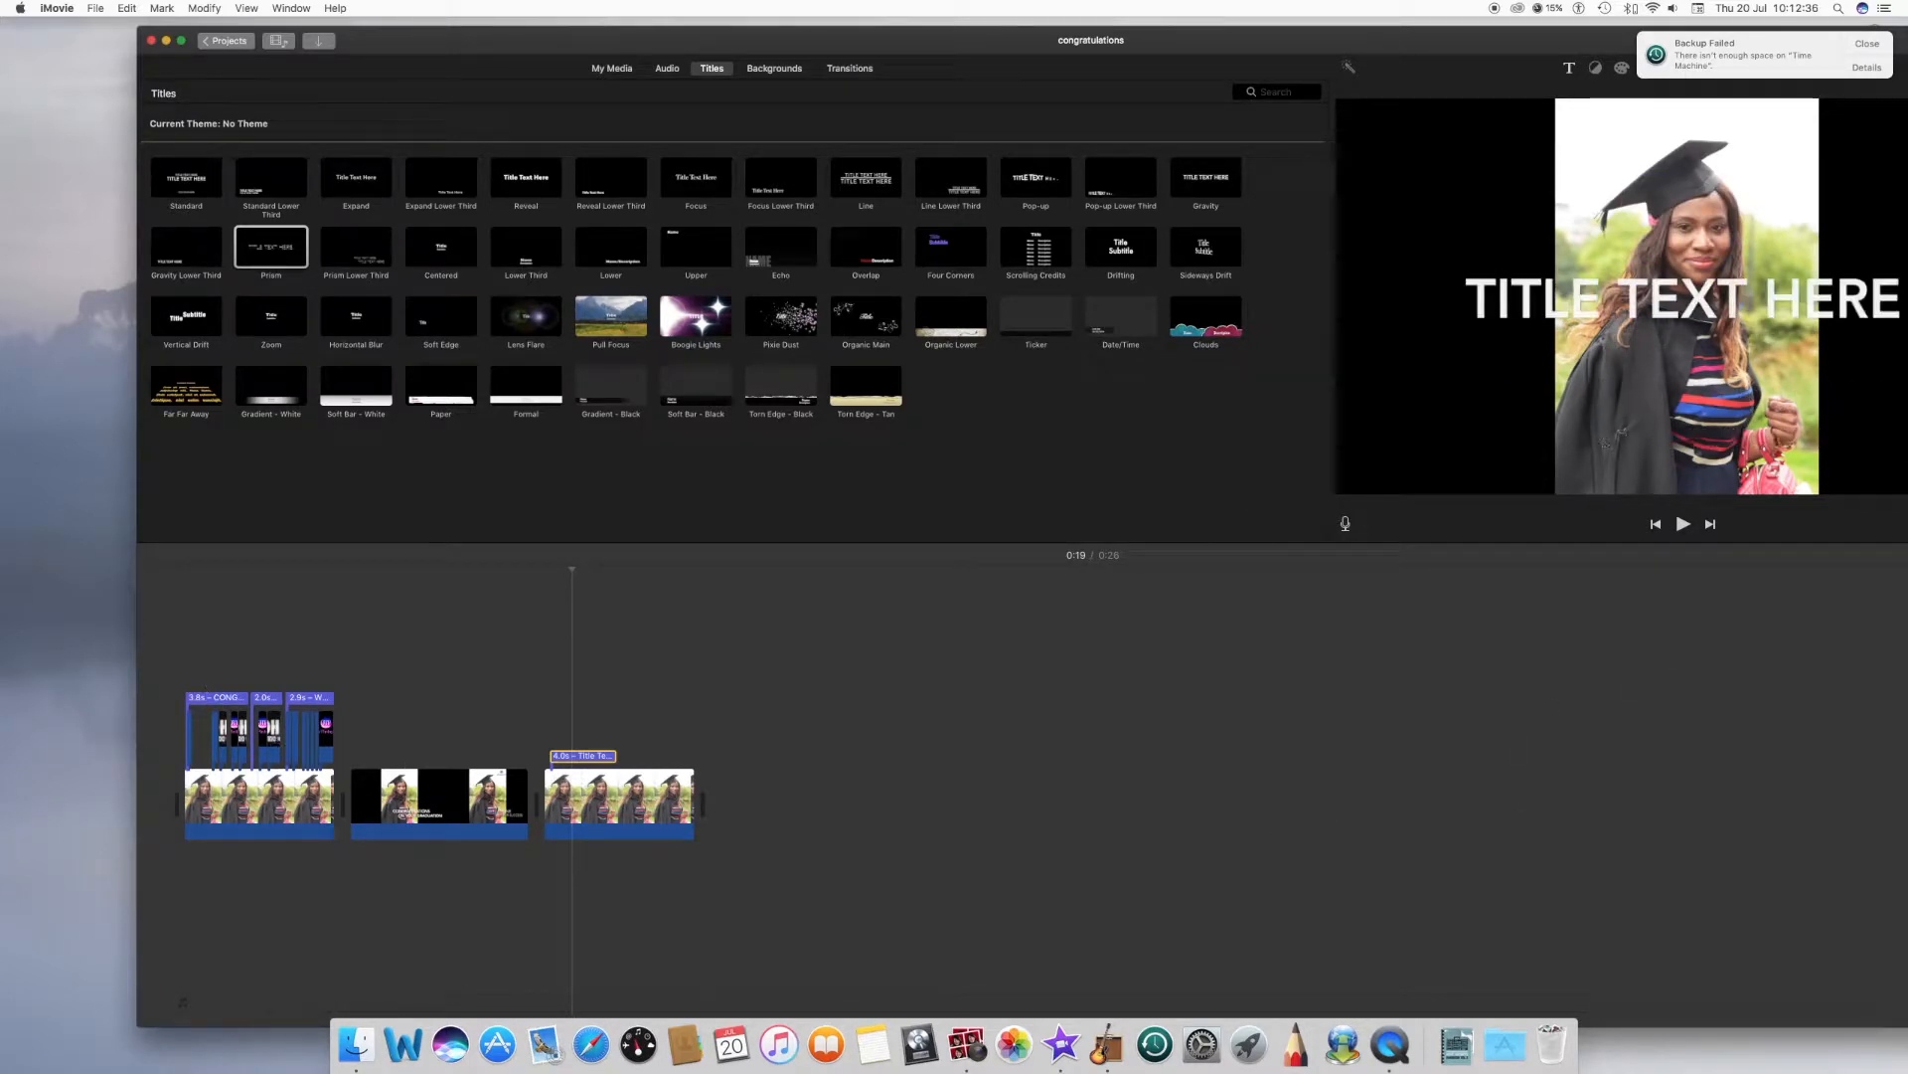
{"action": "left_click_drag", "start_coordinate": [1407, 47], "coordinate": [1299, 37]}
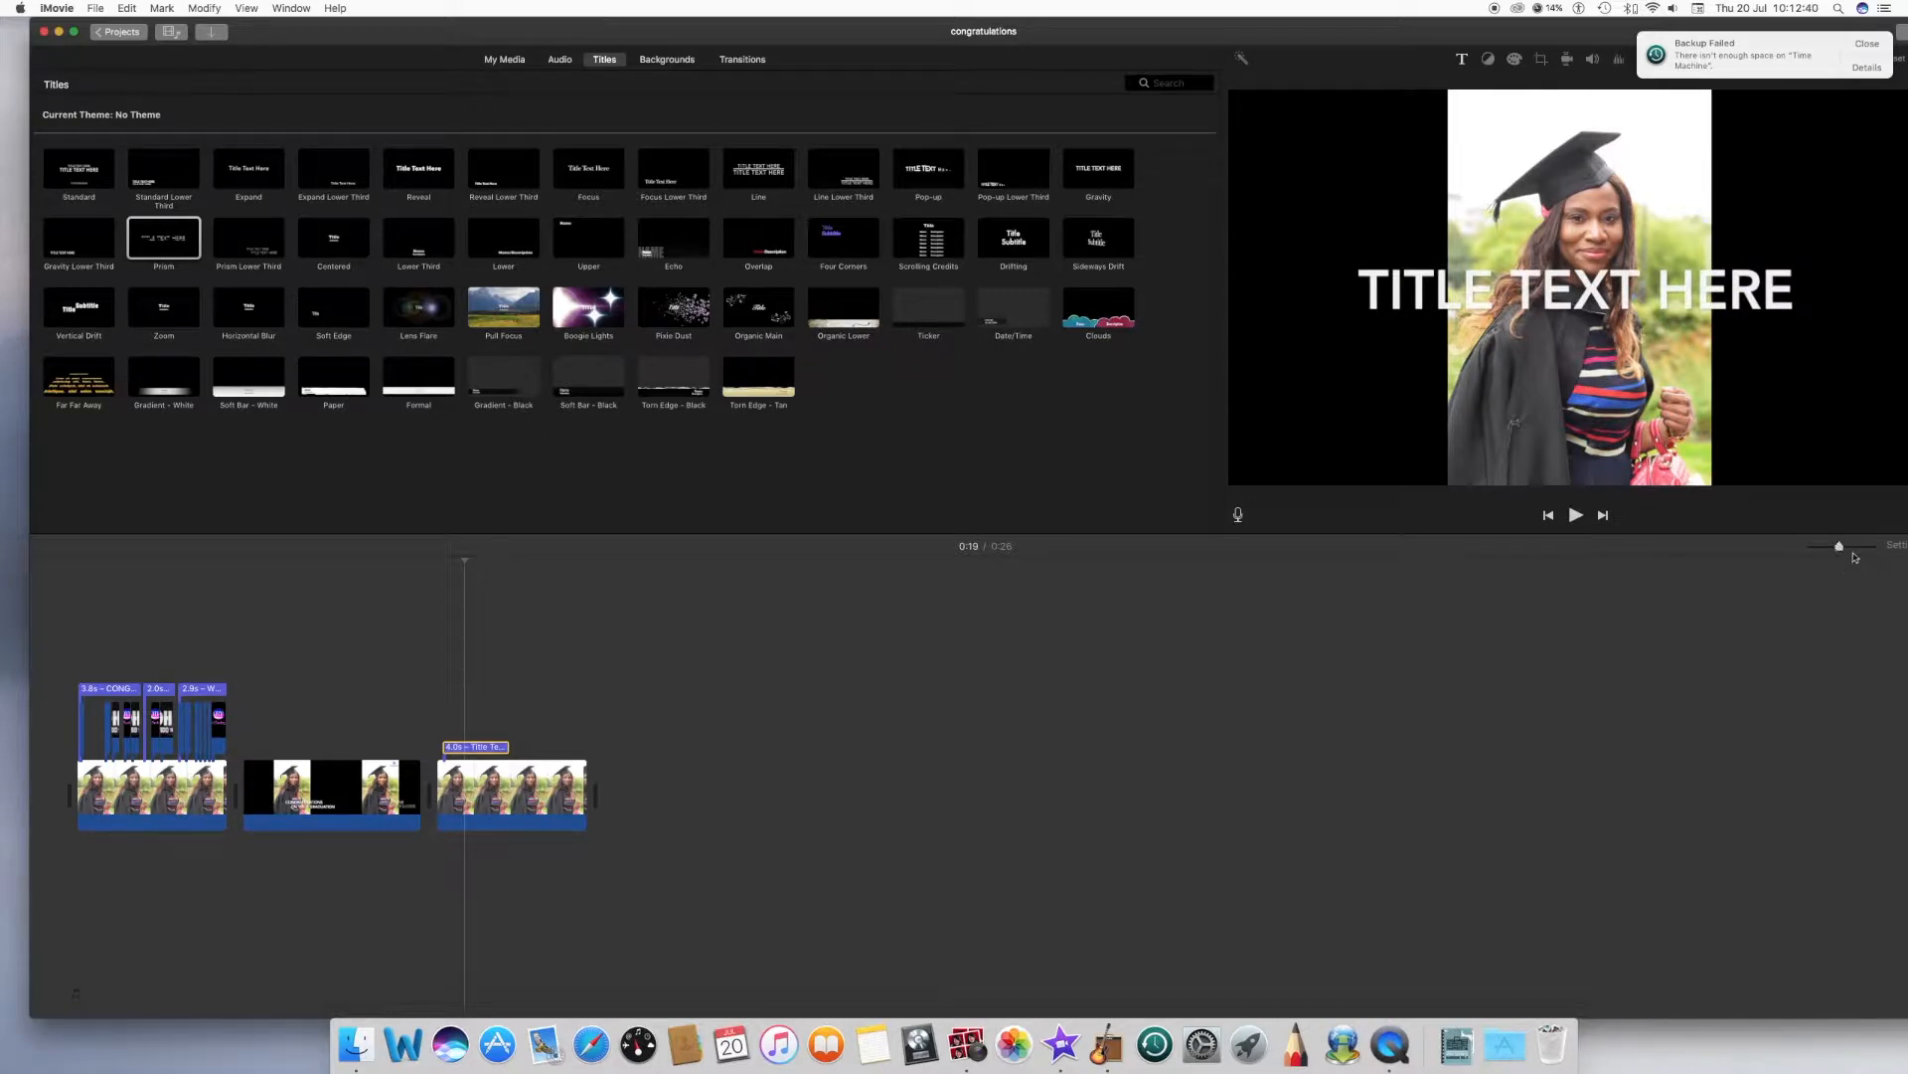
{"action": "left_click_drag", "start_coordinate": [1840, 547], "coordinate": [1851, 548]}
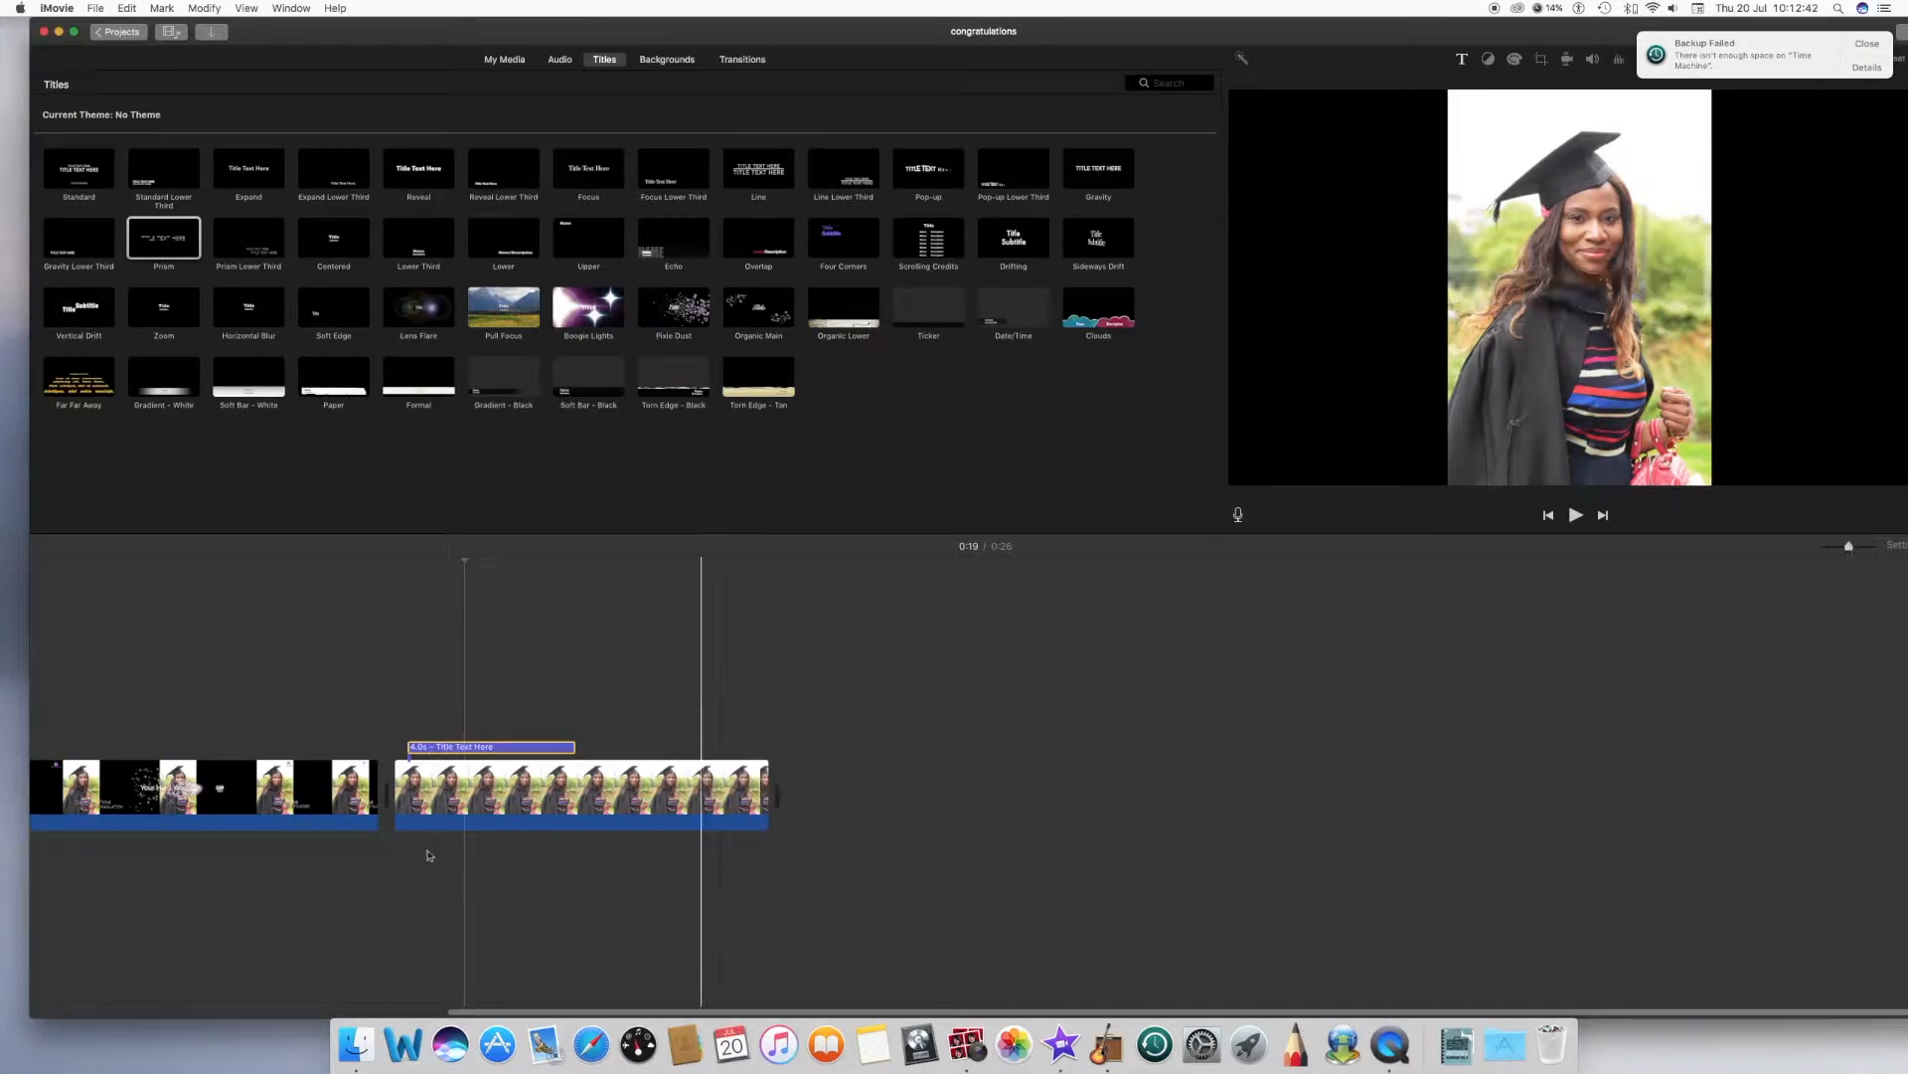
- Move the first logo overlay under the CONGRATULATIONS title to just before the next overlay, and preview the opening
{"action": "scroll", "coordinate": [467, 795], "scroll_direction": "left", "scroll_amount": 10}
{"action": "scroll", "coordinate": [473, 795], "scroll_direction": "left", "scroll_amount": 3}
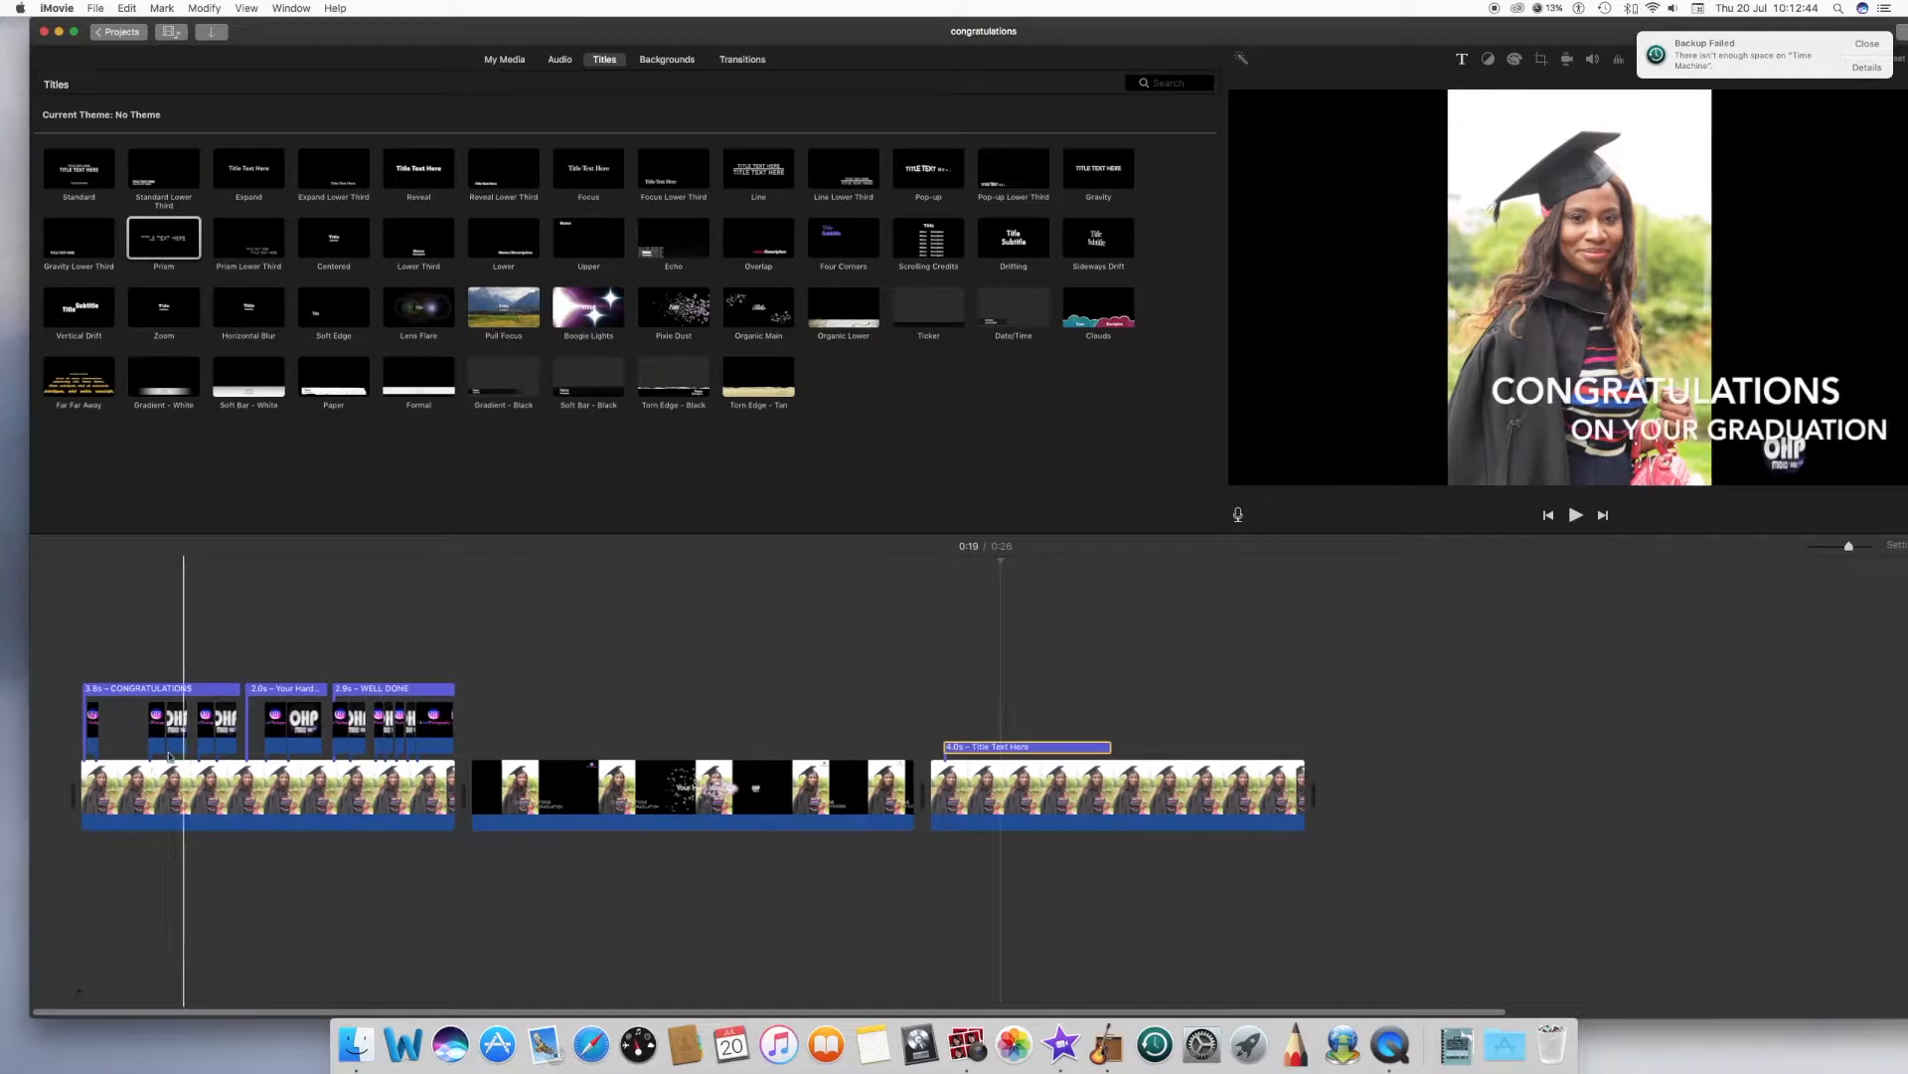
{"action": "left_click", "coordinate": [91, 733]}
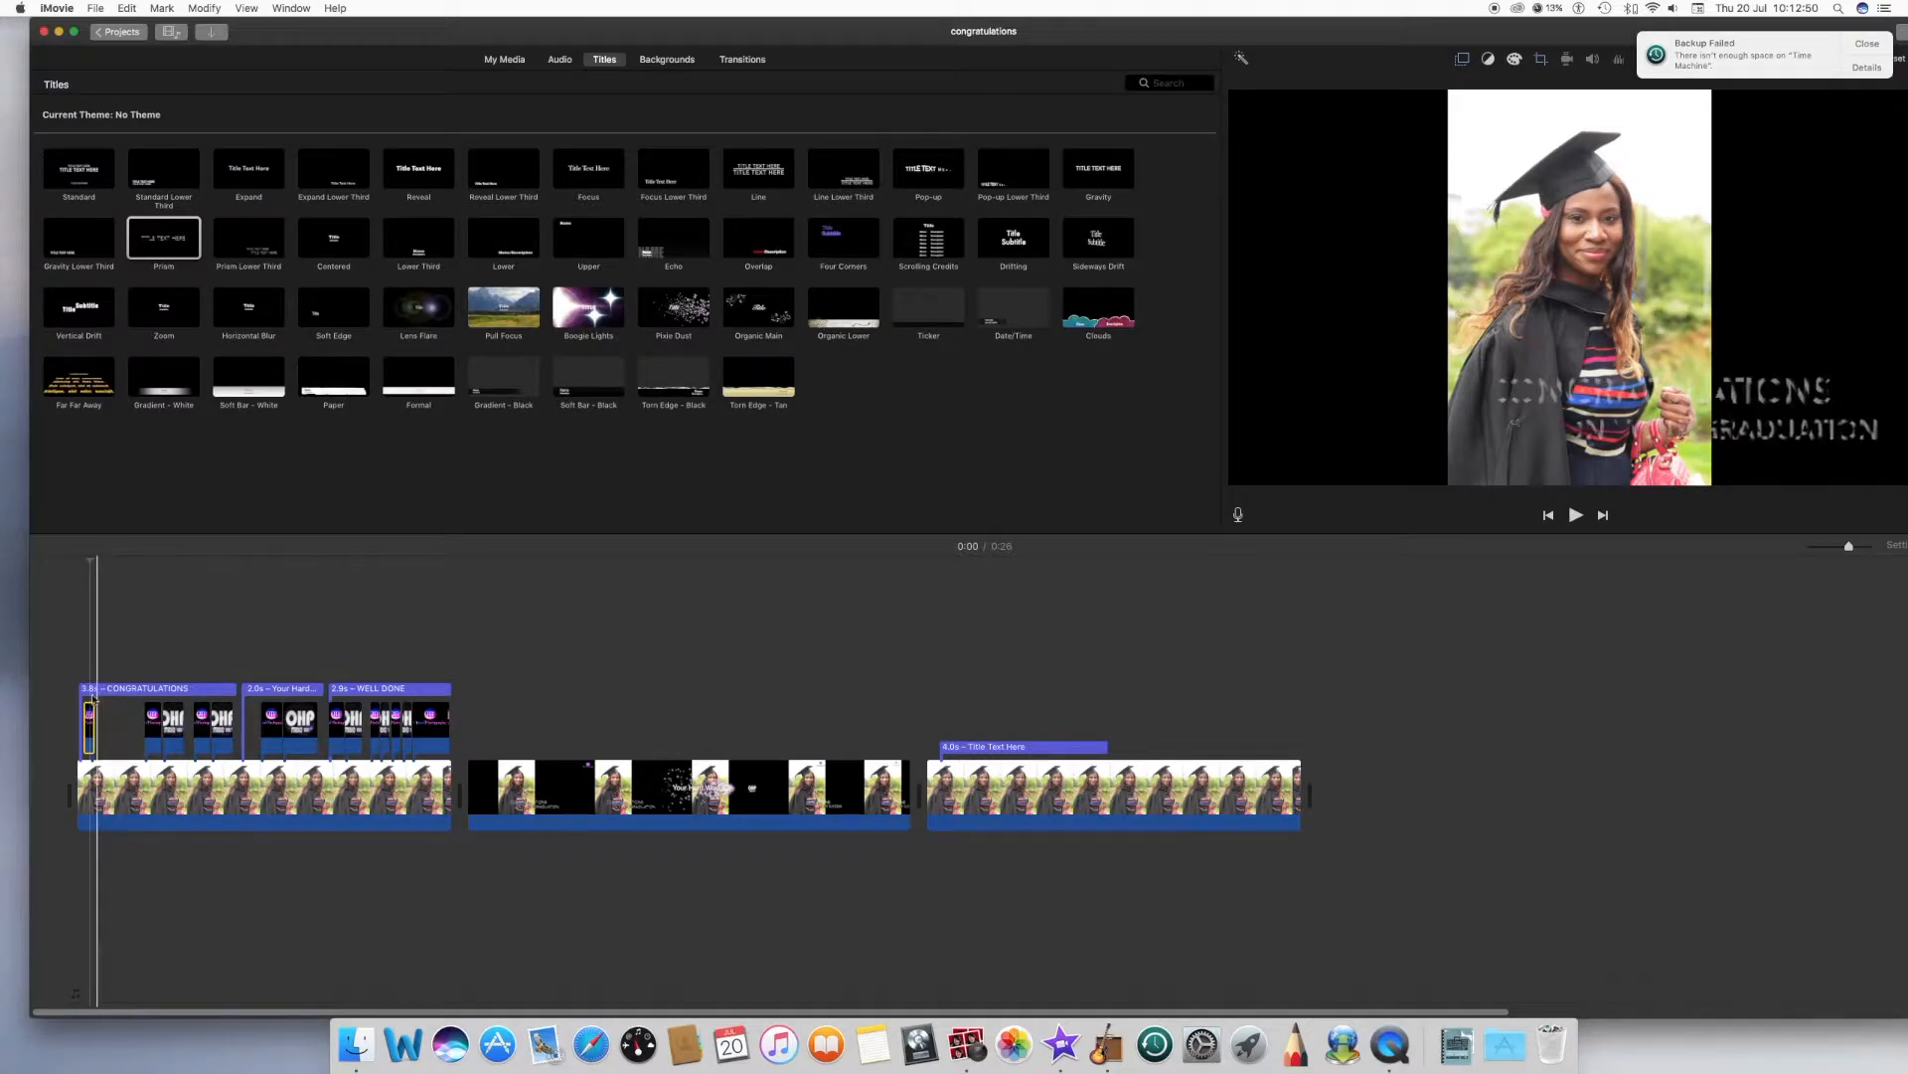
{"action": "left_click", "coordinate": [89, 728]}
{"action": "left_click_drag", "start_coordinate": [90, 730], "coordinate": [141, 732]}
{"action": "left_click", "coordinate": [75, 687]}
{"action": "key", "text": "space"}
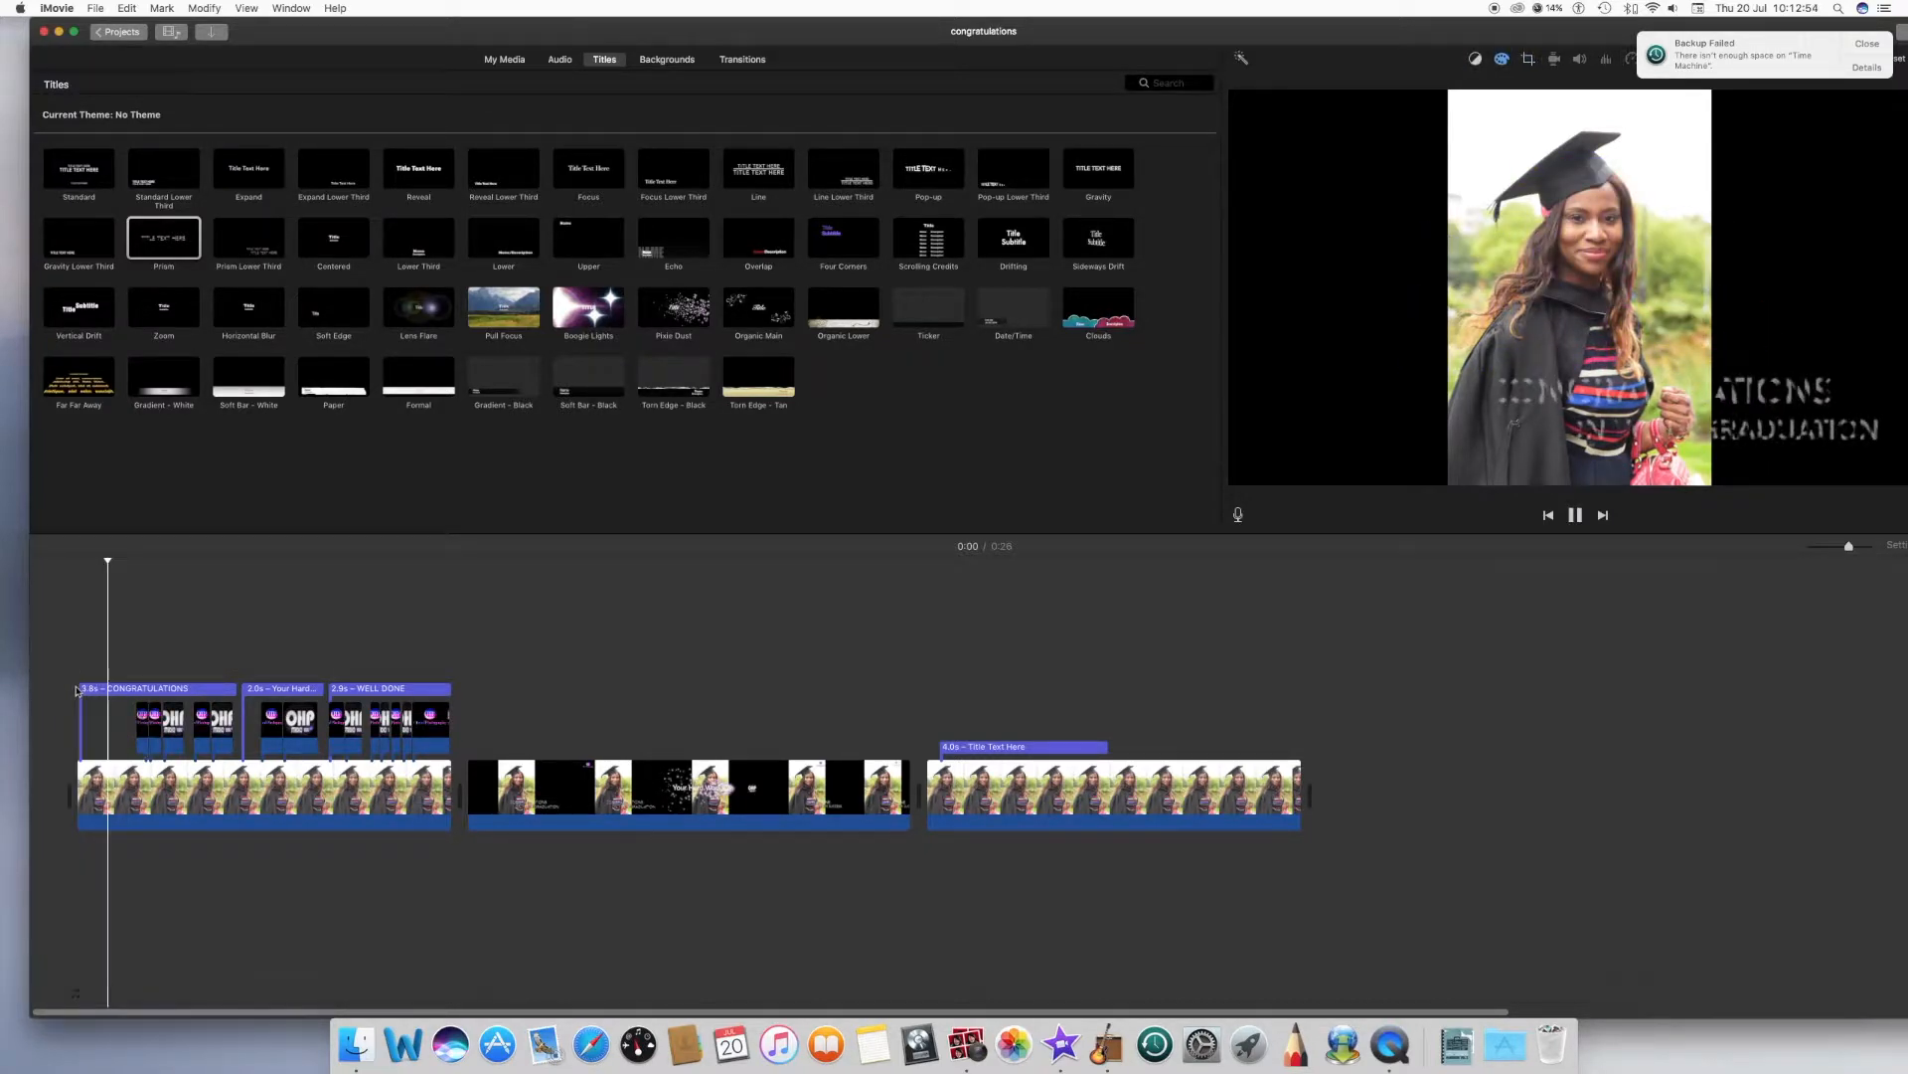
{"action": "key", "text": "space"}
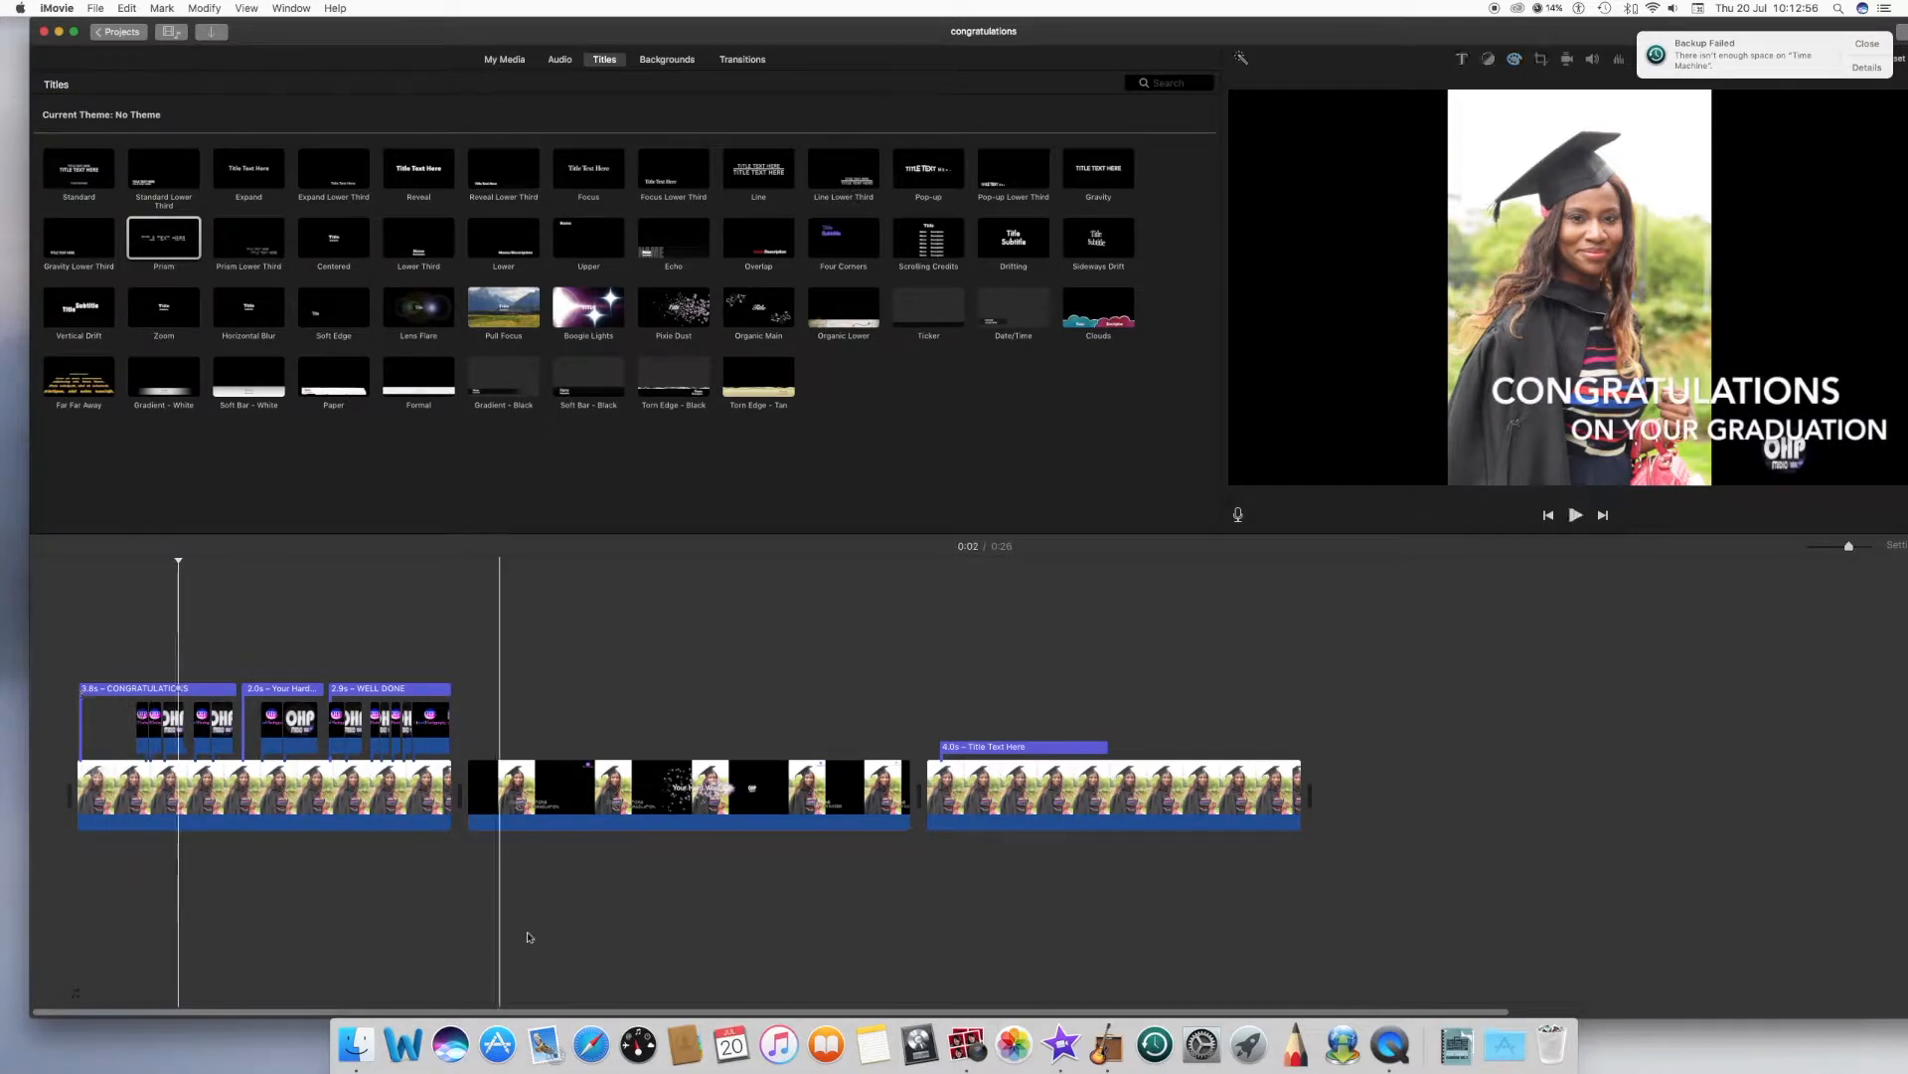
- Align the Prism title with the start of the last photo clip and set its text to CONGRATULATIONS ON YOUR GRADUATION
{"action": "left_click", "coordinate": [977, 746]}
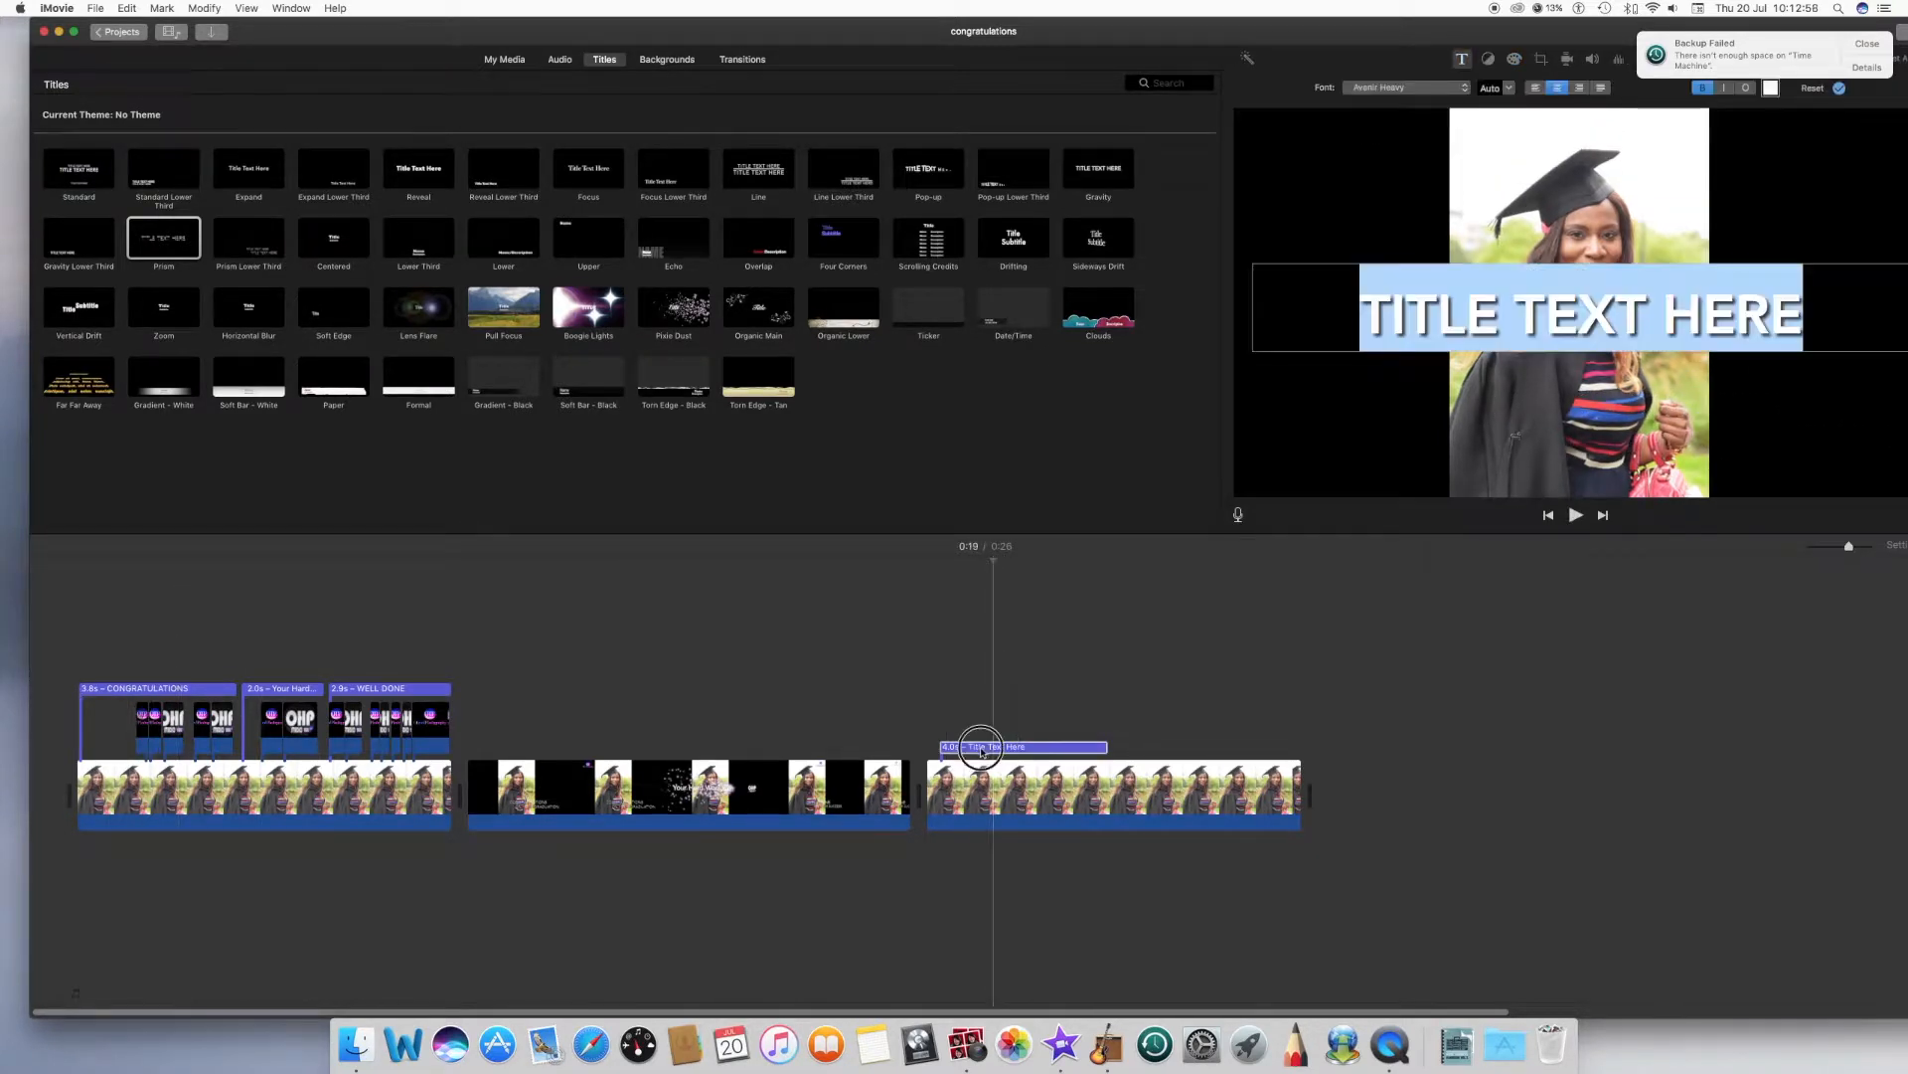
{"action": "left_click_drag", "start_coordinate": [962, 747], "coordinate": [958, 737]}
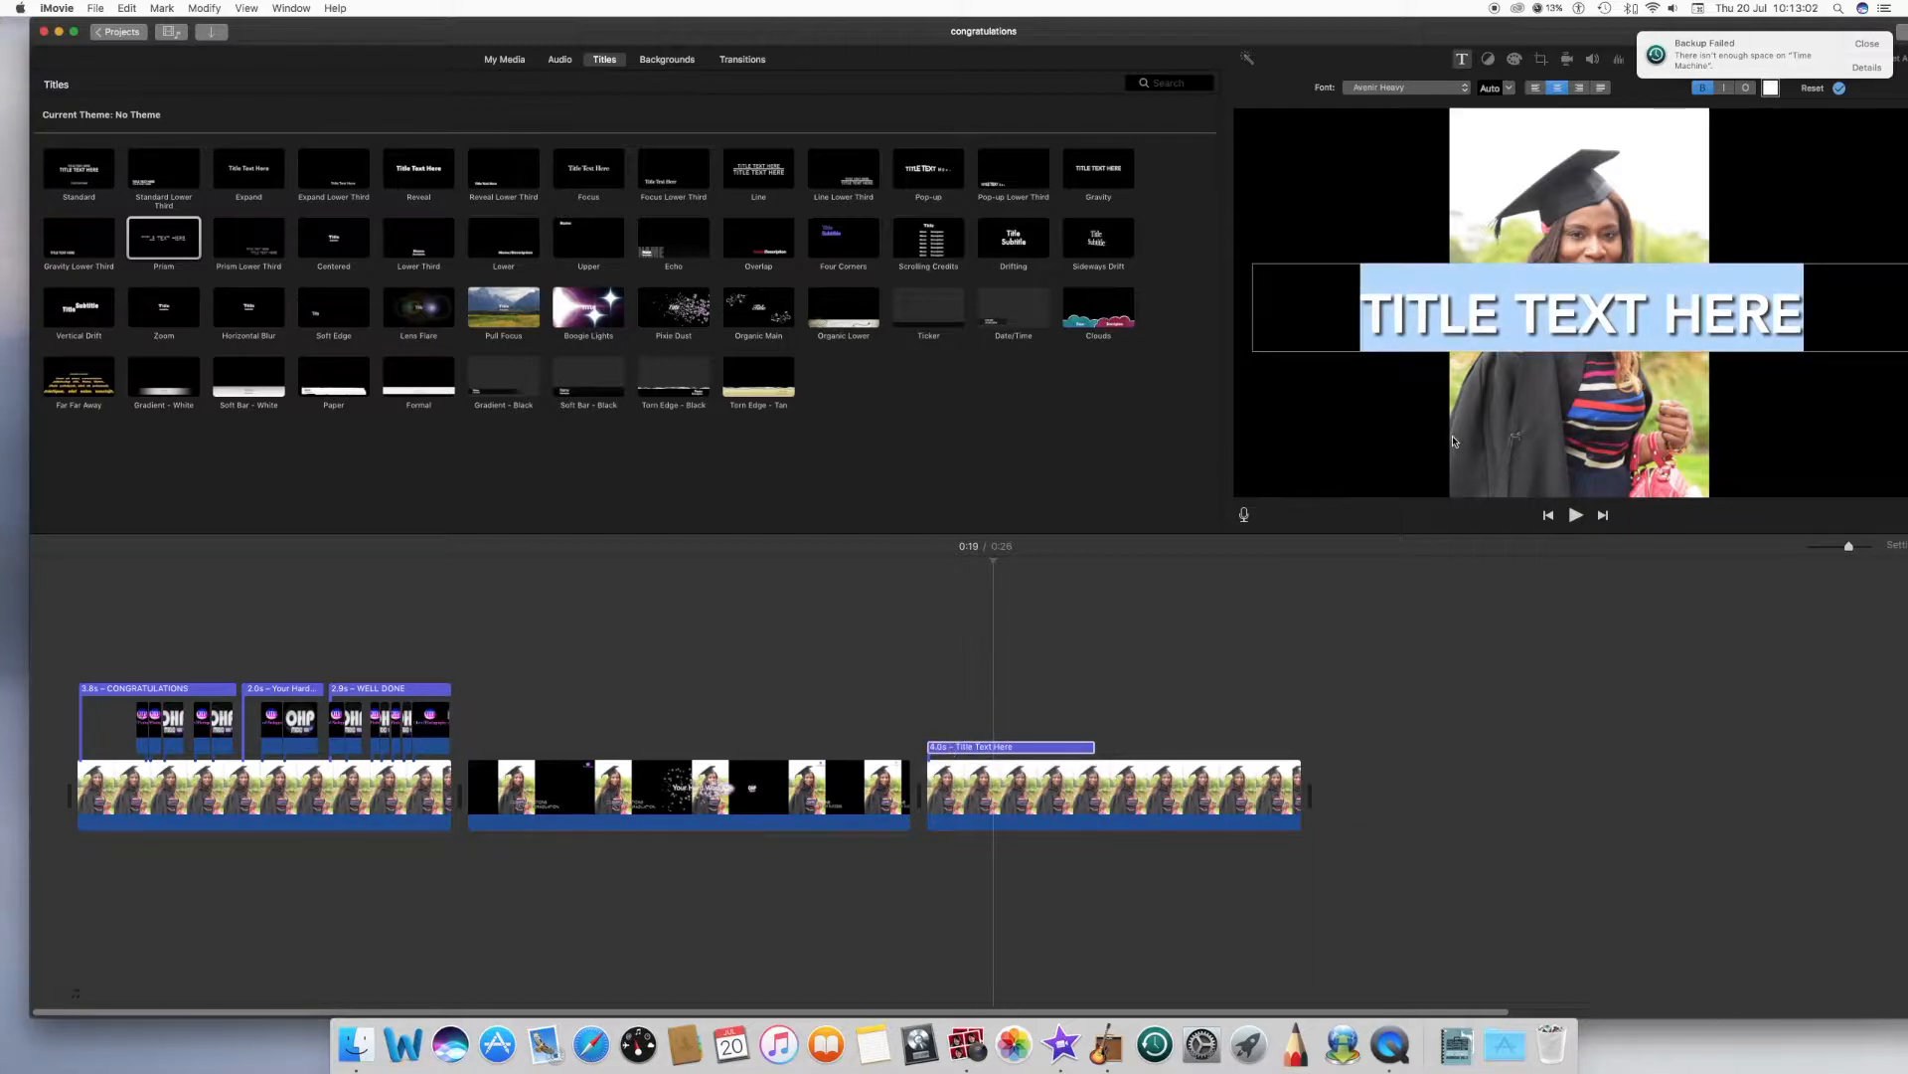
{"action": "type", "text": "C"}
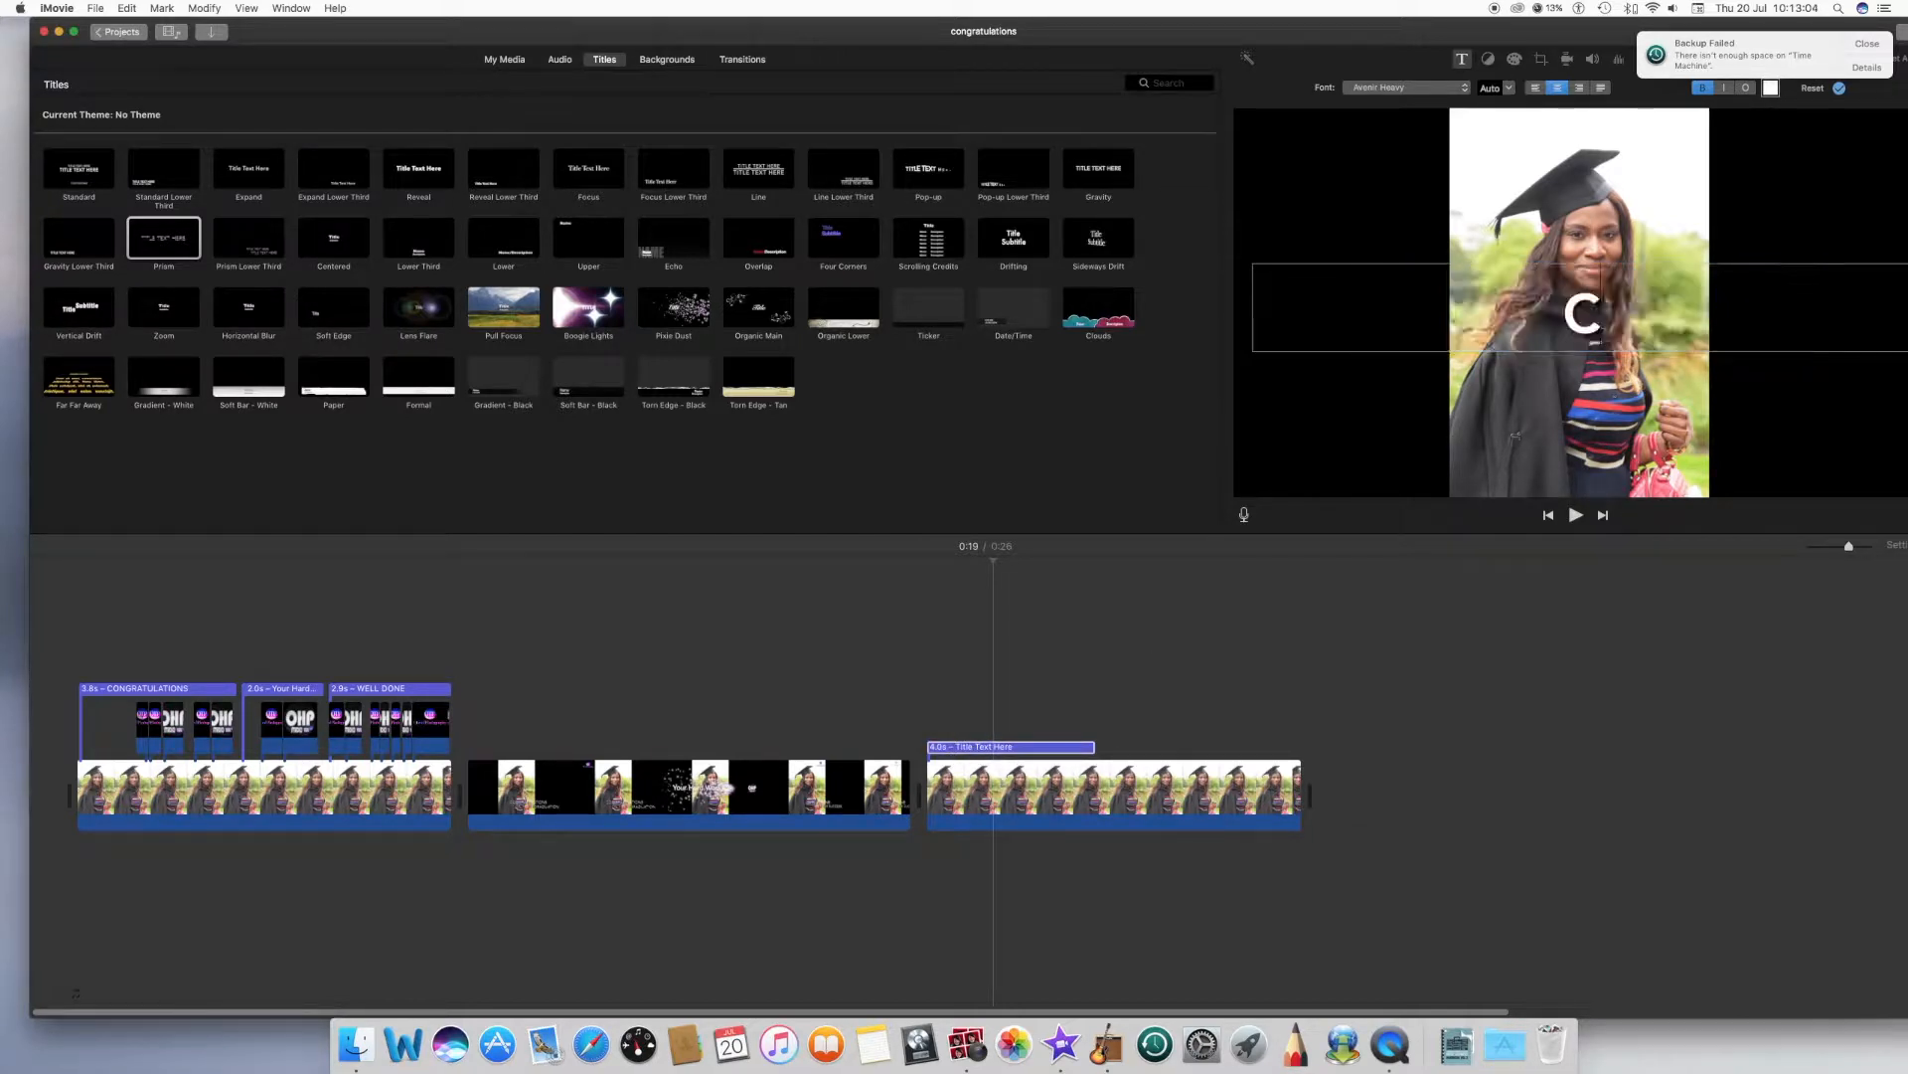
{"action": "type", "text": "ONGRATULATI"}
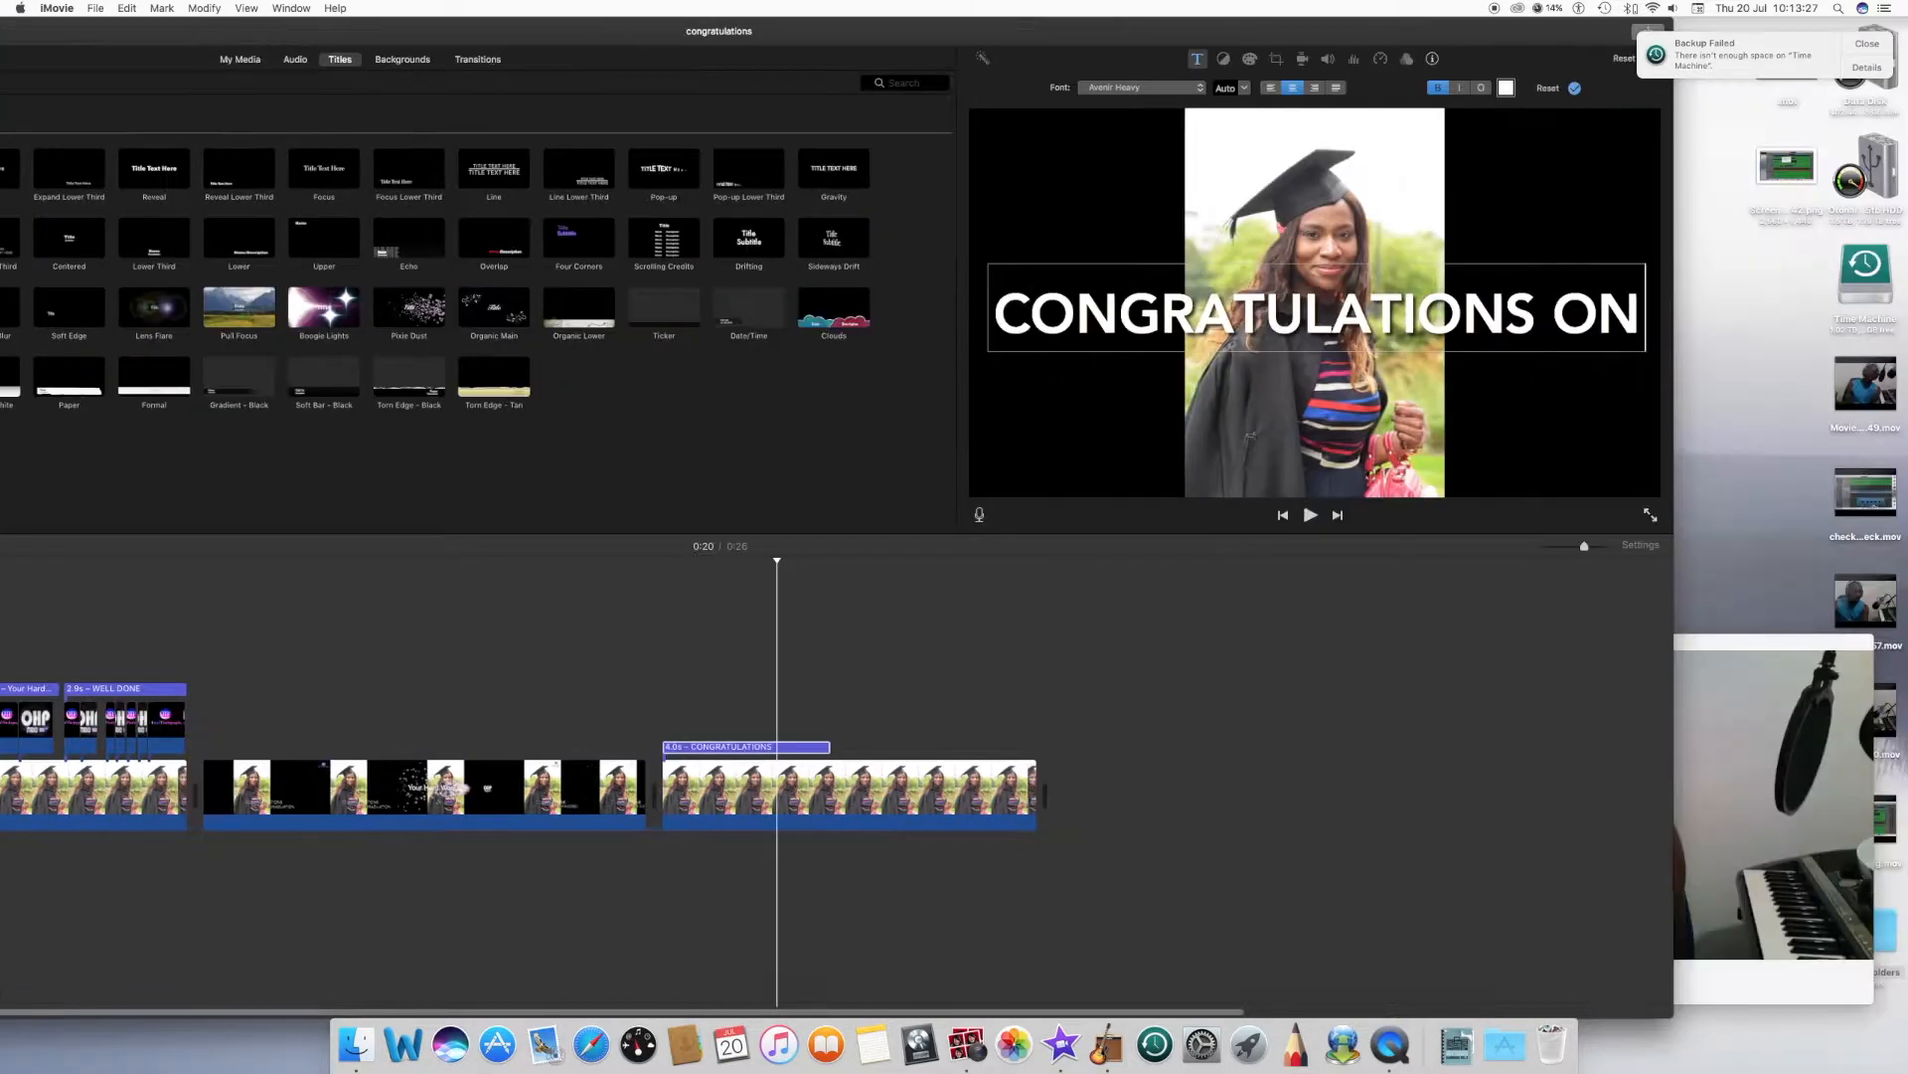
{"action": "type", "text": "Y"}
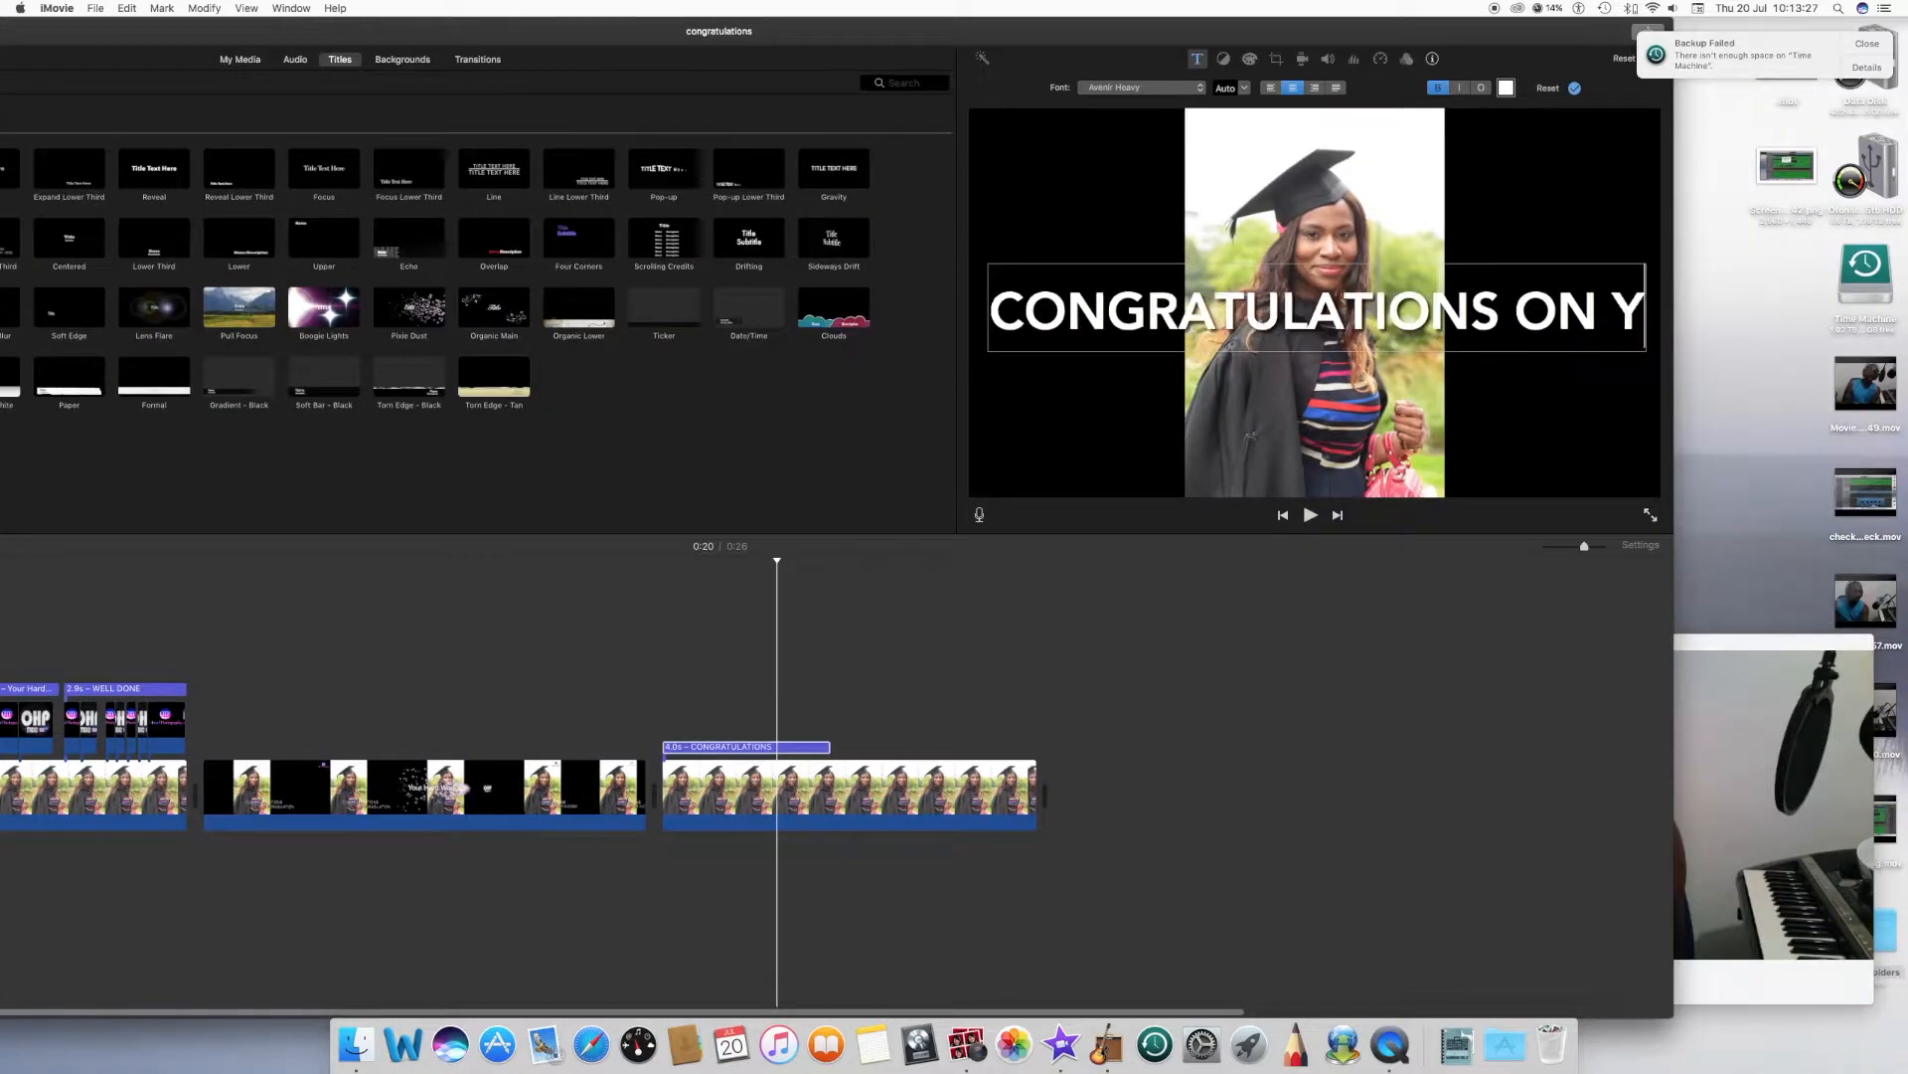
{"action": "type", "text": "OUR GRADUATION"}
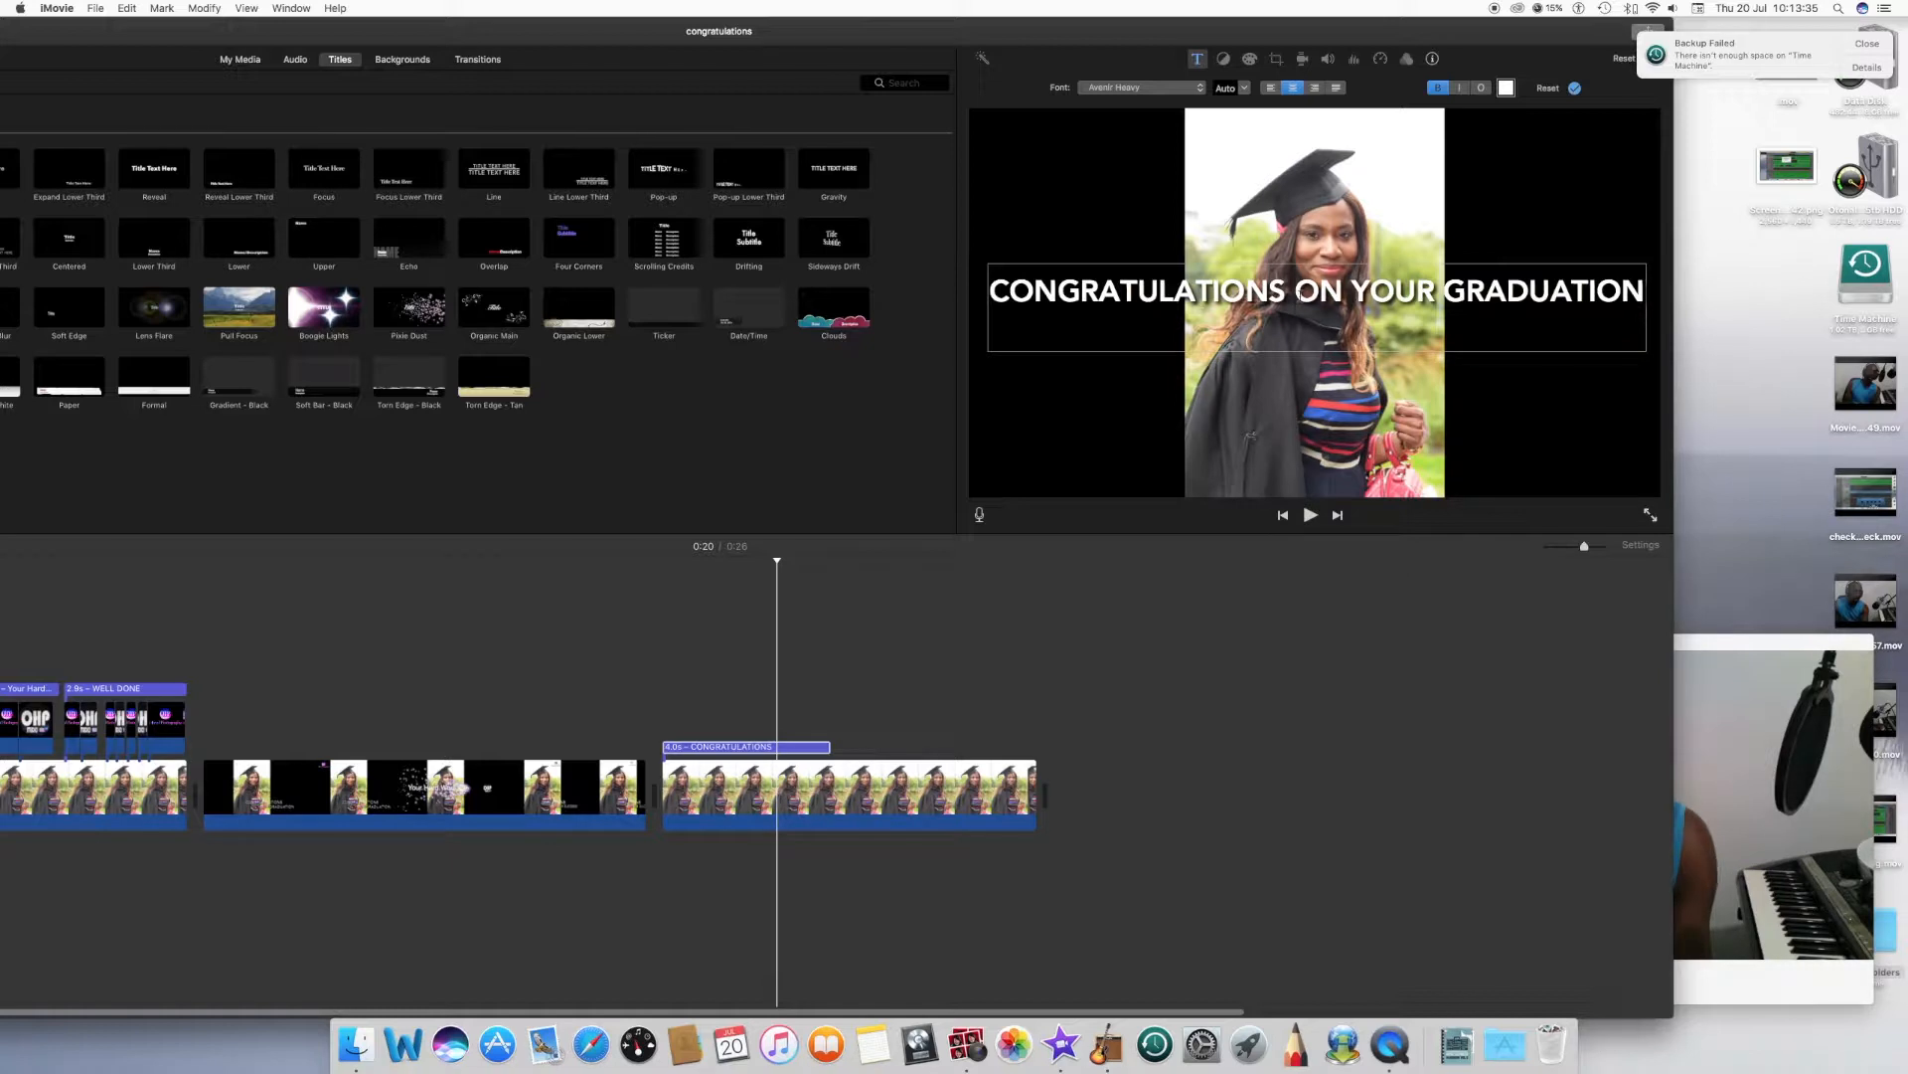
{"action": "key", "text": "super+a"}
{"action": "left_click", "coordinate": [1300, 290]}
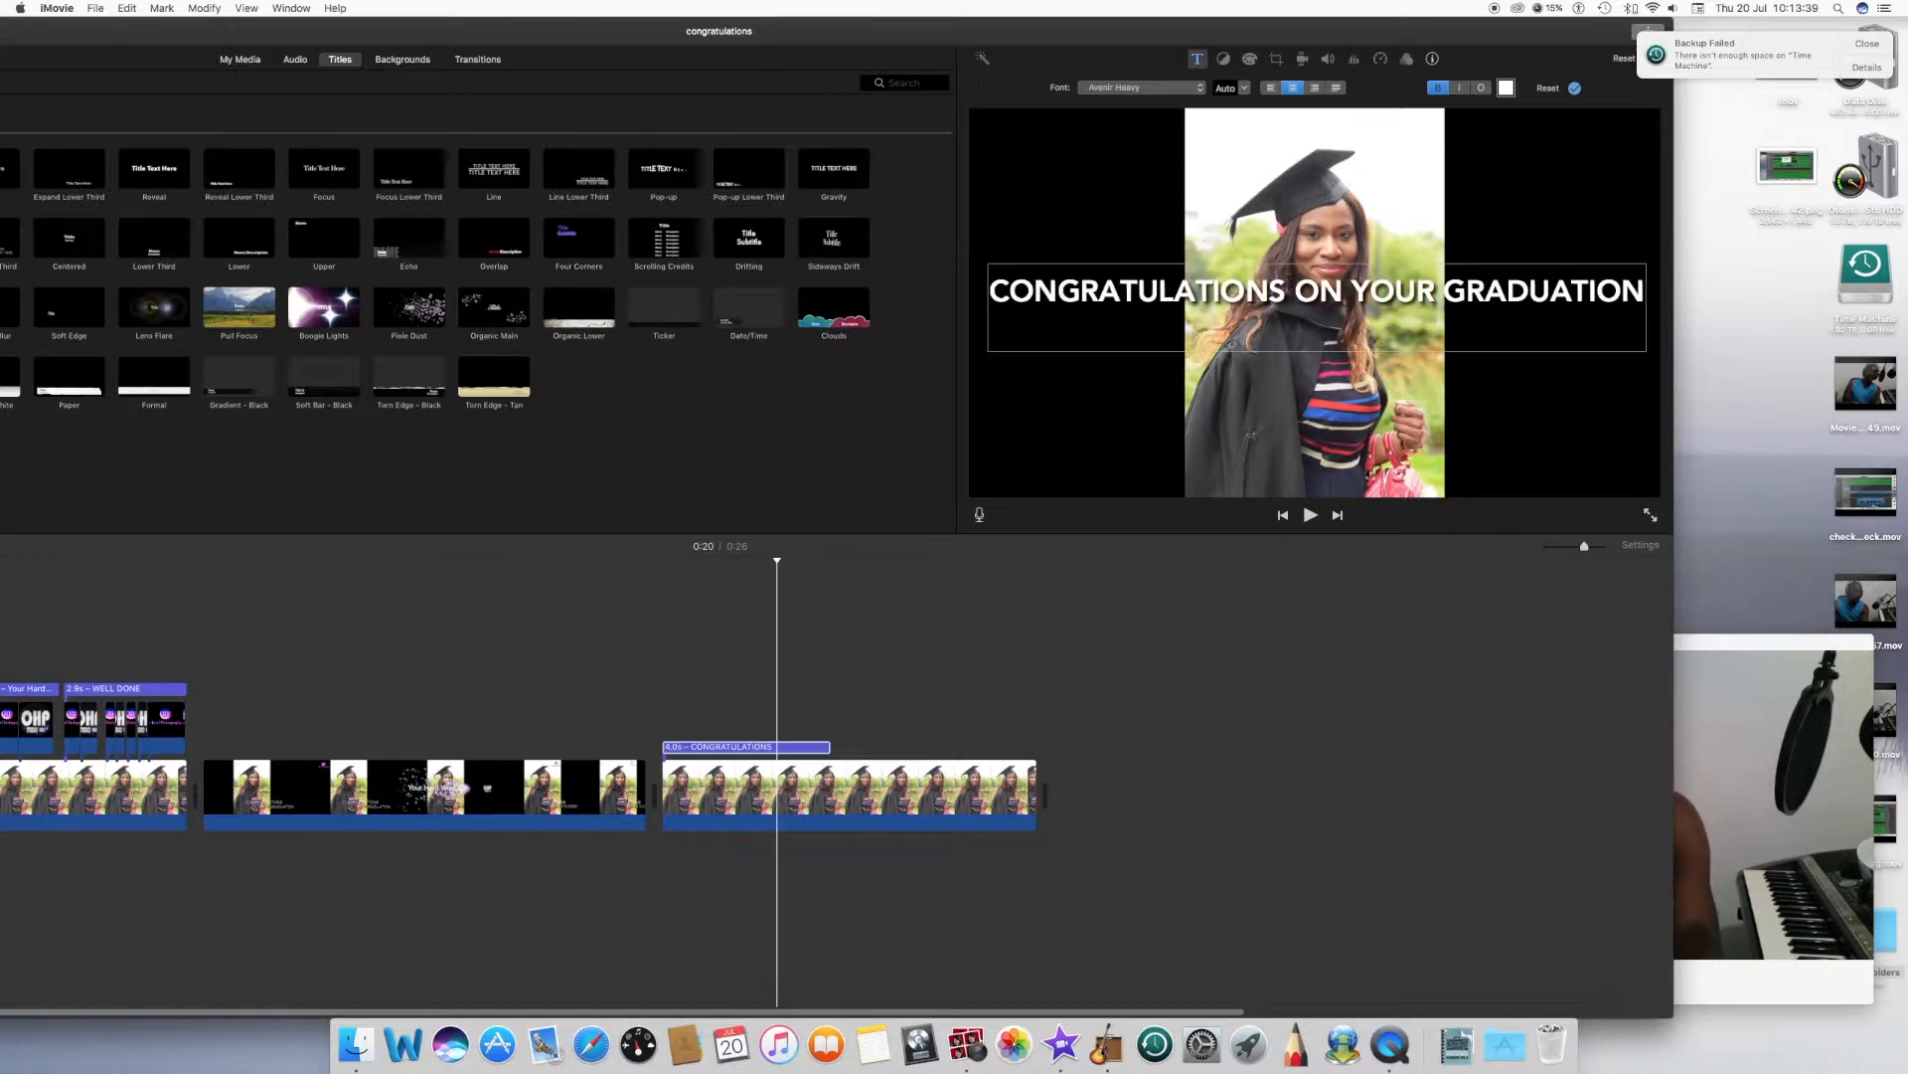
- Preview the Prism title over the last photo clip from its beginning
{"action": "left_click", "coordinate": [652, 572]}
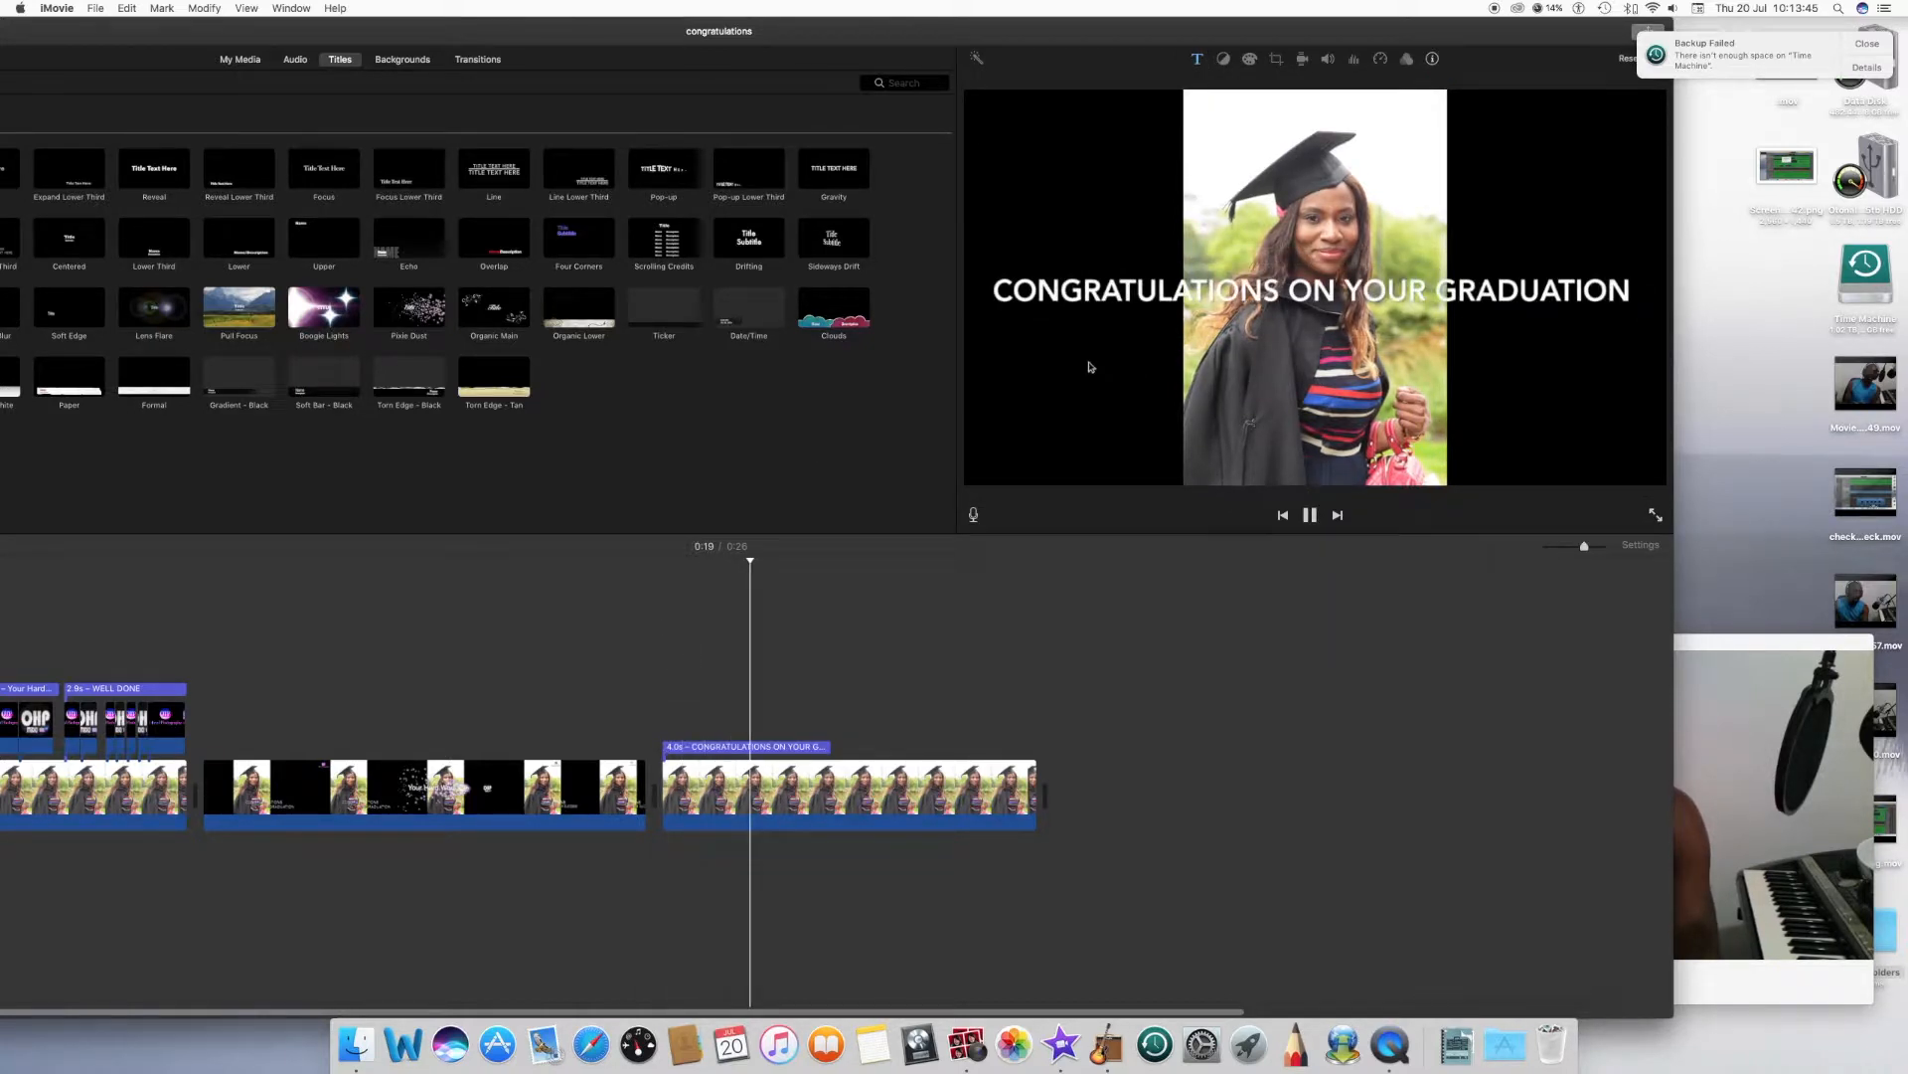
{"action": "left_click", "coordinate": [1148, 301]}
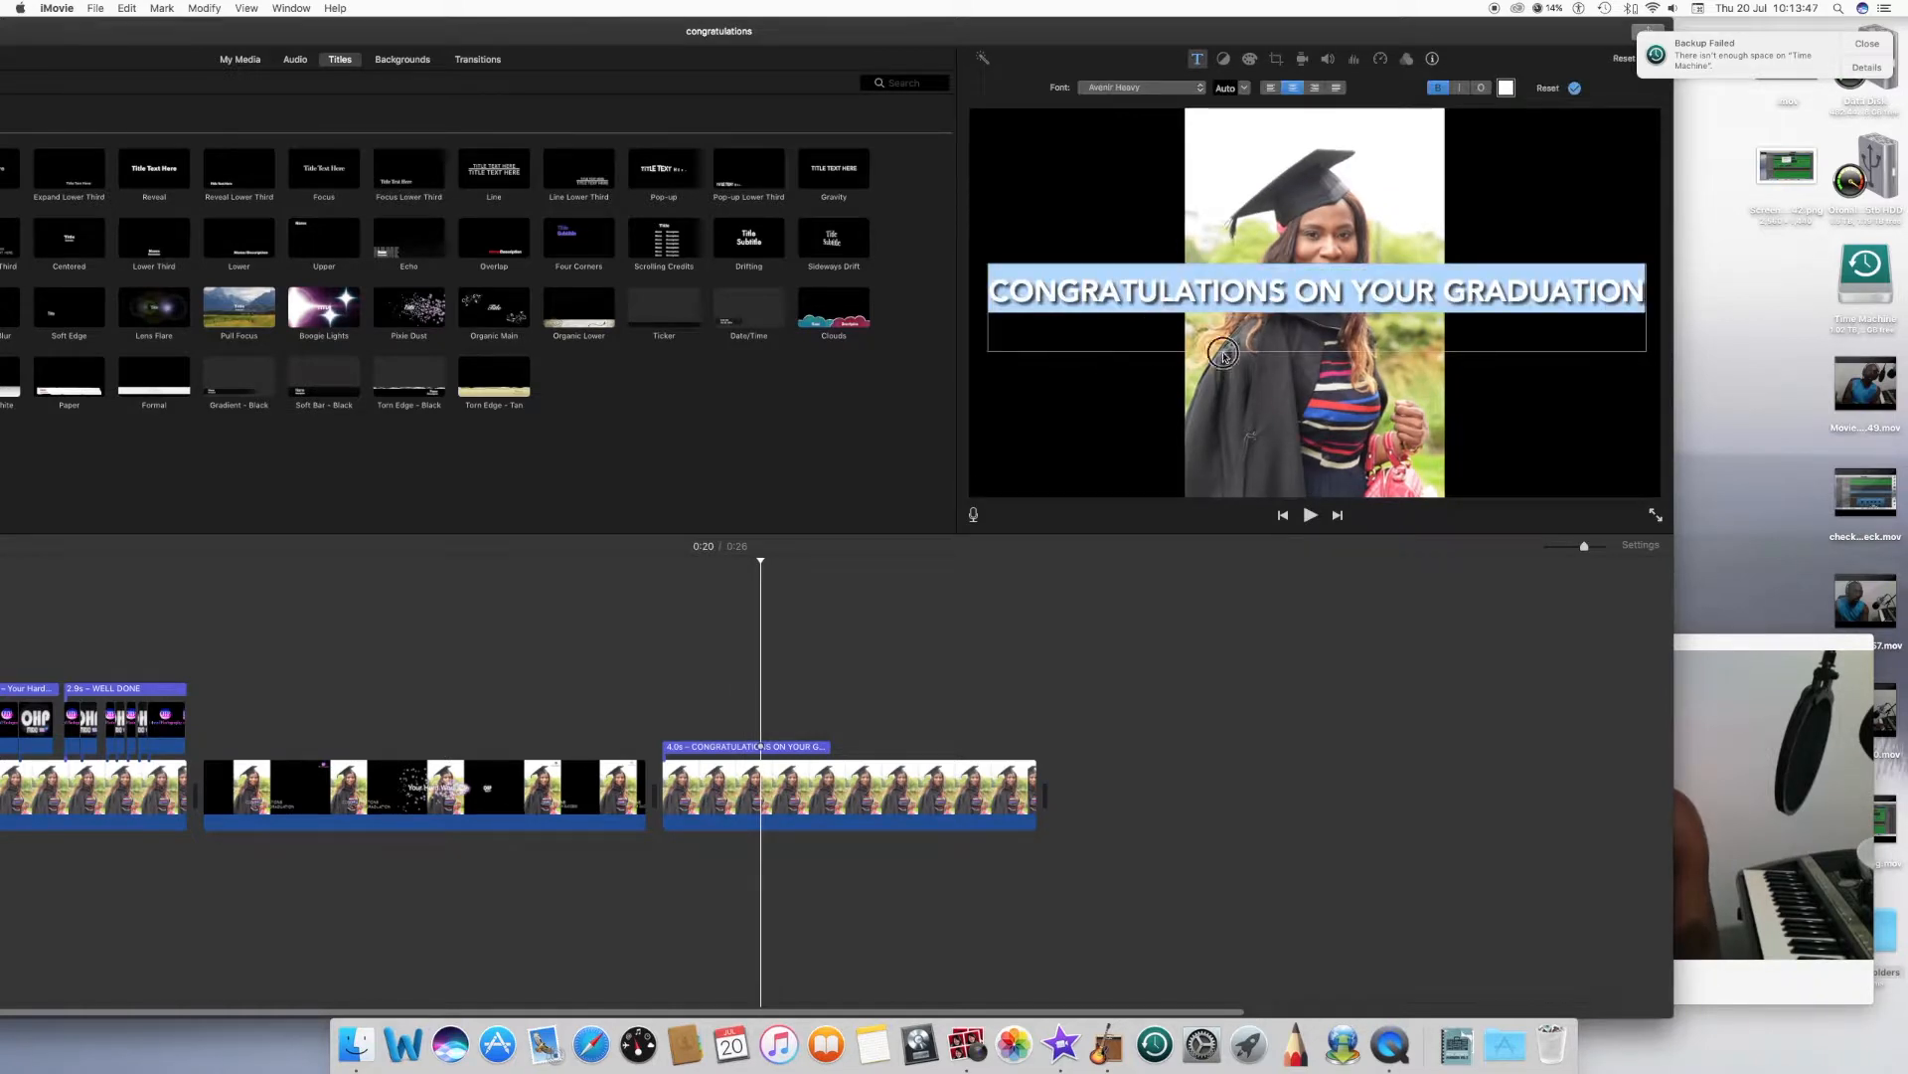
{"action": "left_click", "coordinate": [1219, 389]}
- Replace the Prism title over the last photo clip with Prism Lower Third and preview it from the clip's start
{"action": "left_click_drag", "start_coordinate": [195, 49], "coordinate": [496, 36]}
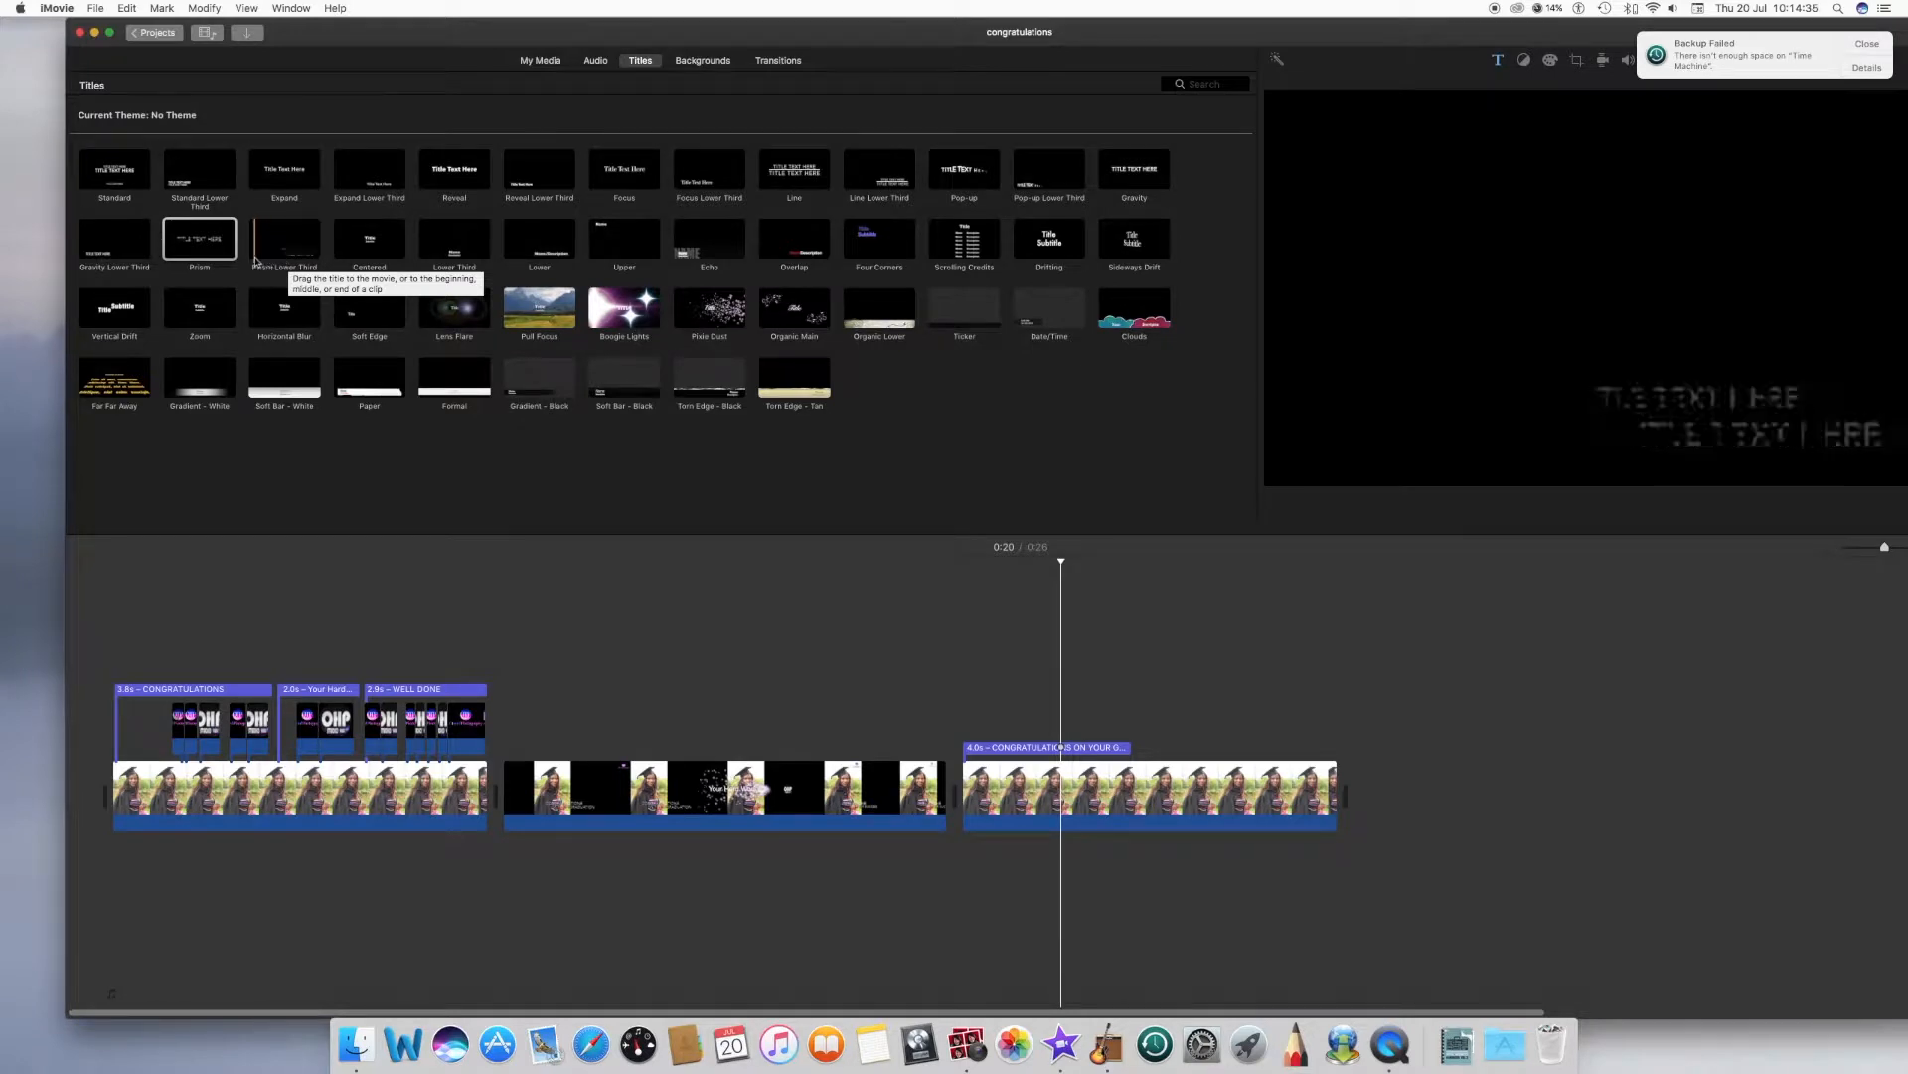
{"action": "left_click_drag", "start_coordinate": [283, 239], "coordinate": [966, 747]}
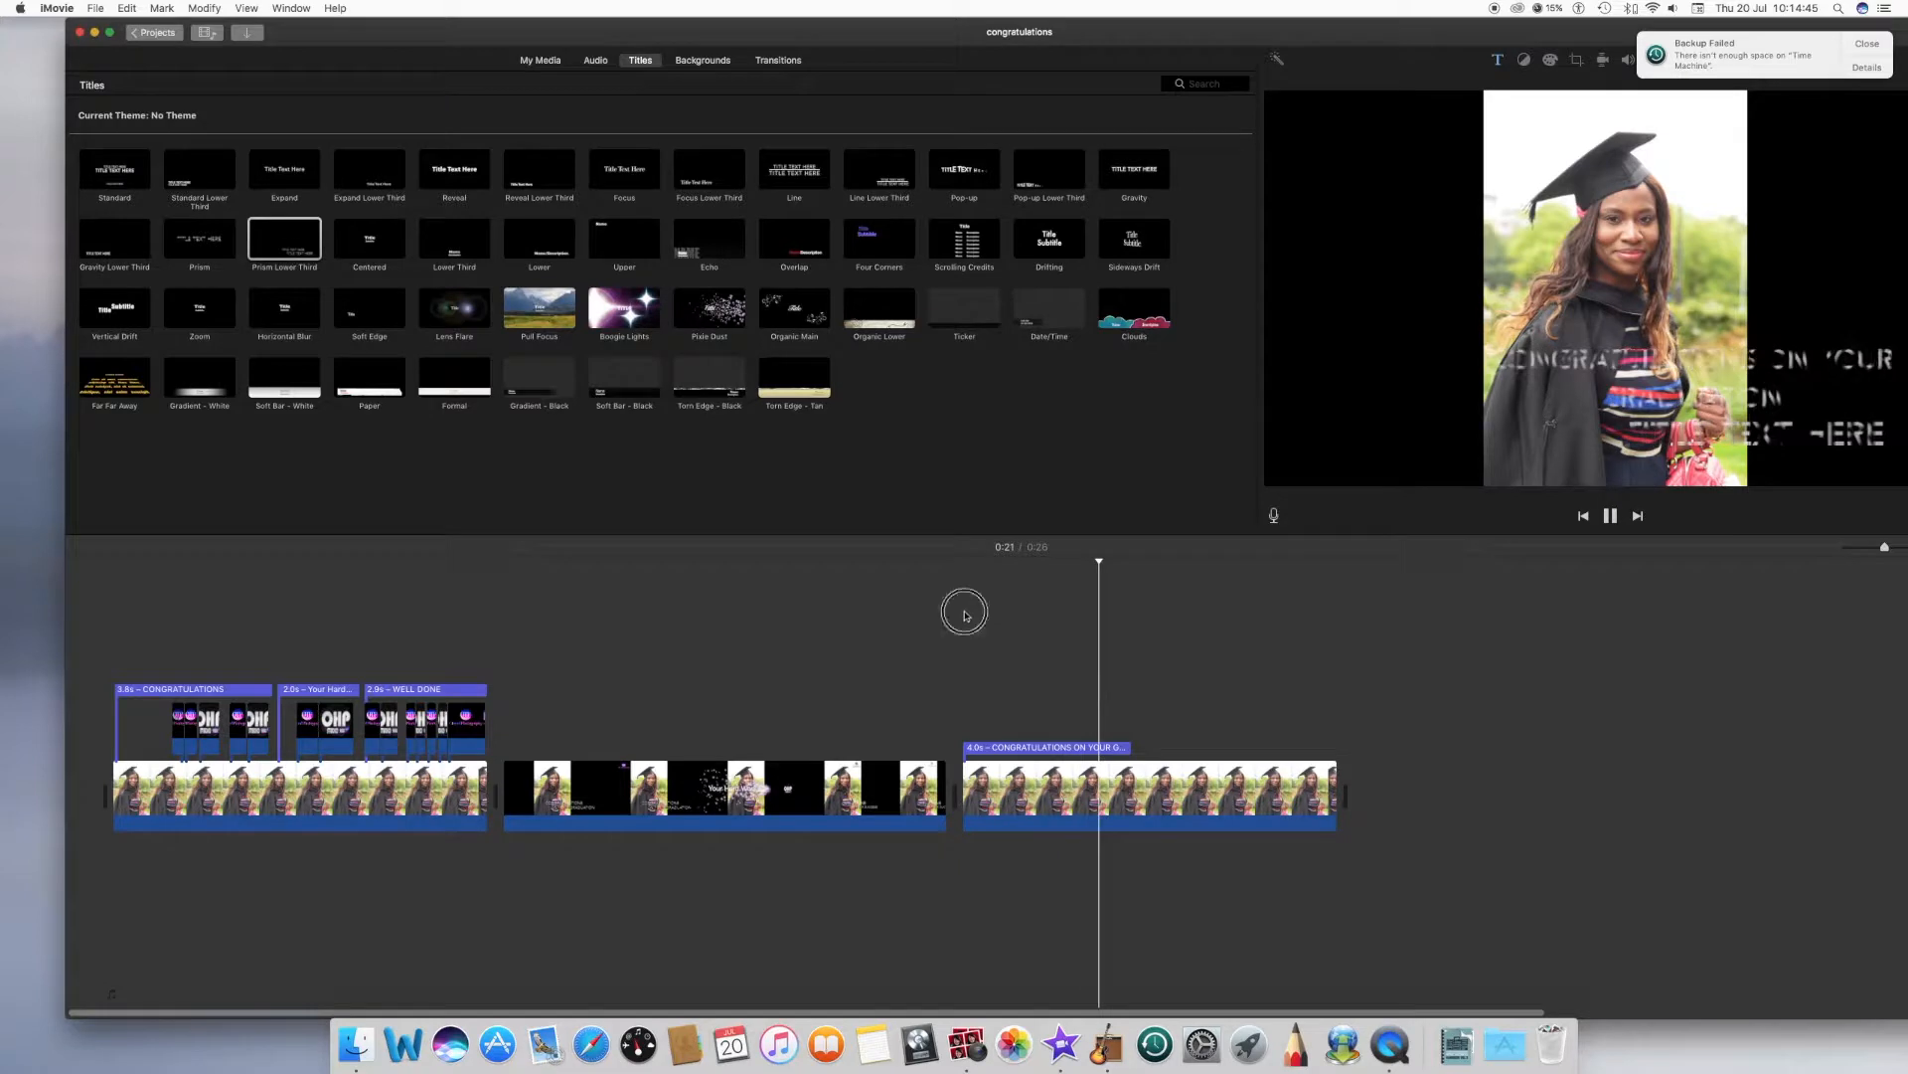
{"action": "left_click", "coordinate": [962, 644]}
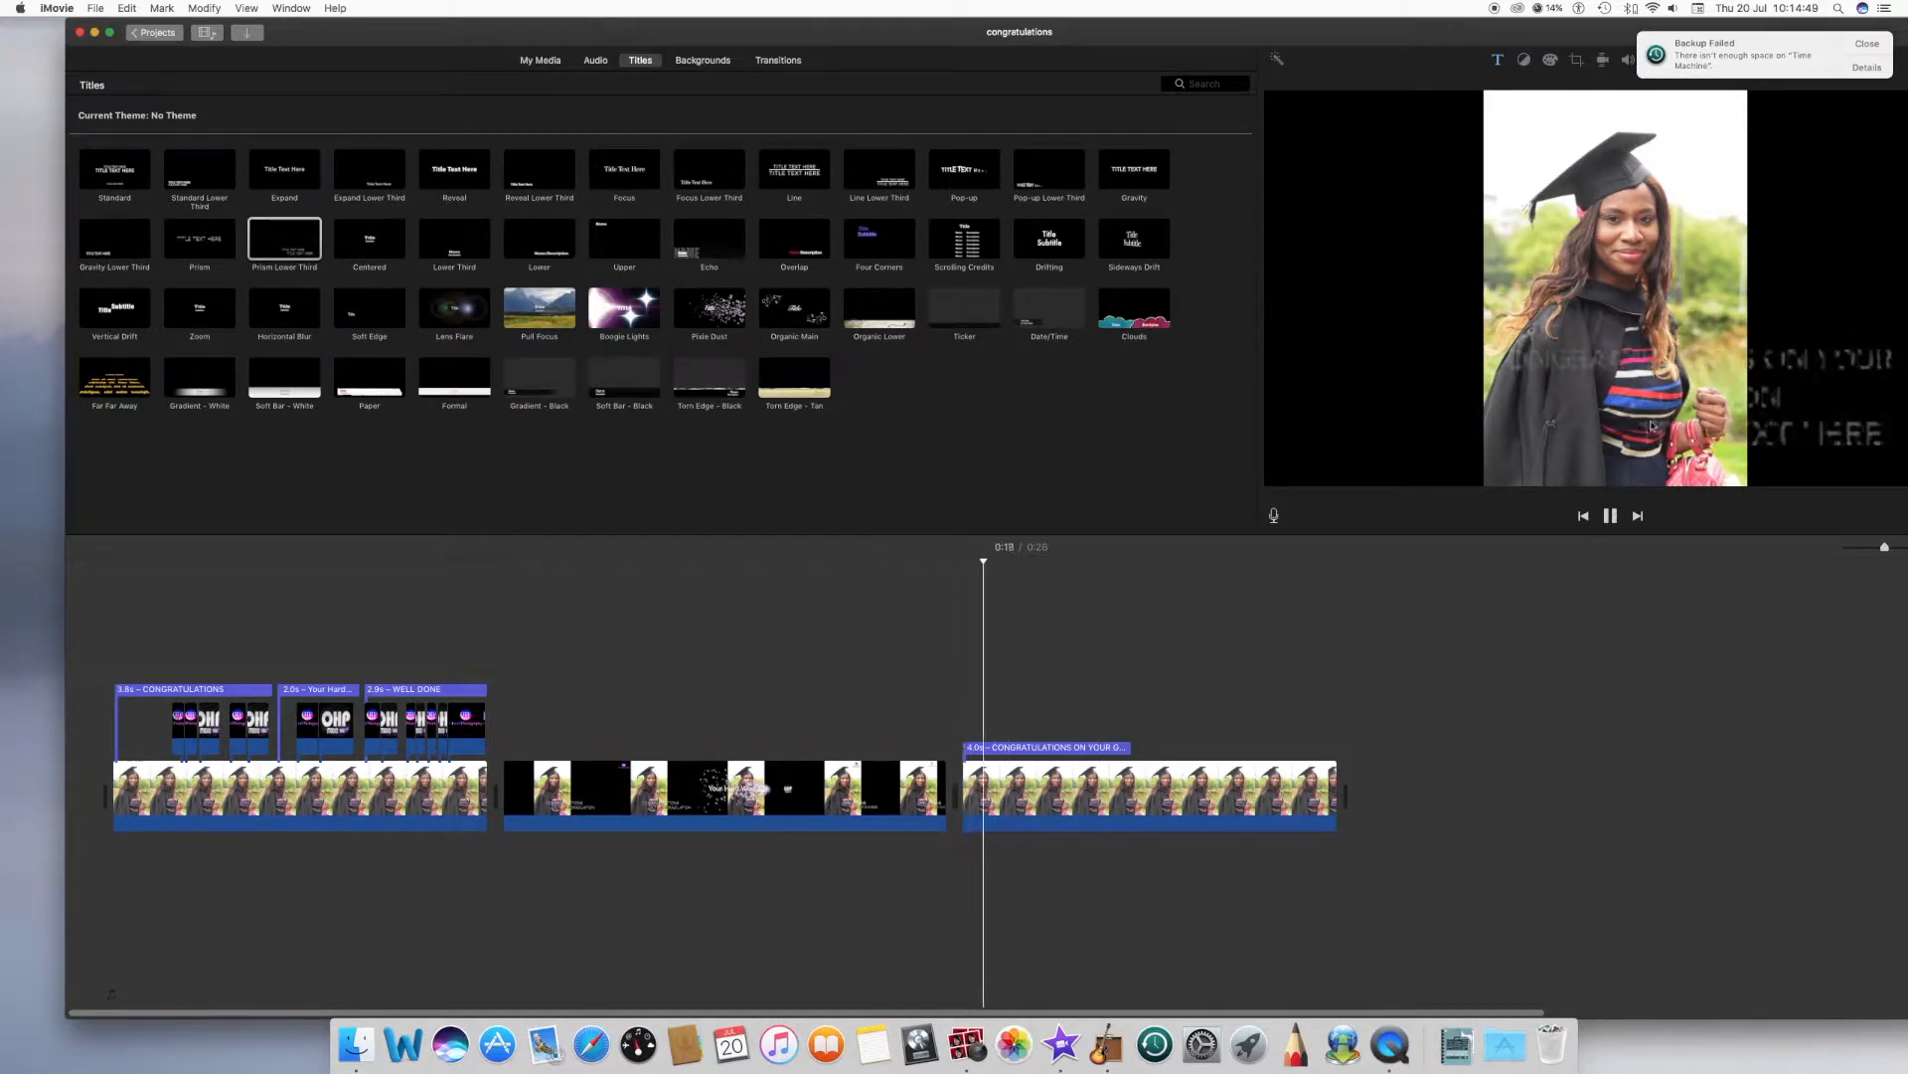
- Change the first line of the Prism Lower Third title over the last photo clip to CONGRATULATIONS GRADUATION
{"action": "left_click", "coordinate": [1092, 752]}
{"action": "left_click", "coordinate": [1631, 408]}
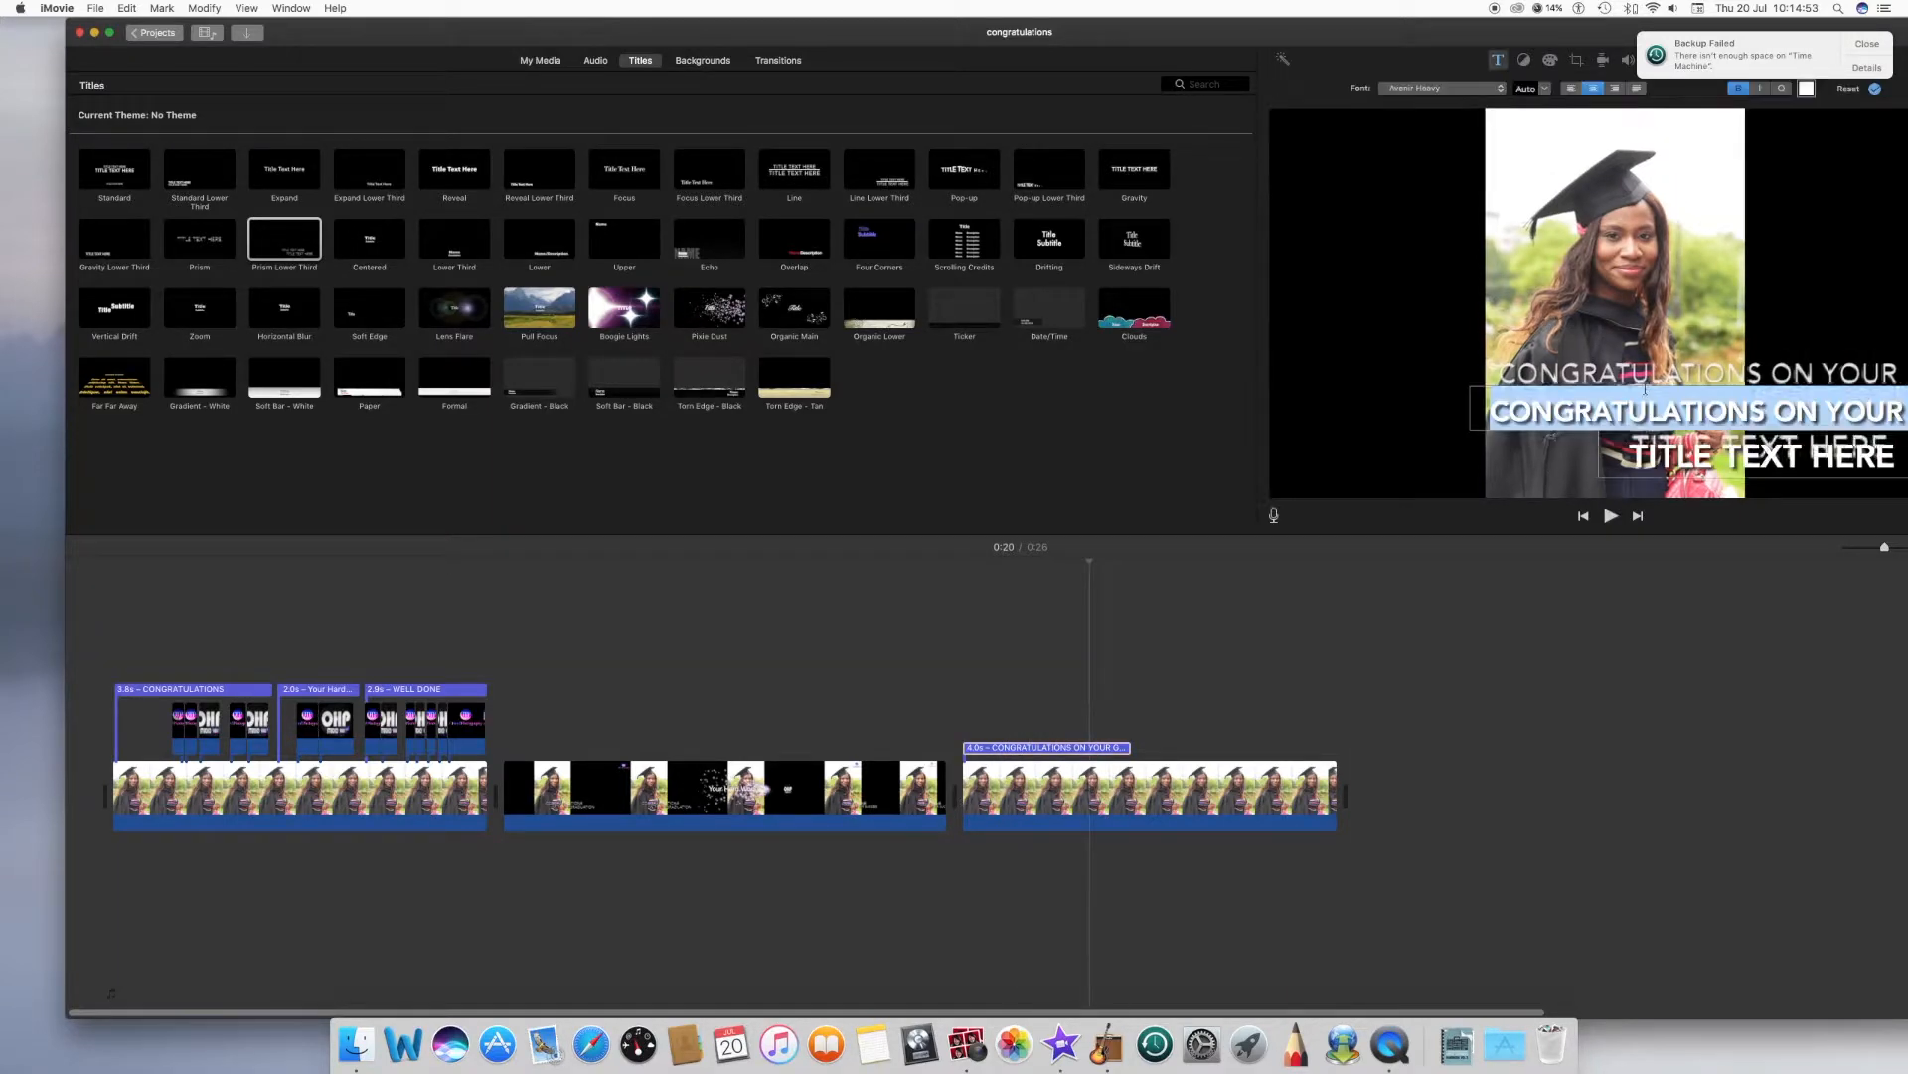
{"action": "left_click_drag", "start_coordinate": [1243, 27], "coordinate": [938, 28]}
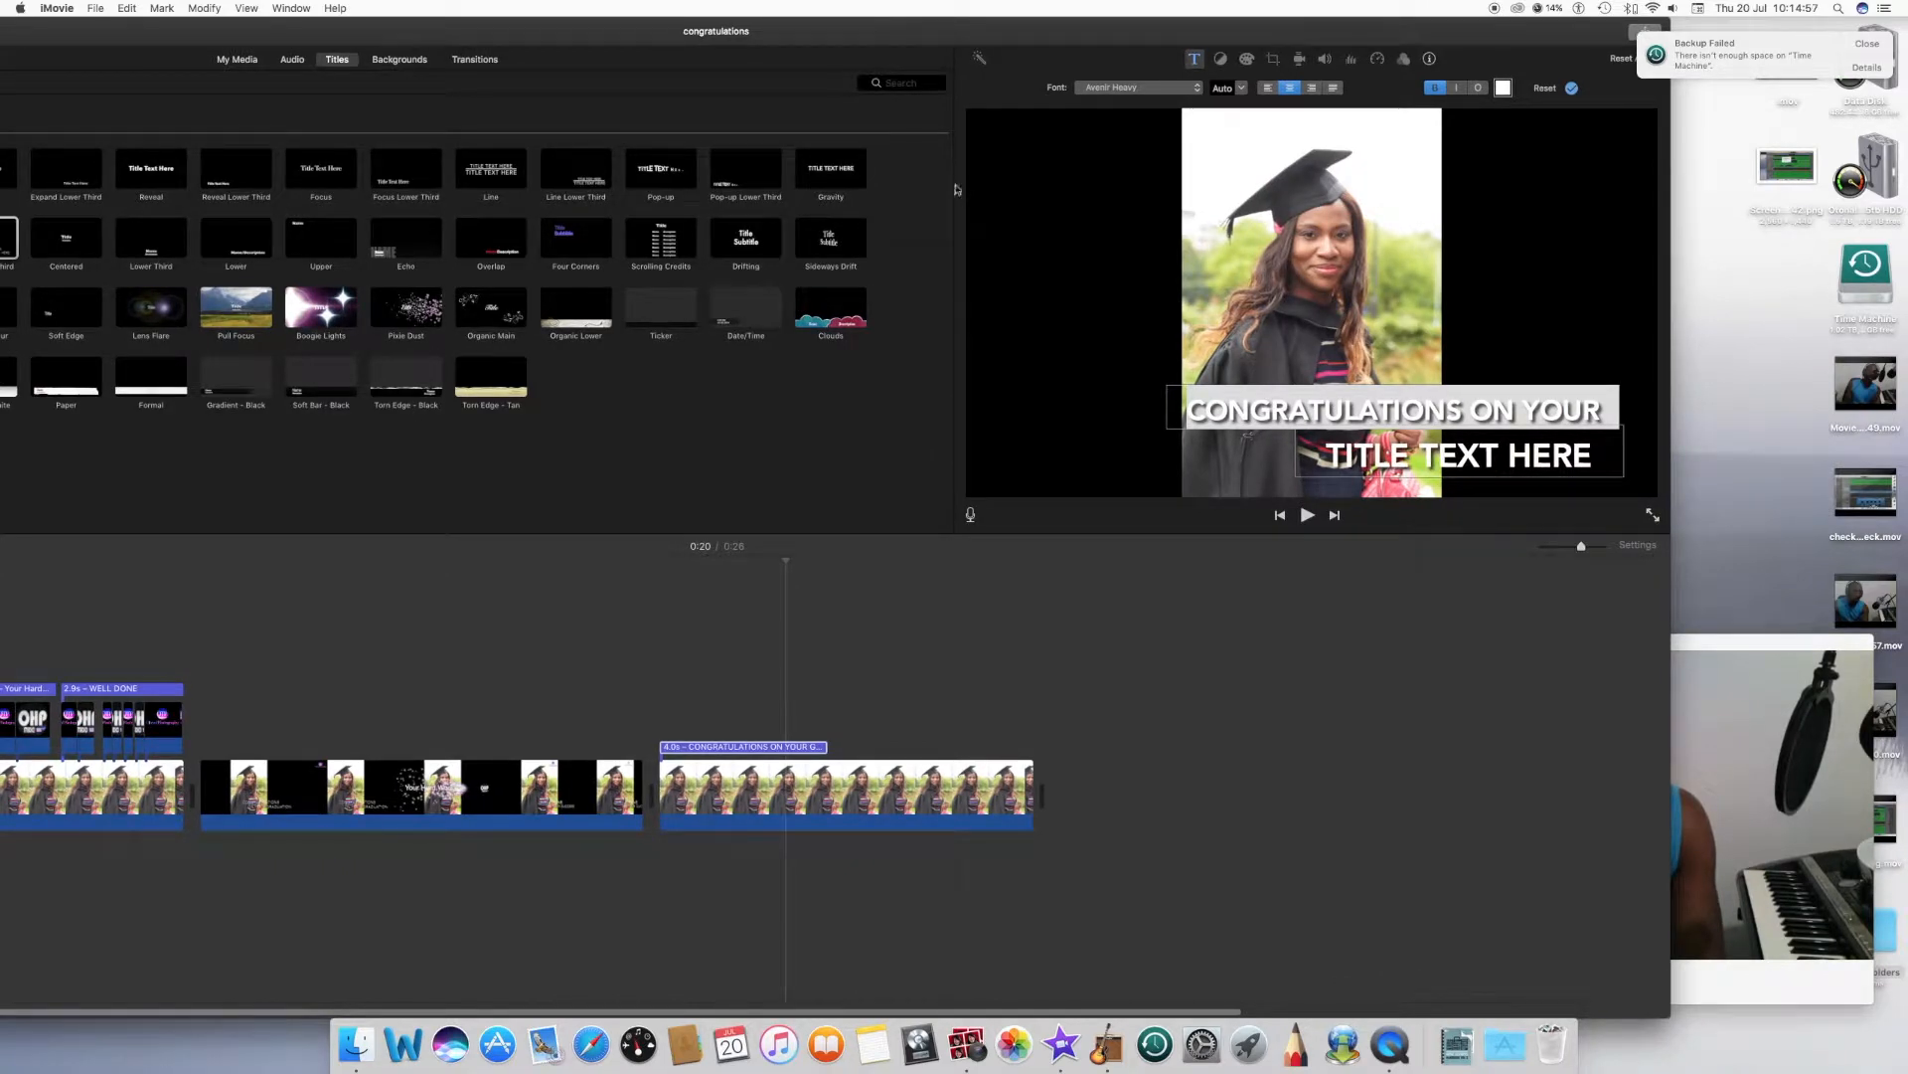
{"action": "left_click", "coordinate": [1490, 408]}
{"action": "left_click_drag", "start_coordinate": [1477, 408], "coordinate": [1598, 412]}
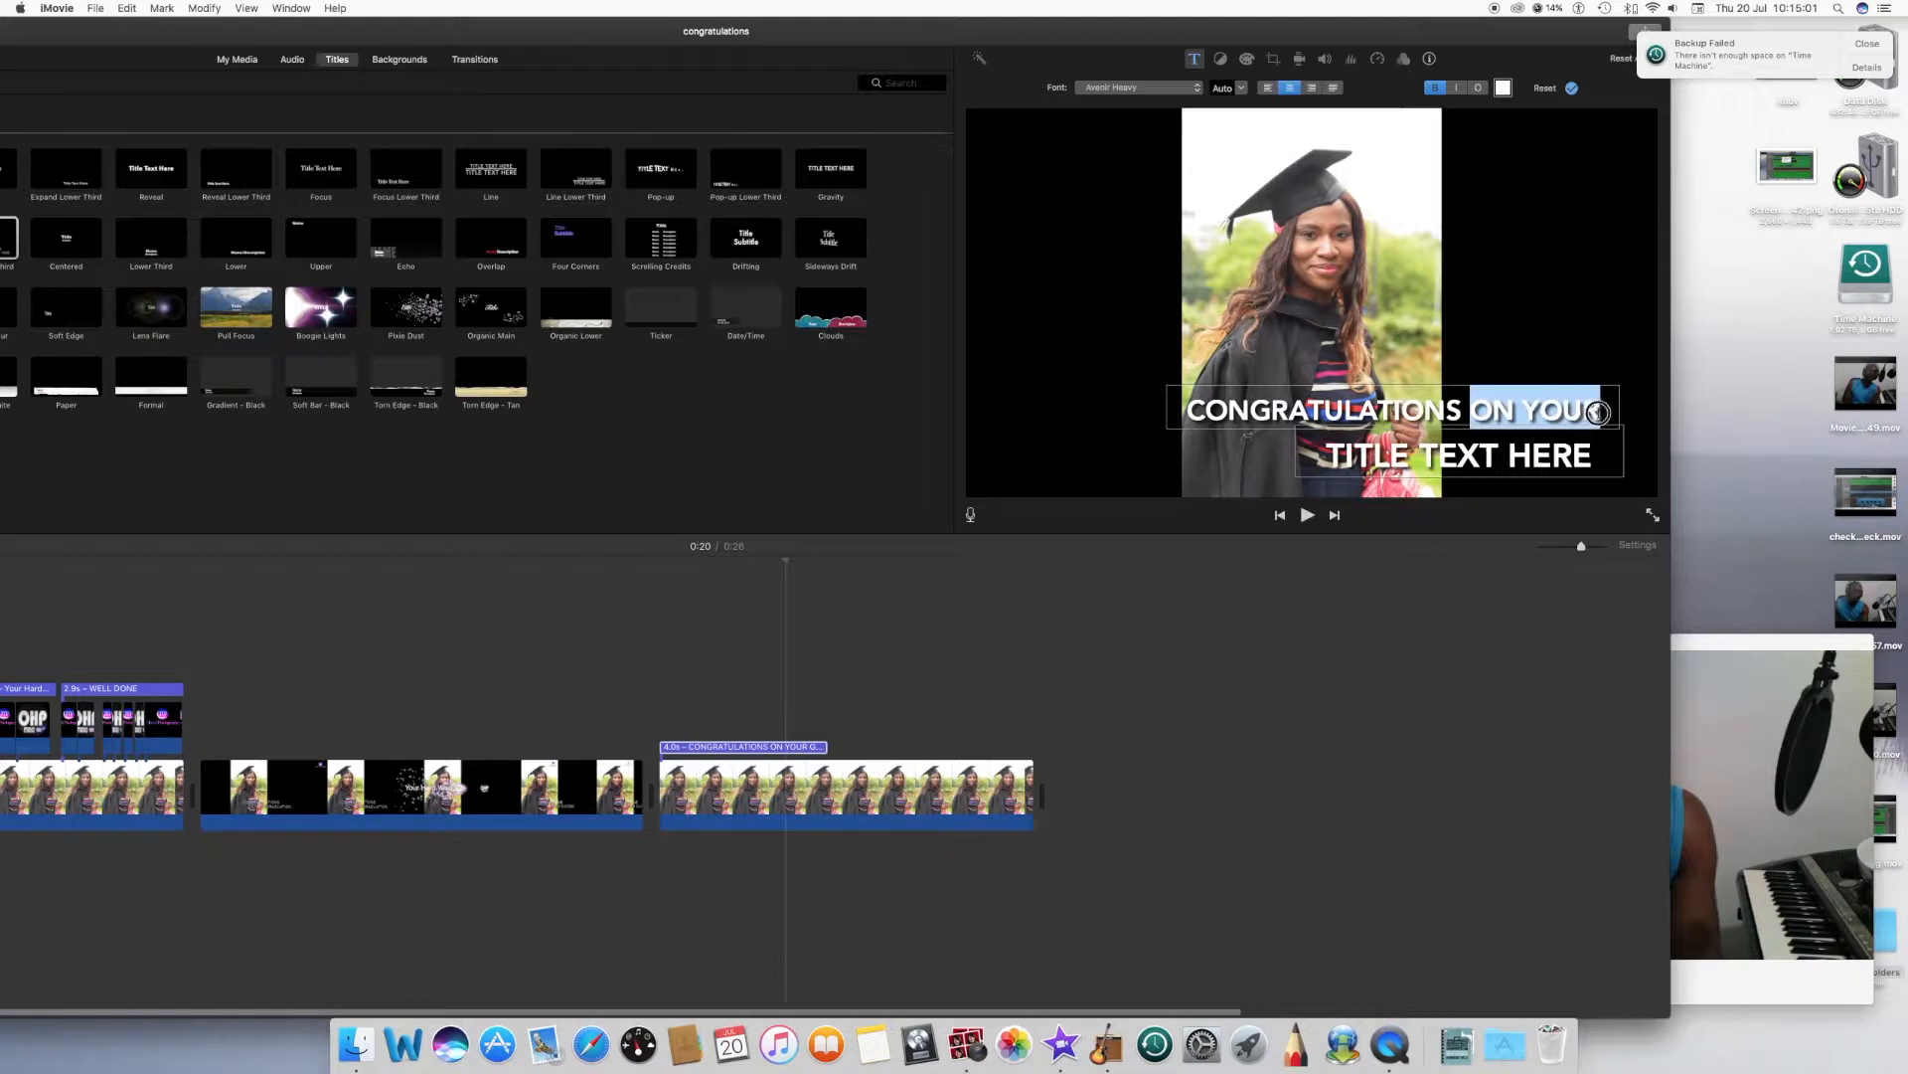
{"action": "type", "text": "GRADUATION"}
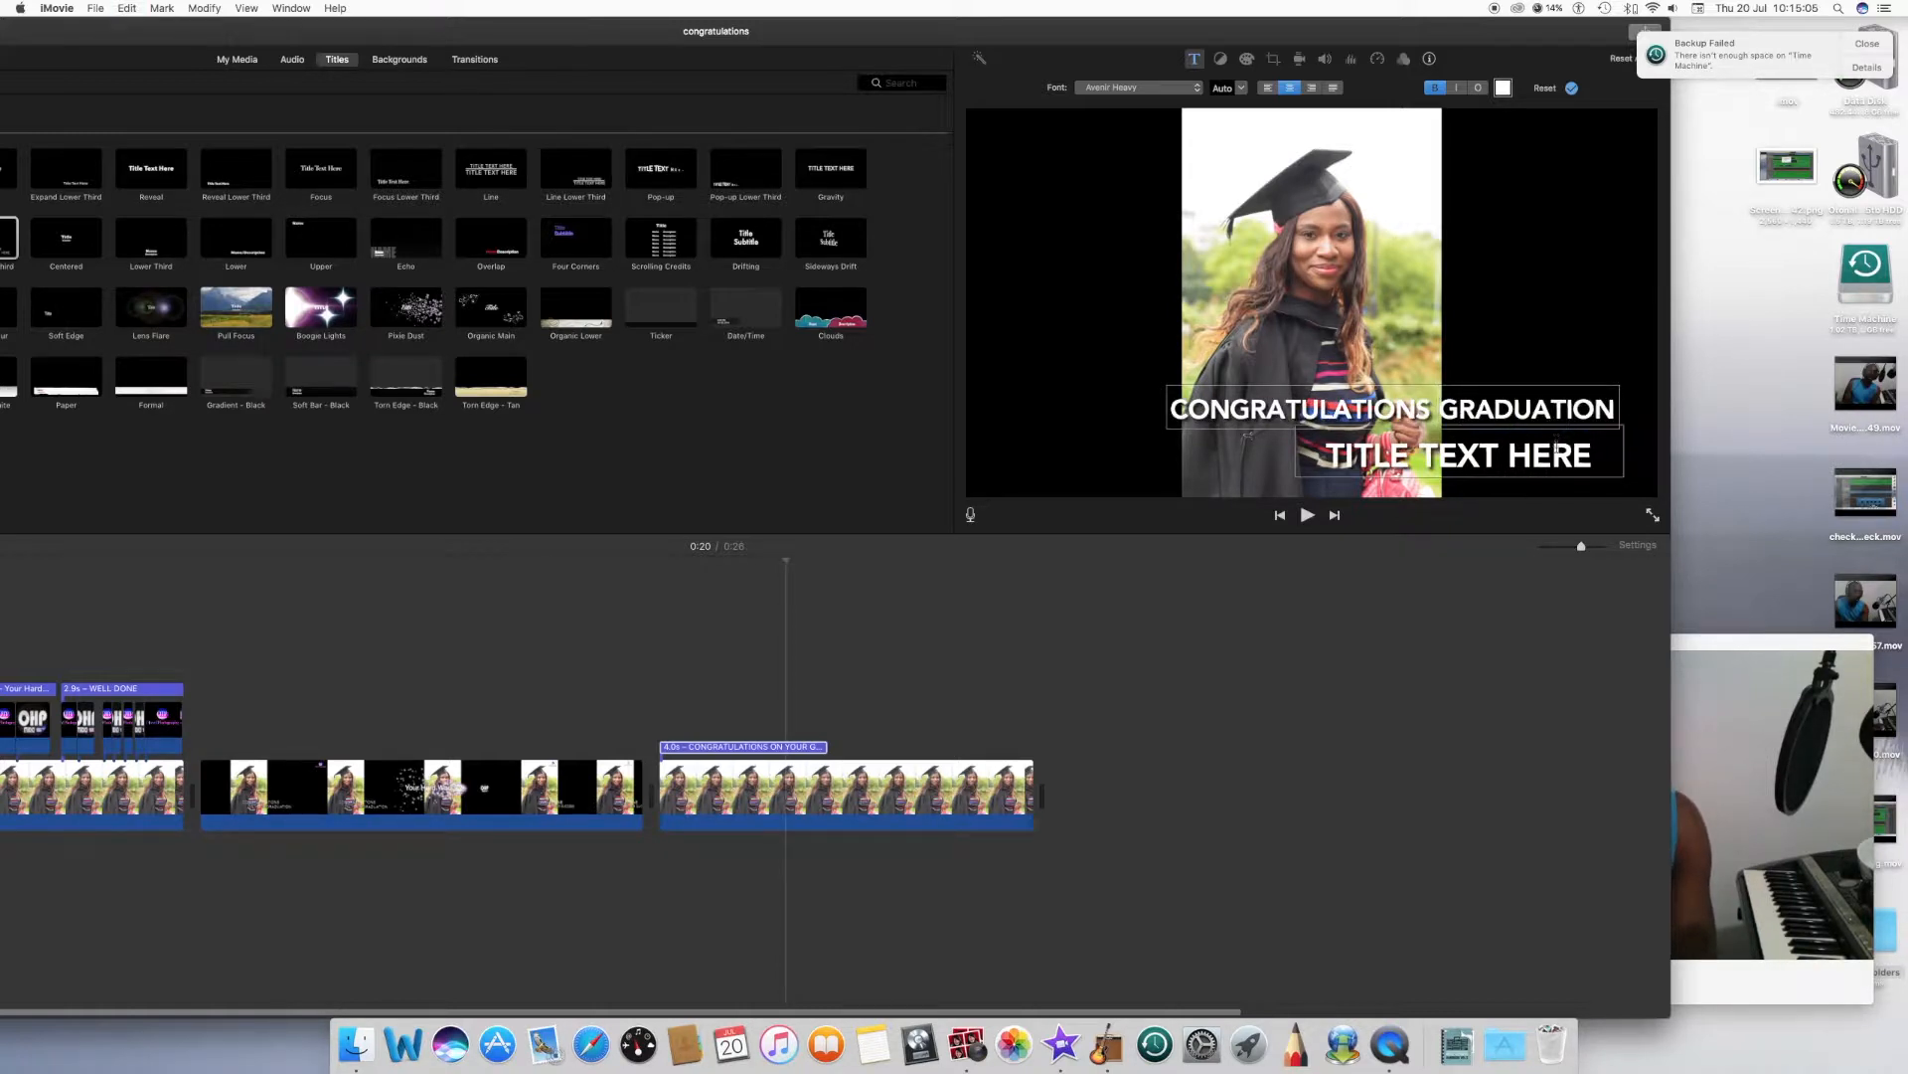
- Set the title's second line to ON YOUR GRADUATION, moving the word GRADUATION down from the first line
{"action": "left_click_drag", "start_coordinate": [1590, 455], "coordinate": [1306, 477]}
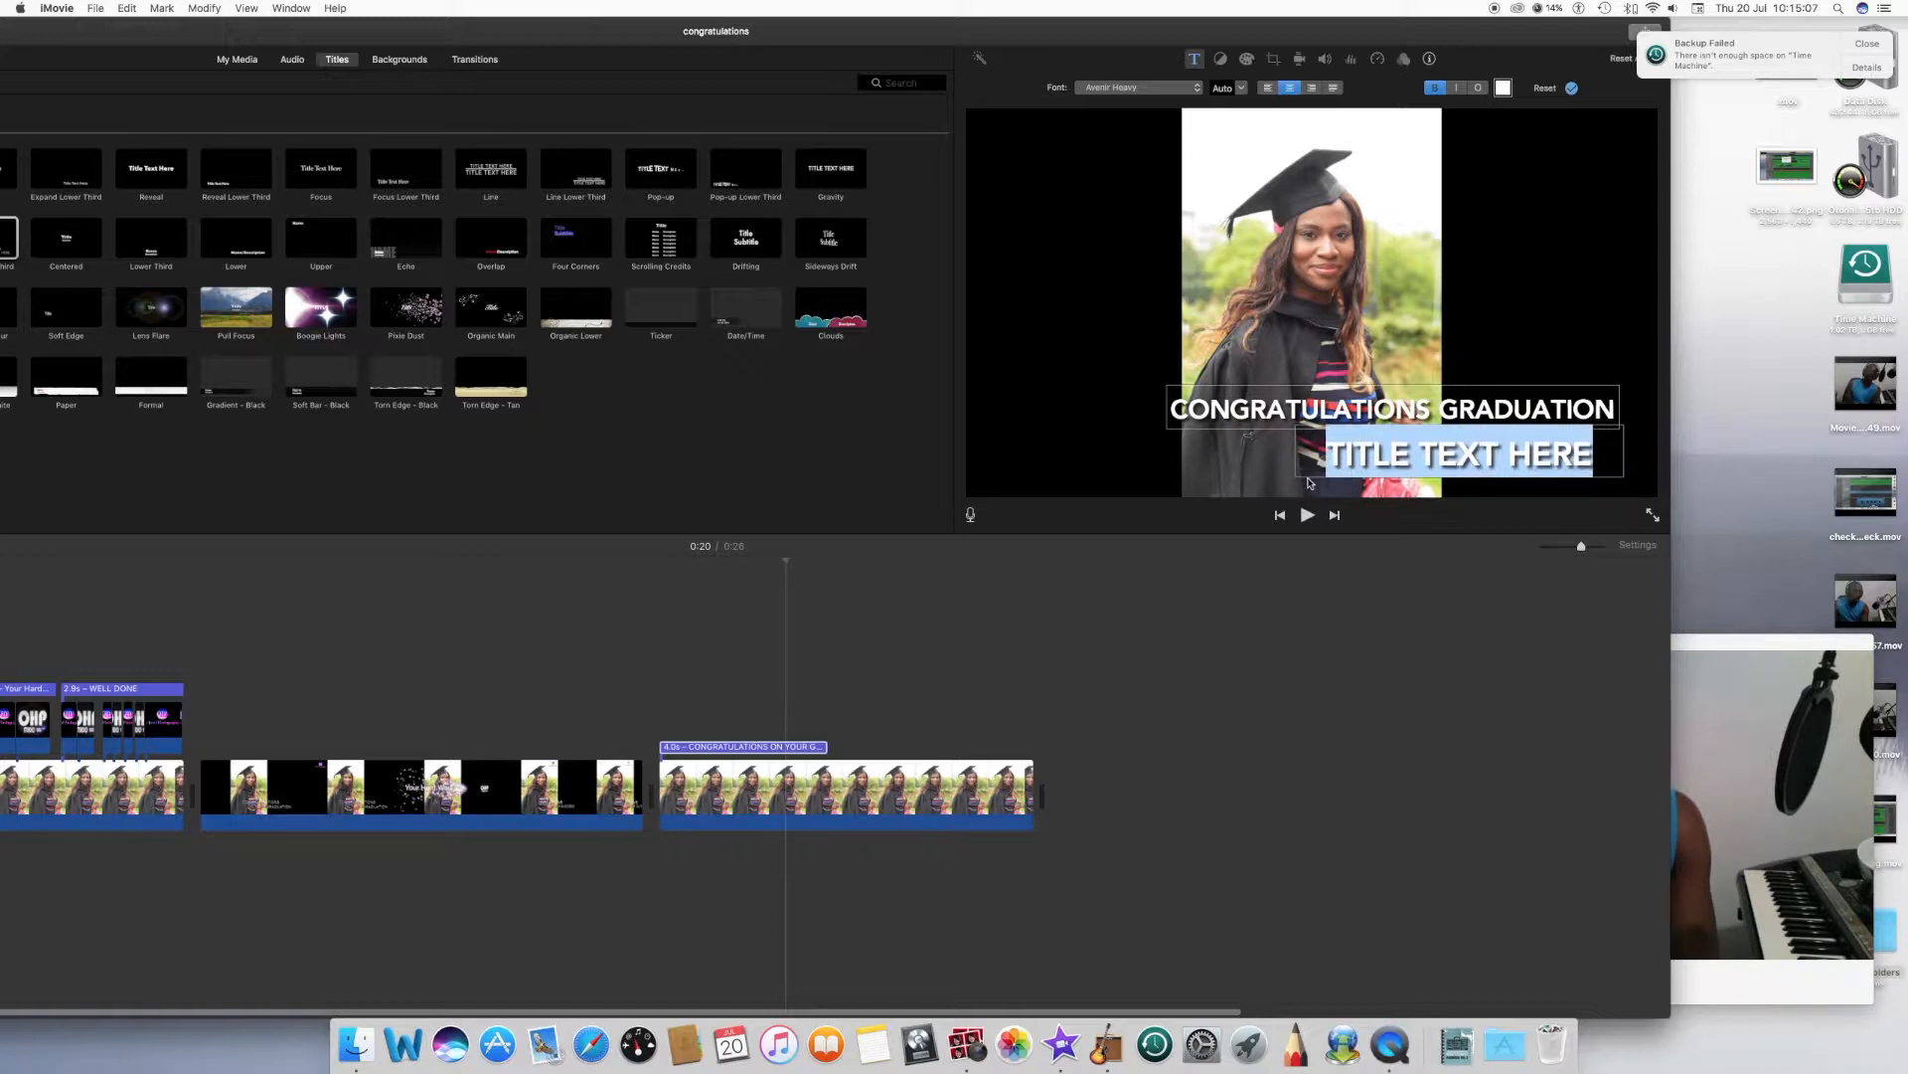
{"action": "type", "text": "ON YOUR"}
{"action": "left_click_drag", "start_coordinate": [1434, 410], "coordinate": [1622, 412]}
{"action": "key", "text": "super+c"}
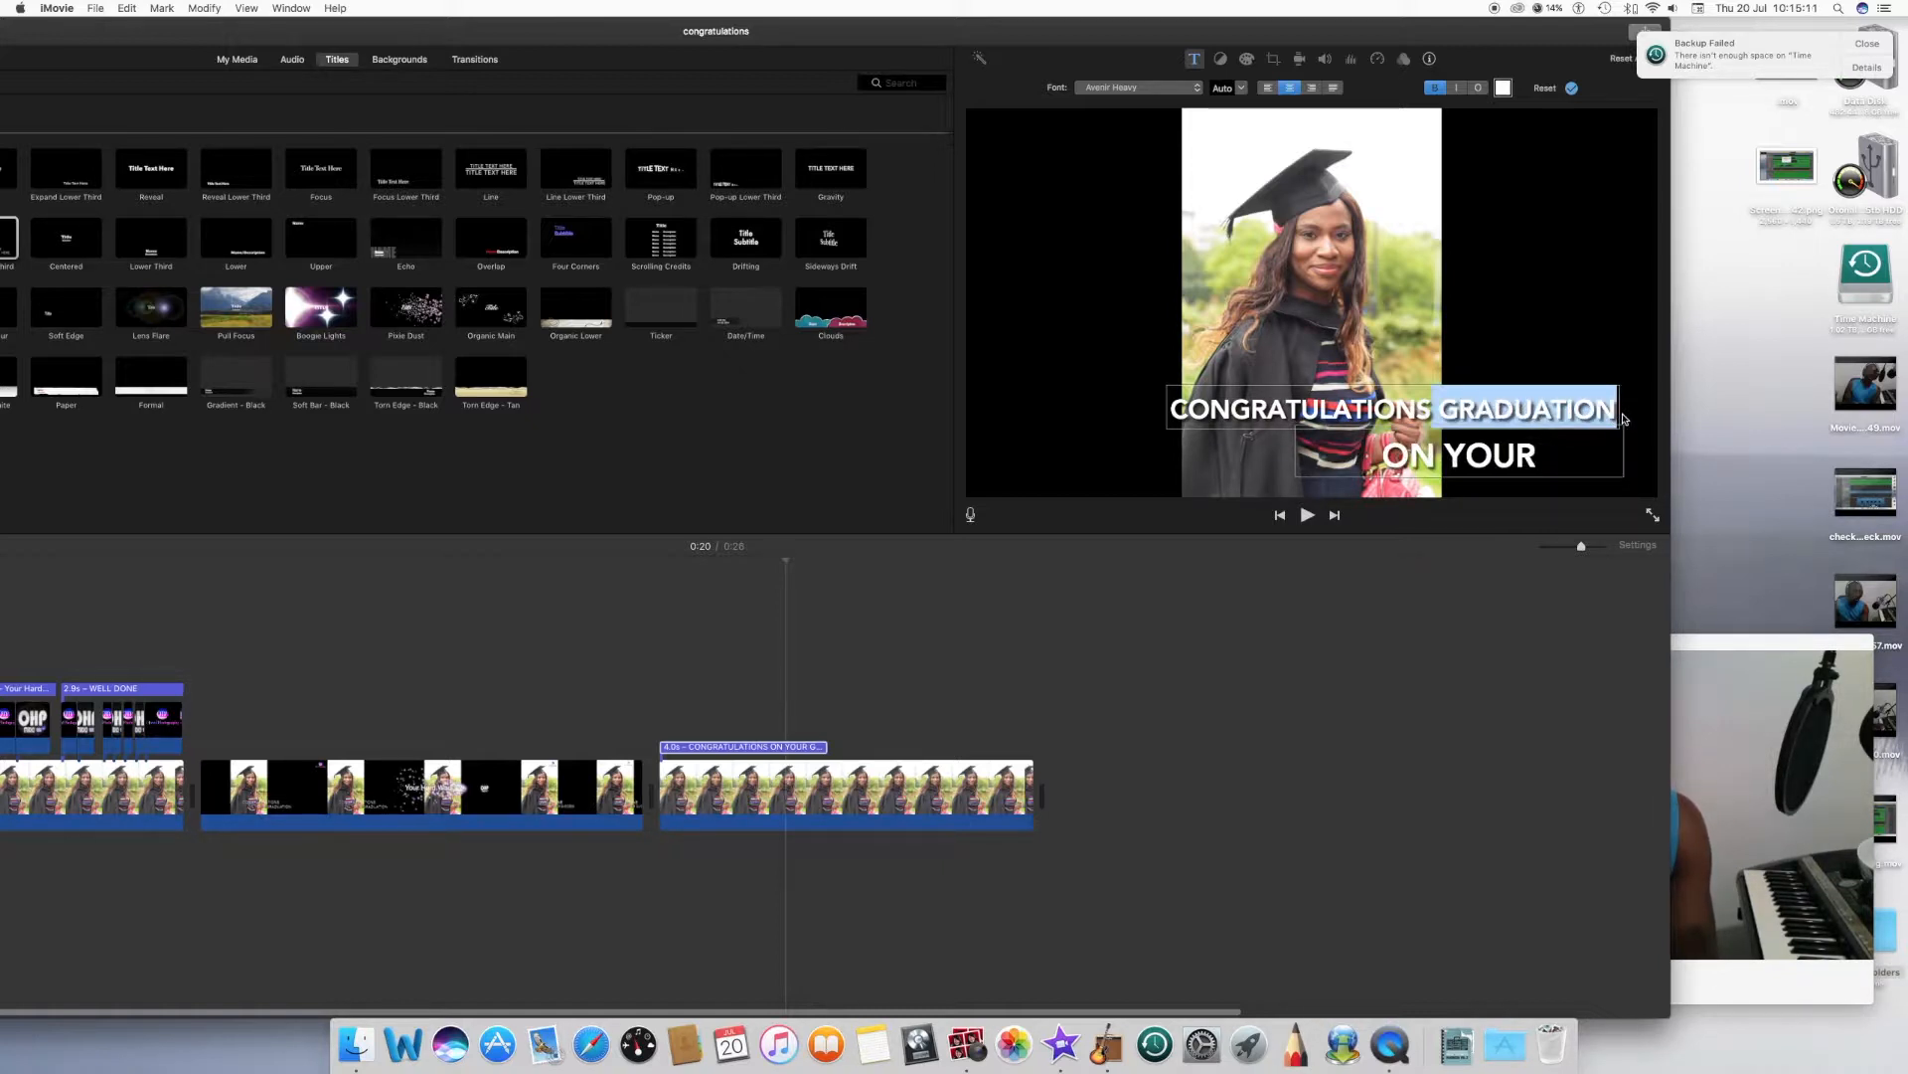
{"action": "key", "text": "BackSpace"}
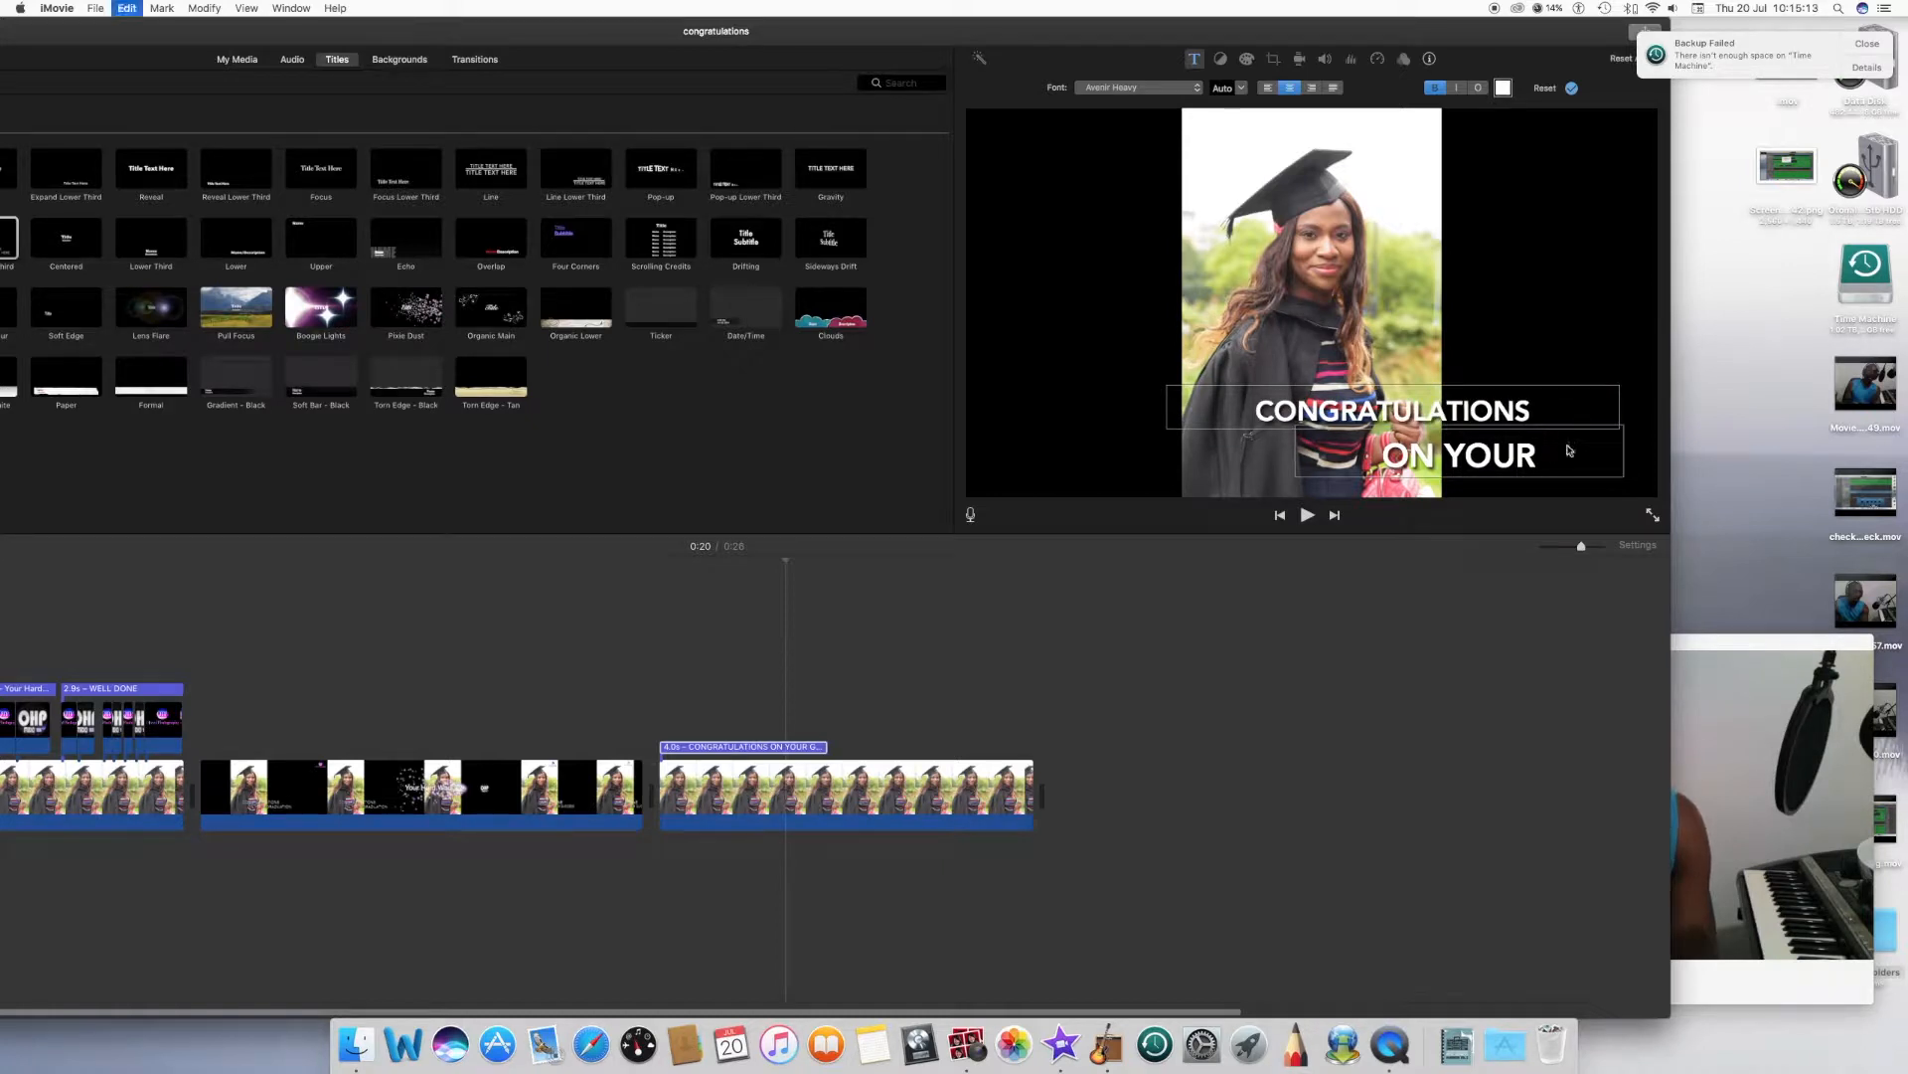
{"action": "key", "text": "super+v"}
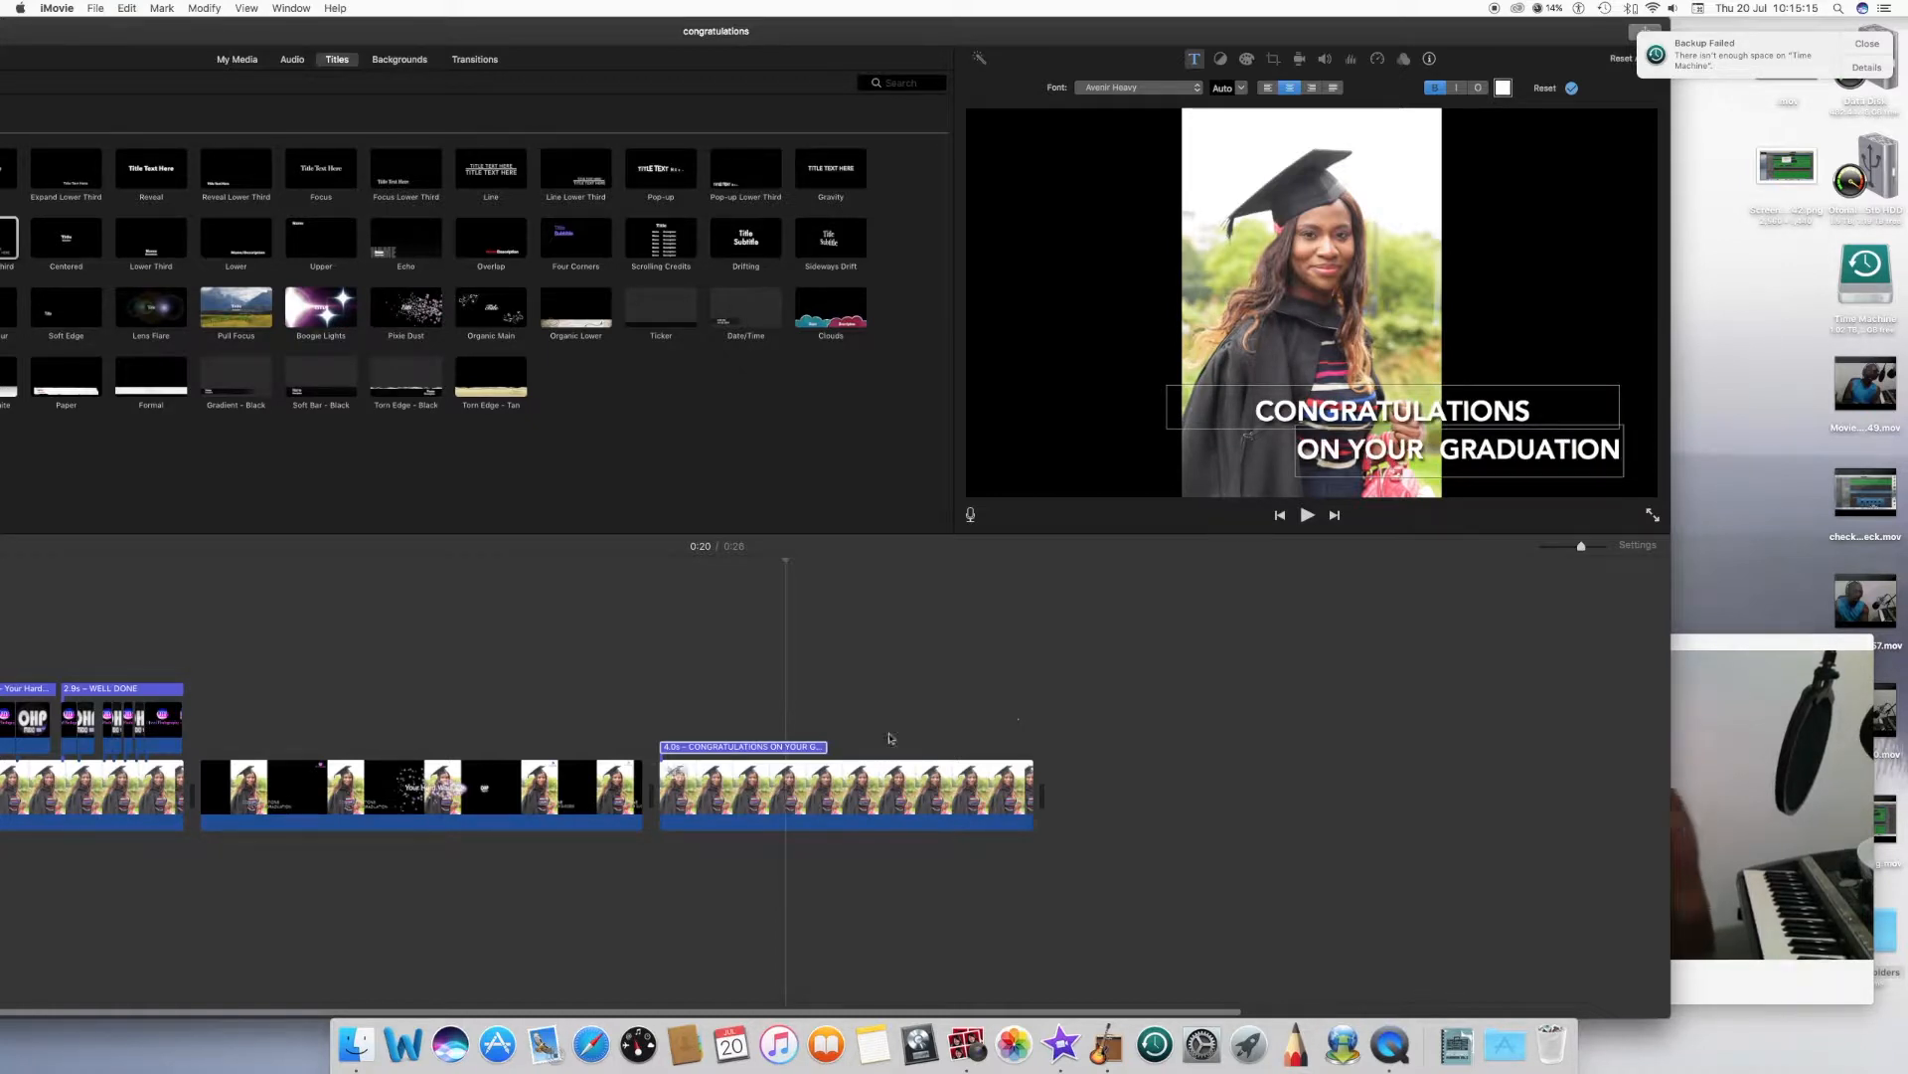
- Preview the edited title over the last photo clip and the opening of the project
{"action": "left_click", "coordinate": [654, 617]}
{"action": "key", "text": "space"}
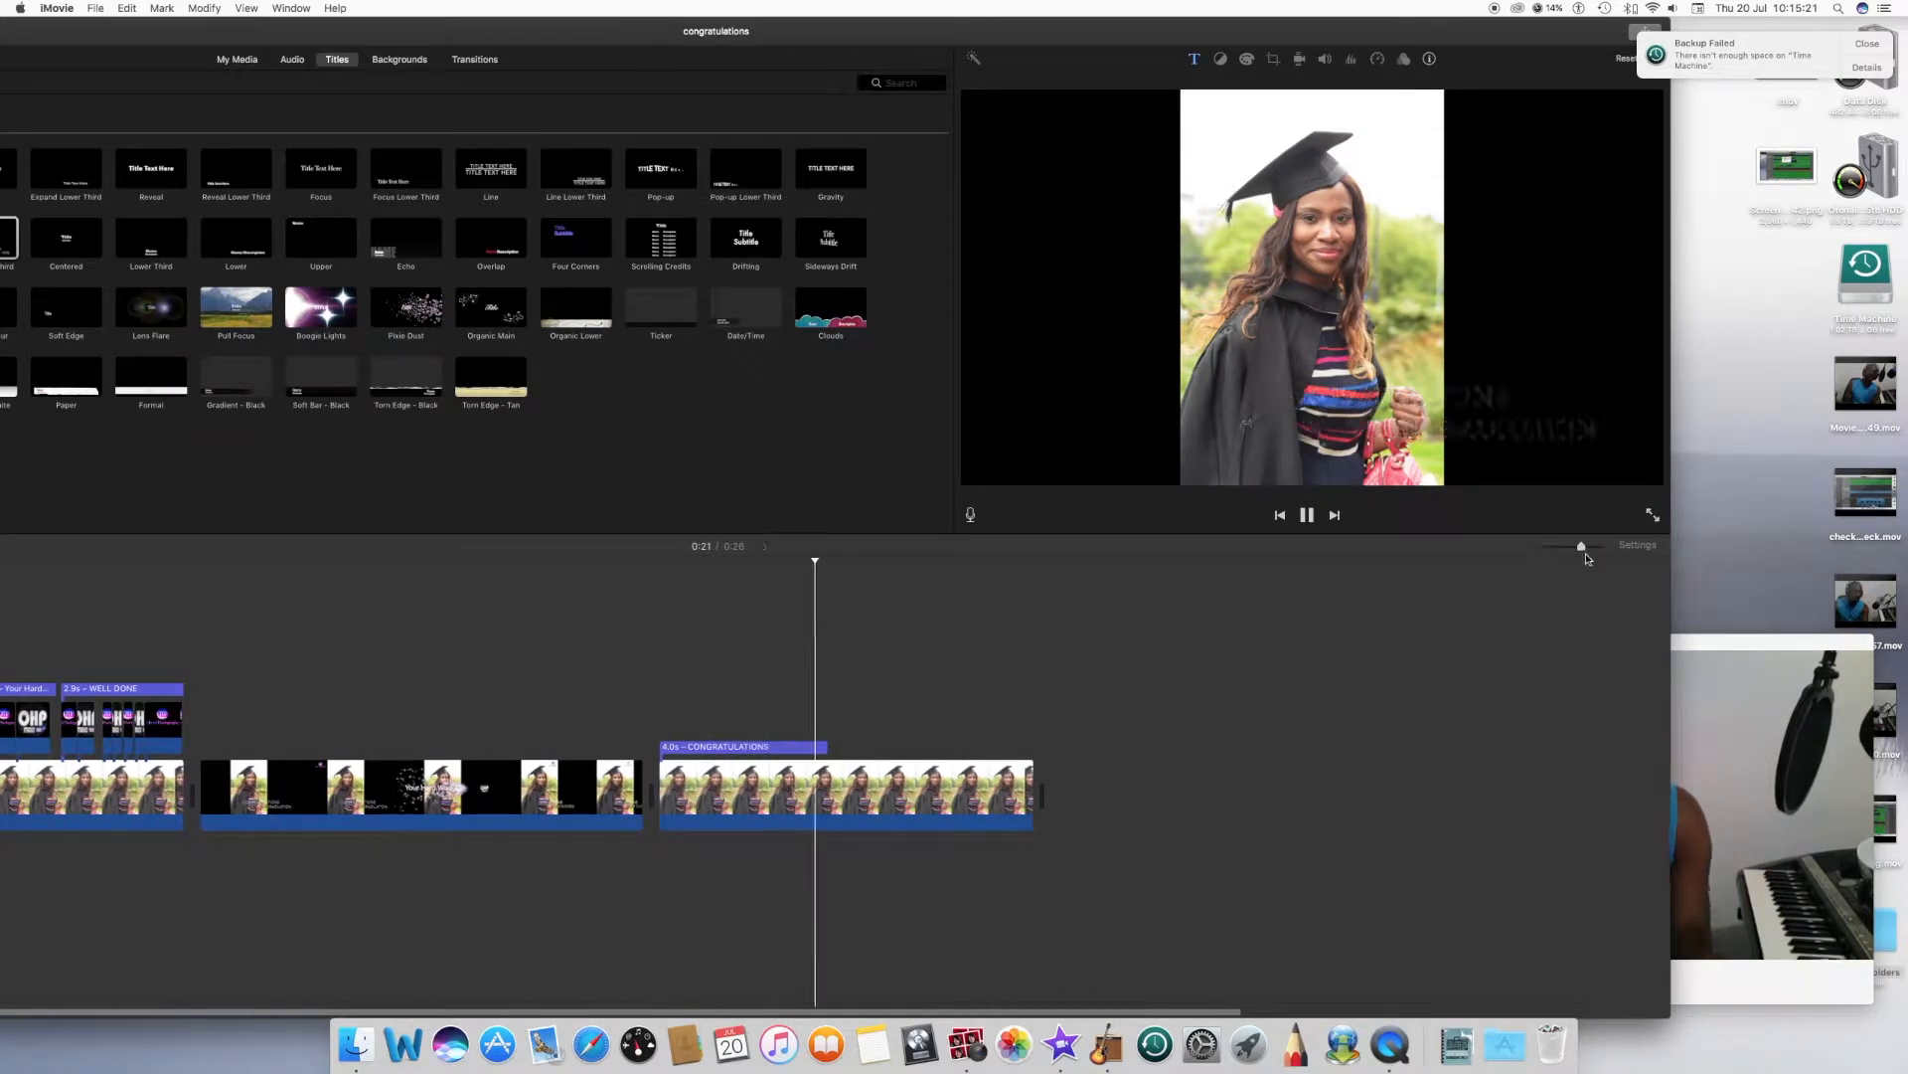
{"action": "left_click_drag", "start_coordinate": [1582, 546], "coordinate": [1563, 547]}
{"action": "left_click_drag", "start_coordinate": [155, 46], "coordinate": [309, 49]}
{"action": "left_click_drag", "start_coordinate": [162, 32], "coordinate": [428, 34]}
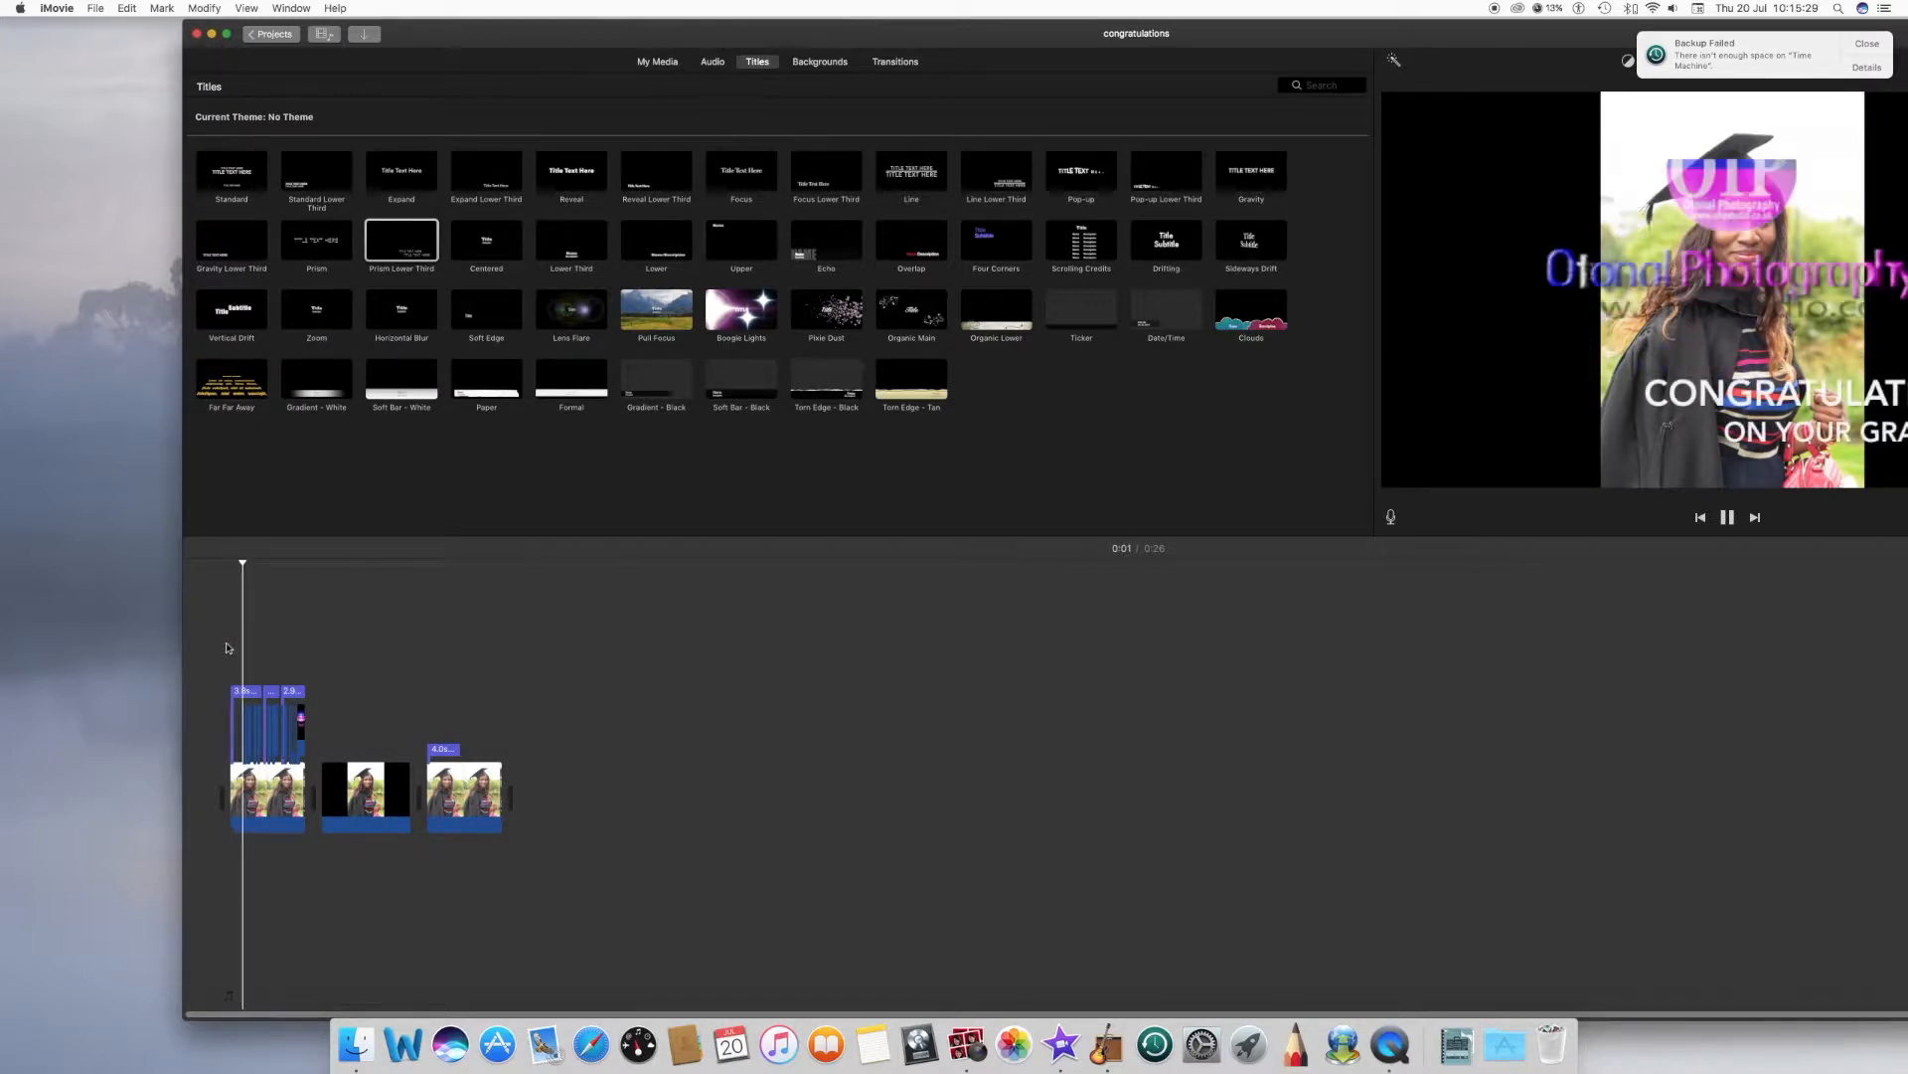
{"action": "key", "text": "space"}
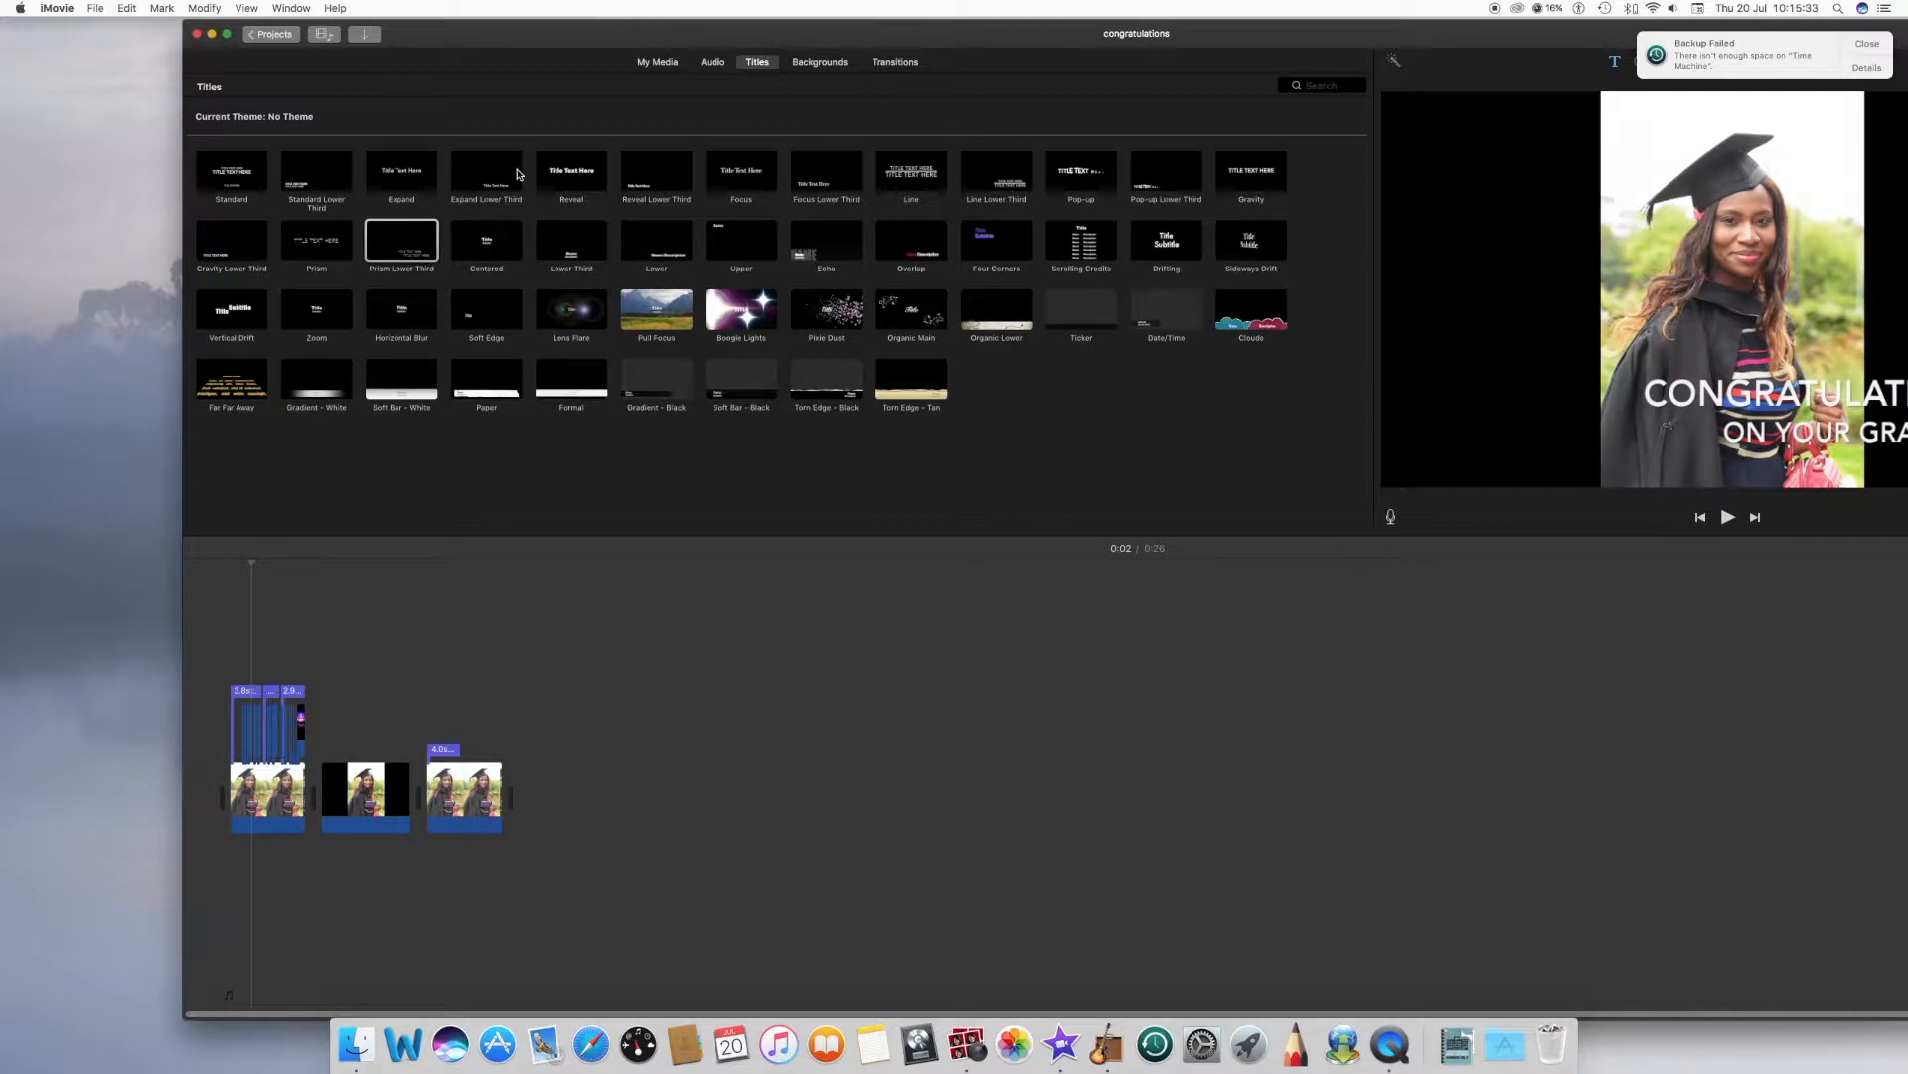
- Browse the Photos library, iPhoto library and all iMovie events for media
{"action": "left_click", "coordinate": [654, 63]}
{"action": "scroll", "coordinate": [533, 301], "scroll_direction": "up", "scroll_amount": 15}
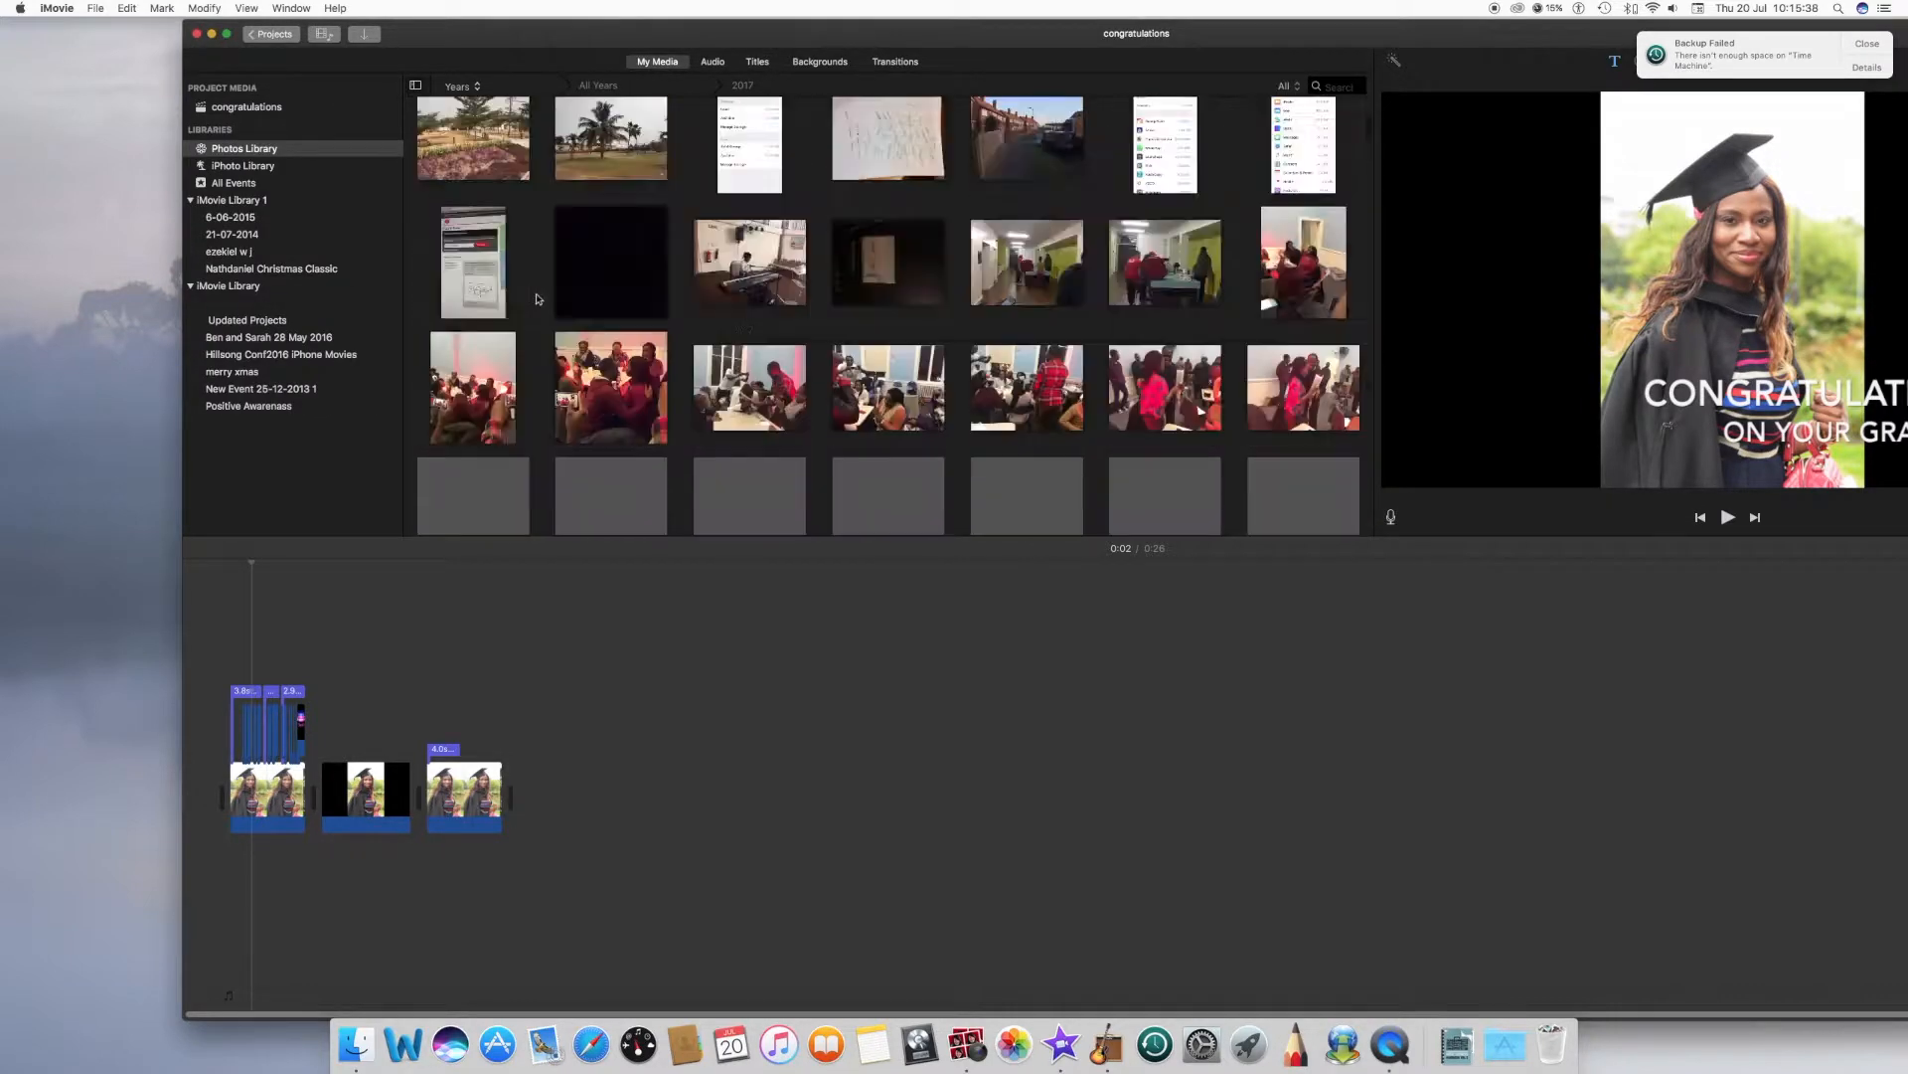
{"action": "scroll", "coordinate": [535, 298], "scroll_direction": "up", "scroll_amount": 15}
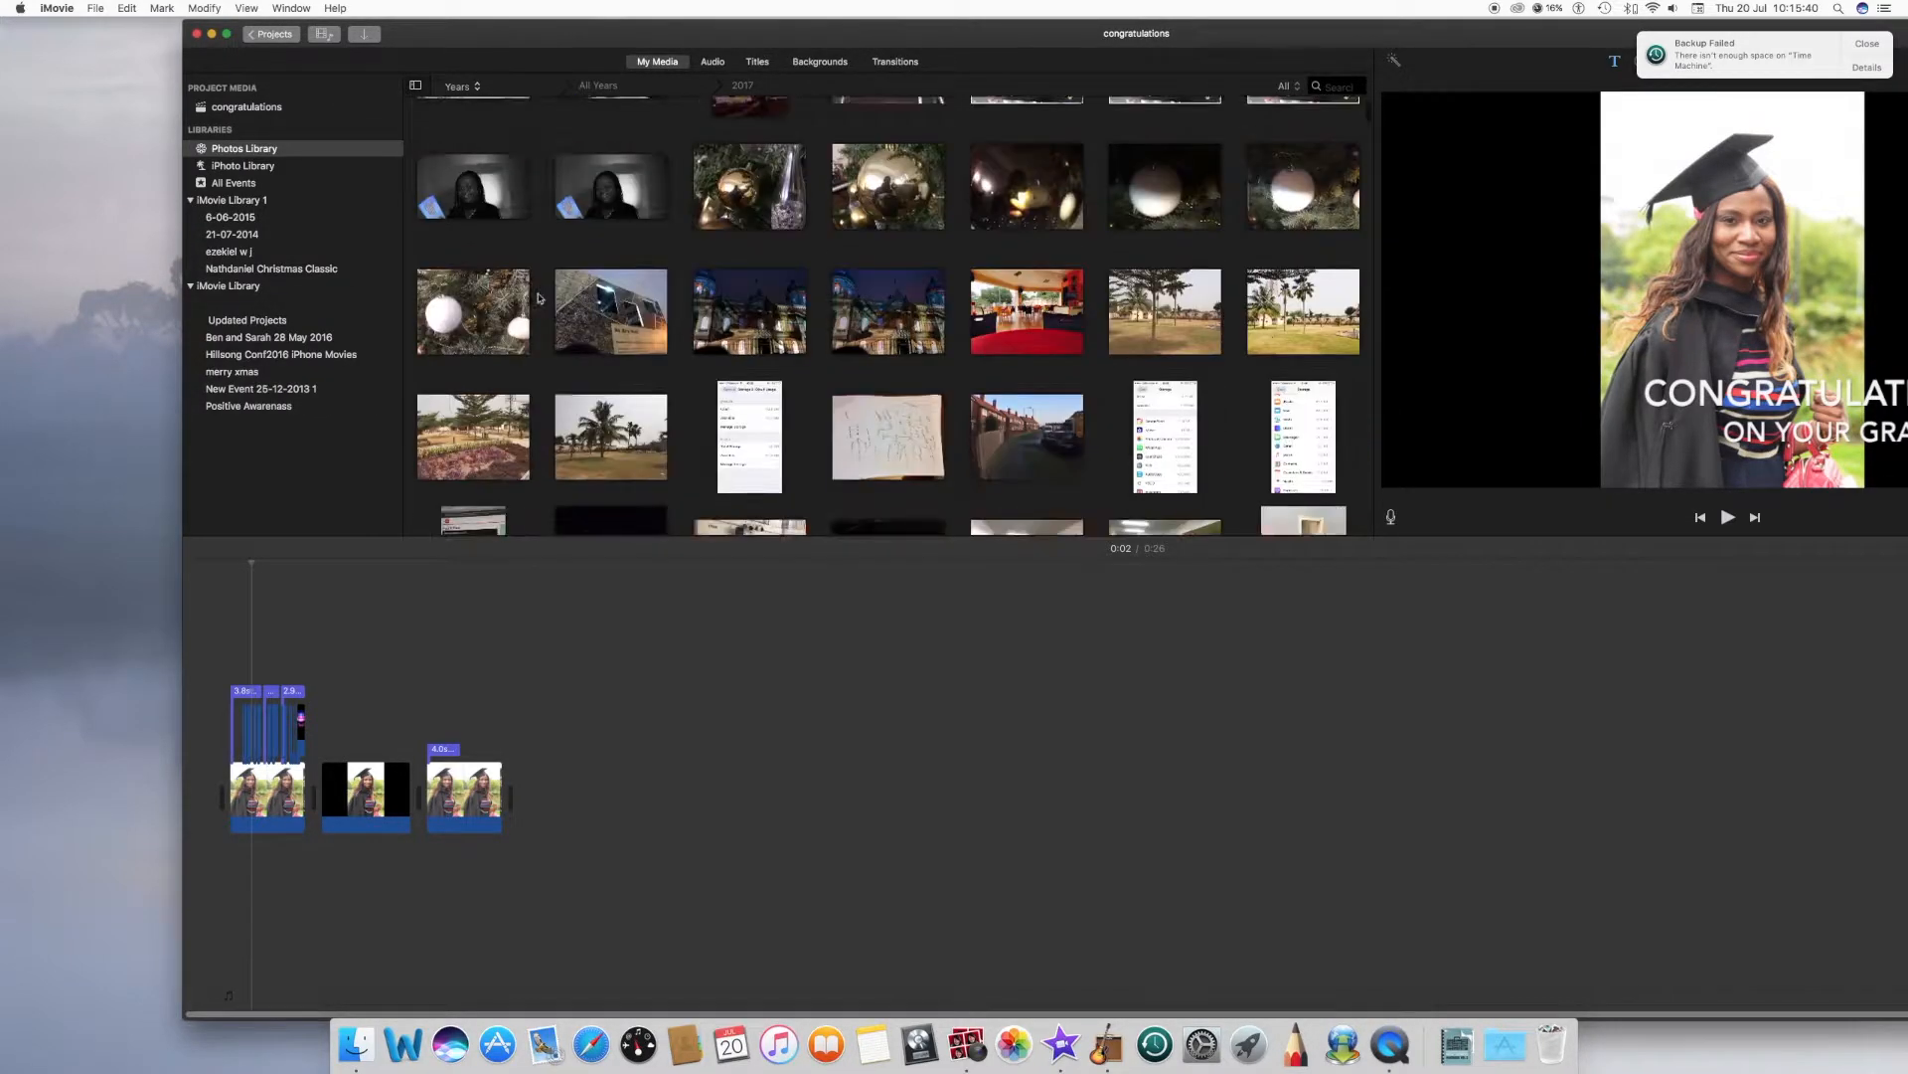
{"action": "left_click", "coordinate": [239, 167]}
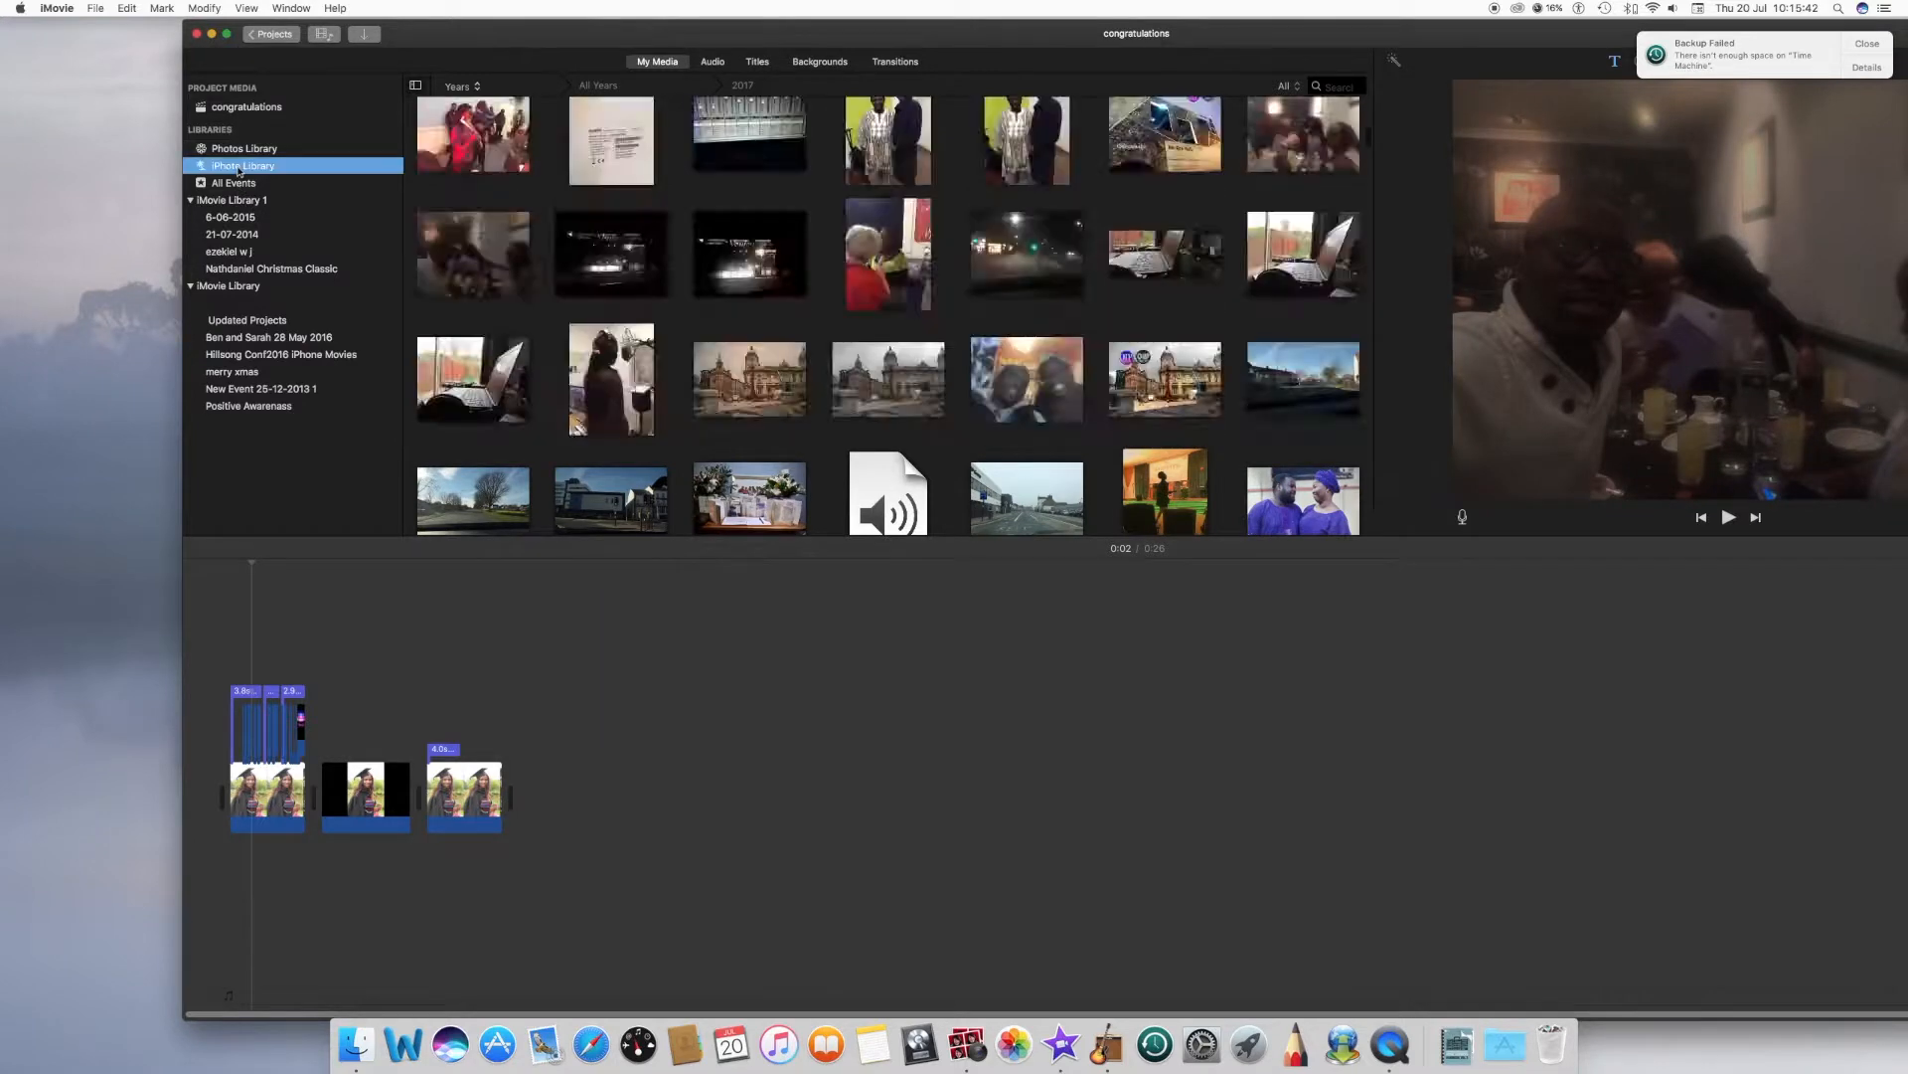
{"action": "left_click", "coordinate": [231, 185]}
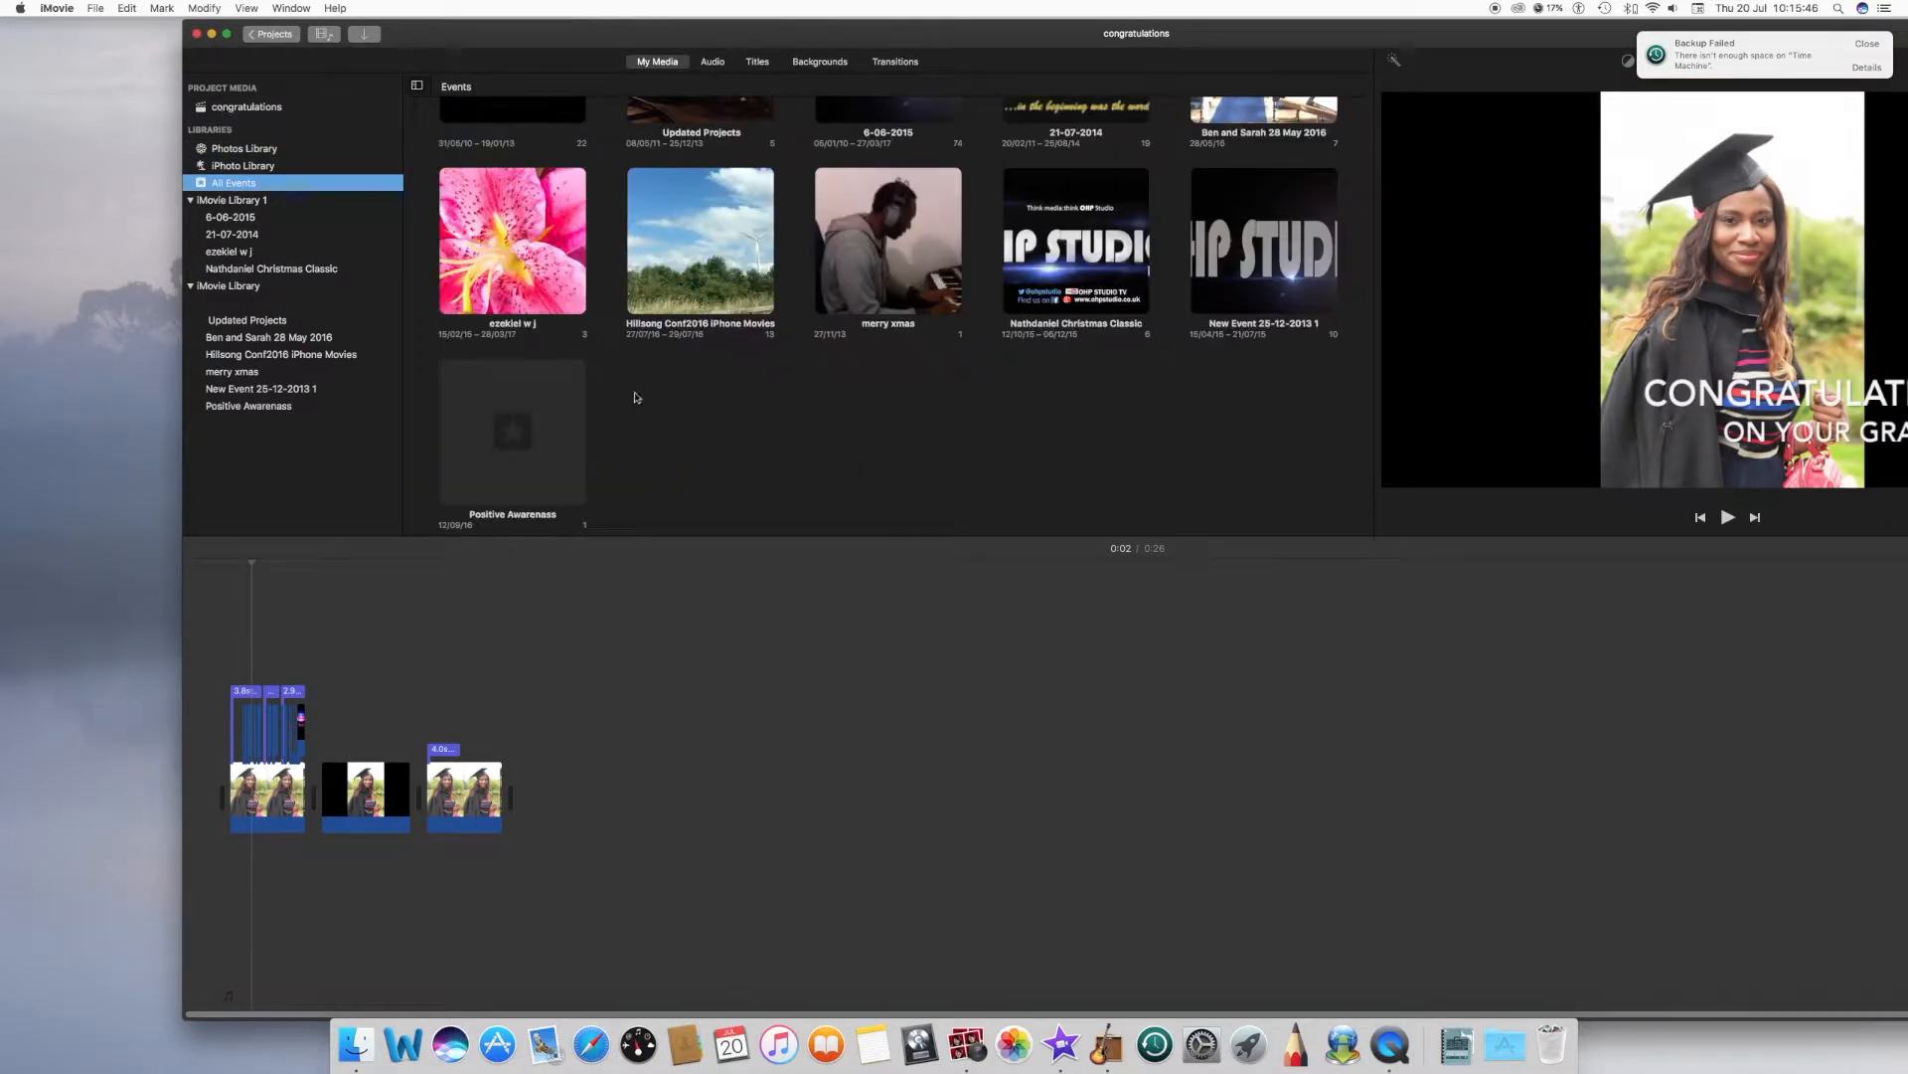
{"action": "scroll", "coordinate": [637, 398], "scroll_direction": "up", "scroll_amount": 4}
{"action": "scroll", "coordinate": [638, 398], "scroll_direction": "down", "scroll_amount": 3}
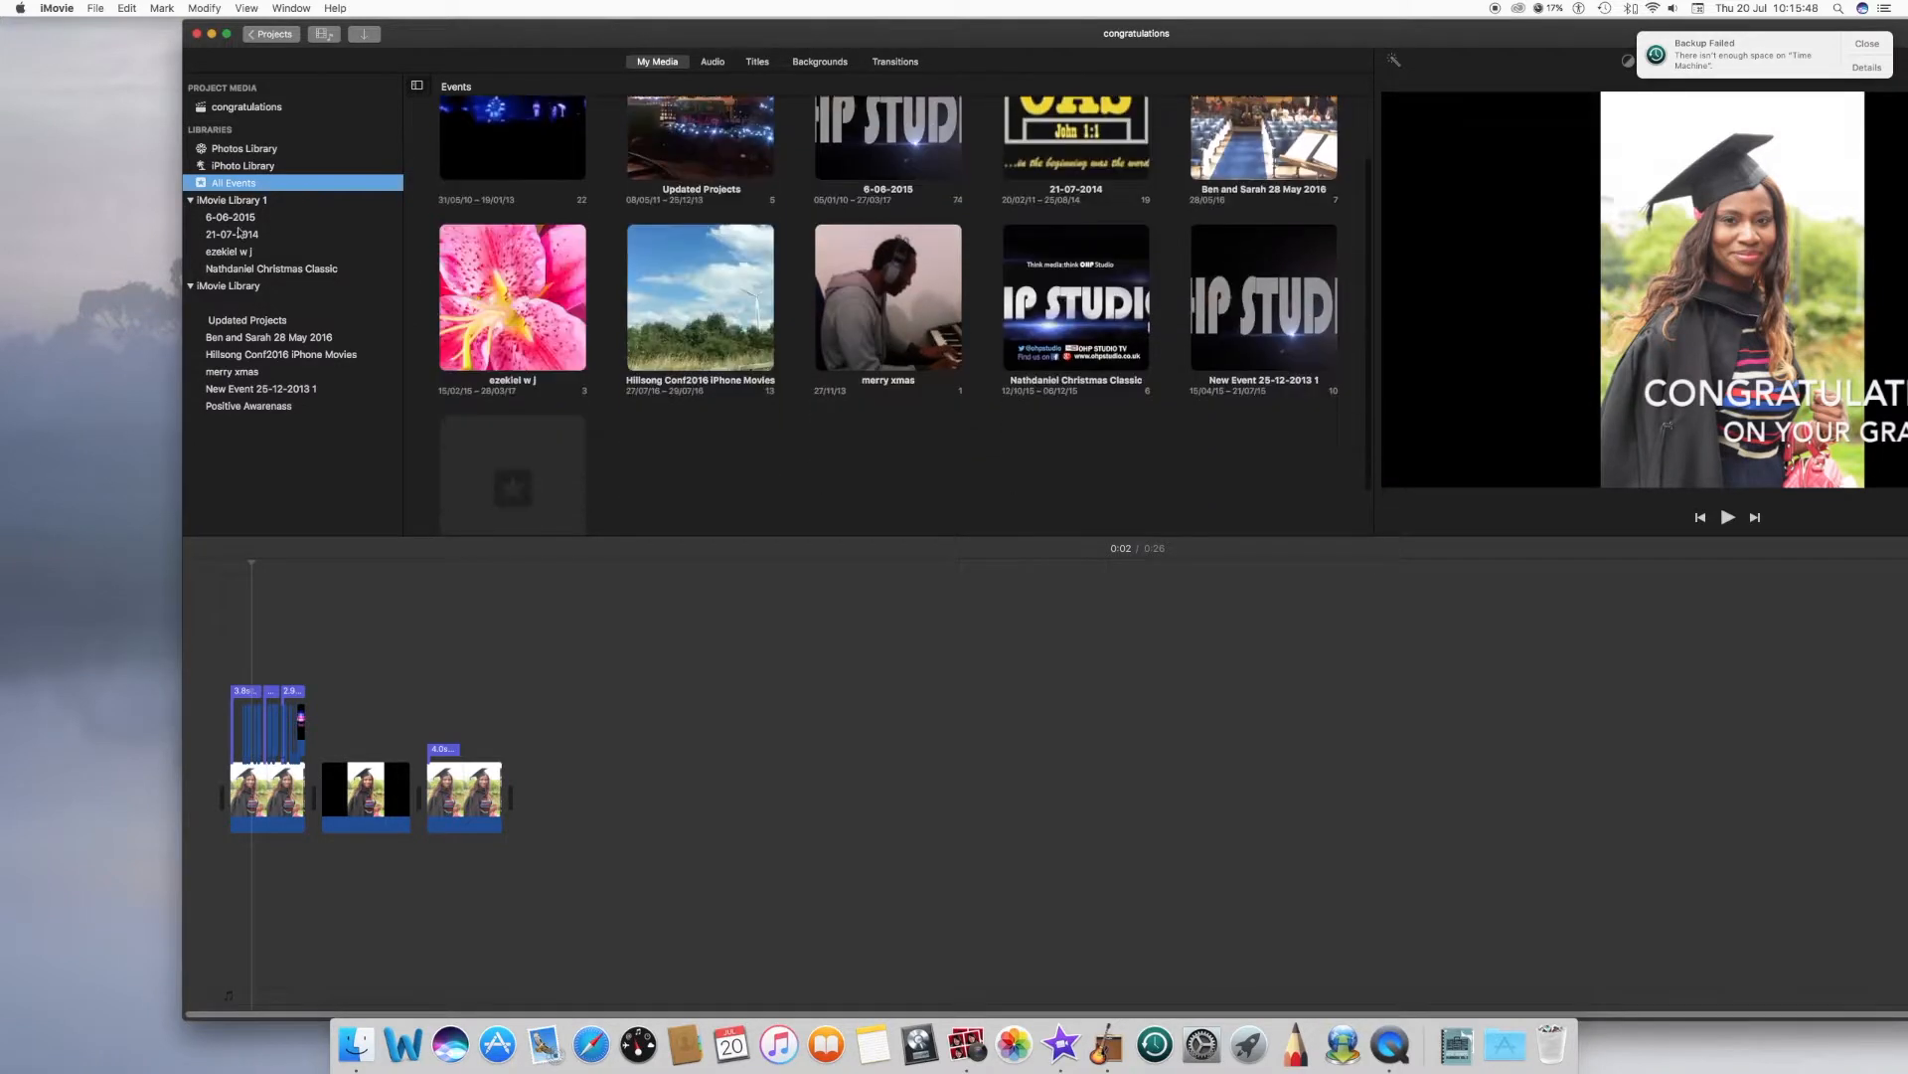
{"action": "left_click", "coordinate": [238, 201]}
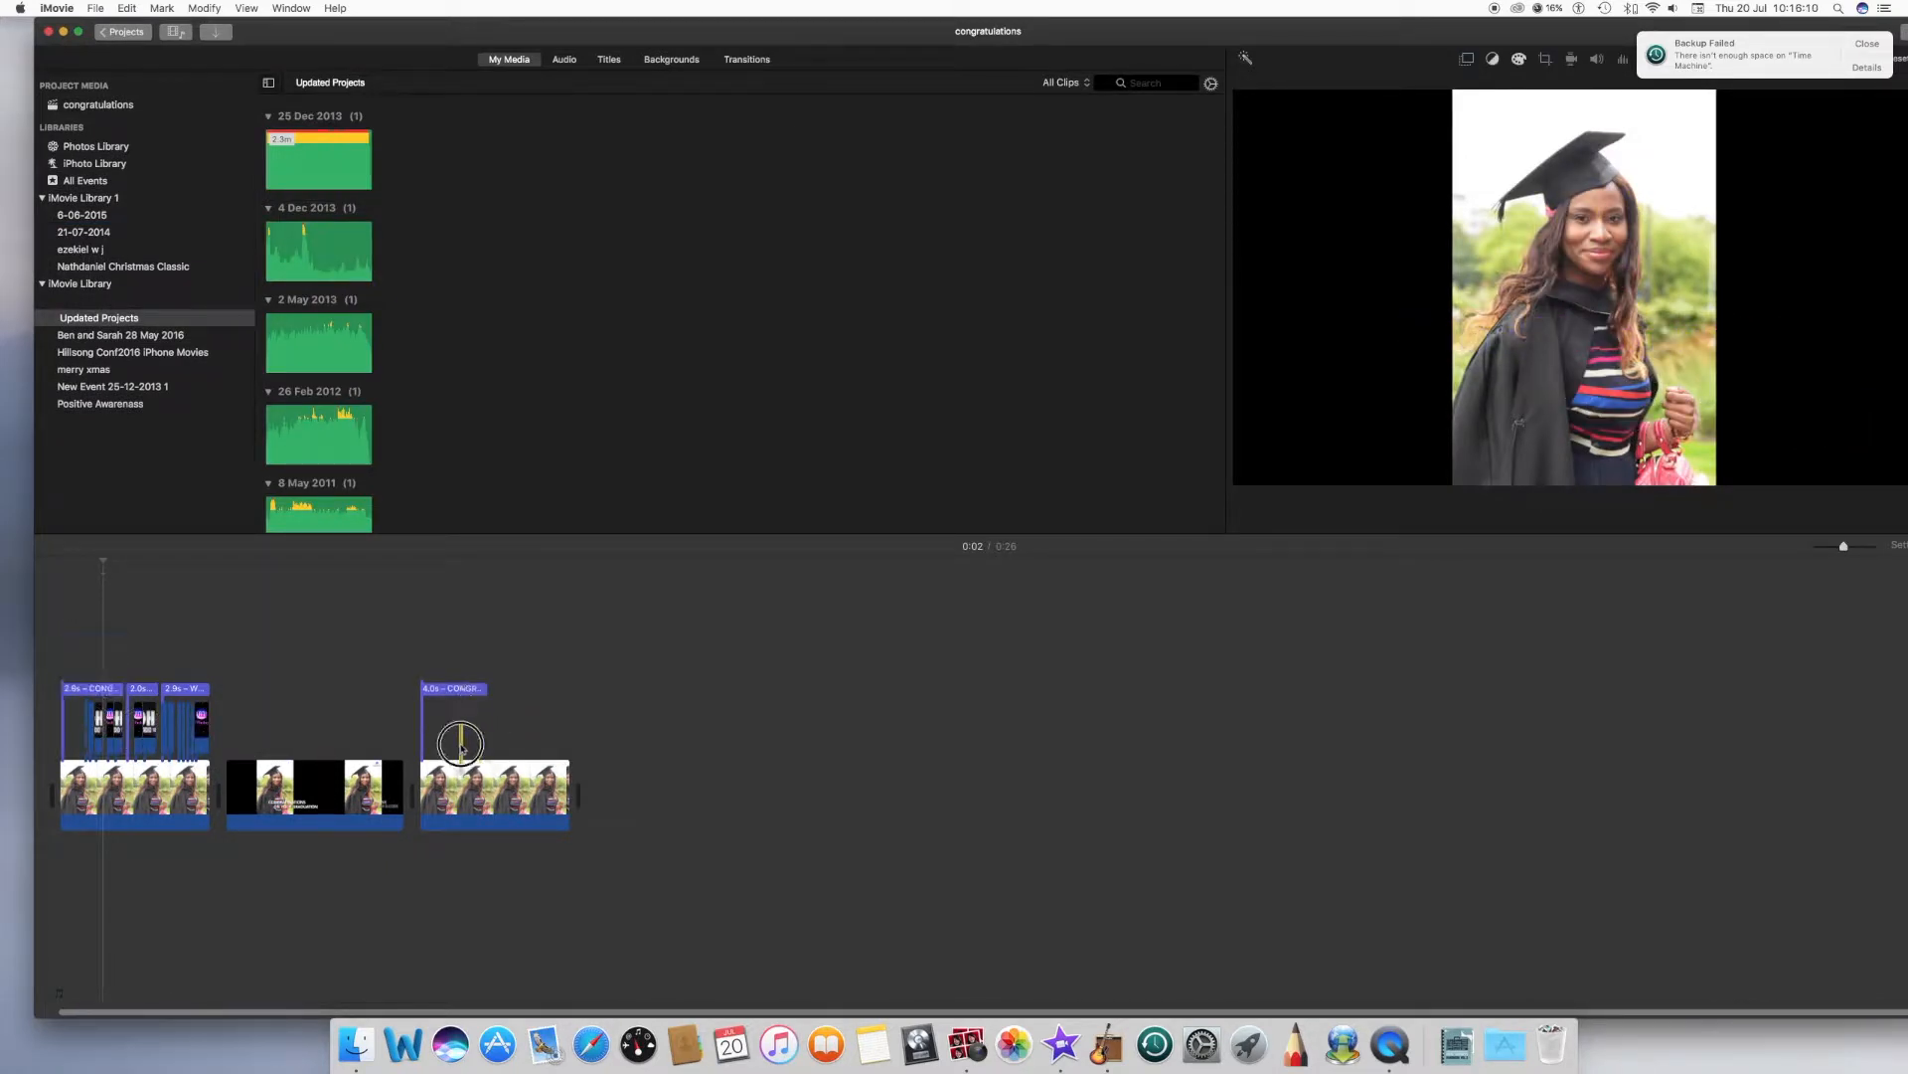
- Place the short logo overlay under the CONGRATULATIONS title at the start of the last photo clip and preview it
{"action": "left_click_drag", "start_coordinate": [429, 744], "coordinate": [422, 736]}
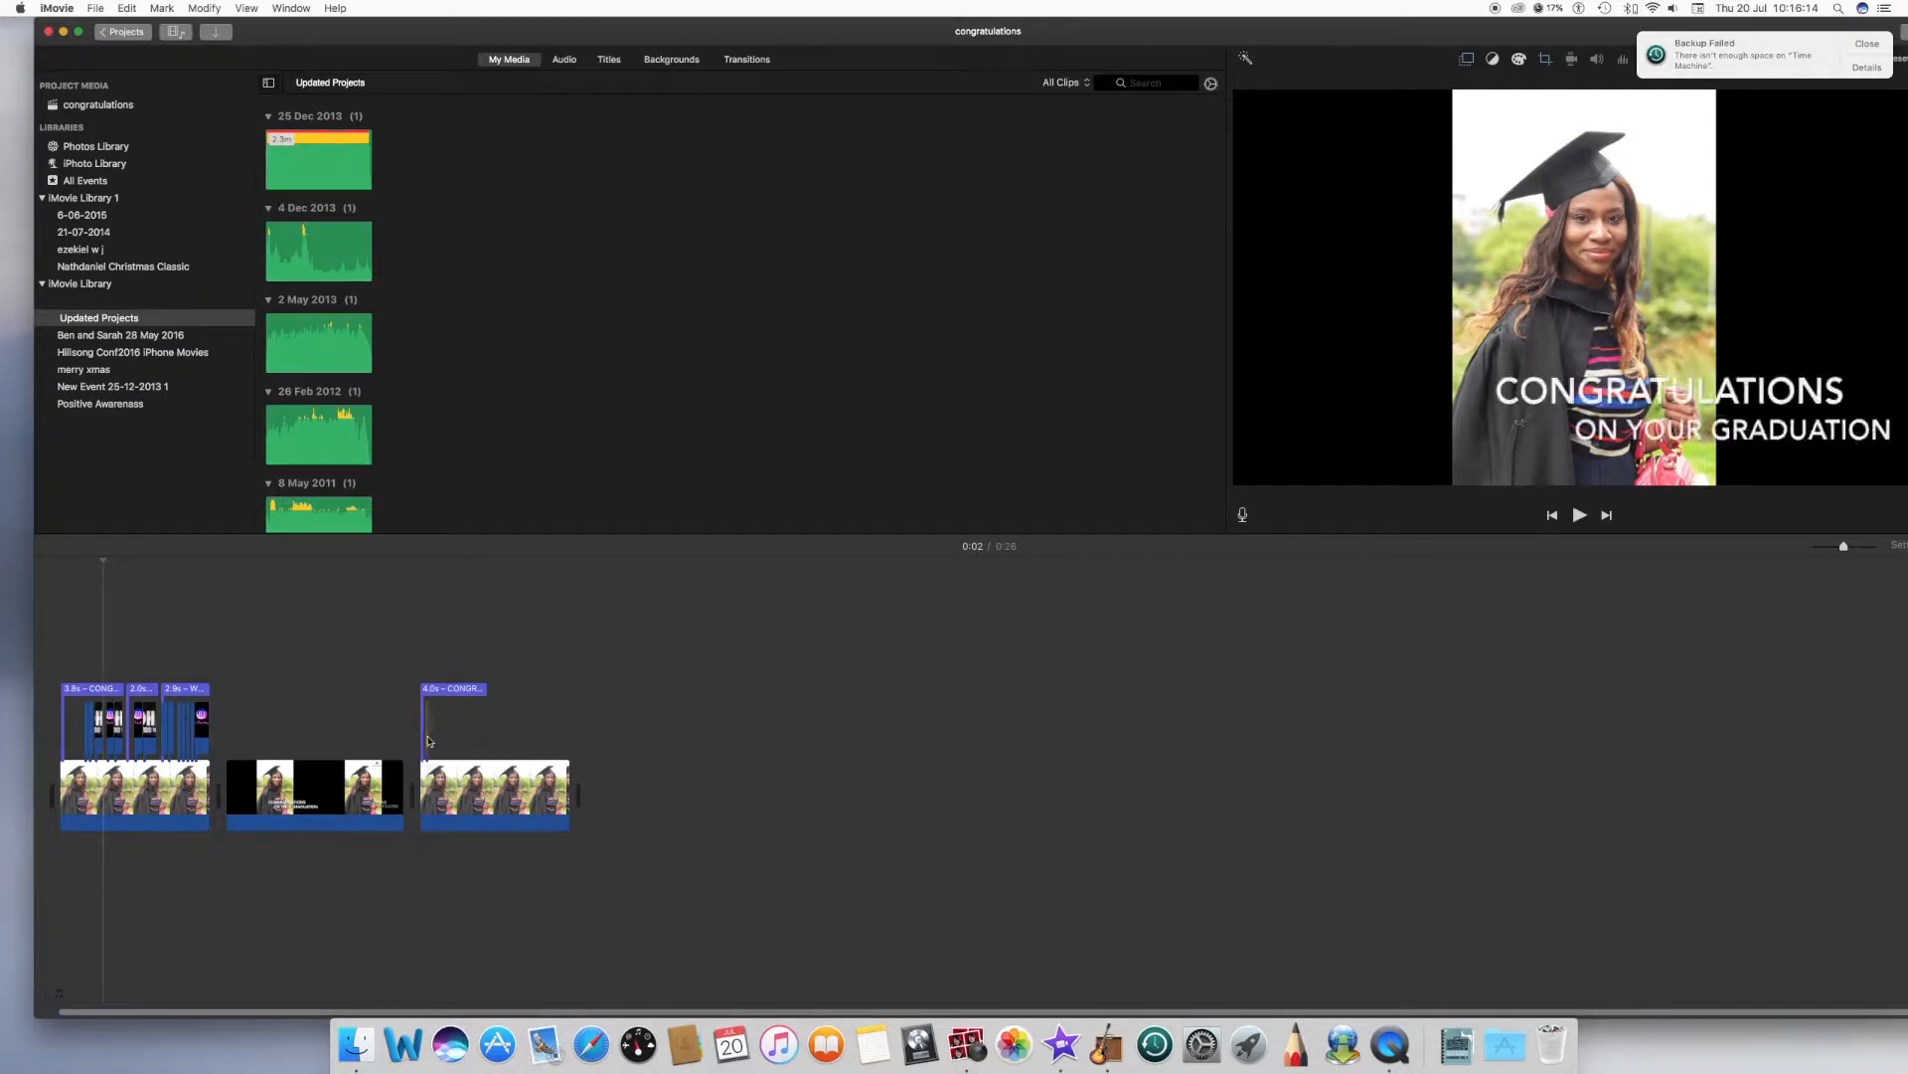
{"action": "key", "text": "space"}
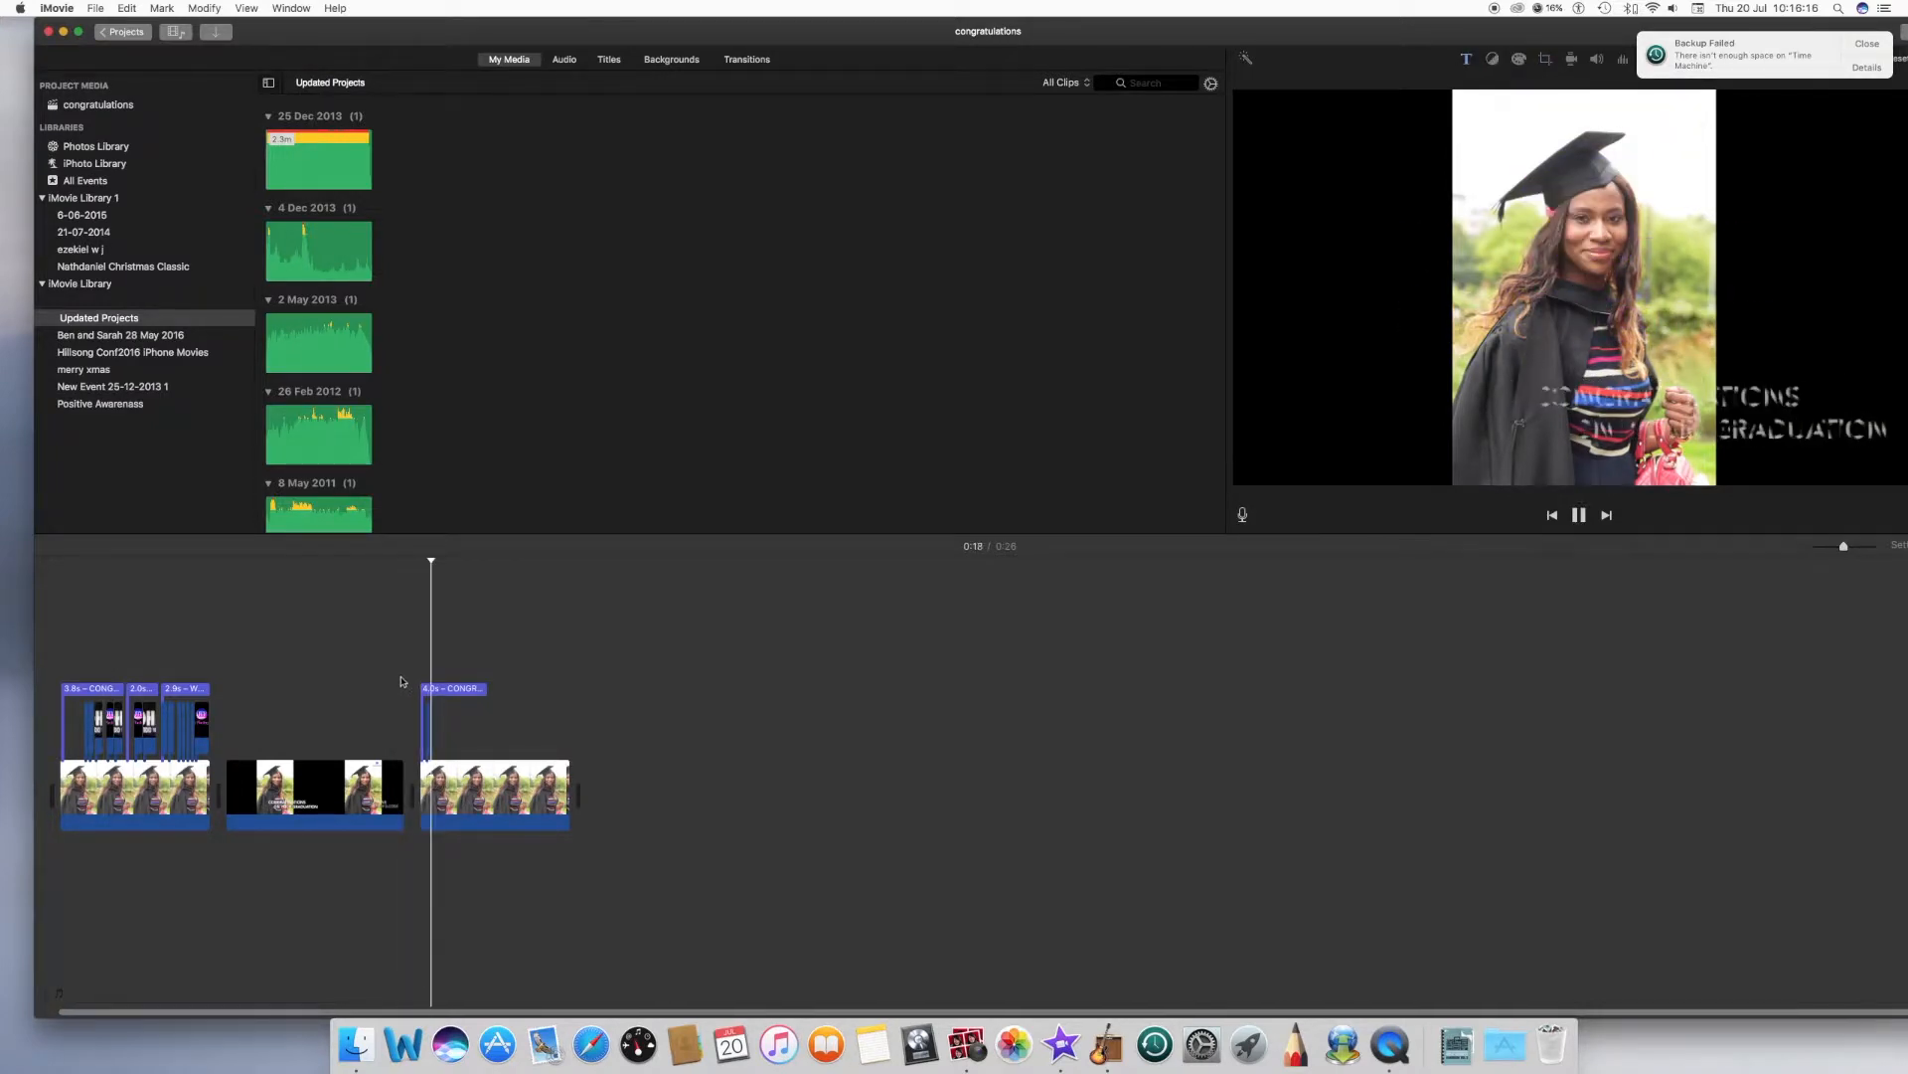
{"action": "left_click", "coordinate": [402, 684]}
{"action": "key", "text": "space"}
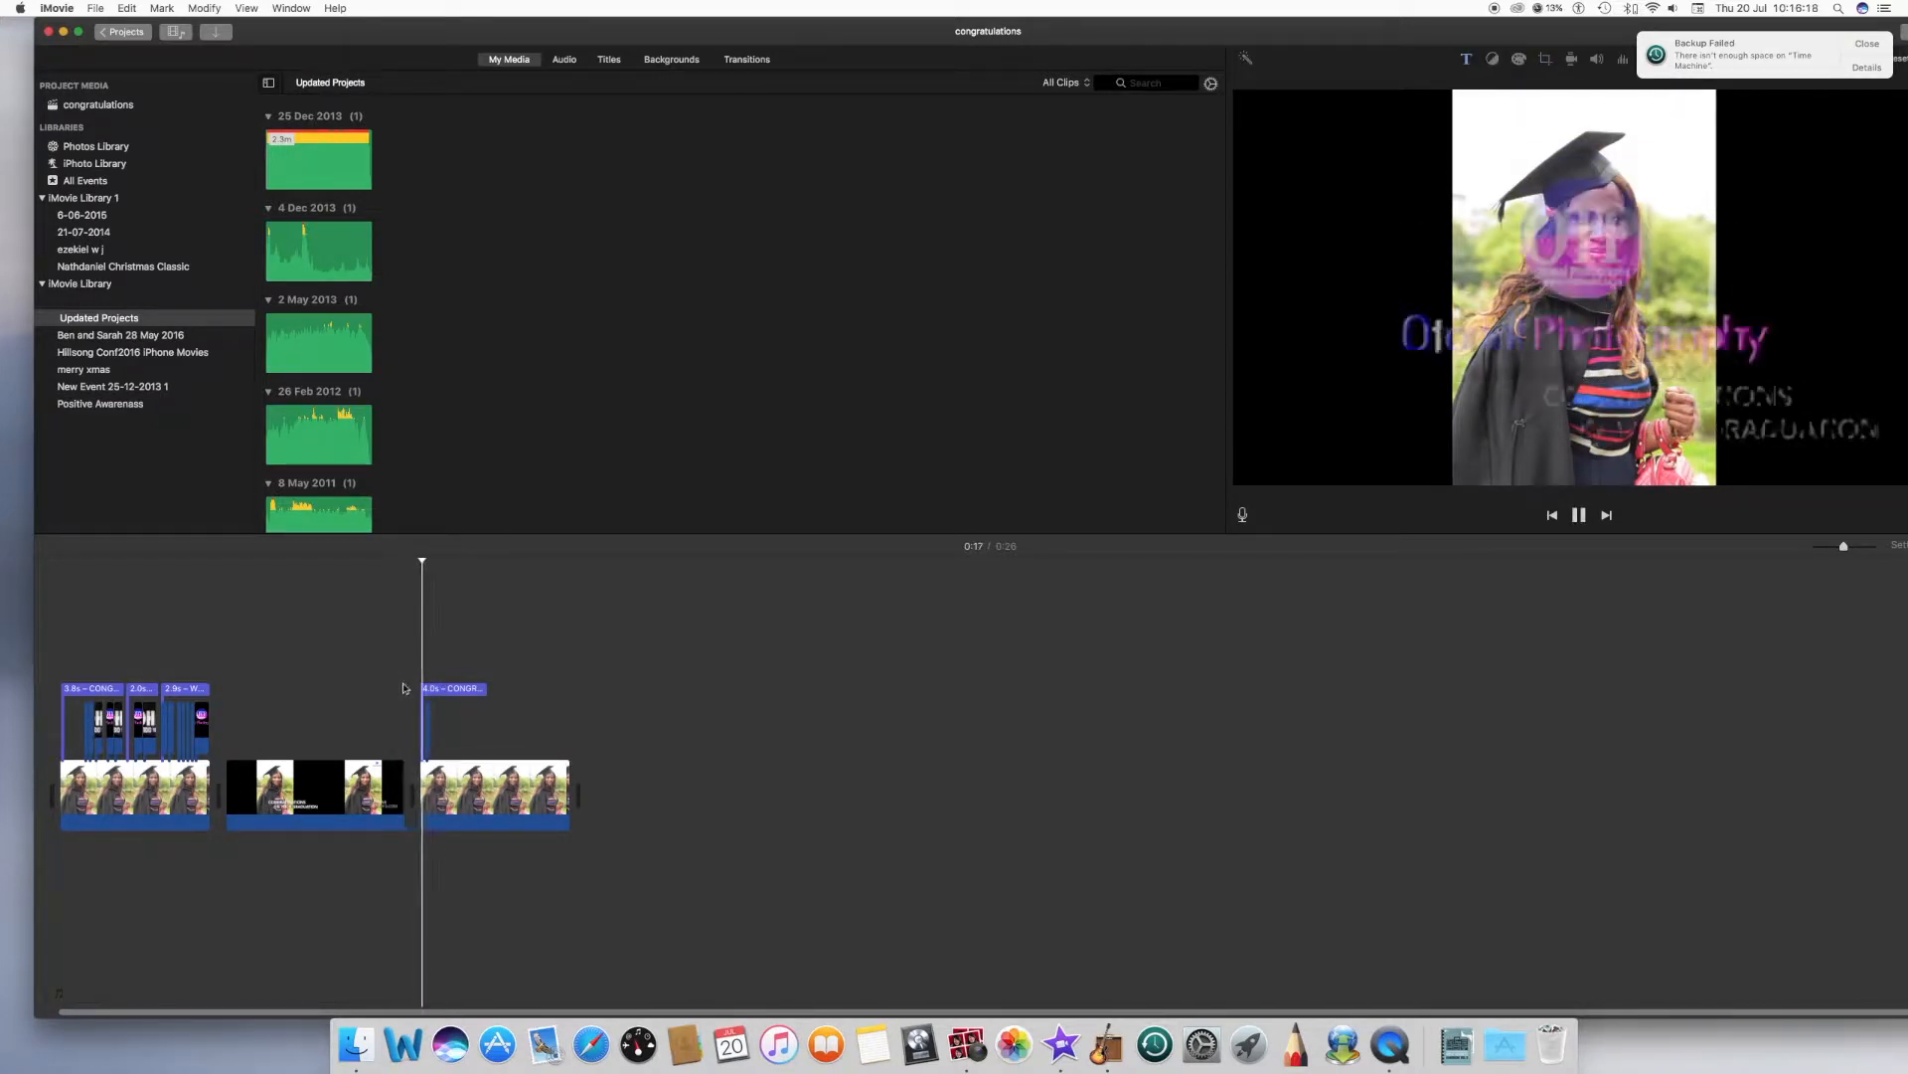
{"action": "key", "text": "space"}
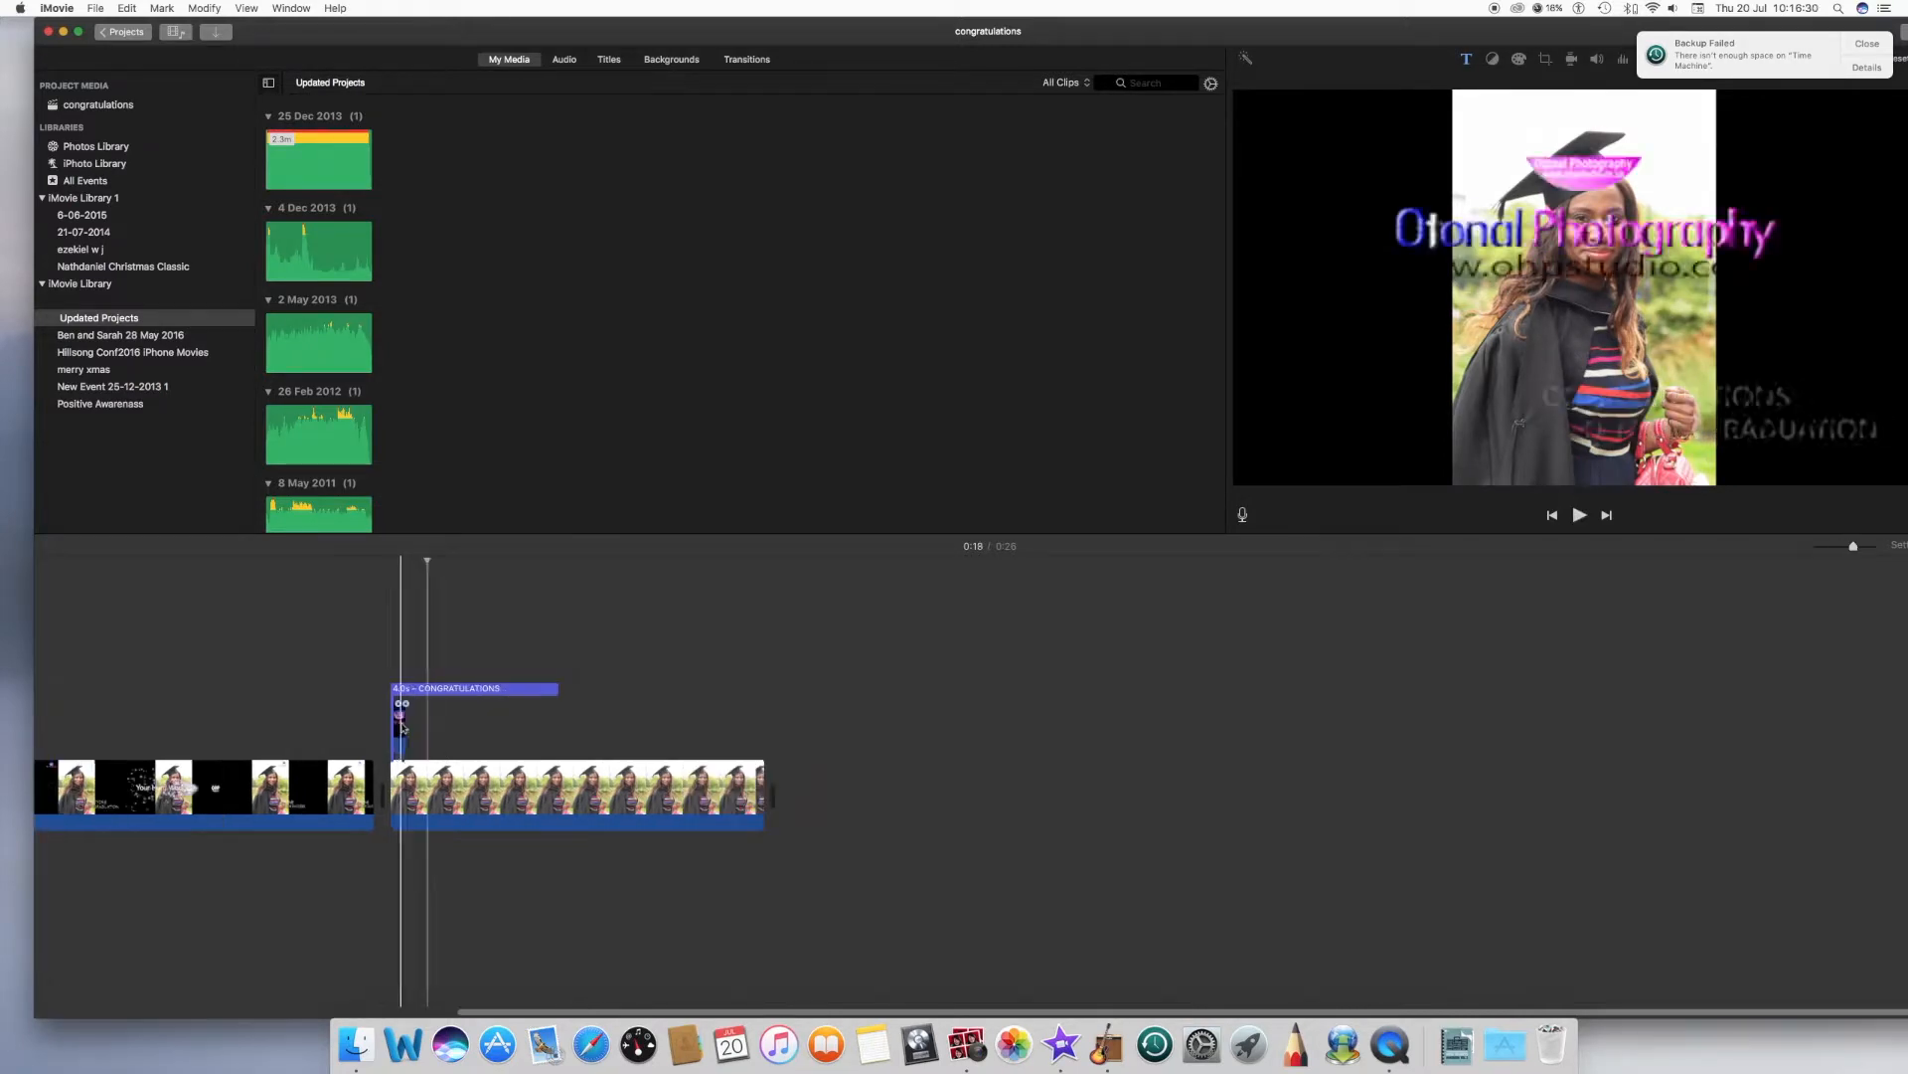
- Examine the start and end frames of the Ken Burns crop on the last photo clip's logo overlay
{"action": "left_click", "coordinate": [399, 726]}
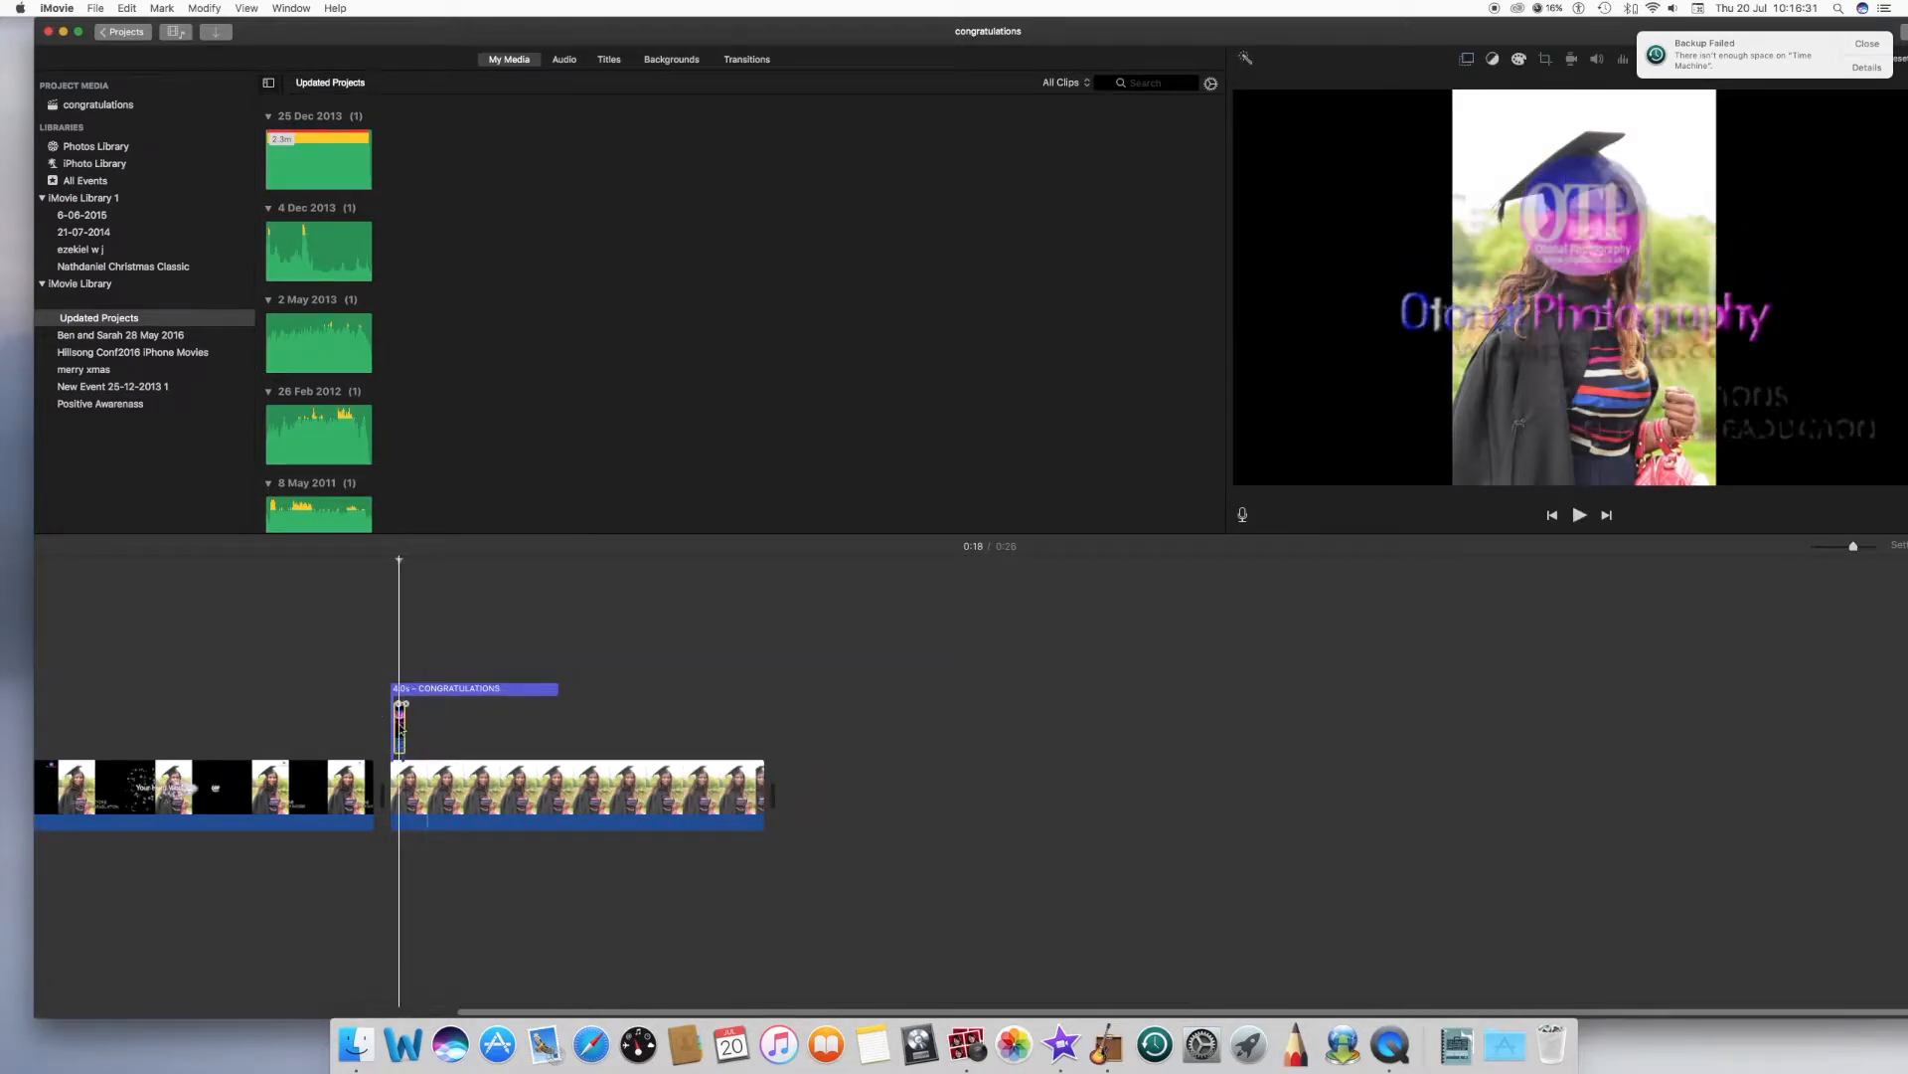
{"action": "left_click_drag", "start_coordinate": [1488, 49], "coordinate": [1314, 62]}
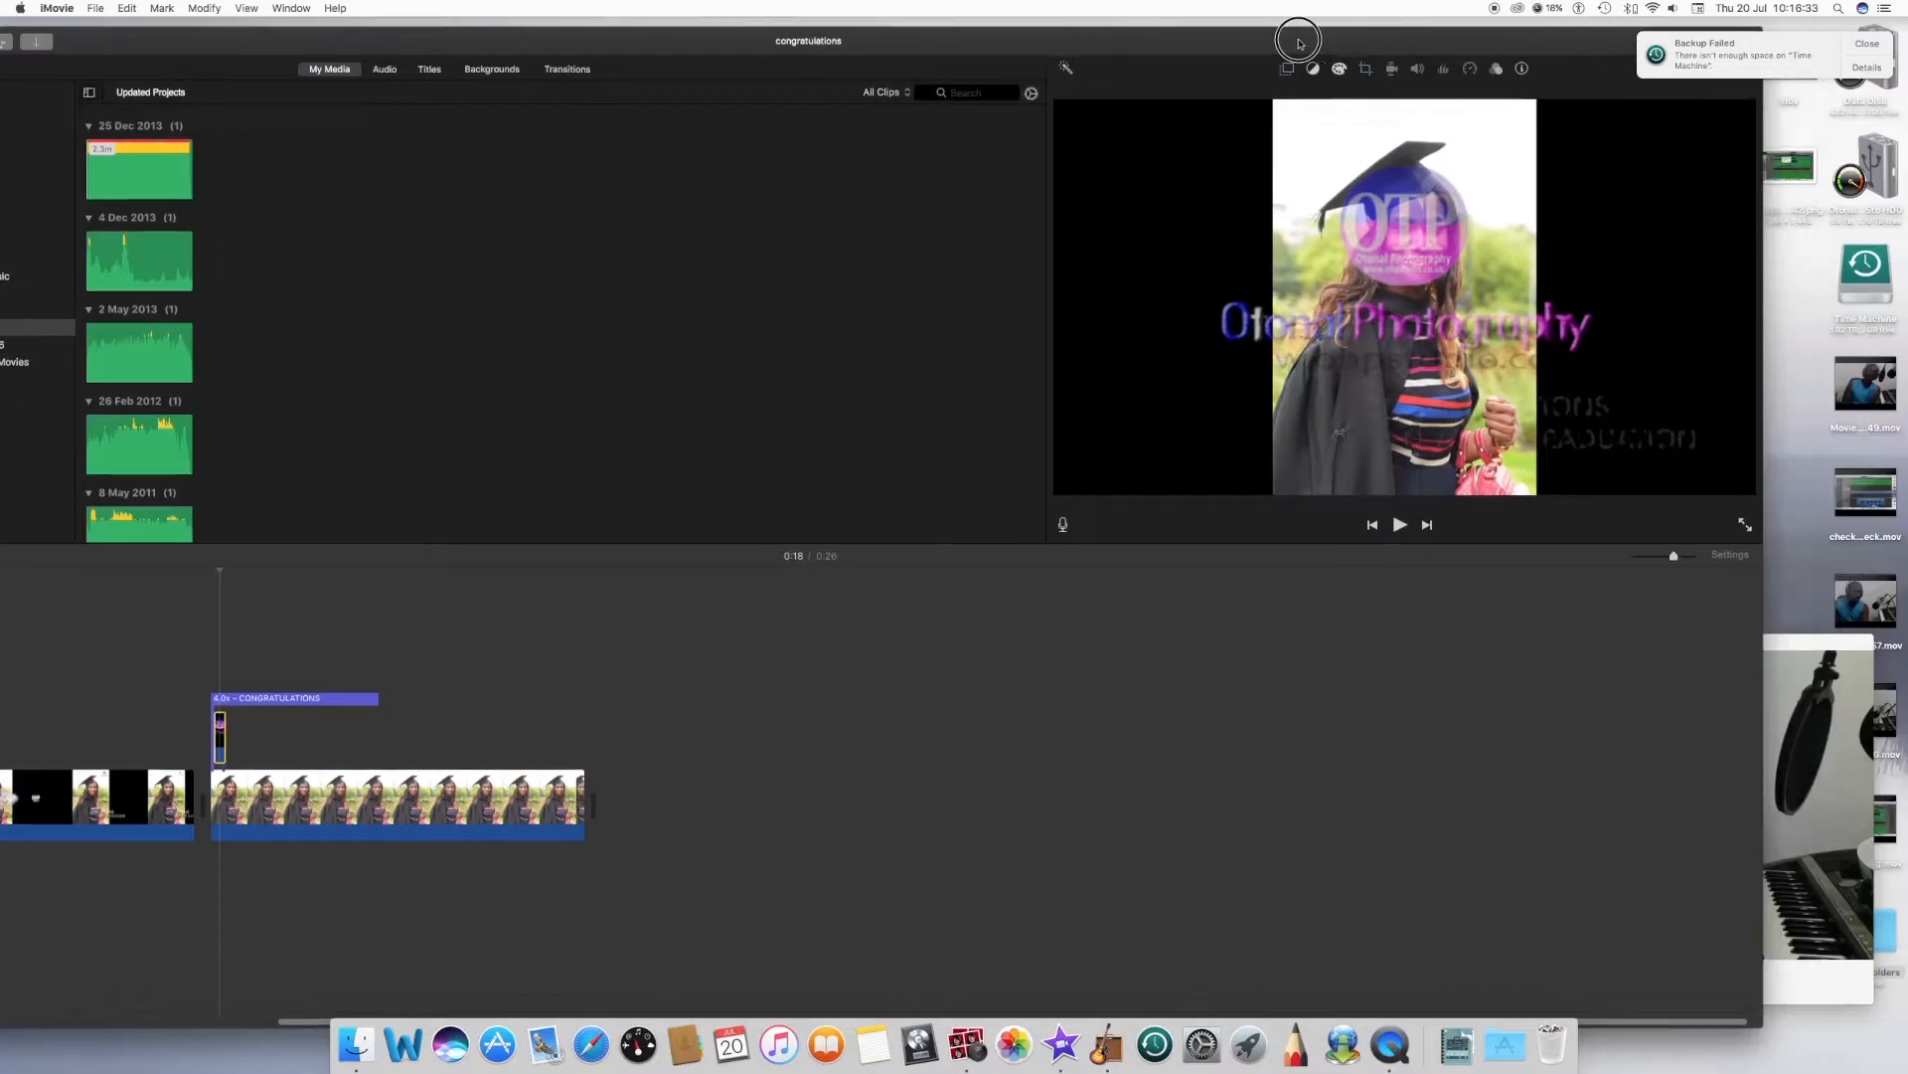
{"action": "left_click", "coordinate": [1359, 74]}
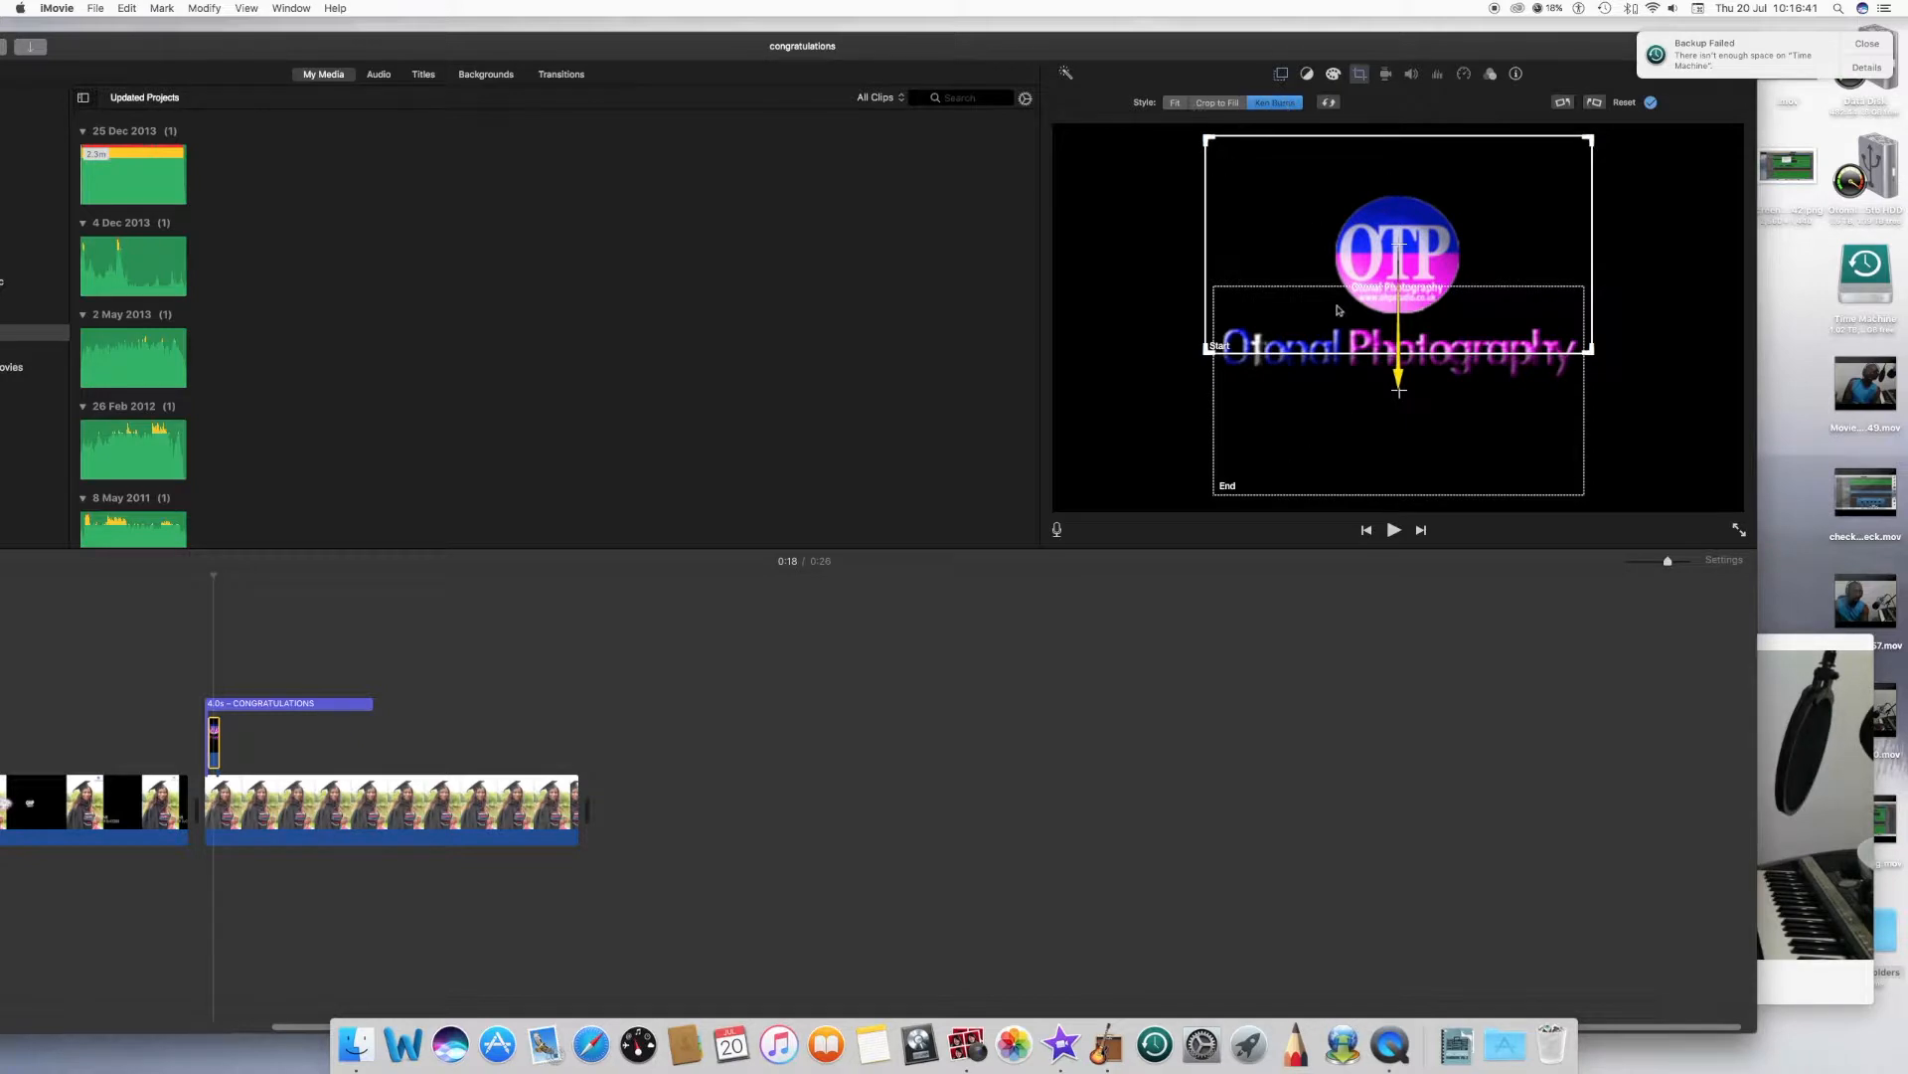
{"action": "left_click", "coordinate": [1285, 417]}
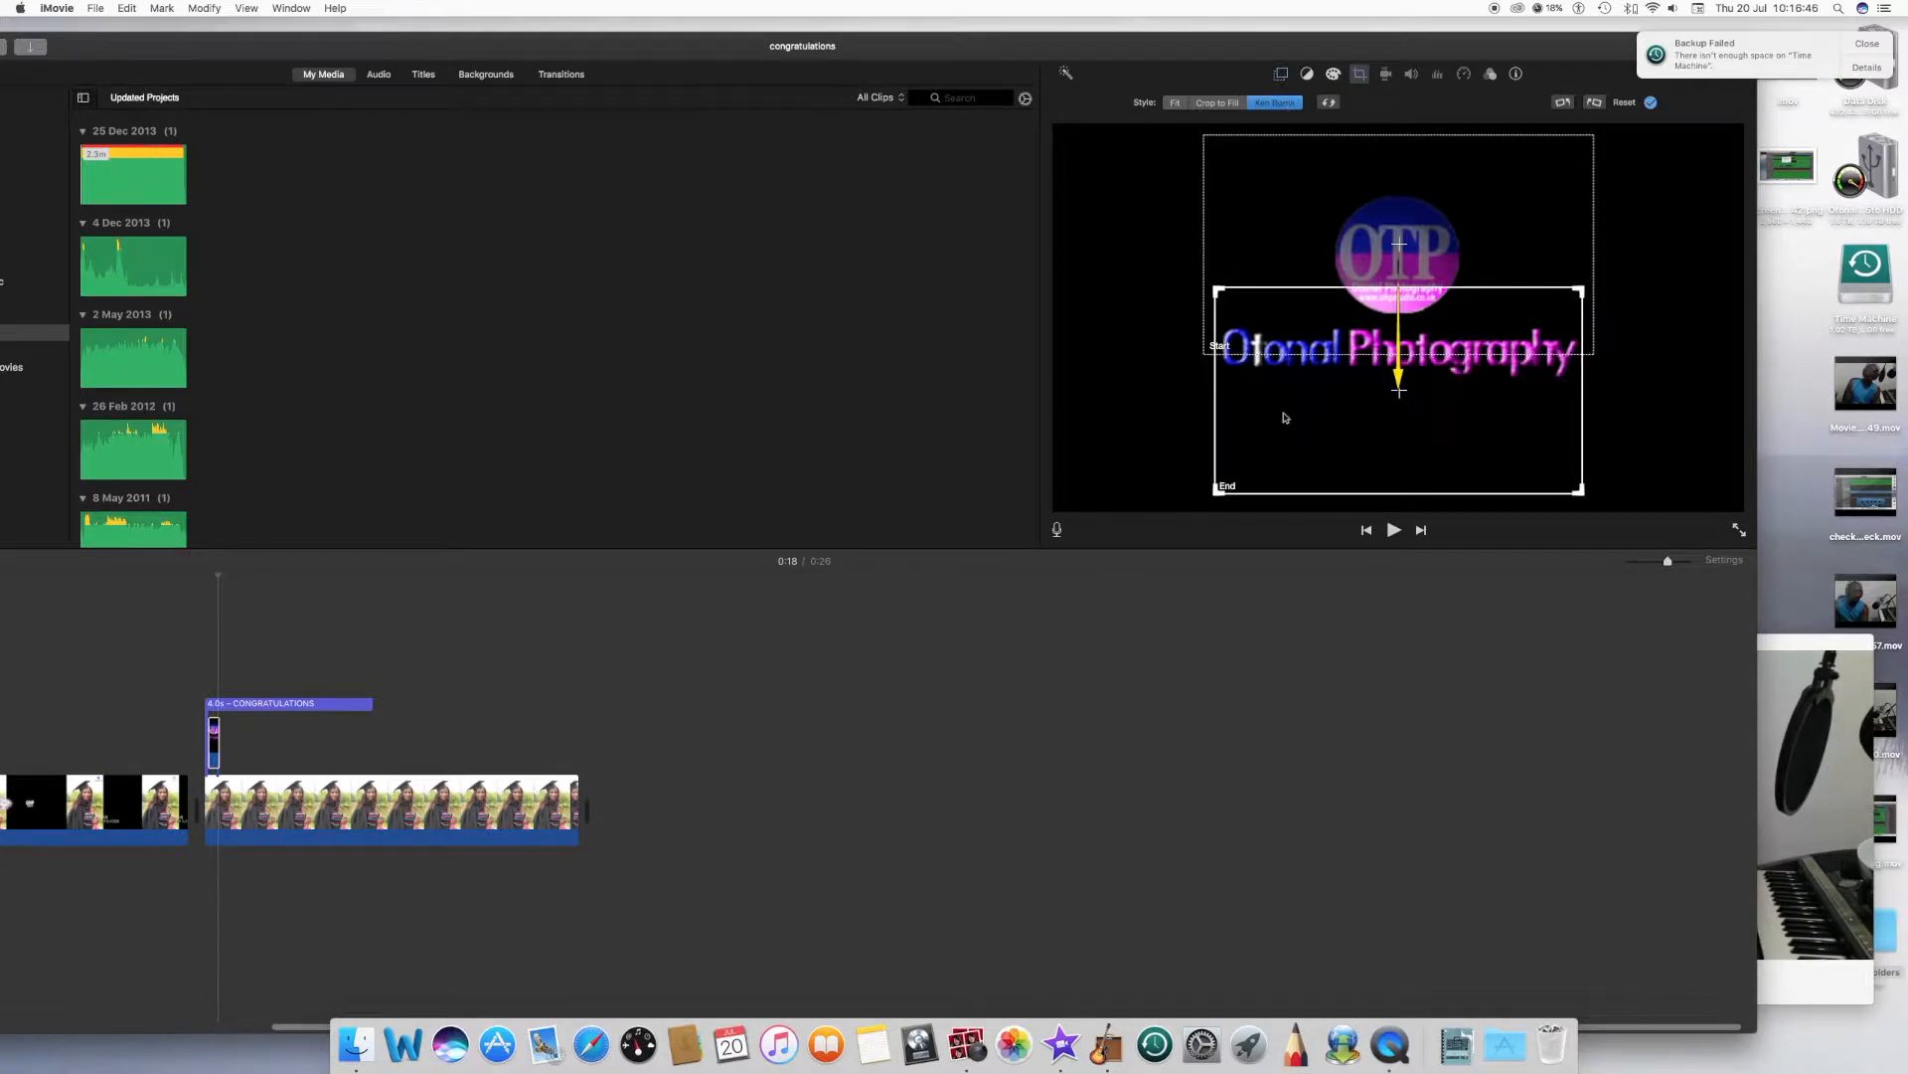
{"action": "left_click", "coordinate": [1249, 221]}
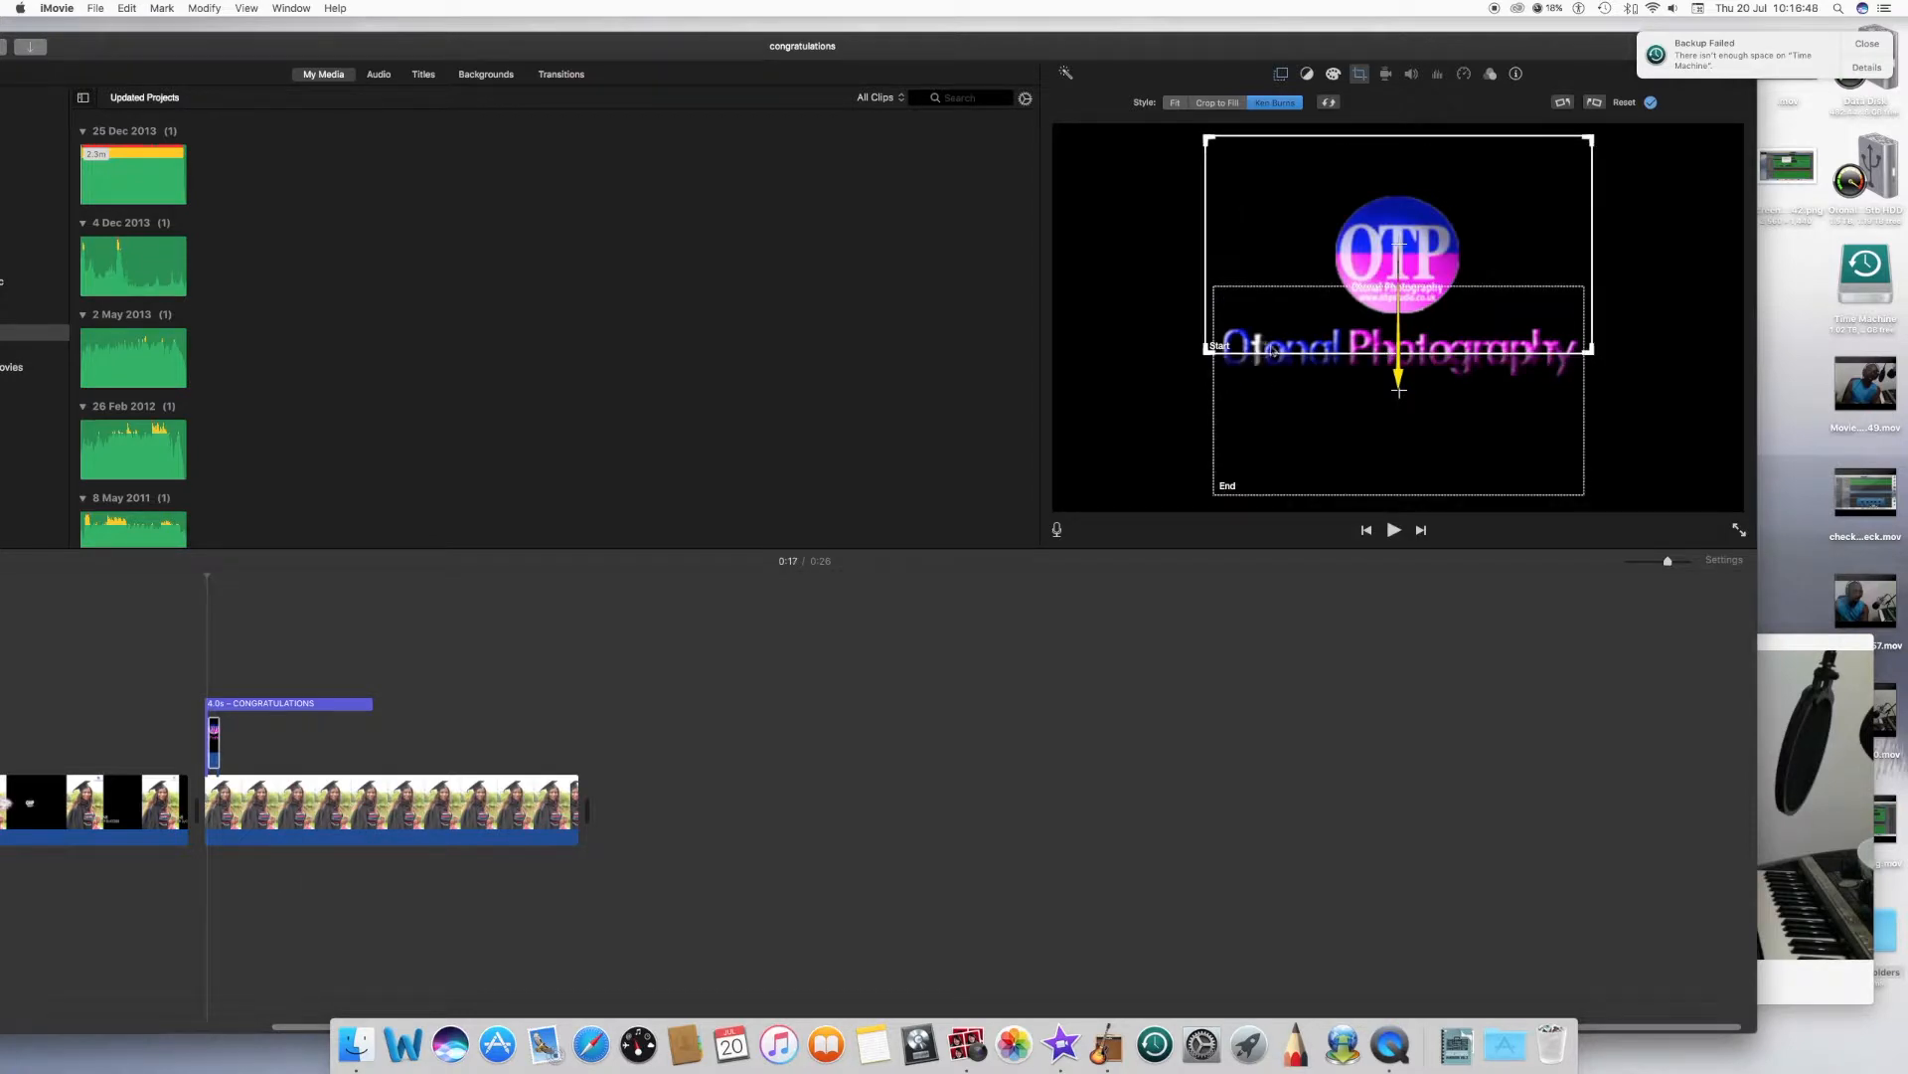
{"action": "left_click", "coordinate": [1279, 399]}
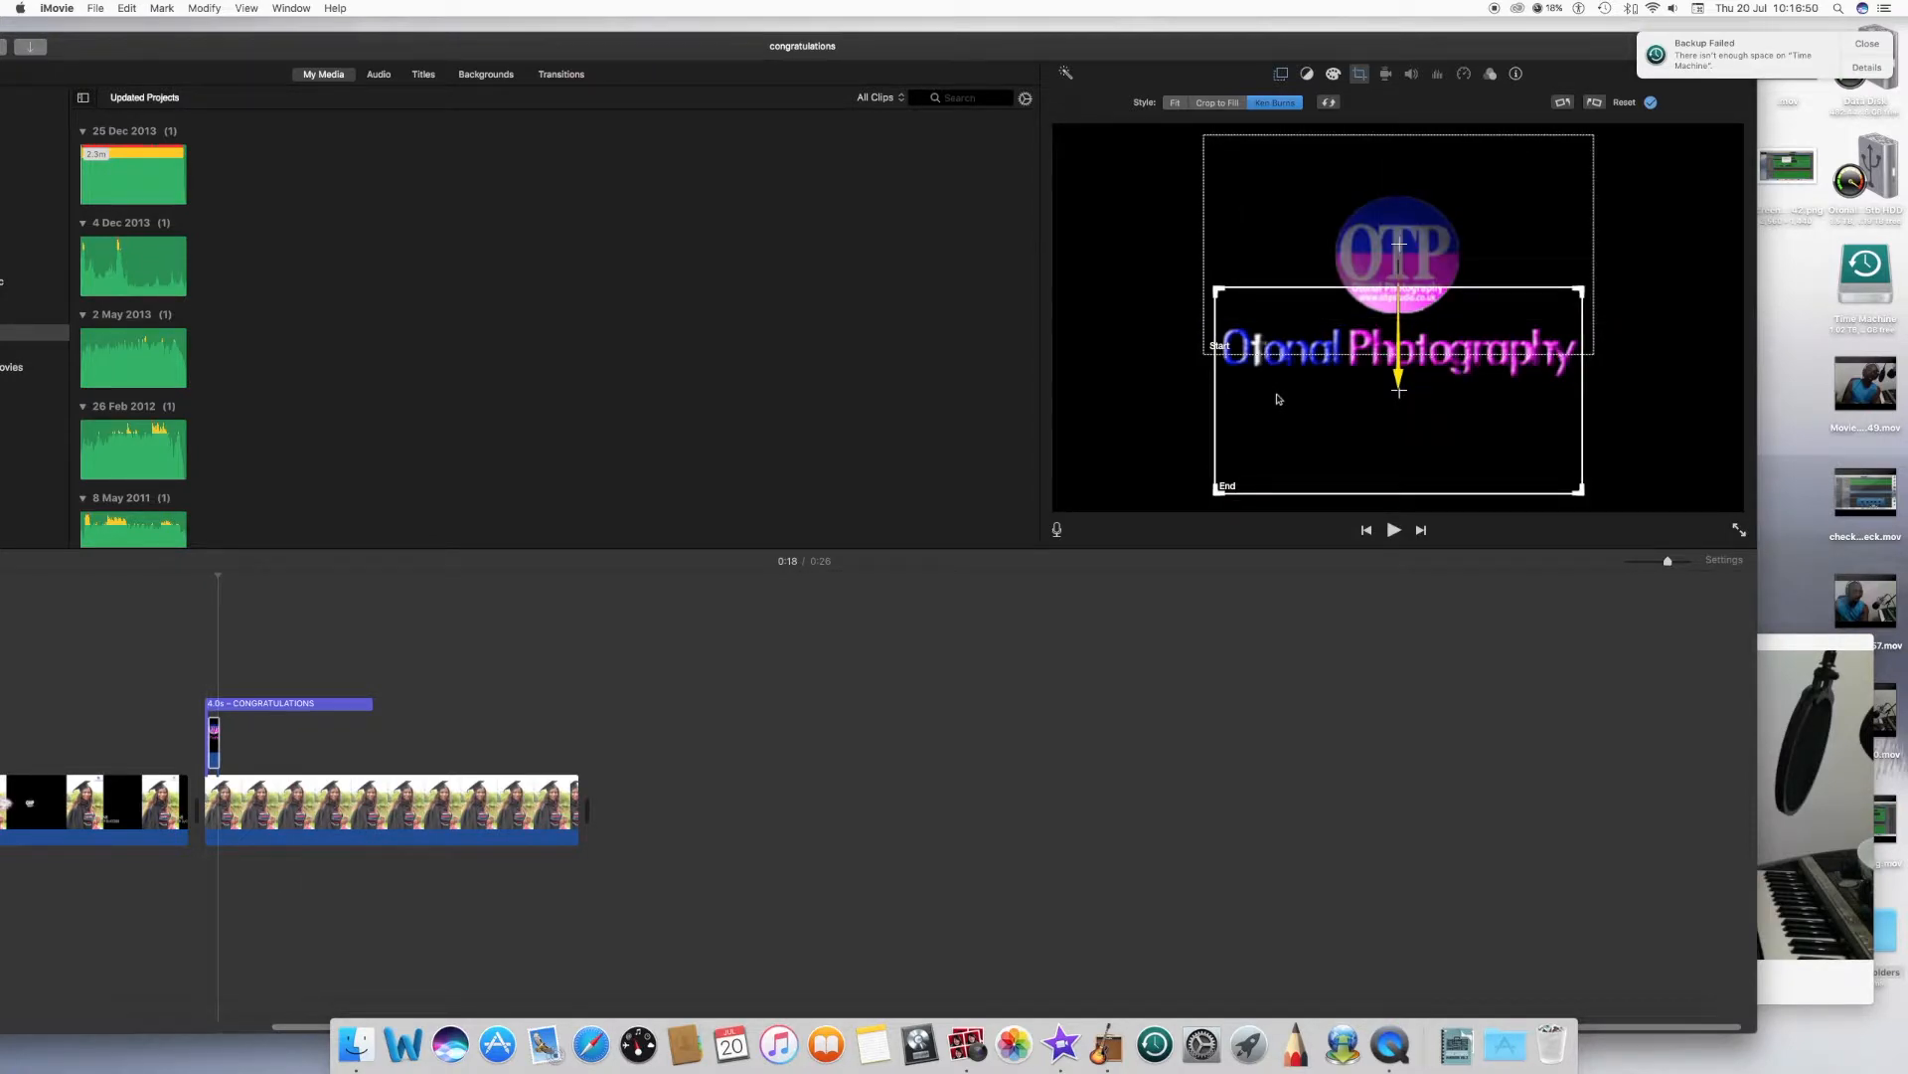
{"action": "left_click", "coordinate": [1268, 243]}
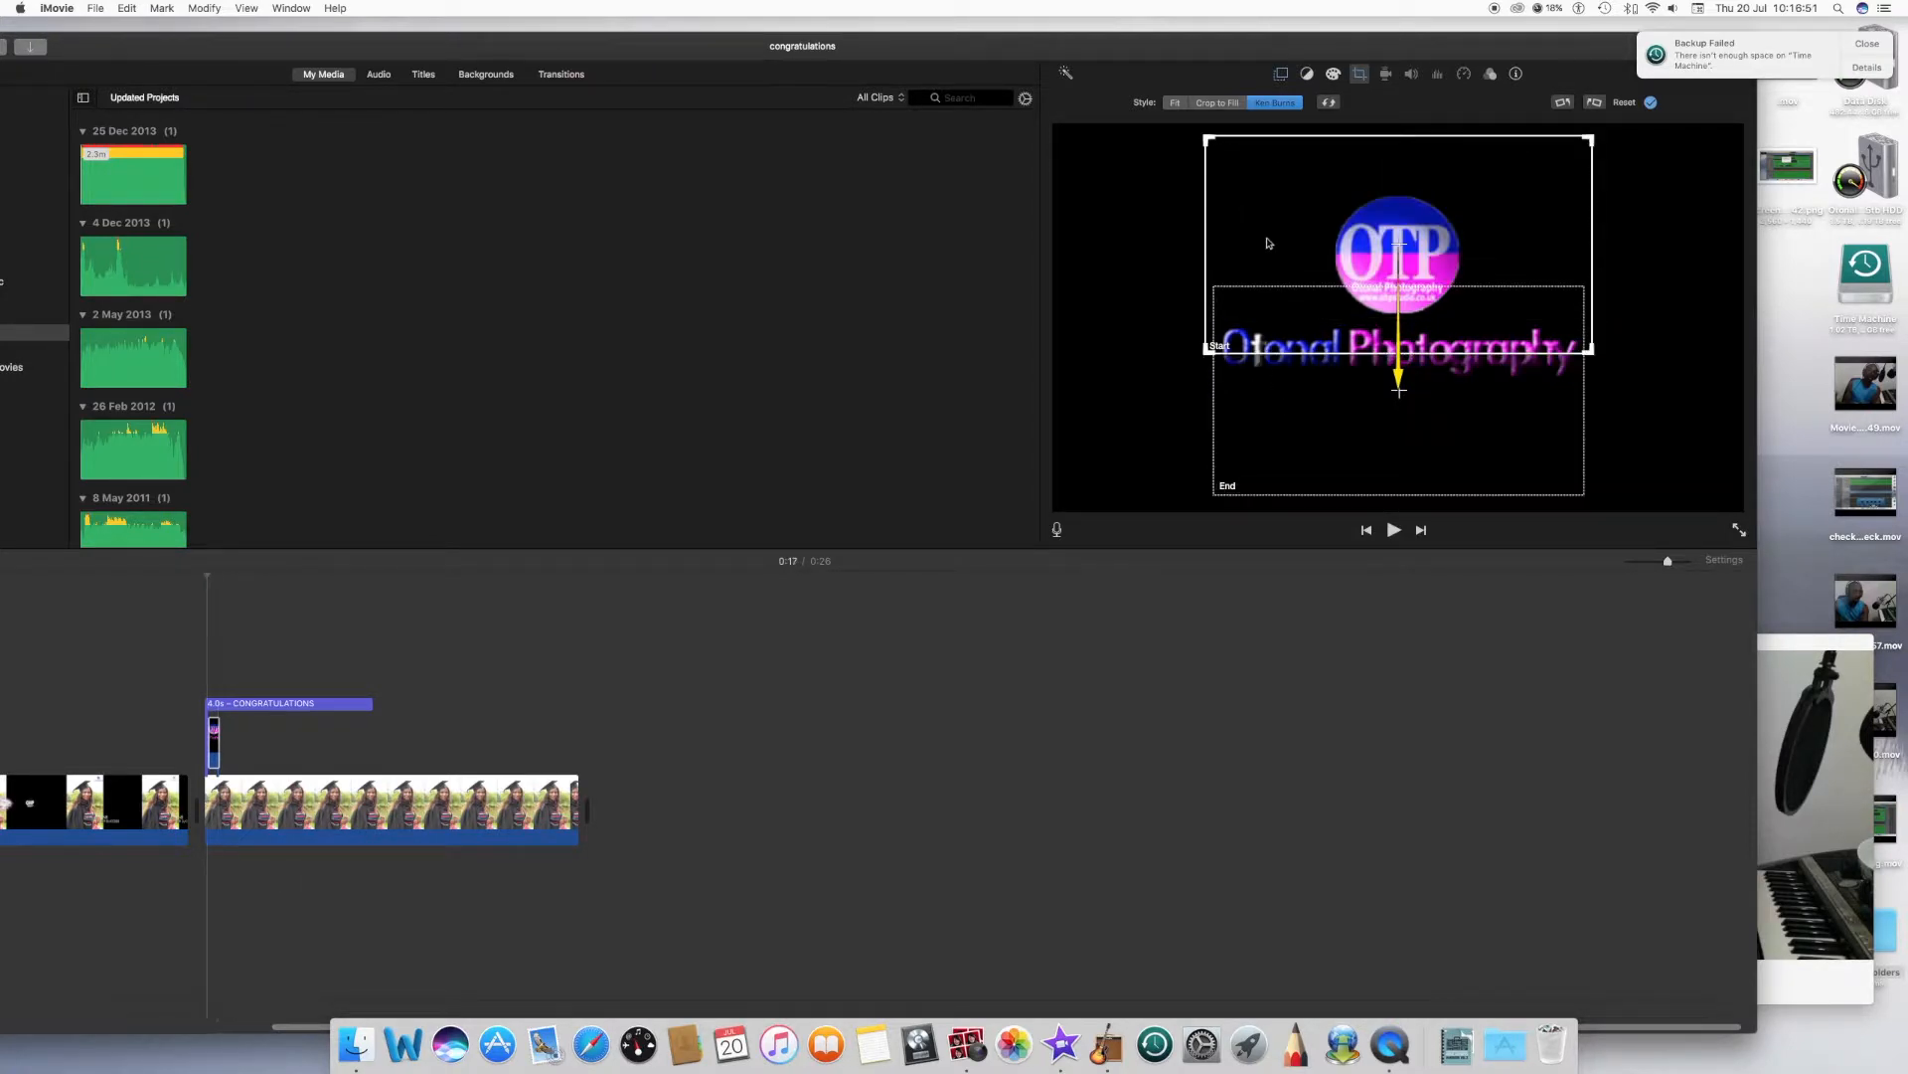
{"action": "left_click", "coordinate": [1270, 408]}
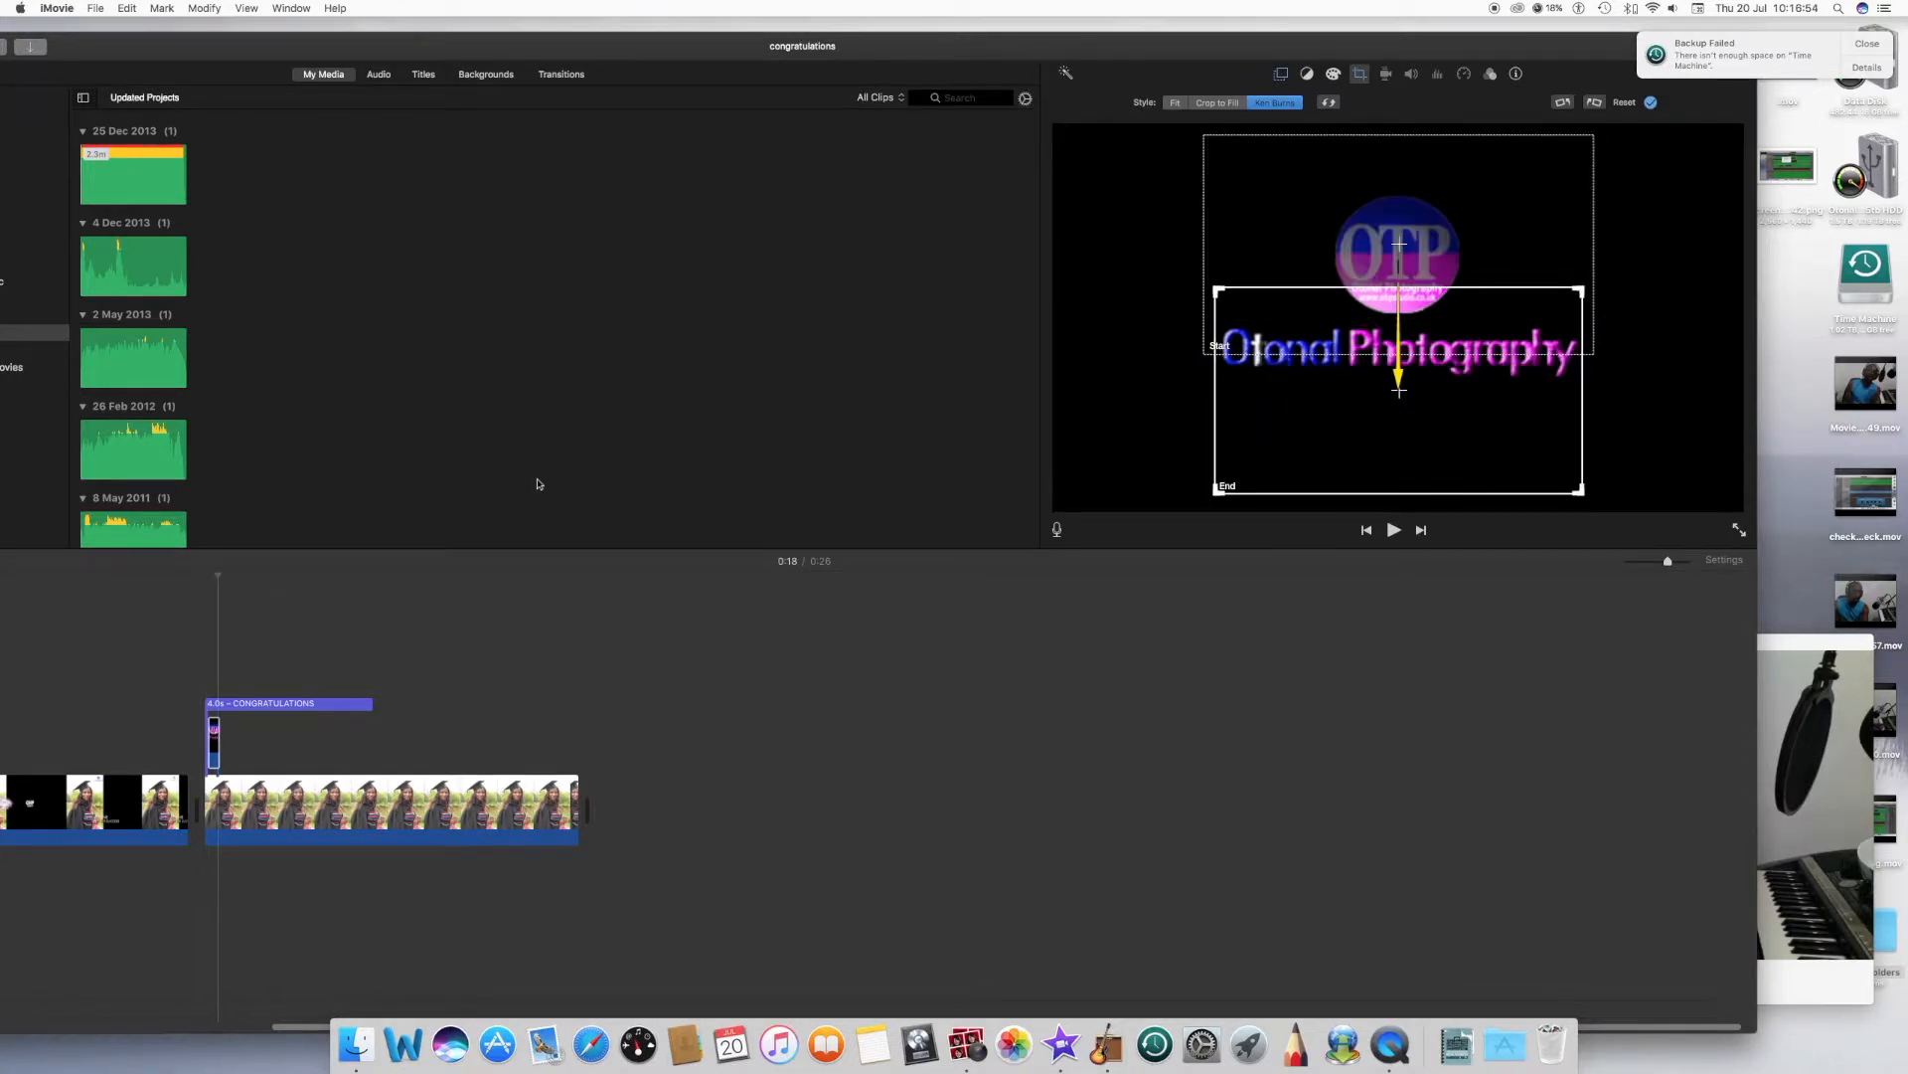
- Preview the logo overlay and lower-third title repeatedly from the end of the preceding clip
{"action": "key", "text": "space"}
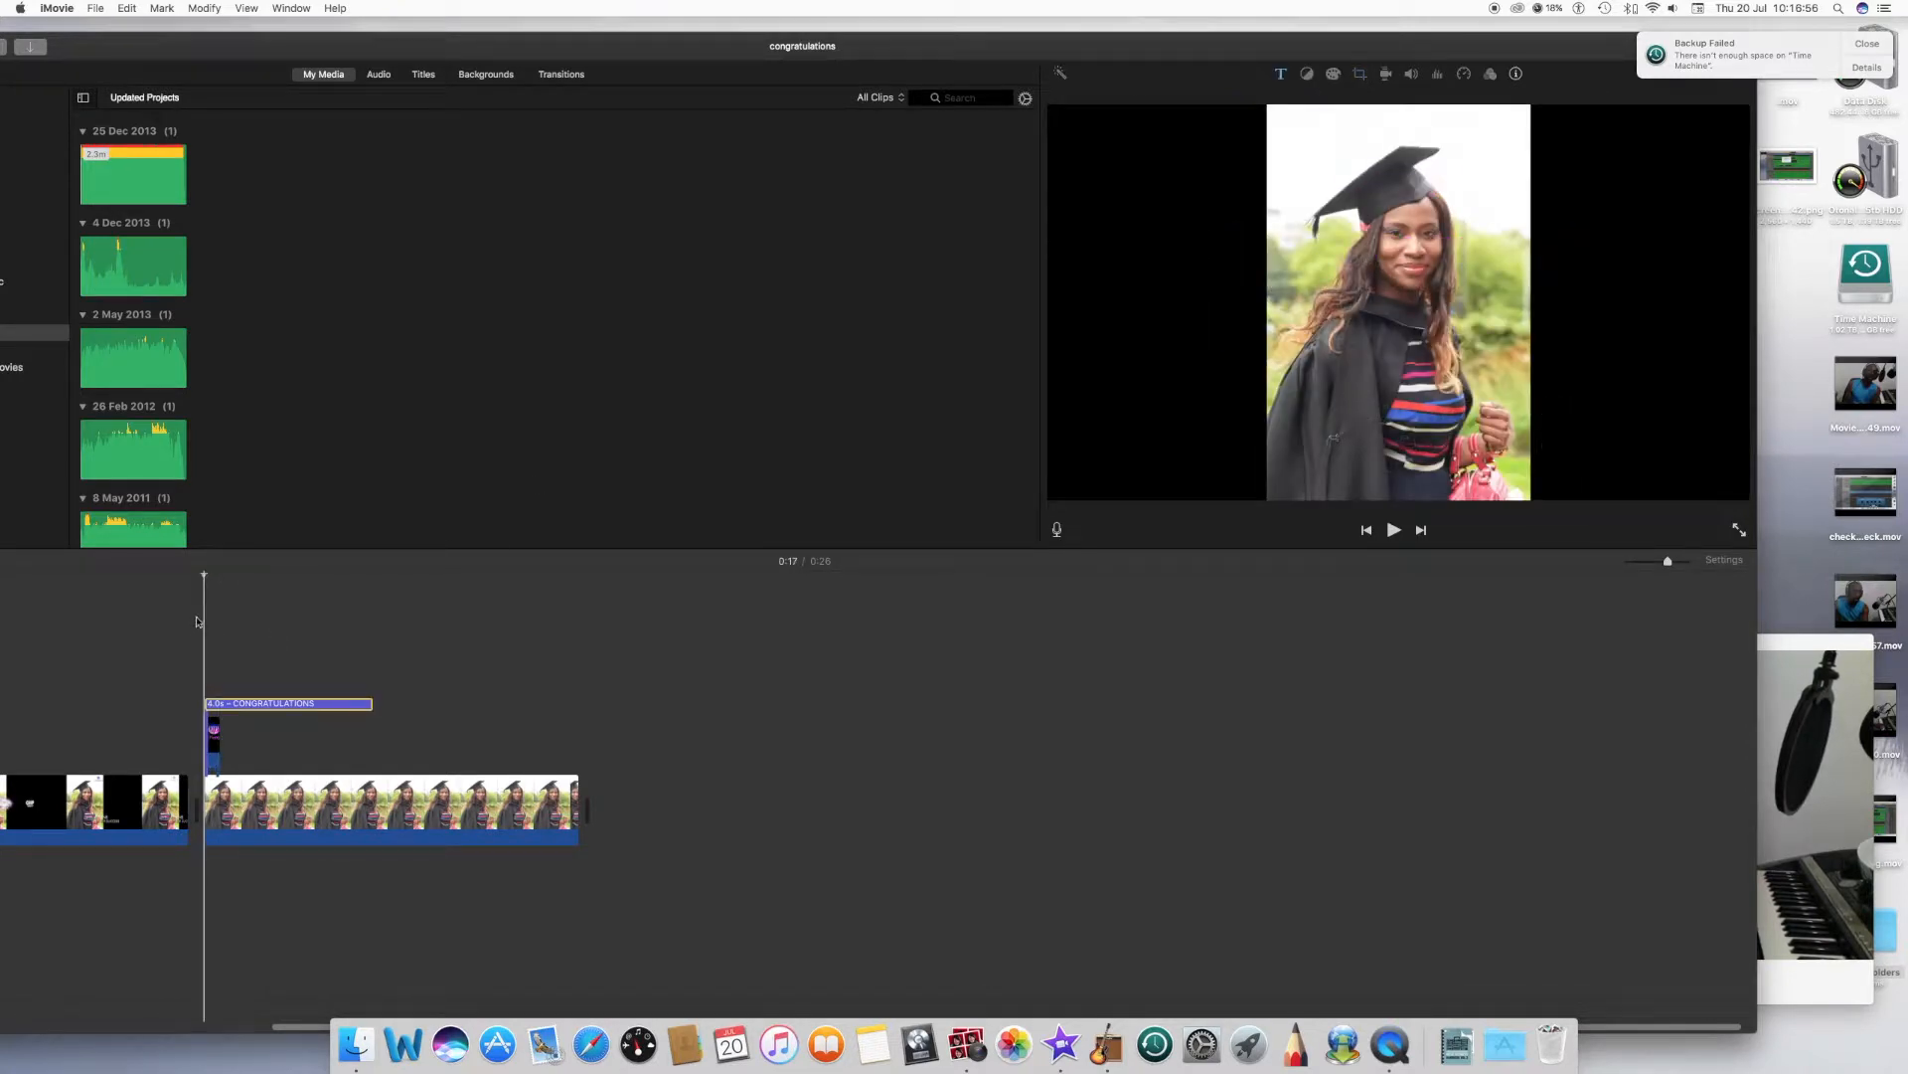
{"action": "key", "text": "space"}
{"action": "left_click", "coordinate": [184, 613]}
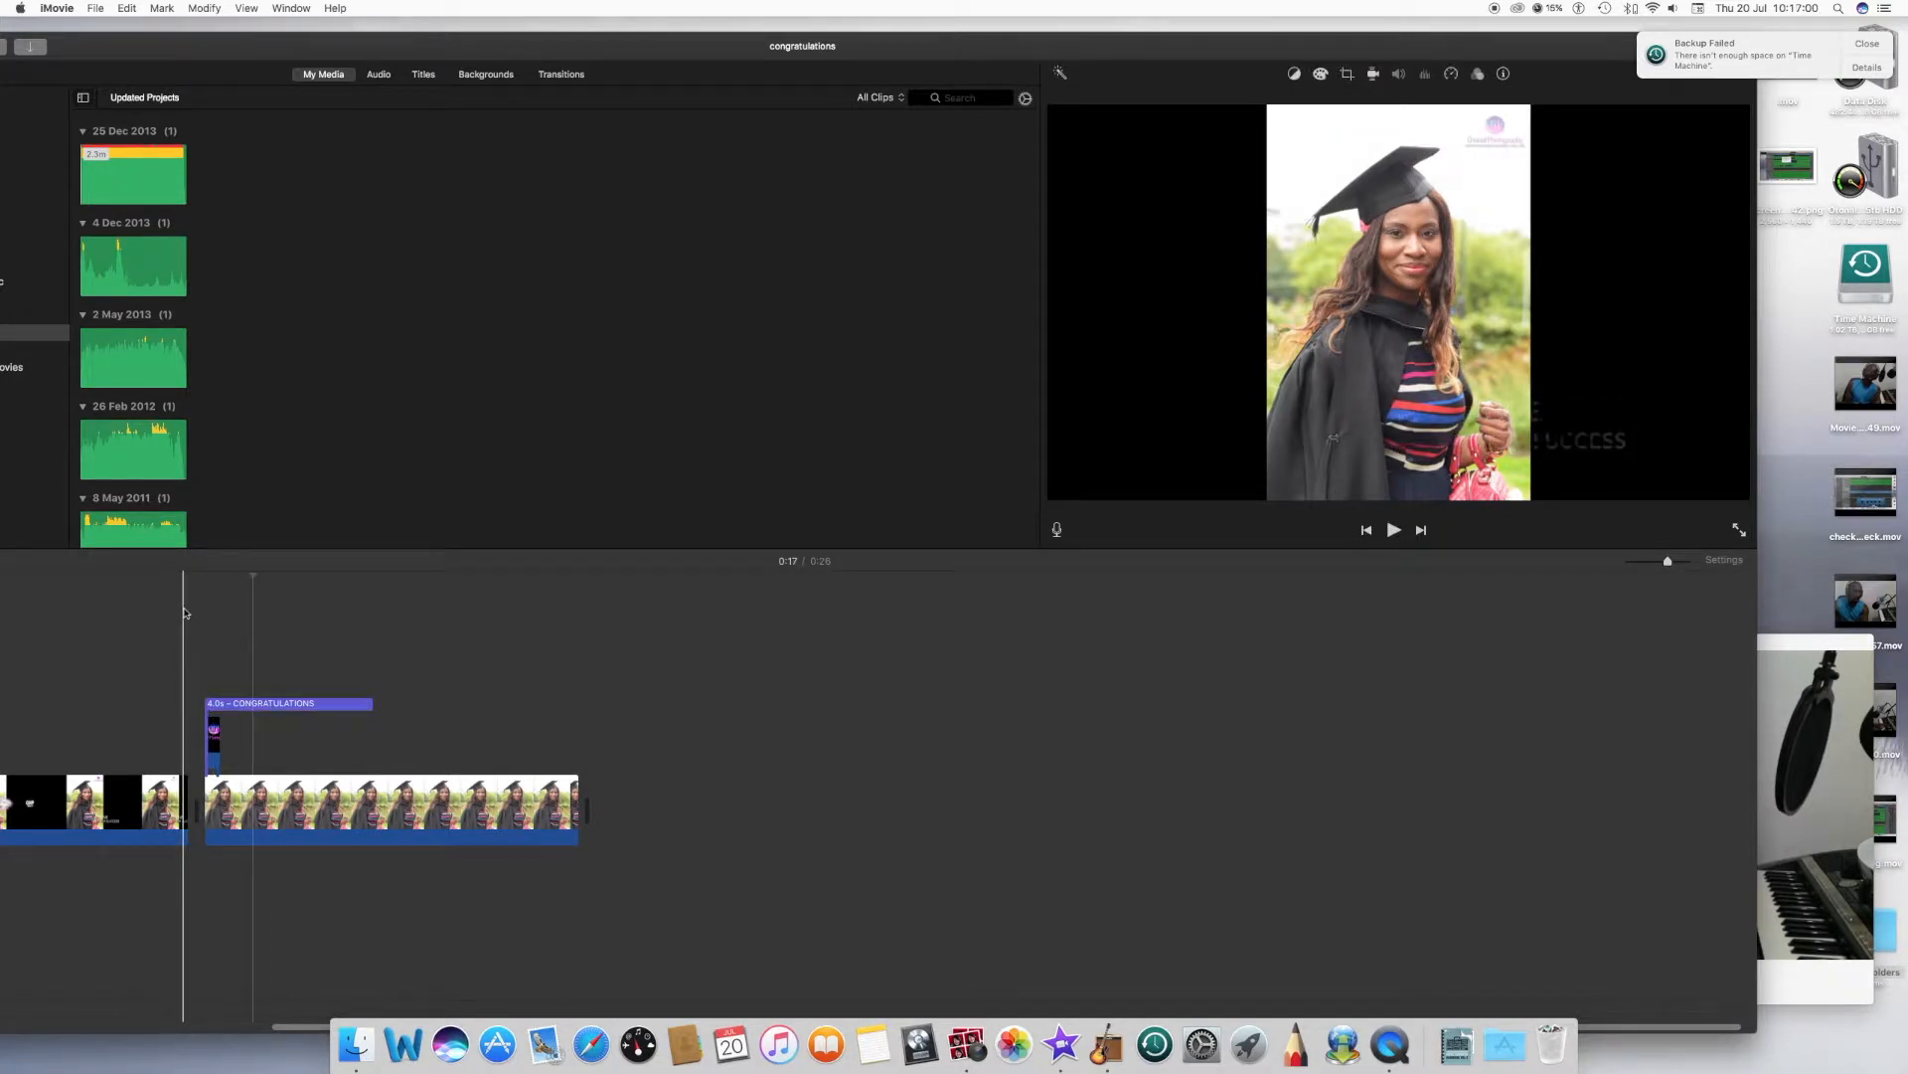
{"action": "key", "text": "space"}
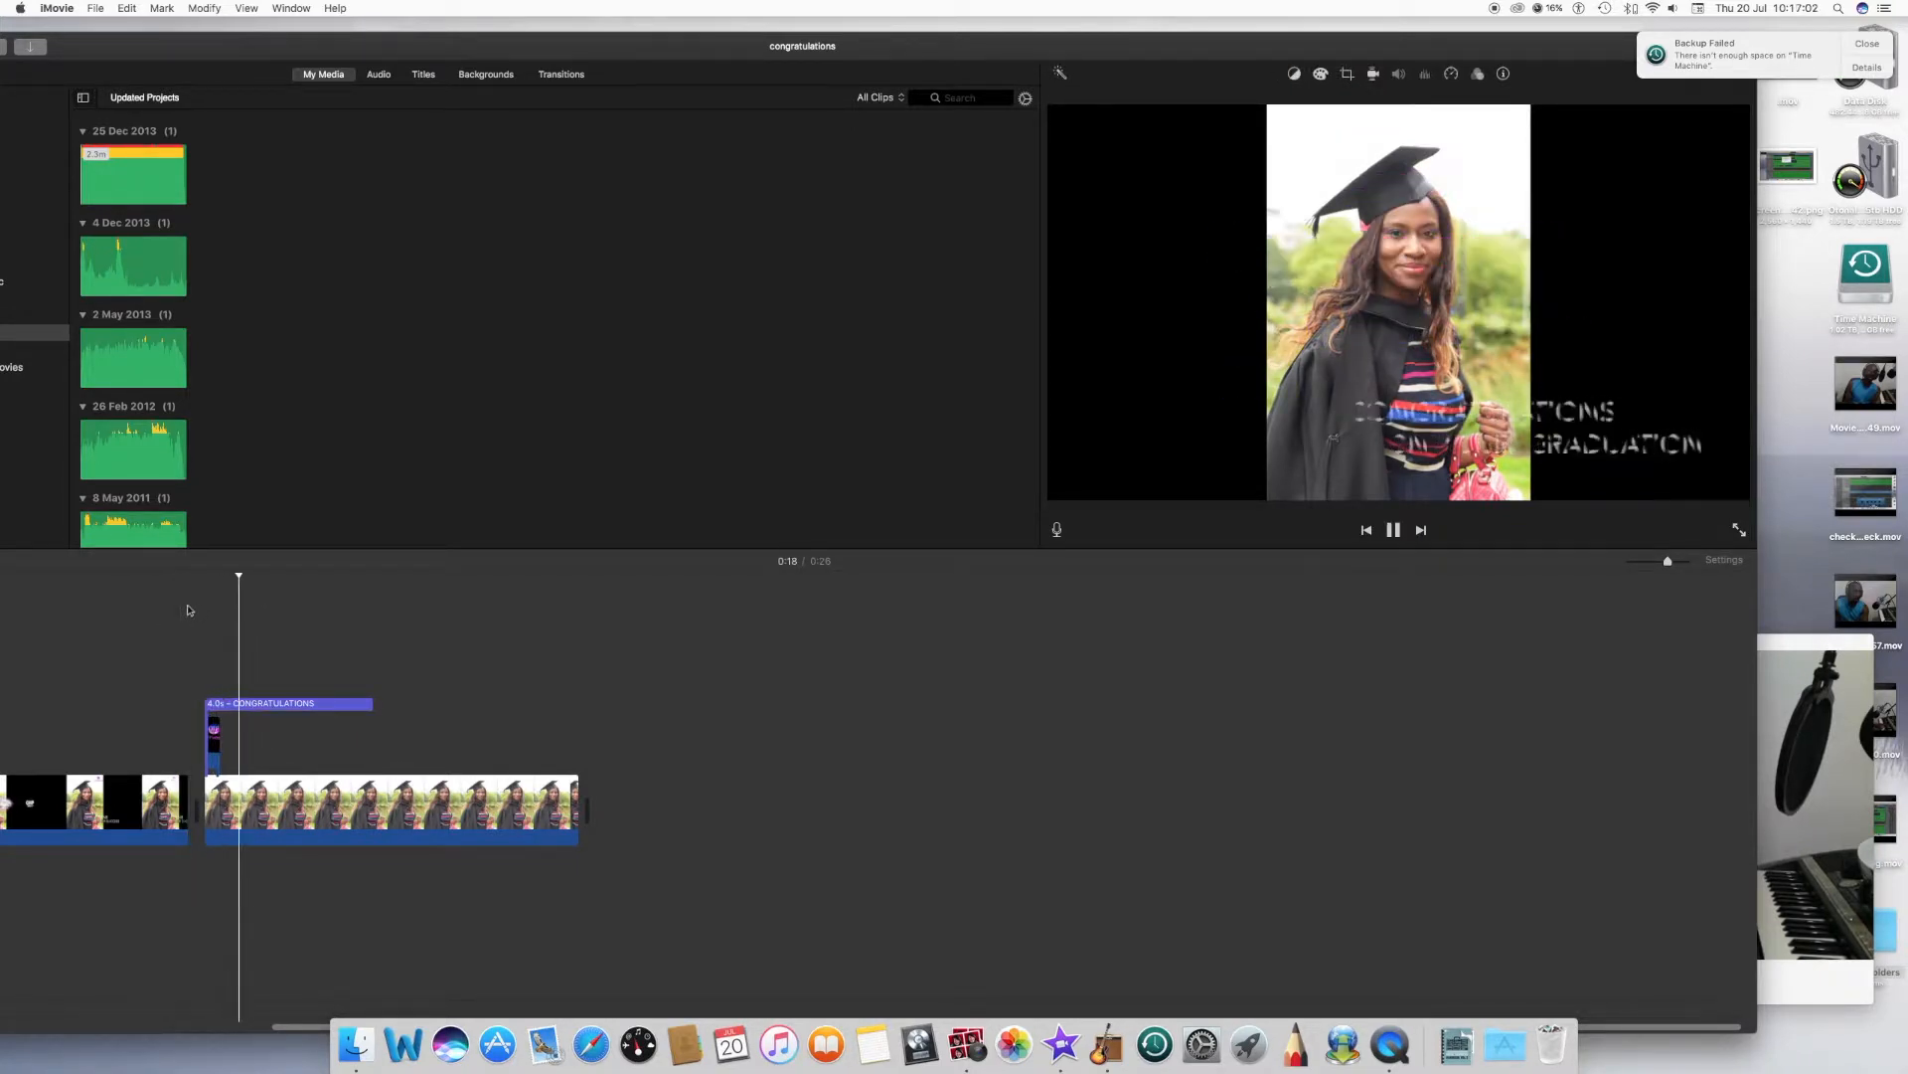
{"action": "key", "text": "space"}
{"action": "left_click", "coordinate": [186, 611]}
{"action": "key", "text": "space"}
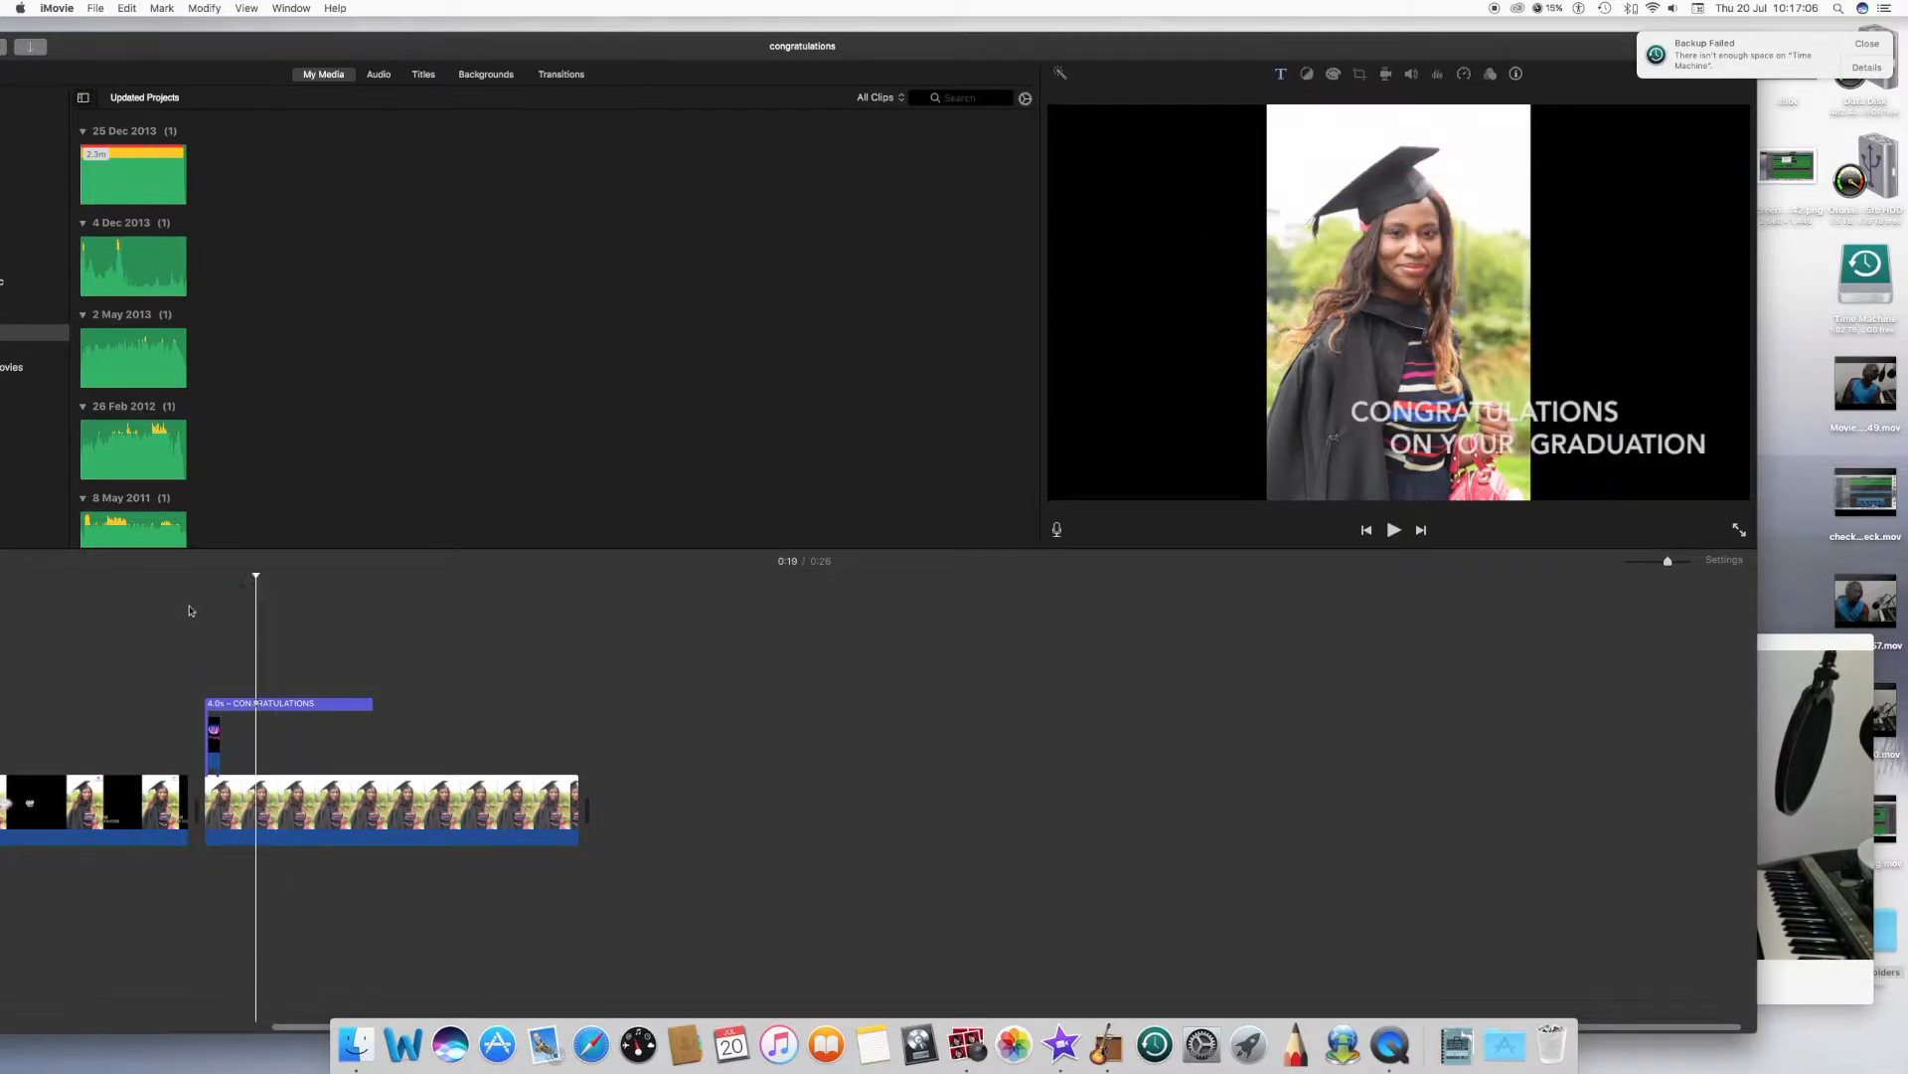
{"action": "left_click", "coordinate": [184, 611]}
{"action": "key", "text": "space"}
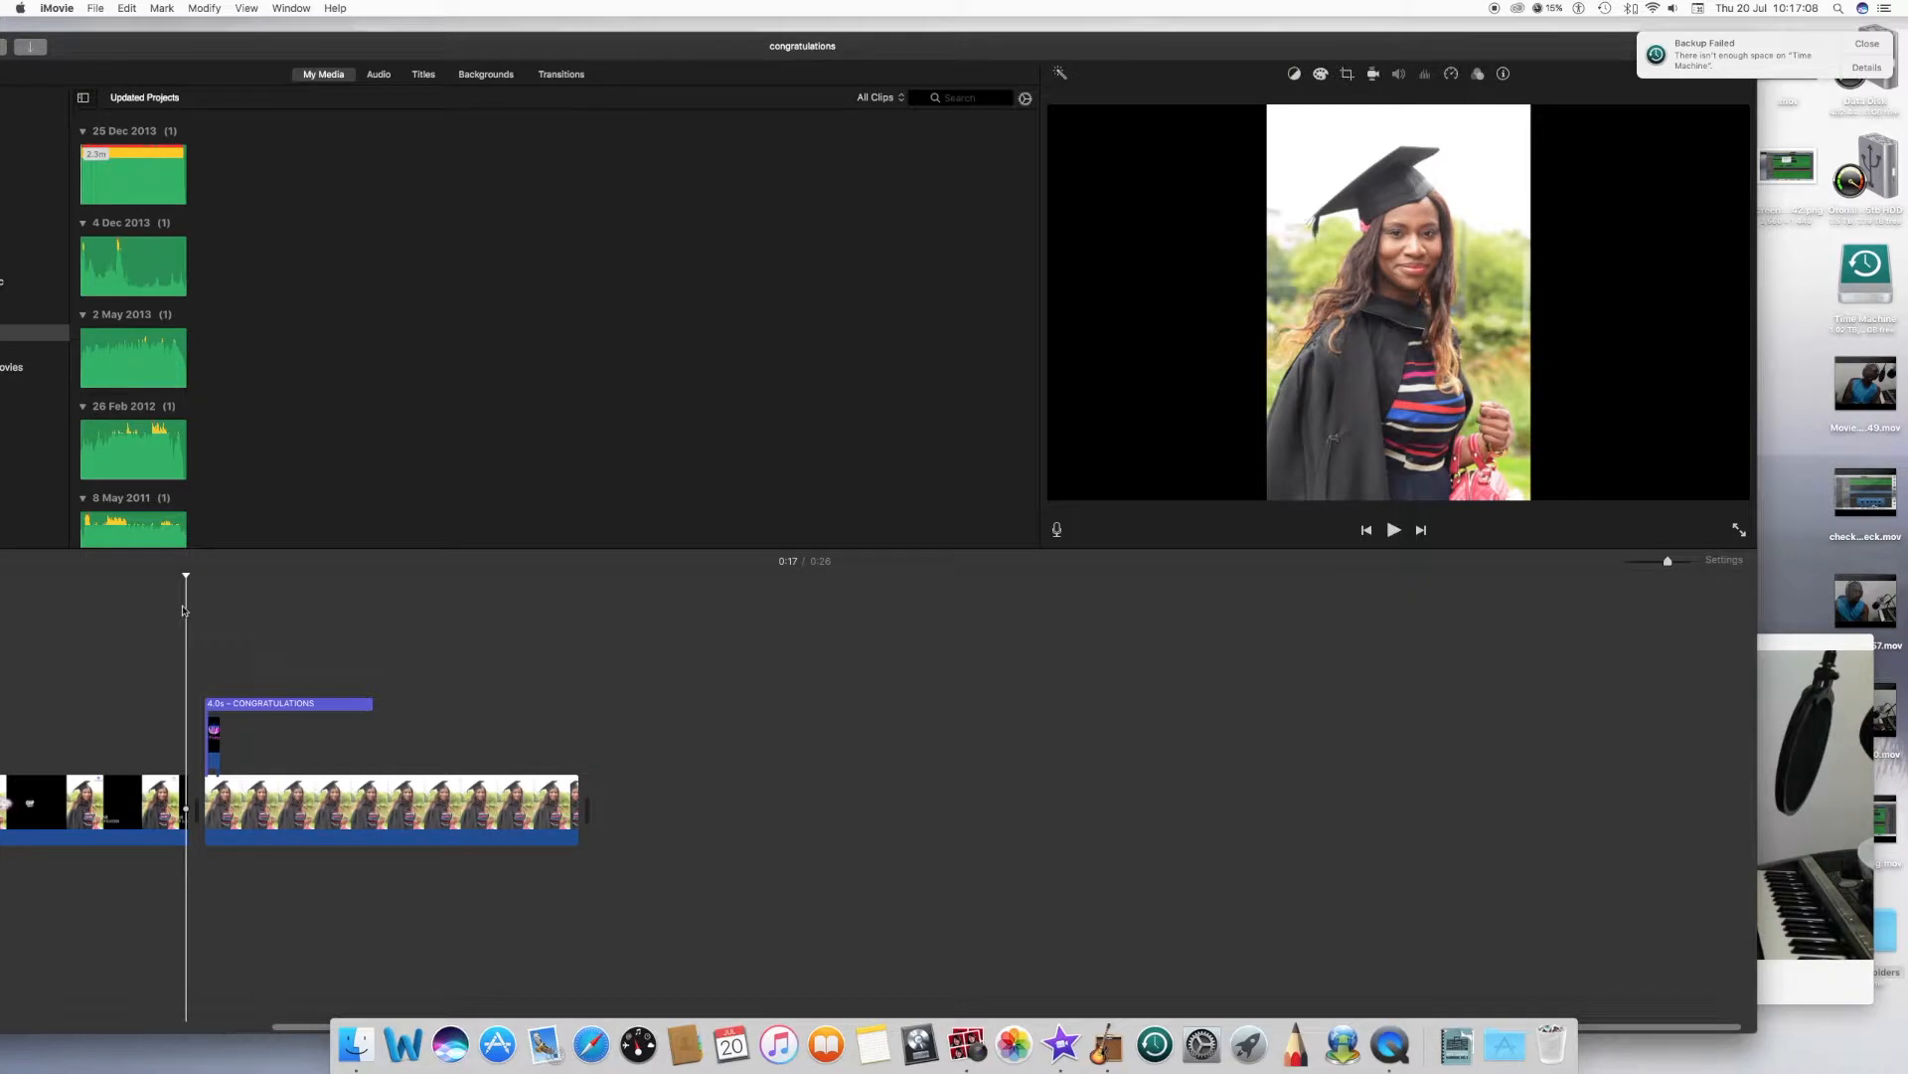
{"action": "scroll", "coordinate": [182, 611], "scroll_direction": "left", "scroll_amount": 5}
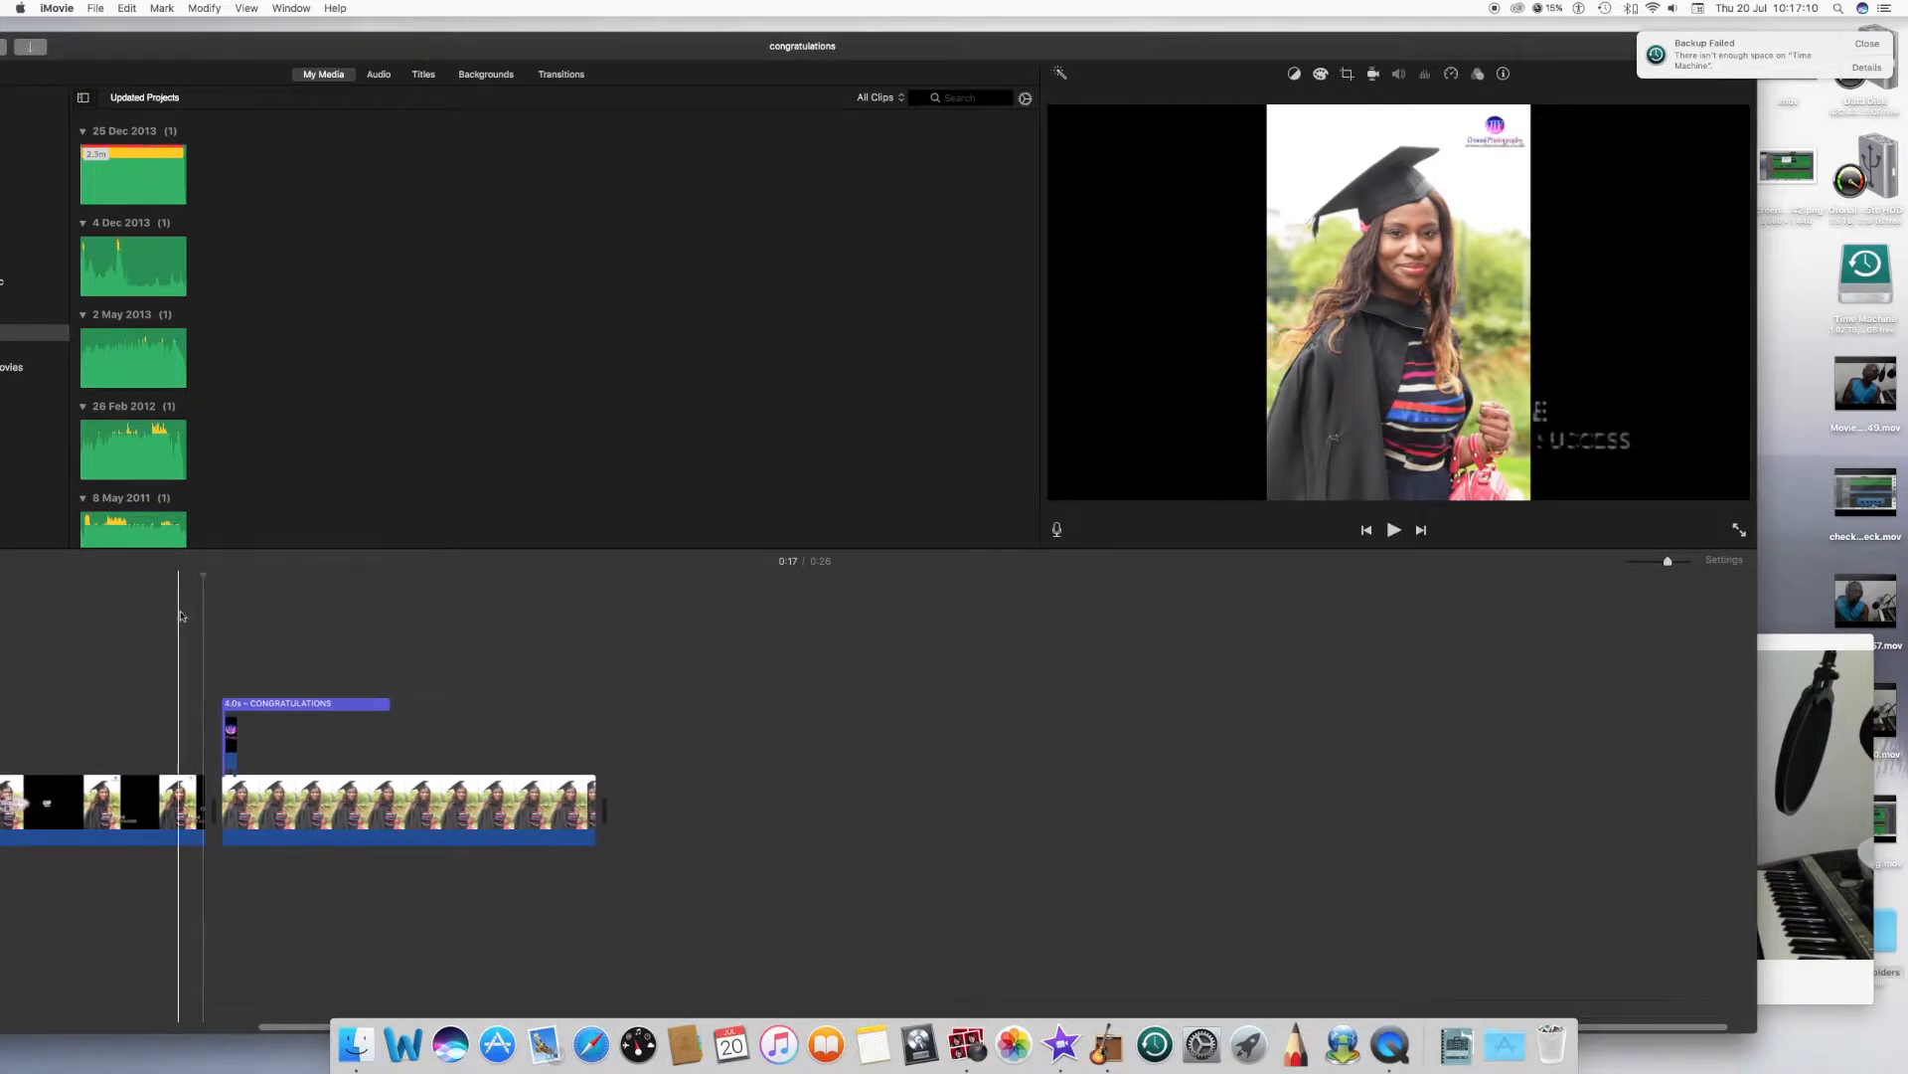
- Copy the short logo overlay from the start of the first photo clip to the later part of the last clip's CONGRATULATIONS title
{"action": "scroll", "coordinate": [443, 634], "scroll_direction": "left", "scroll_amount": 12}
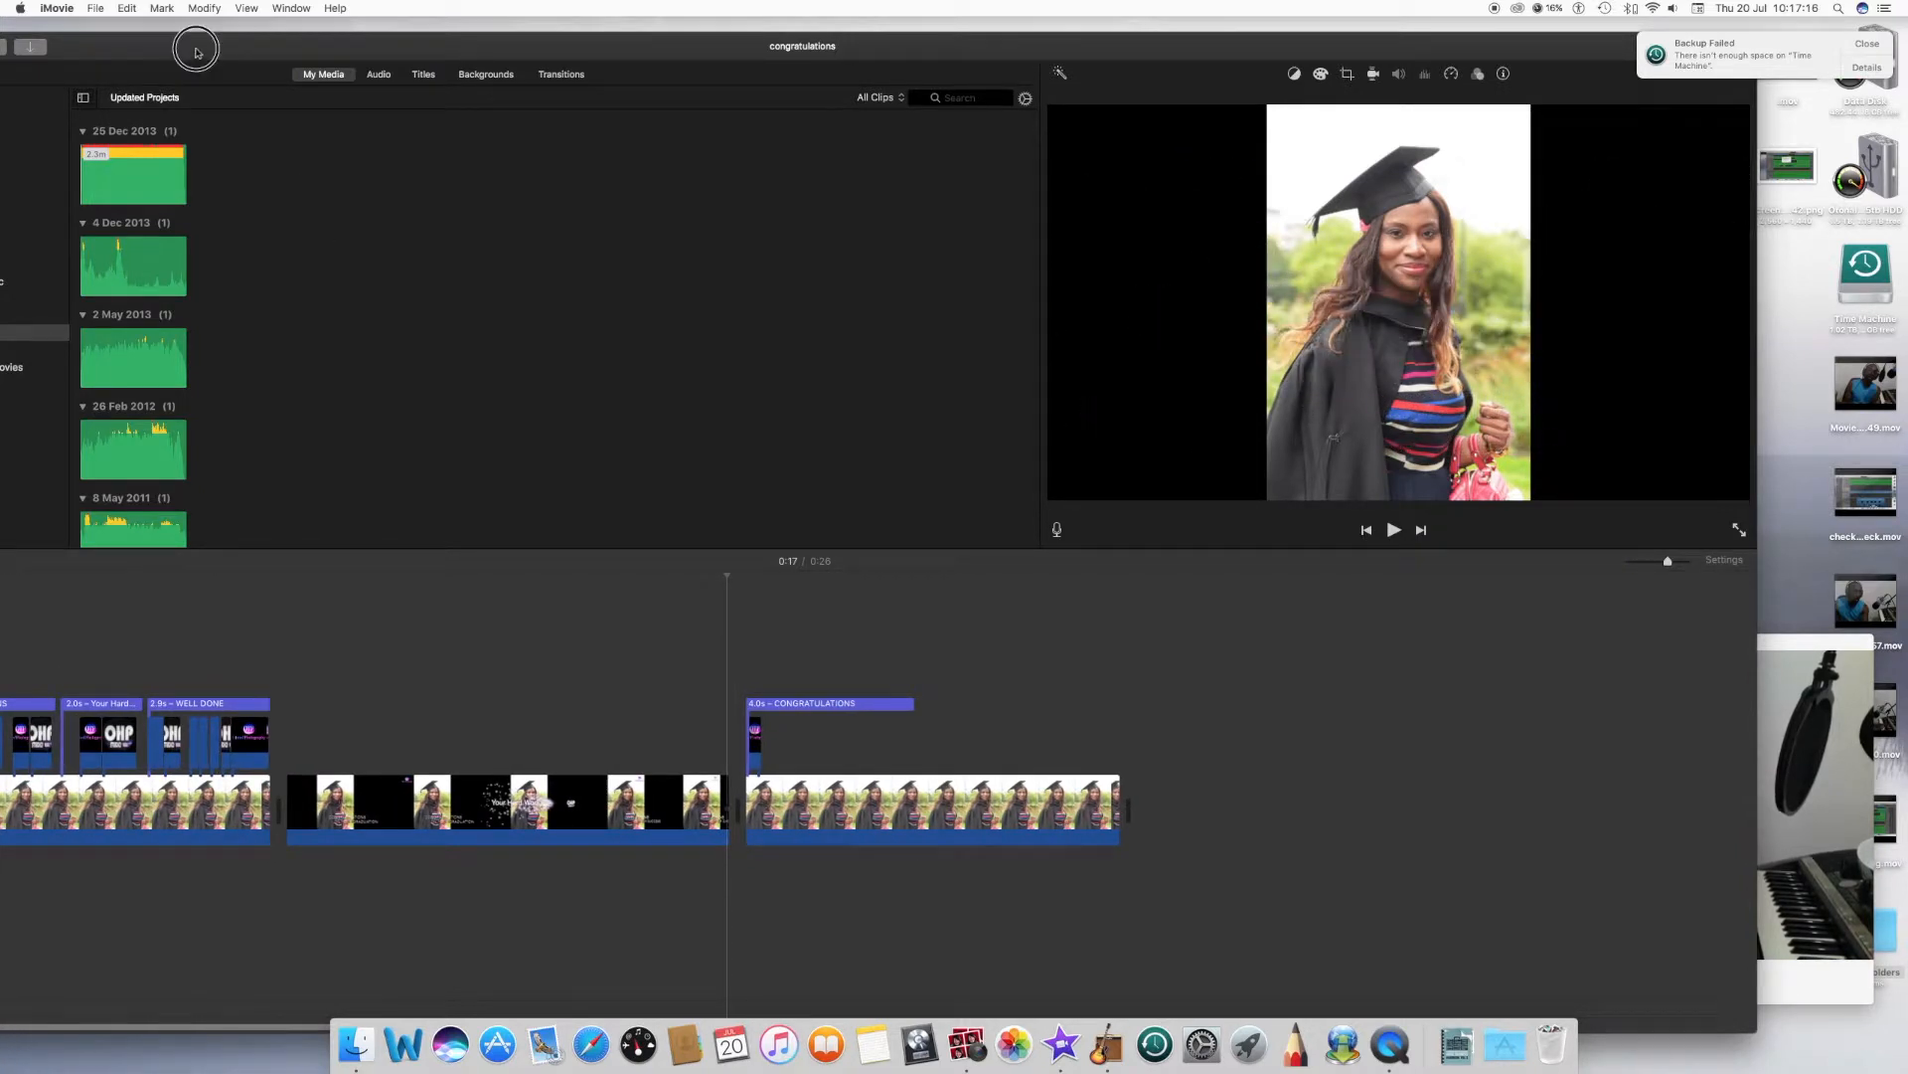
{"action": "left_click_drag", "start_coordinate": [195, 52], "coordinate": [368, 63]}
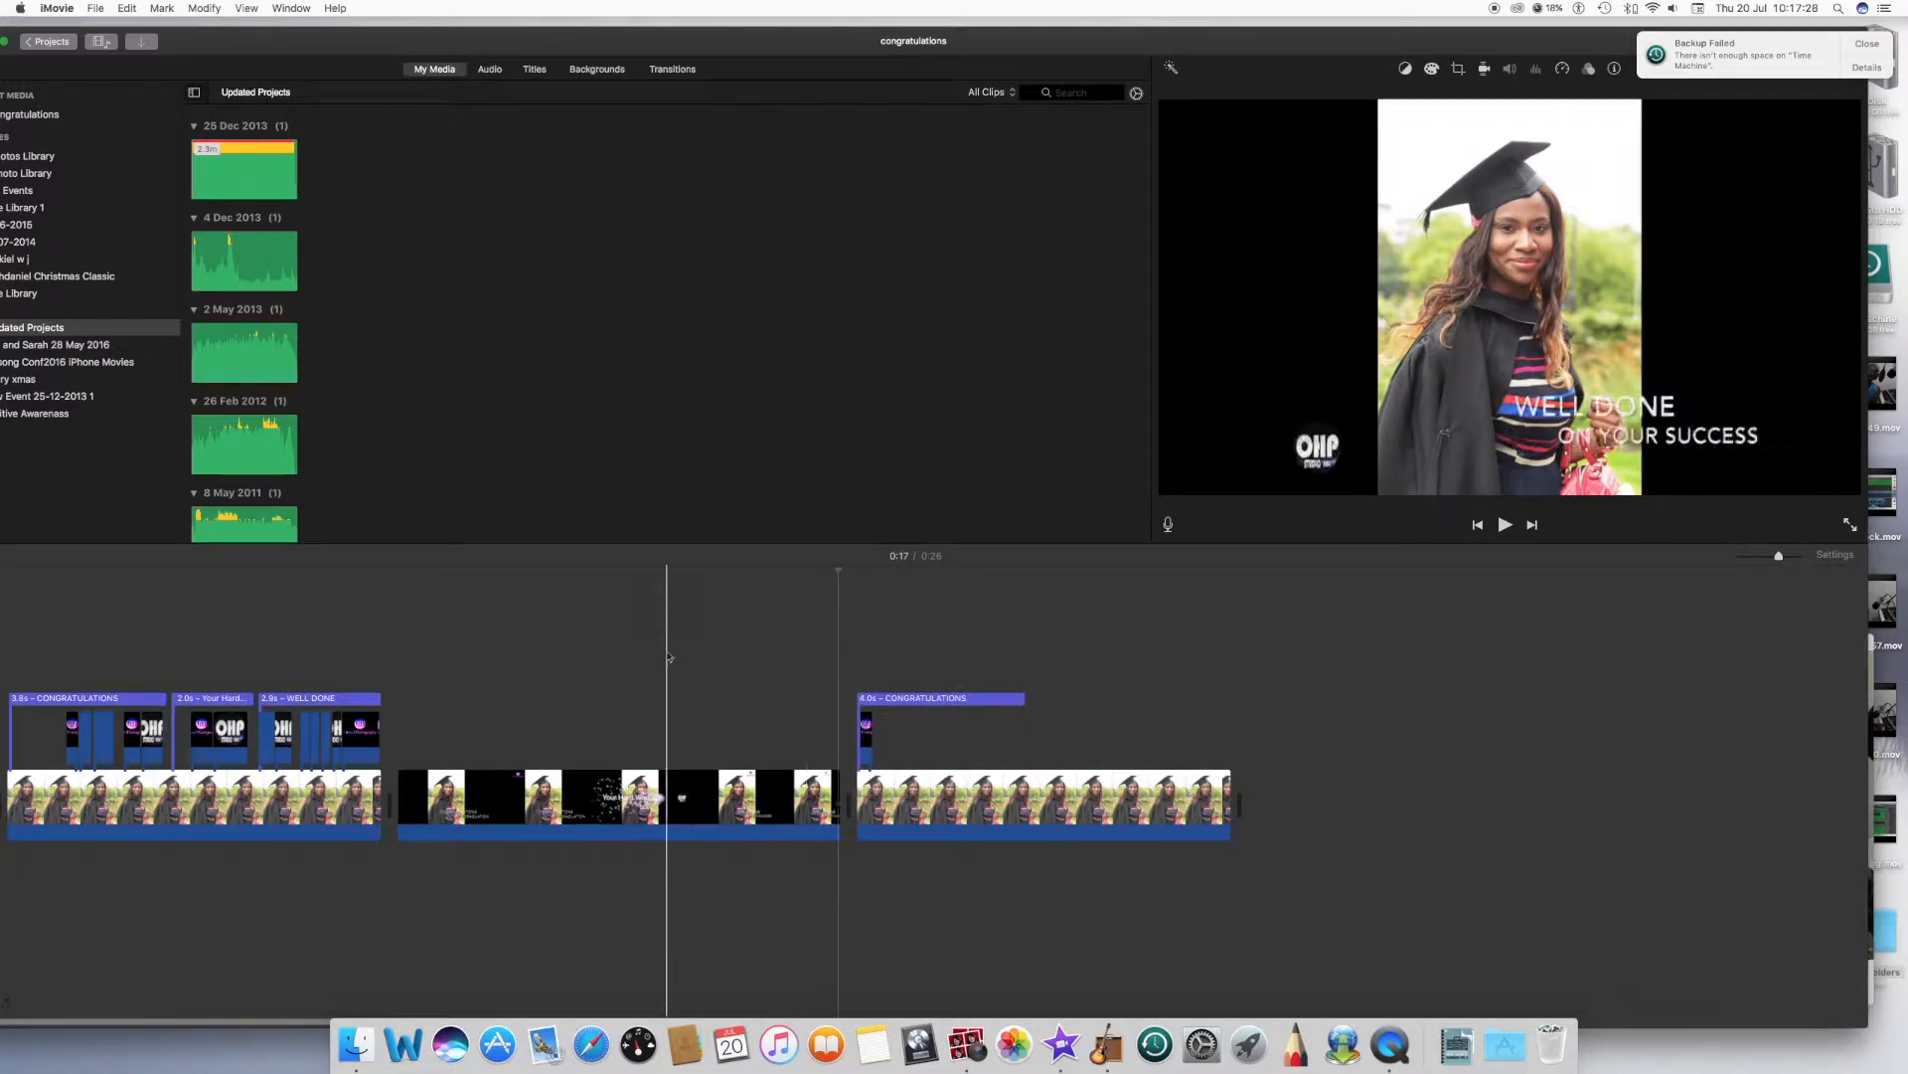
{"action": "scroll", "coordinate": [528, 694], "scroll_direction": "left", "scroll_amount": 1}
{"action": "scroll", "coordinate": [557, 692], "scroll_direction": "left", "scroll_amount": 1}
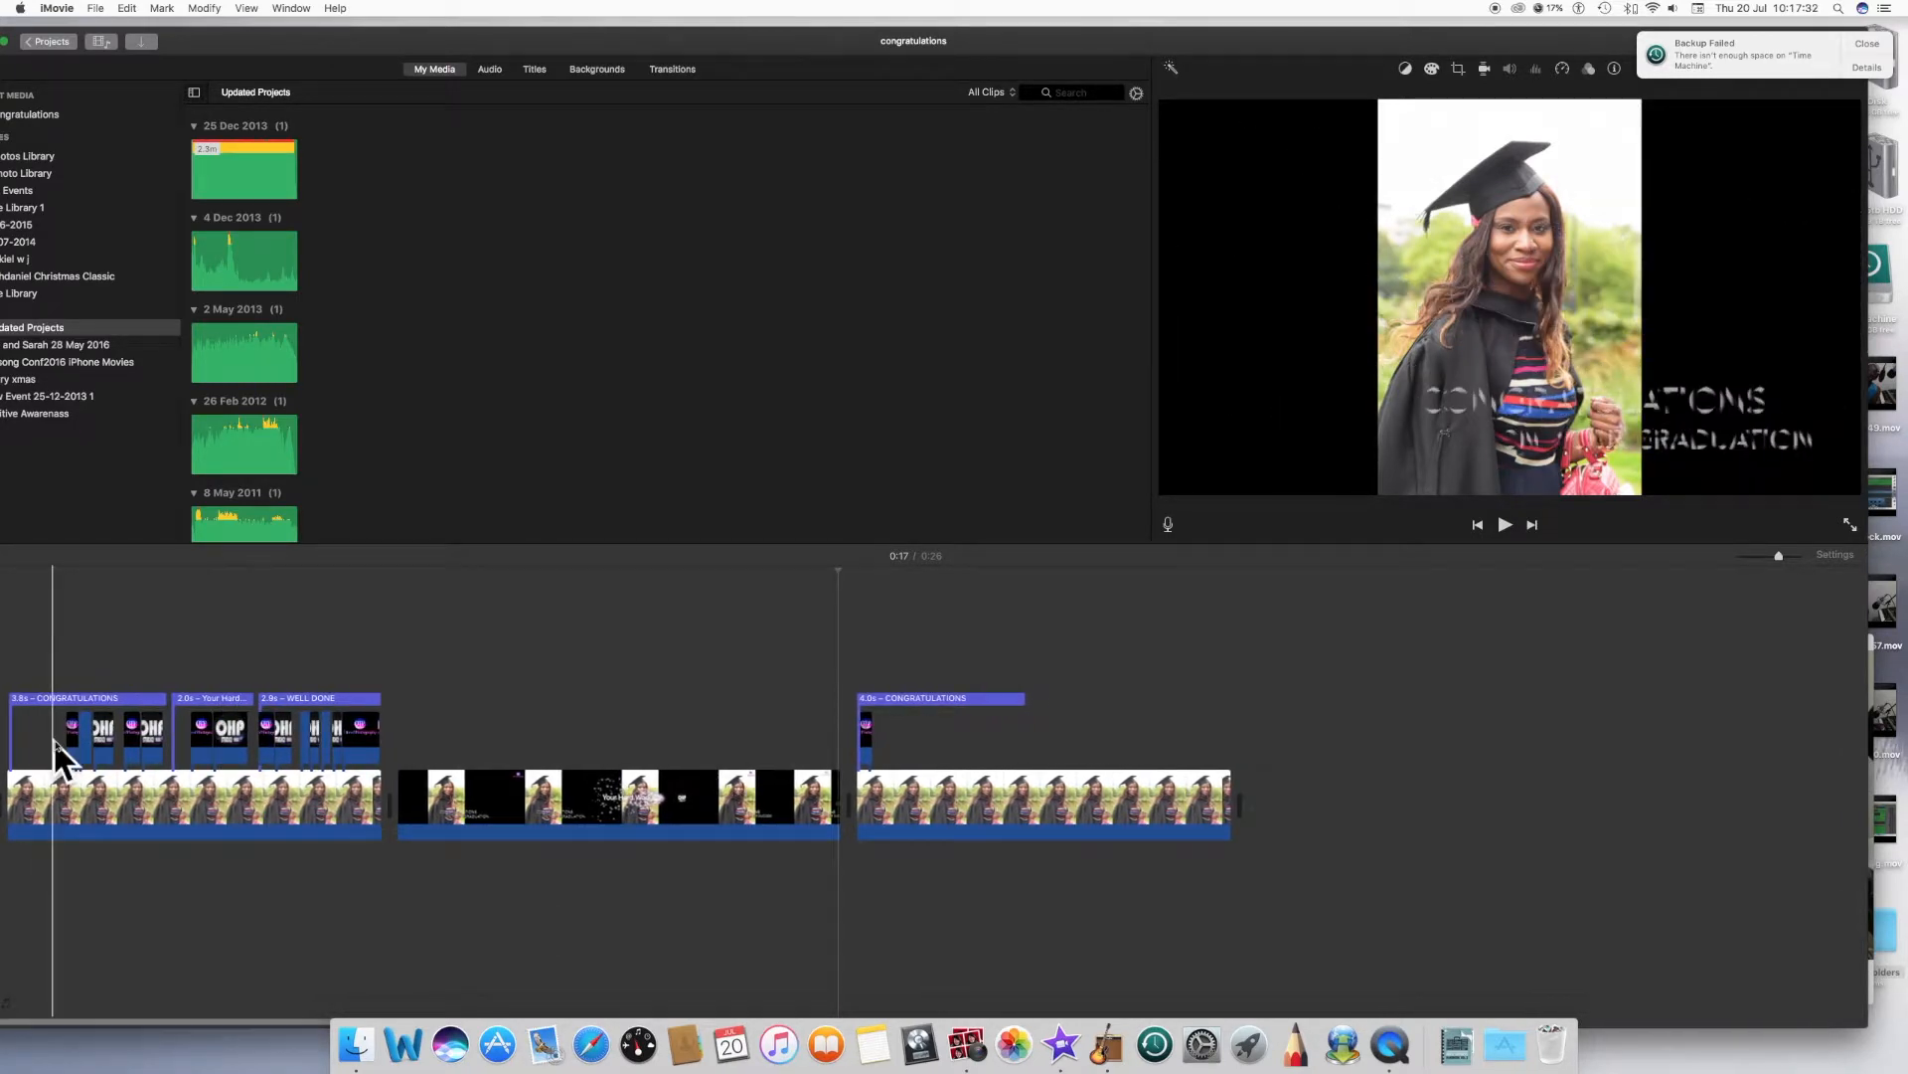
{"action": "left_click", "coordinate": [22, 734]}
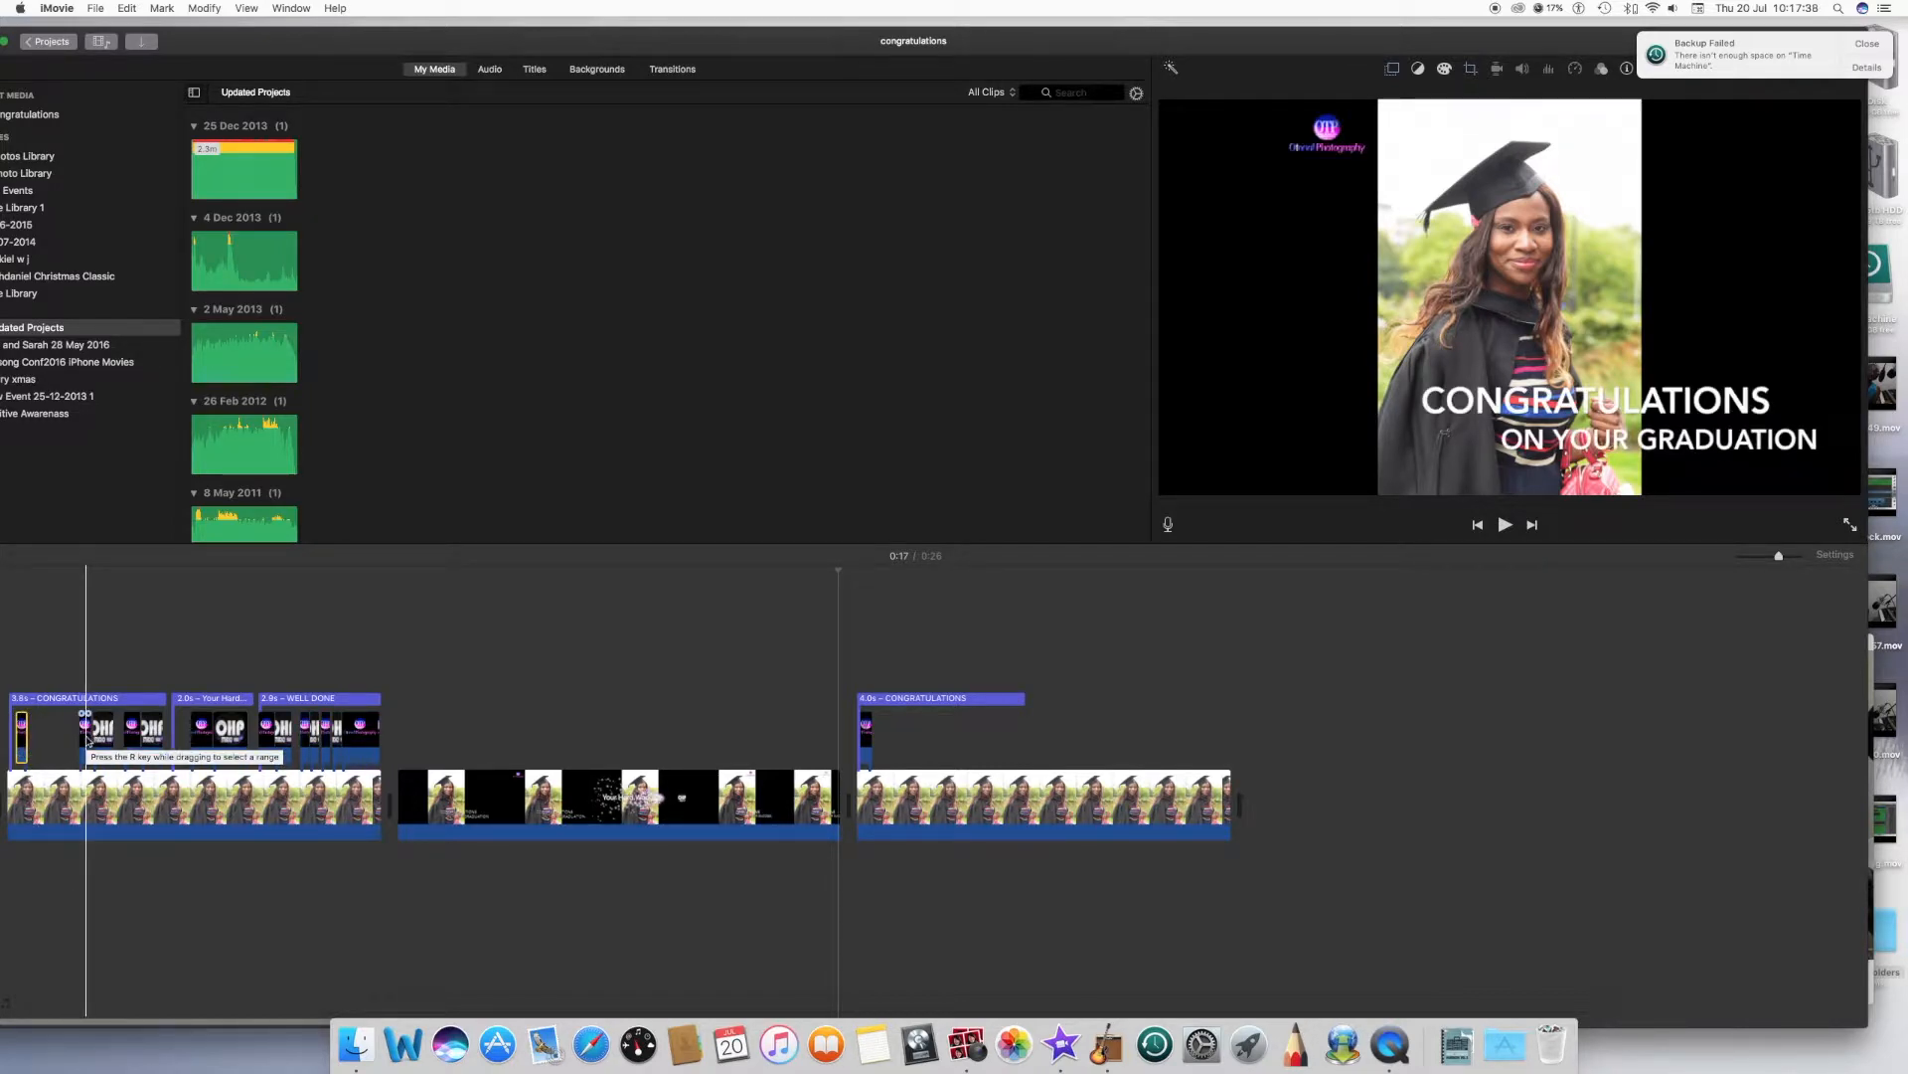
{"action": "left_click_drag", "start_coordinate": [87, 740], "coordinate": [246, 739]}
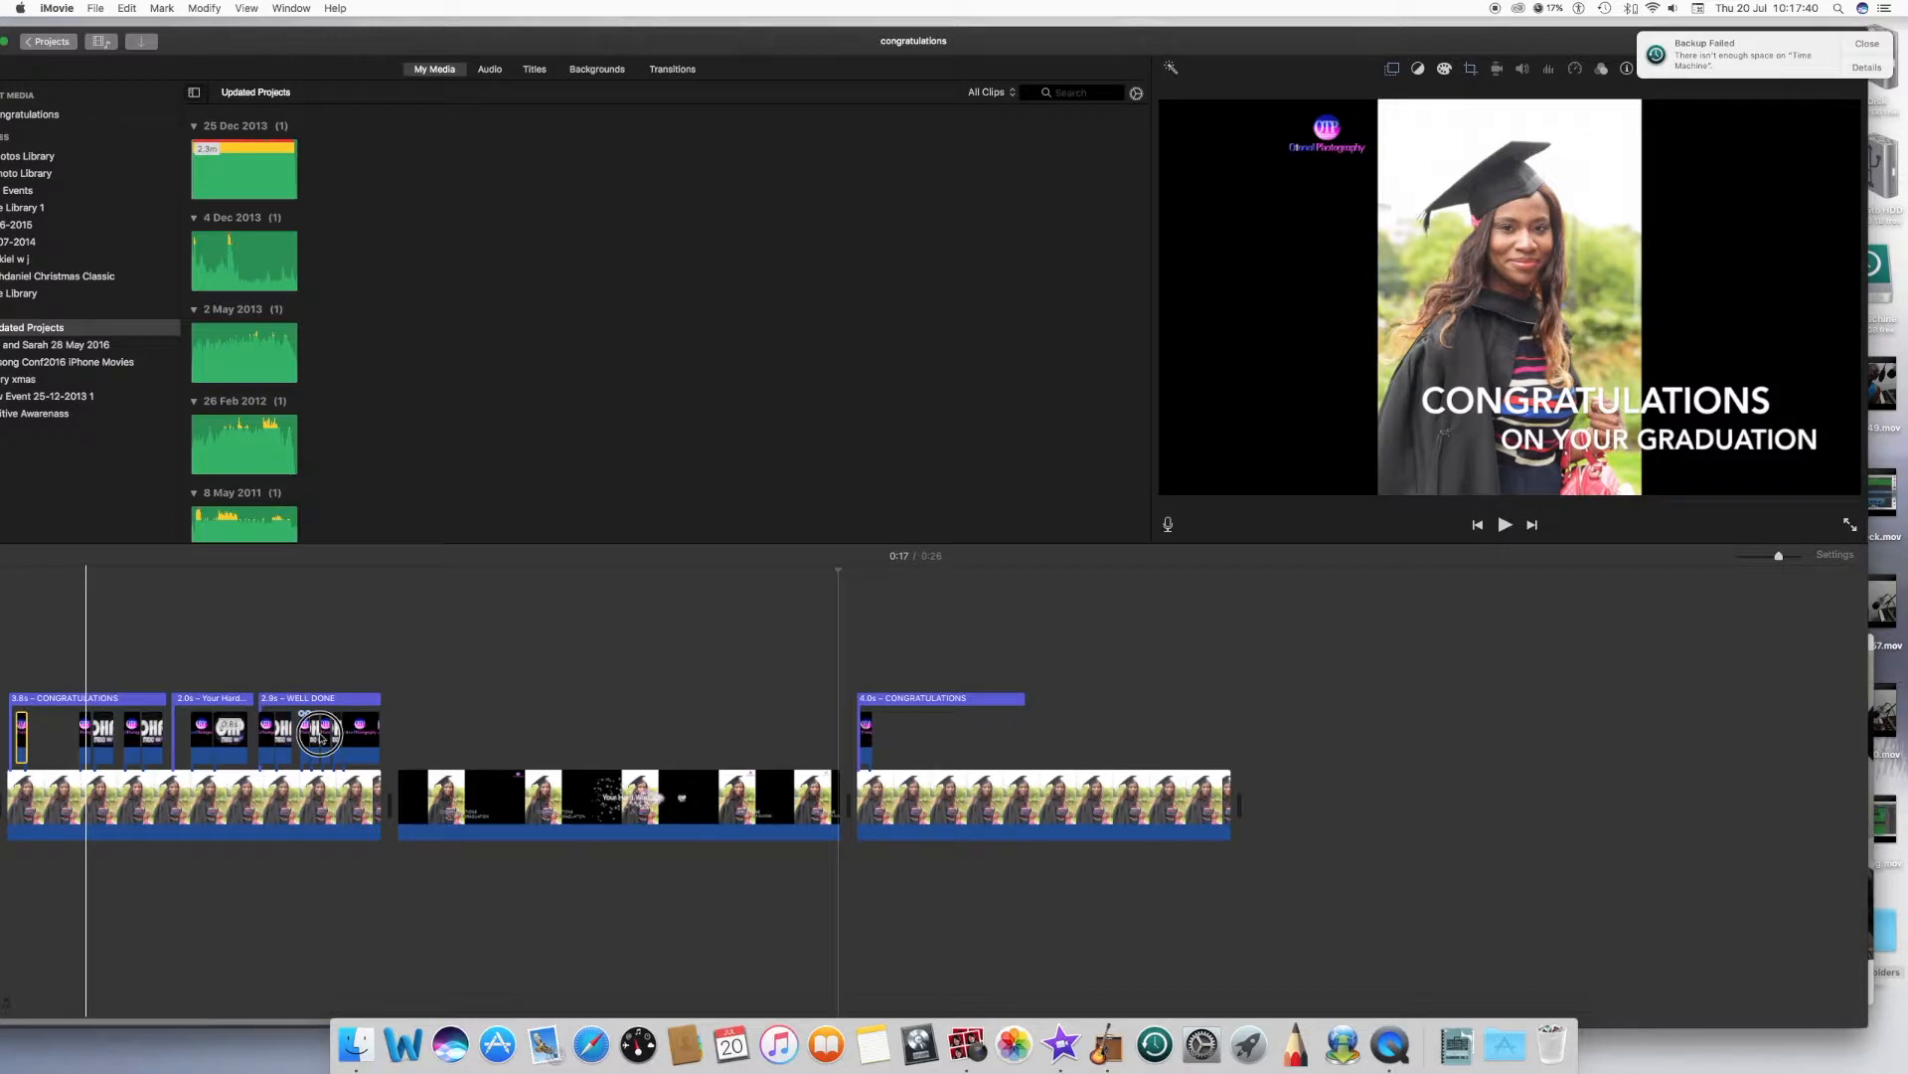
{"action": "left_click_drag", "start_coordinate": [972, 734], "coordinate": [974, 734]}
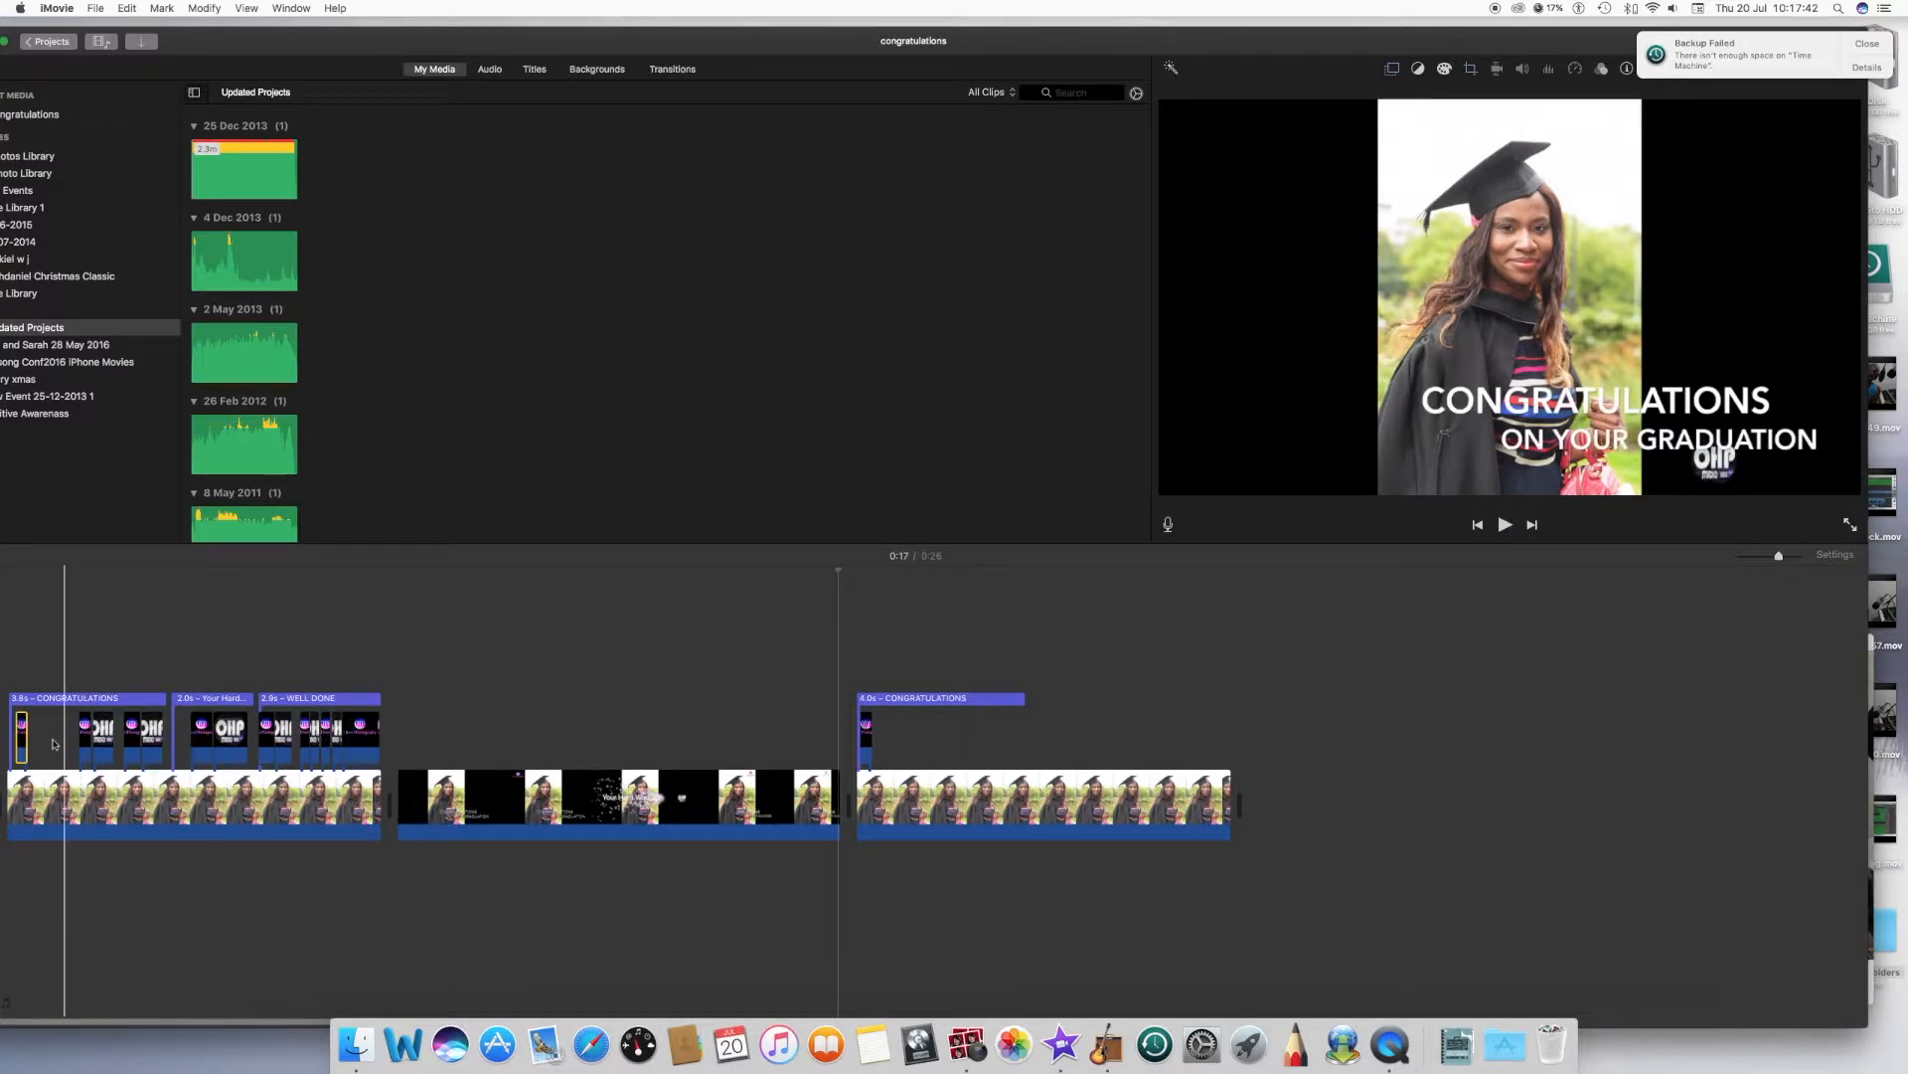
{"action": "left_click_drag", "start_coordinate": [85, 740], "coordinate": [974, 735]}
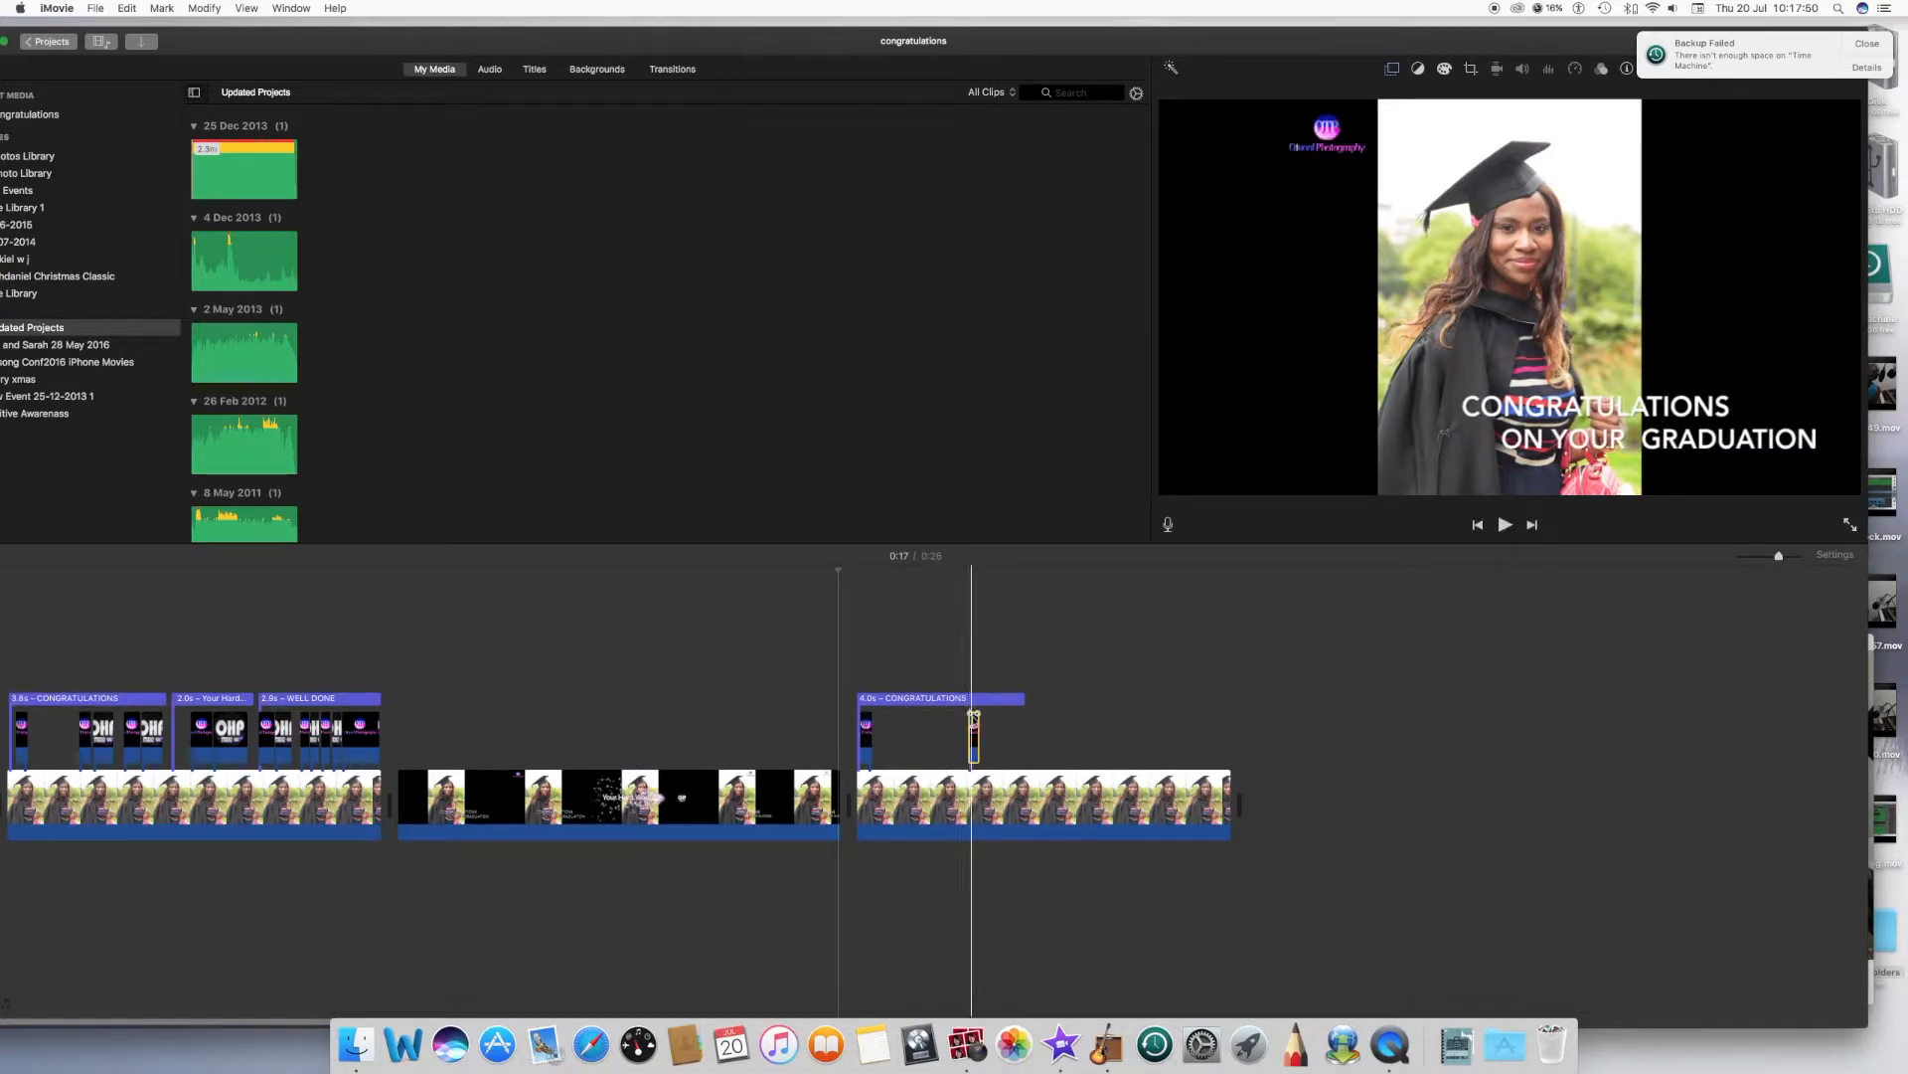
- Try the Crop to Fill style on the copied logo overlay and return it to Fit
{"action": "left_click", "coordinate": [974, 718]}
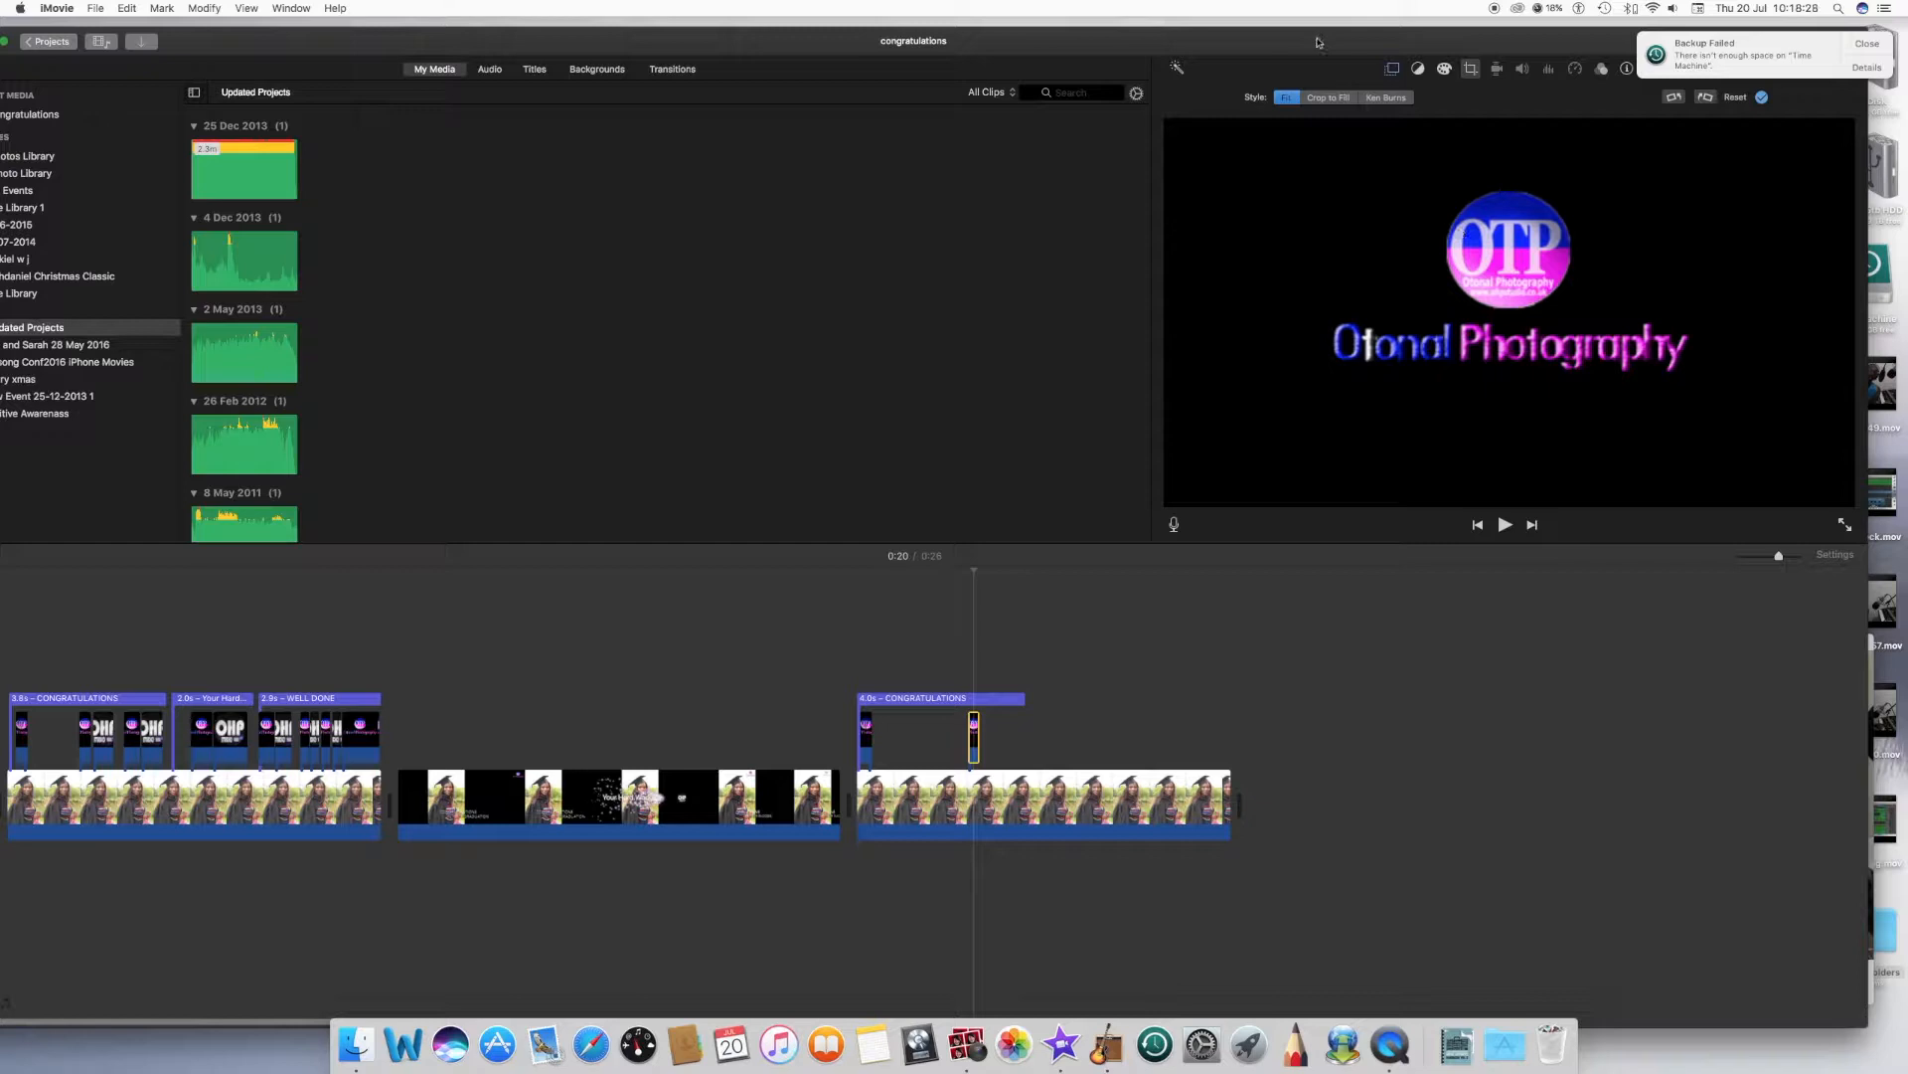
{"action": "left_click", "coordinate": [1332, 98]}
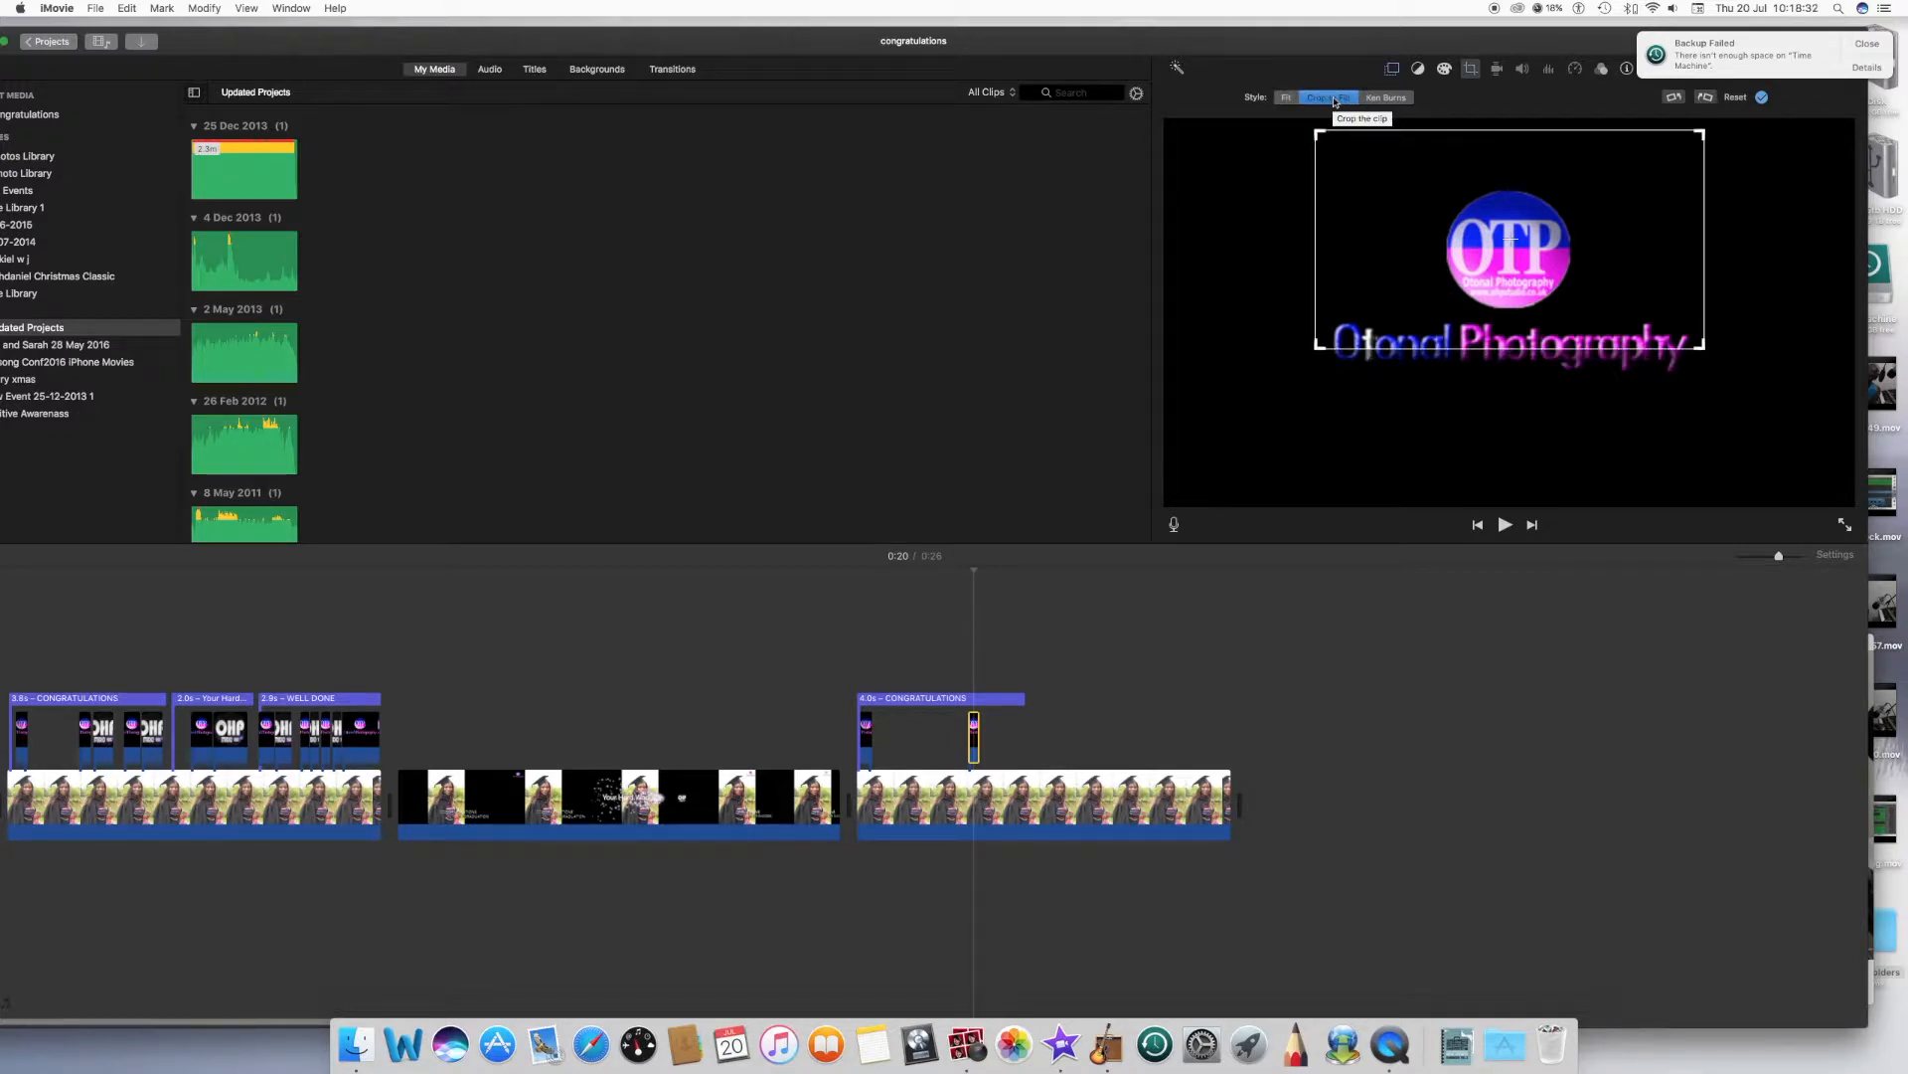
{"action": "left_click", "coordinate": [1287, 100]}
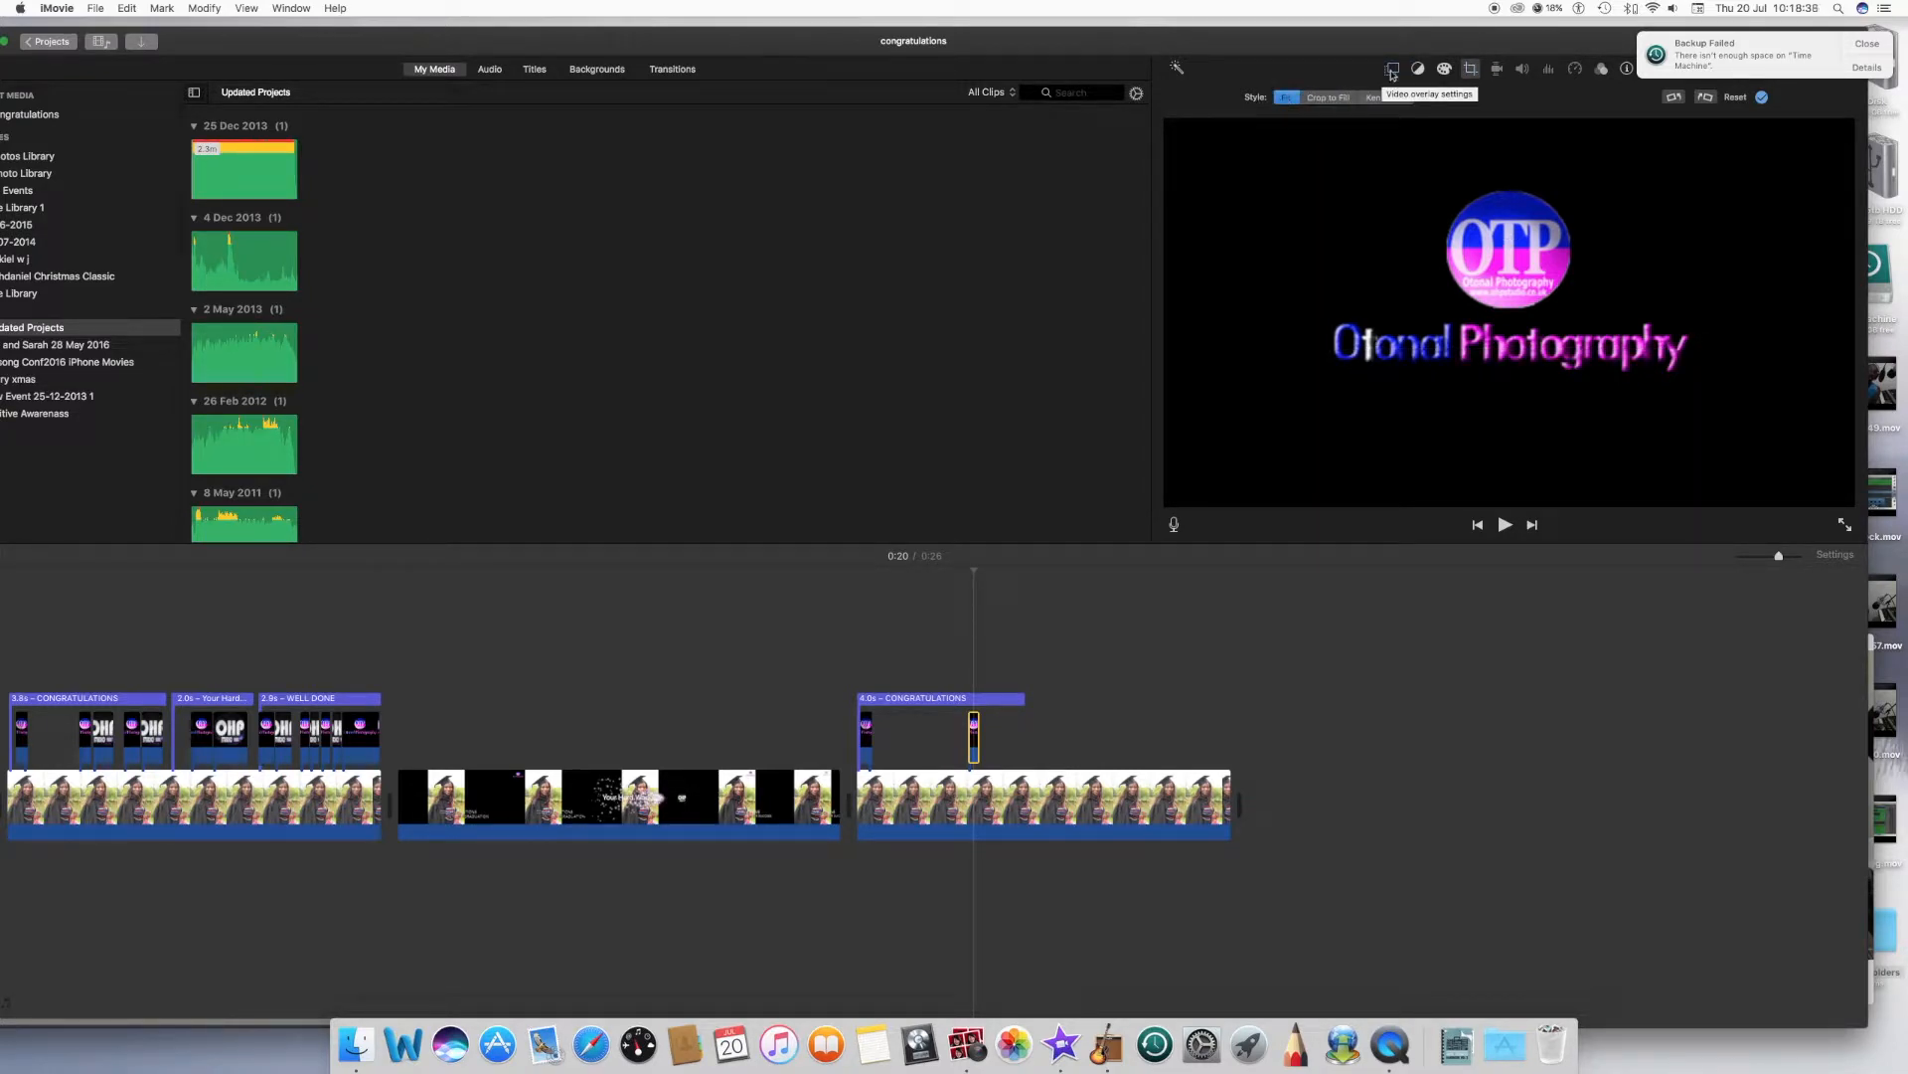
- Try Green/Blue Screen on the copied logo overlay, restore Picture in Picture, and place the logo in the black area at the photo's upper left
{"action": "left_click", "coordinate": [1393, 72]}
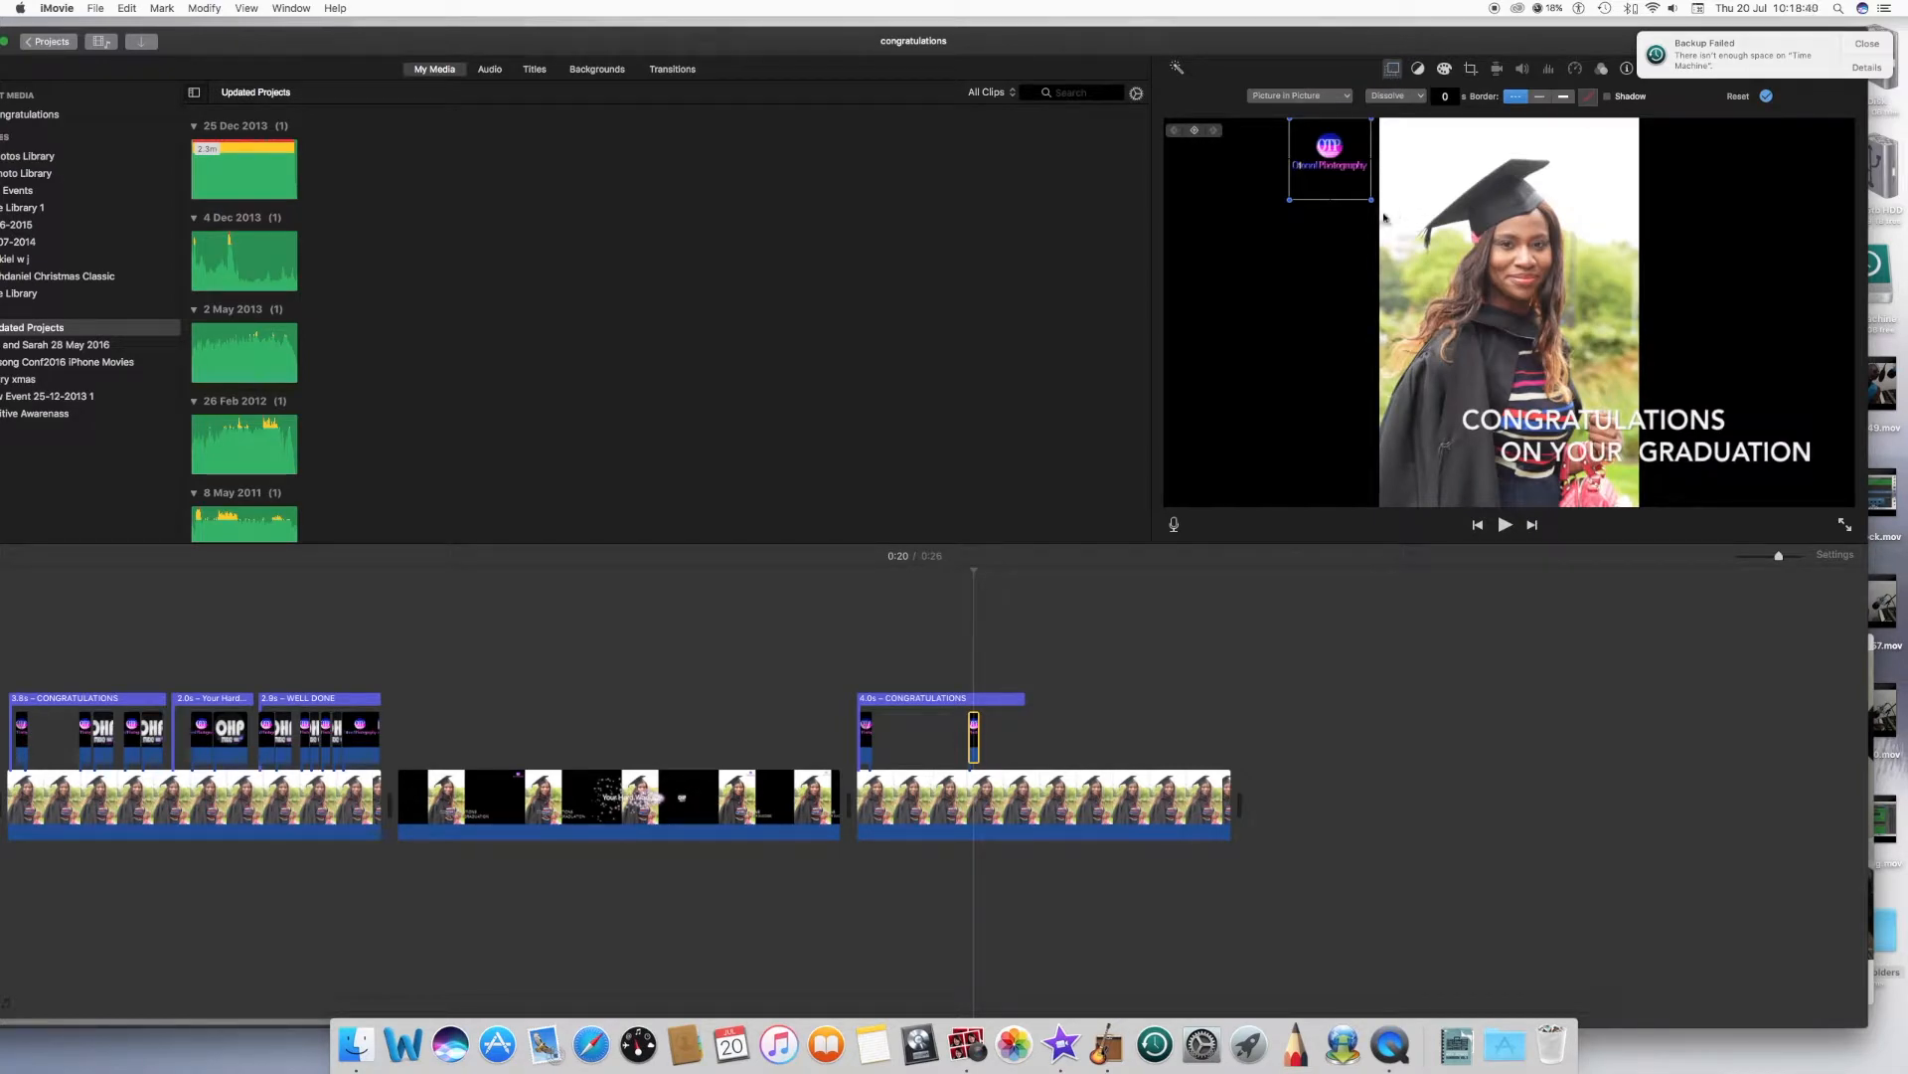
{"action": "left_click", "coordinate": [1350, 97]}
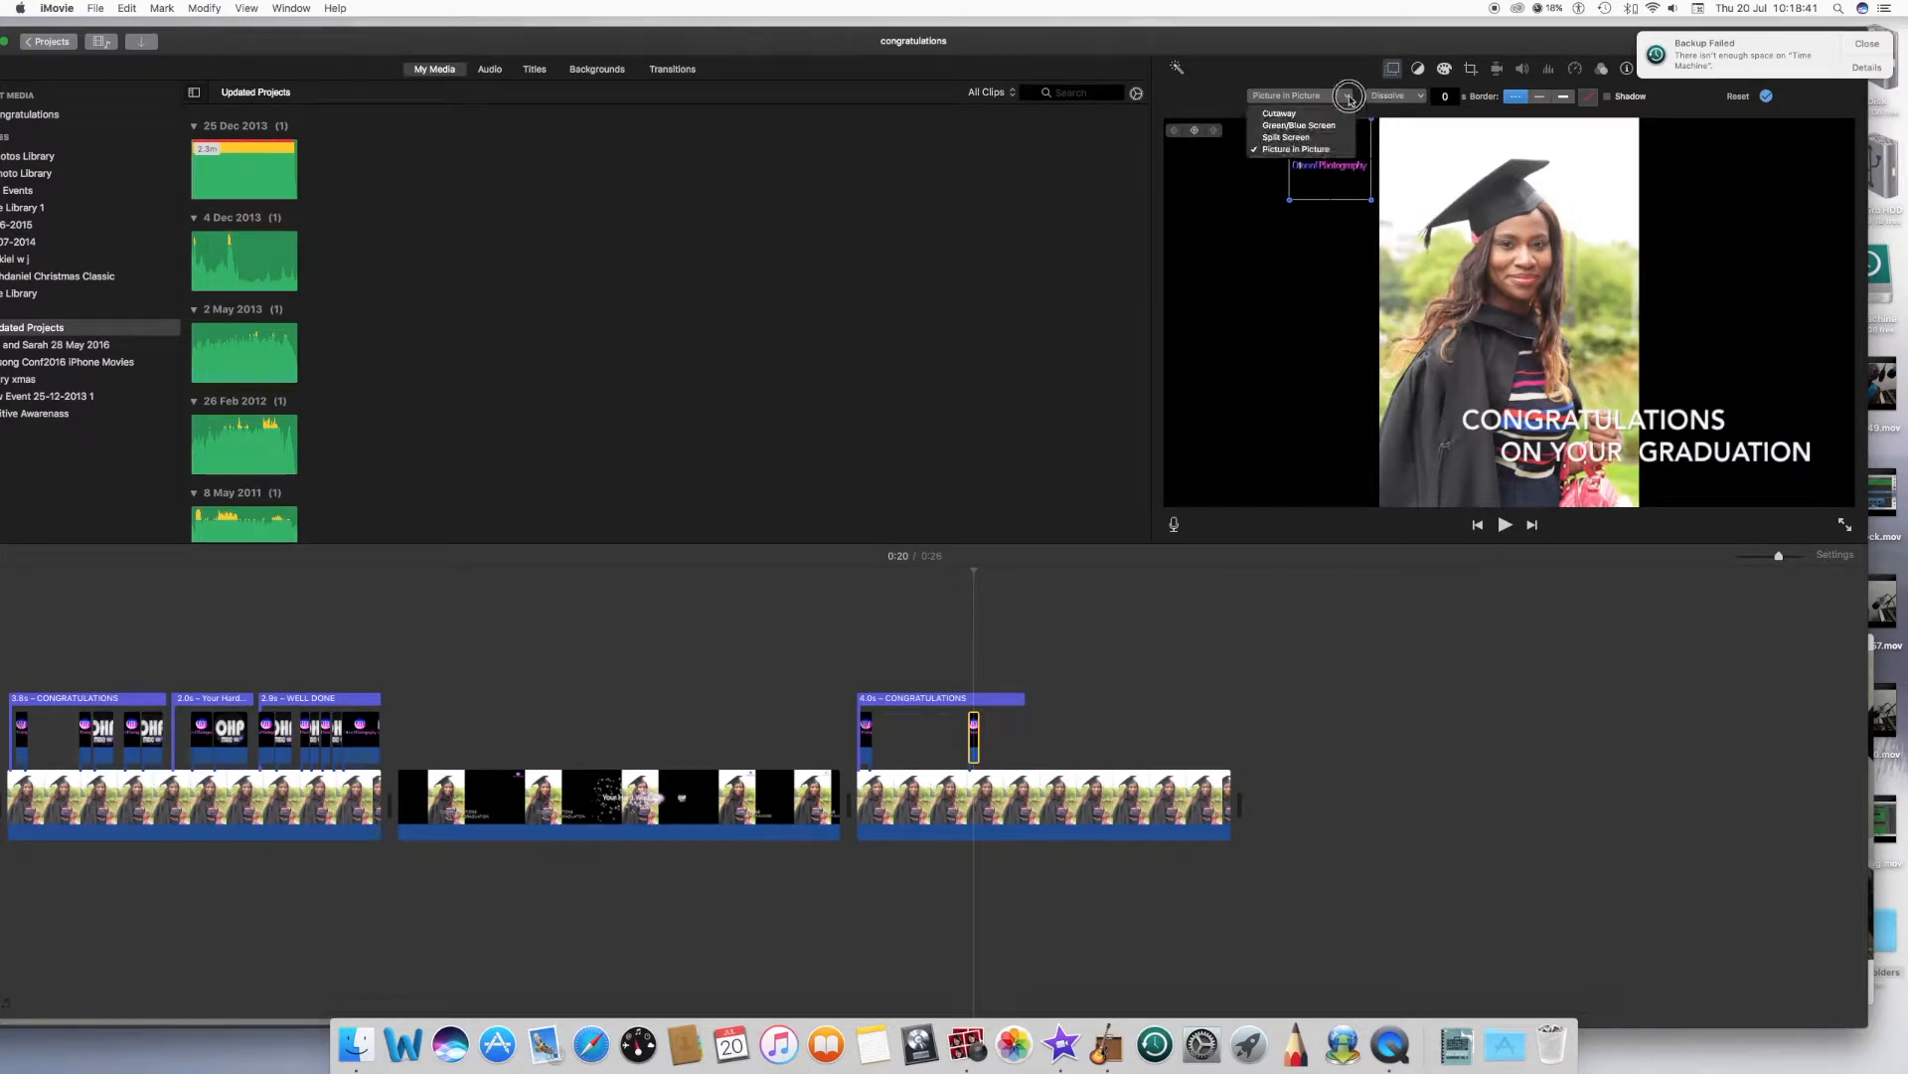
{"action": "left_click", "coordinate": [1303, 125]}
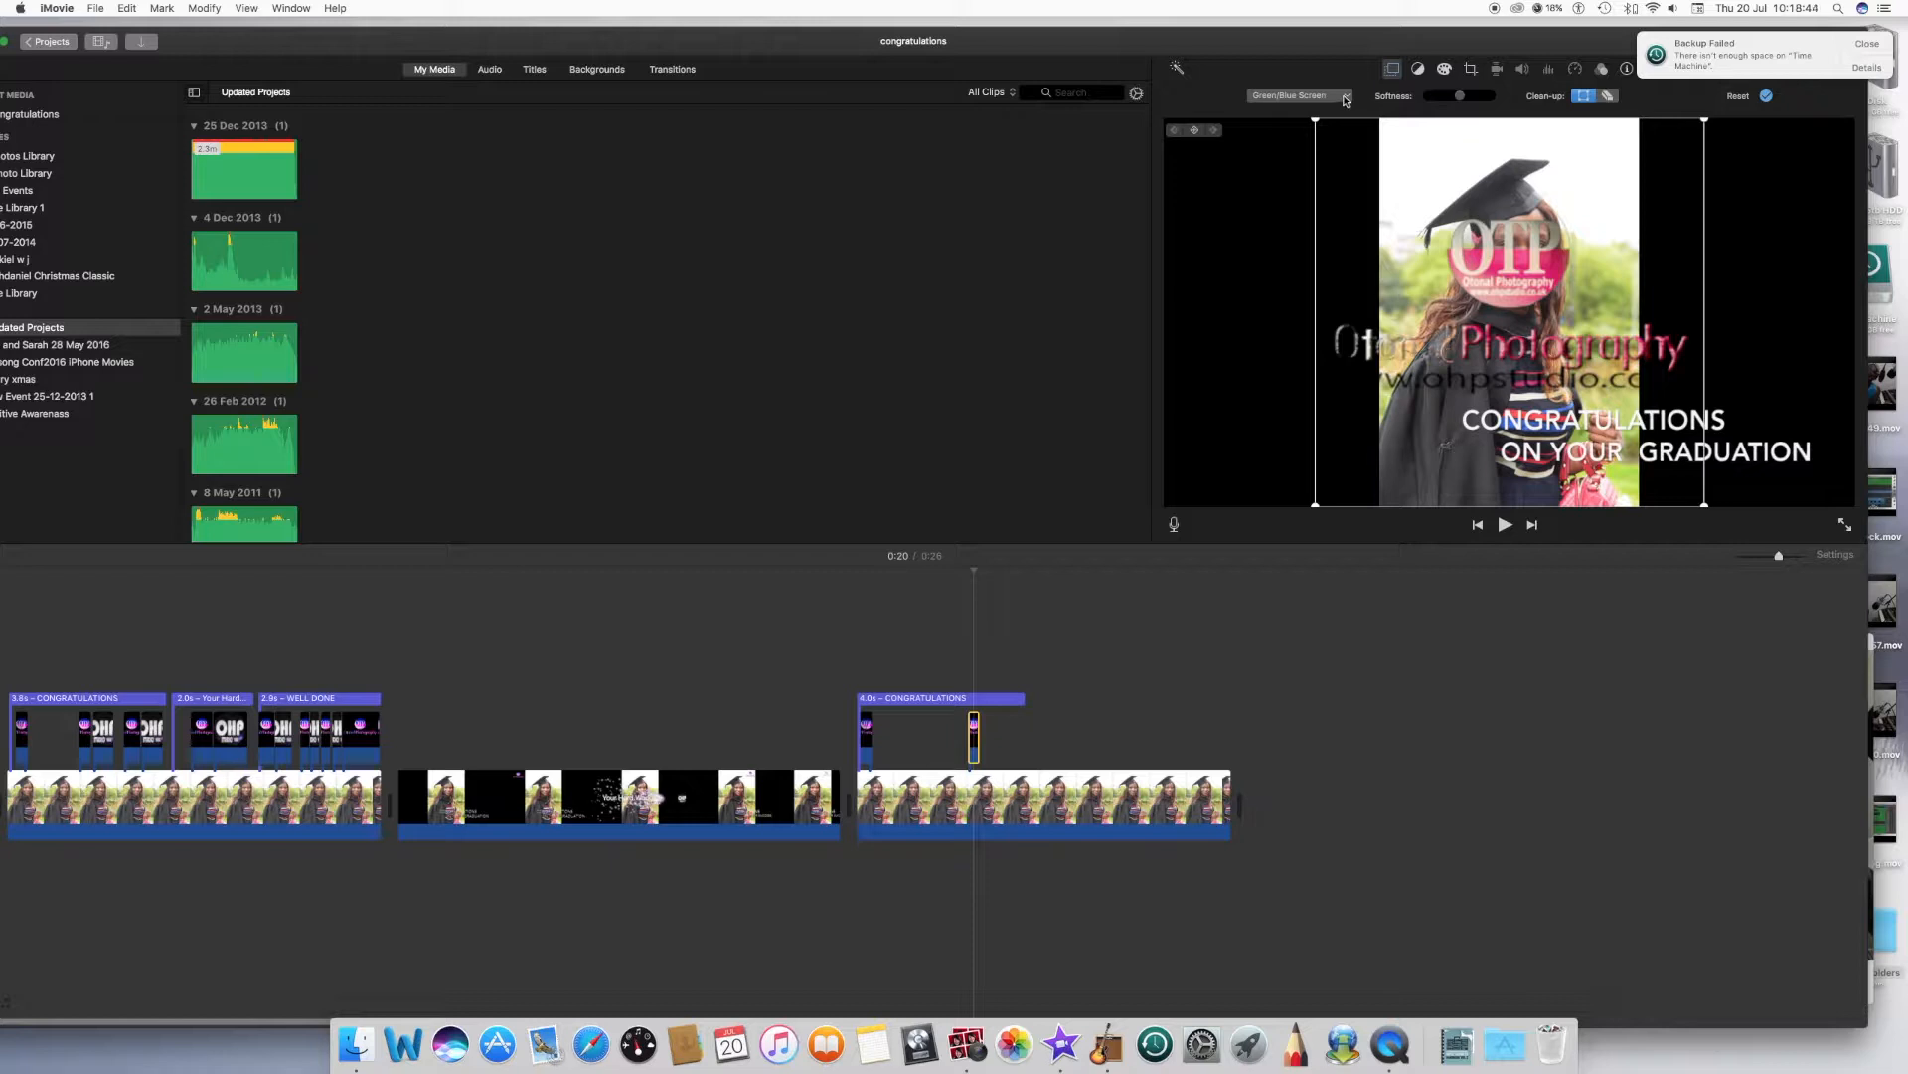
{"action": "left_click", "coordinate": [1346, 96]}
{"action": "left_click", "coordinate": [1329, 154]}
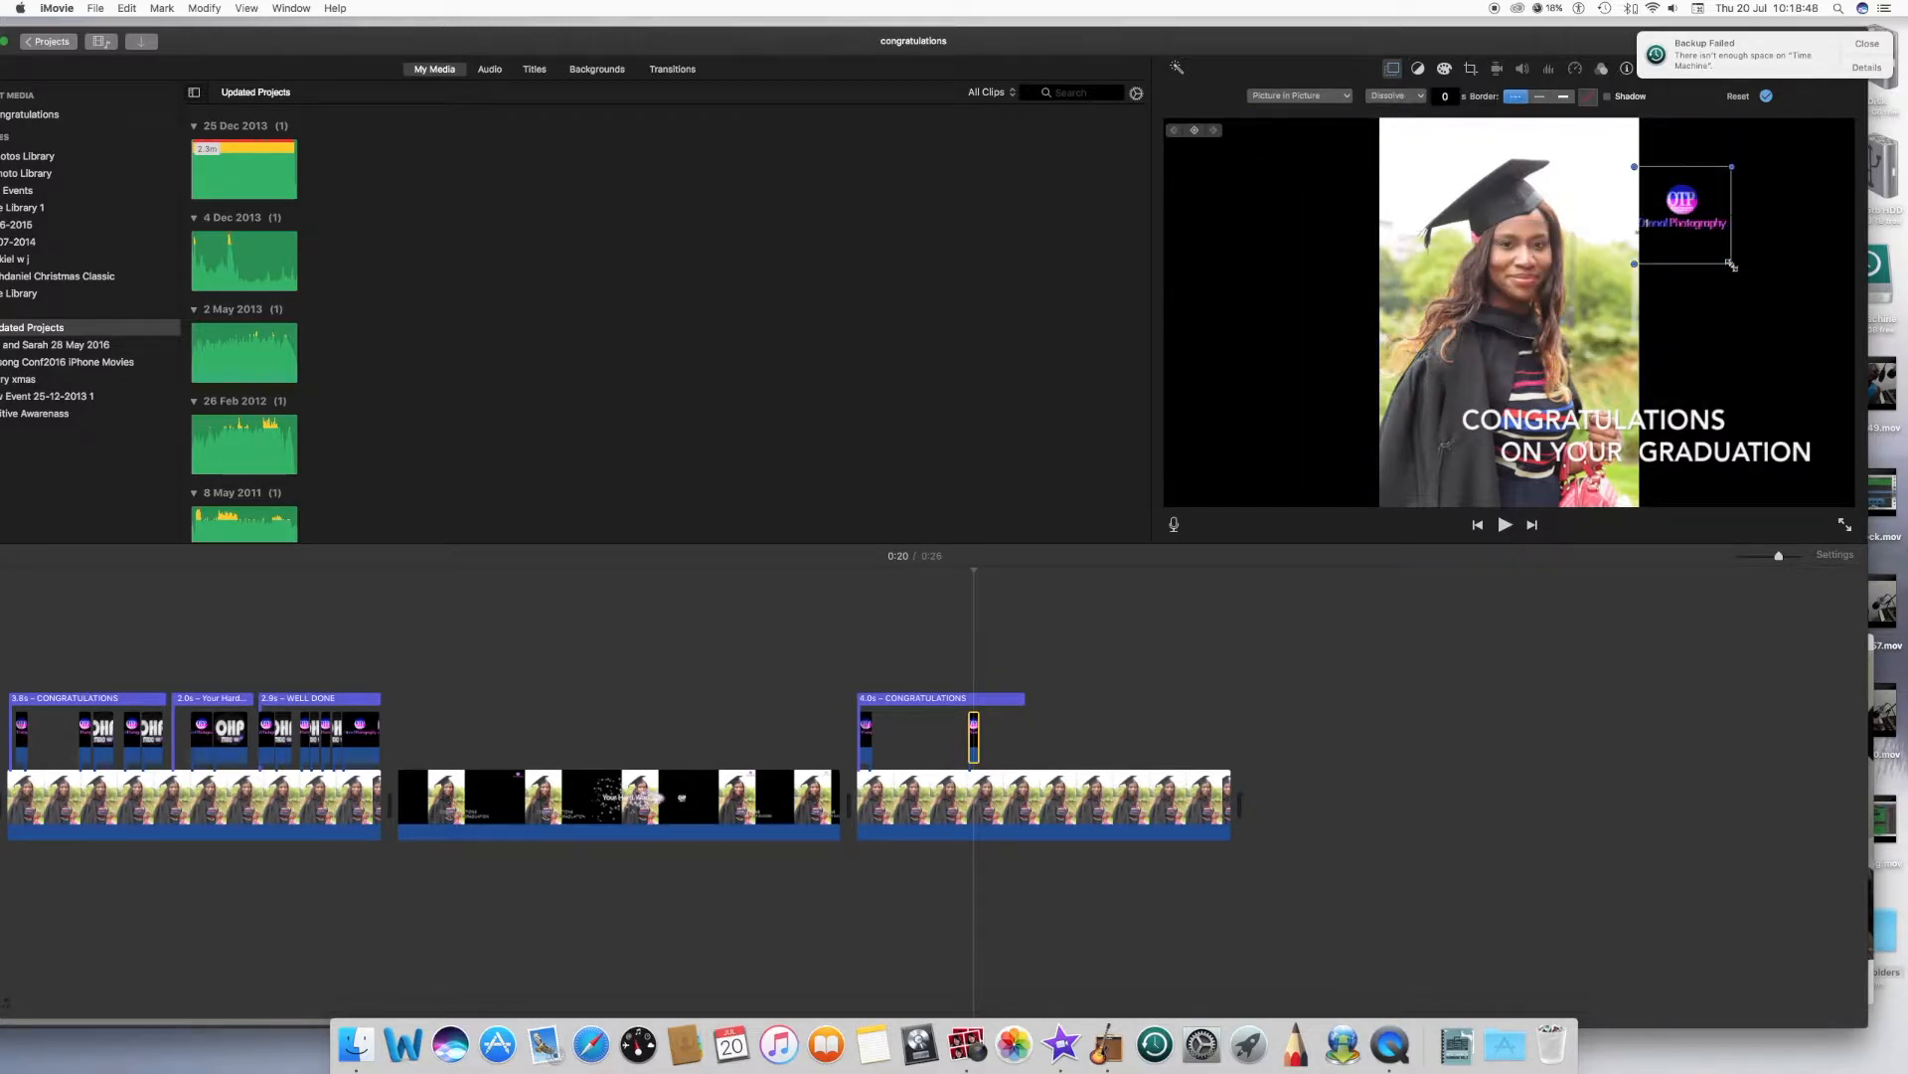
{"action": "left_click_drag", "start_coordinate": [1694, 209], "coordinate": [1351, 204]}
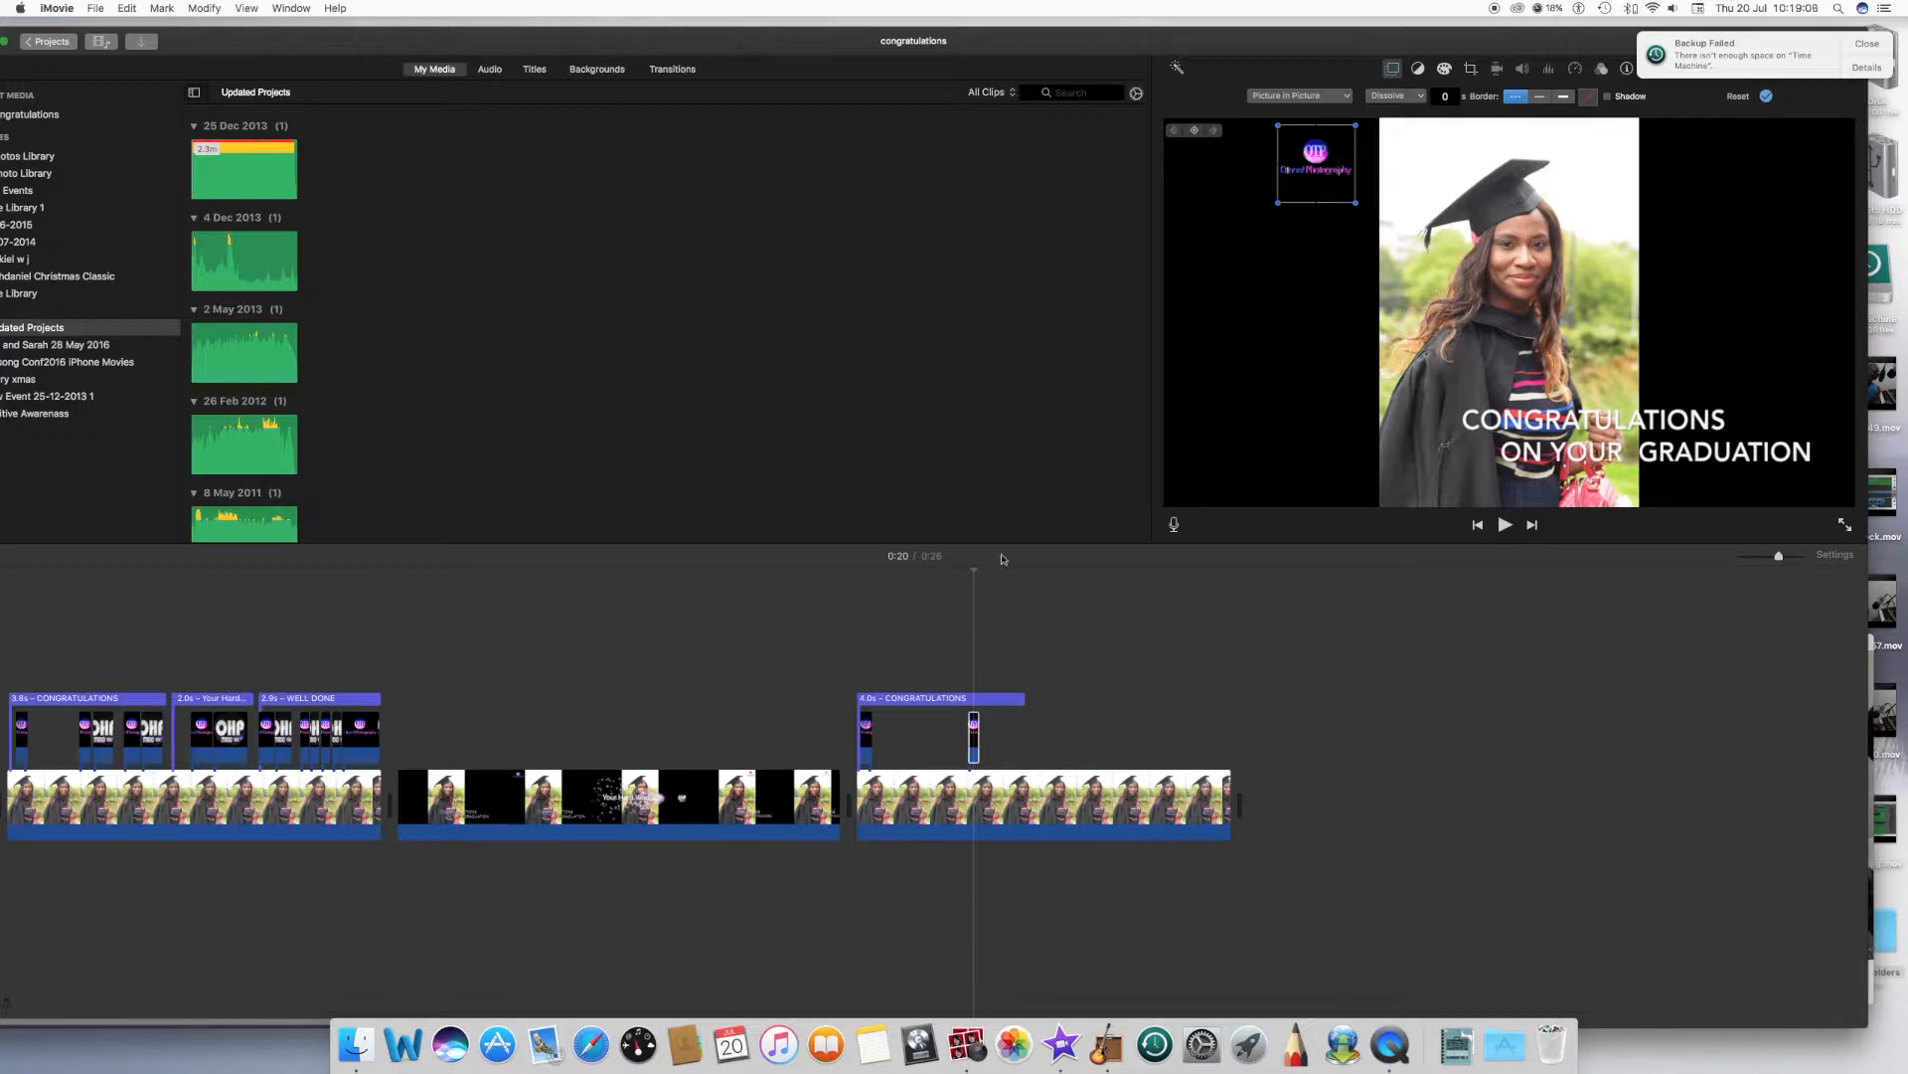
- Lengthen the copied logo overlay slightly in the timeline and preview it
{"action": "left_click", "coordinate": [978, 742]}
{"action": "mouse_move", "coordinate": [977, 742]}
{"action": "left_mouse_down"}
{"action": "mouse_move", "coordinate": [1016, 742]}
{"action": "mouse_move", "coordinate": [994, 740]}
{"action": "left_mouse_up"}
{"action": "key", "text": "space"}
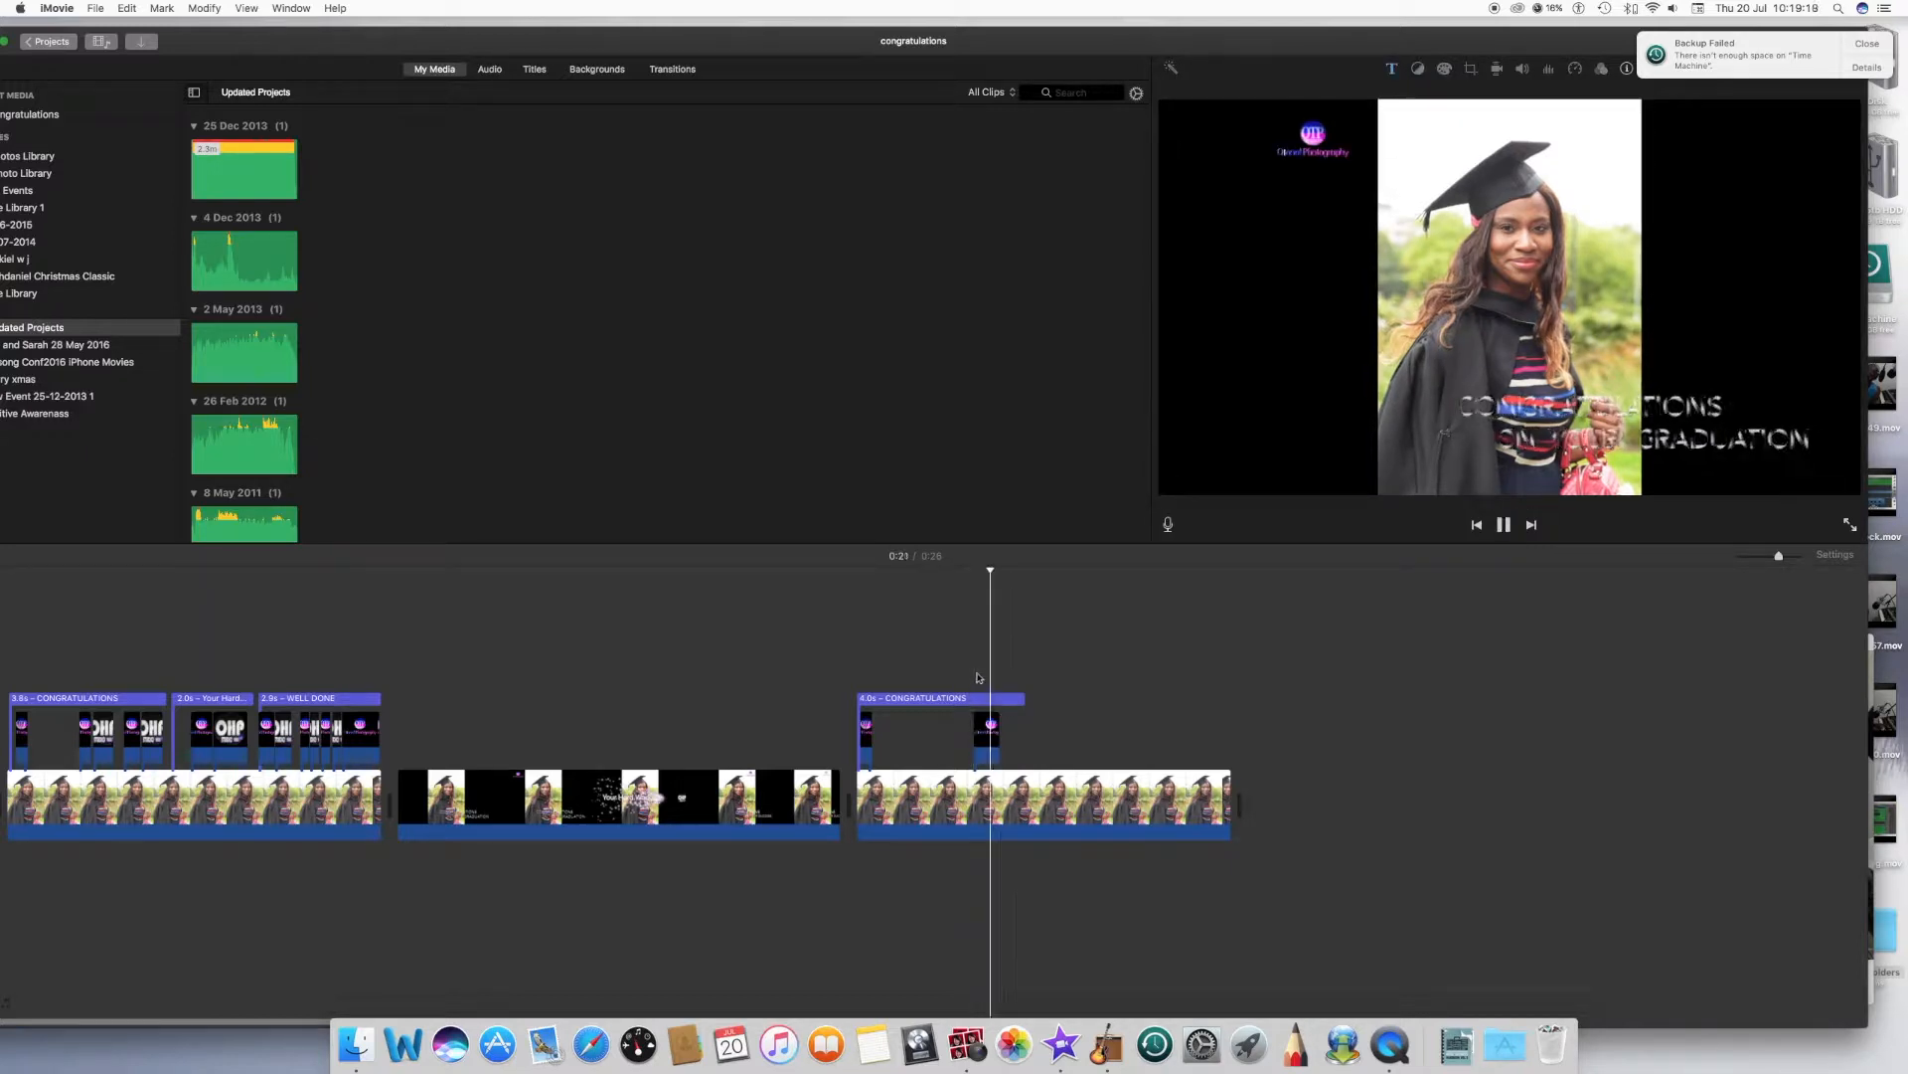
- Stretch the copied logo overlay well past the end of the CONGRATULATIONS title, preview it, and trim it back to a brief flash
{"action": "left_click", "coordinate": [1001, 755]}
{"action": "left_click_drag", "start_coordinate": [997, 753], "coordinate": [1120, 753]}
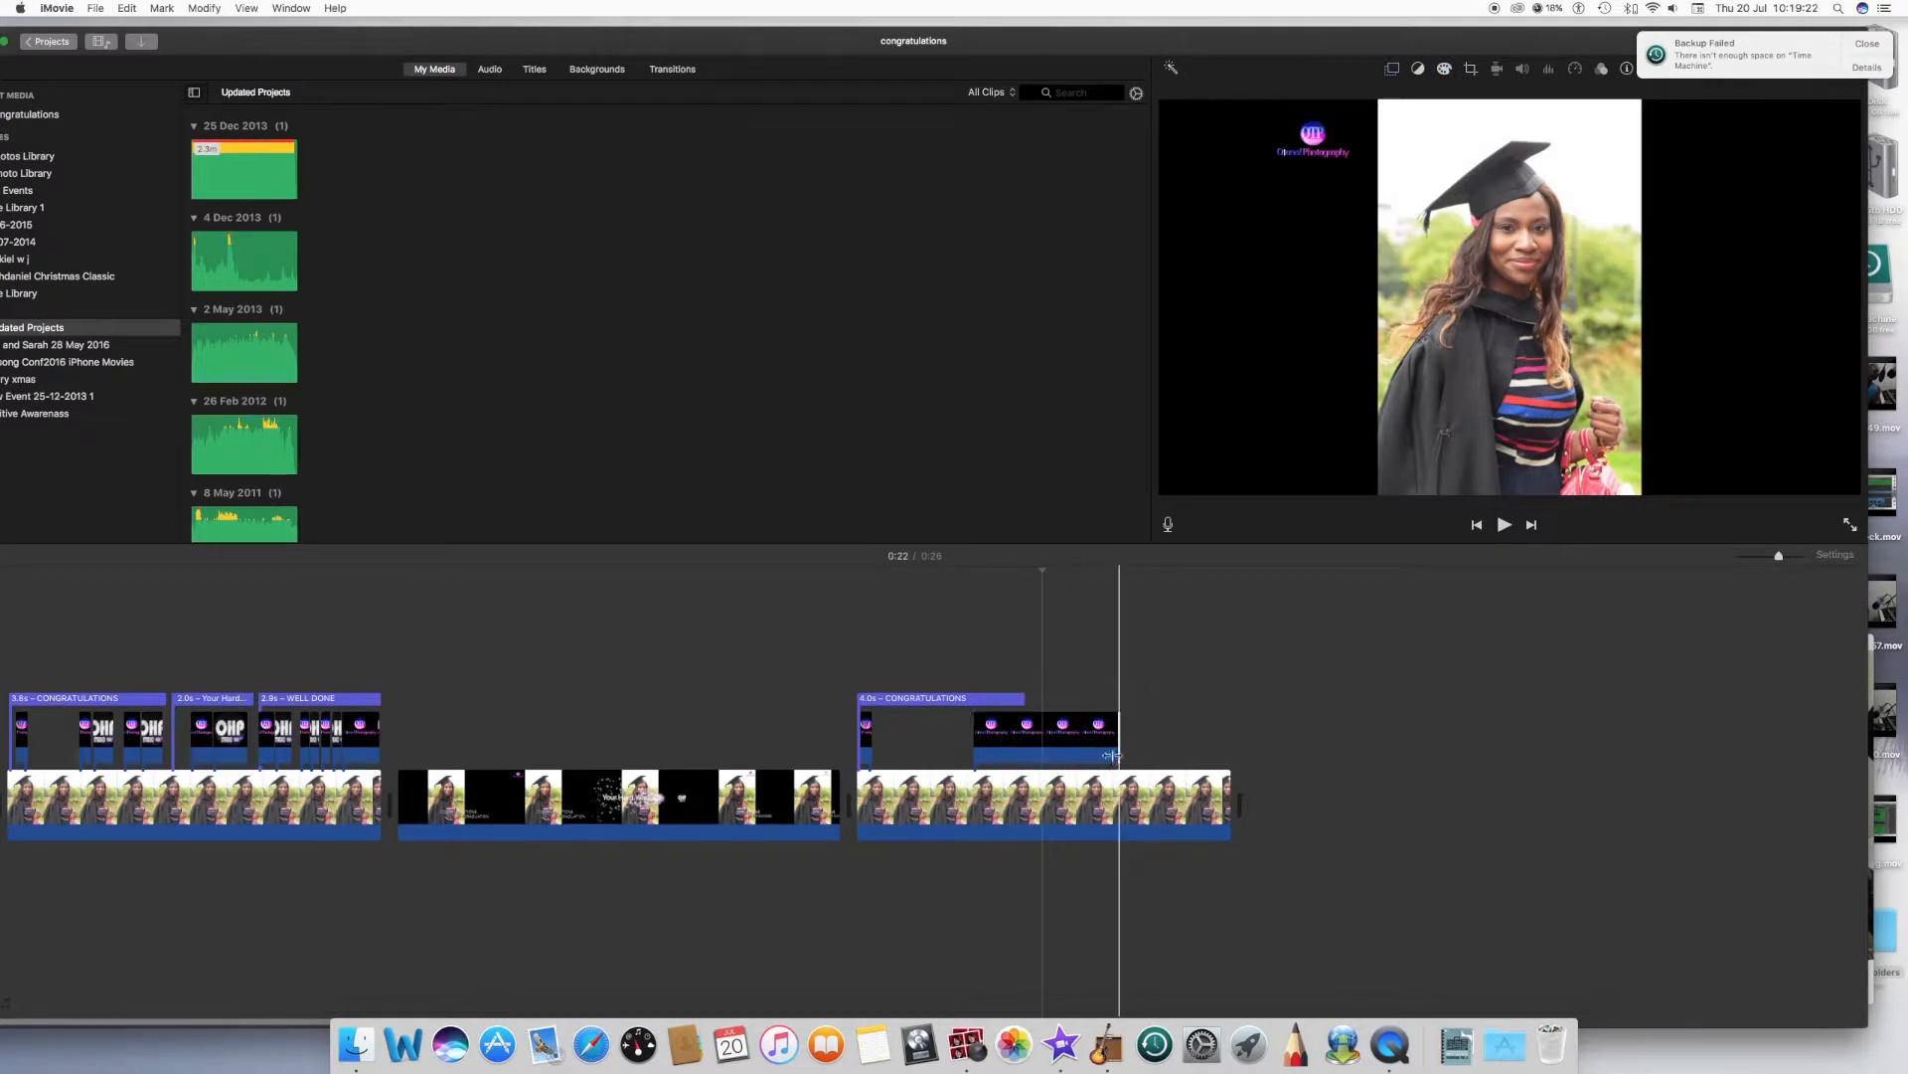
{"action": "key", "text": "space"}
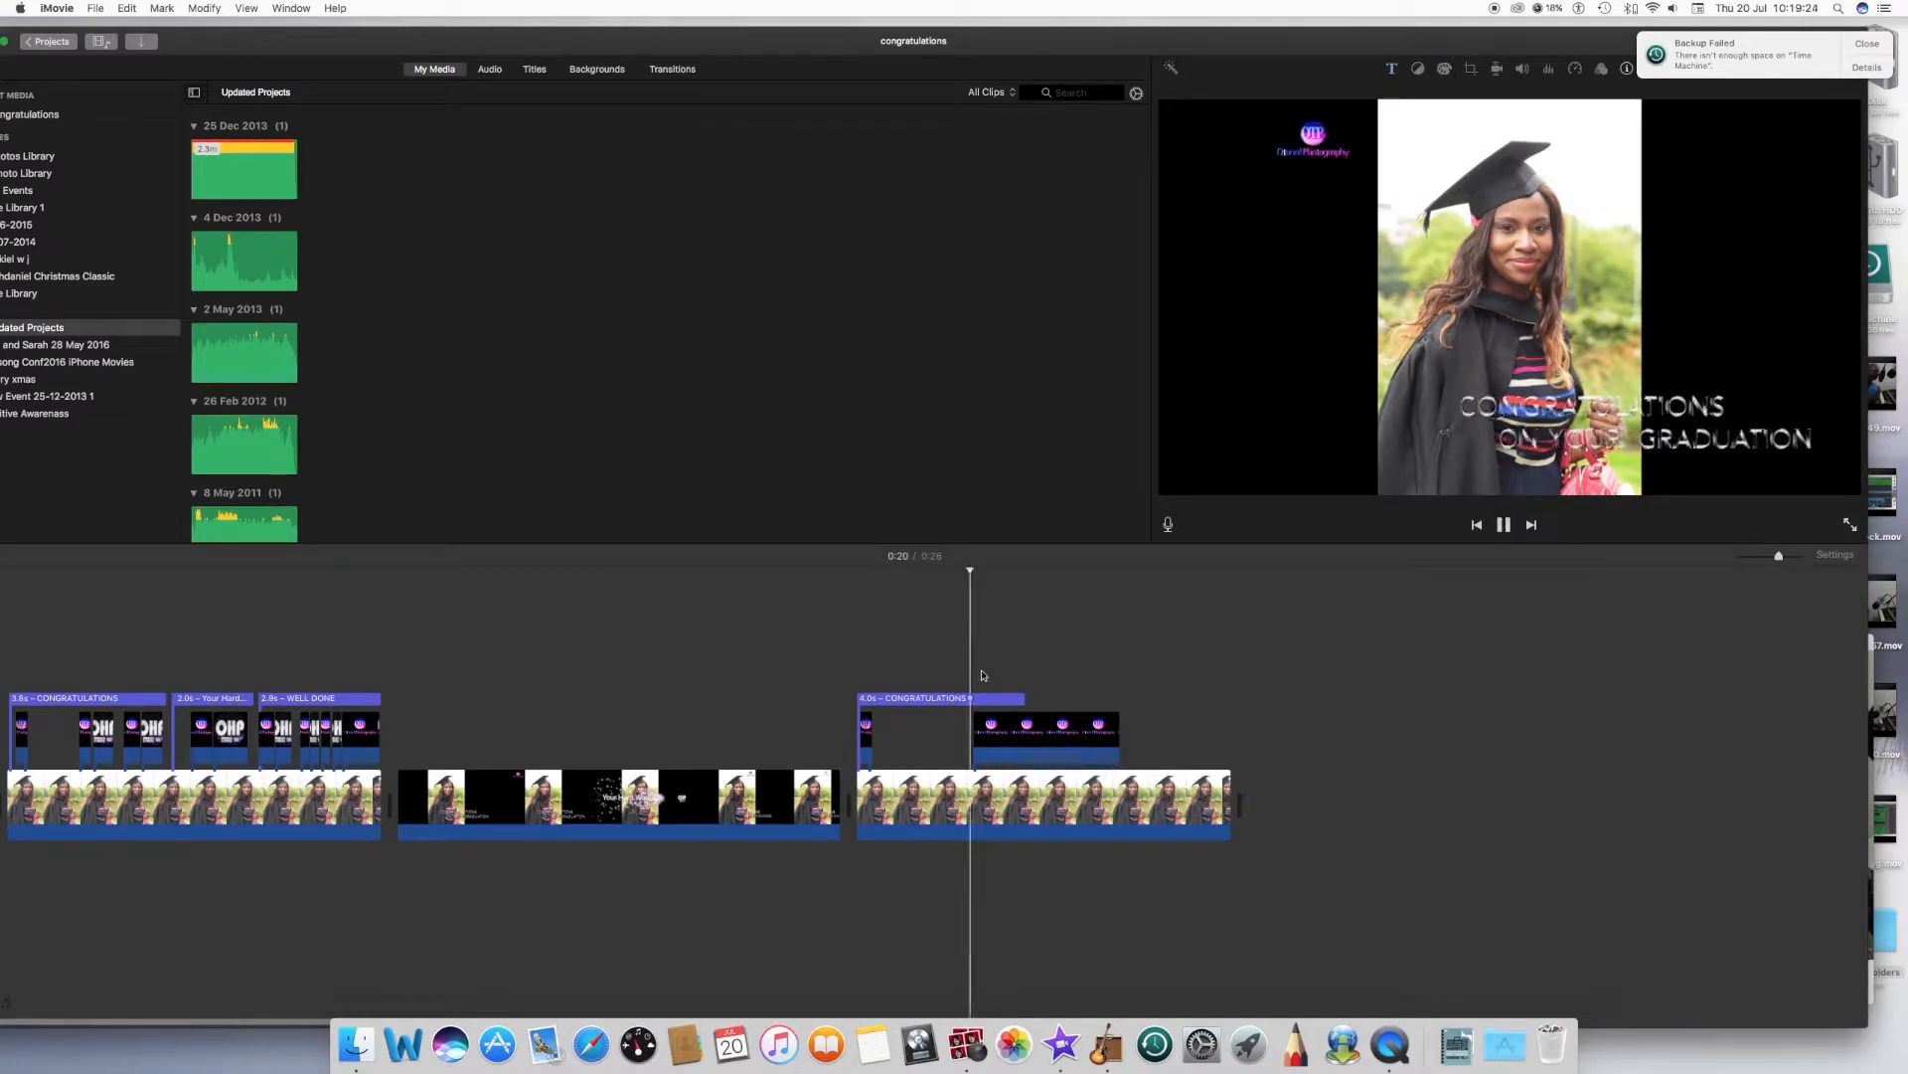
{"action": "key", "text": "space"}
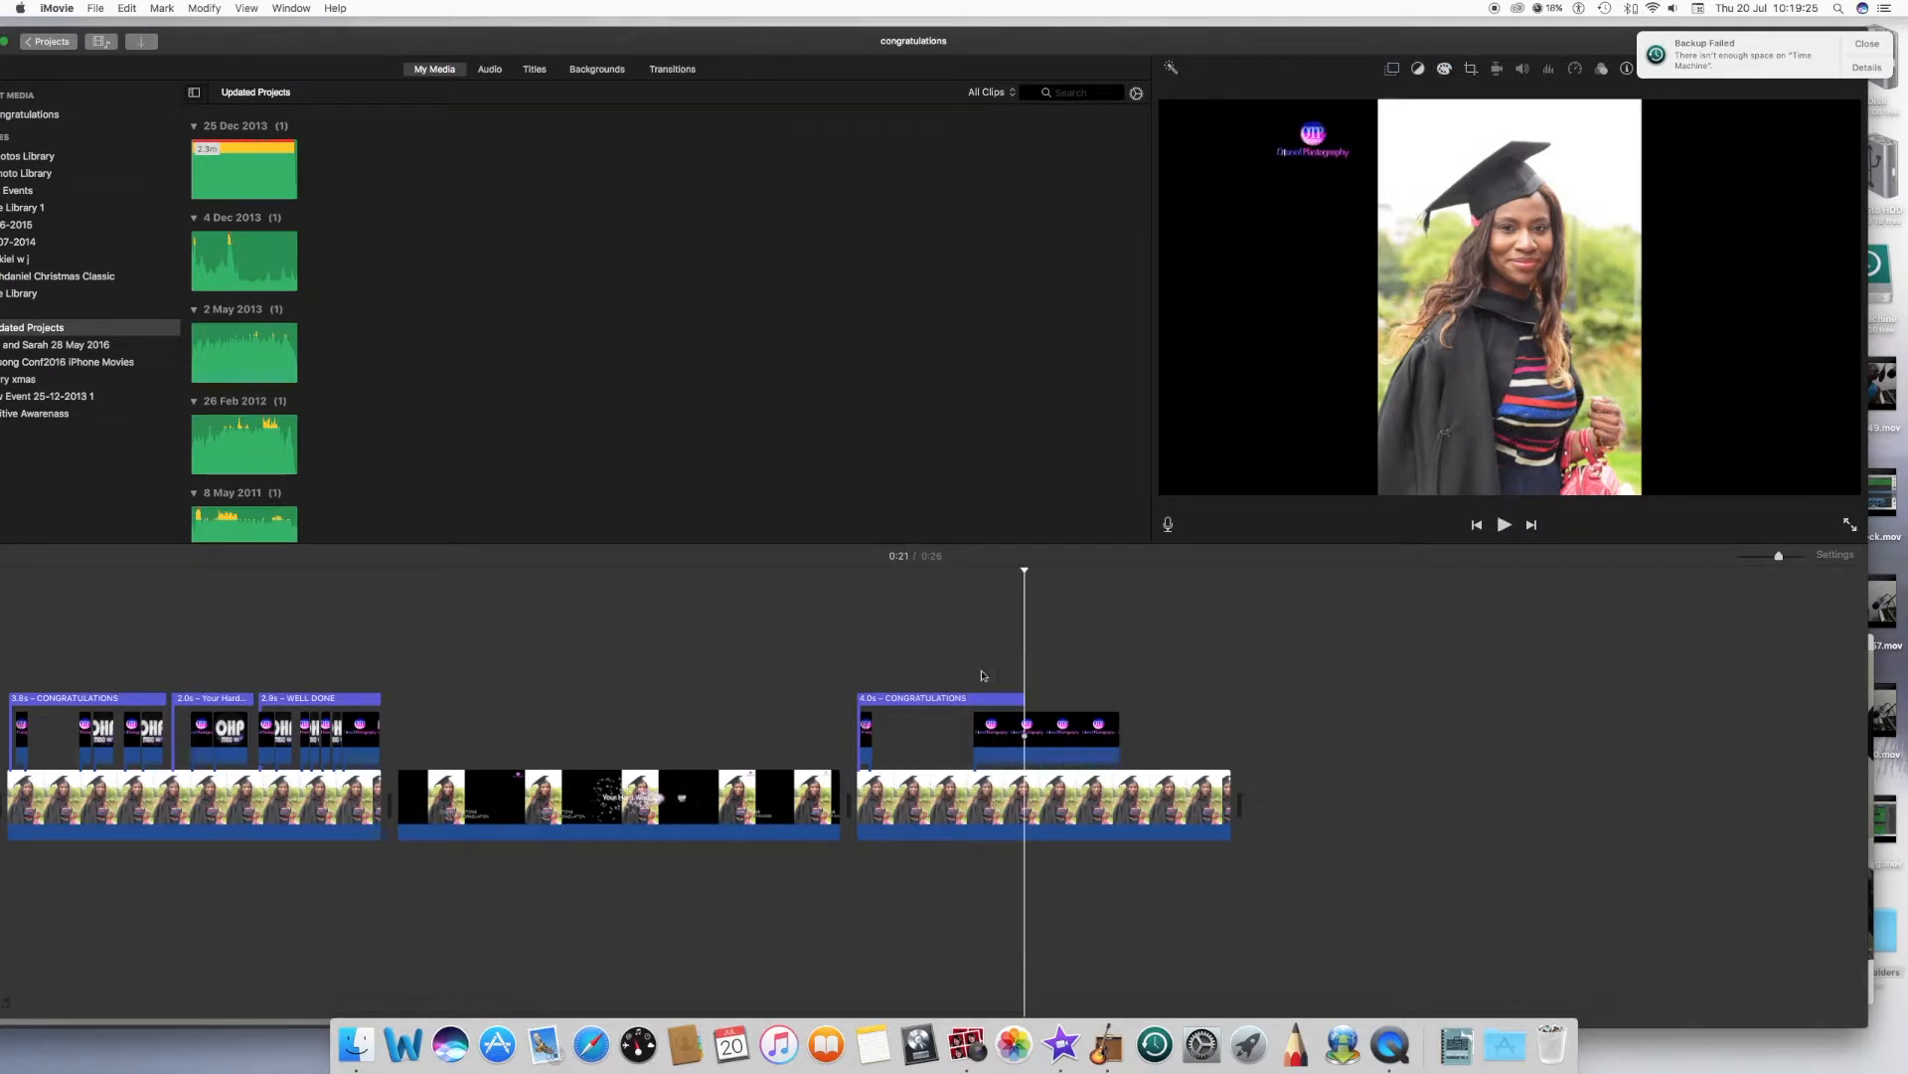
{"action": "key", "text": "space"}
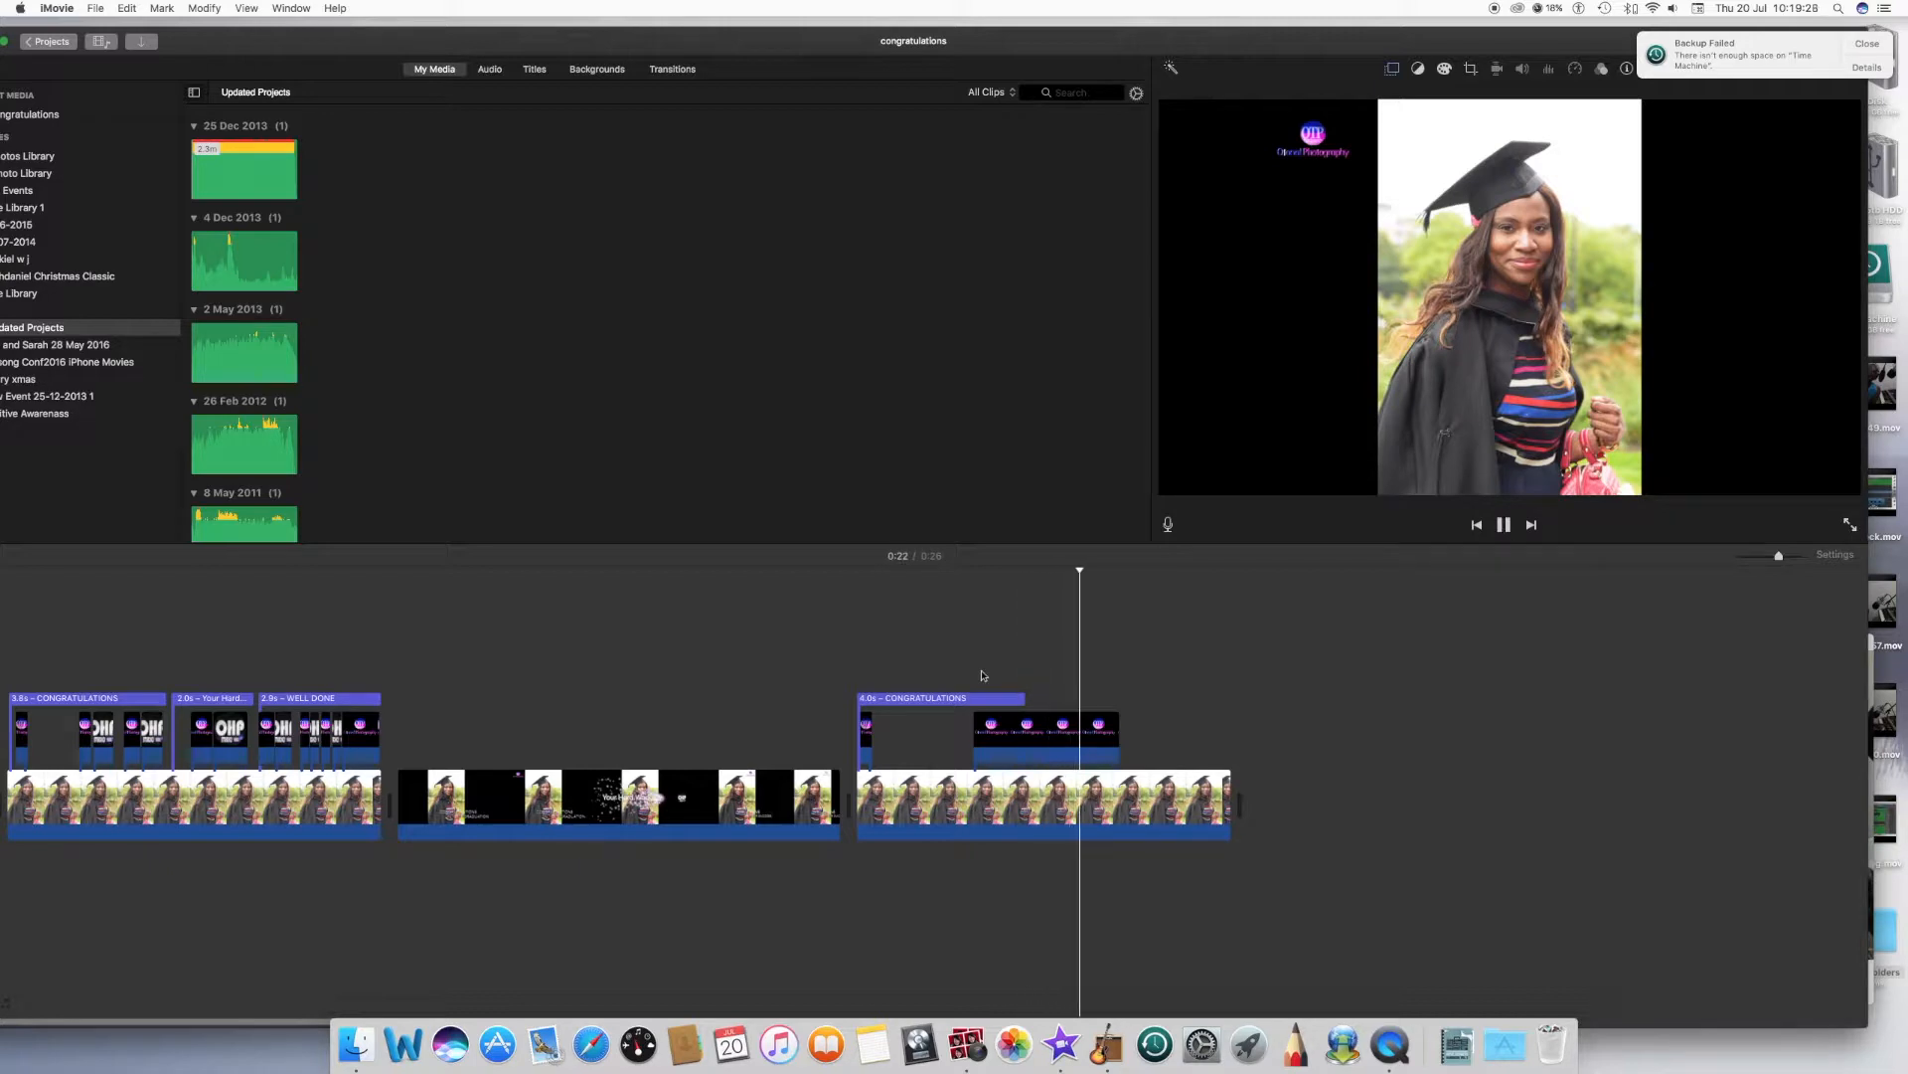
{"action": "left_click_drag", "start_coordinate": [1120, 752], "coordinate": [991, 751]}
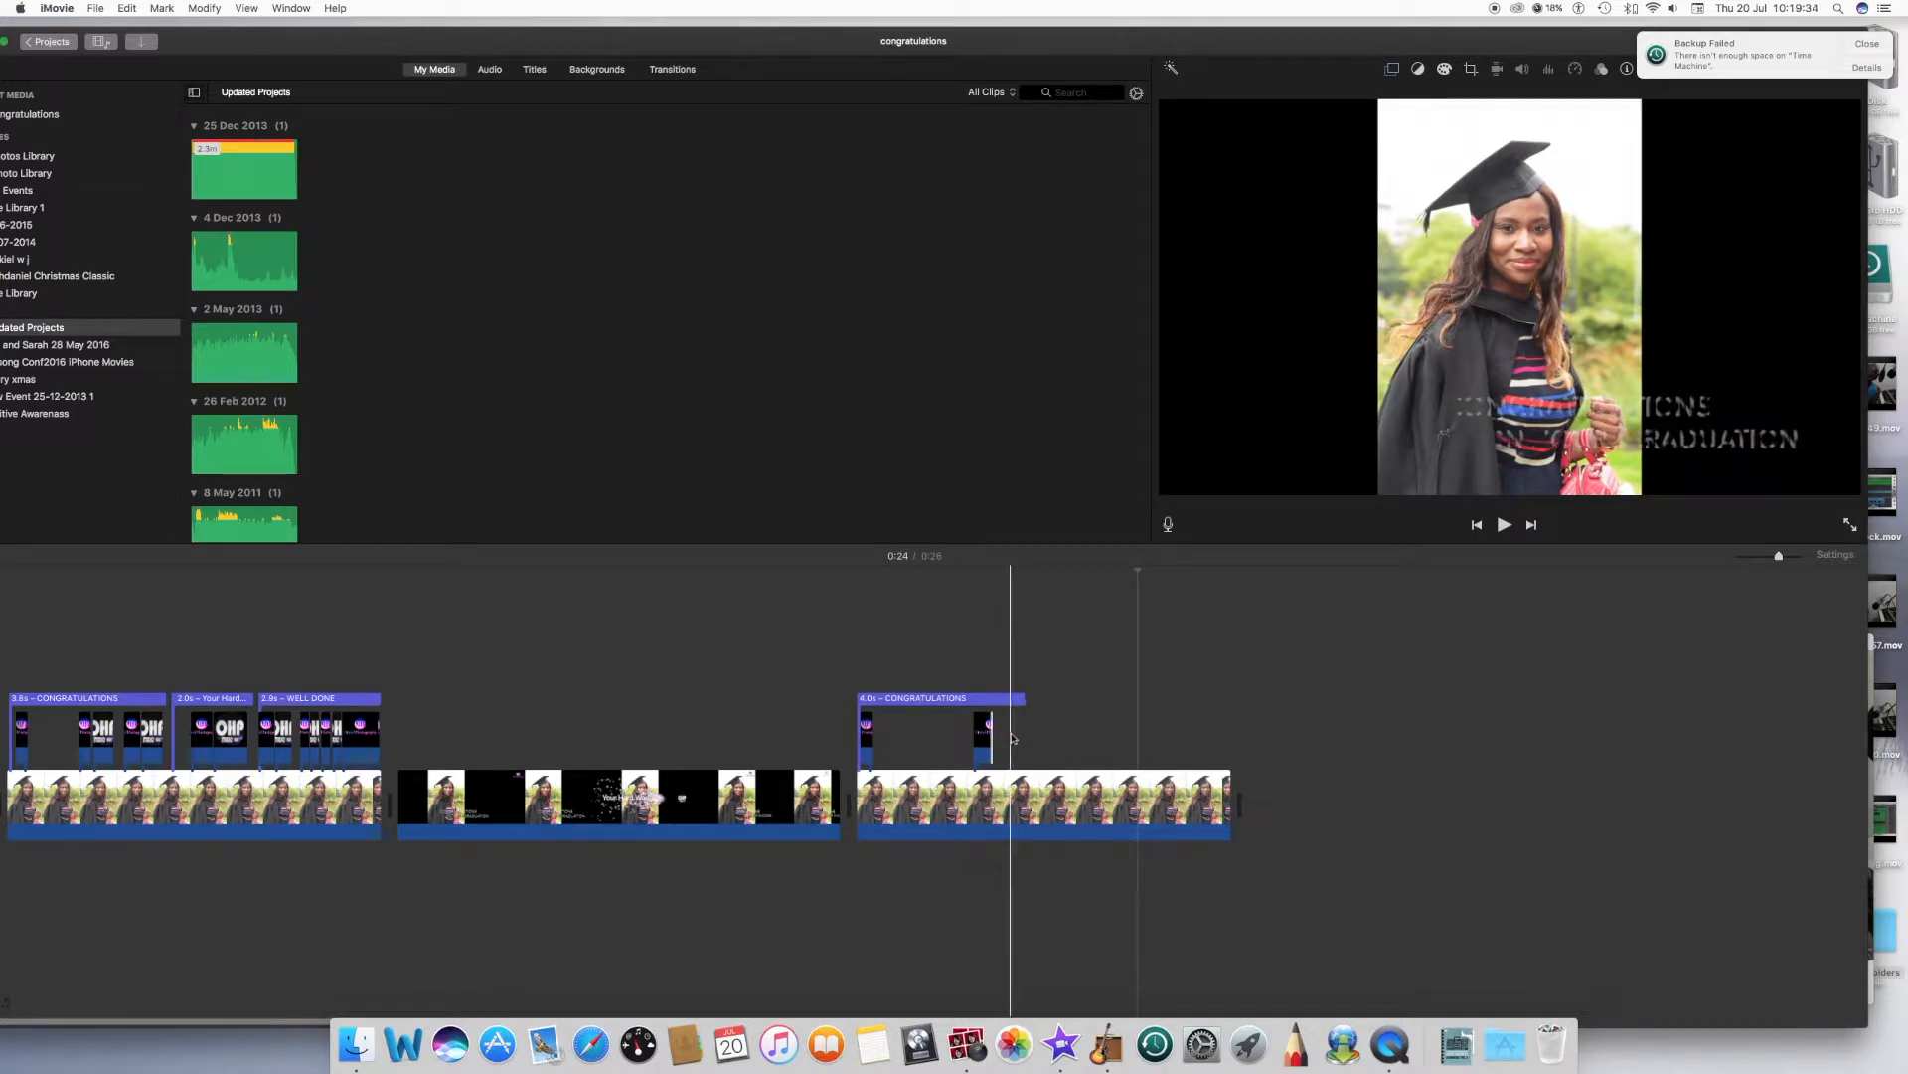
- Delete the last photo clip together with its CONGRATULATIONS title and both logo overlays
{"action": "scroll", "coordinate": [994, 755], "scroll_direction": "right", "scroll_amount": 1}
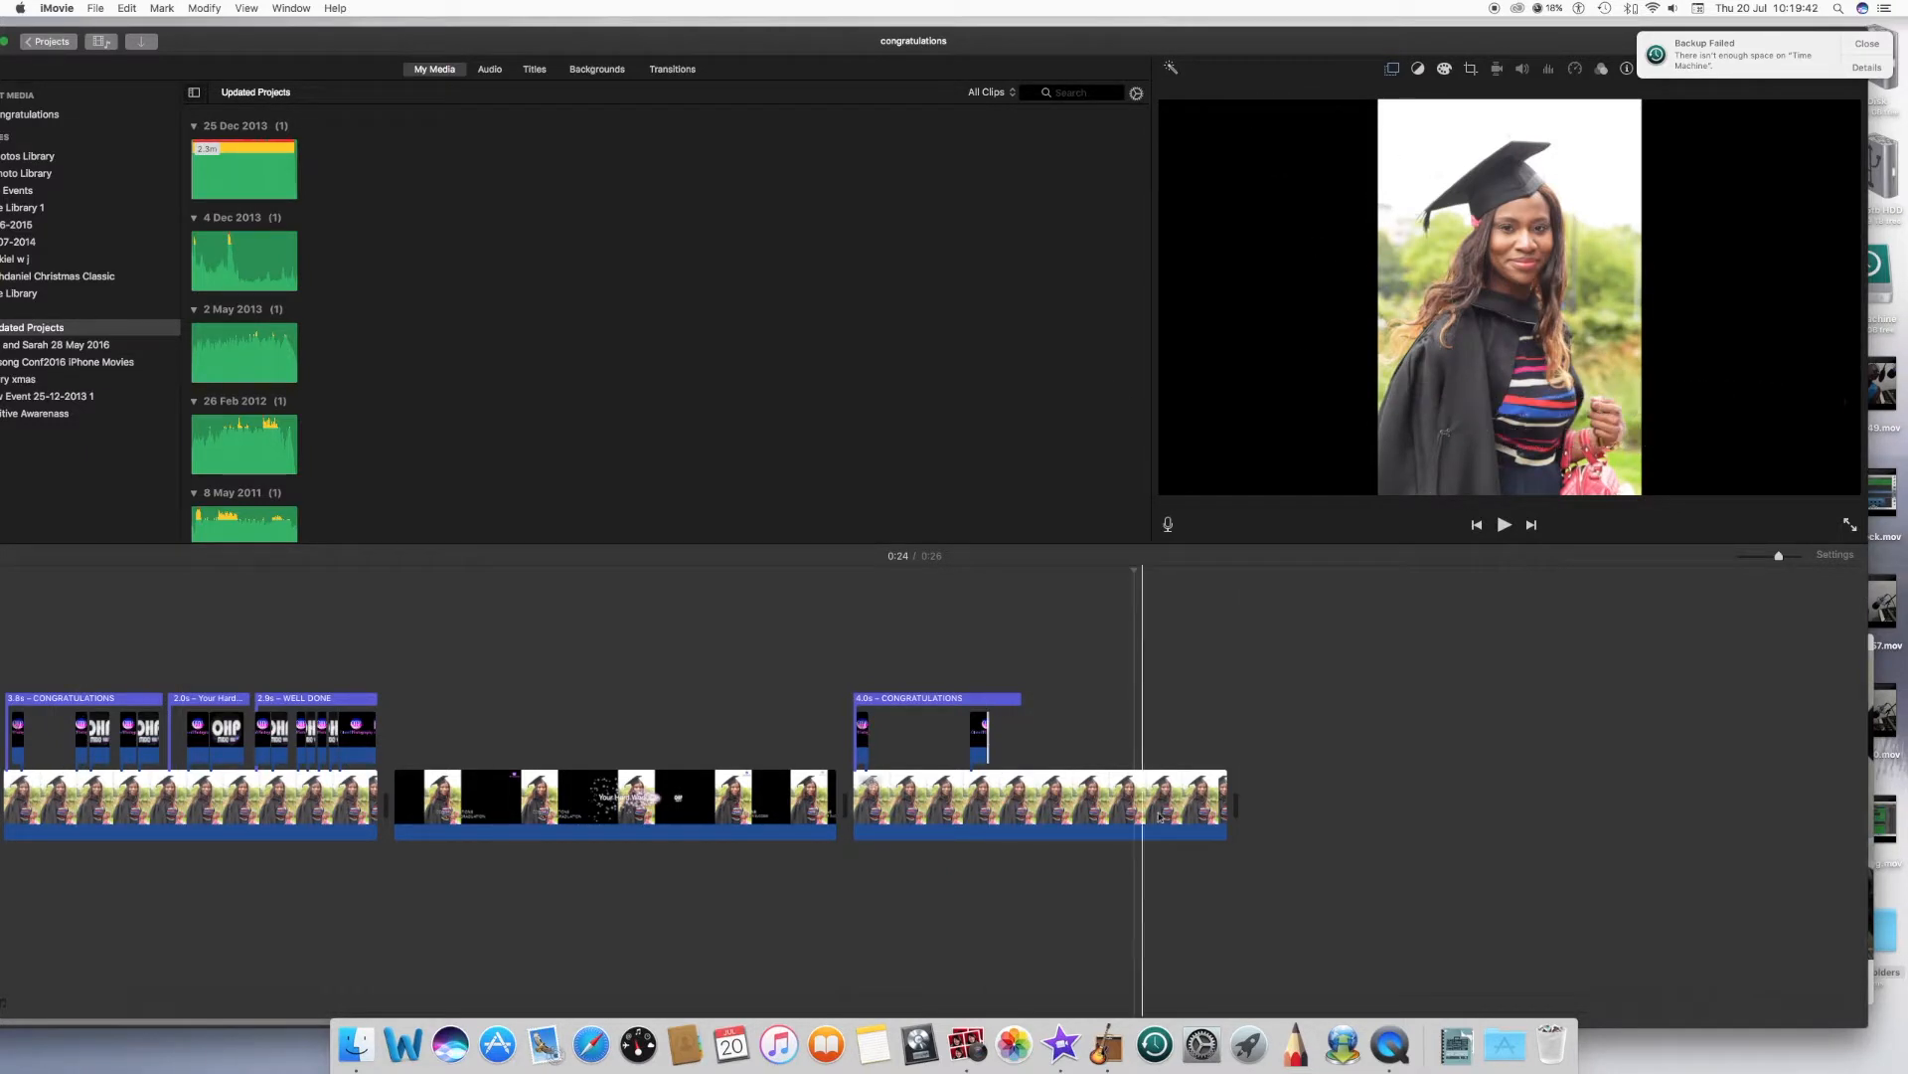
{"action": "left_click_drag", "start_coordinate": [1264, 840], "coordinate": [841, 646]}
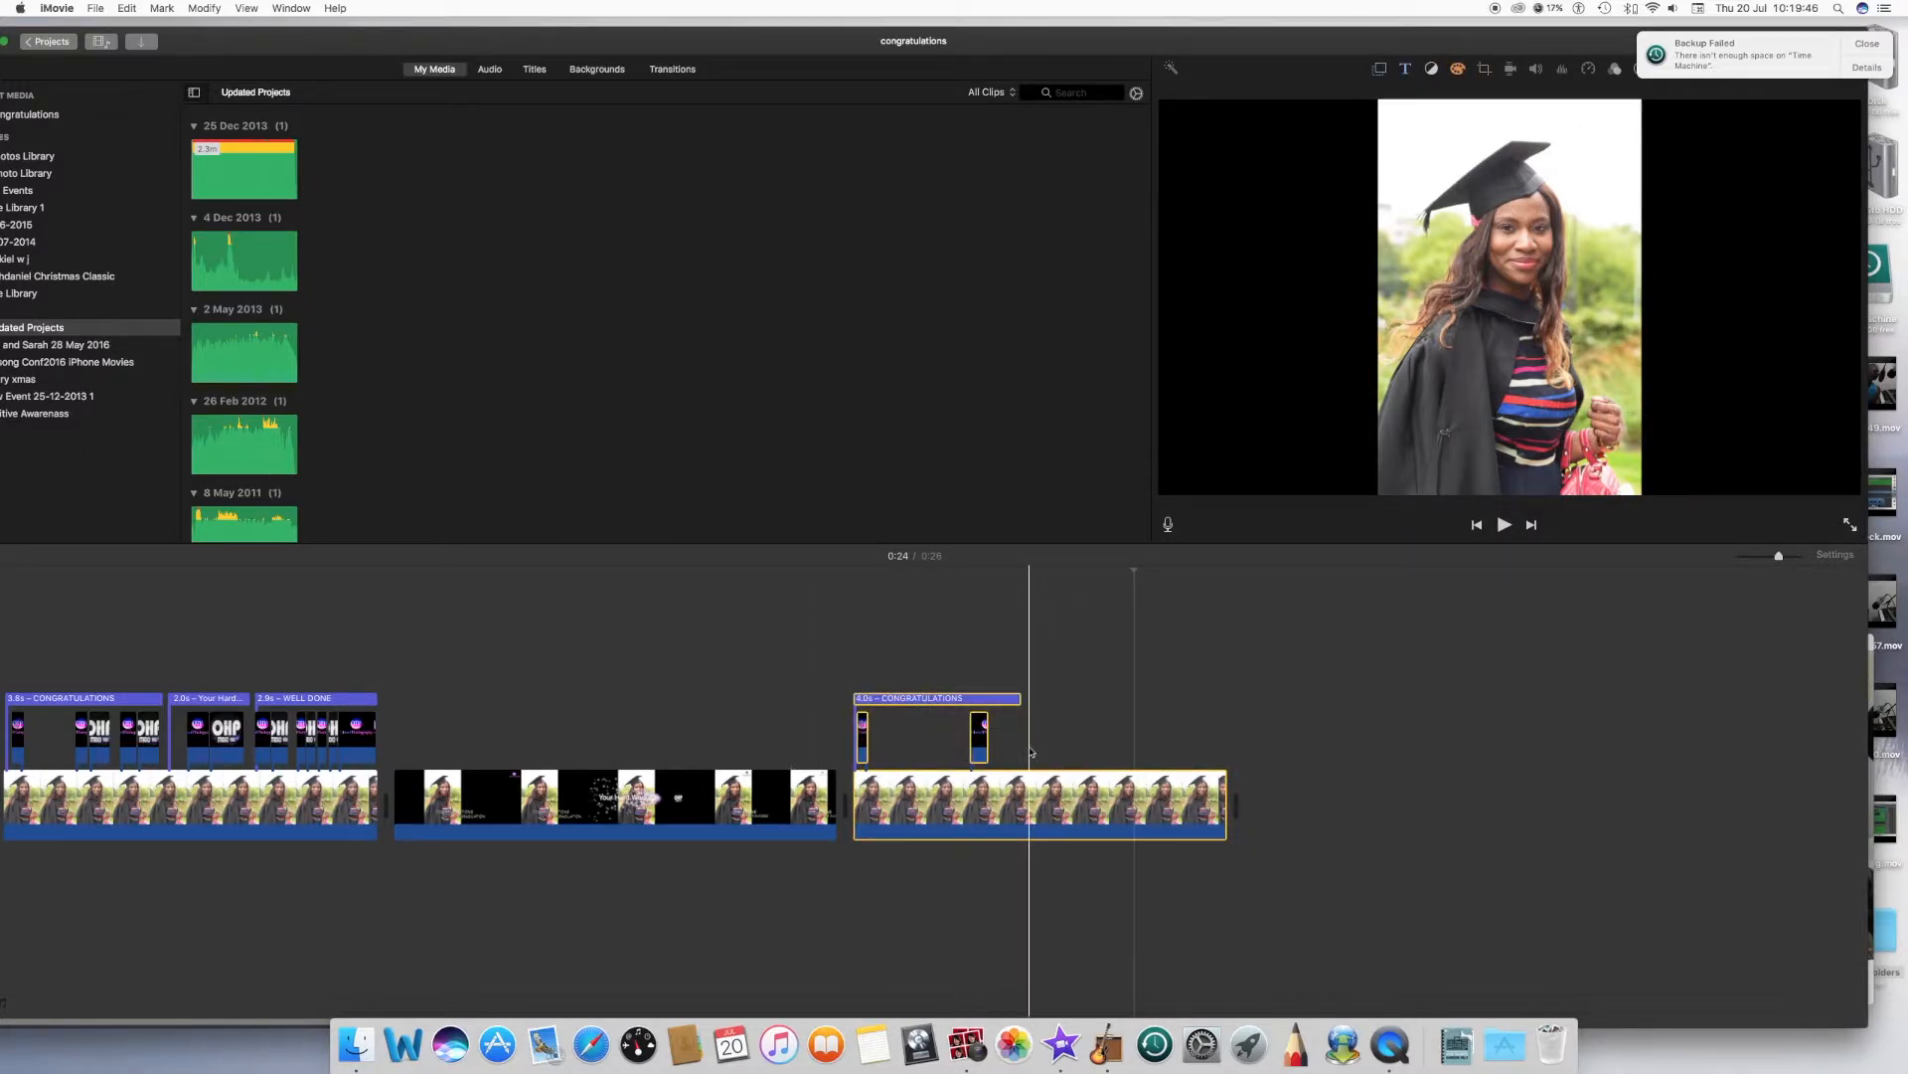
{"action": "key", "text": "Delete"}
- Play the project from the beginning and check the titles and logo overlays on the first photo clip
{"action": "left_click_drag", "start_coordinate": [209, 45], "coordinate": [306, 45]}
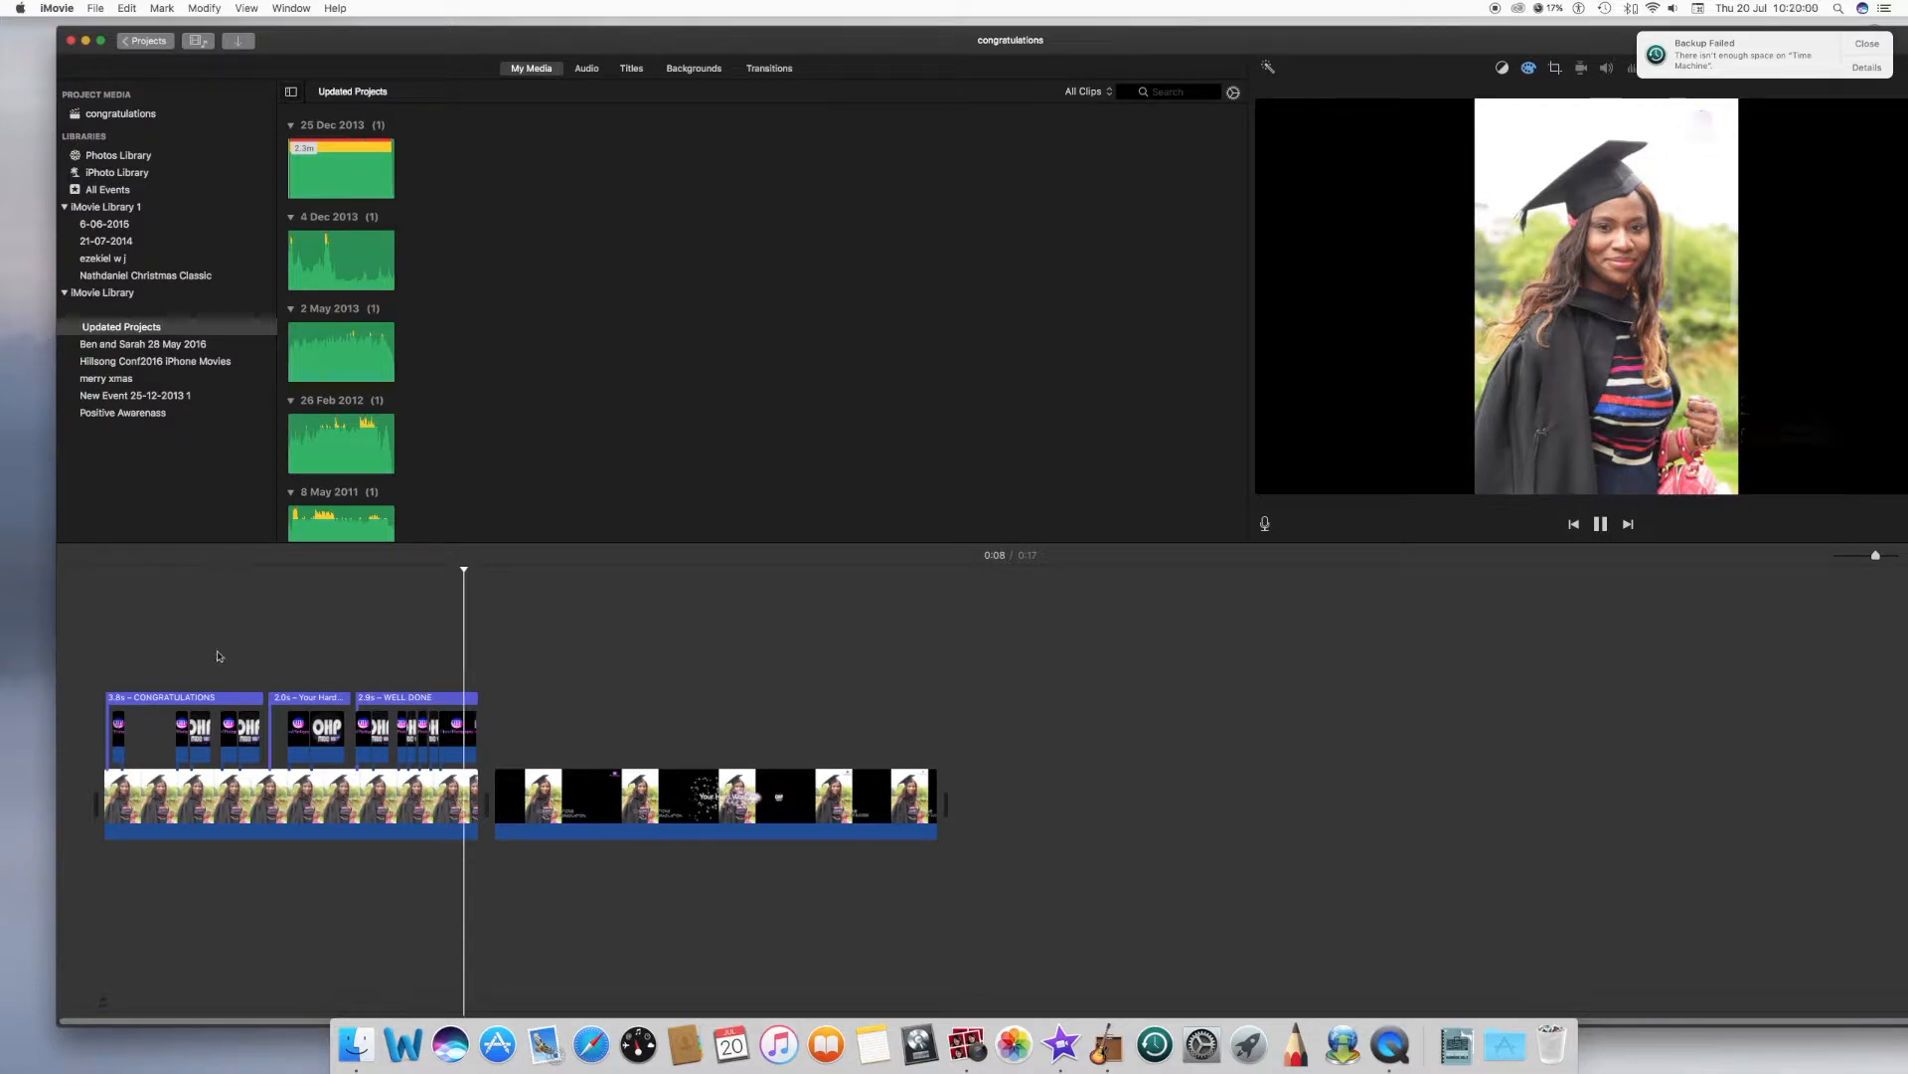
{"action": "left_click", "coordinate": [109, 676]}
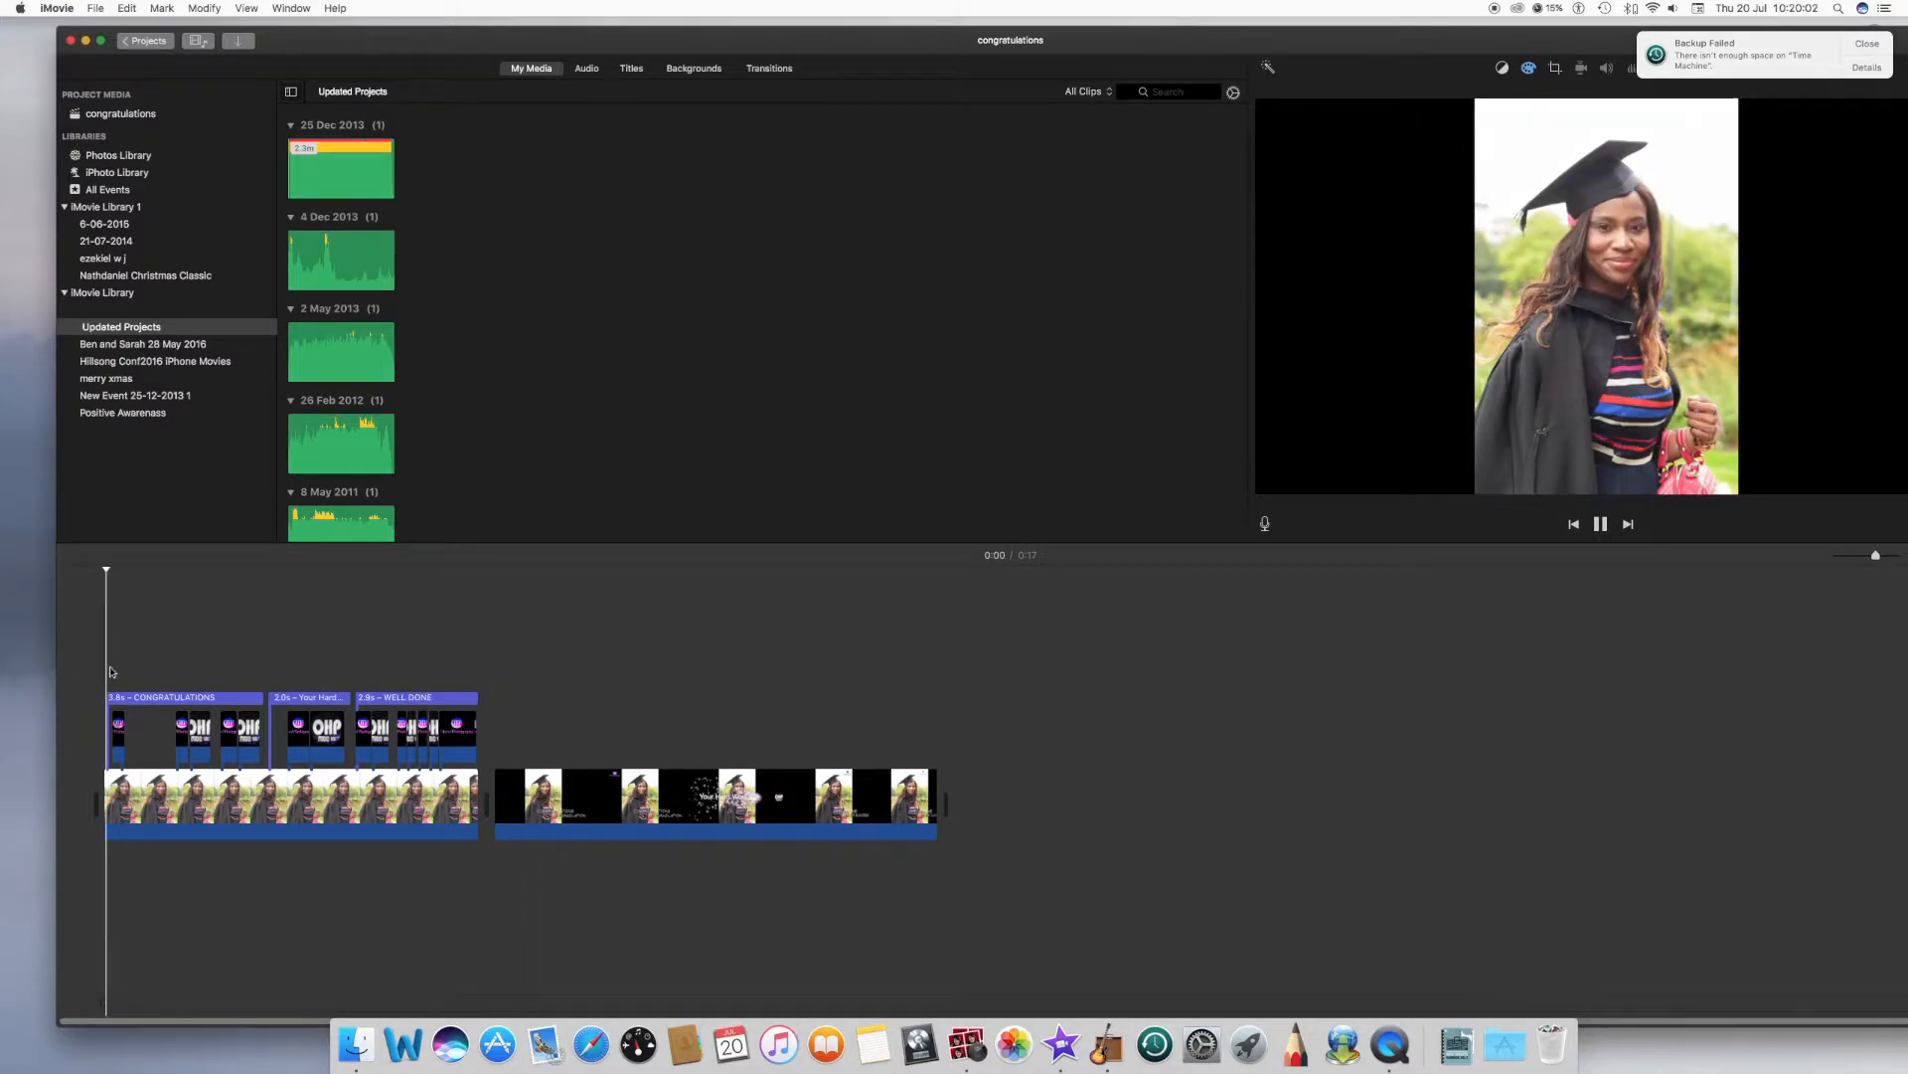
{"action": "left_click", "coordinate": [198, 731]}
{"action": "left_click", "coordinate": [199, 733]}
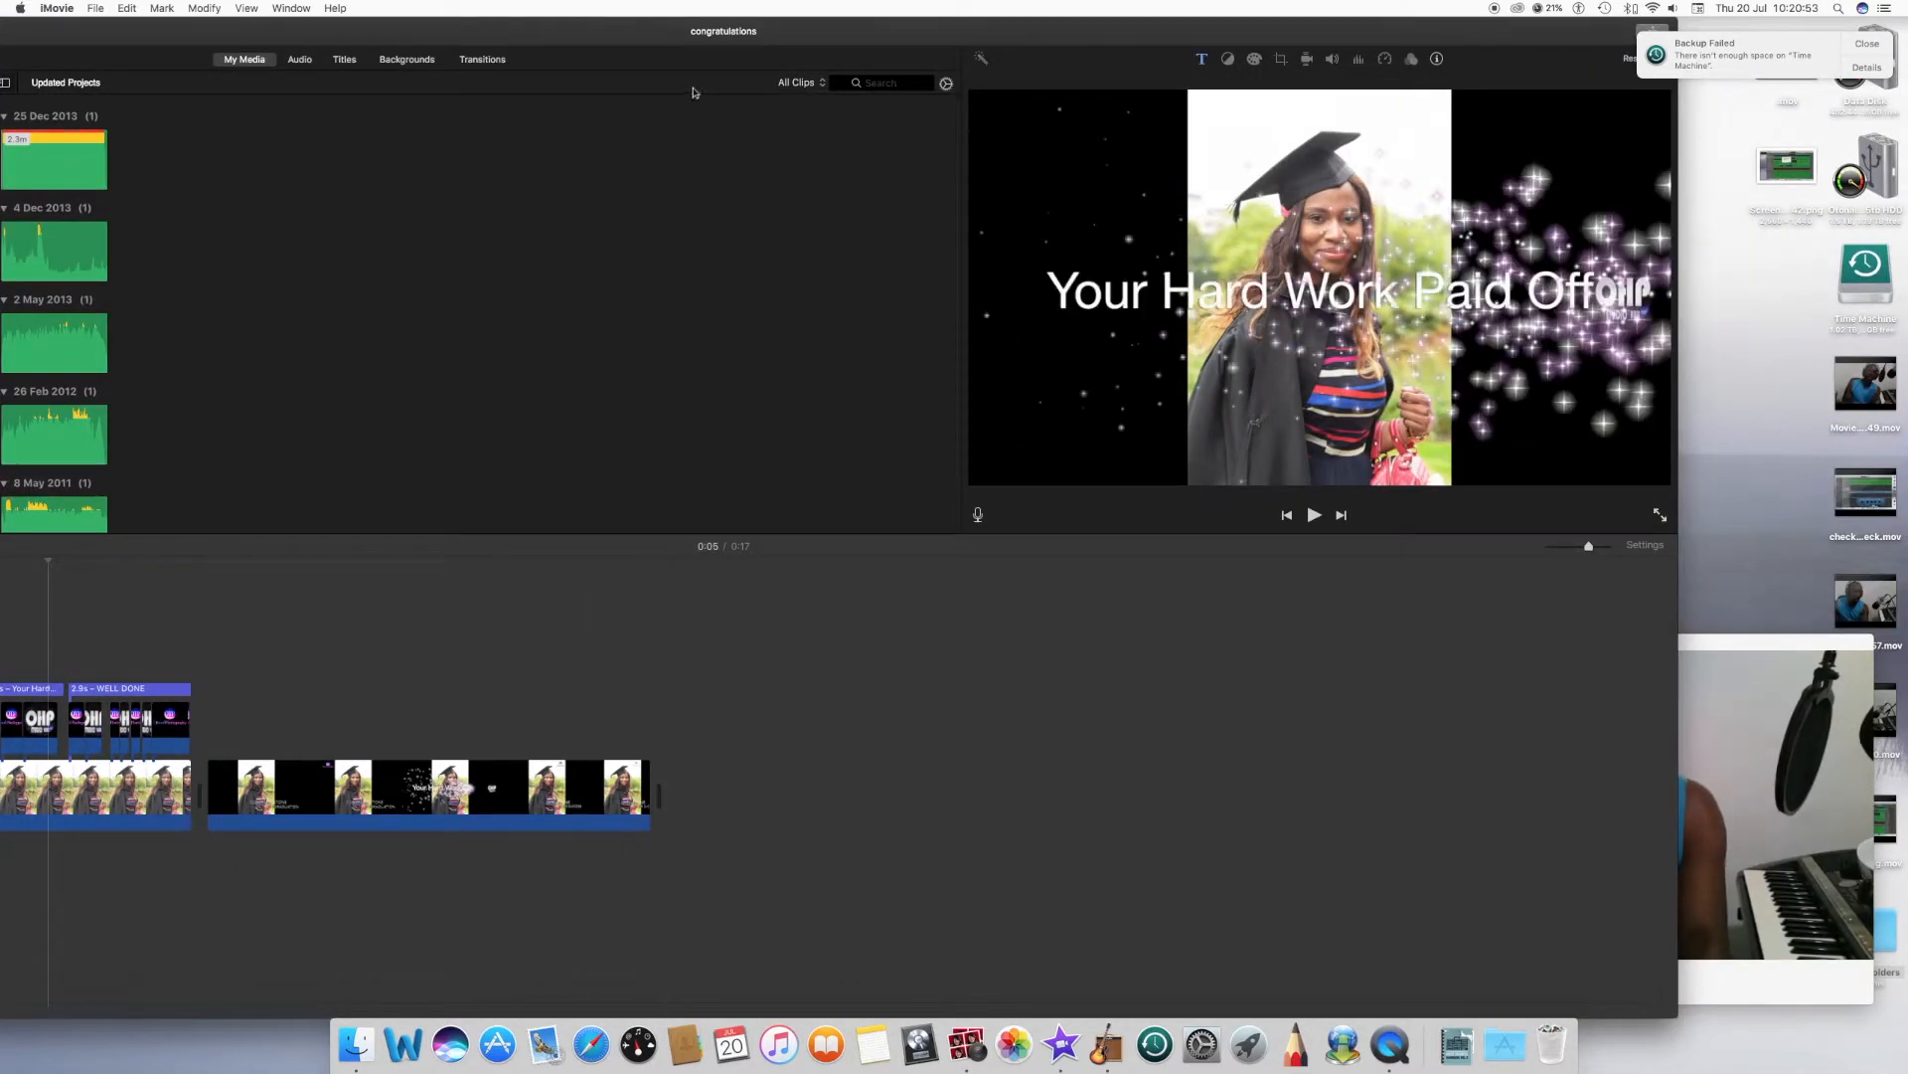
{"action": "left_click_drag", "start_coordinate": [443, 29], "coordinate": [662, 30]}
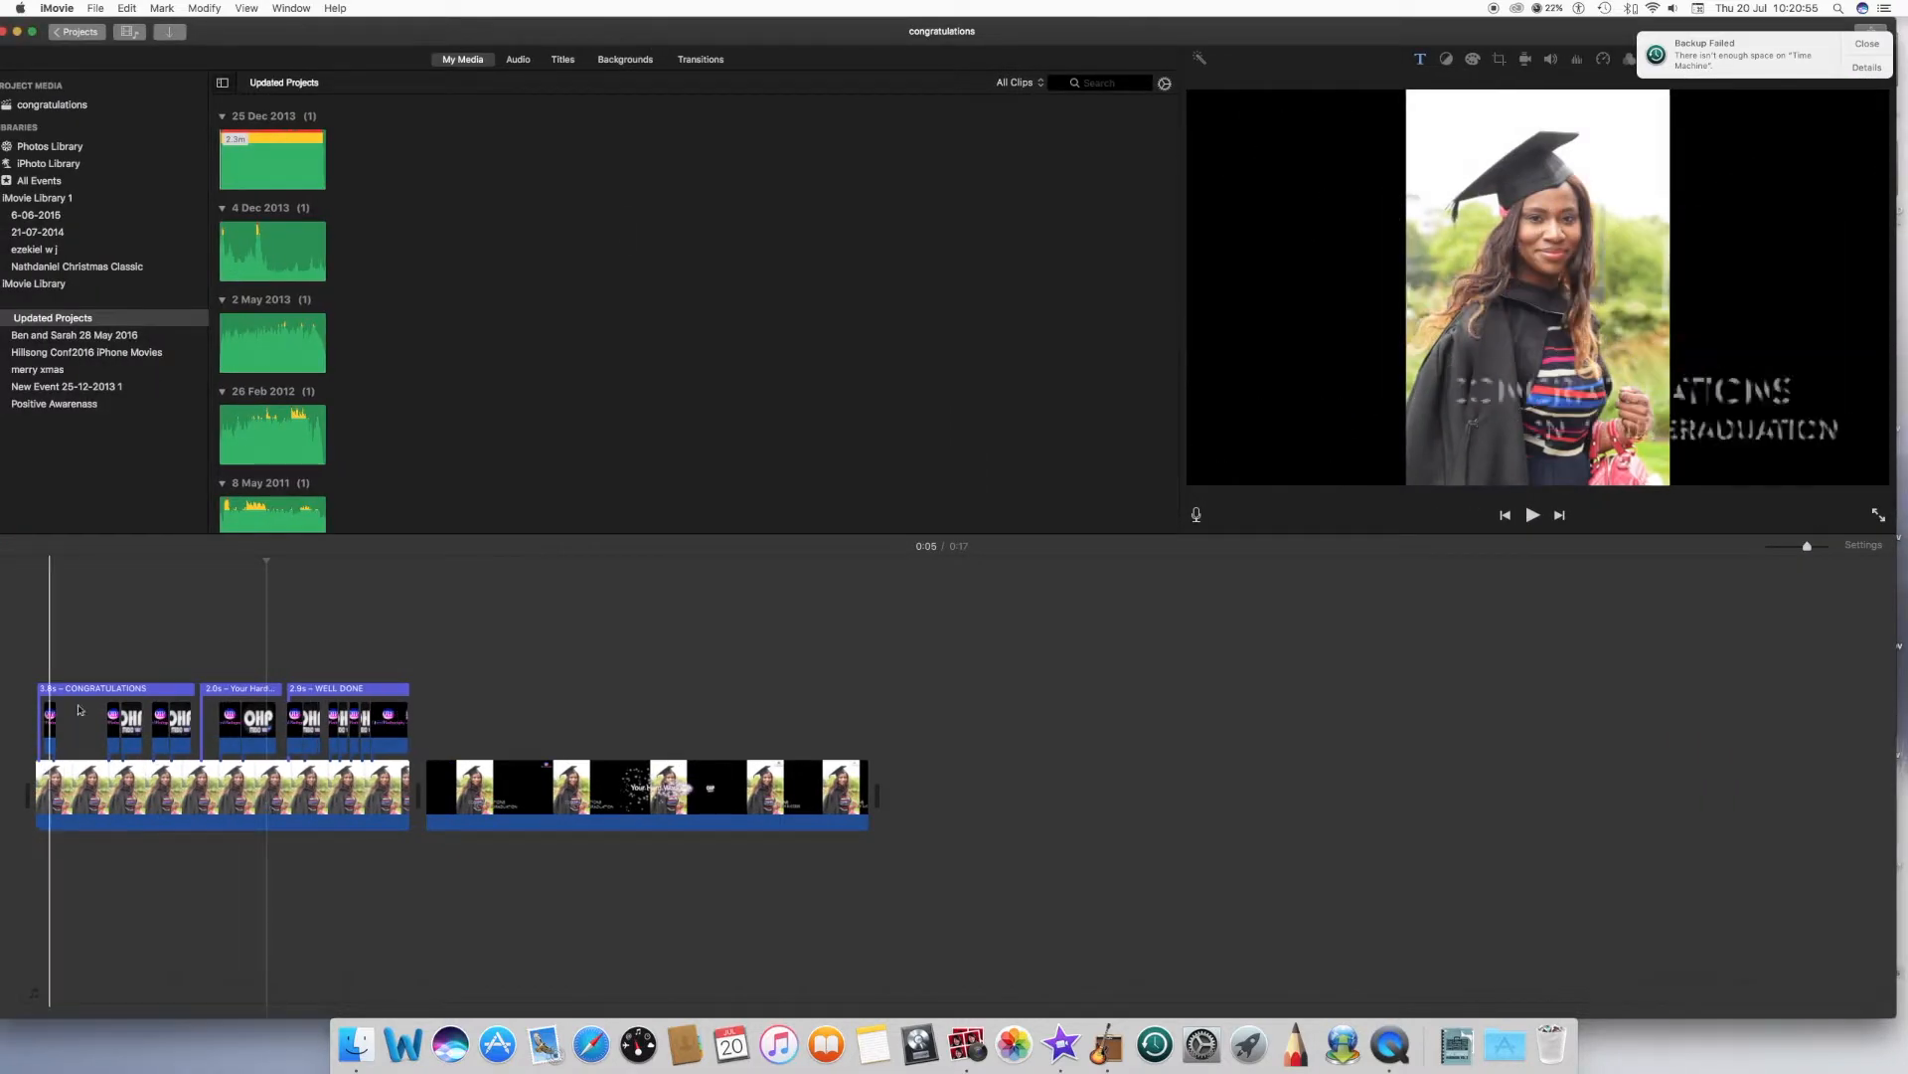
{"action": "left_click", "coordinate": [176, 597]}
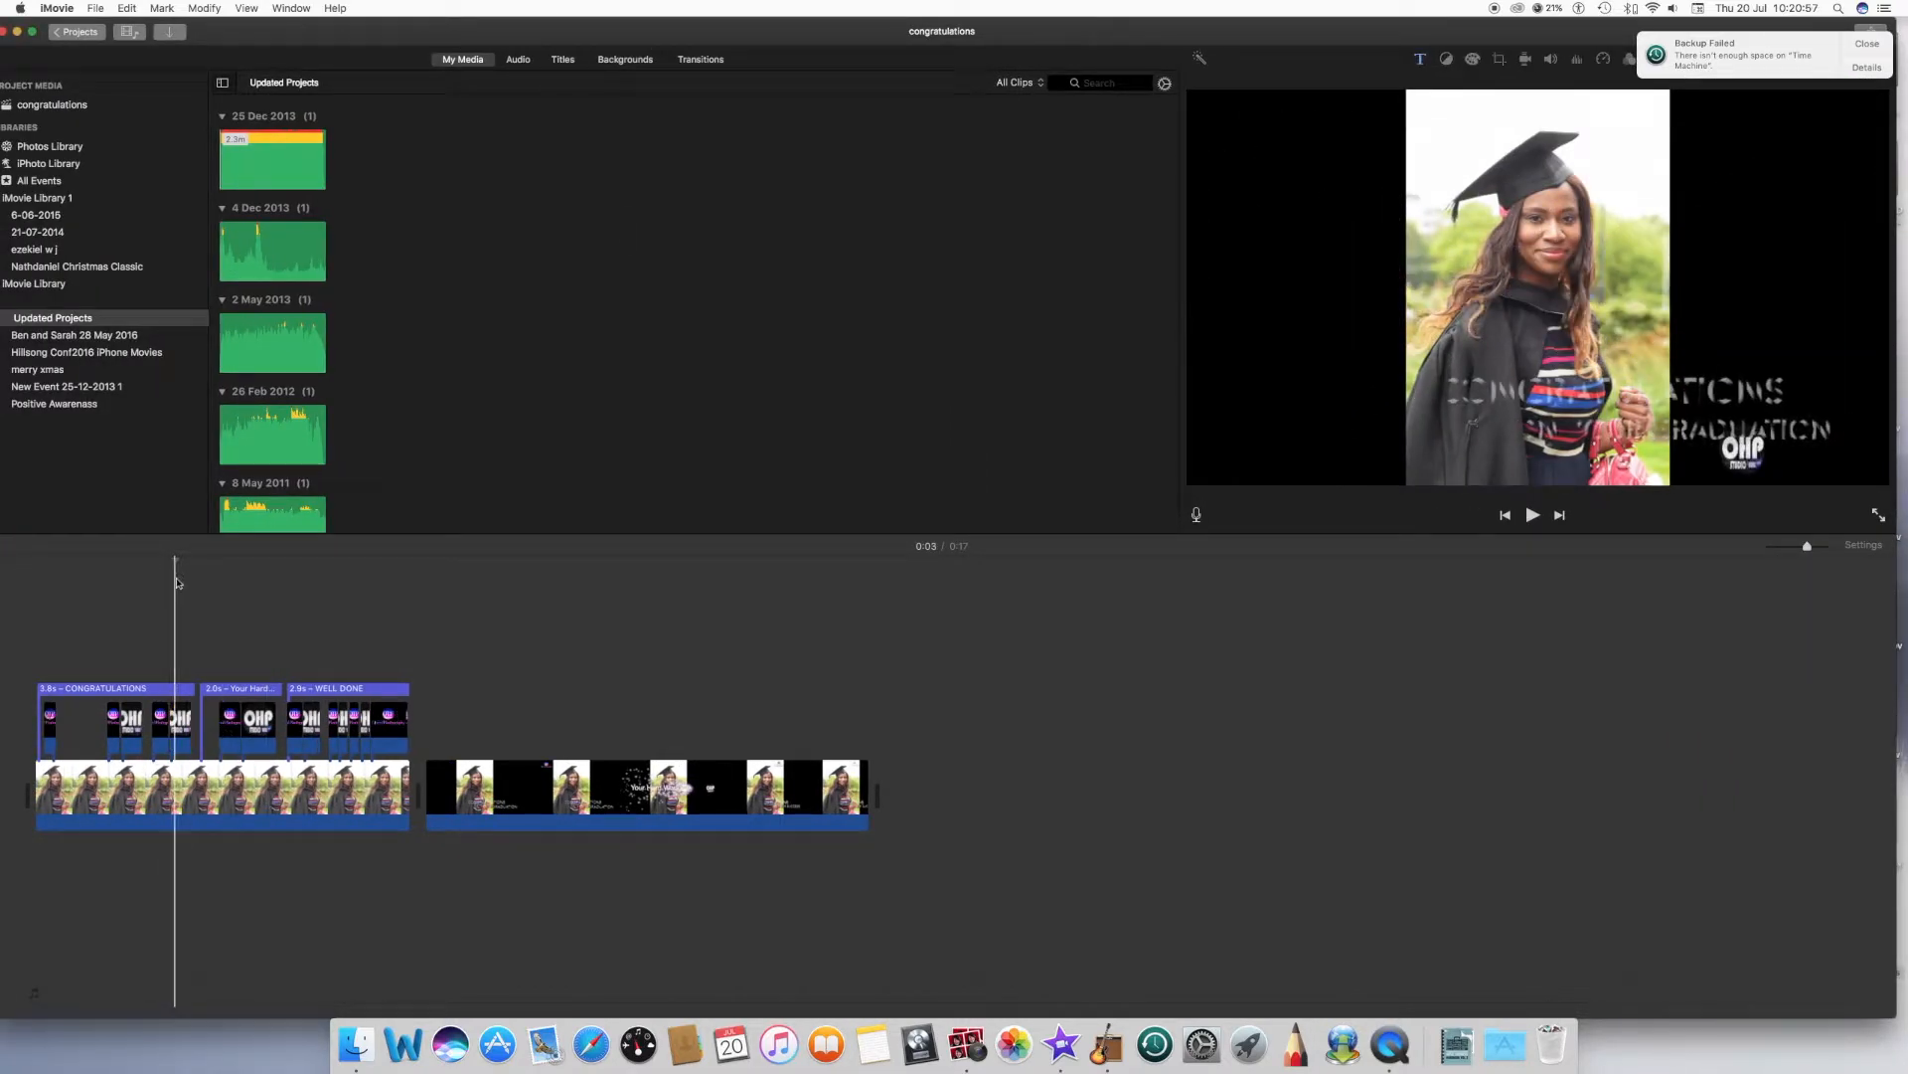
- Keep the last OHP logo overlay under the first CONGRATULATIONS title as Picture in Picture and move the logo to the frame's lower-right corner
{"action": "left_click", "coordinate": [181, 726]}
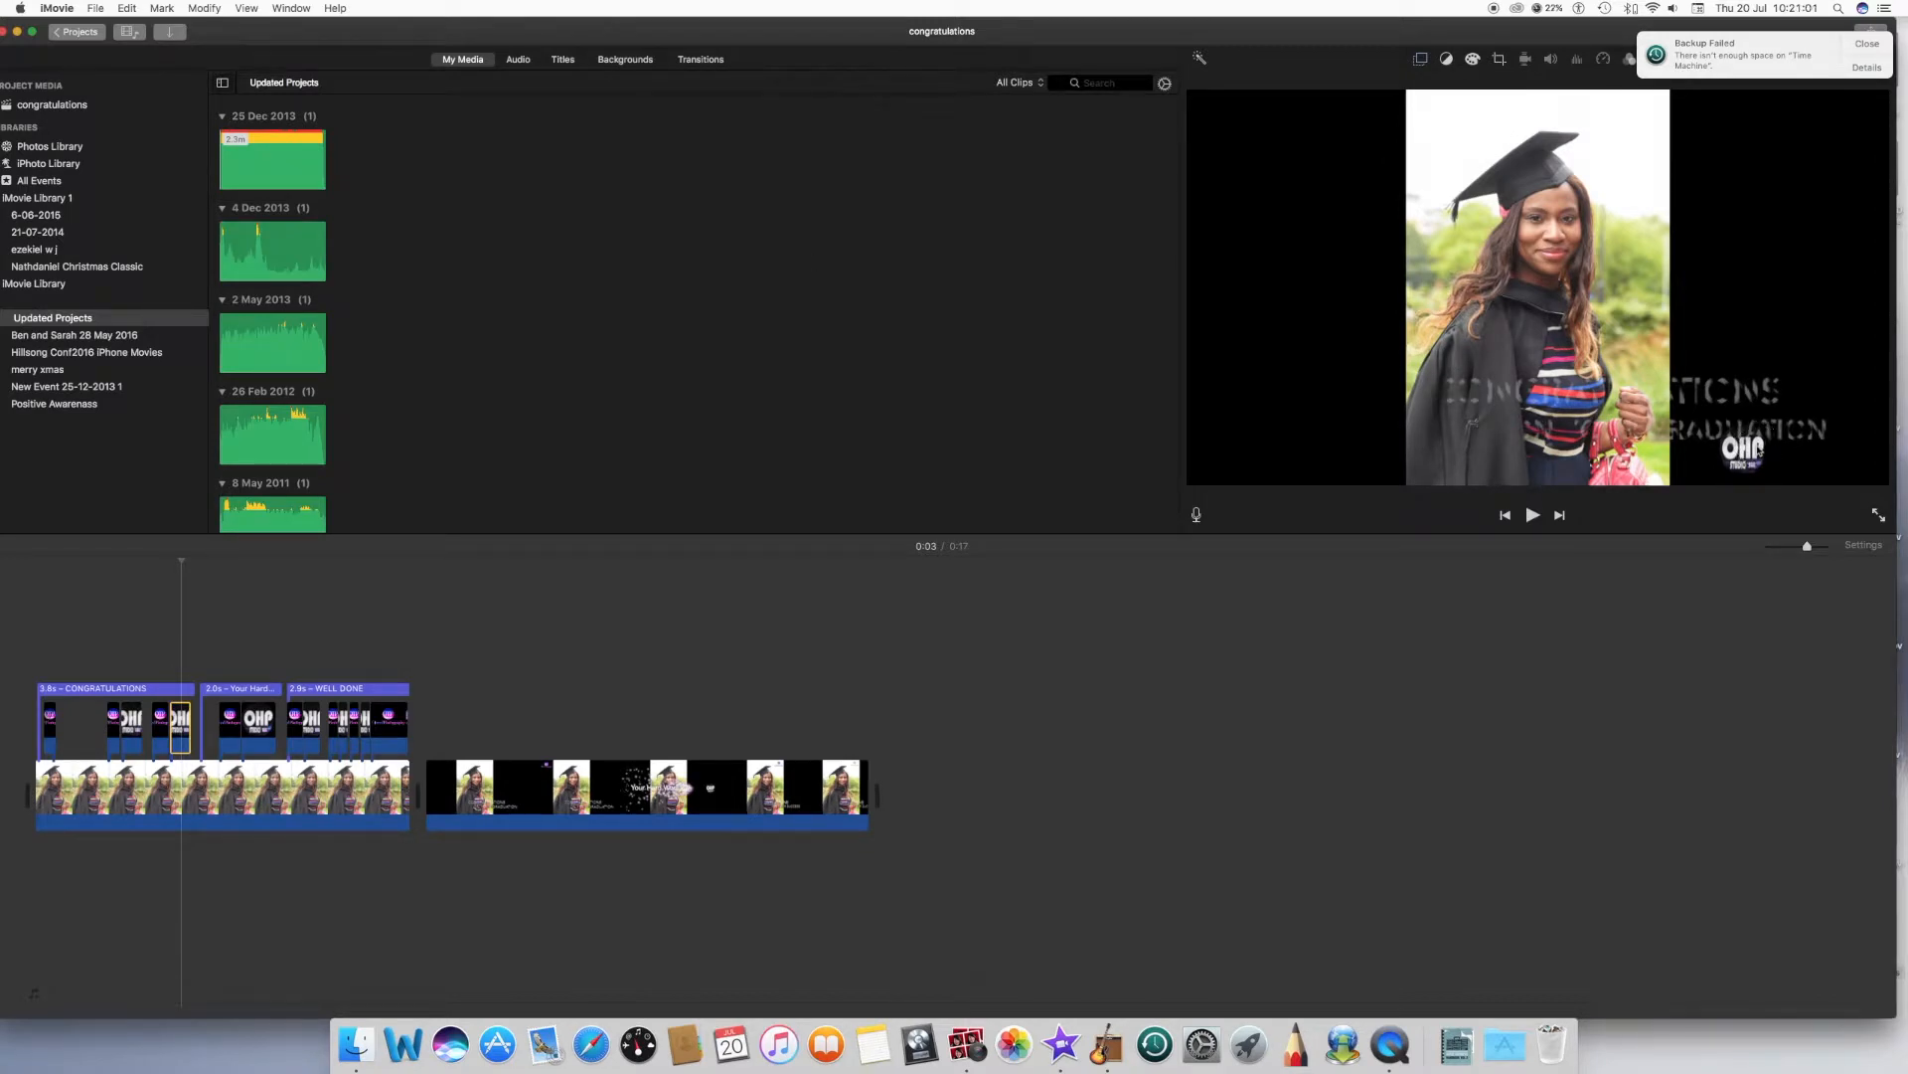
{"action": "left_click", "coordinate": [1426, 59]}
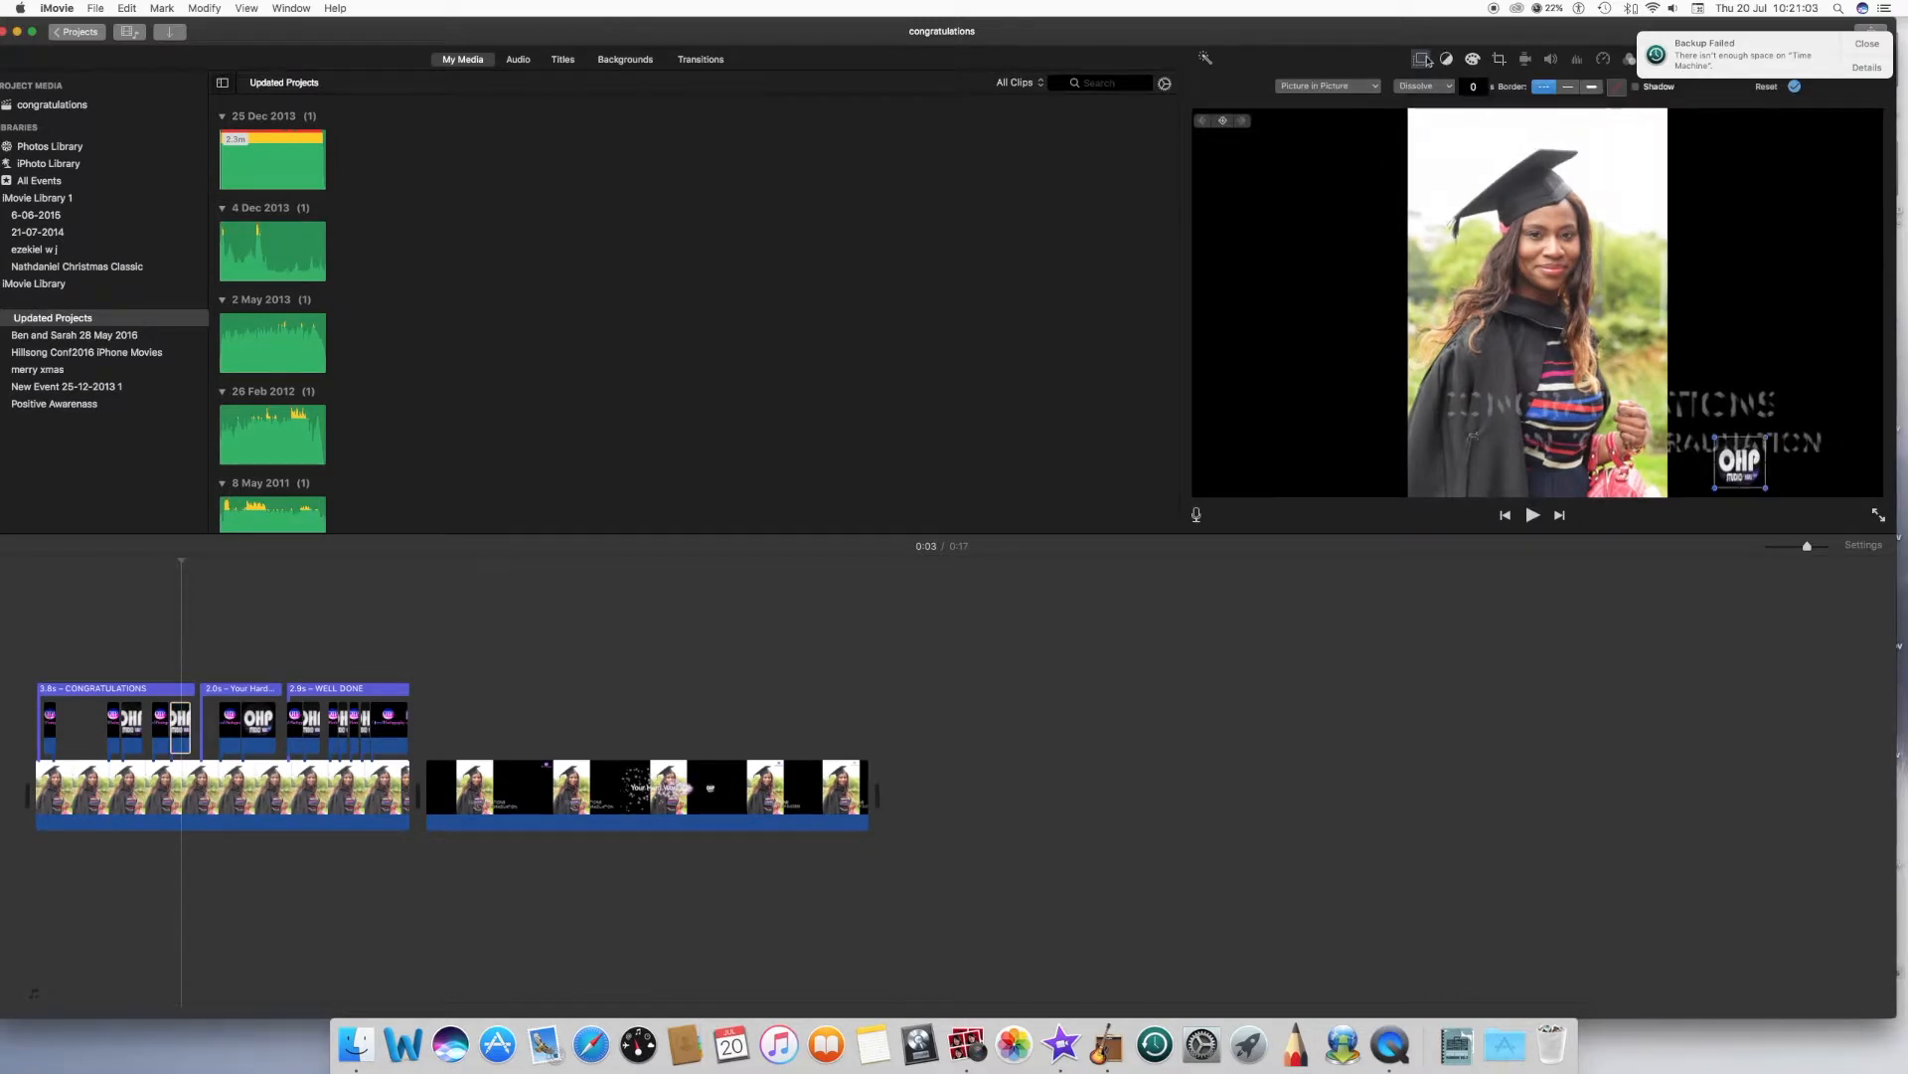
{"action": "left_click", "coordinate": [1378, 89]}
{"action": "left_click", "coordinate": [1363, 141]}
{"action": "left_click_drag", "start_coordinate": [1739, 459], "coordinate": [1841, 452]}
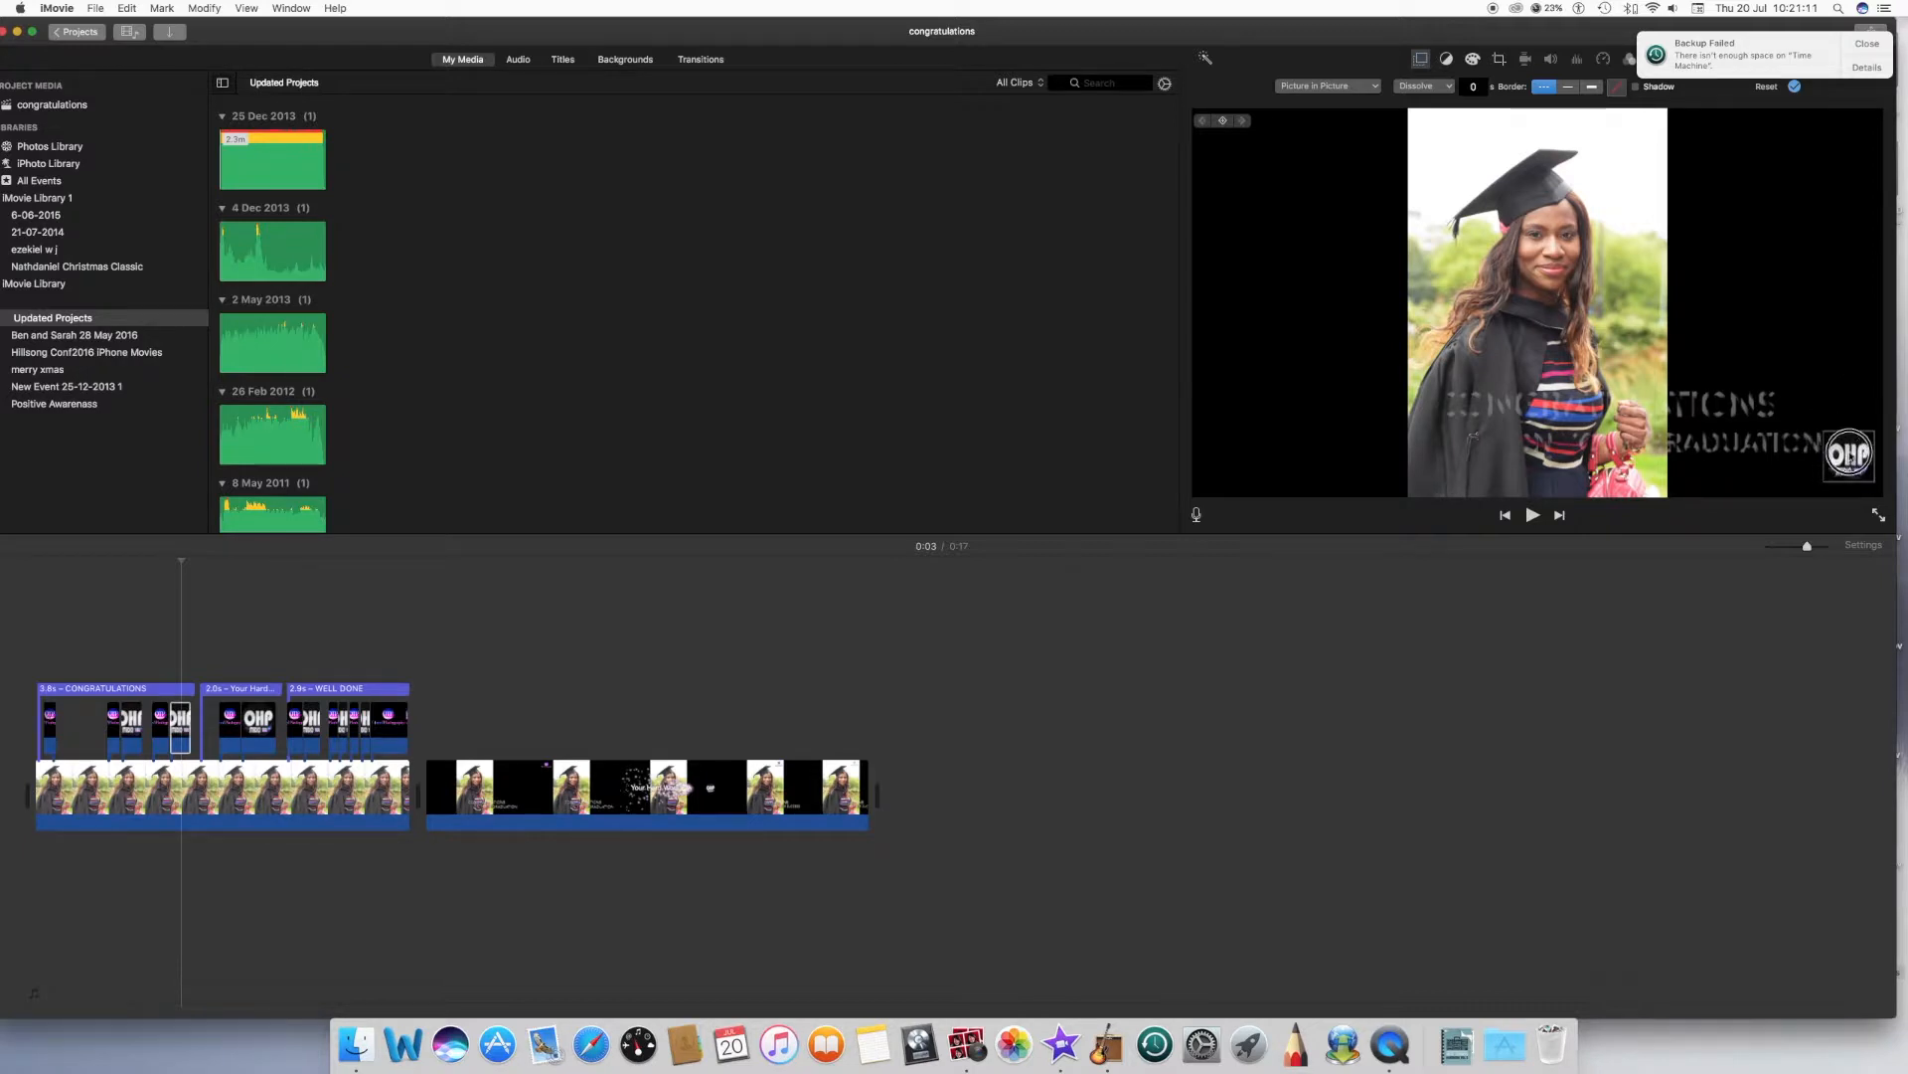
{"action": "left_click_drag", "start_coordinate": [1845, 461], "coordinate": [1839, 468]}
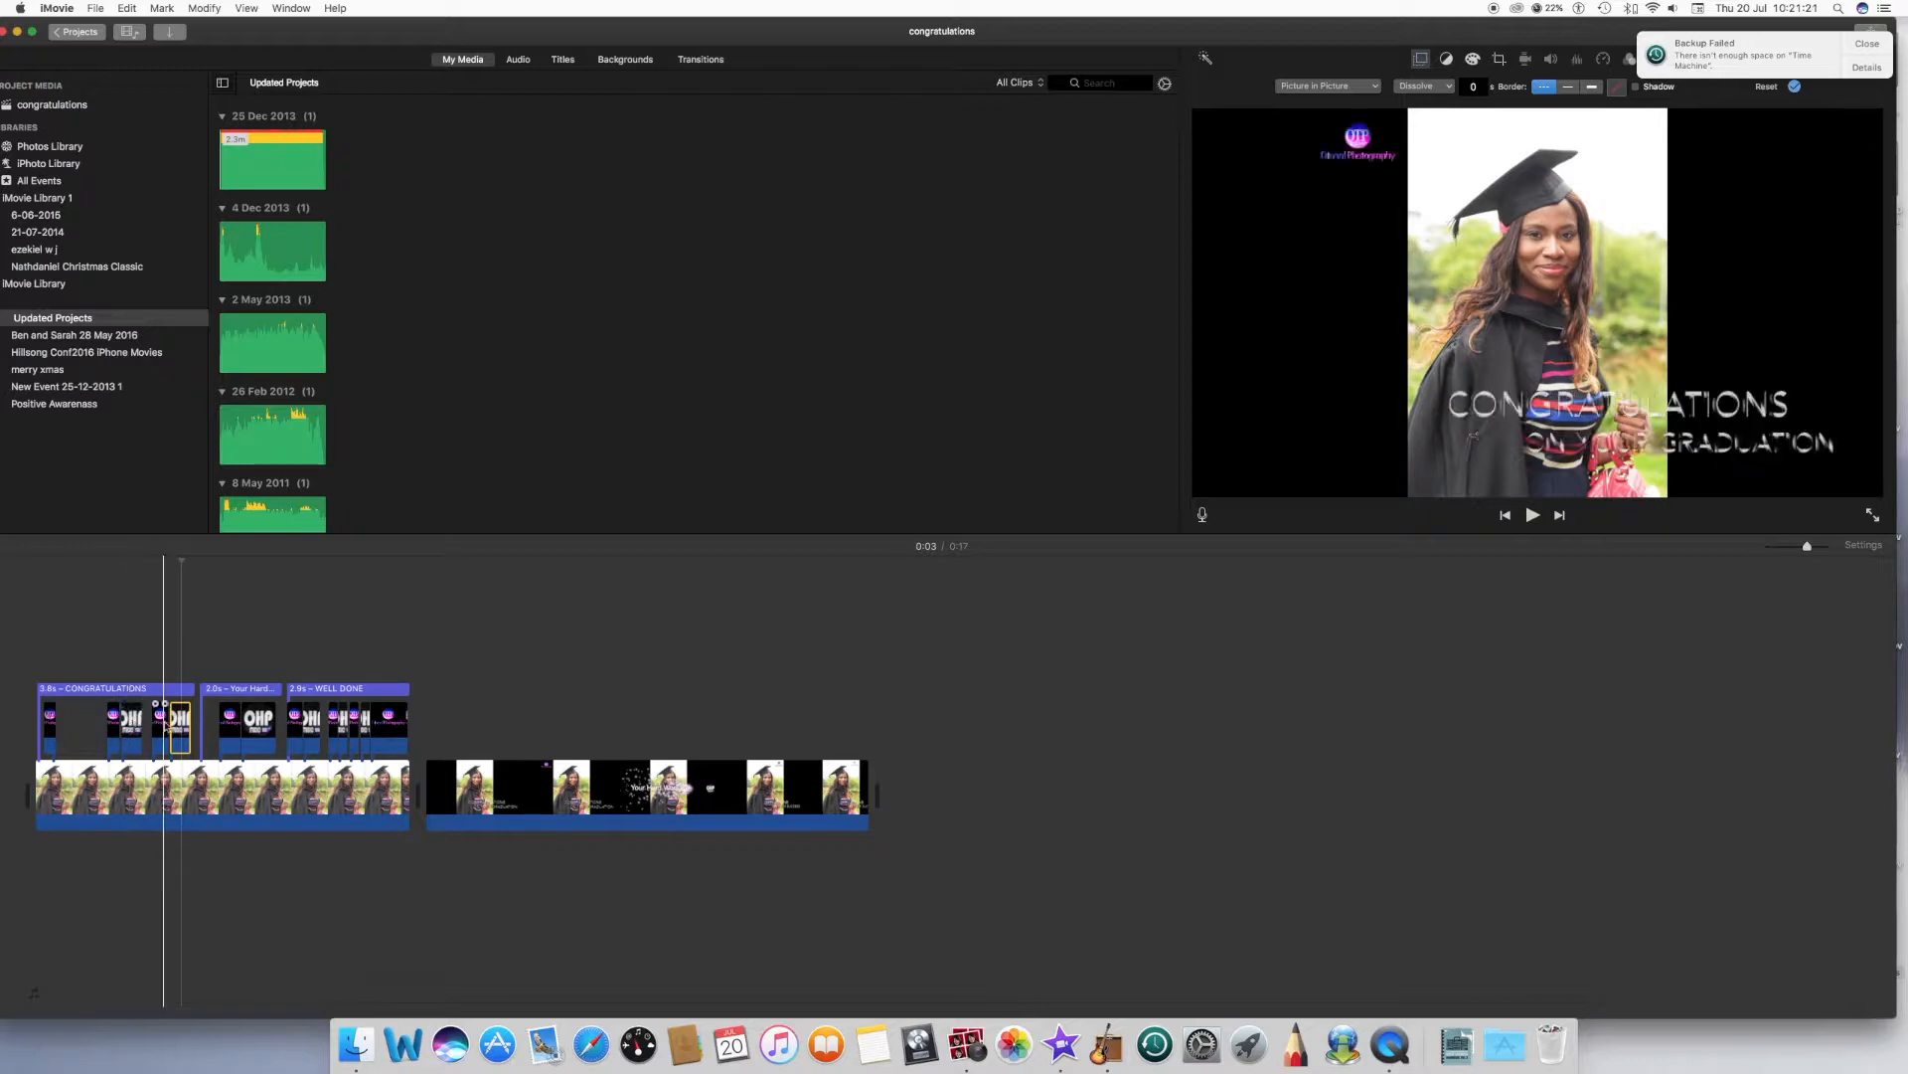
- Copy the first adjacent pair of Otonal Photography and OHP logo overlays from the first clip onto the second clip and preview them
{"action": "left_click", "coordinate": [114, 717]}
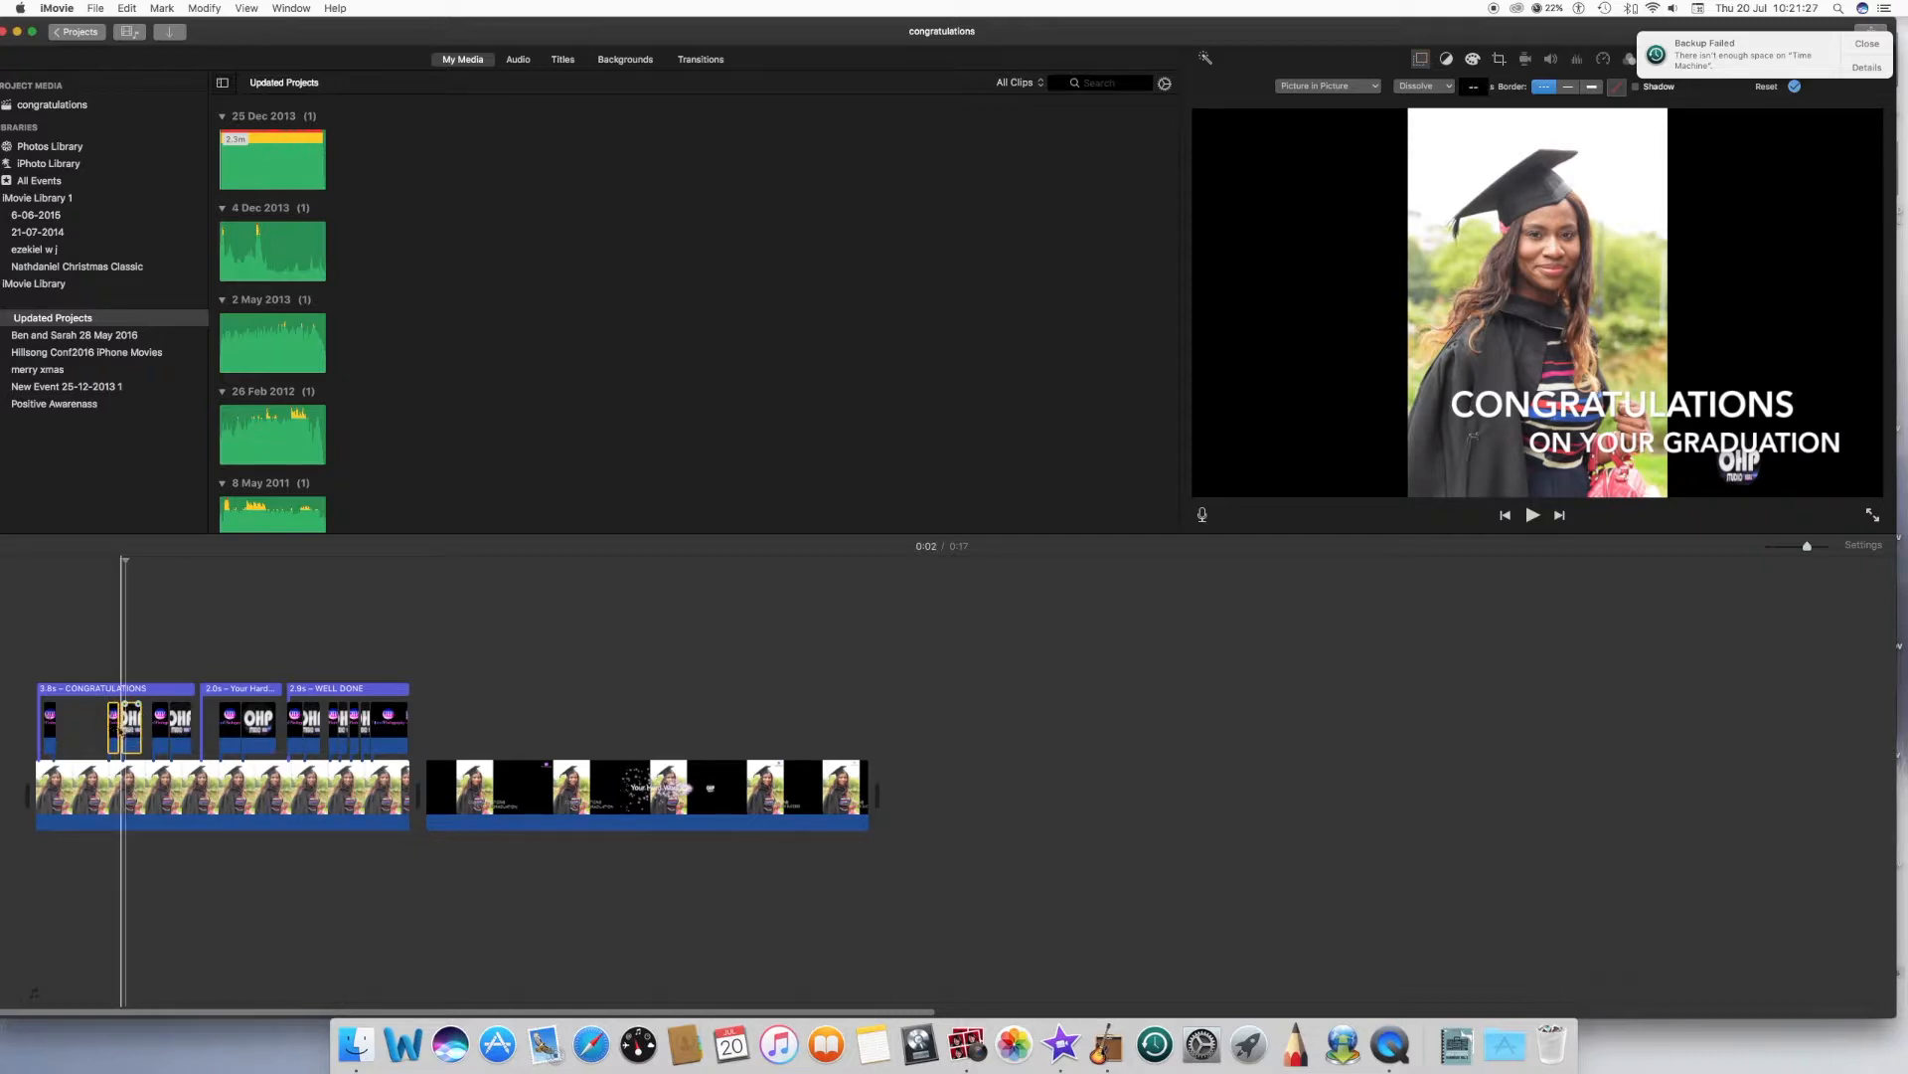
{"action": "left_click", "coordinate": [393, 723]}
{"action": "left_click_drag", "start_coordinate": [270, 721], "coordinate": [530, 710]}
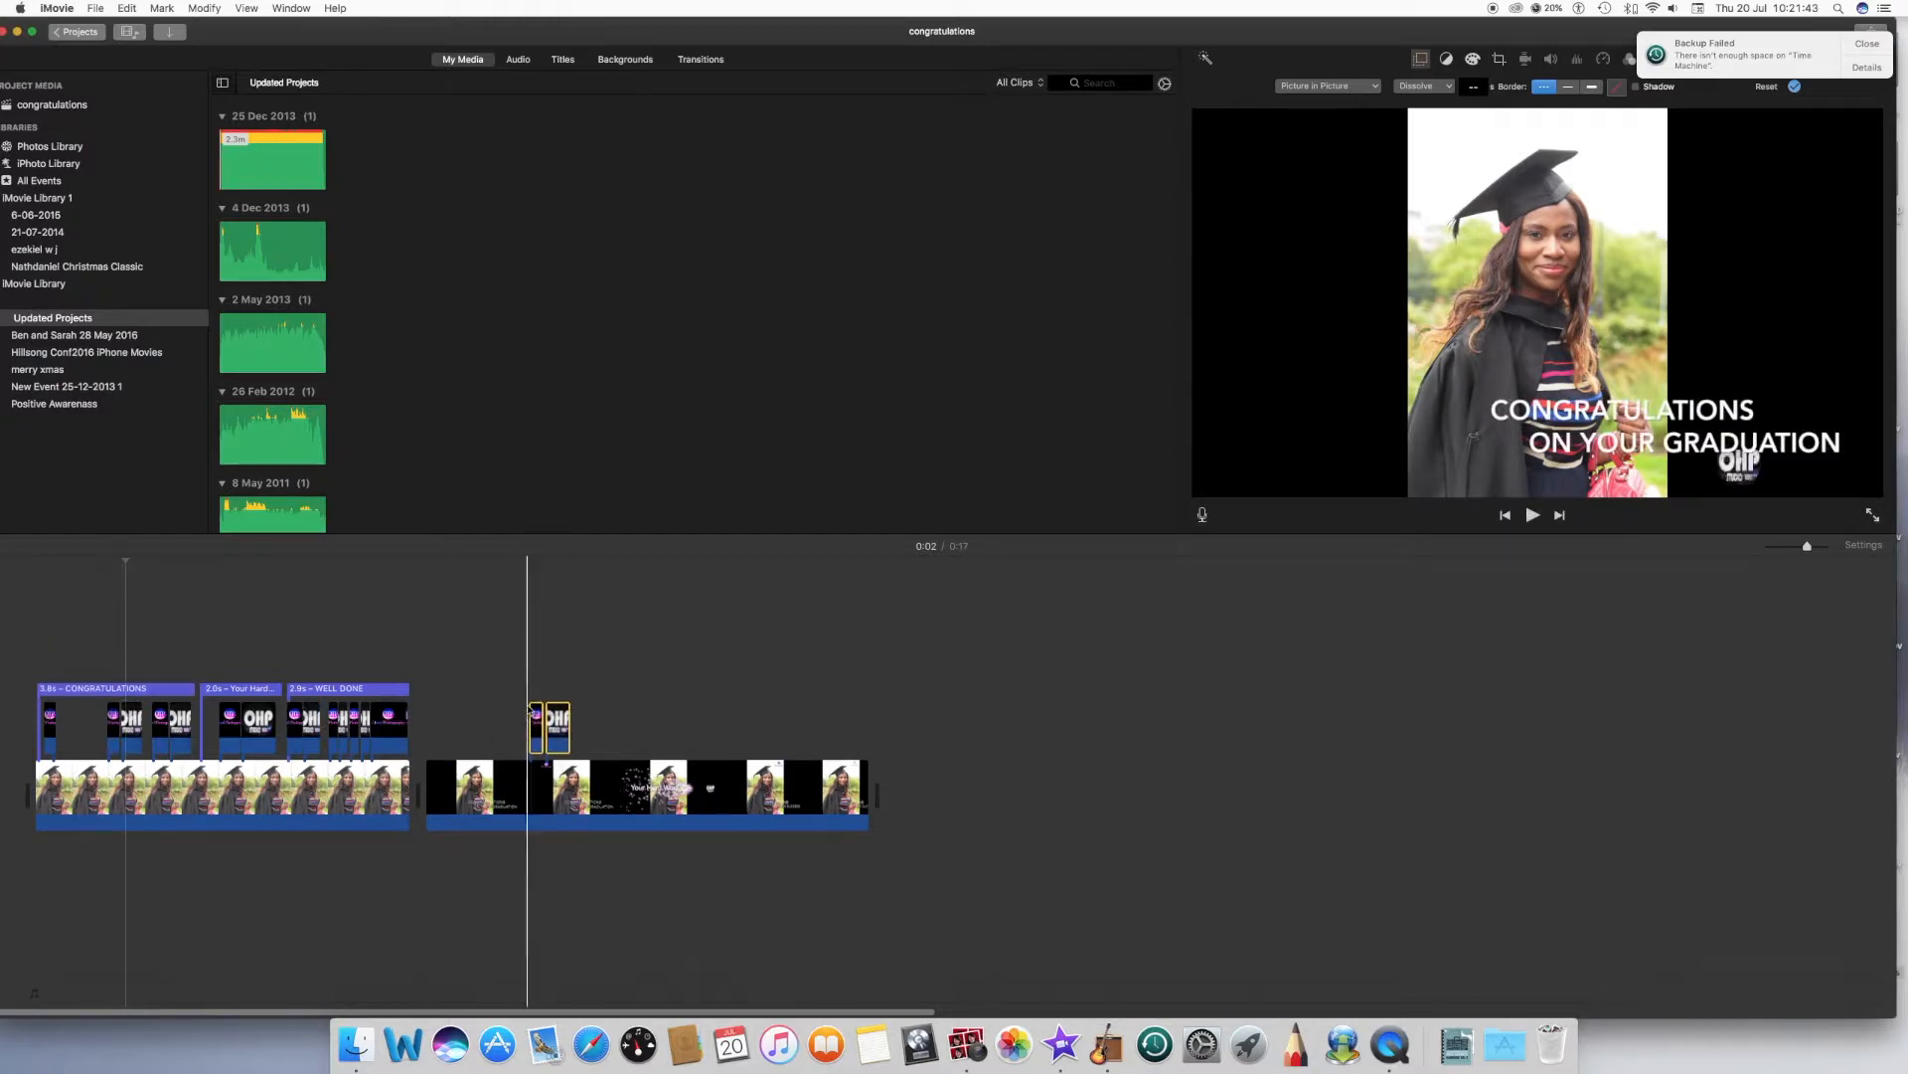
{"action": "left_click", "coordinate": [525, 705]}
{"action": "key", "text": "space"}
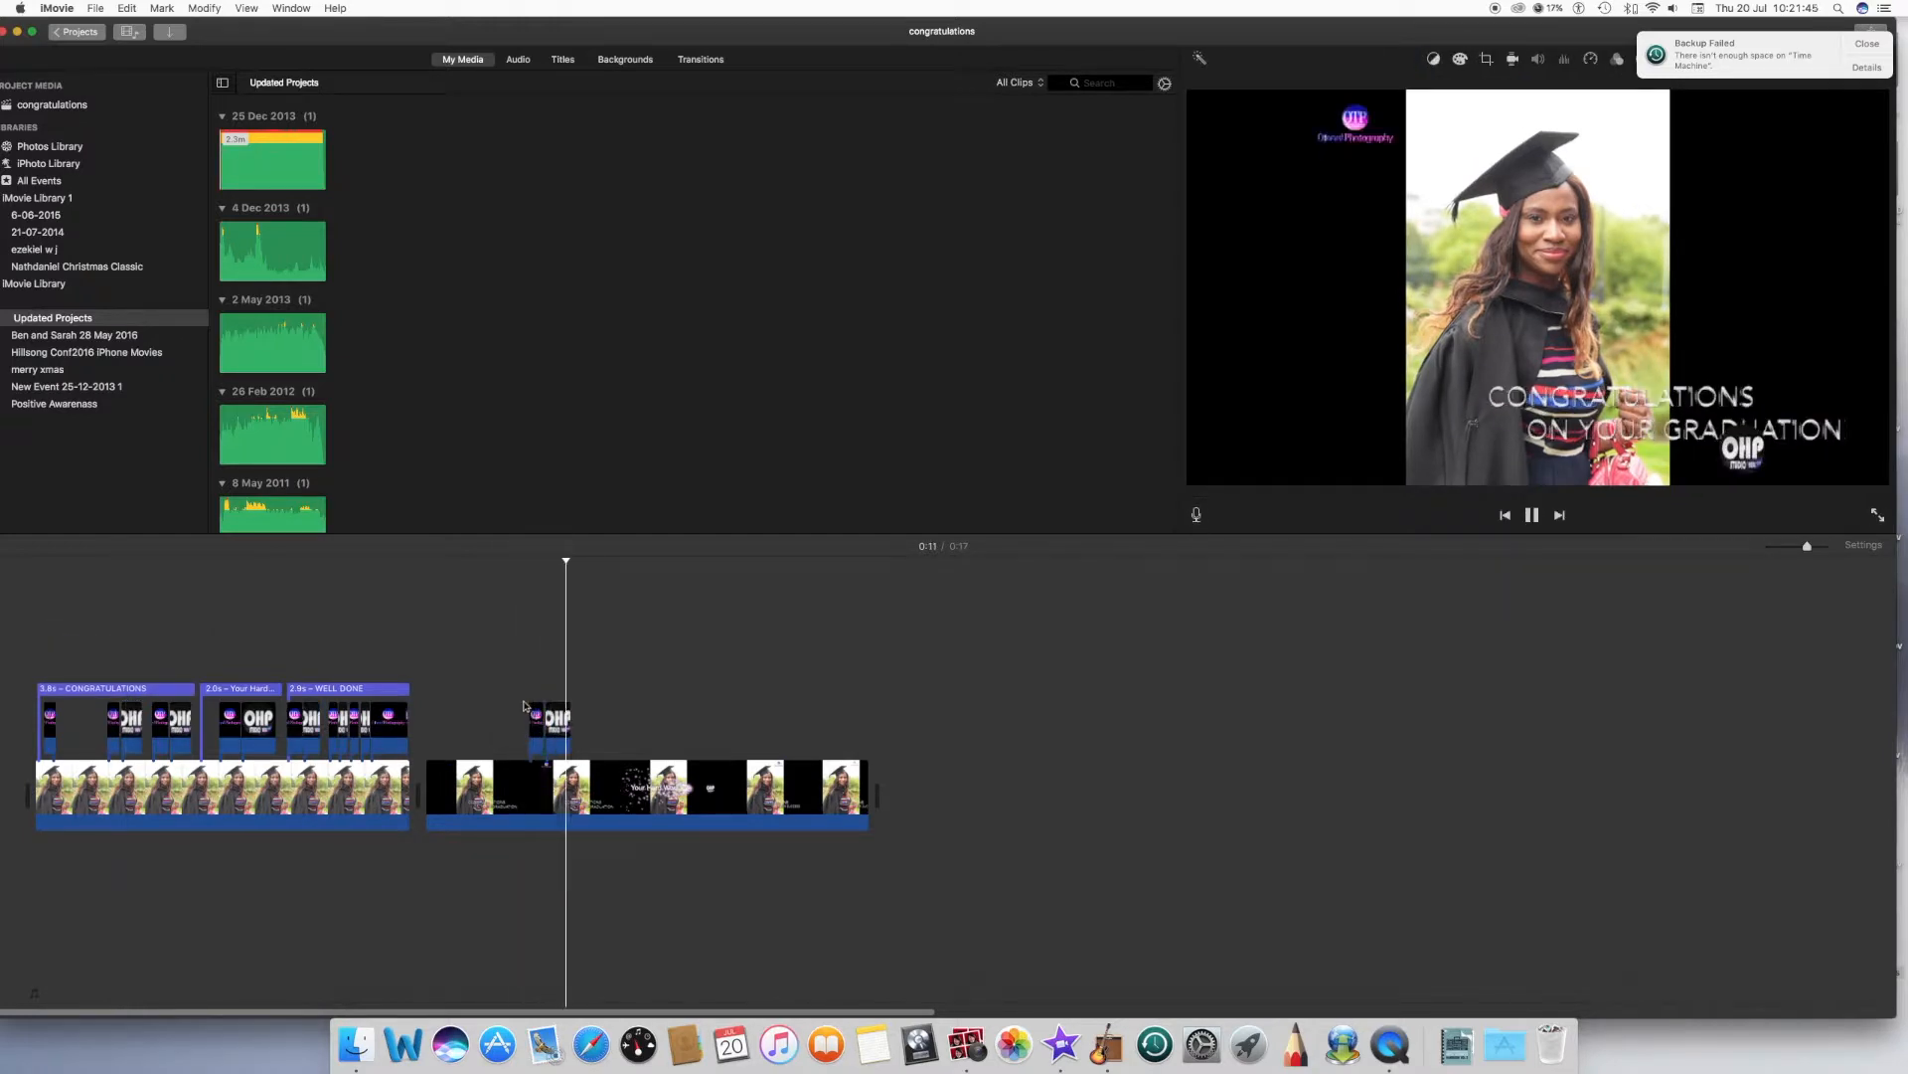
- Examine the Your Hard Work Paid Off title and its logo overlays on the first clip, playing from where the title starts
{"action": "left_click", "coordinate": [512, 704]}
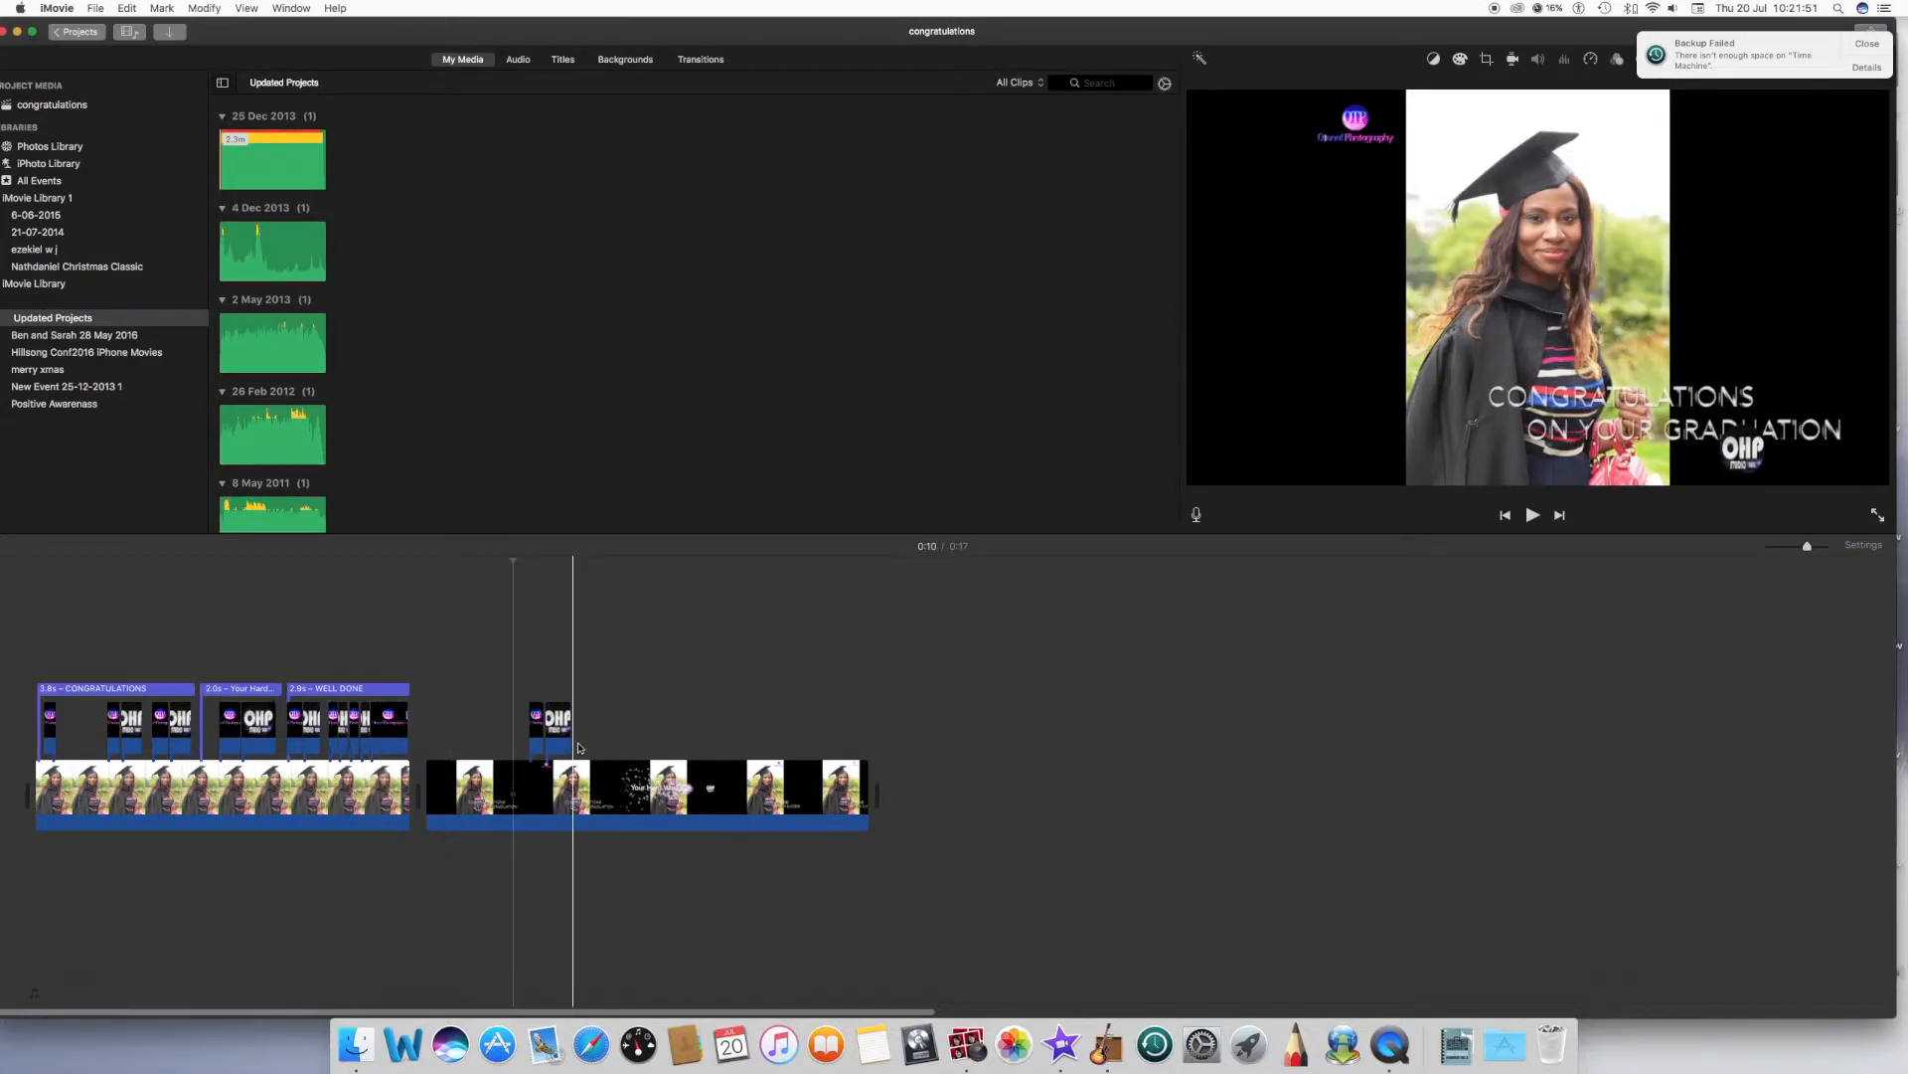
{"action": "left_click", "coordinate": [209, 688]}
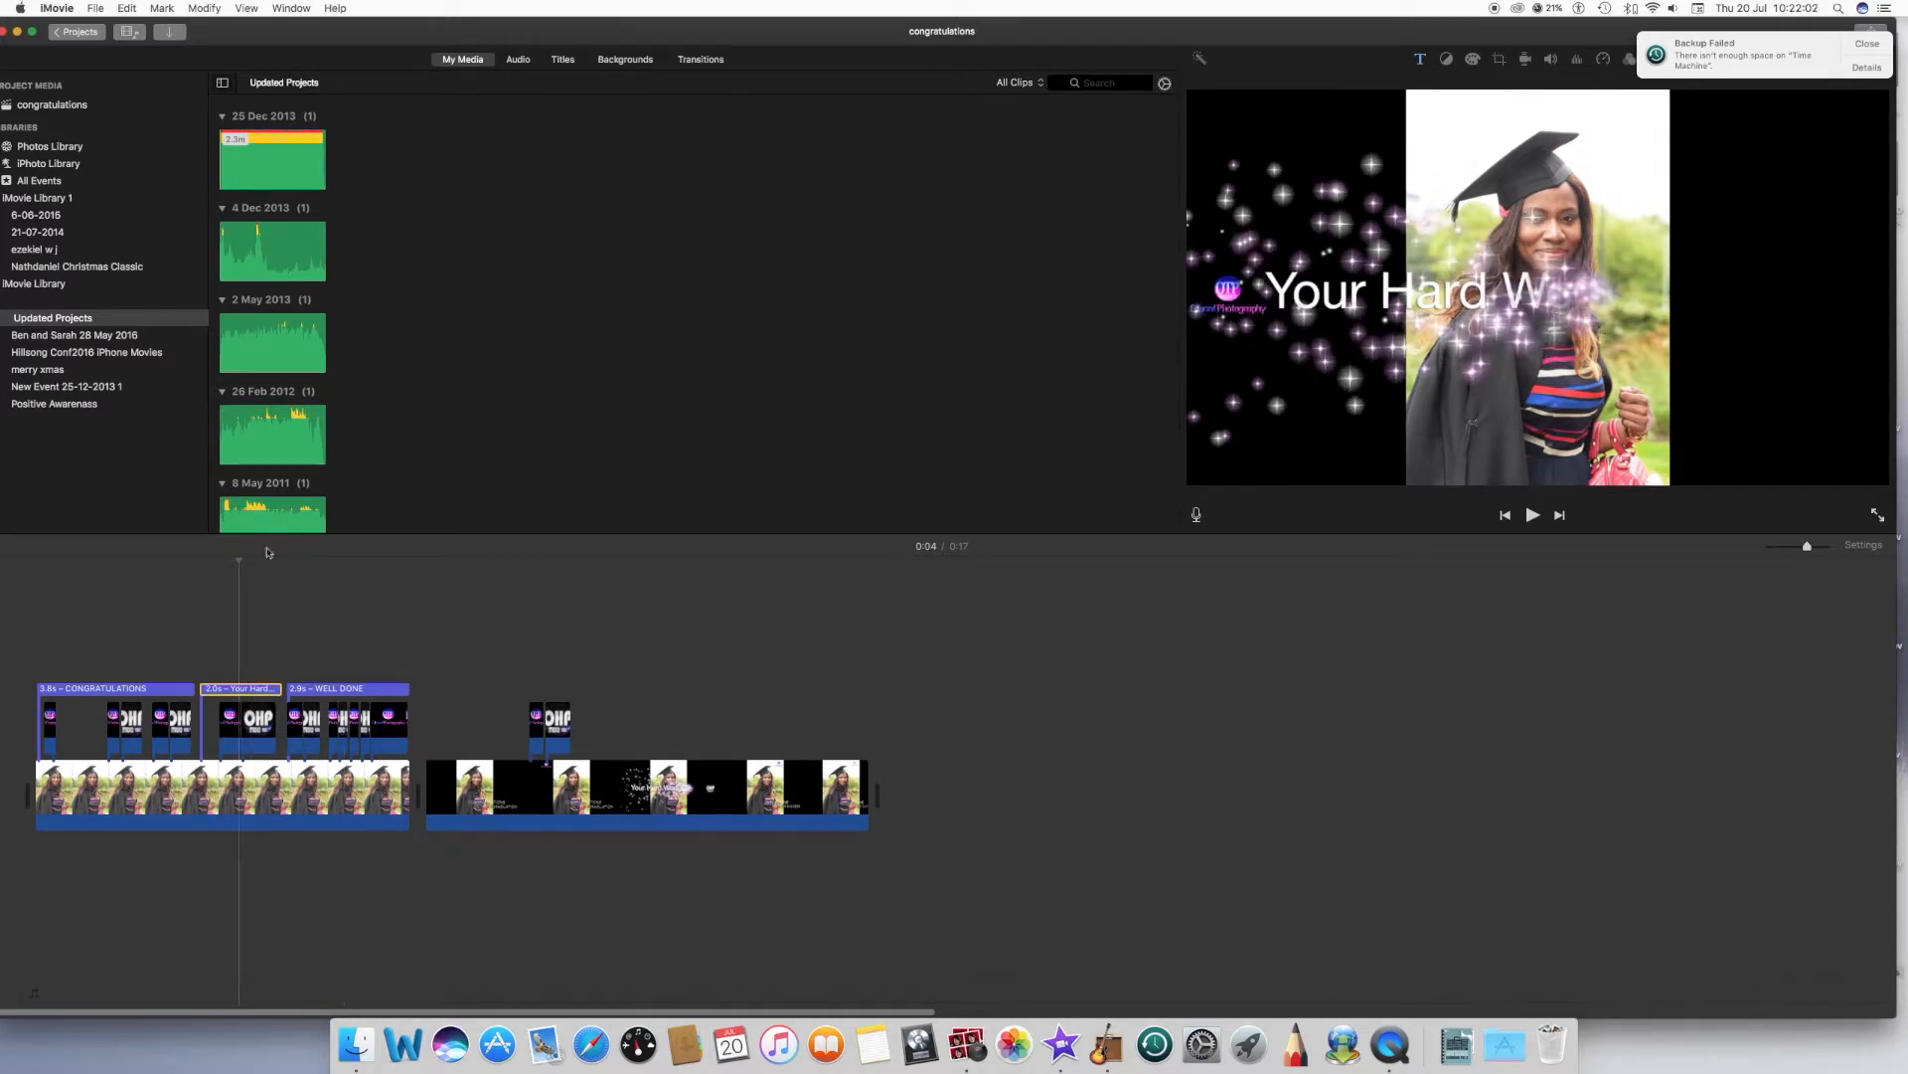
{"action": "left_click", "coordinate": [216, 596]}
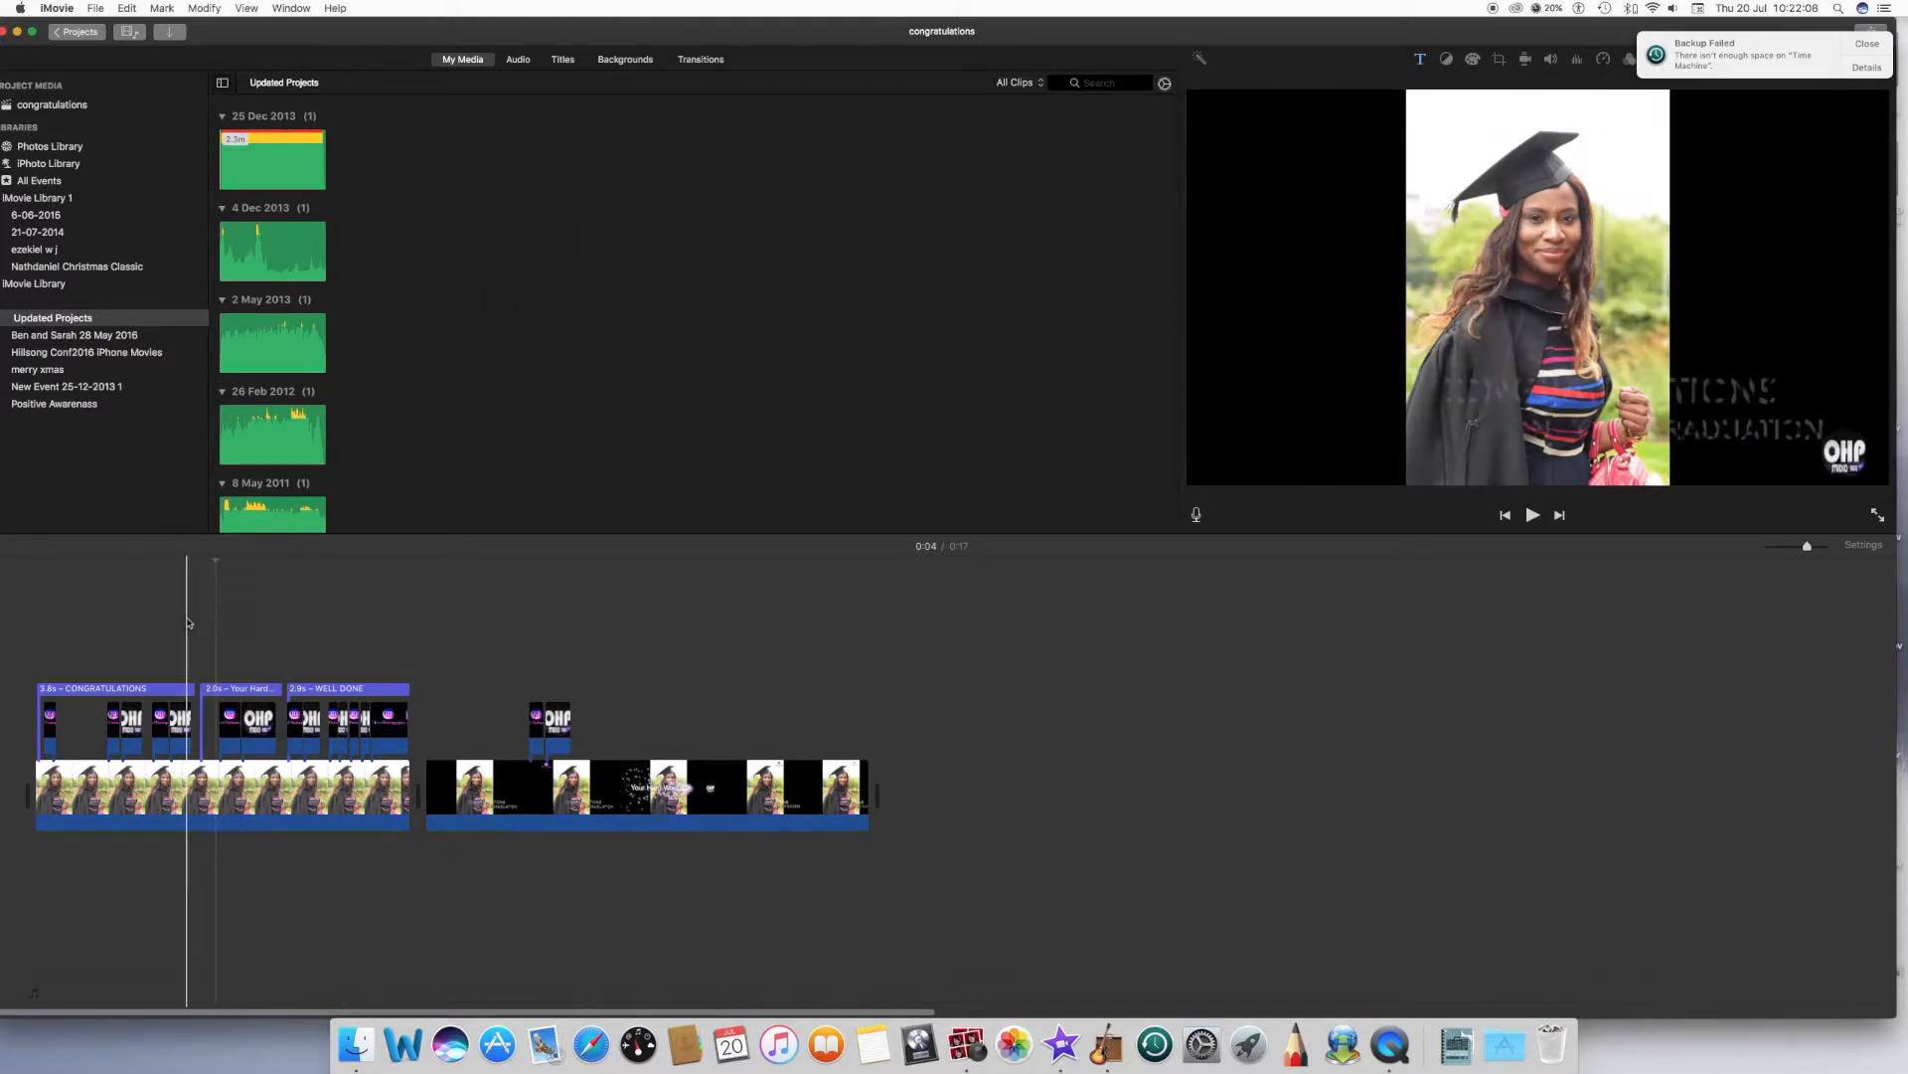
{"action": "left_click", "coordinate": [240, 696]}
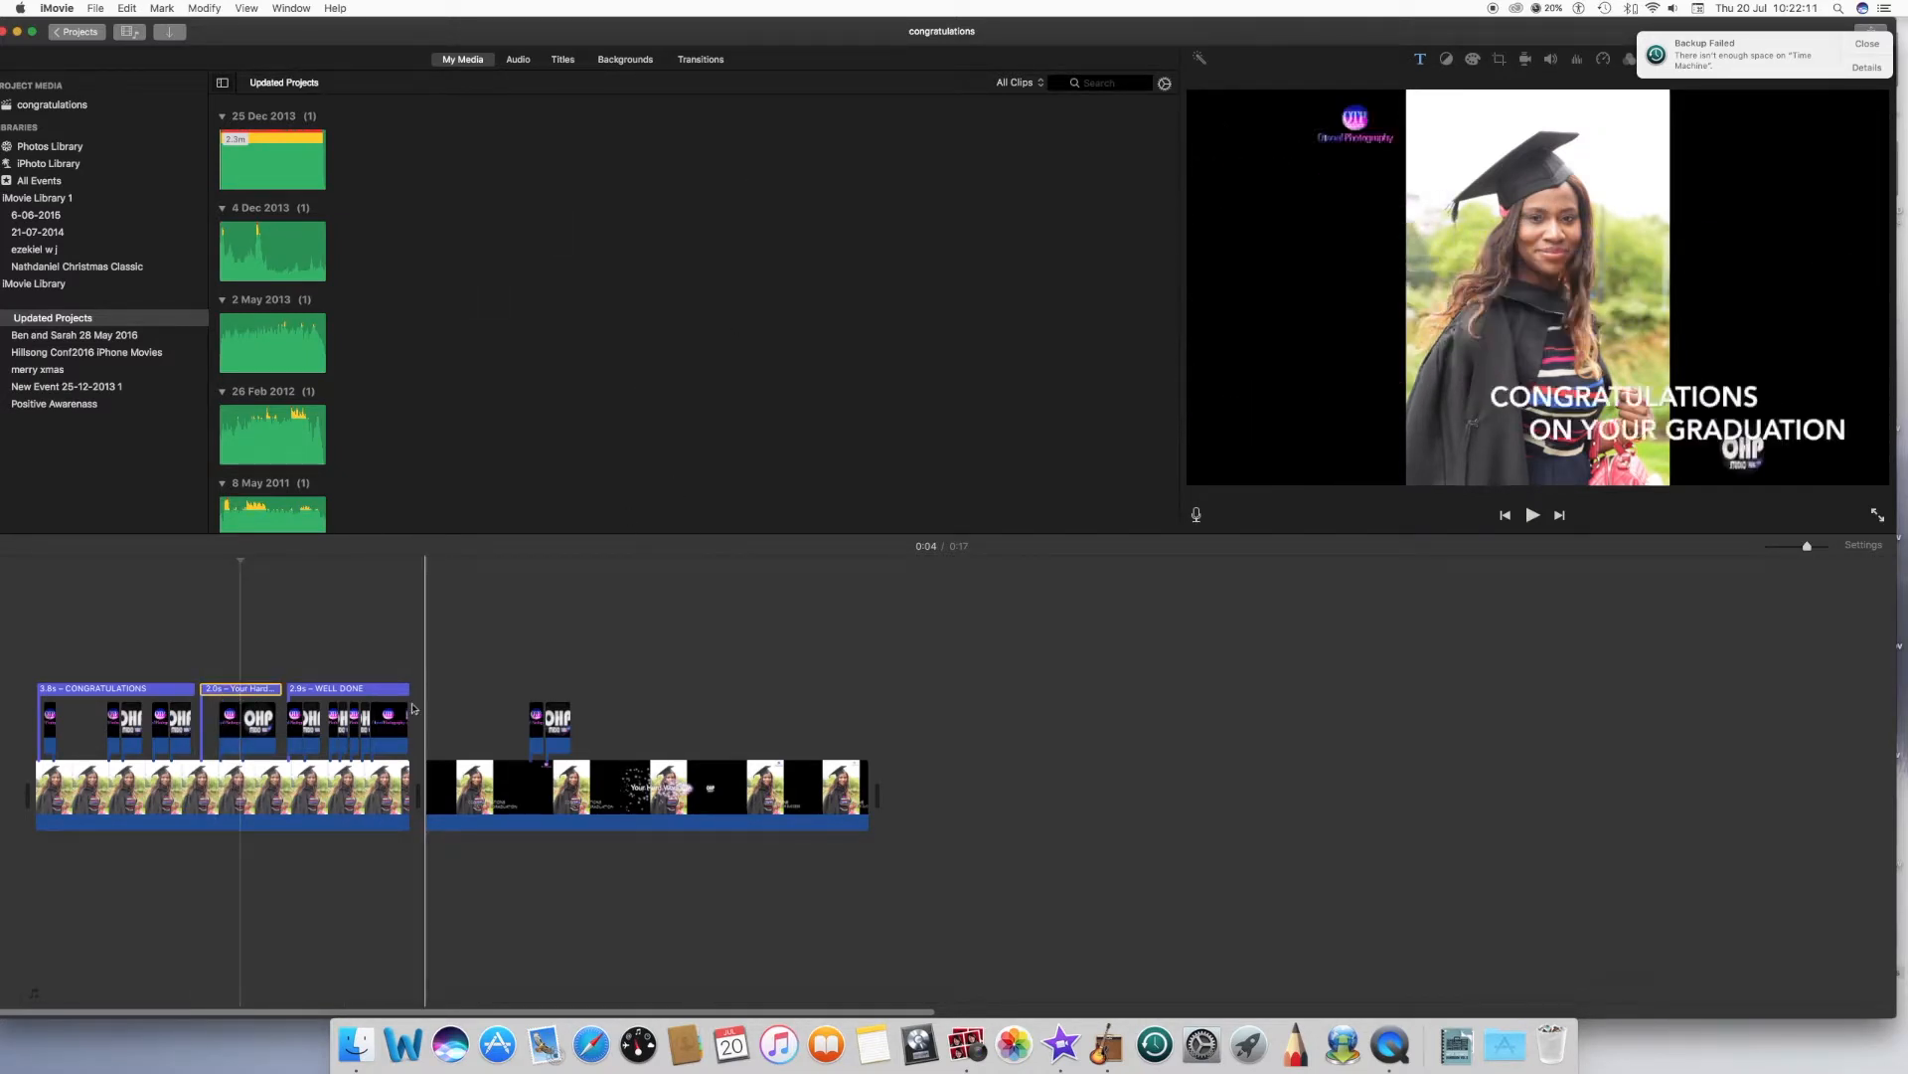
{"action": "left_click", "coordinate": [255, 726]}
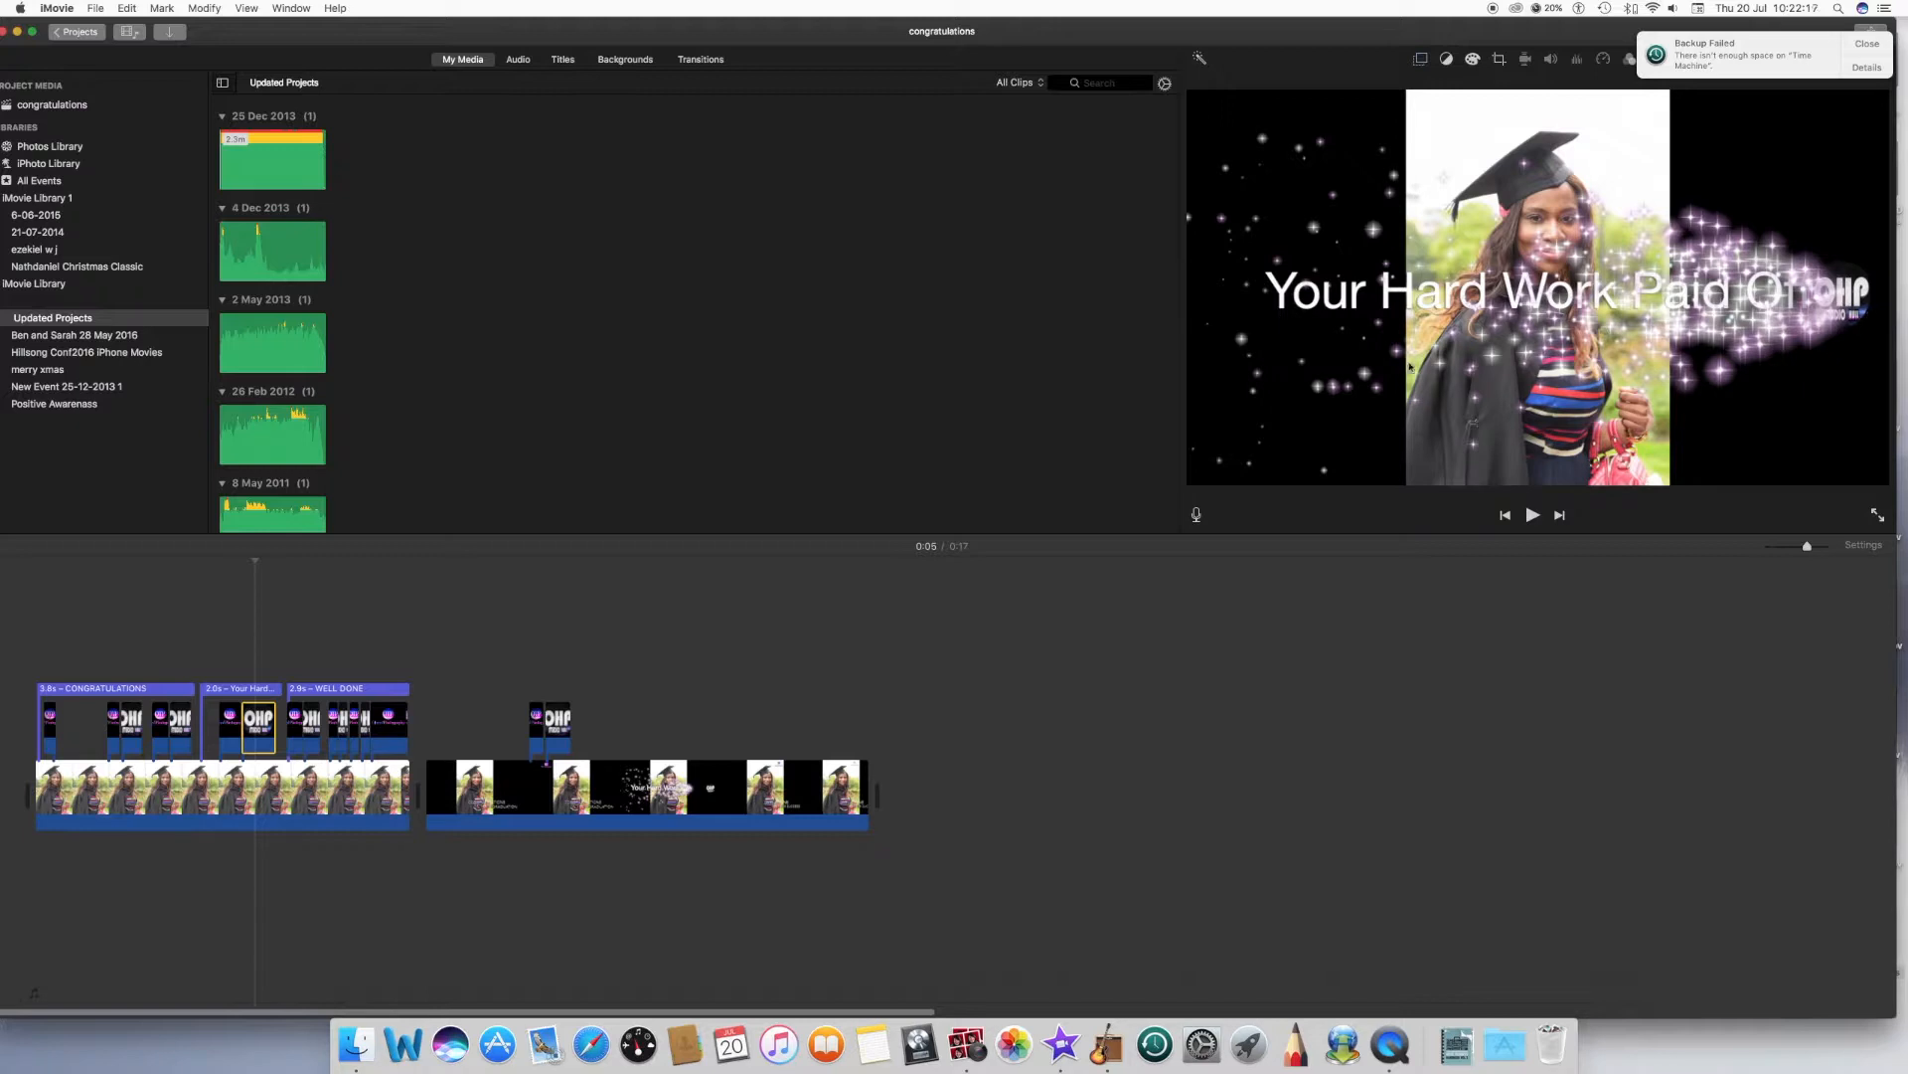
{"action": "left_click", "coordinate": [199, 613]}
{"action": "key", "text": "space"}
{"action": "key", "text": "space"}
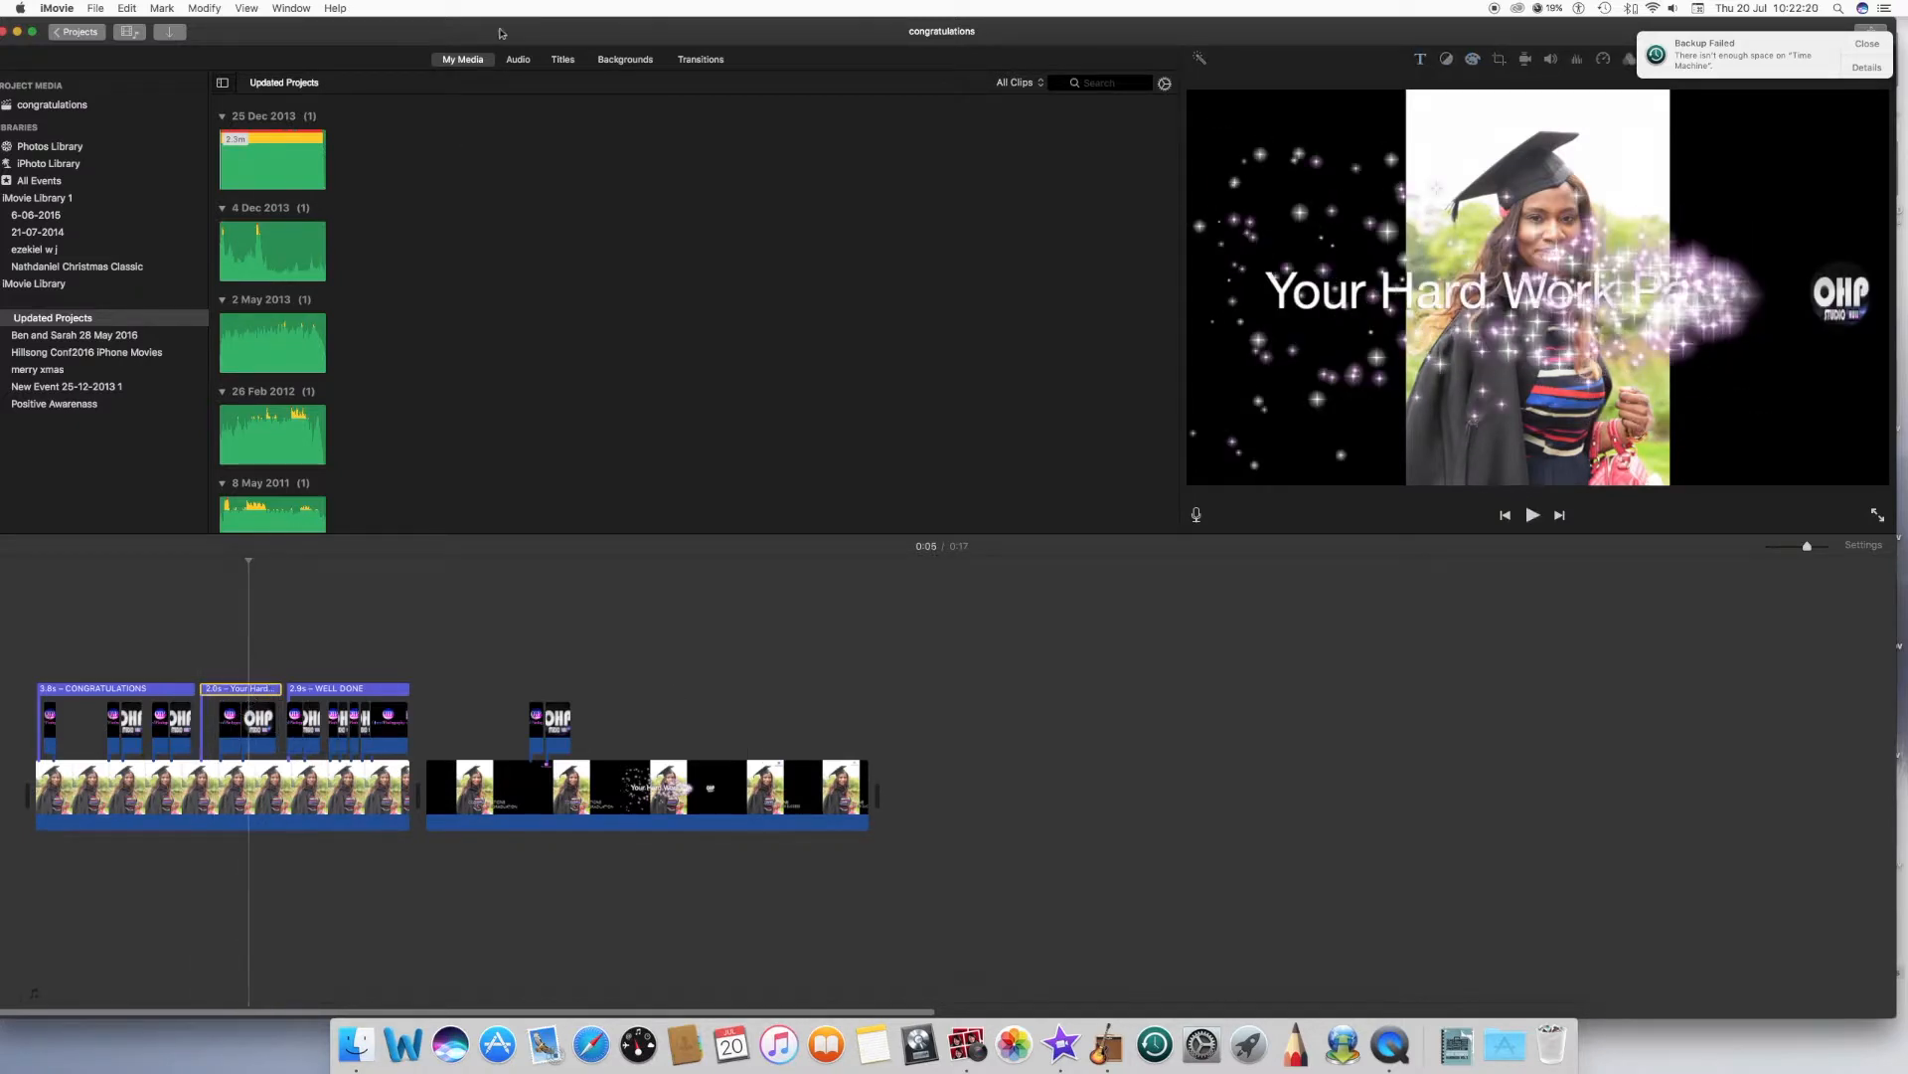
- Add a Pixie Dust title over the second half of the second clip
{"action": "left_click", "coordinate": [563, 60]}
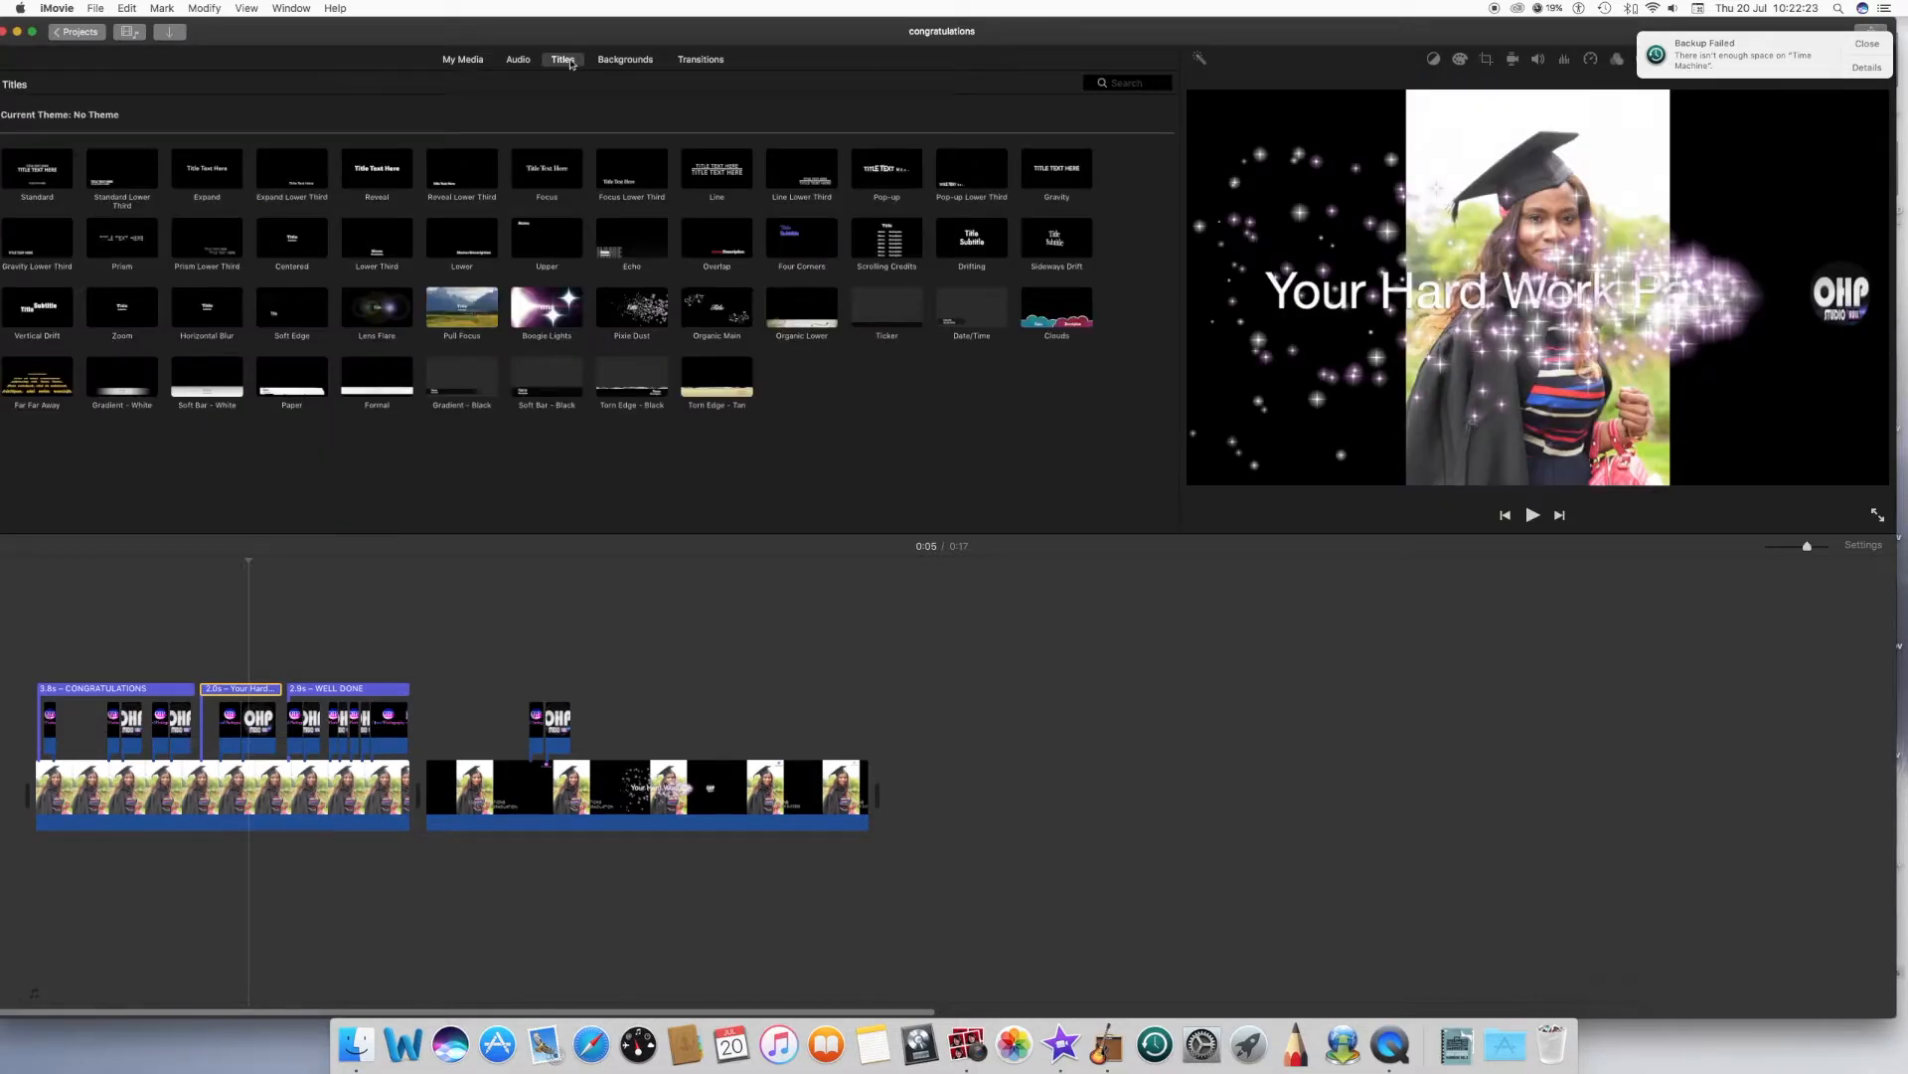
{"action": "left_click", "coordinate": [646, 315]}
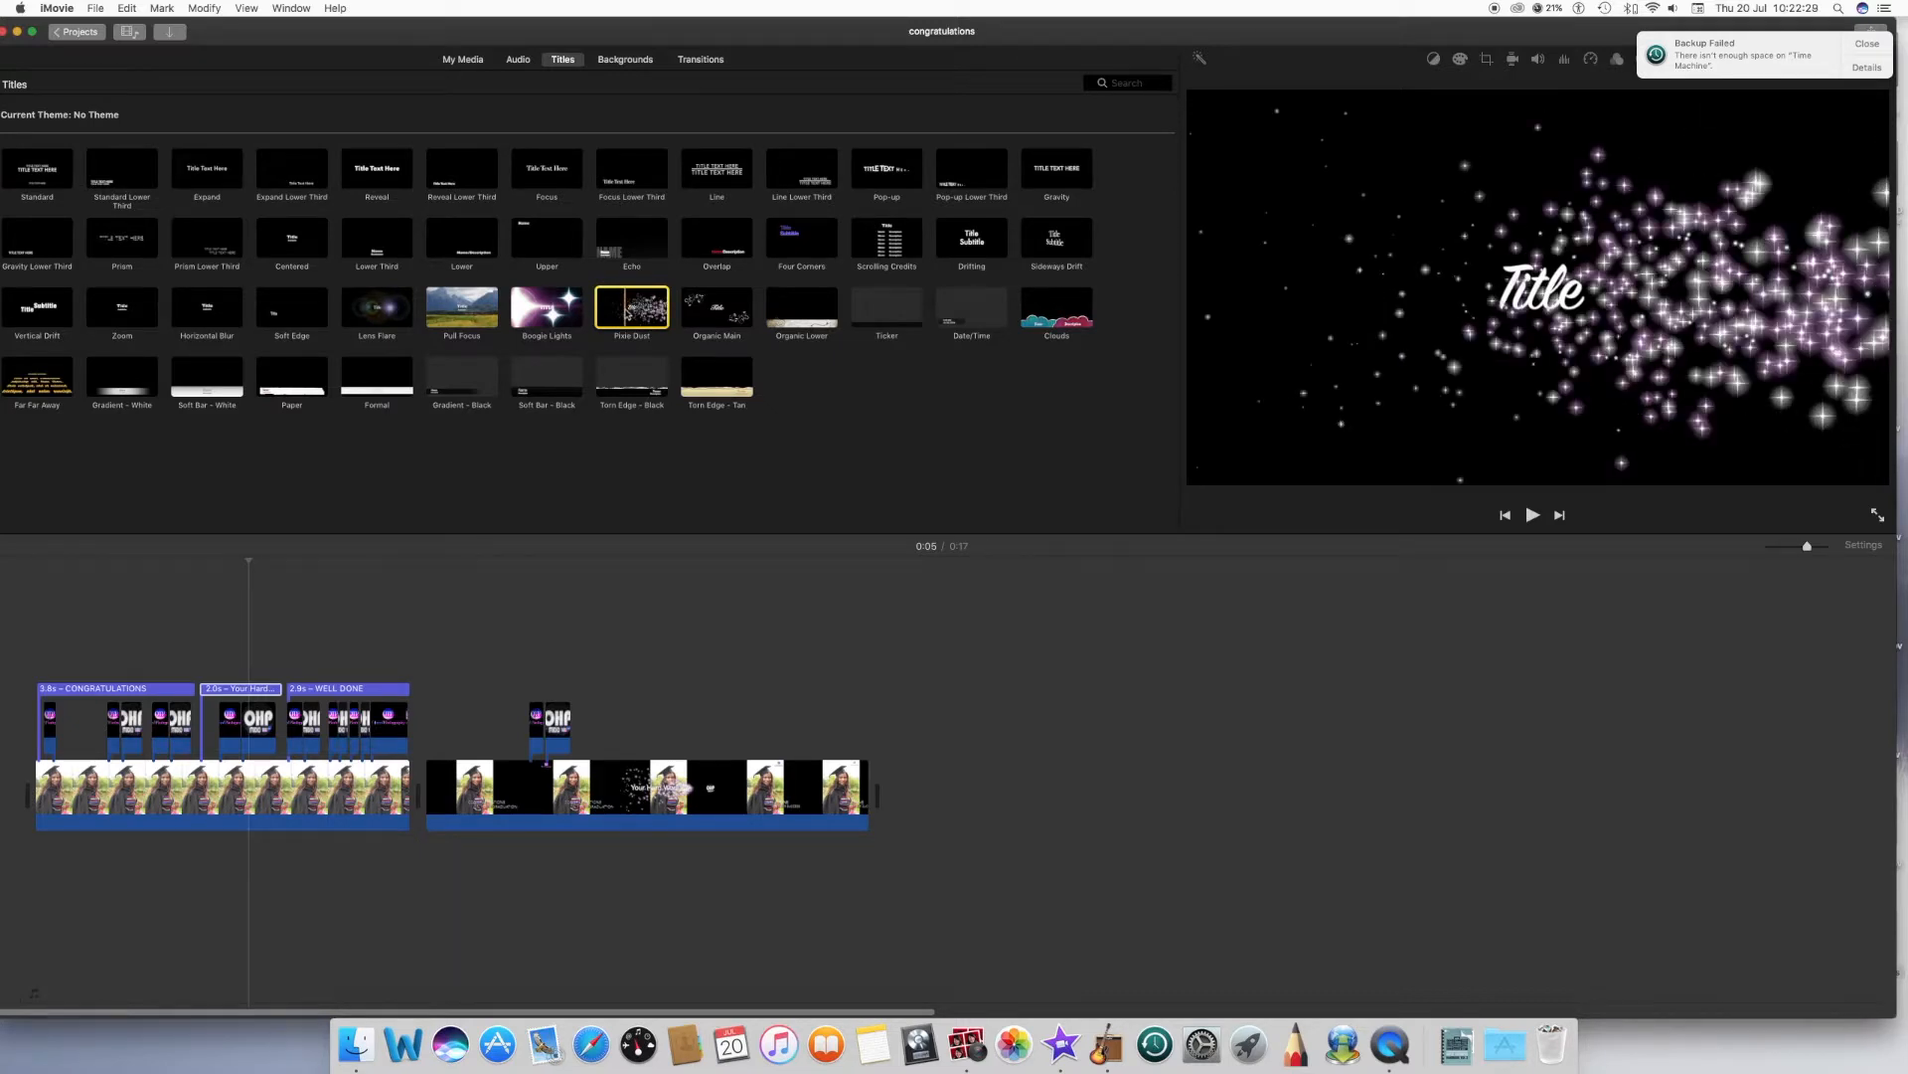
{"action": "left_click_drag", "start_coordinate": [633, 309], "coordinate": [629, 636]}
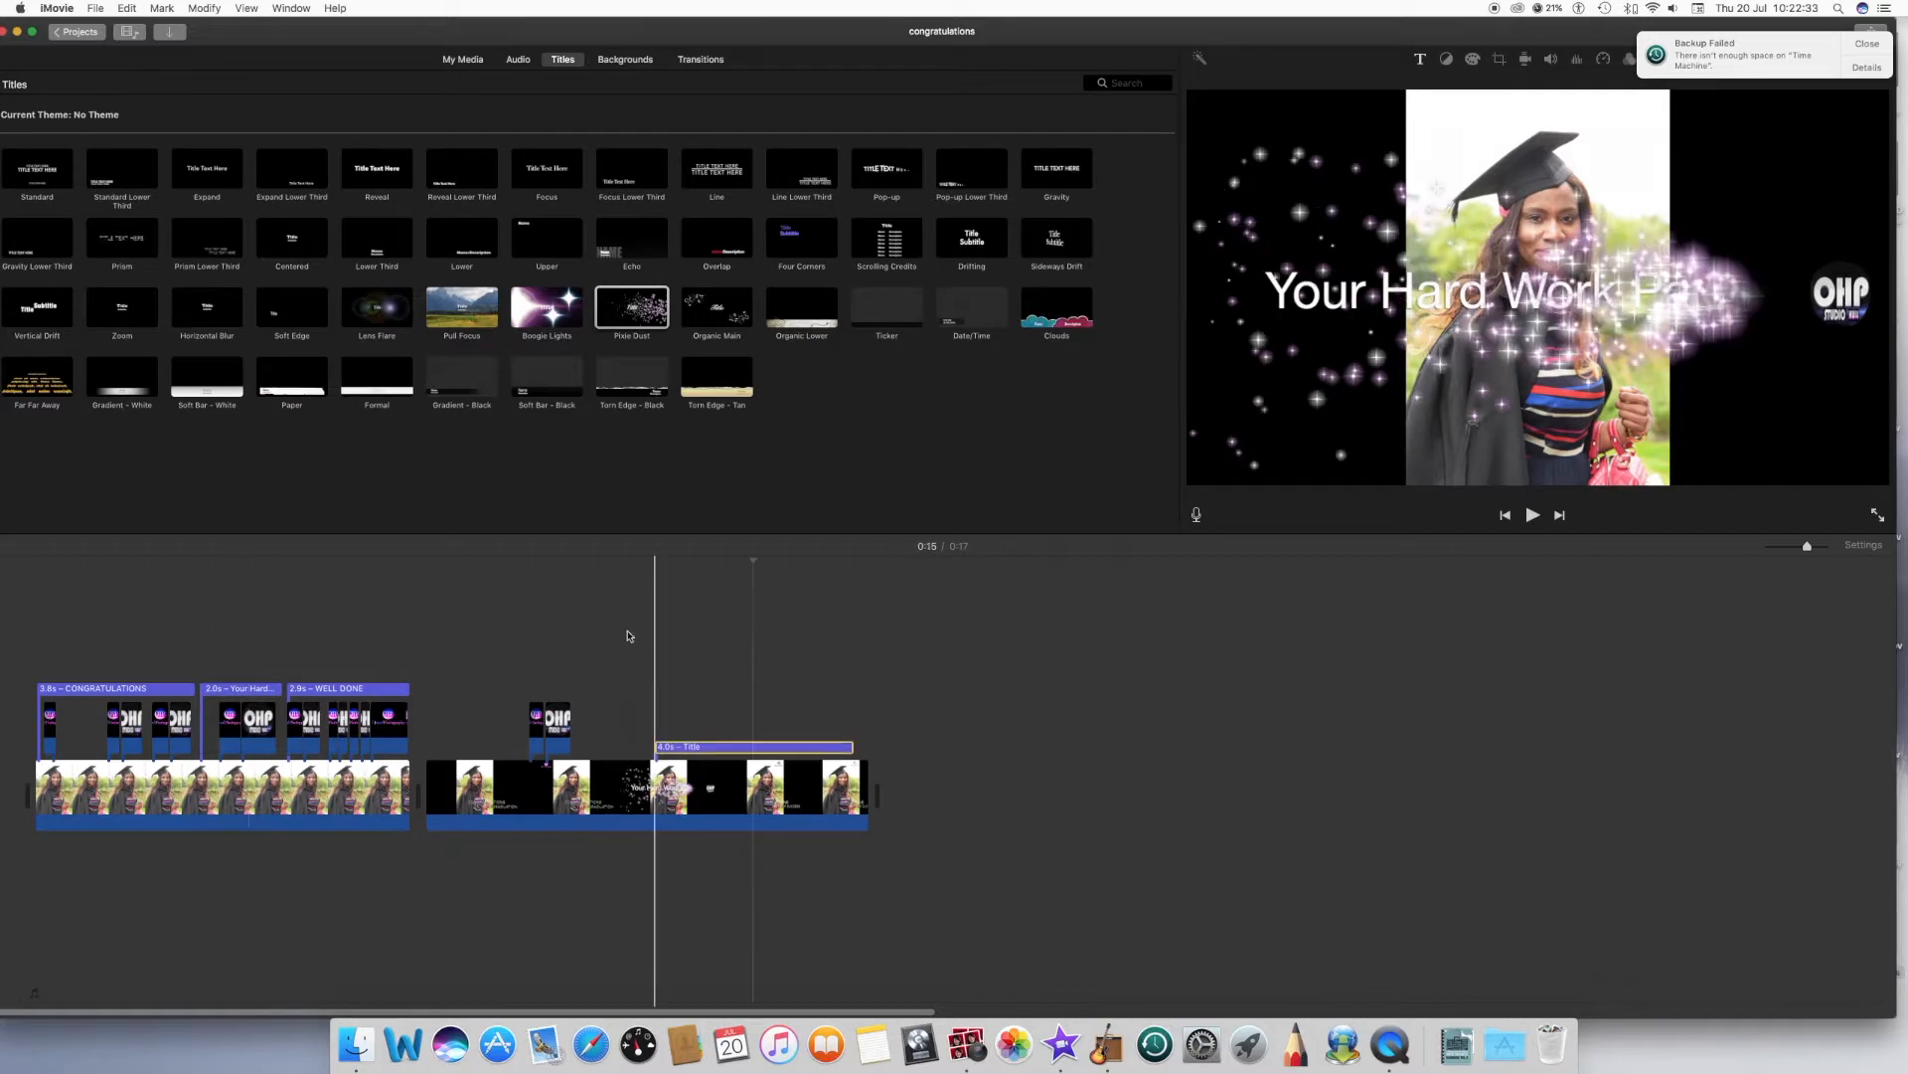
- Play the second clip around the added Pixie Dust title to compare it with the clip's existing sparkle title
{"action": "key", "text": "space"}
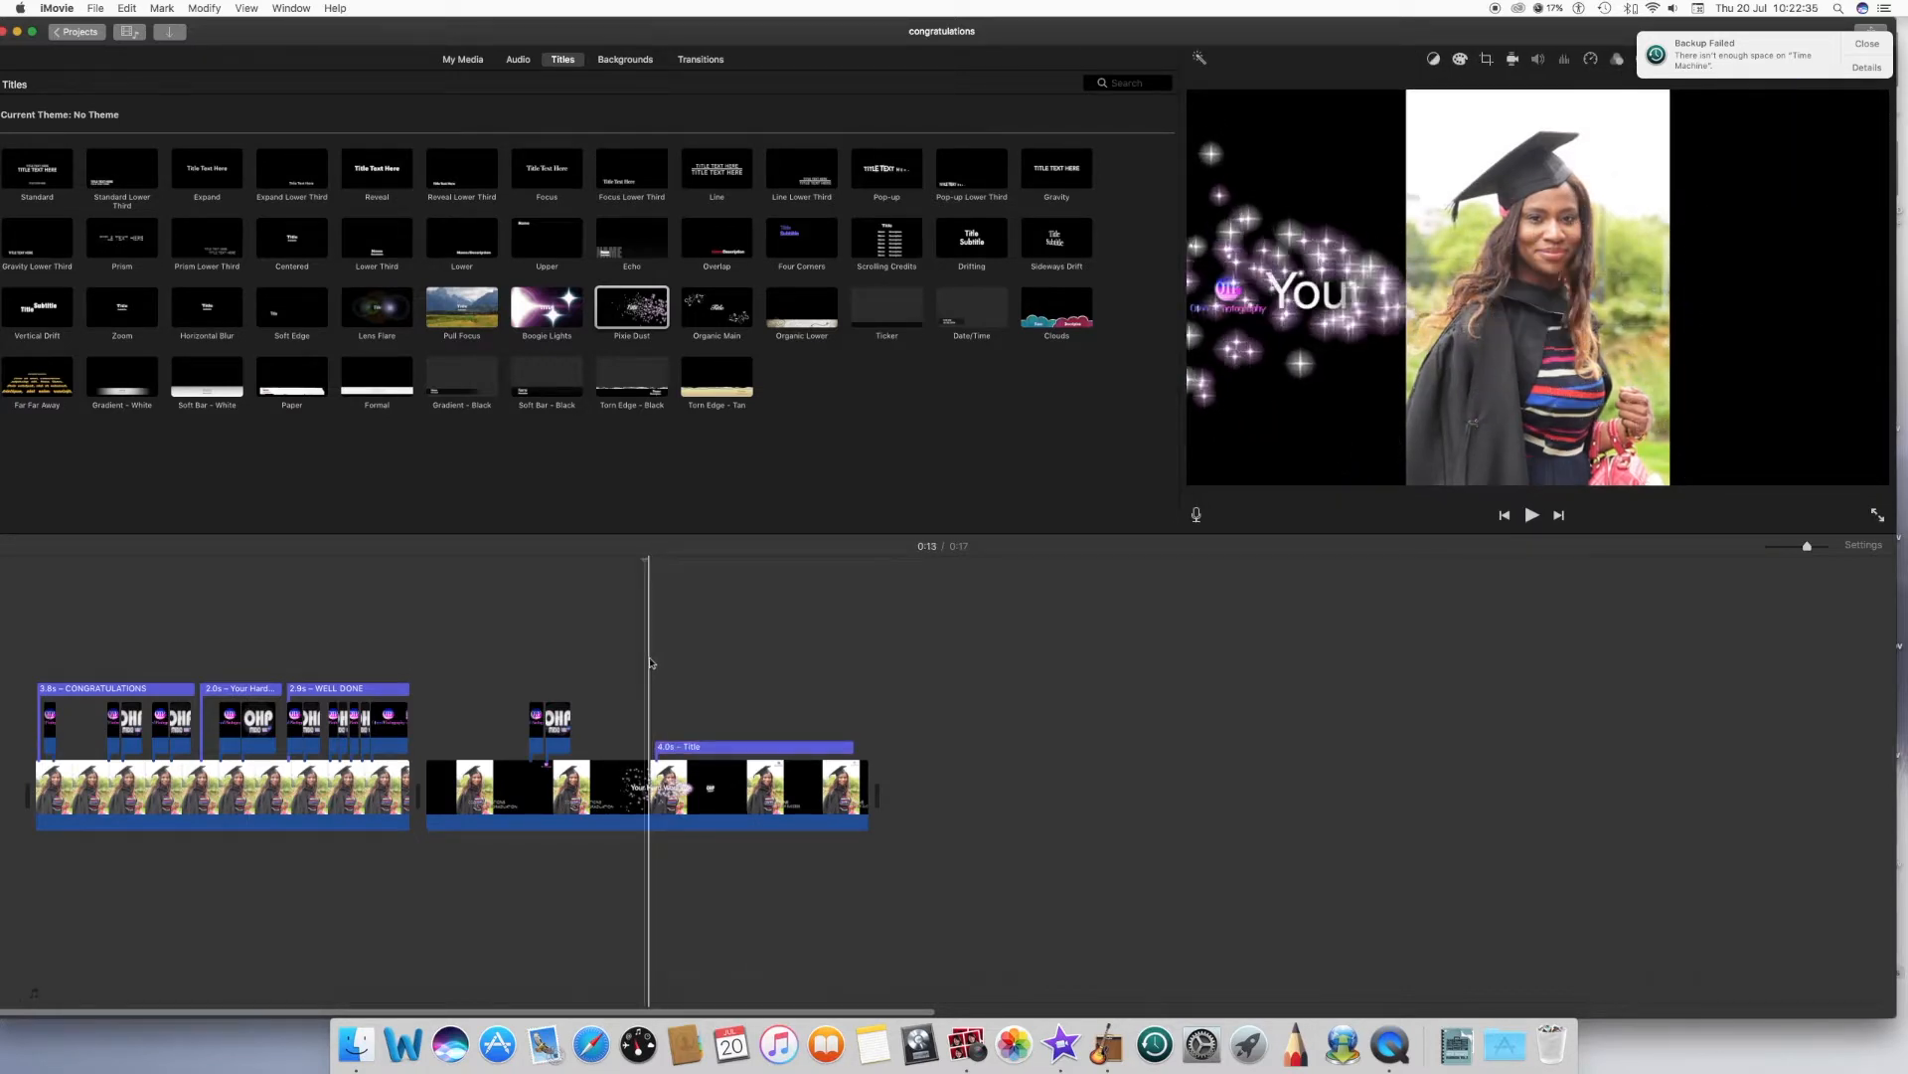
{"action": "key", "text": "space"}
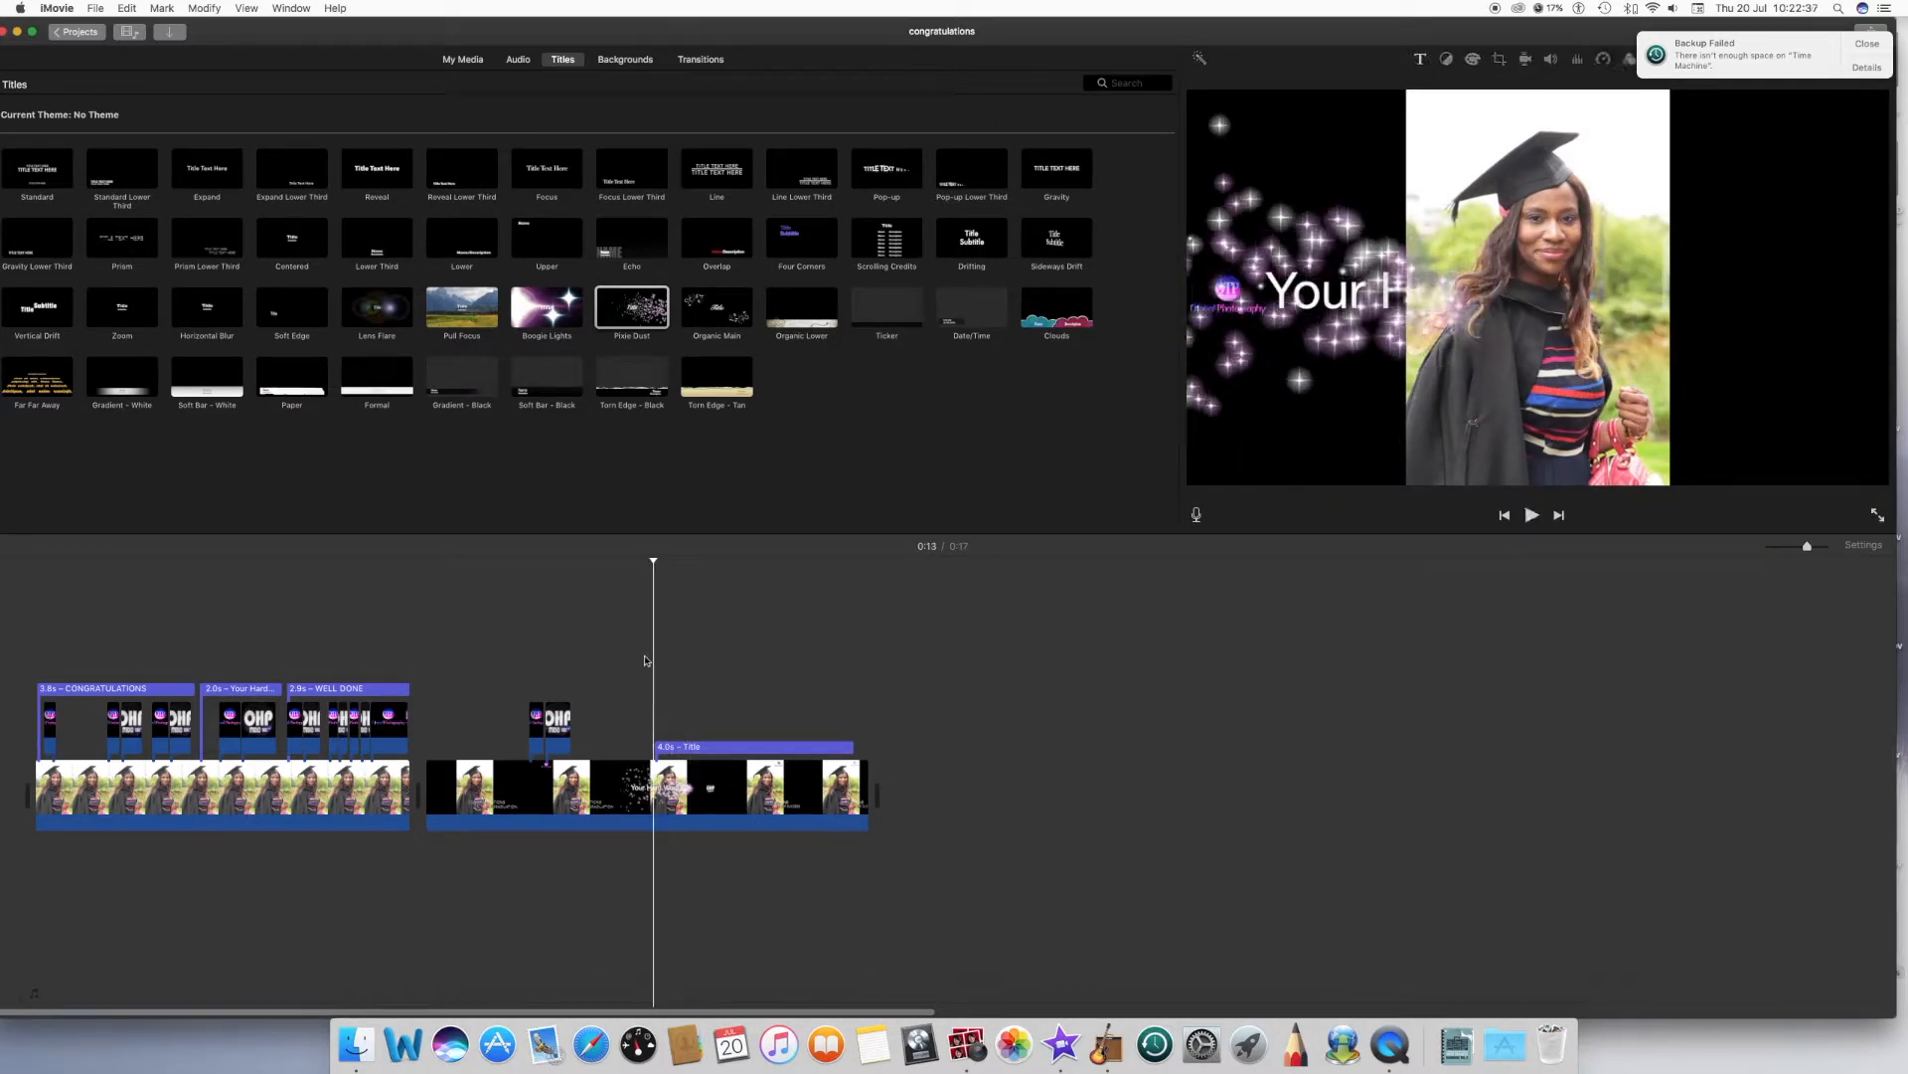
{"action": "key", "text": "space"}
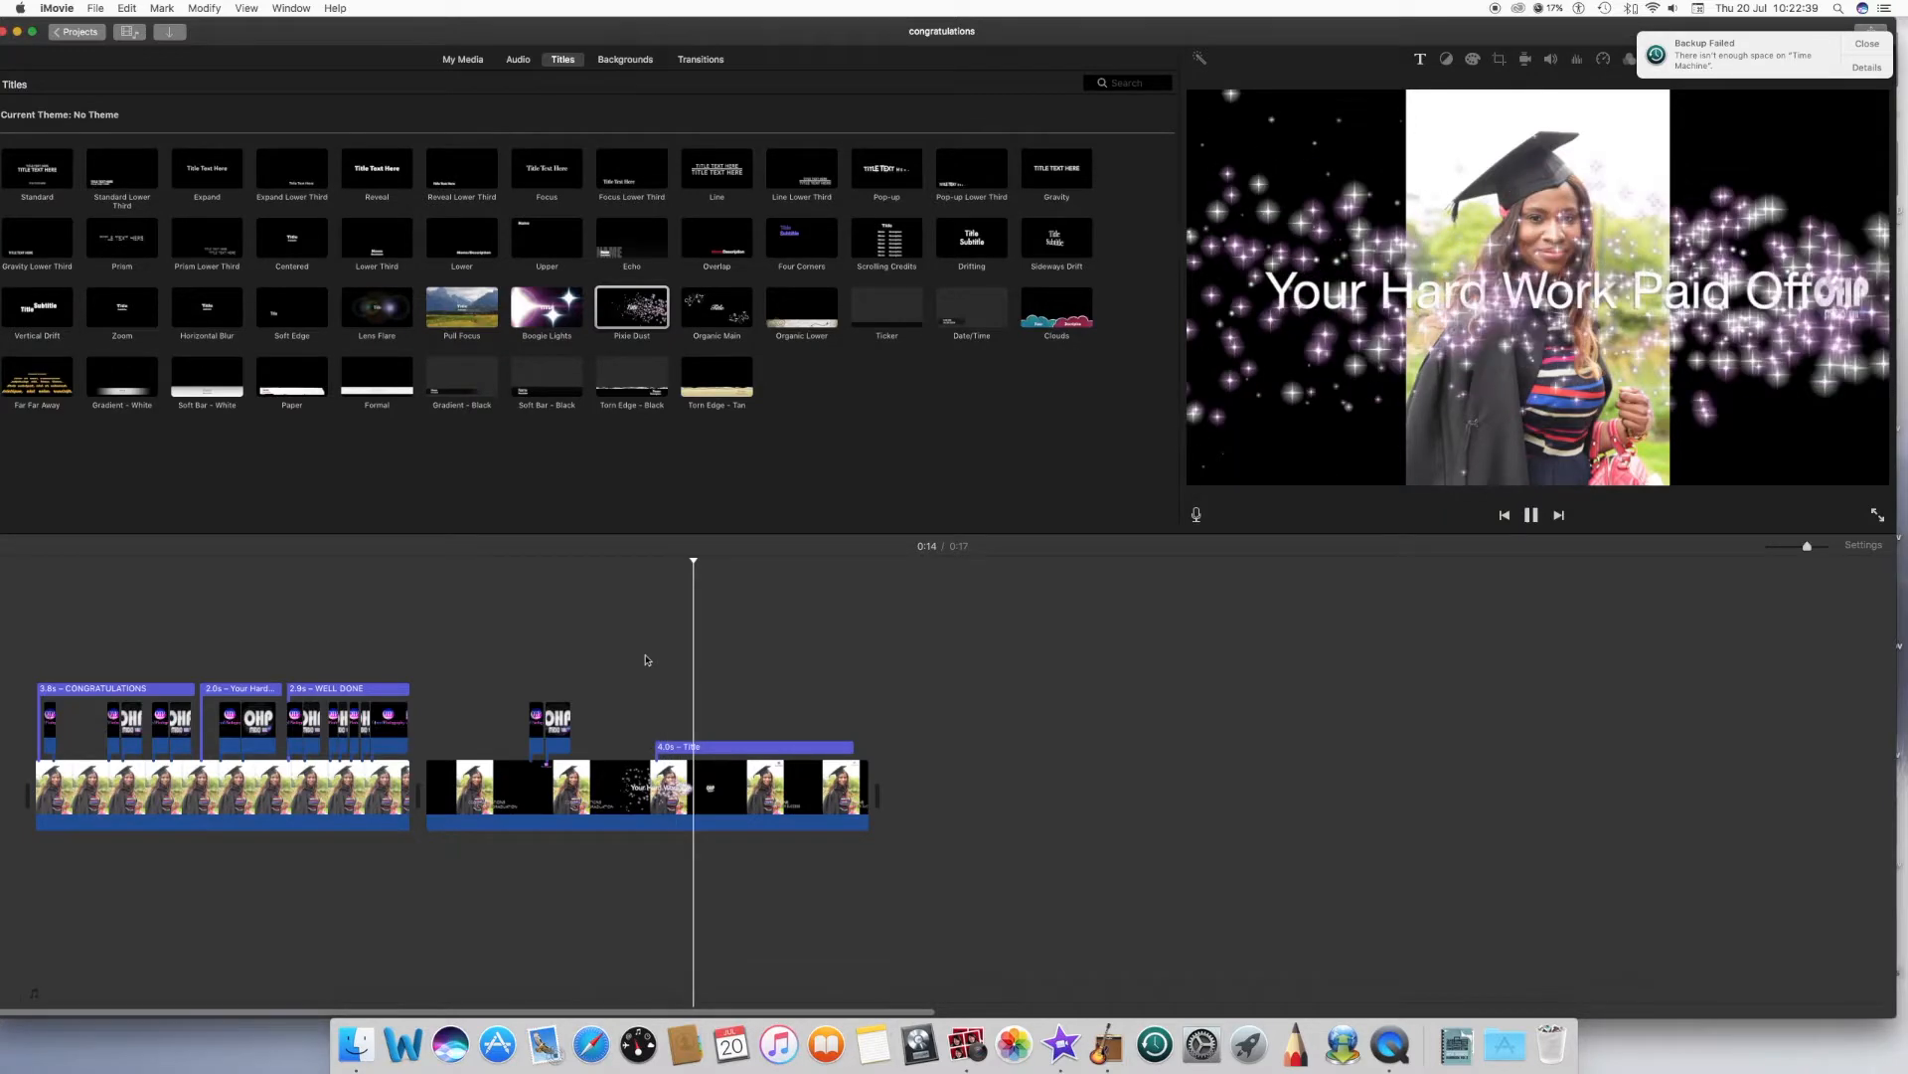
{"action": "key", "text": "space"}
{"action": "key", "text": "space"}
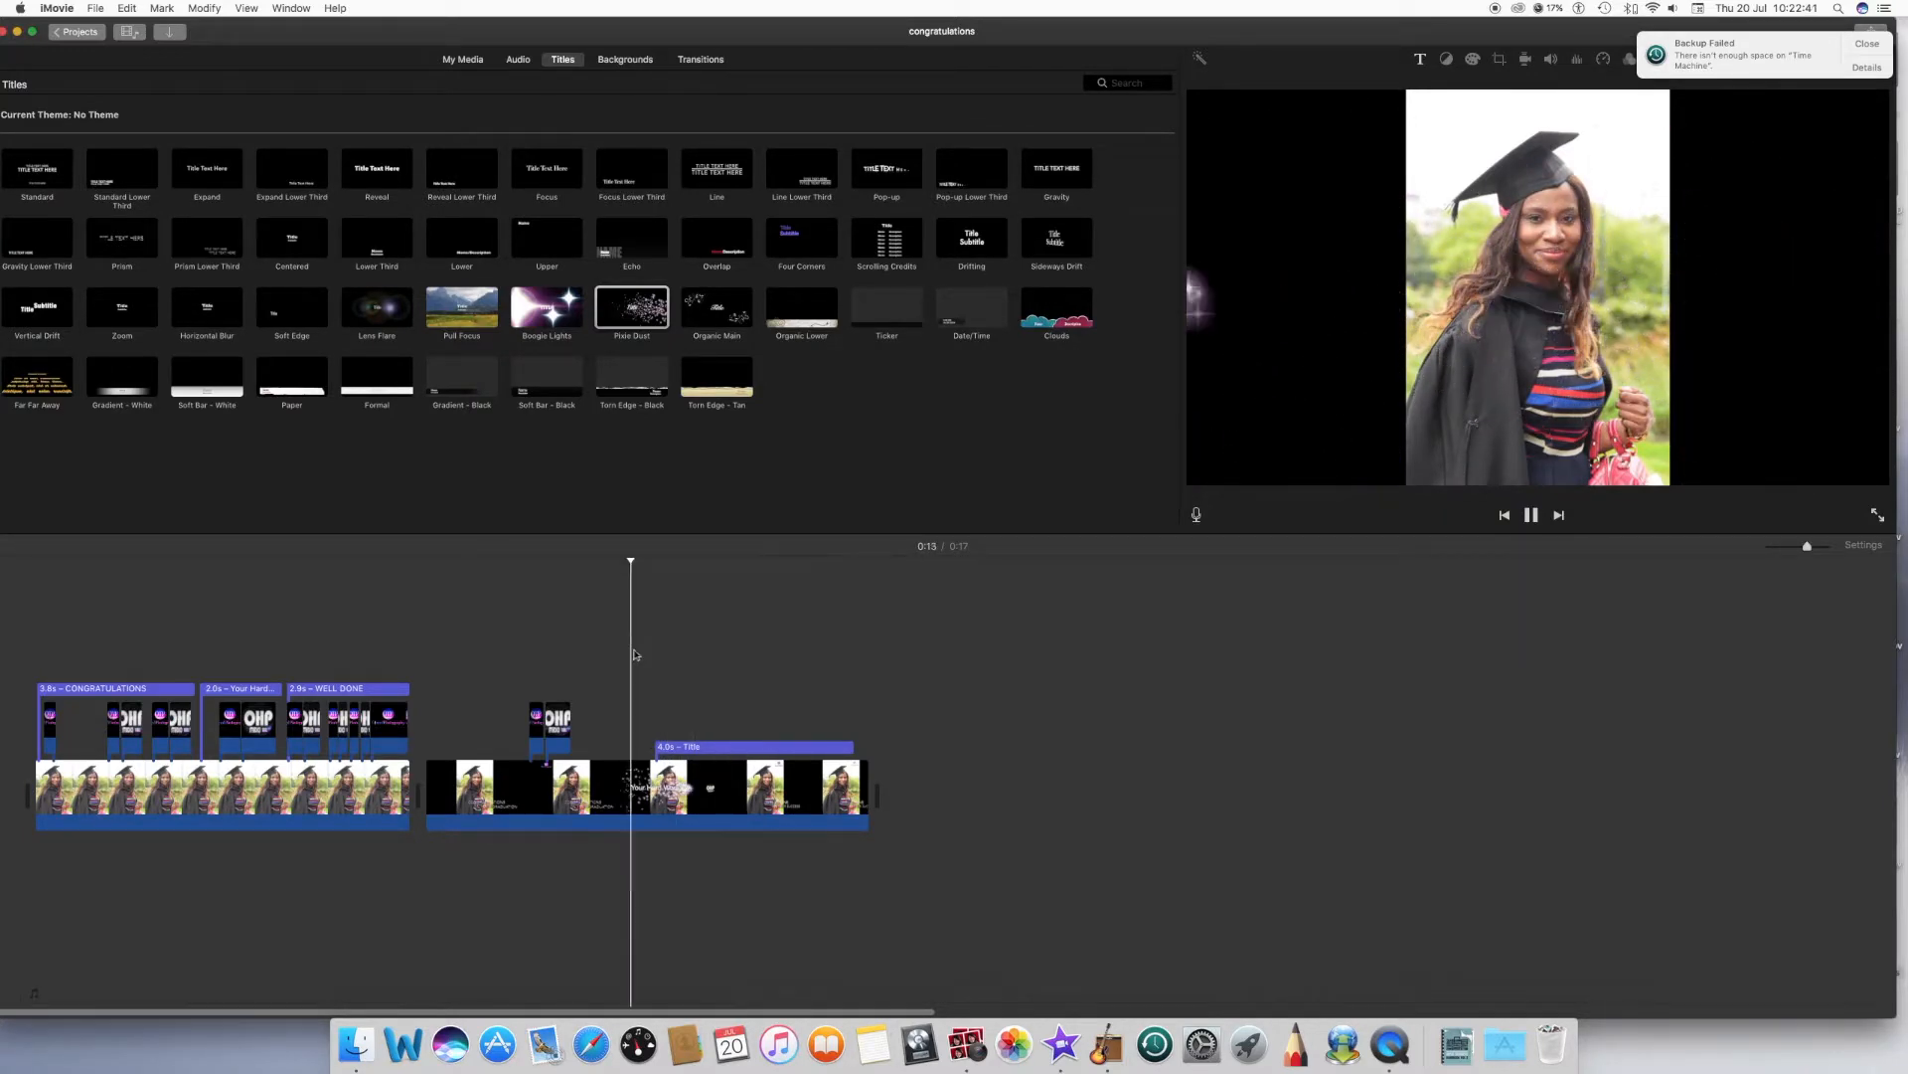
{"action": "left_click", "coordinate": [636, 653]}
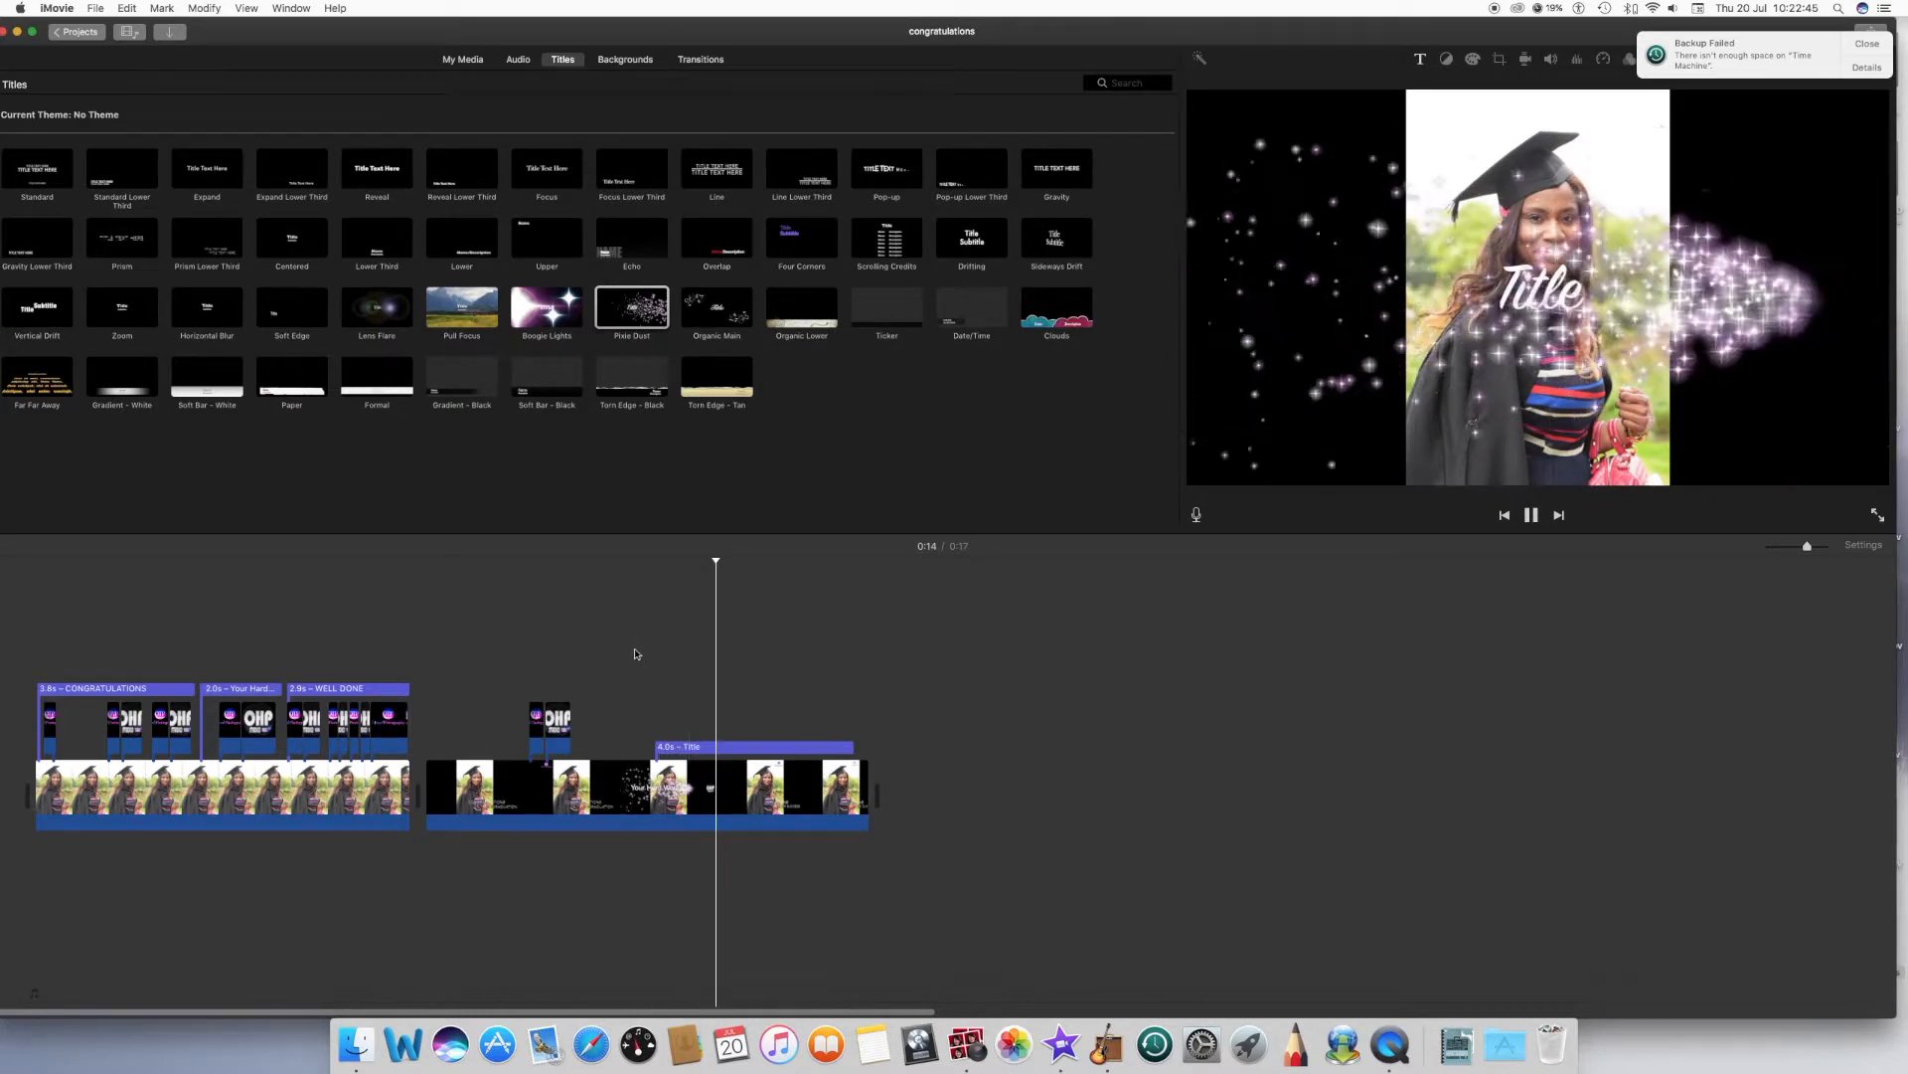
{"action": "key", "text": "space"}
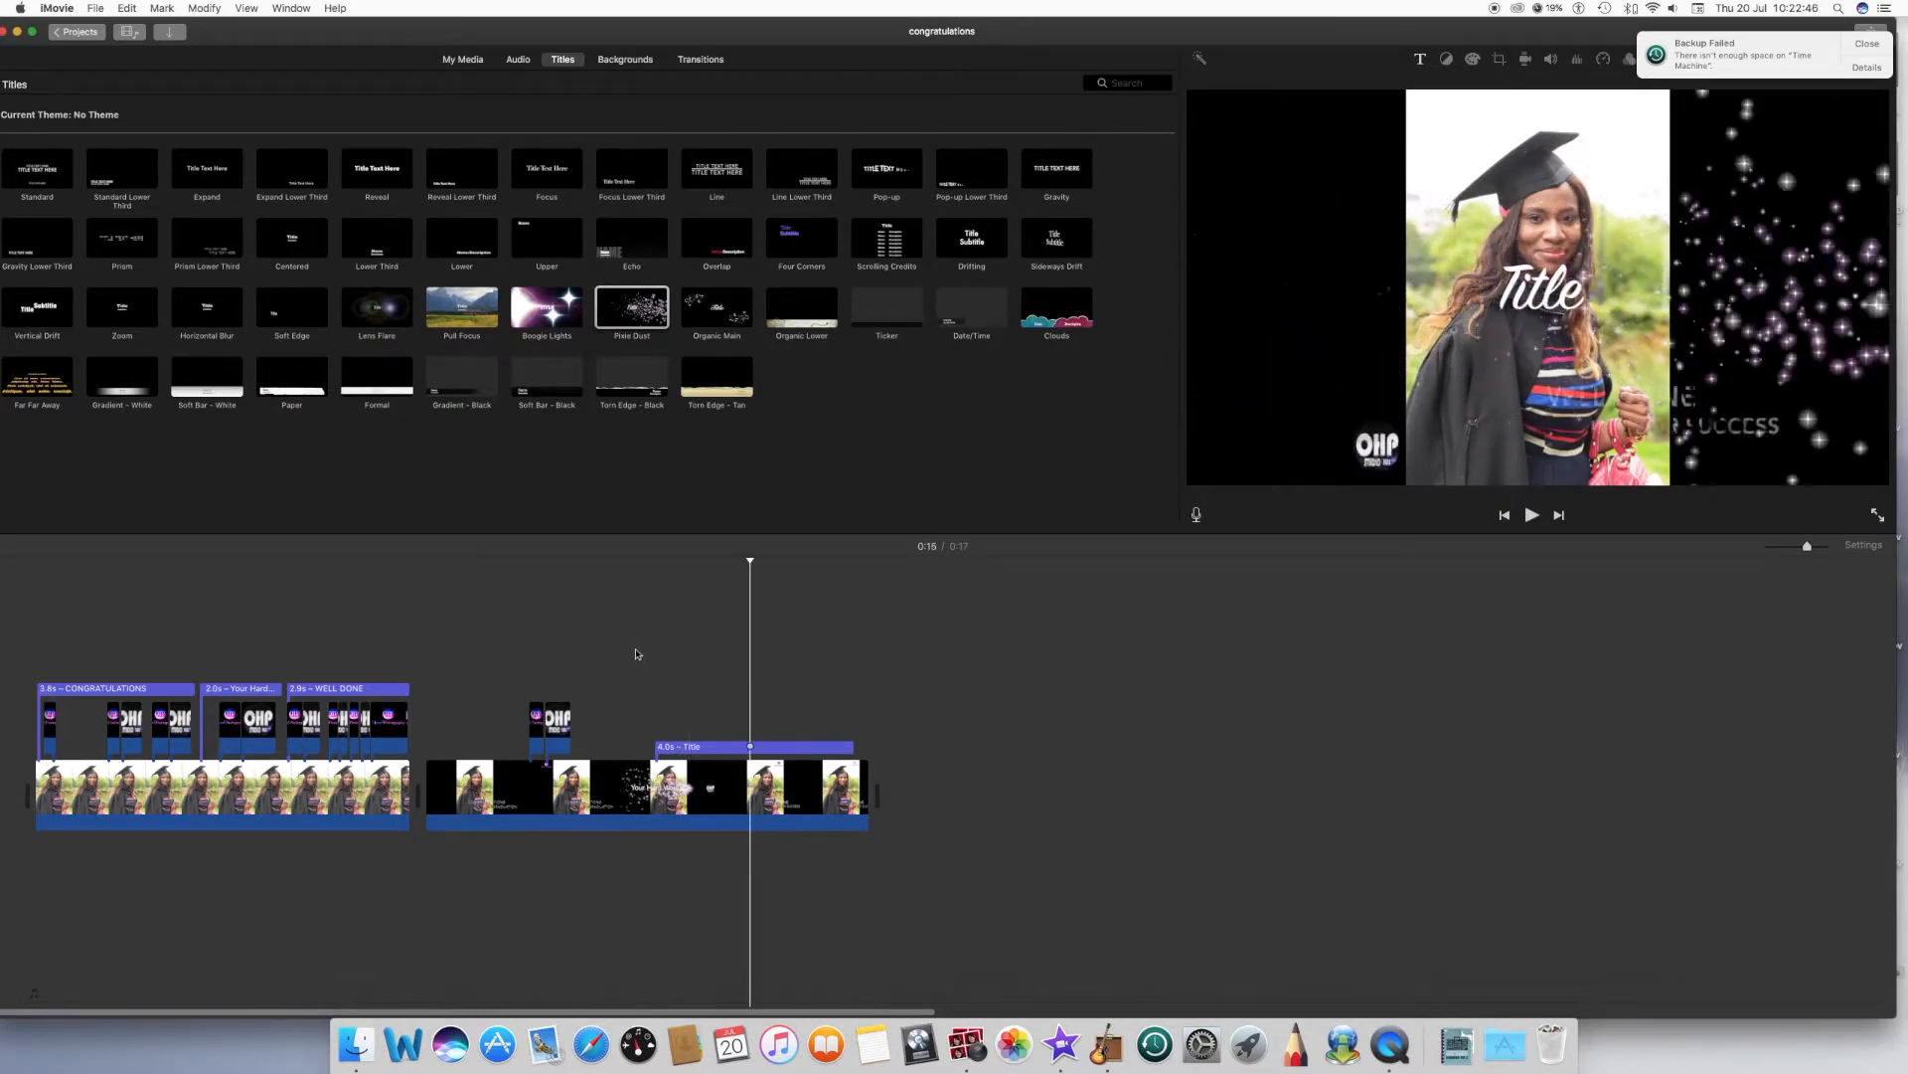
- Copy the first photo clip to the end of the timeline and move the Pixie Dust title from the second clip onto it
{"action": "left_click", "coordinate": [289, 796]}
{"action": "left_click_drag", "start_coordinate": [433, 801], "coordinate": [1123, 804]}
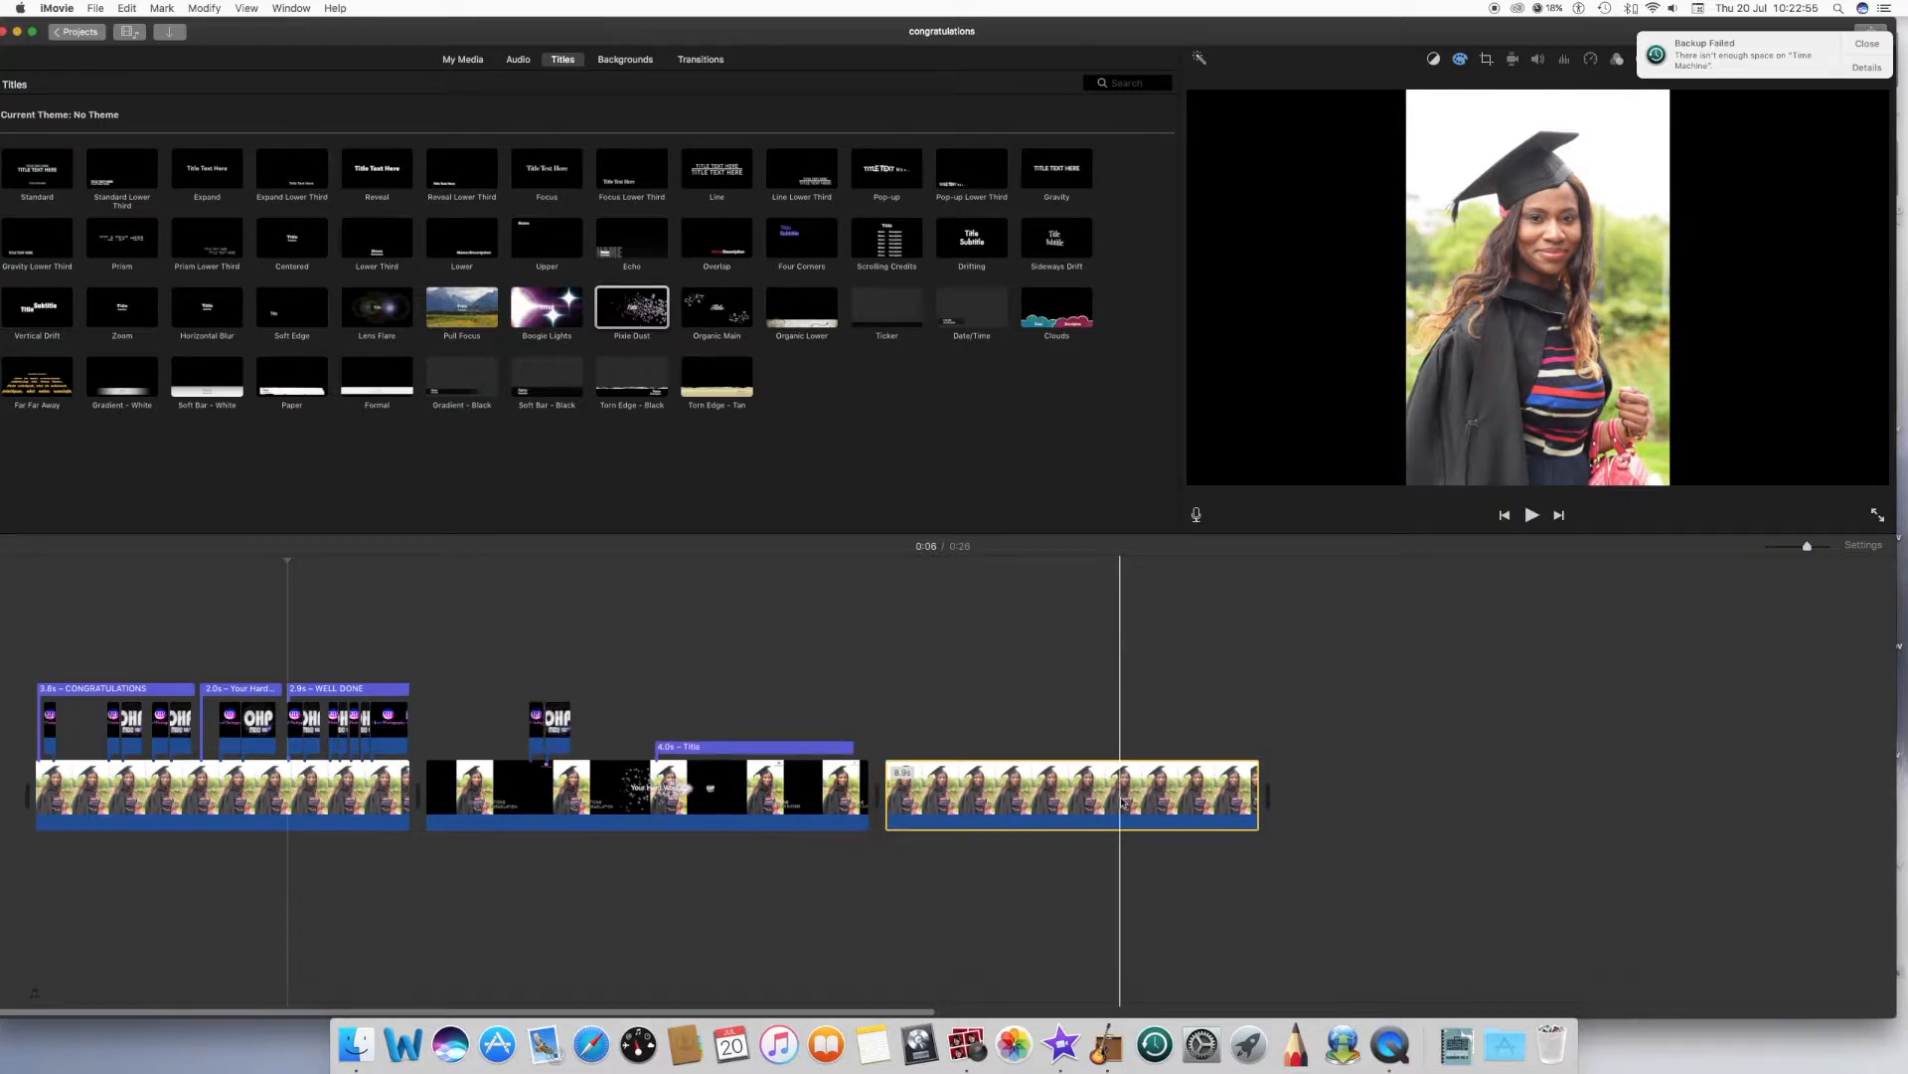
{"action": "left_click_drag", "start_coordinate": [740, 747], "coordinate": [1093, 748]}
- Move the logo pair from the second clip and the Pixie Dust title to the start of the third clip and preview them
{"action": "left_click", "coordinate": [562, 733]}
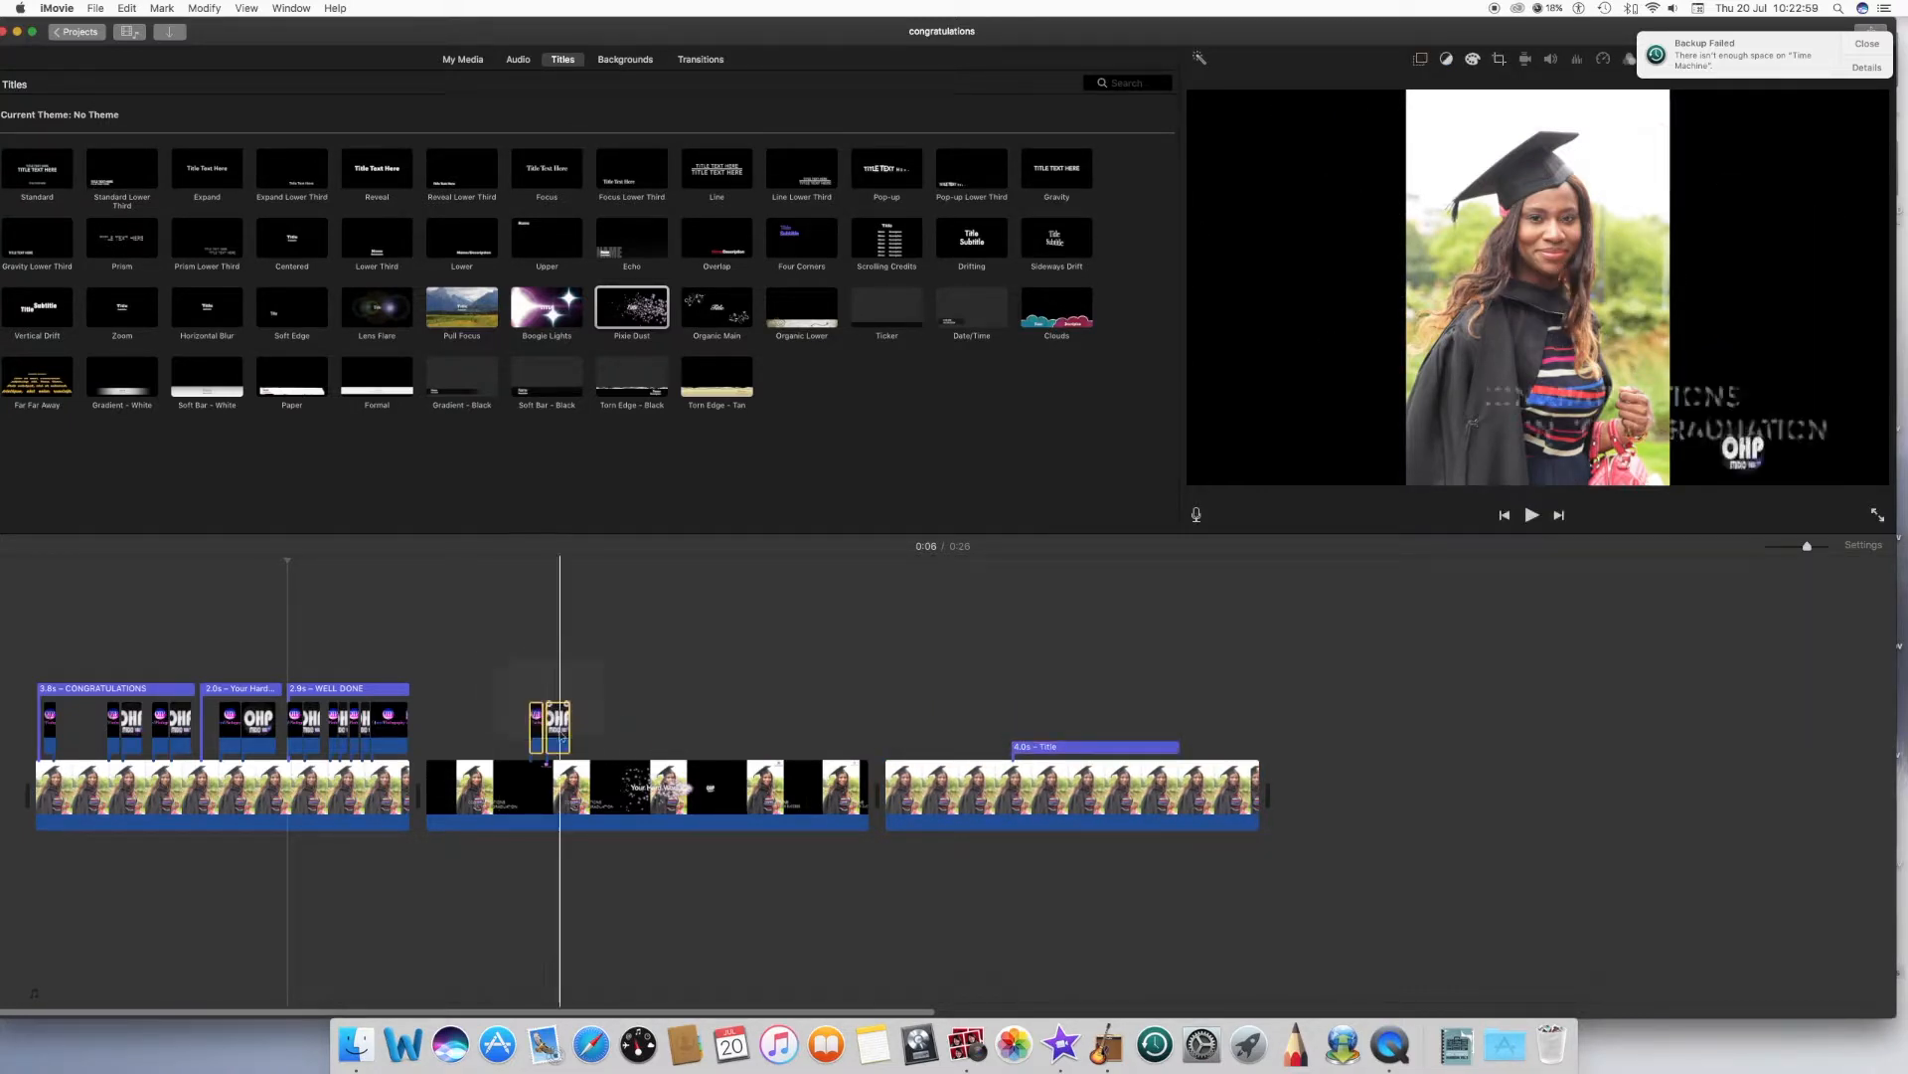
{"action": "left_click_drag", "start_coordinate": [562, 734], "coordinate": [909, 726]}
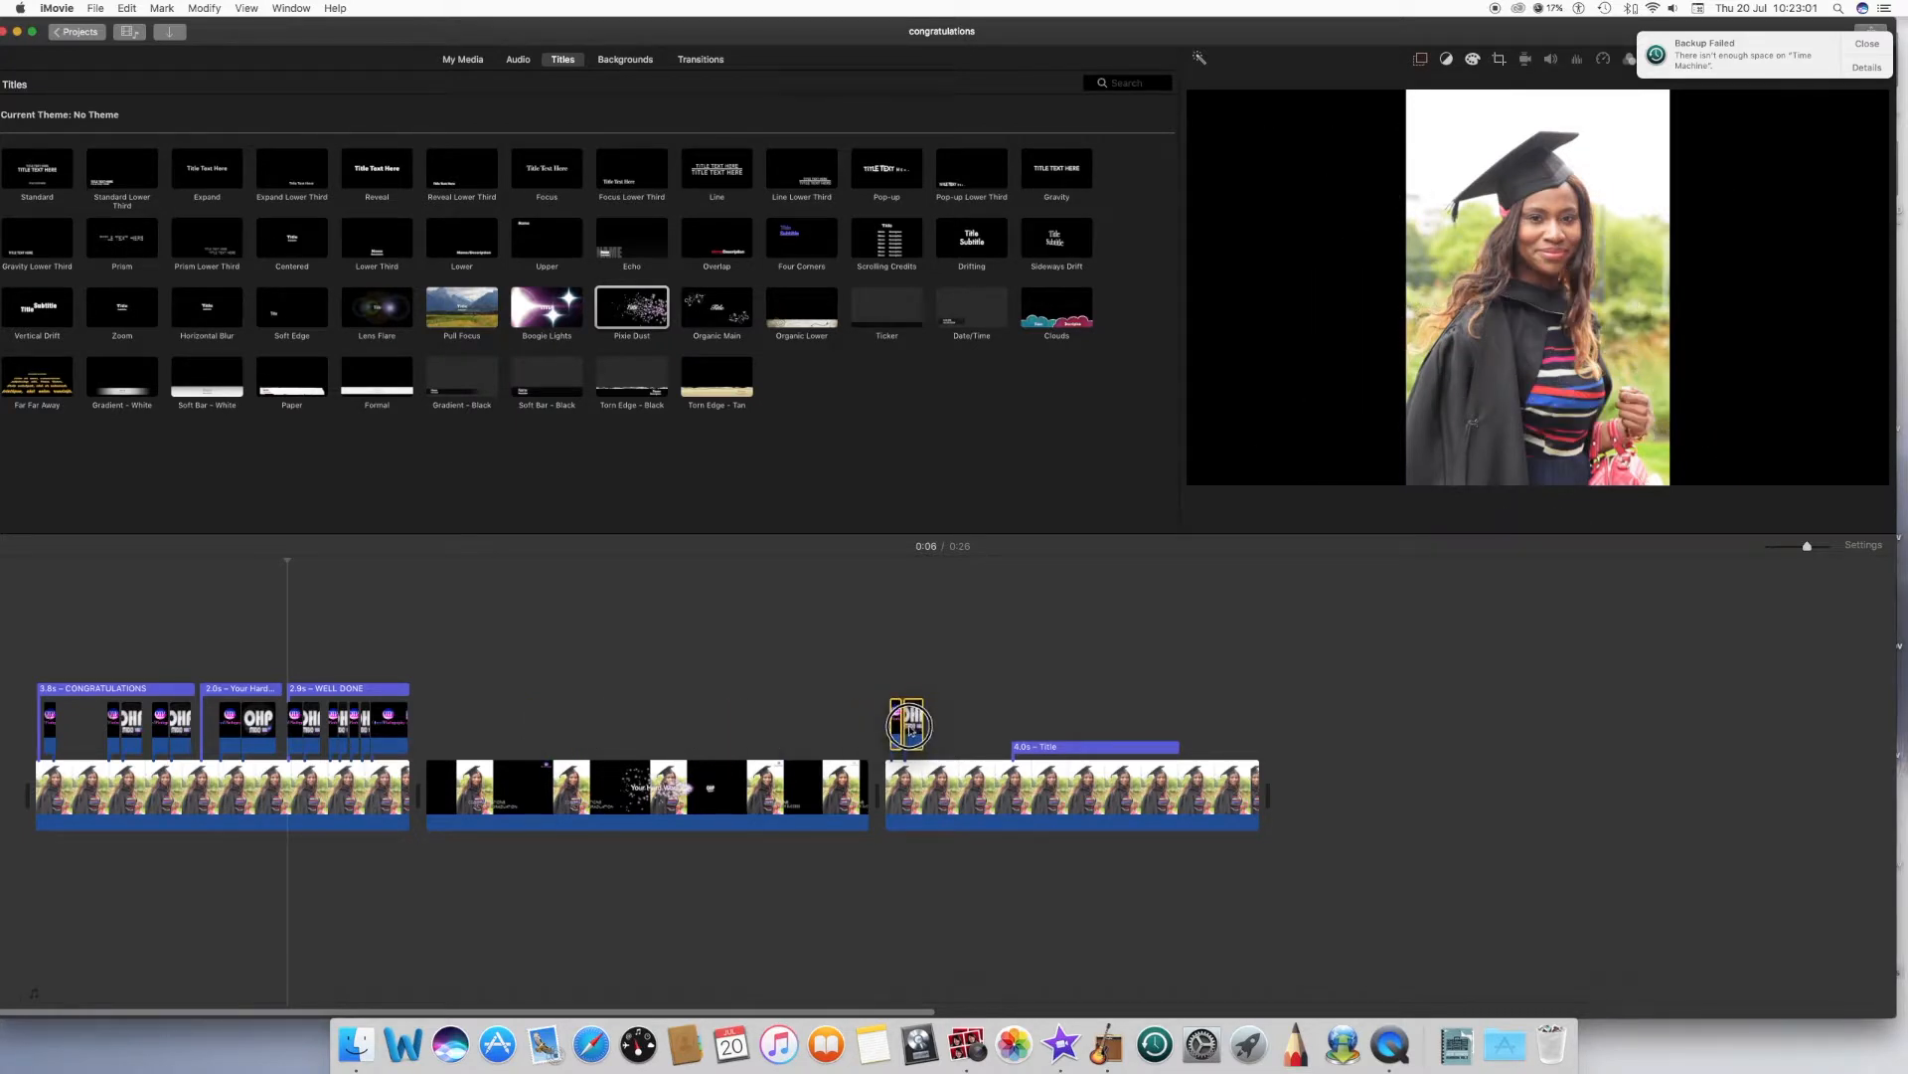
{"action": "left_click", "coordinate": [882, 590]}
{"action": "key", "text": "space"}
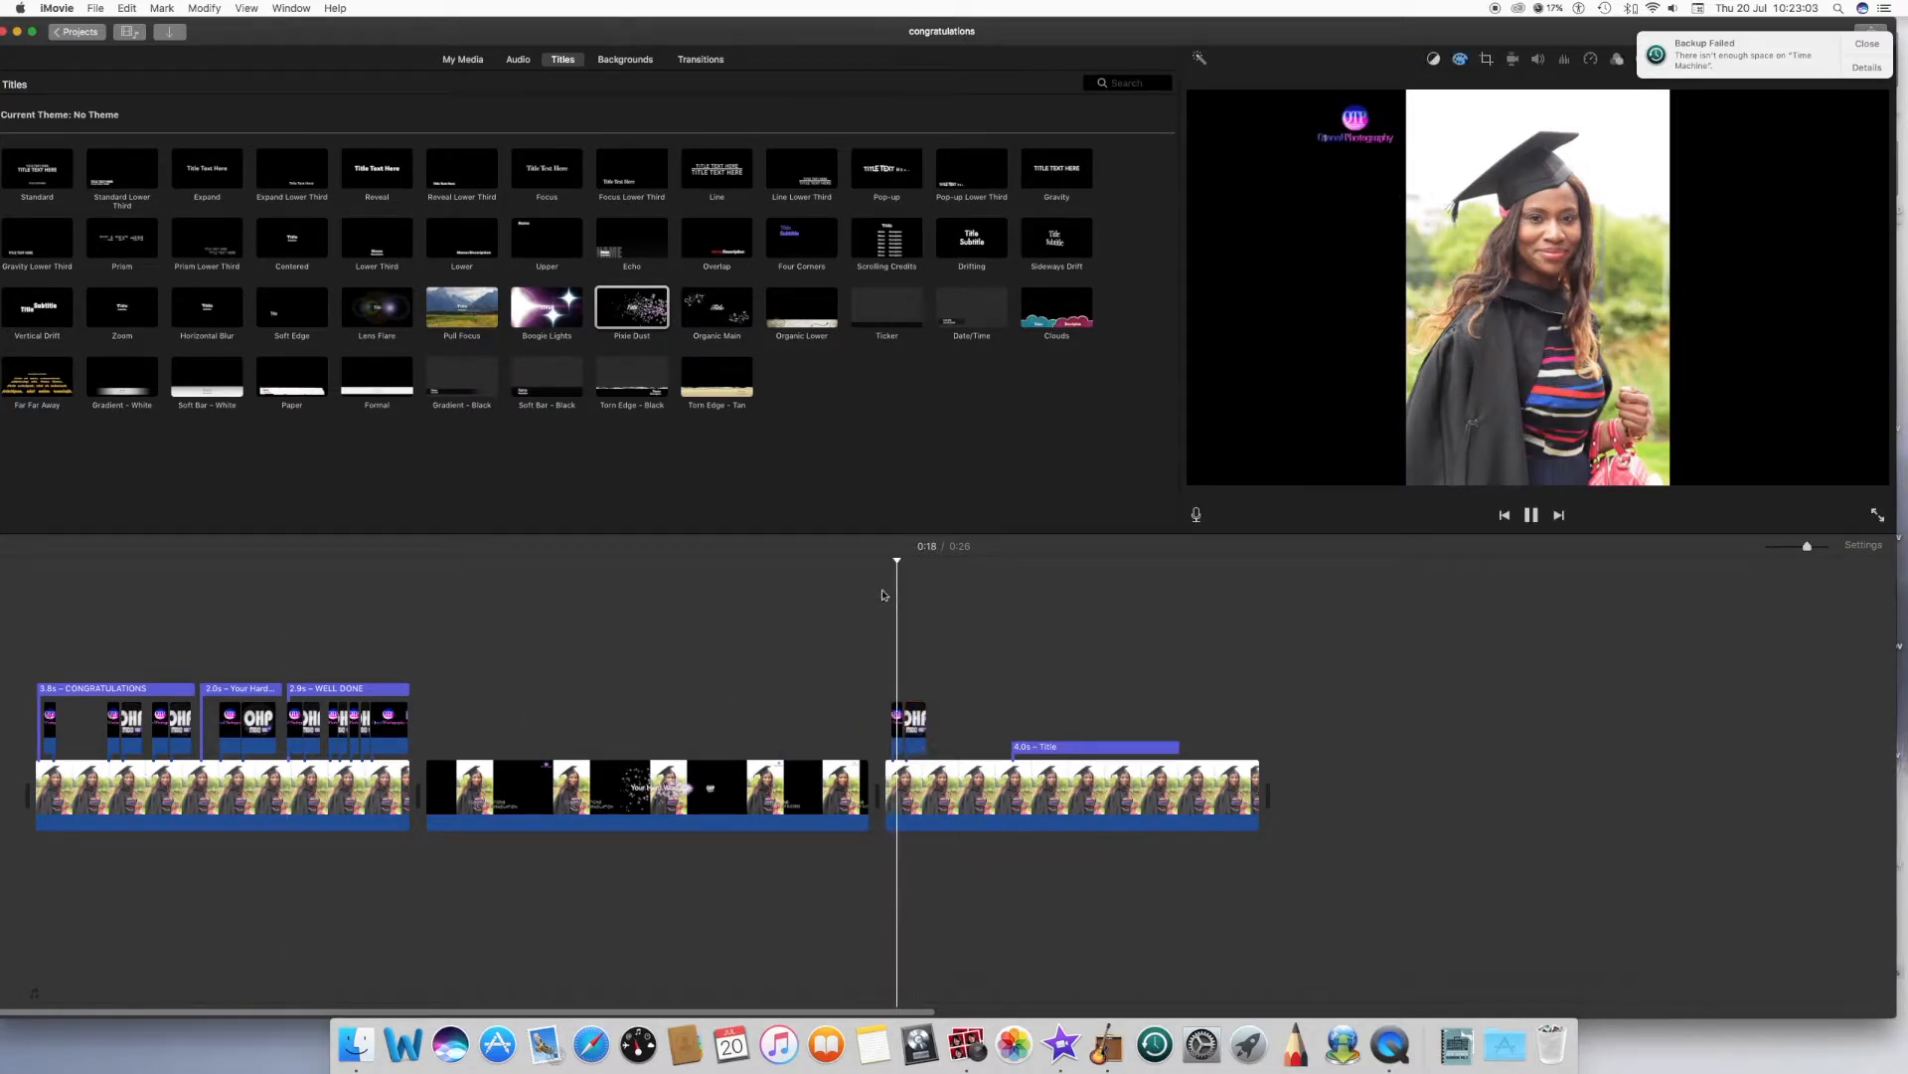
{"action": "left_click", "coordinate": [871, 595]}
{"action": "left_click", "coordinate": [871, 595]}
{"action": "left_click", "coordinate": [881, 626]}
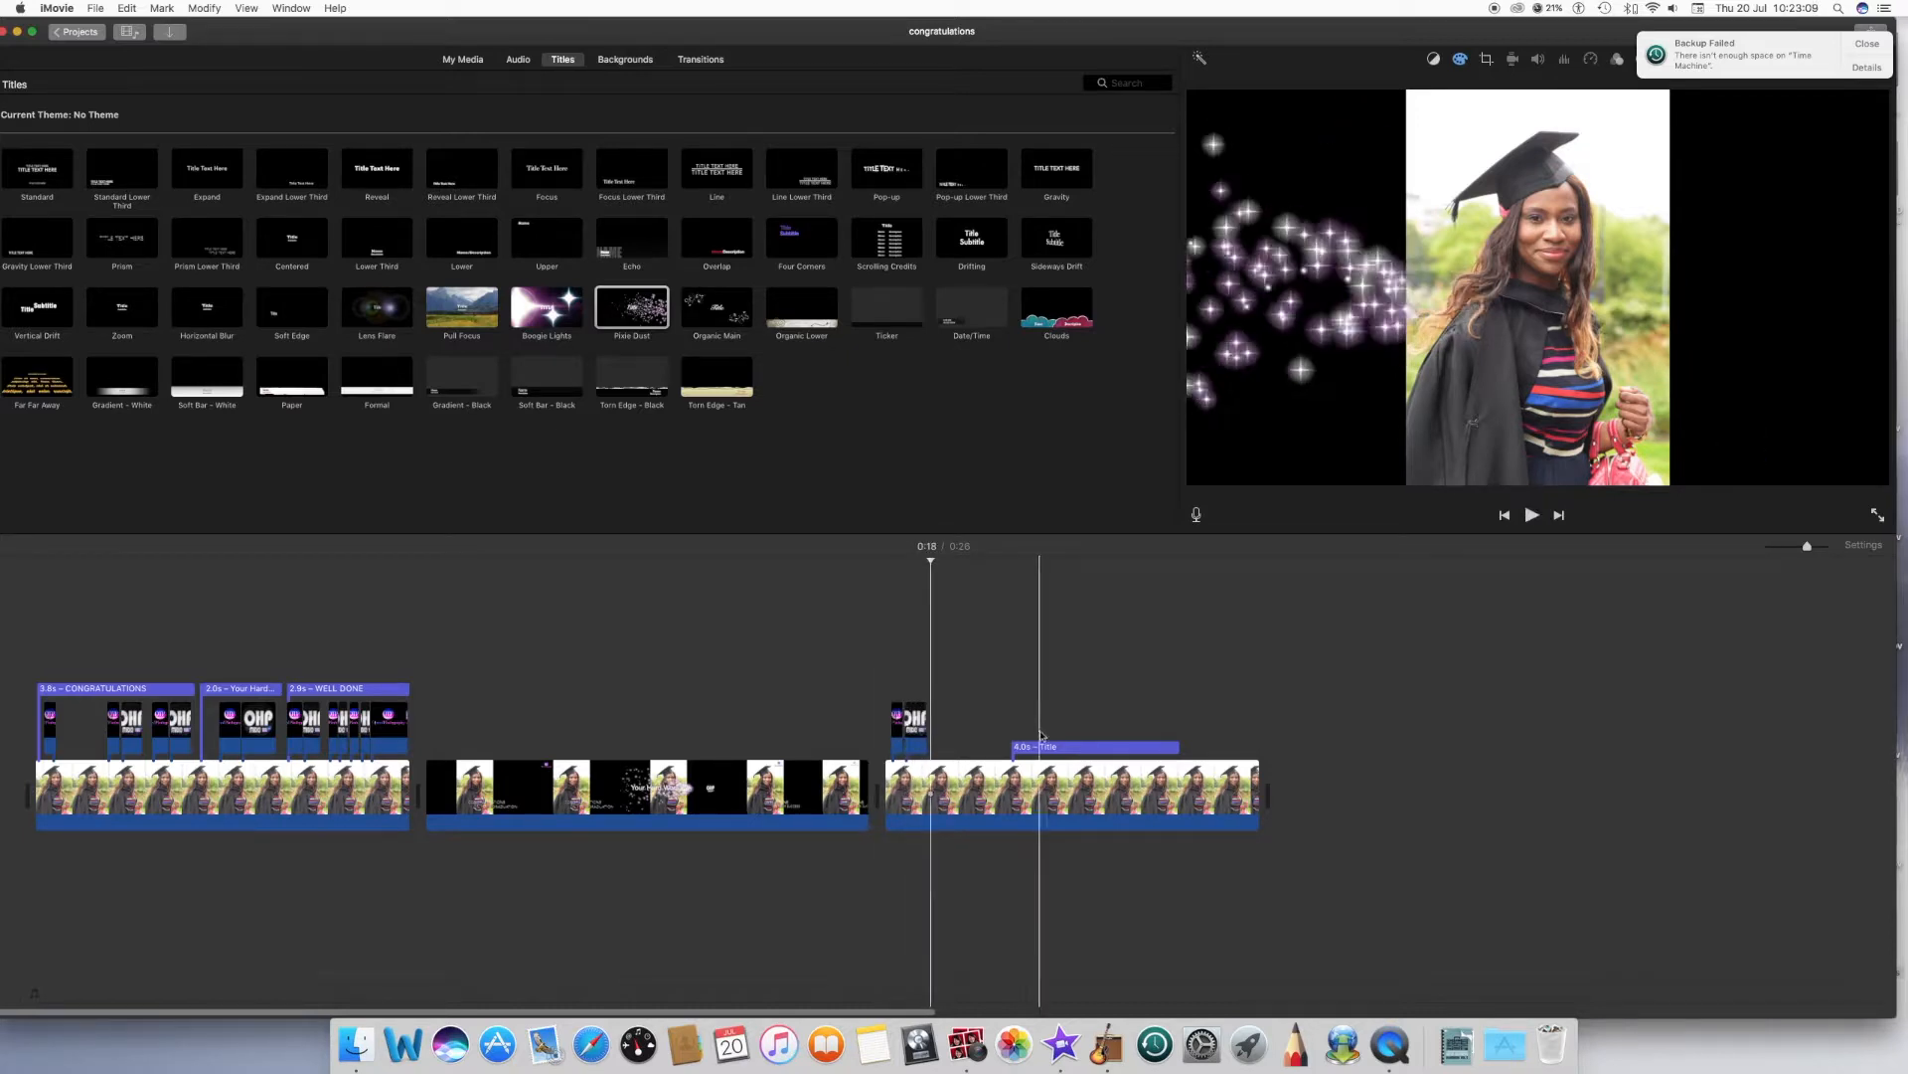
{"action": "left_click_drag", "start_coordinate": [1045, 746], "coordinate": [923, 692]}
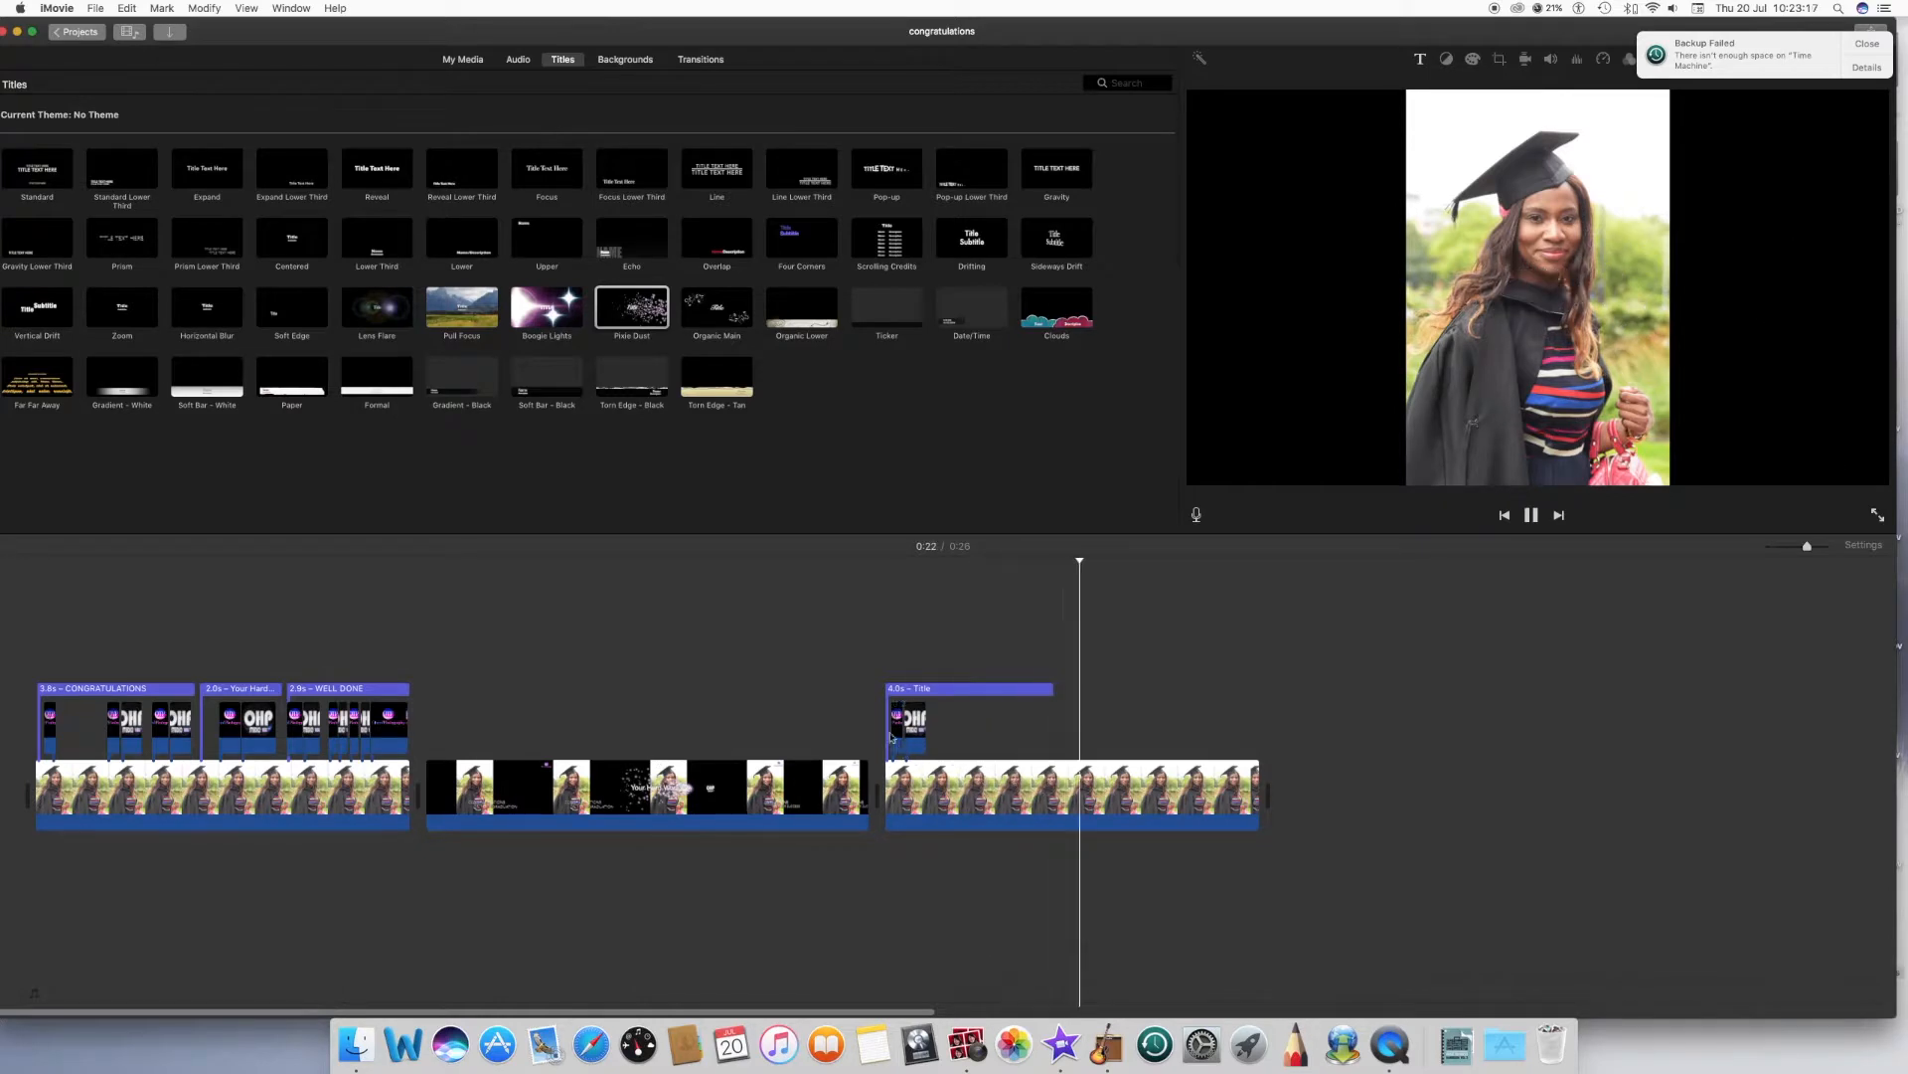
{"action": "key", "text": "space"}
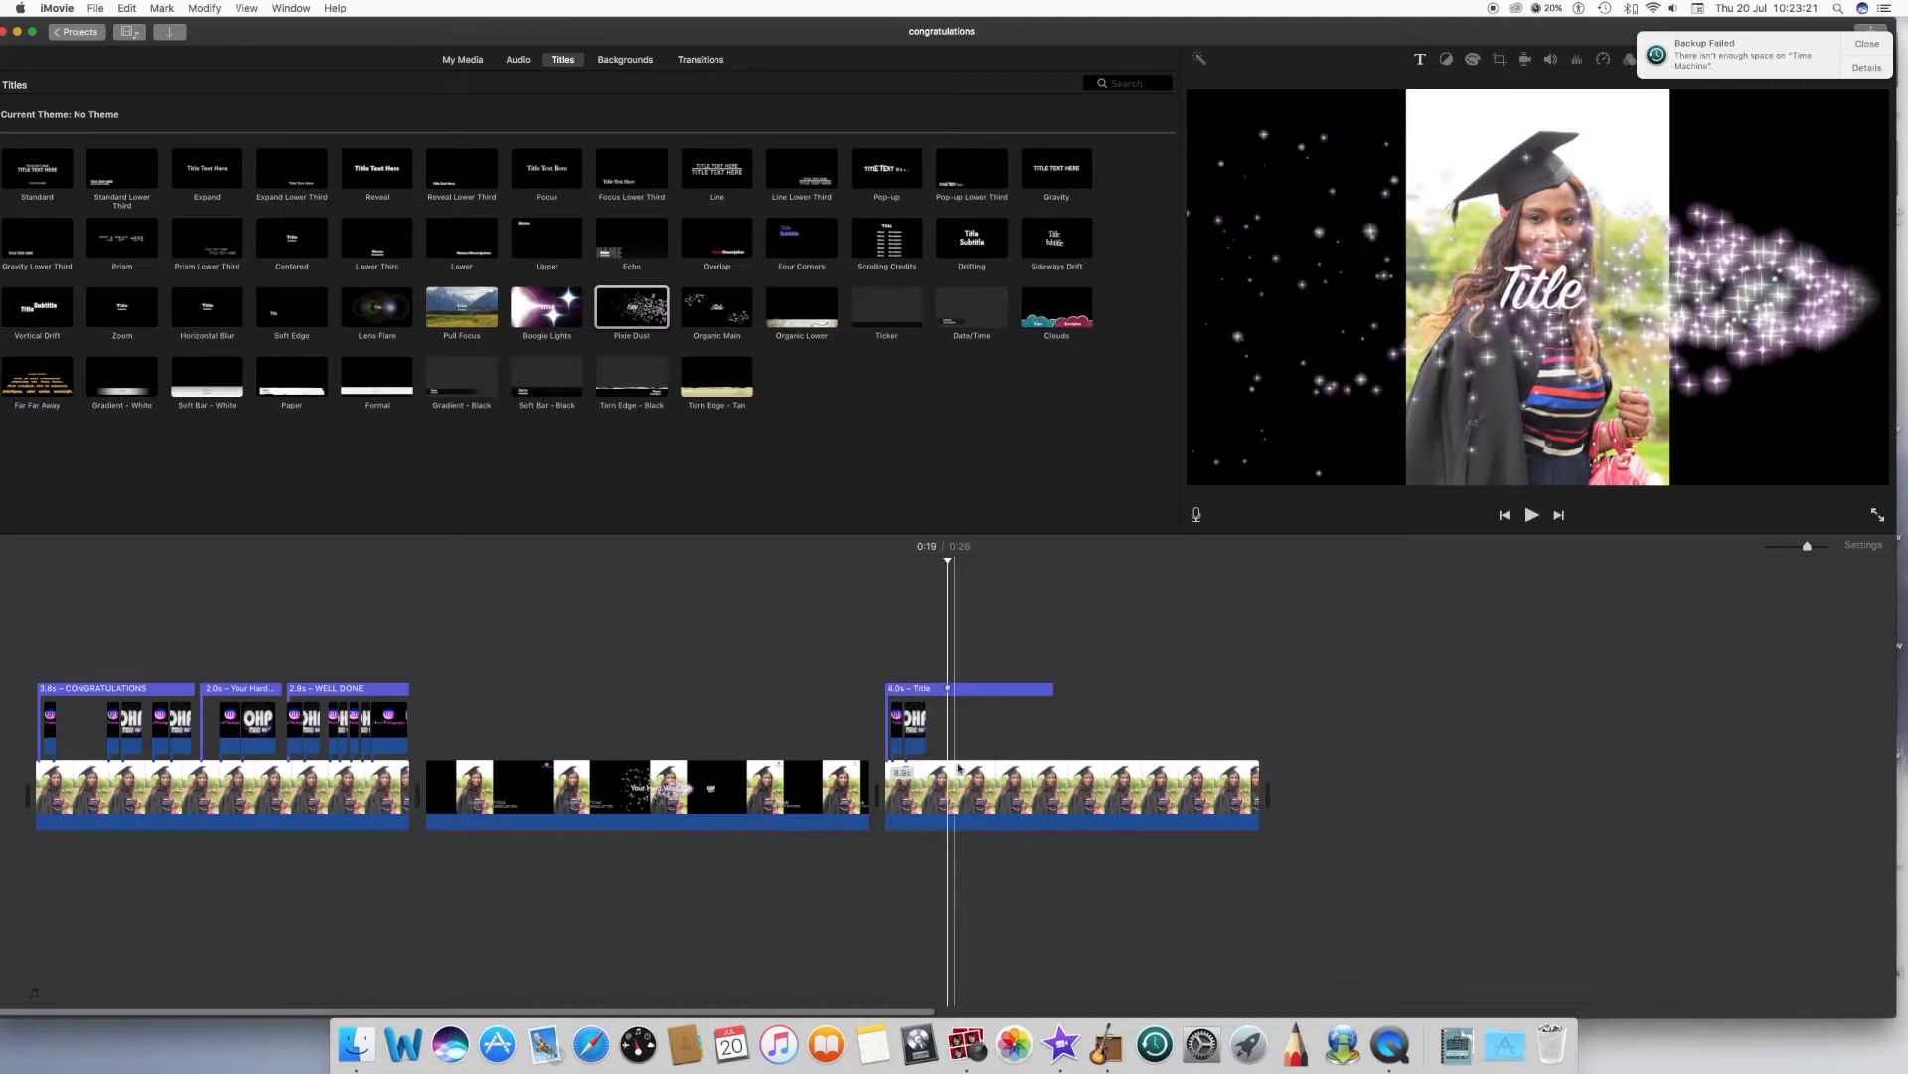
- Shift the logo pair further along under the third clip's title and place a copy of its Otonal Photography logo at the clip's start
{"action": "left_click", "coordinate": [922, 741]}
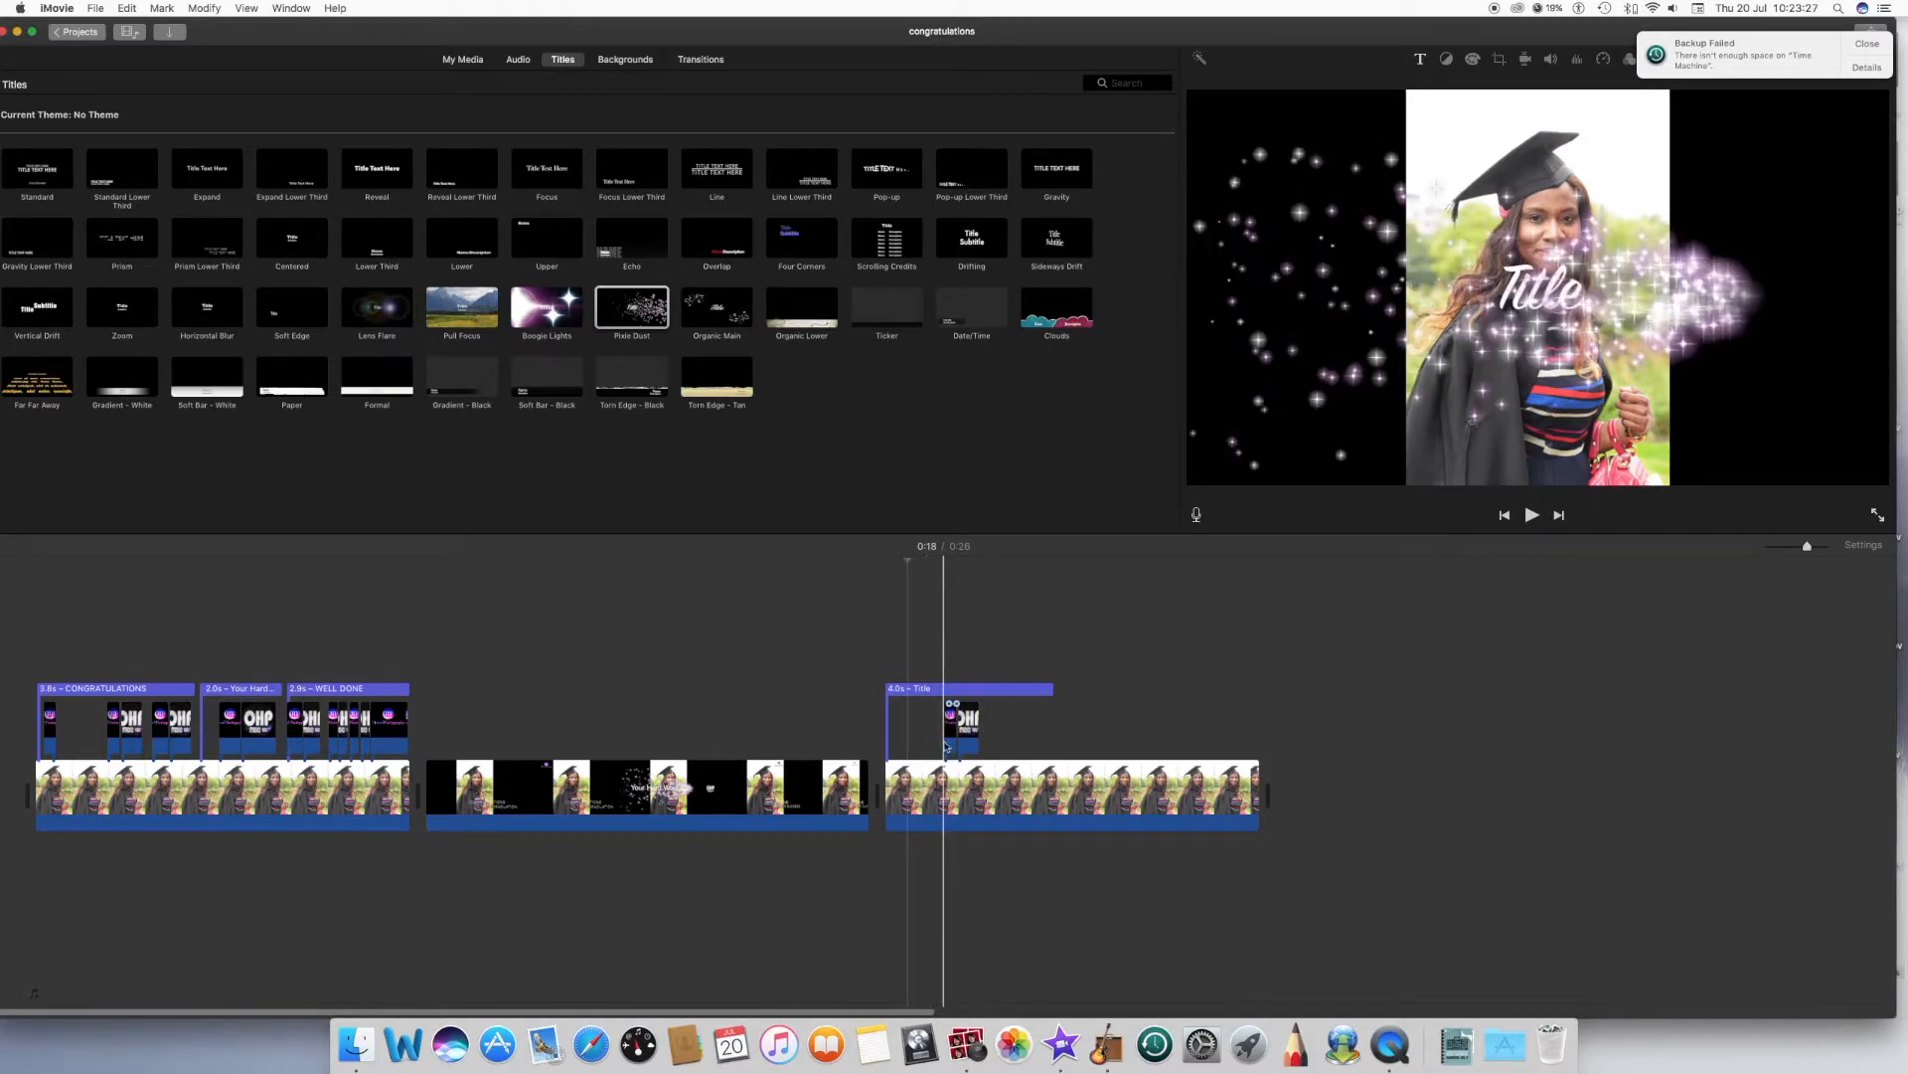
{"action": "left_click_drag", "start_coordinate": [952, 730], "coordinate": [898, 734]}
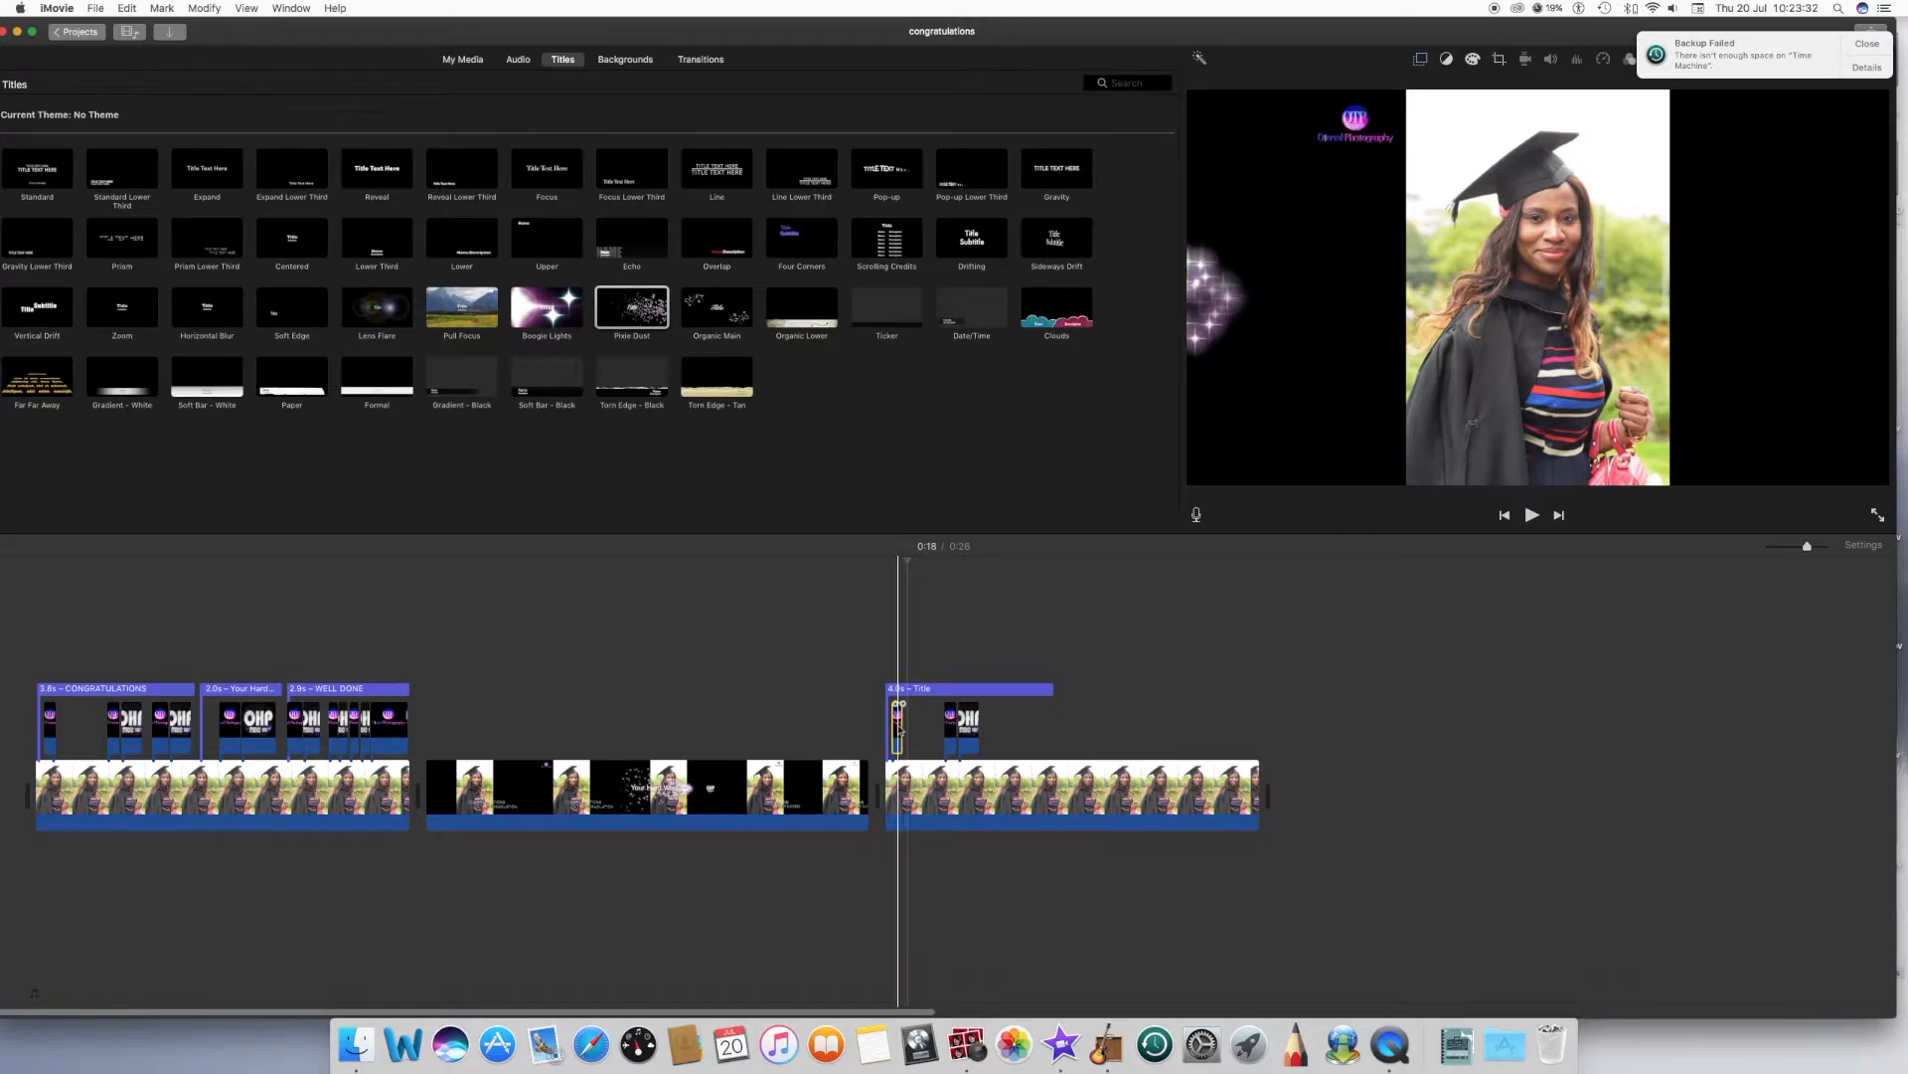
- Set the crop style of the first Otonal Photography logo on the third clip to Crop to Fill and preview it
{"action": "left_click", "coordinate": [1499, 61]}
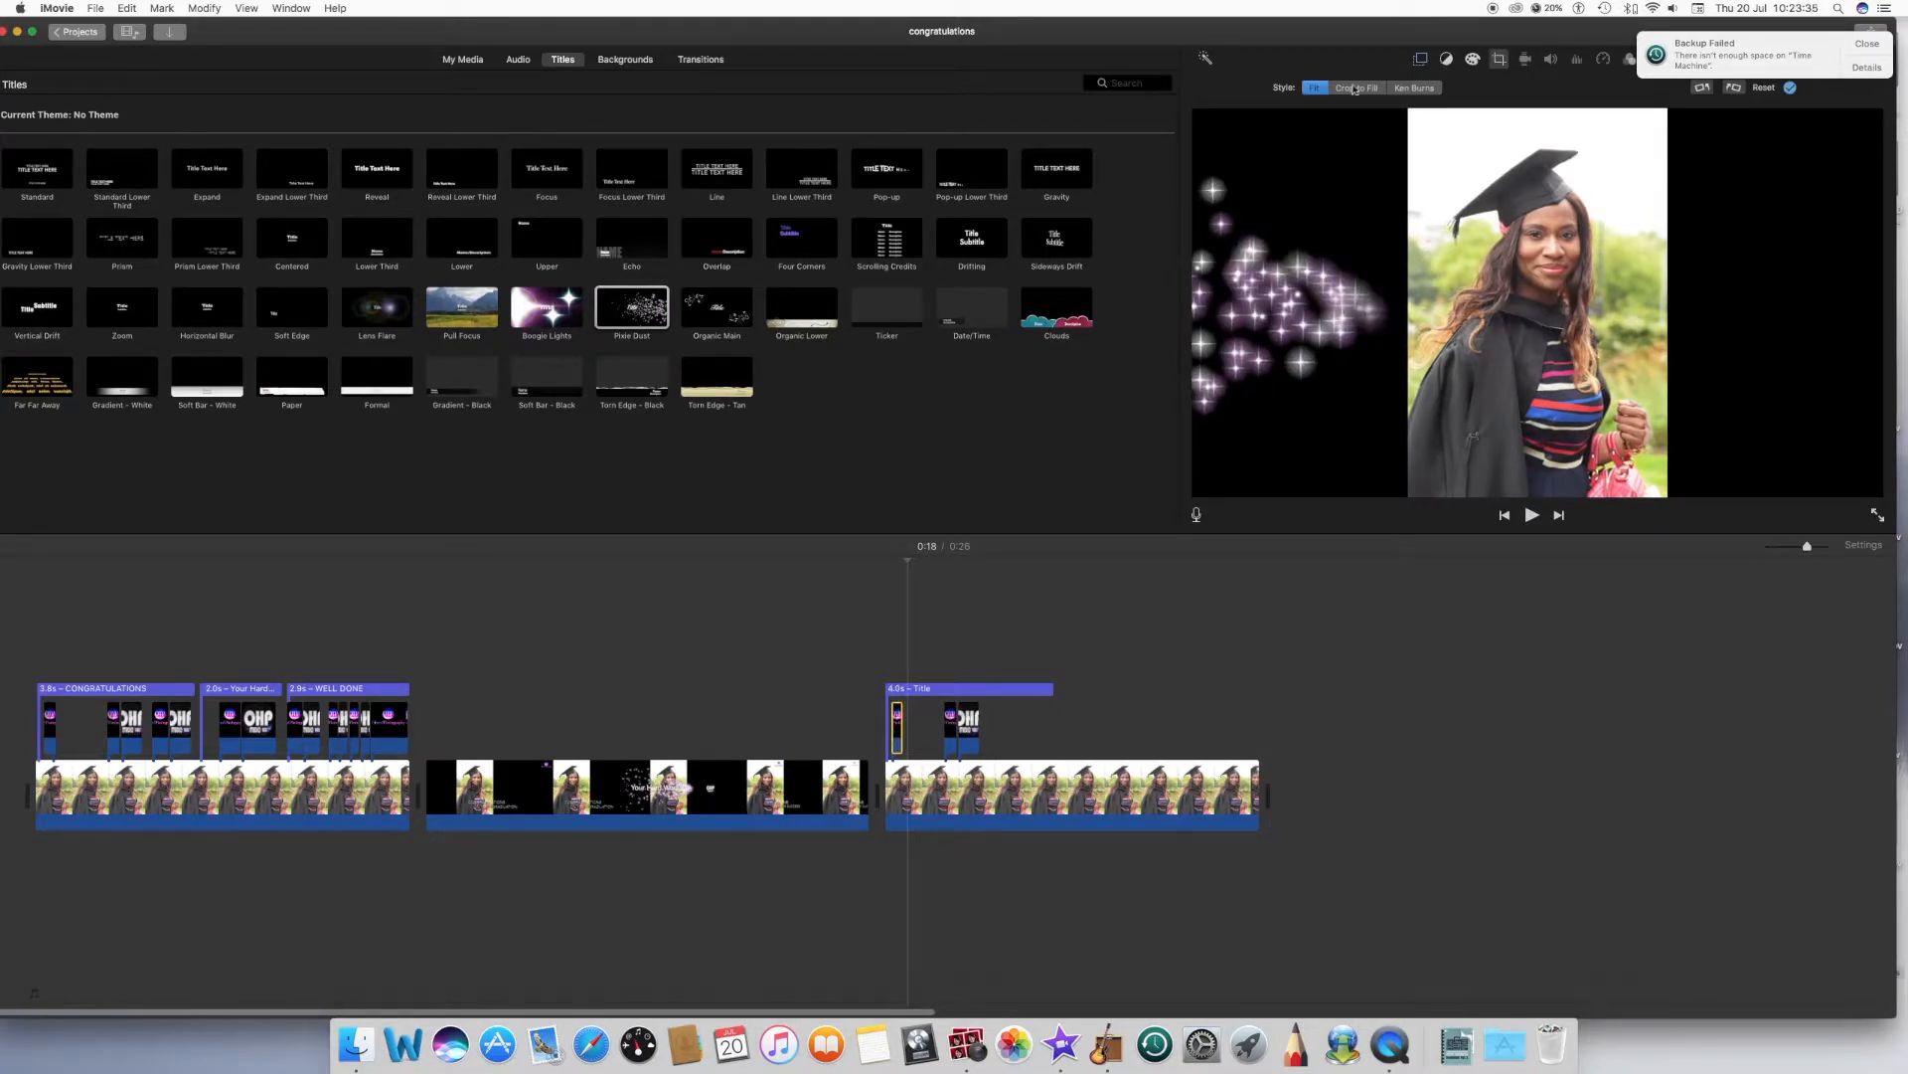
{"action": "left_click", "coordinate": [1422, 59]}
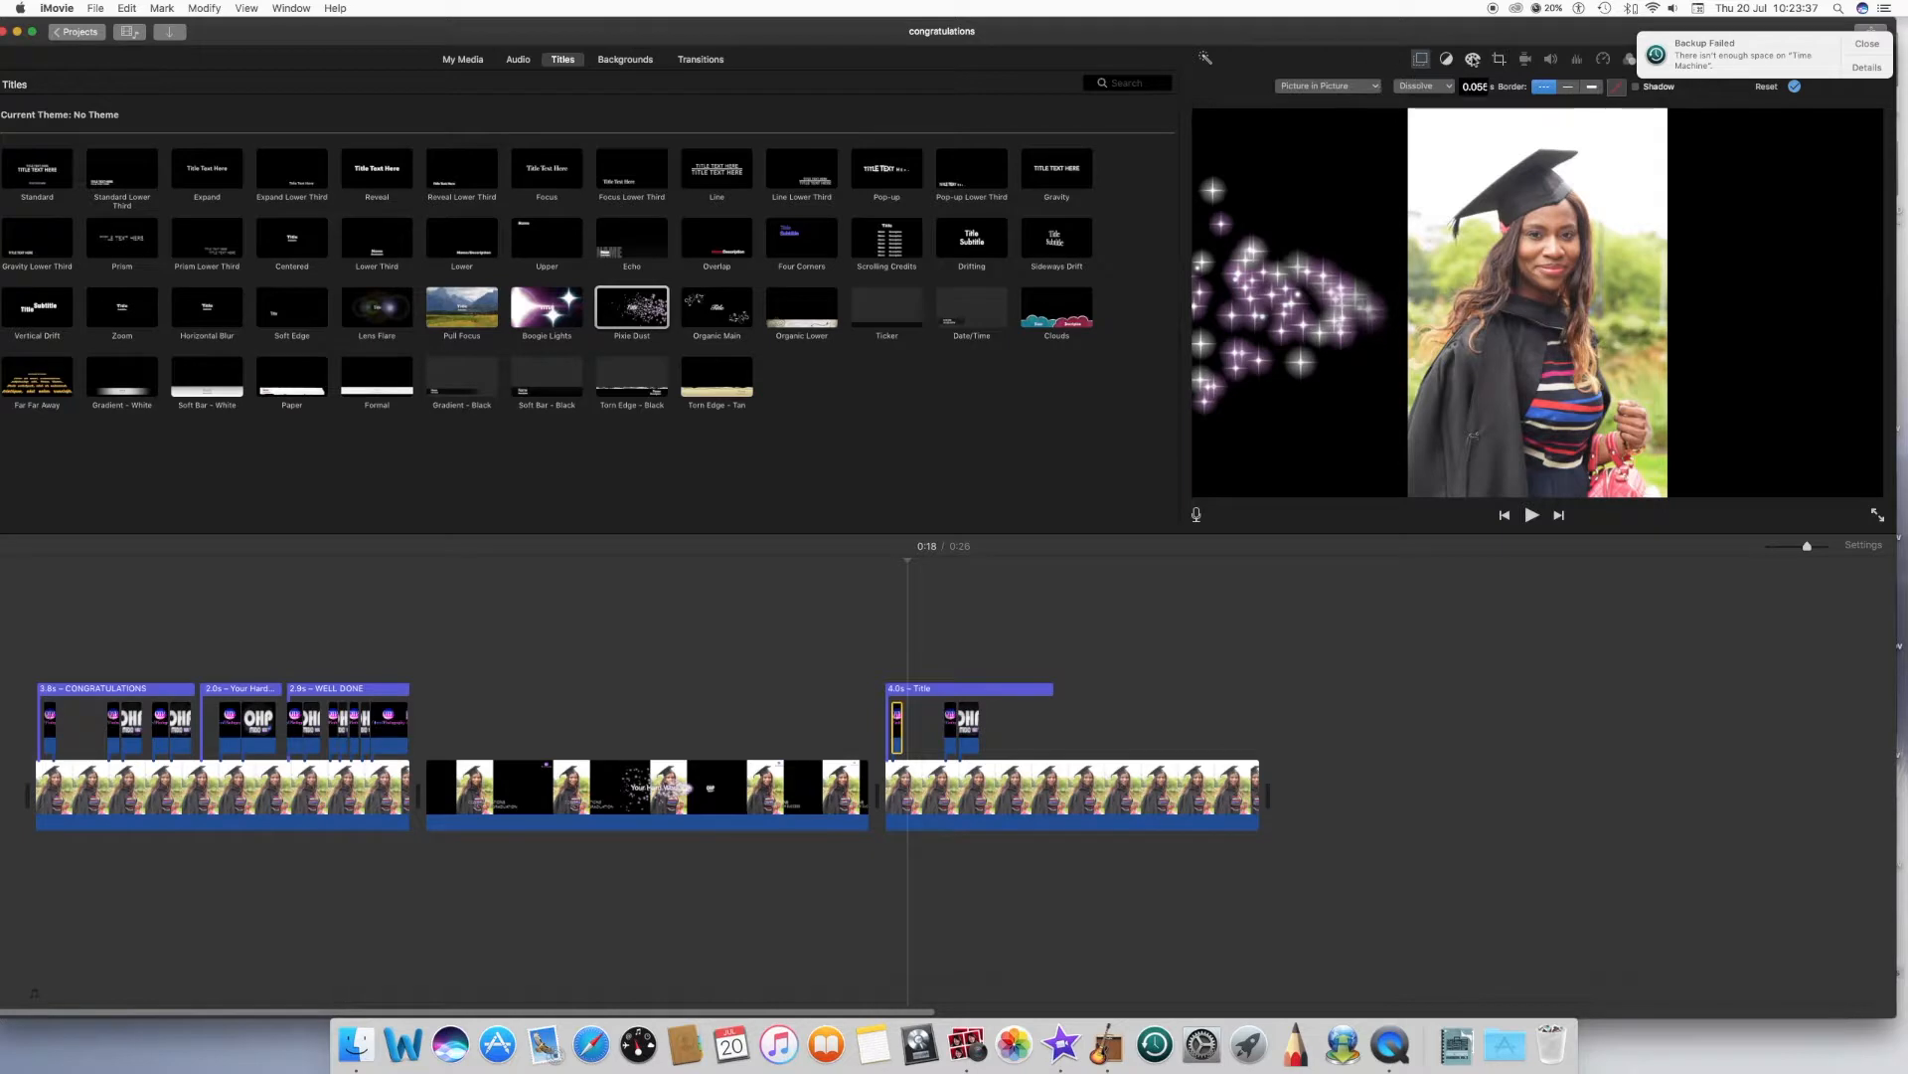
{"action": "left_click", "coordinate": [1376, 88]}
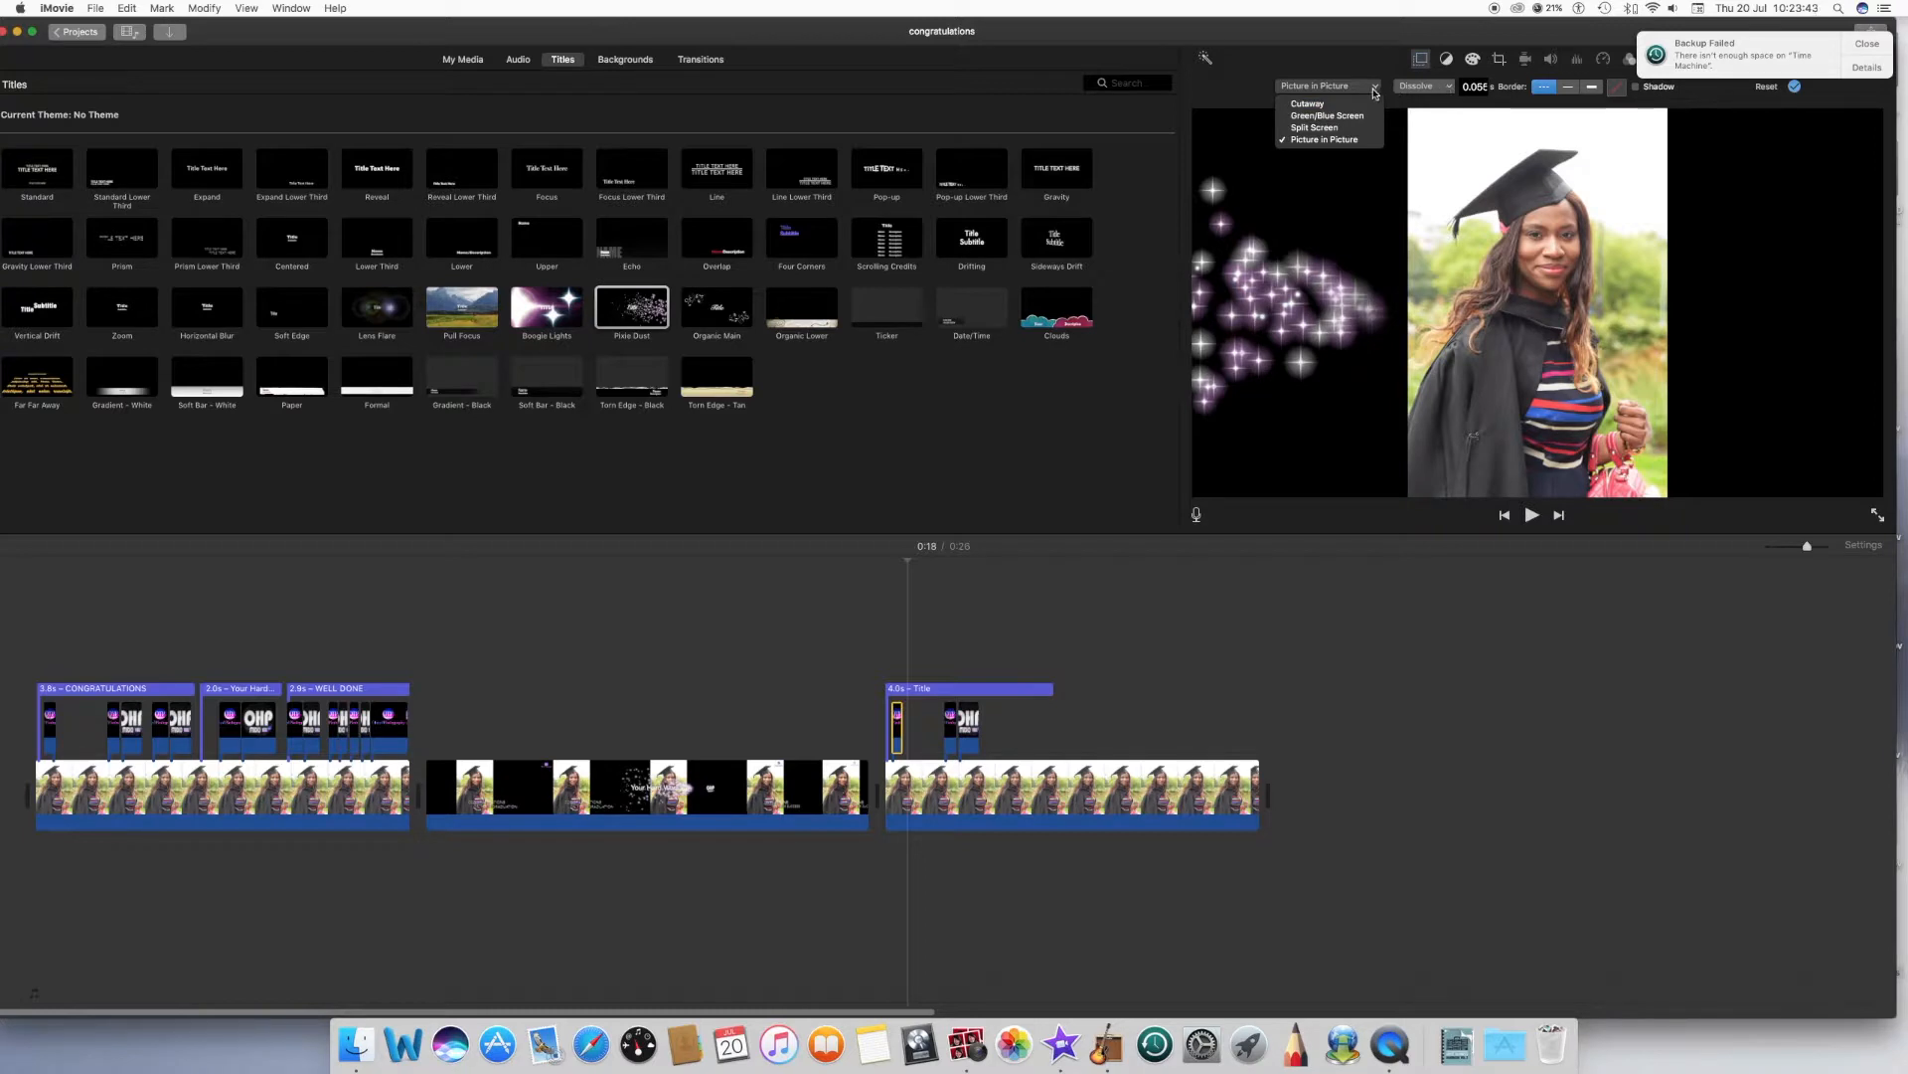
{"action": "left_click", "coordinate": [1500, 59]}
{"action": "left_click", "coordinate": [1500, 60]}
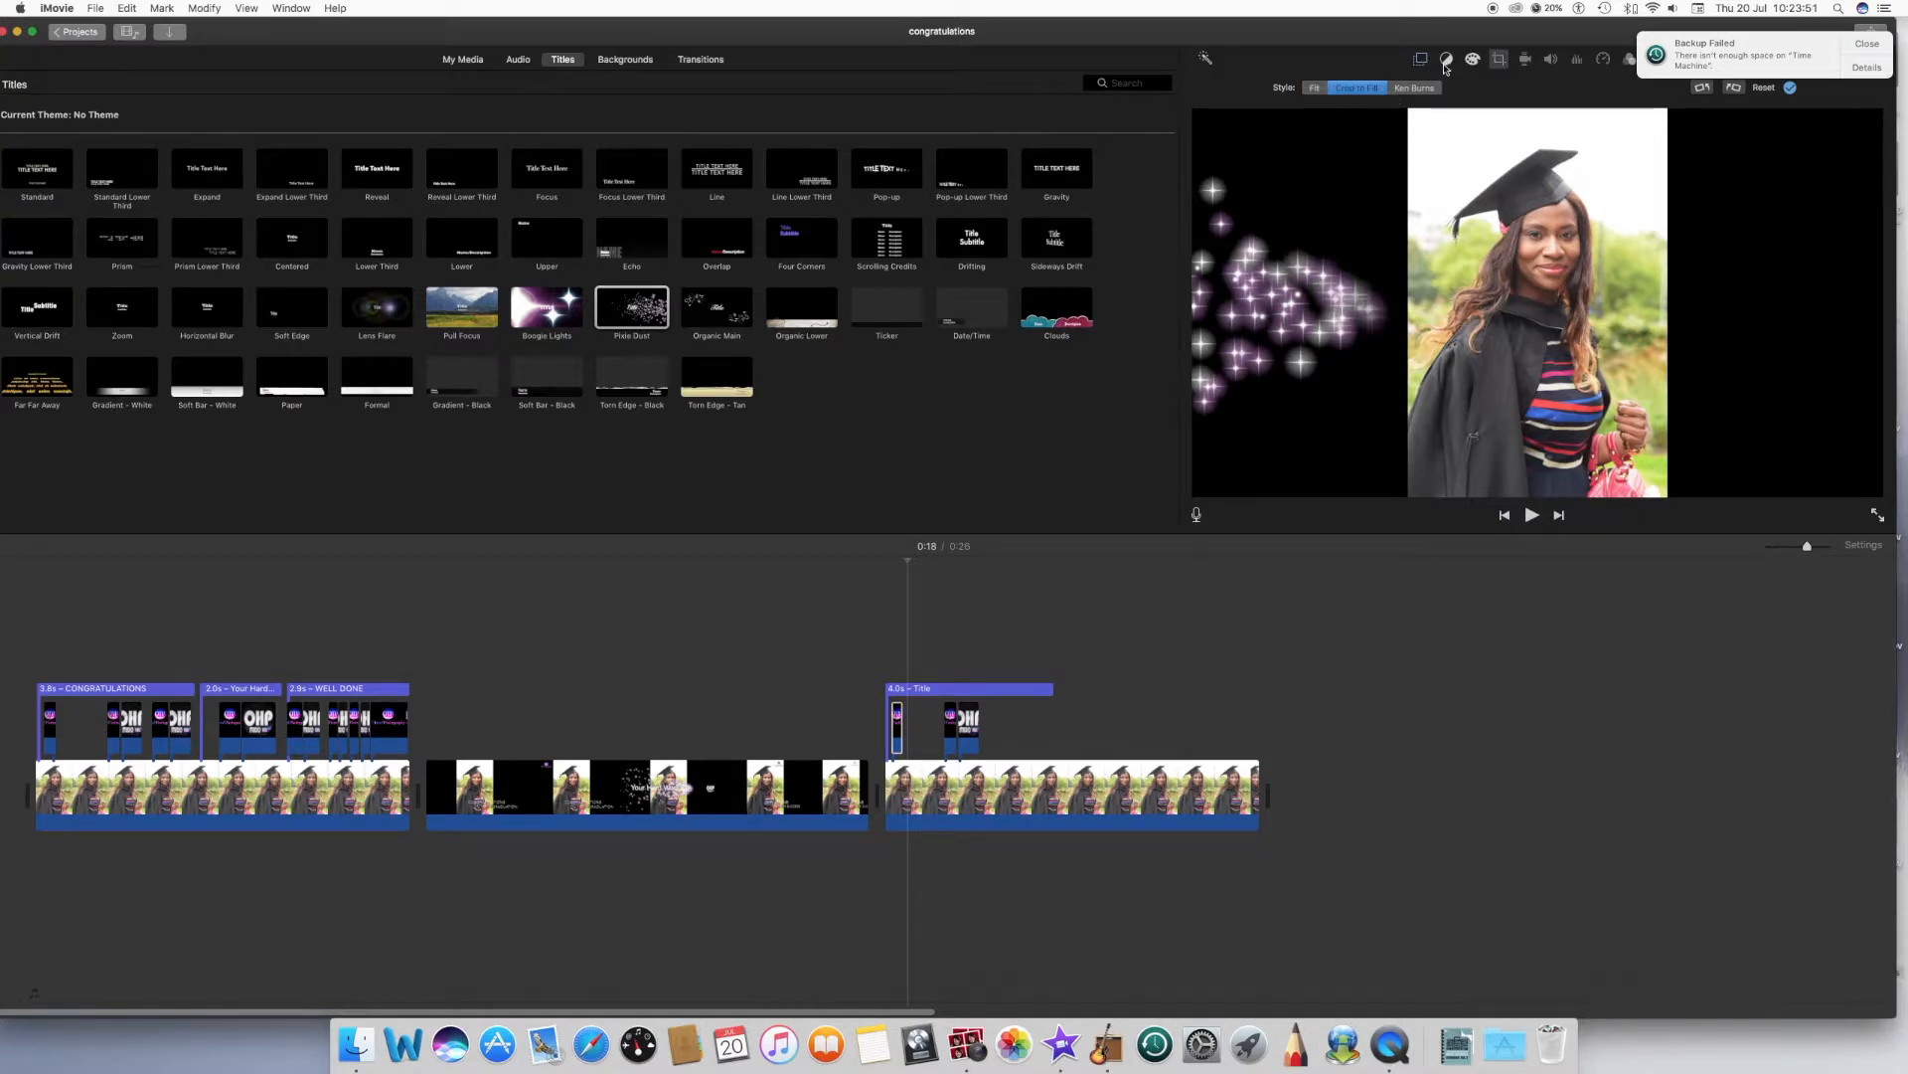
{"action": "left_click", "coordinate": [1352, 170]}
{"action": "left_click", "coordinate": [883, 649]}
{"action": "key", "text": "space"}
{"action": "key", "text": "space"}
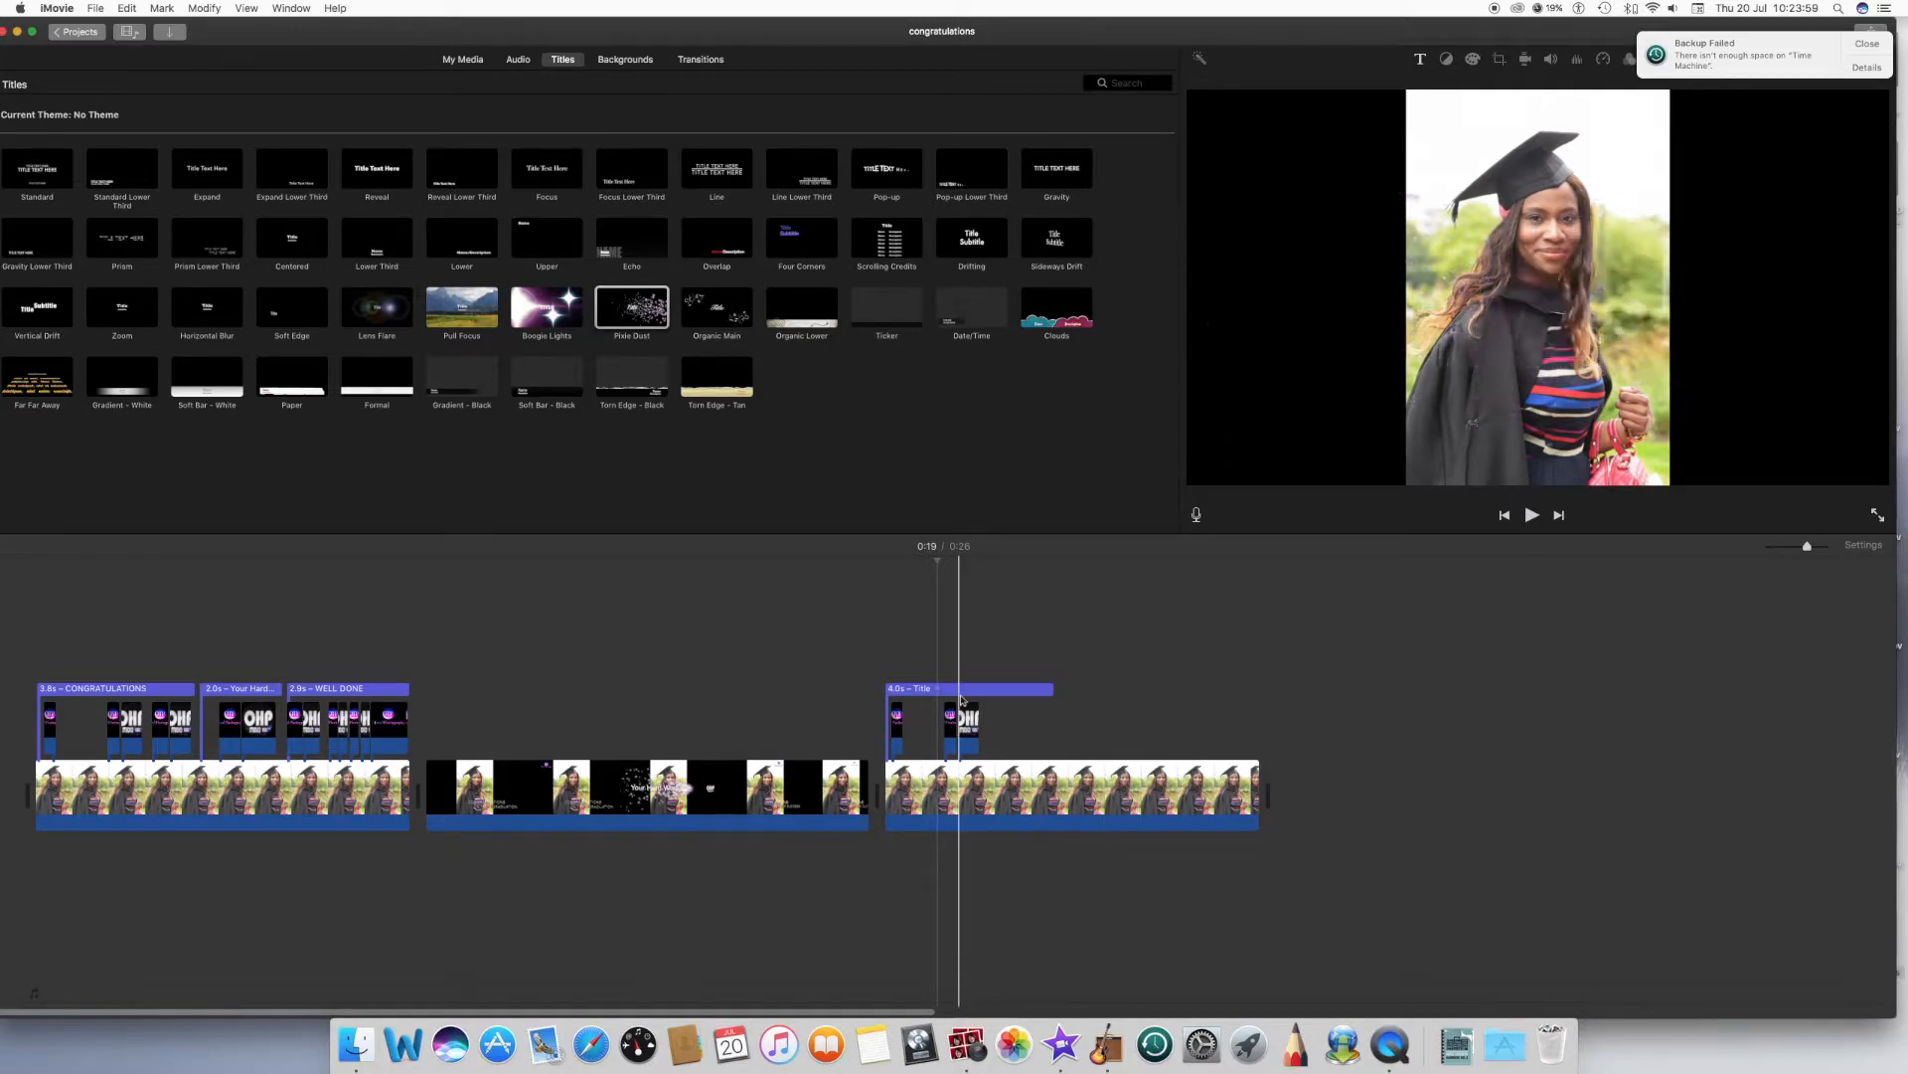
- Apply the Ken Burns crop style to the first Otonal Photography logo on the third clip and play it back
{"action": "left_click", "coordinate": [897, 730]}
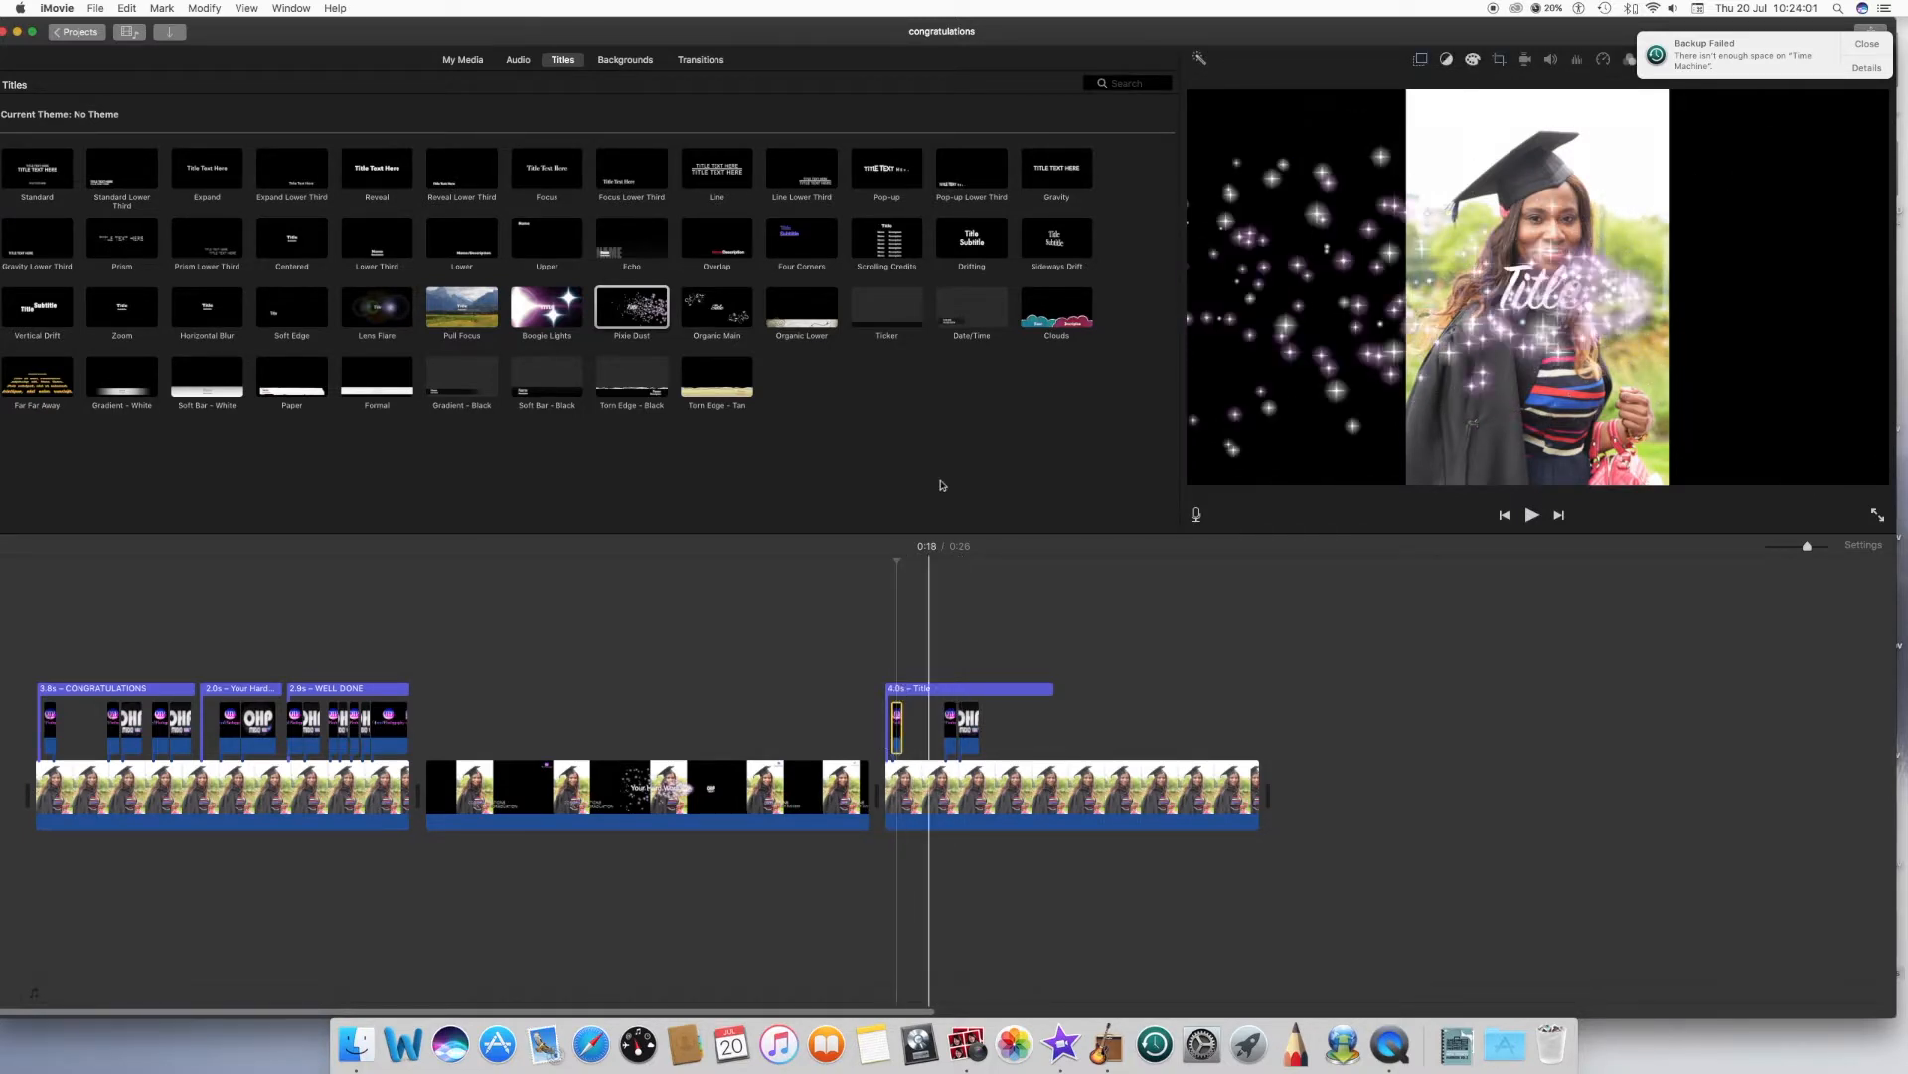
{"action": "left_click", "coordinate": [1501, 60]}
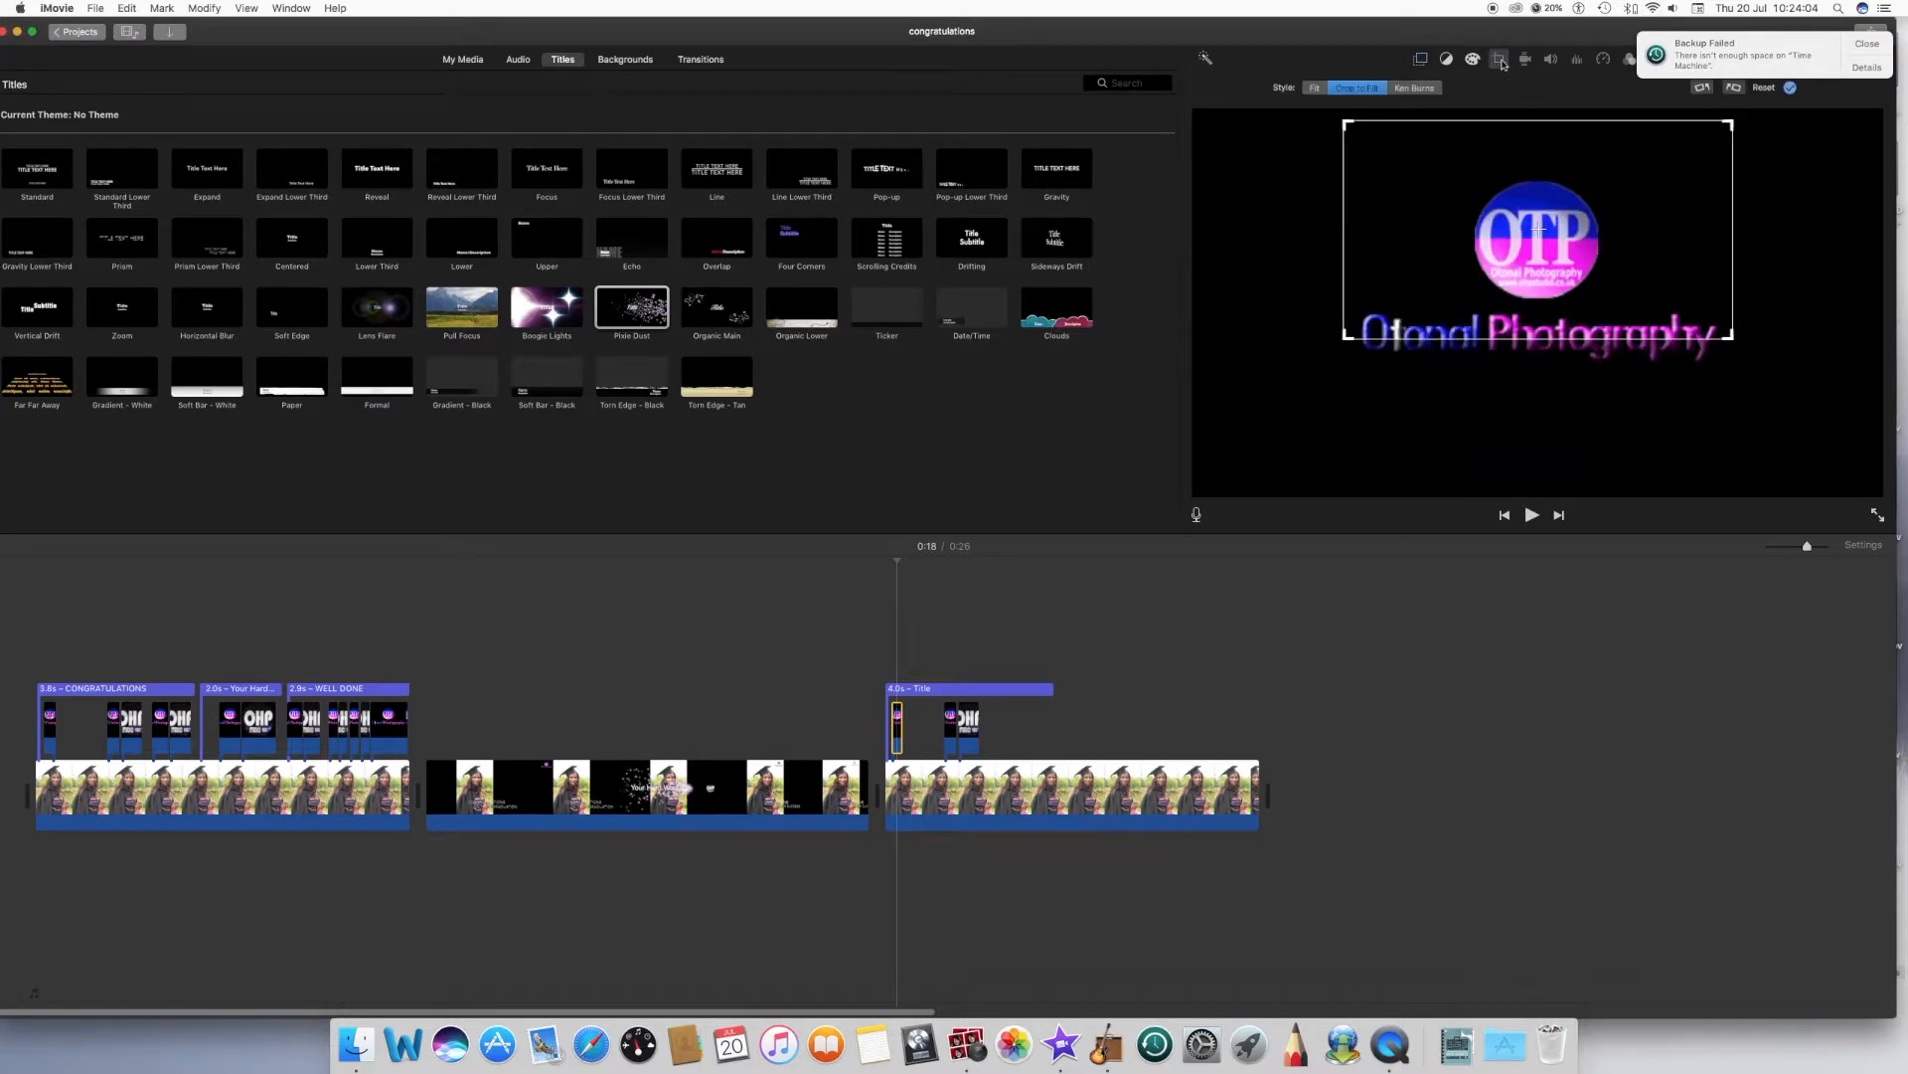
{"action": "left_click", "coordinate": [1416, 88]}
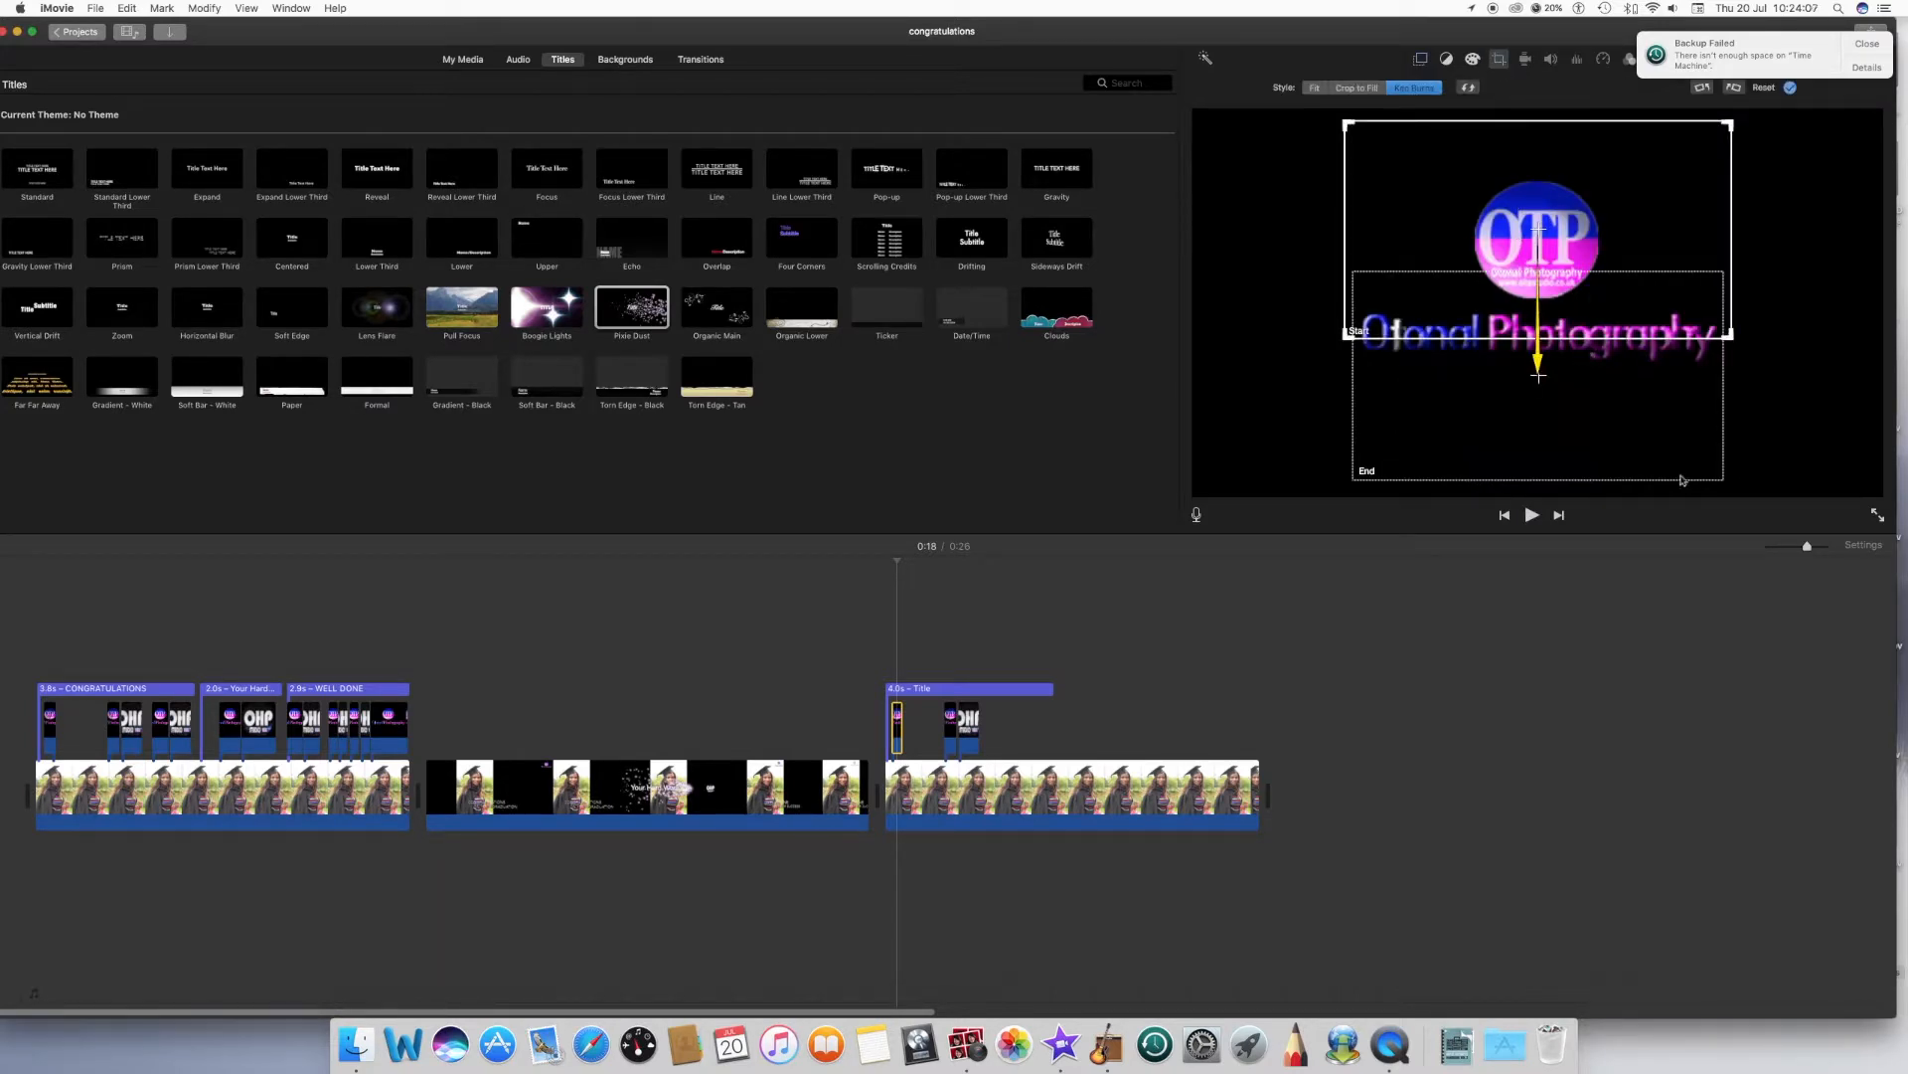
{"action": "left_click", "coordinate": [863, 585]}
{"action": "key", "text": "space"}
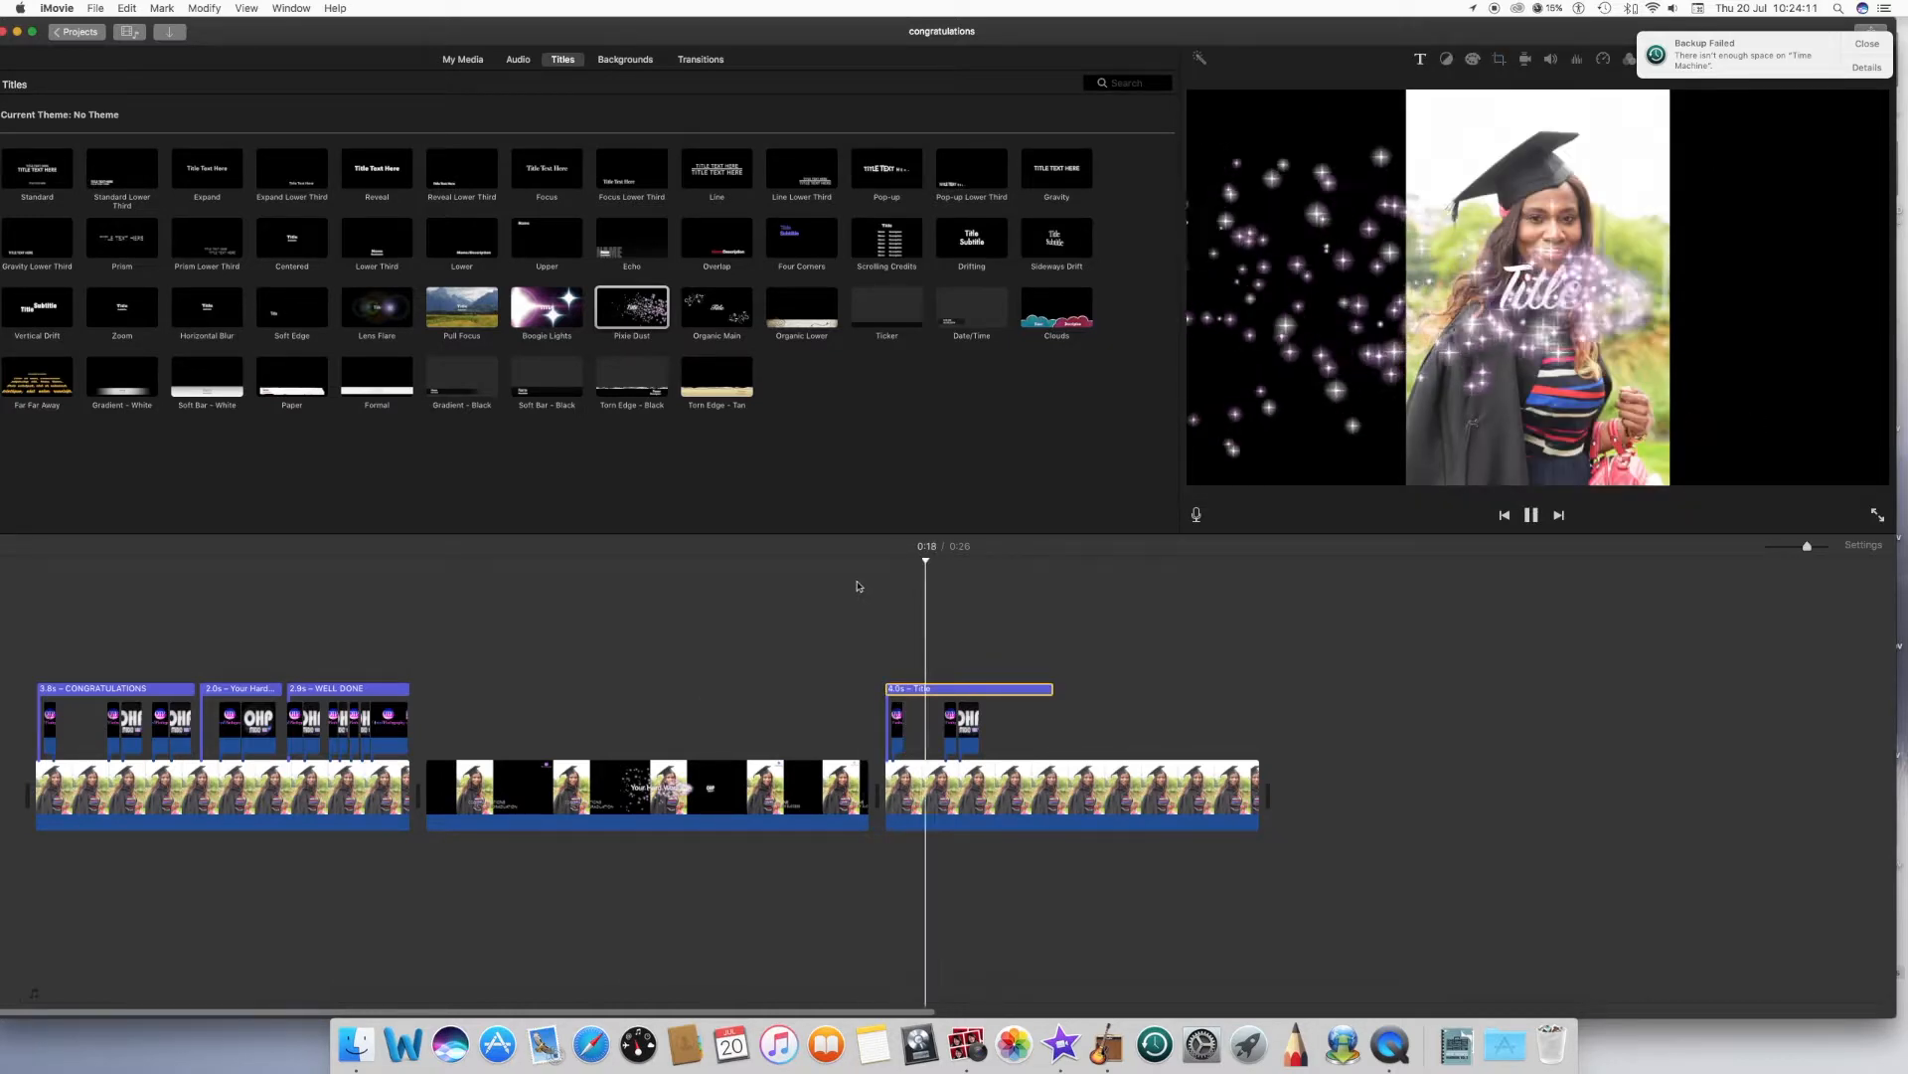
{"action": "left_click", "coordinate": [853, 587]}
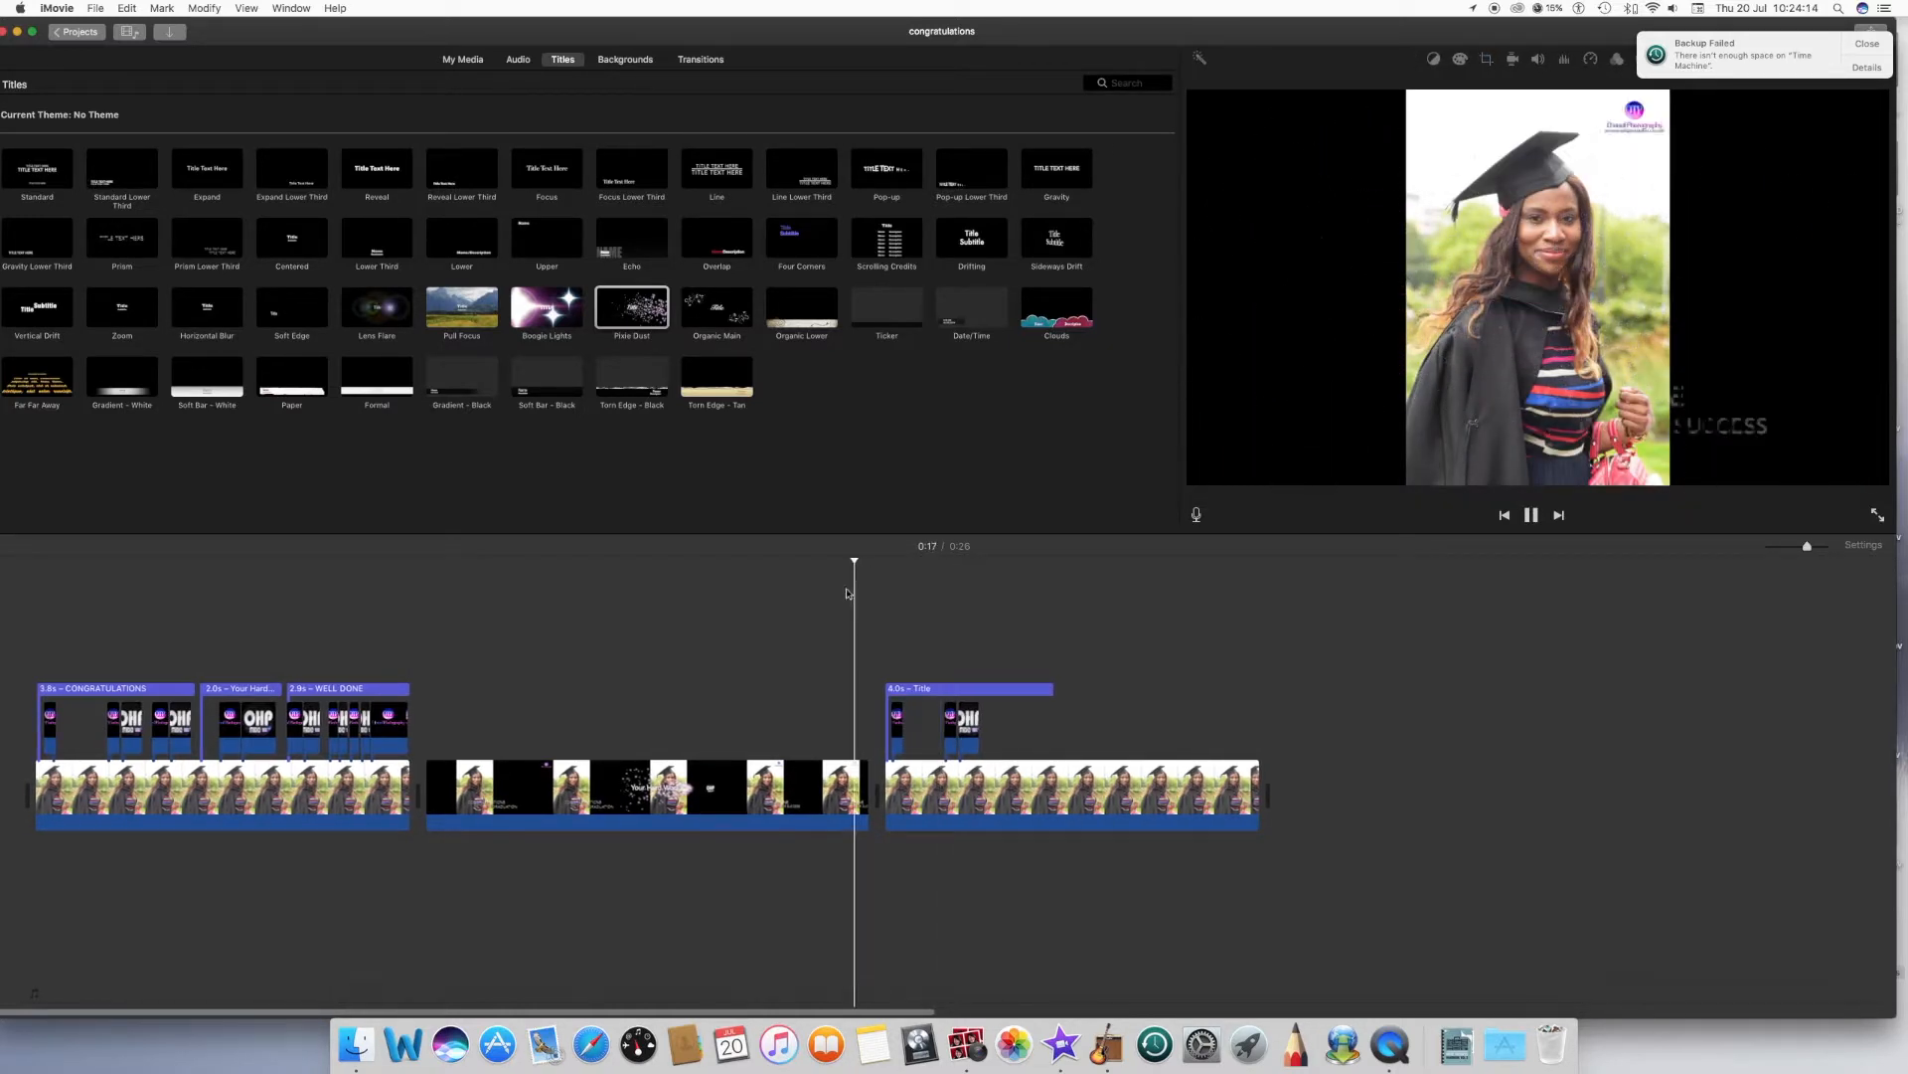
{"action": "key", "text": "space"}
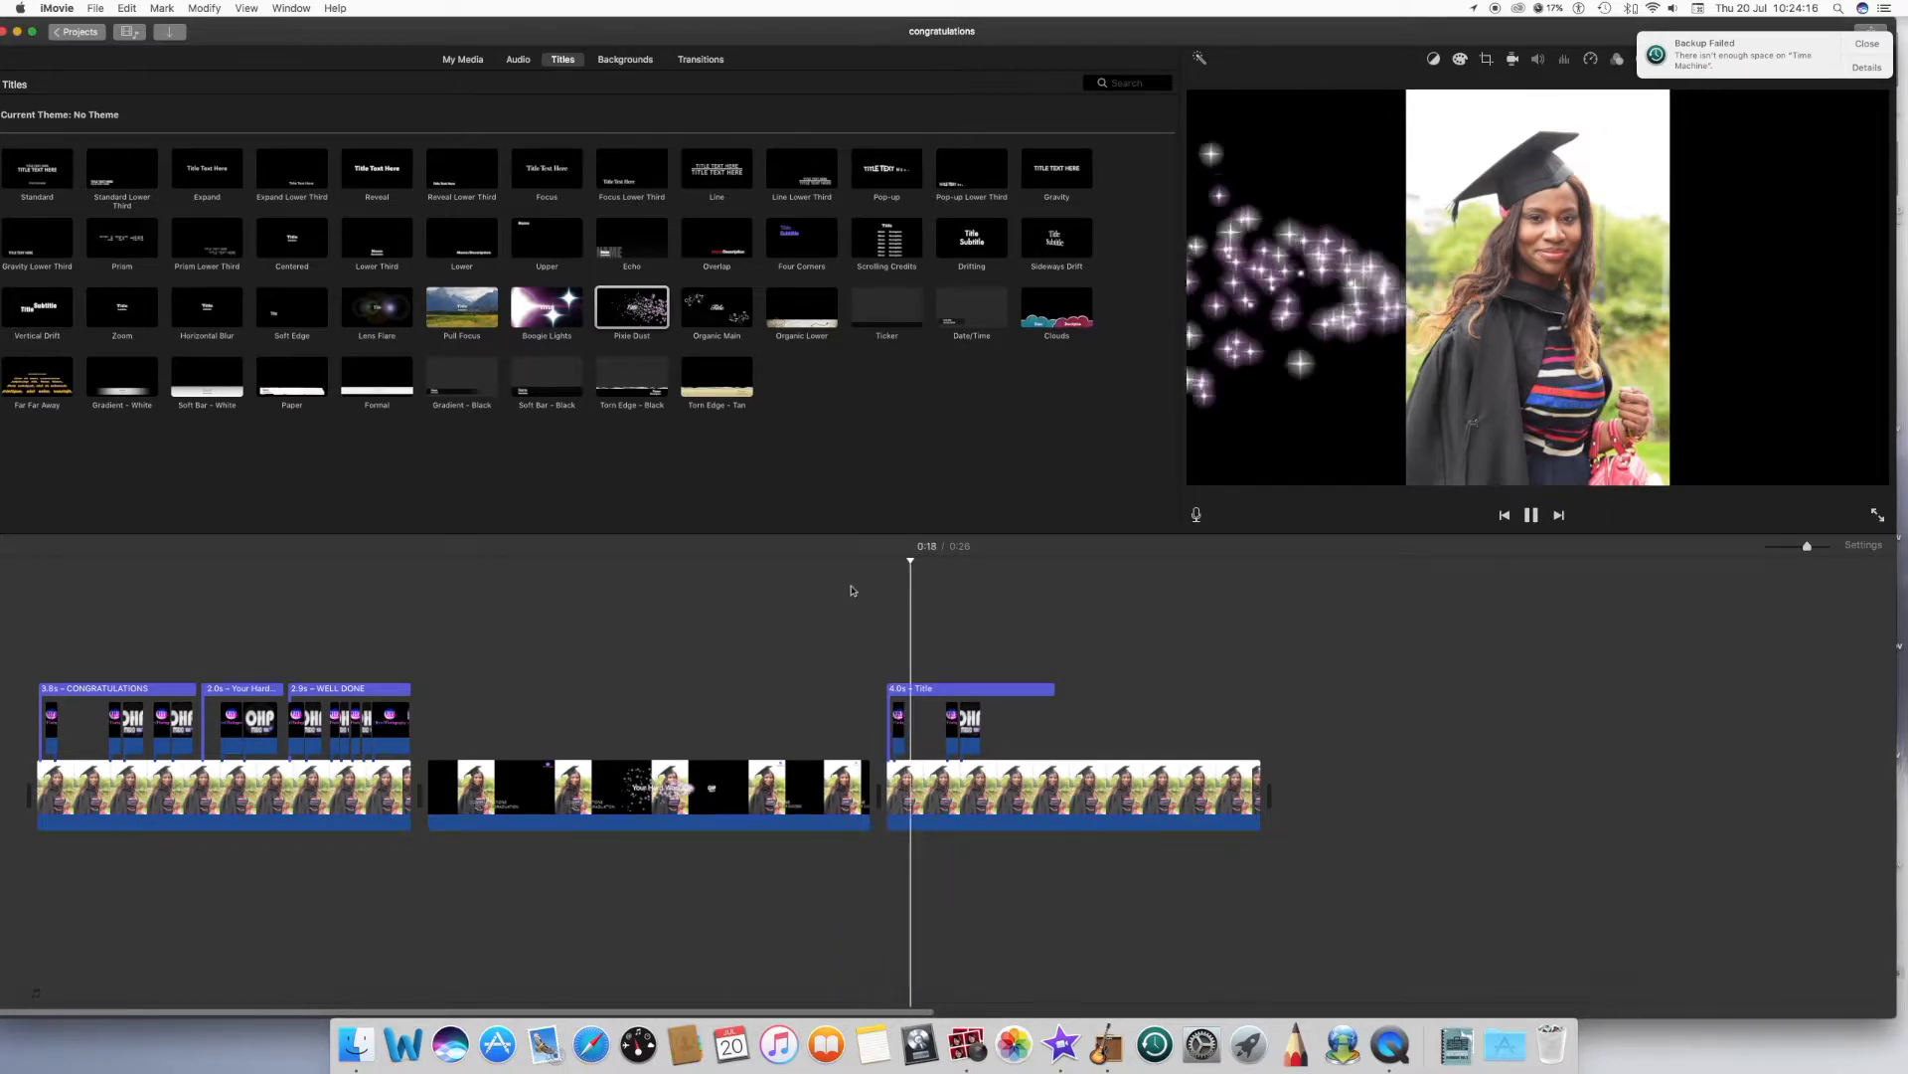
- Enlarge the first Otonal Photography logo on the third clip over the middle of the photo and switch its overlay style to Cutaway
{"action": "key", "text": "space"}
{"action": "left_click", "coordinate": [897, 728]}
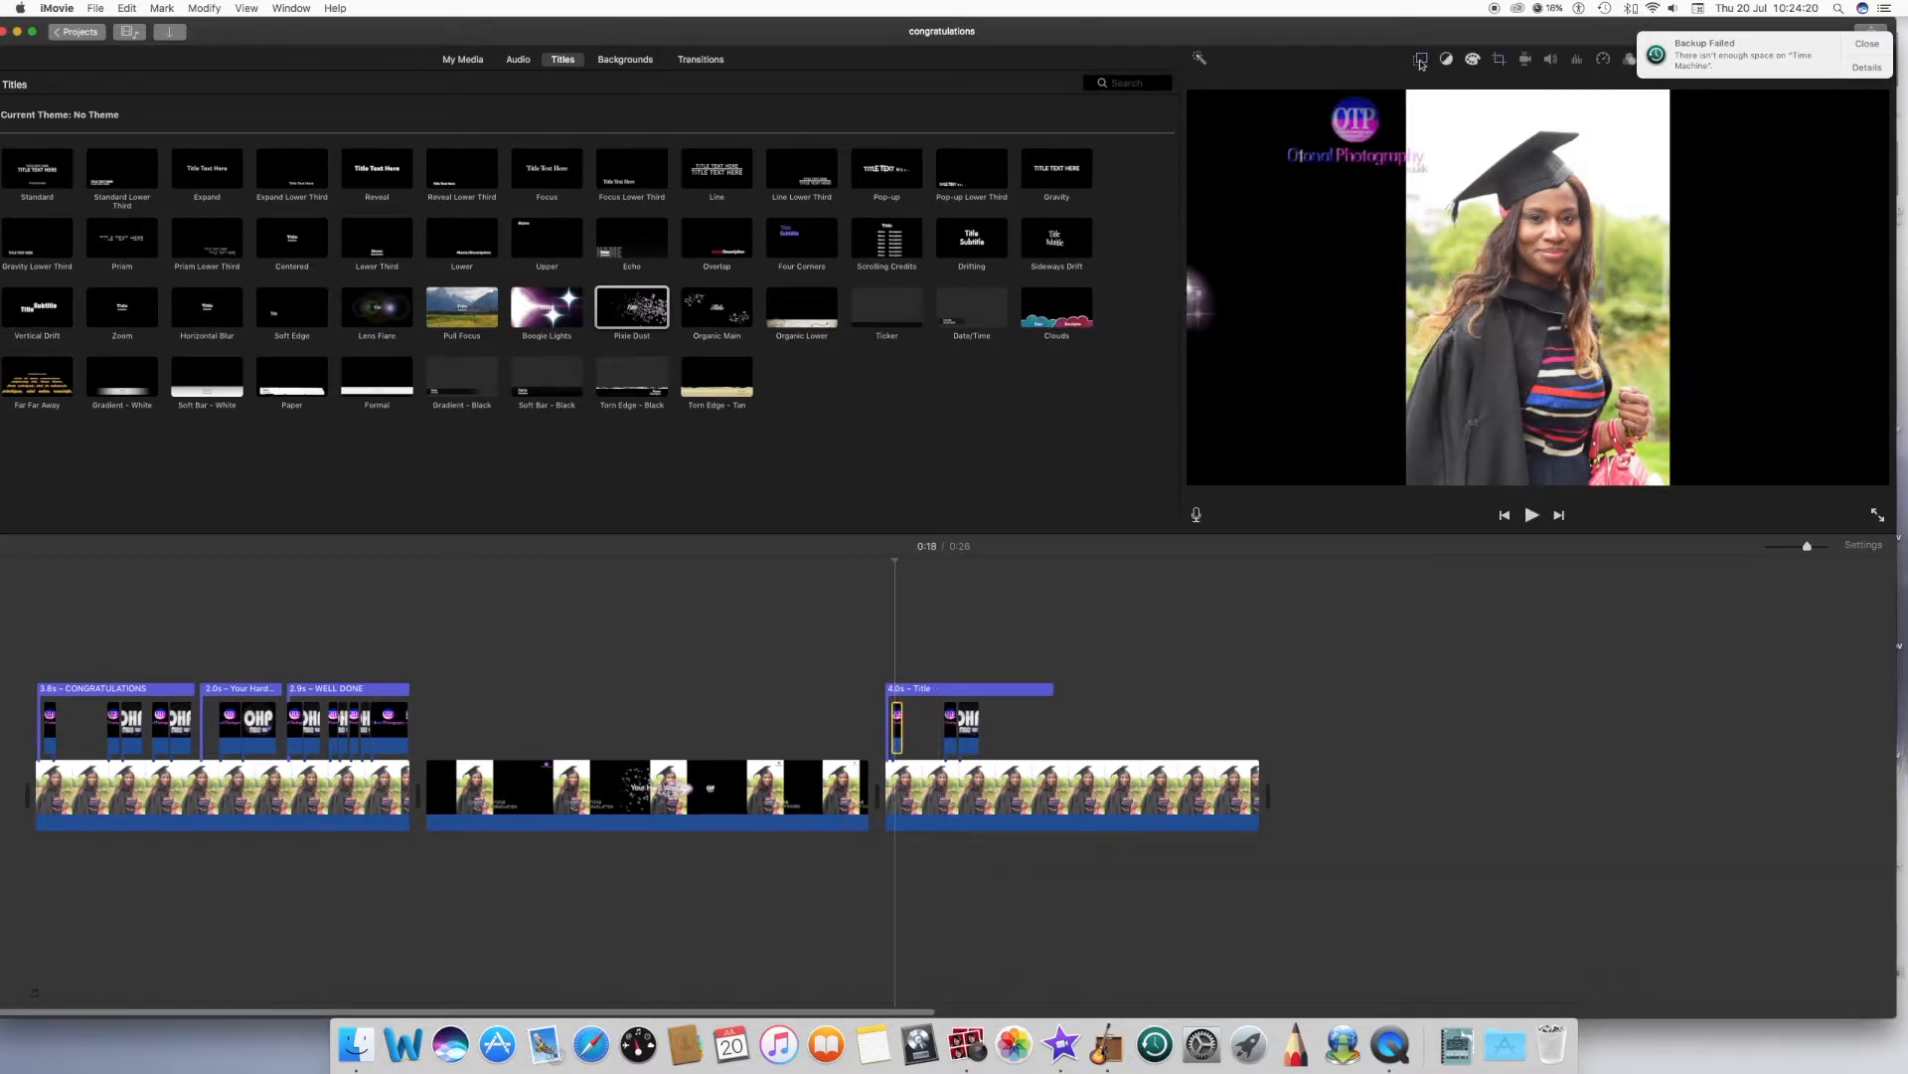
{"action": "left_click", "coordinate": [1421, 61]}
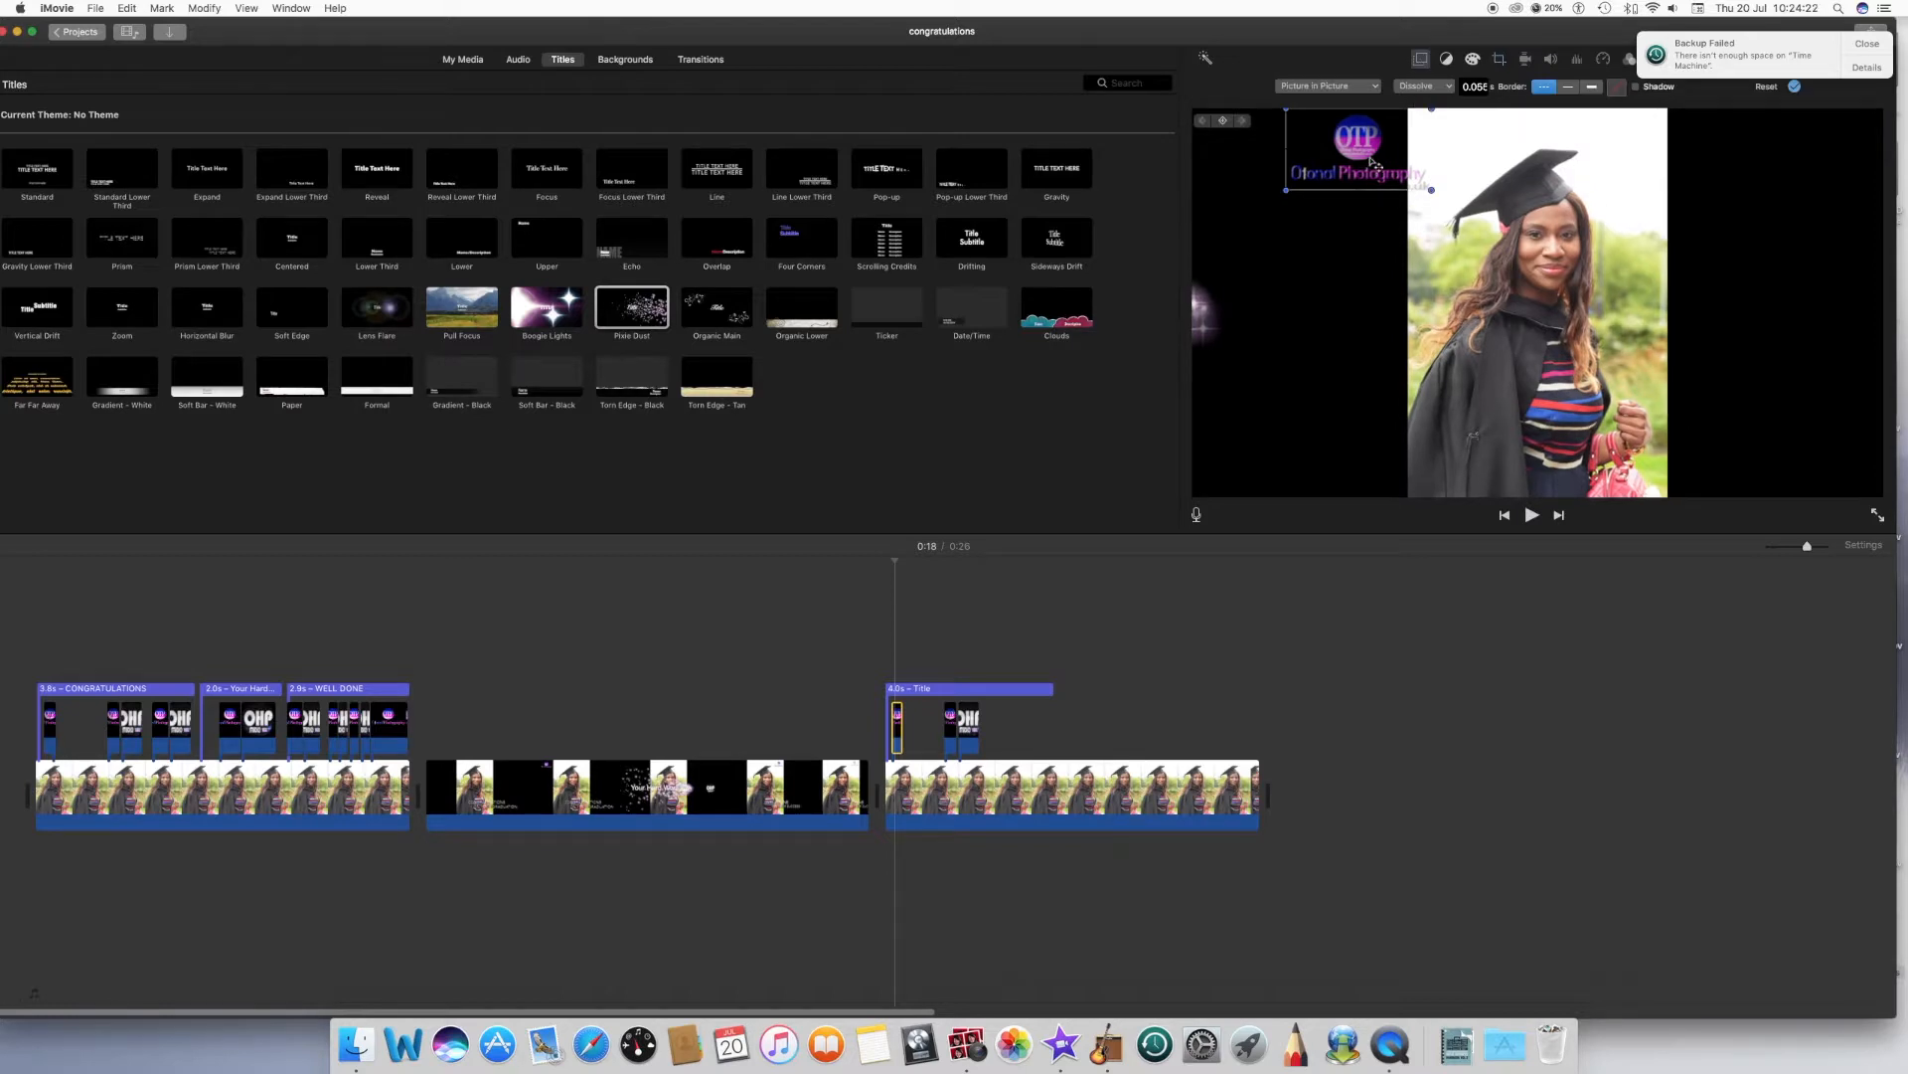
{"action": "left_click_drag", "start_coordinate": [1374, 162], "coordinate": [1790, 414]}
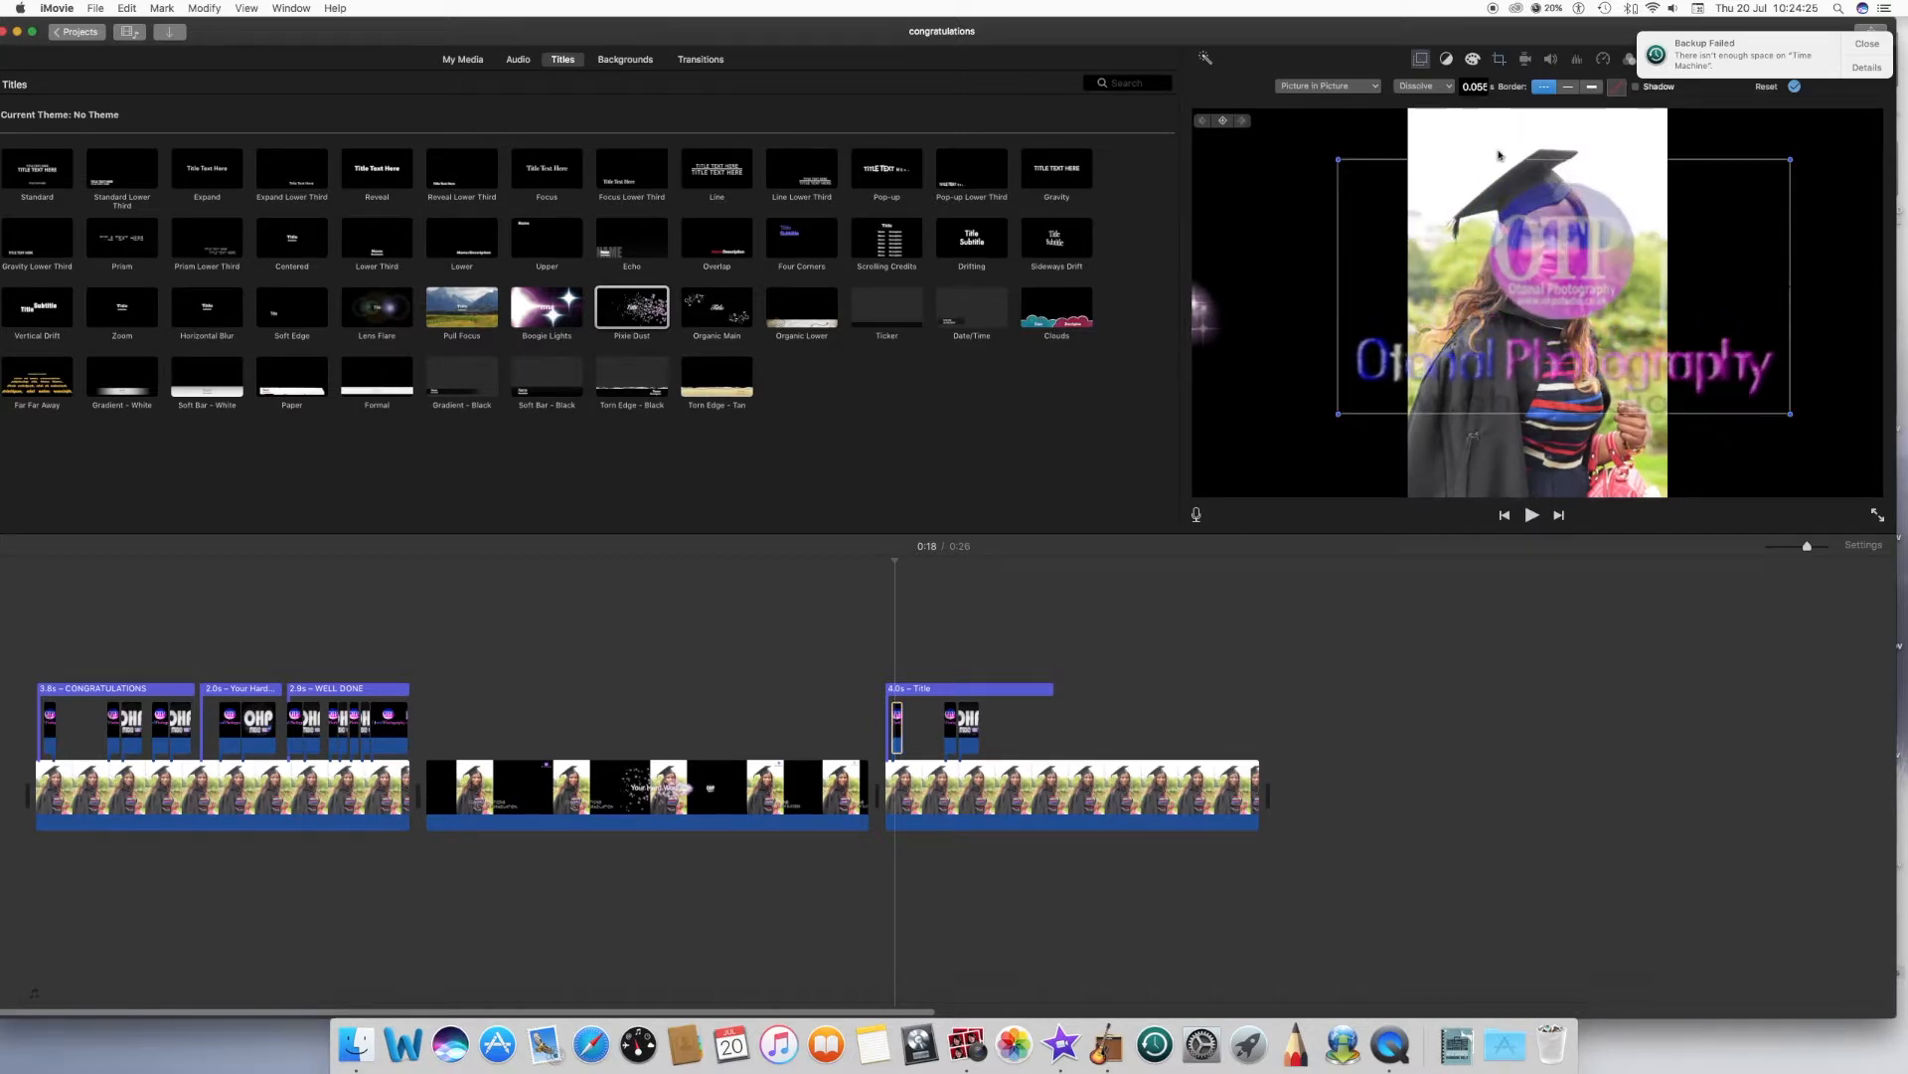
{"action": "left_click", "coordinate": [1376, 88]}
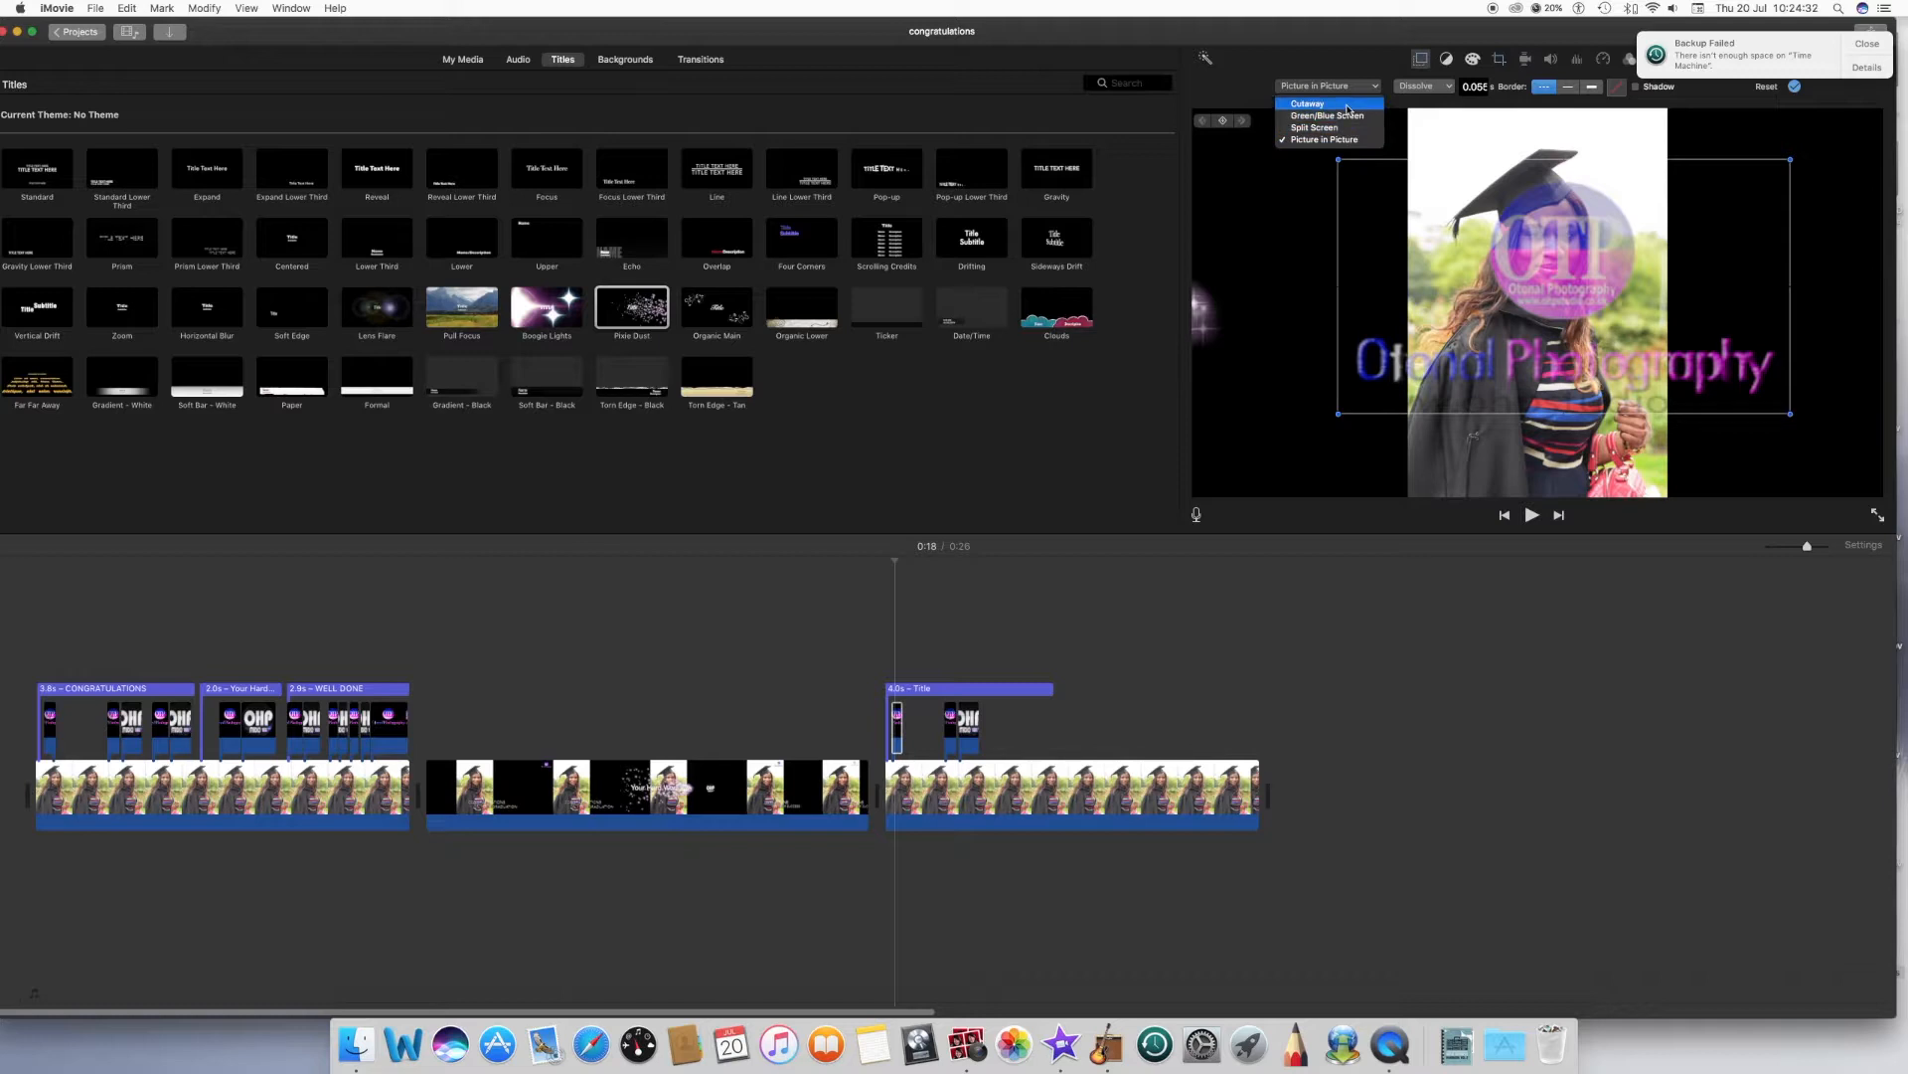
{"action": "left_click", "coordinate": [1348, 106]}
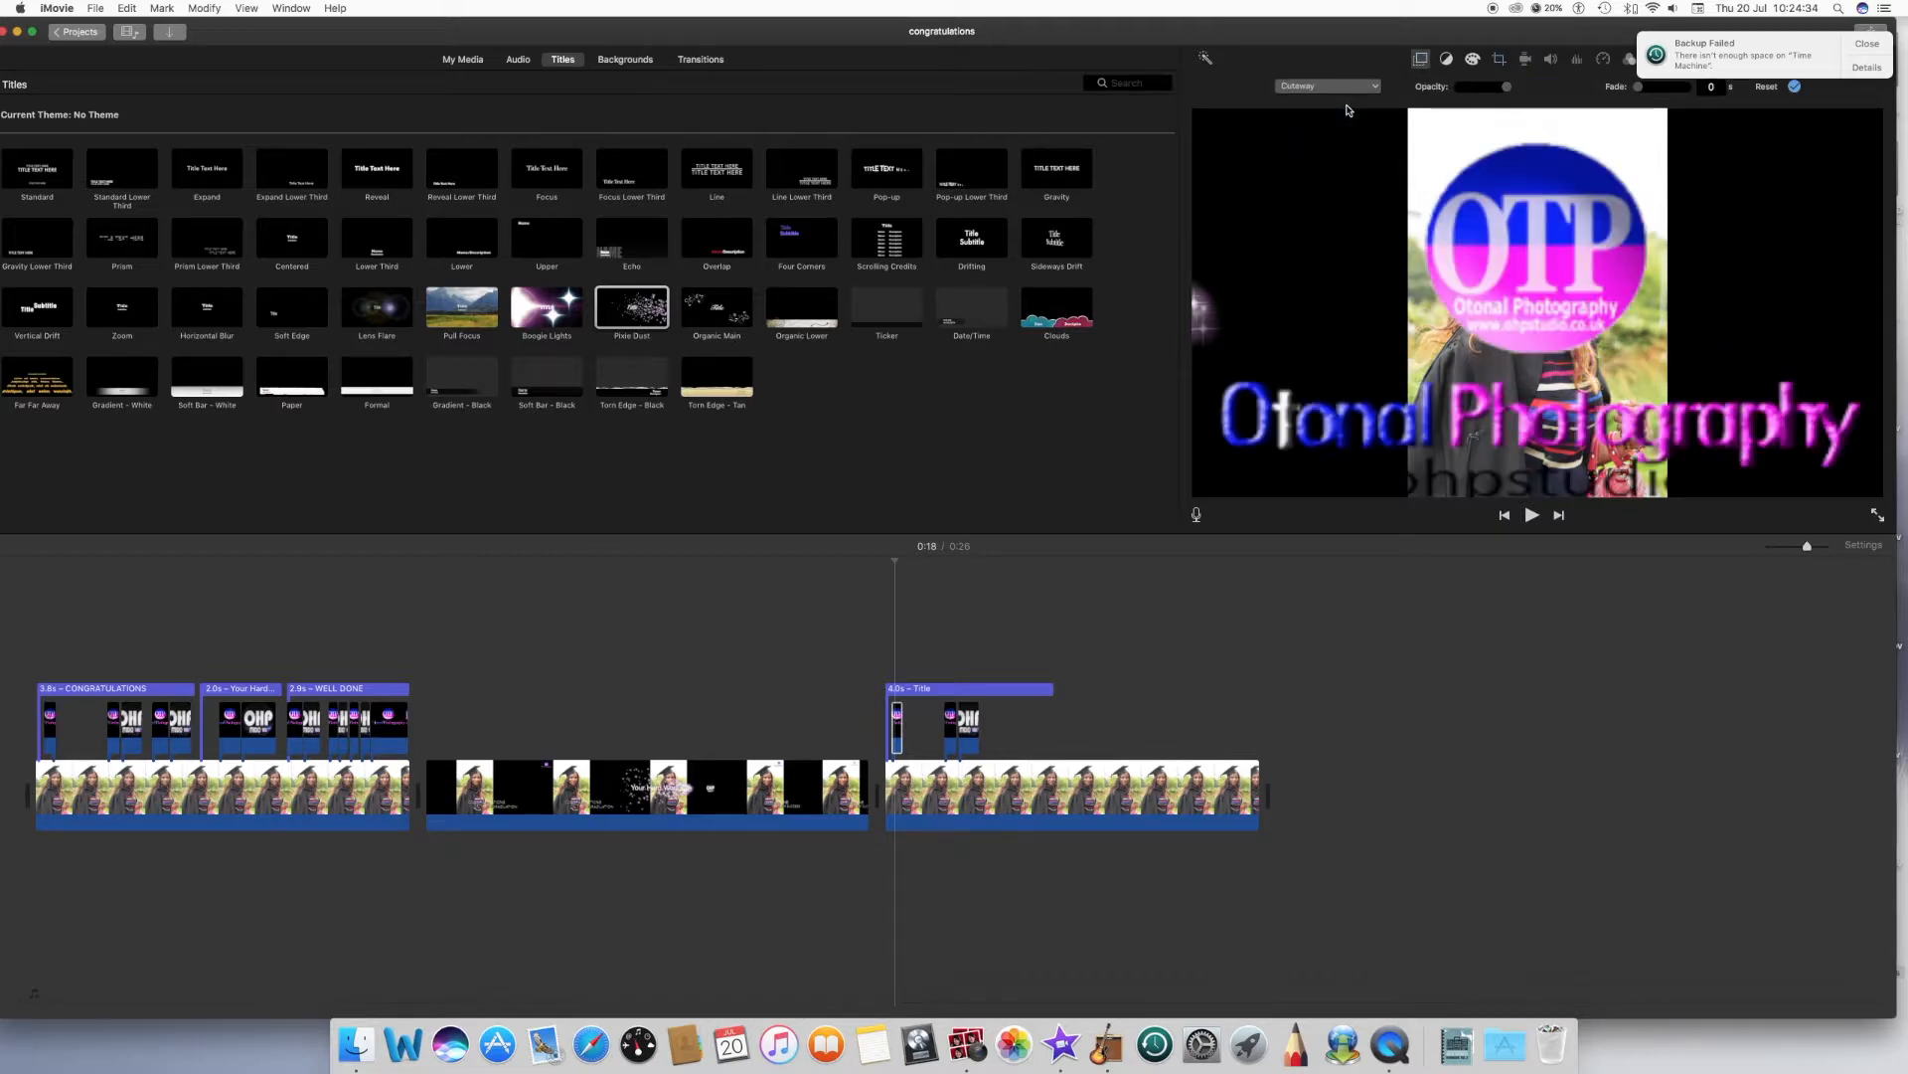
{"action": "left_click", "coordinate": [1372, 91]}
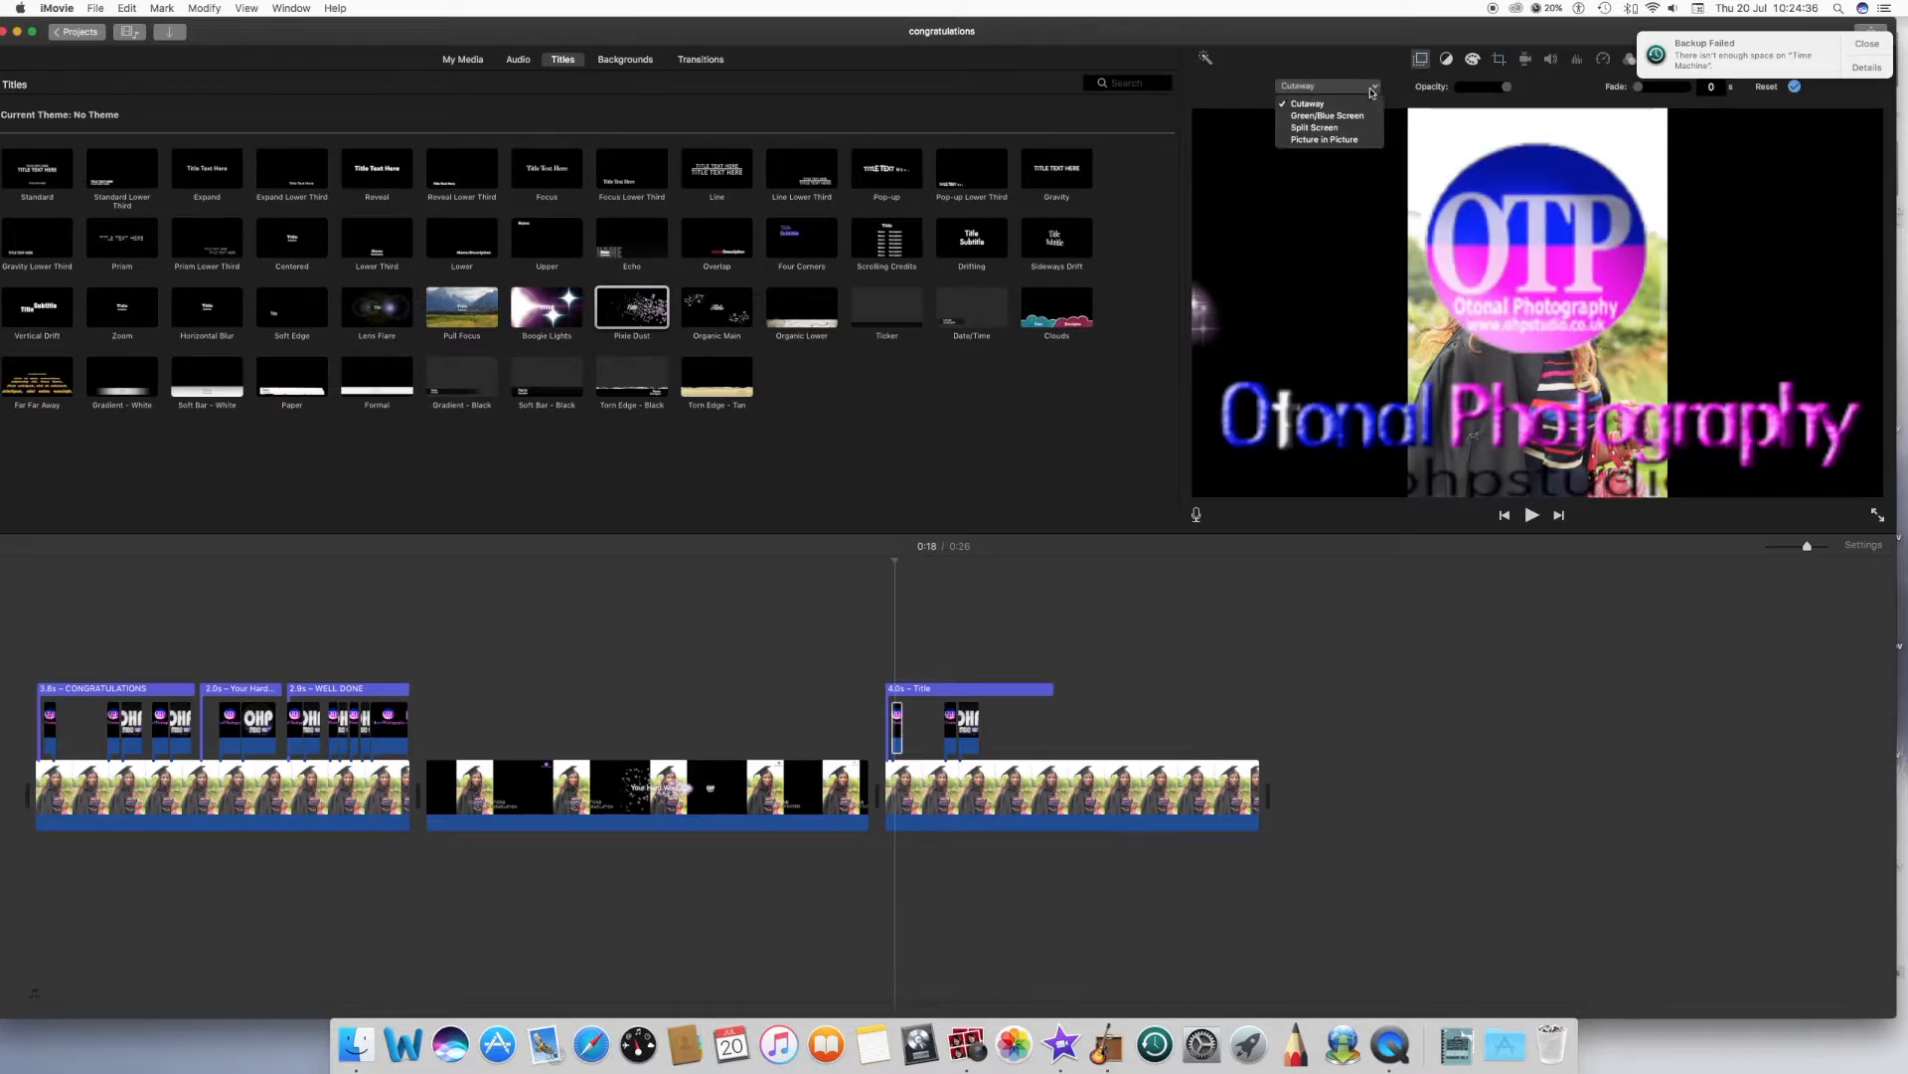
{"action": "left_click", "coordinate": [1360, 103]}
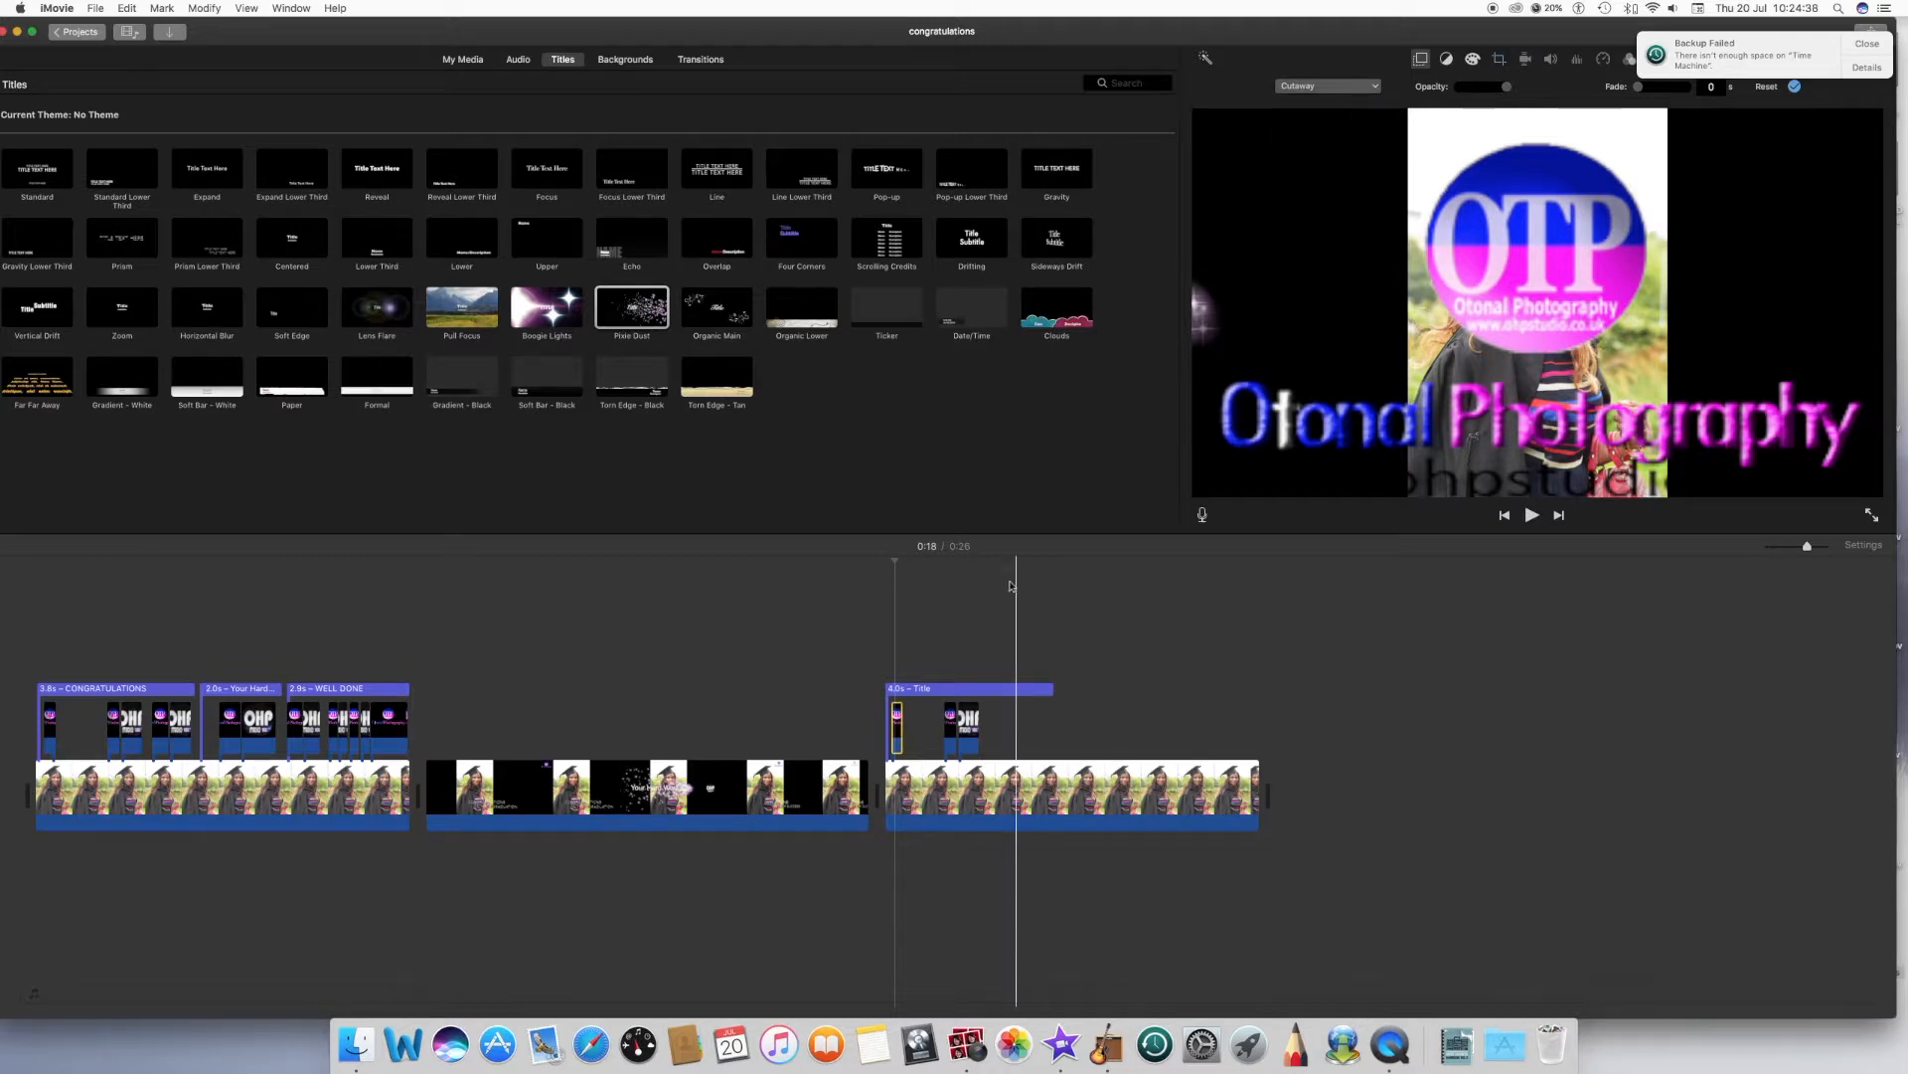
- Preview the cutaway logo at the start of the third clip and the opening of the first clip
{"action": "left_click", "coordinate": [884, 596]}
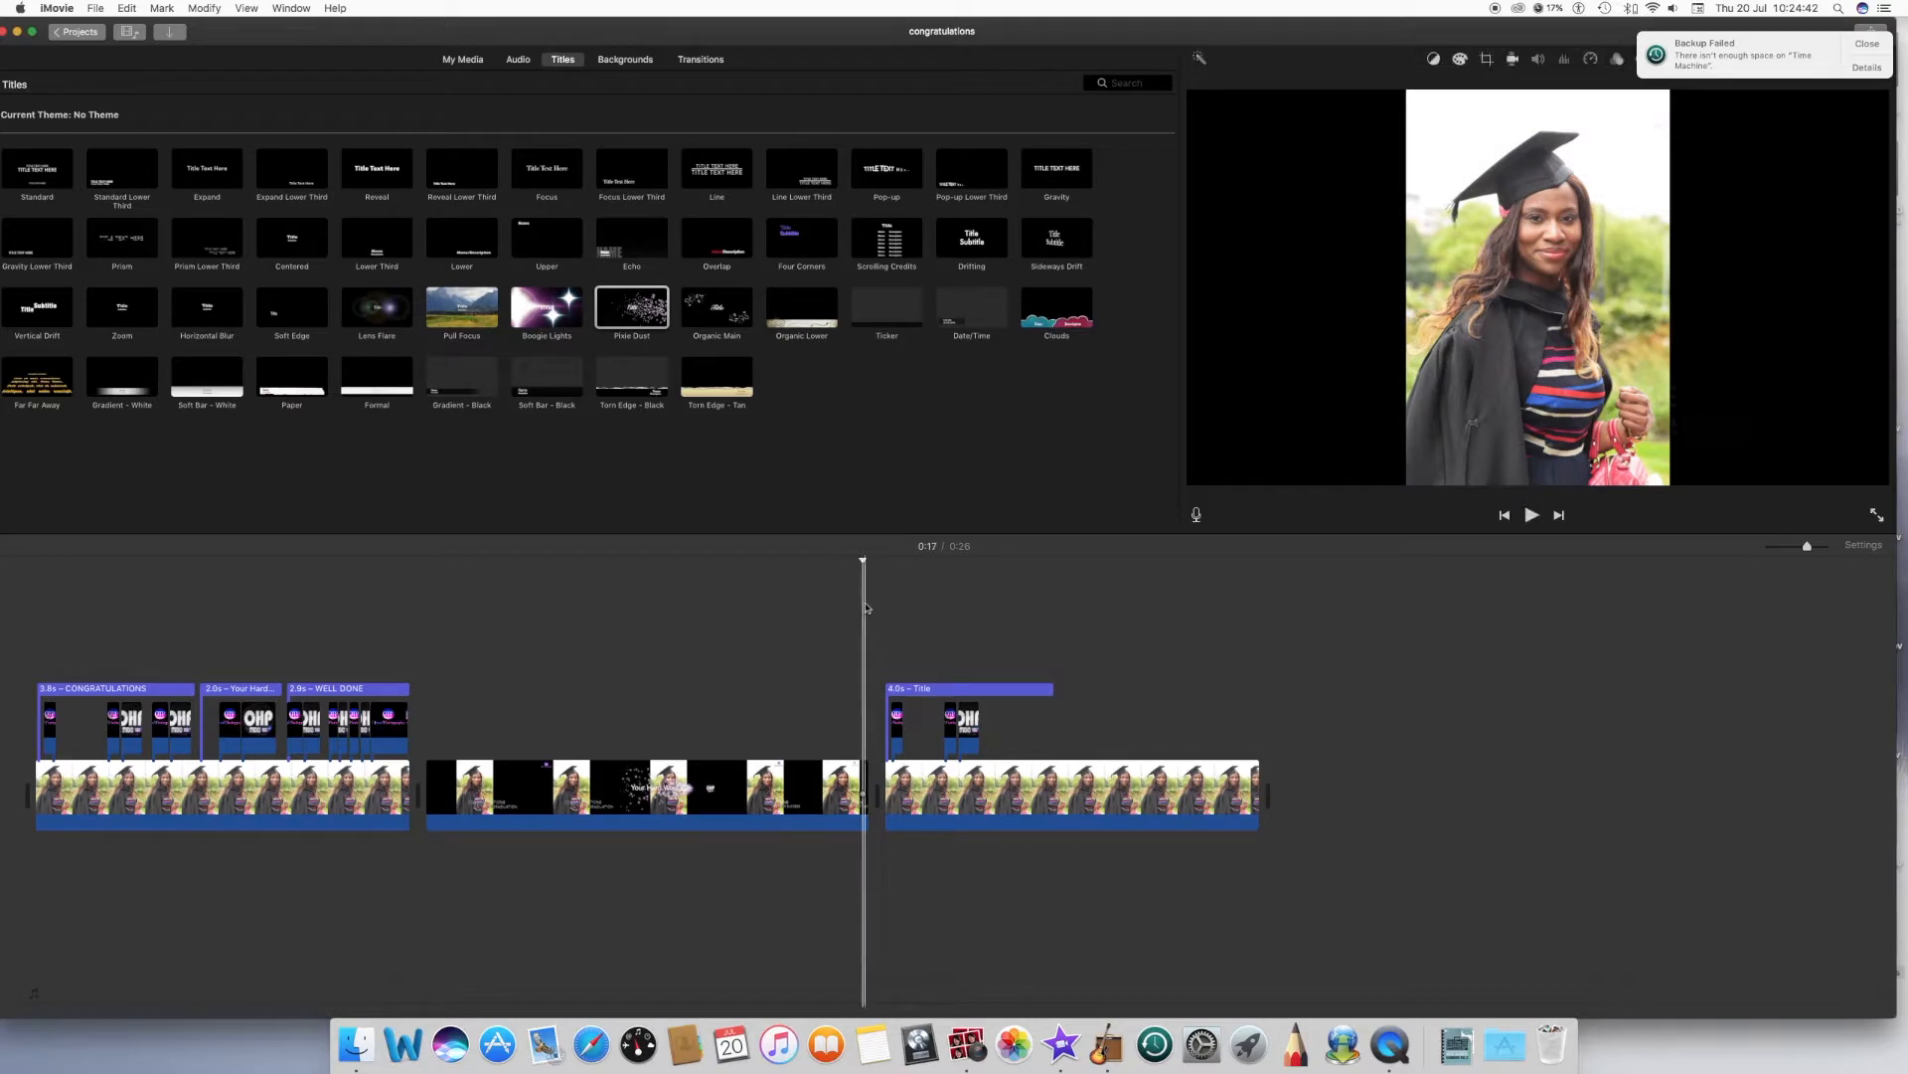
{"action": "key", "text": "space"}
{"action": "key", "text": "space"}
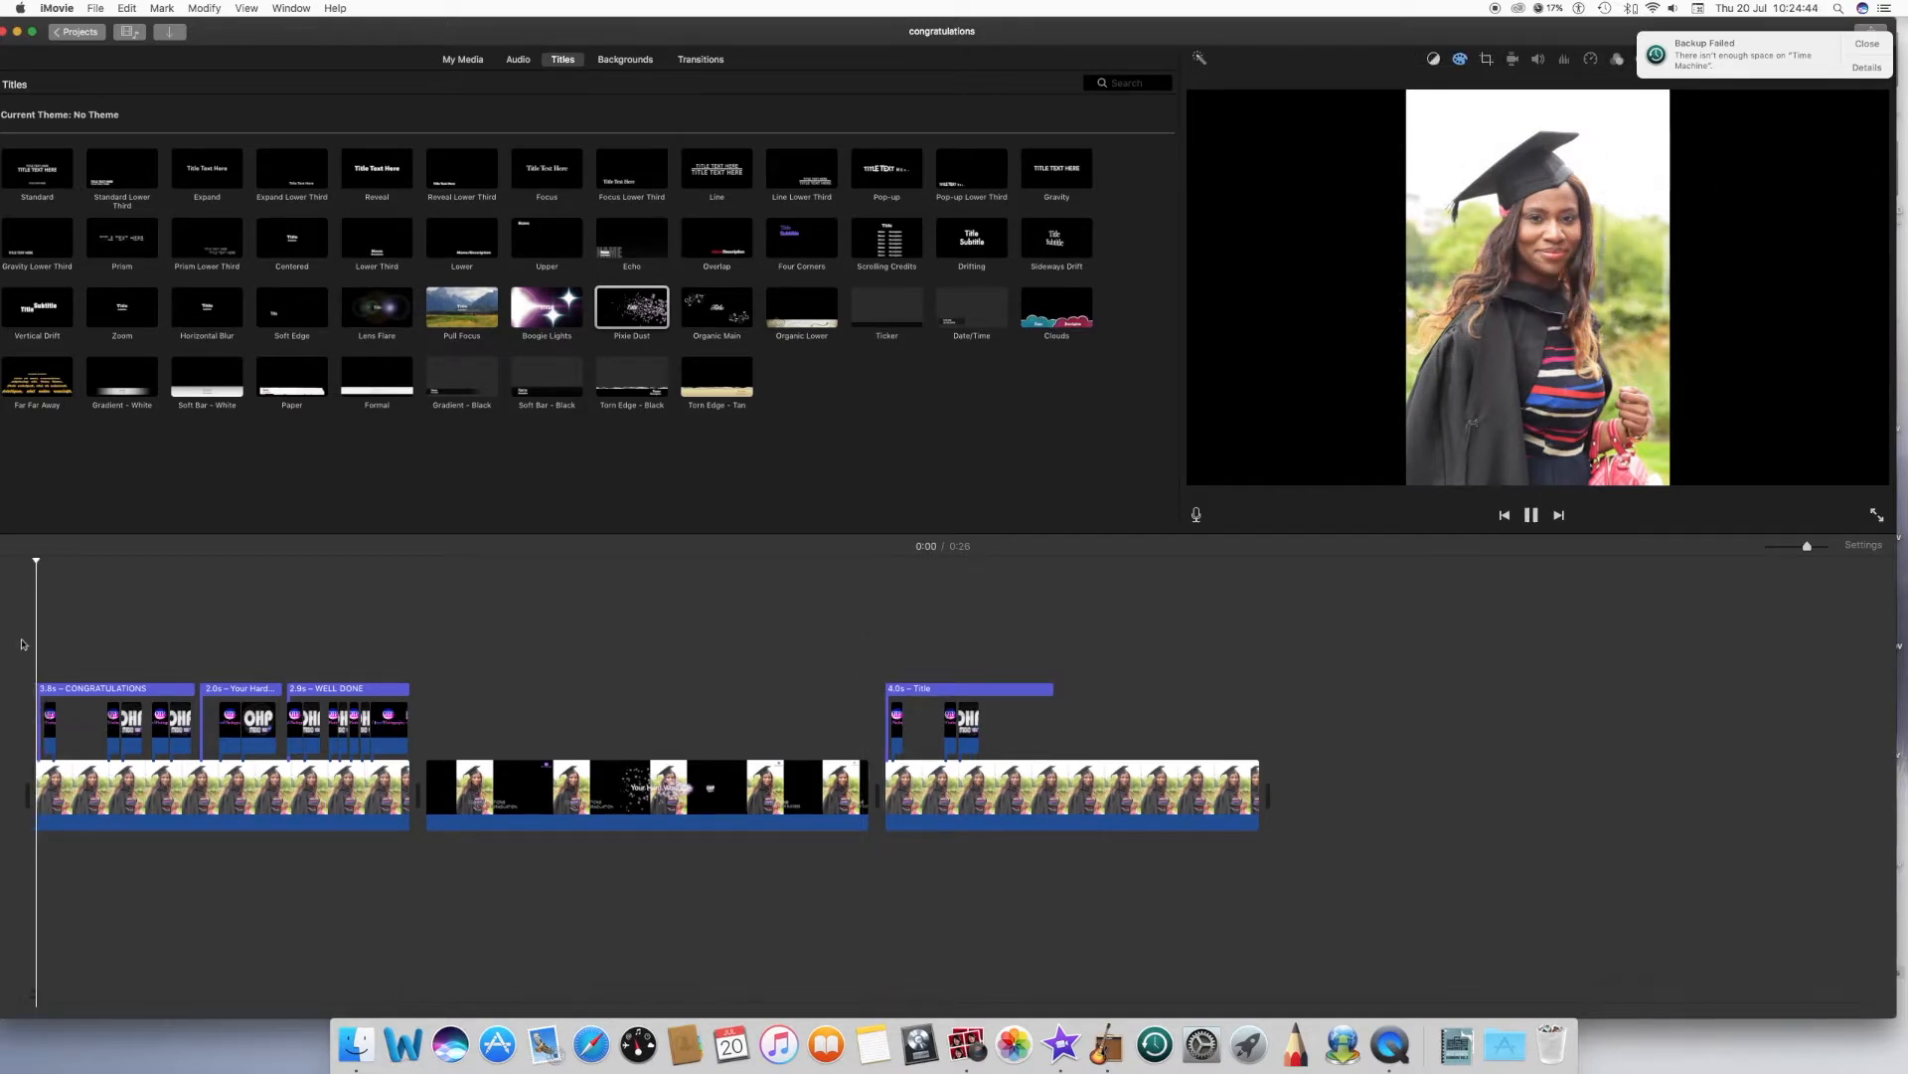
{"action": "key", "text": "space"}
- Lower the opacity of the cutaway Otonal Photography logo at the third clip's start and play it back
{"action": "left_click", "coordinate": [897, 720]}
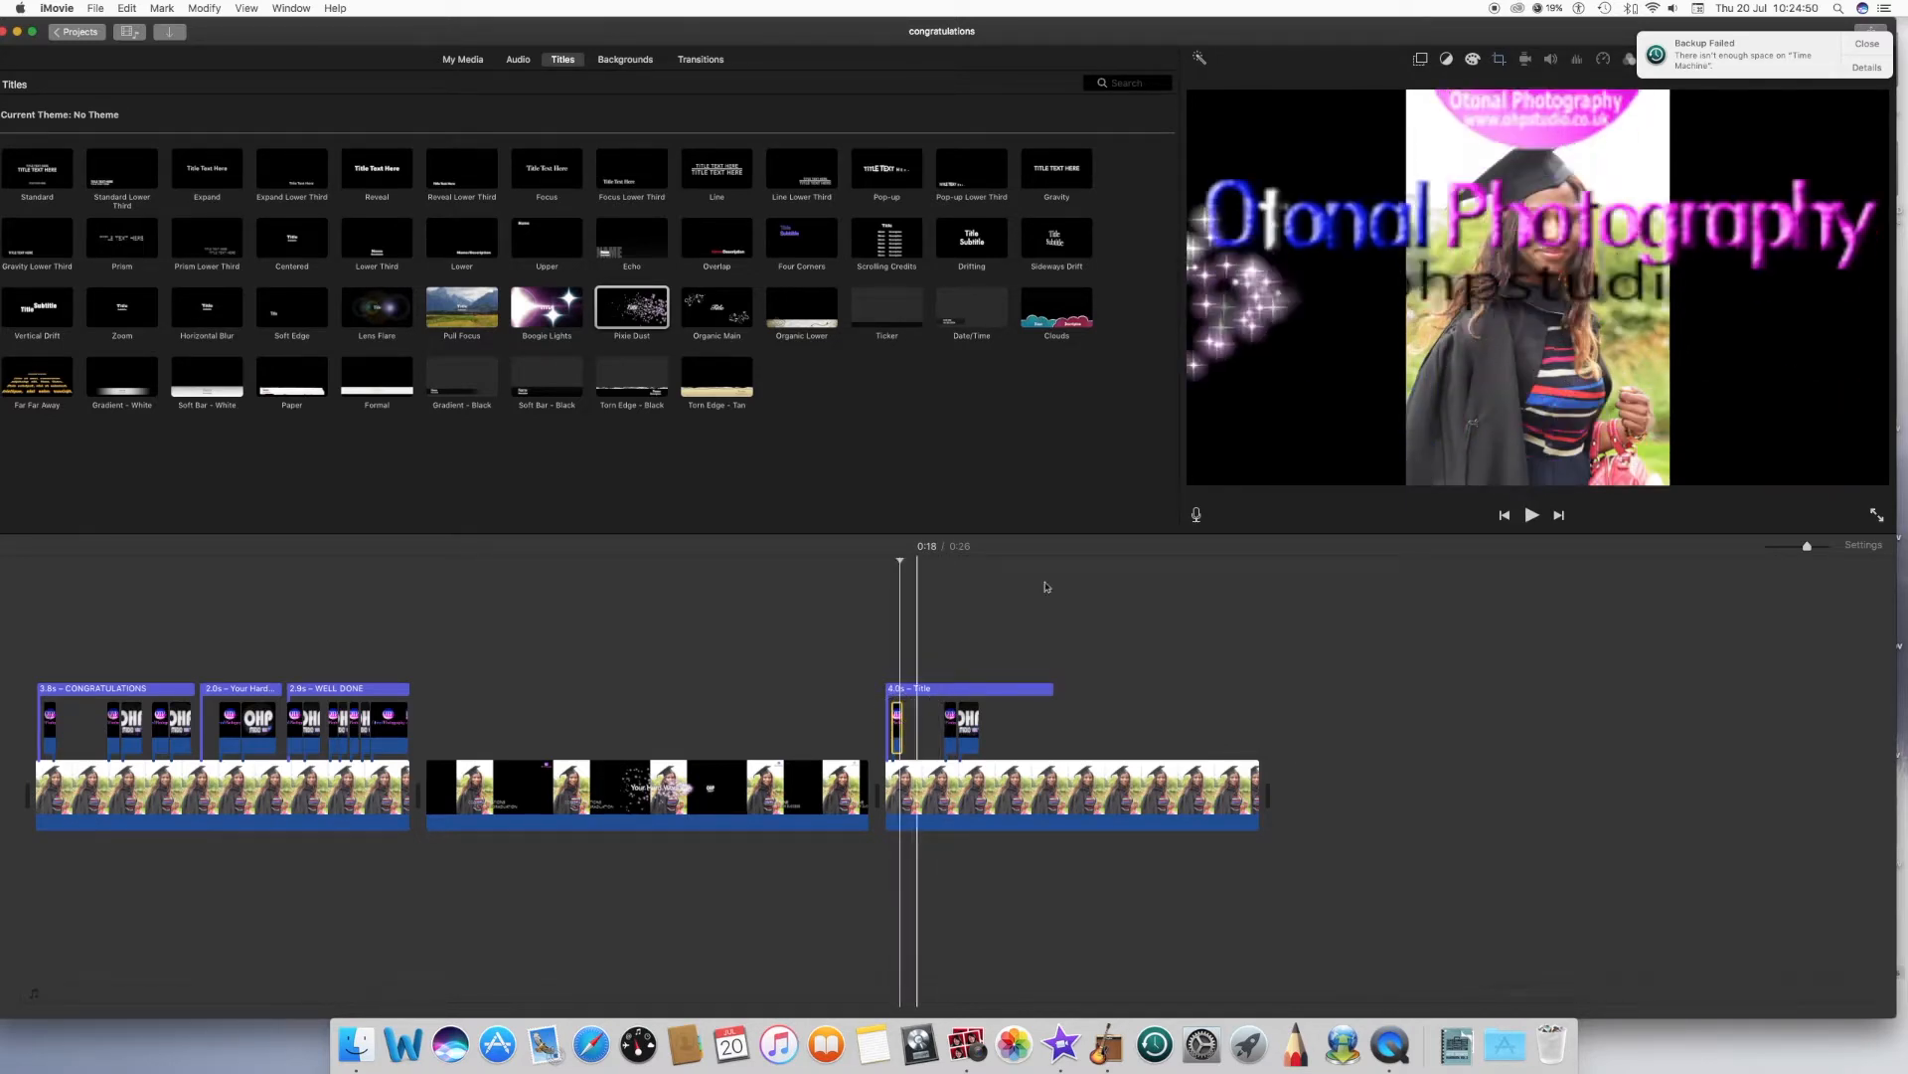
{"action": "left_click", "coordinate": [1422, 59]}
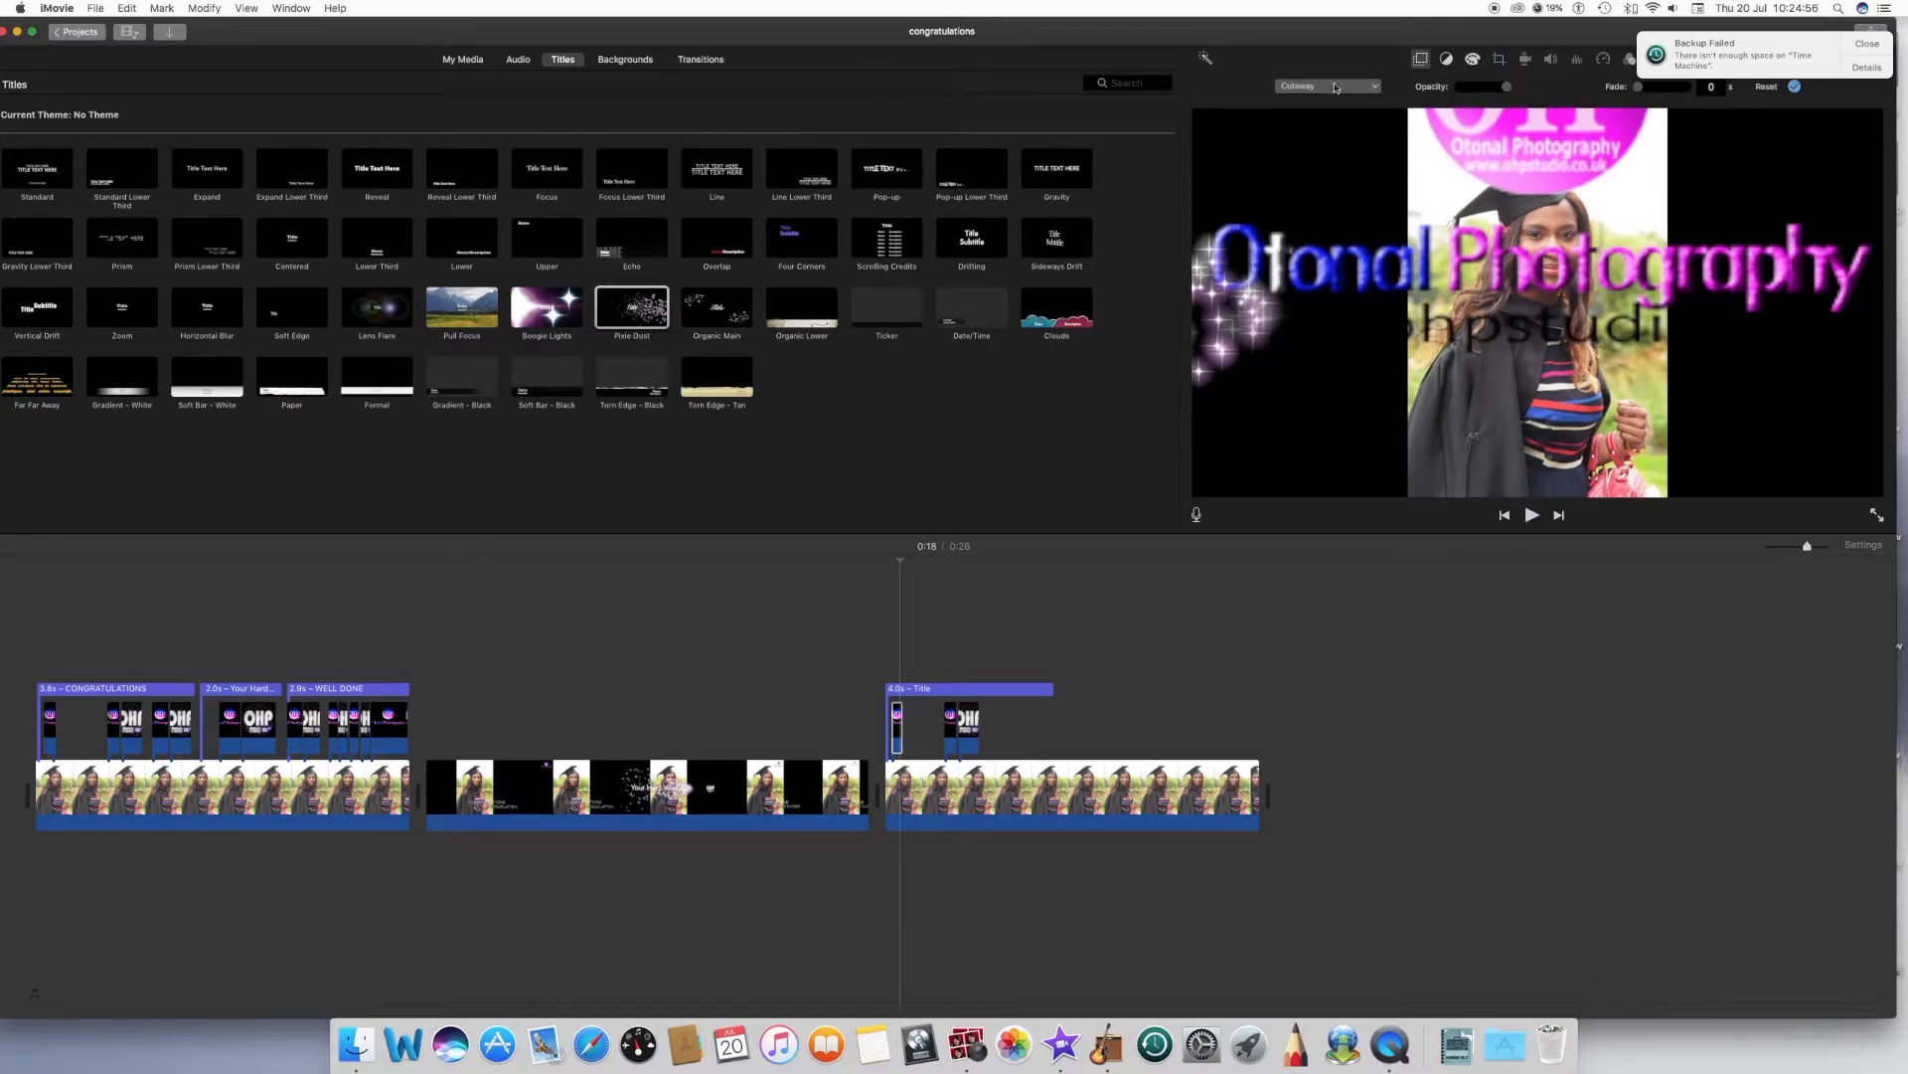
{"action": "left_click", "coordinate": [1376, 89]}
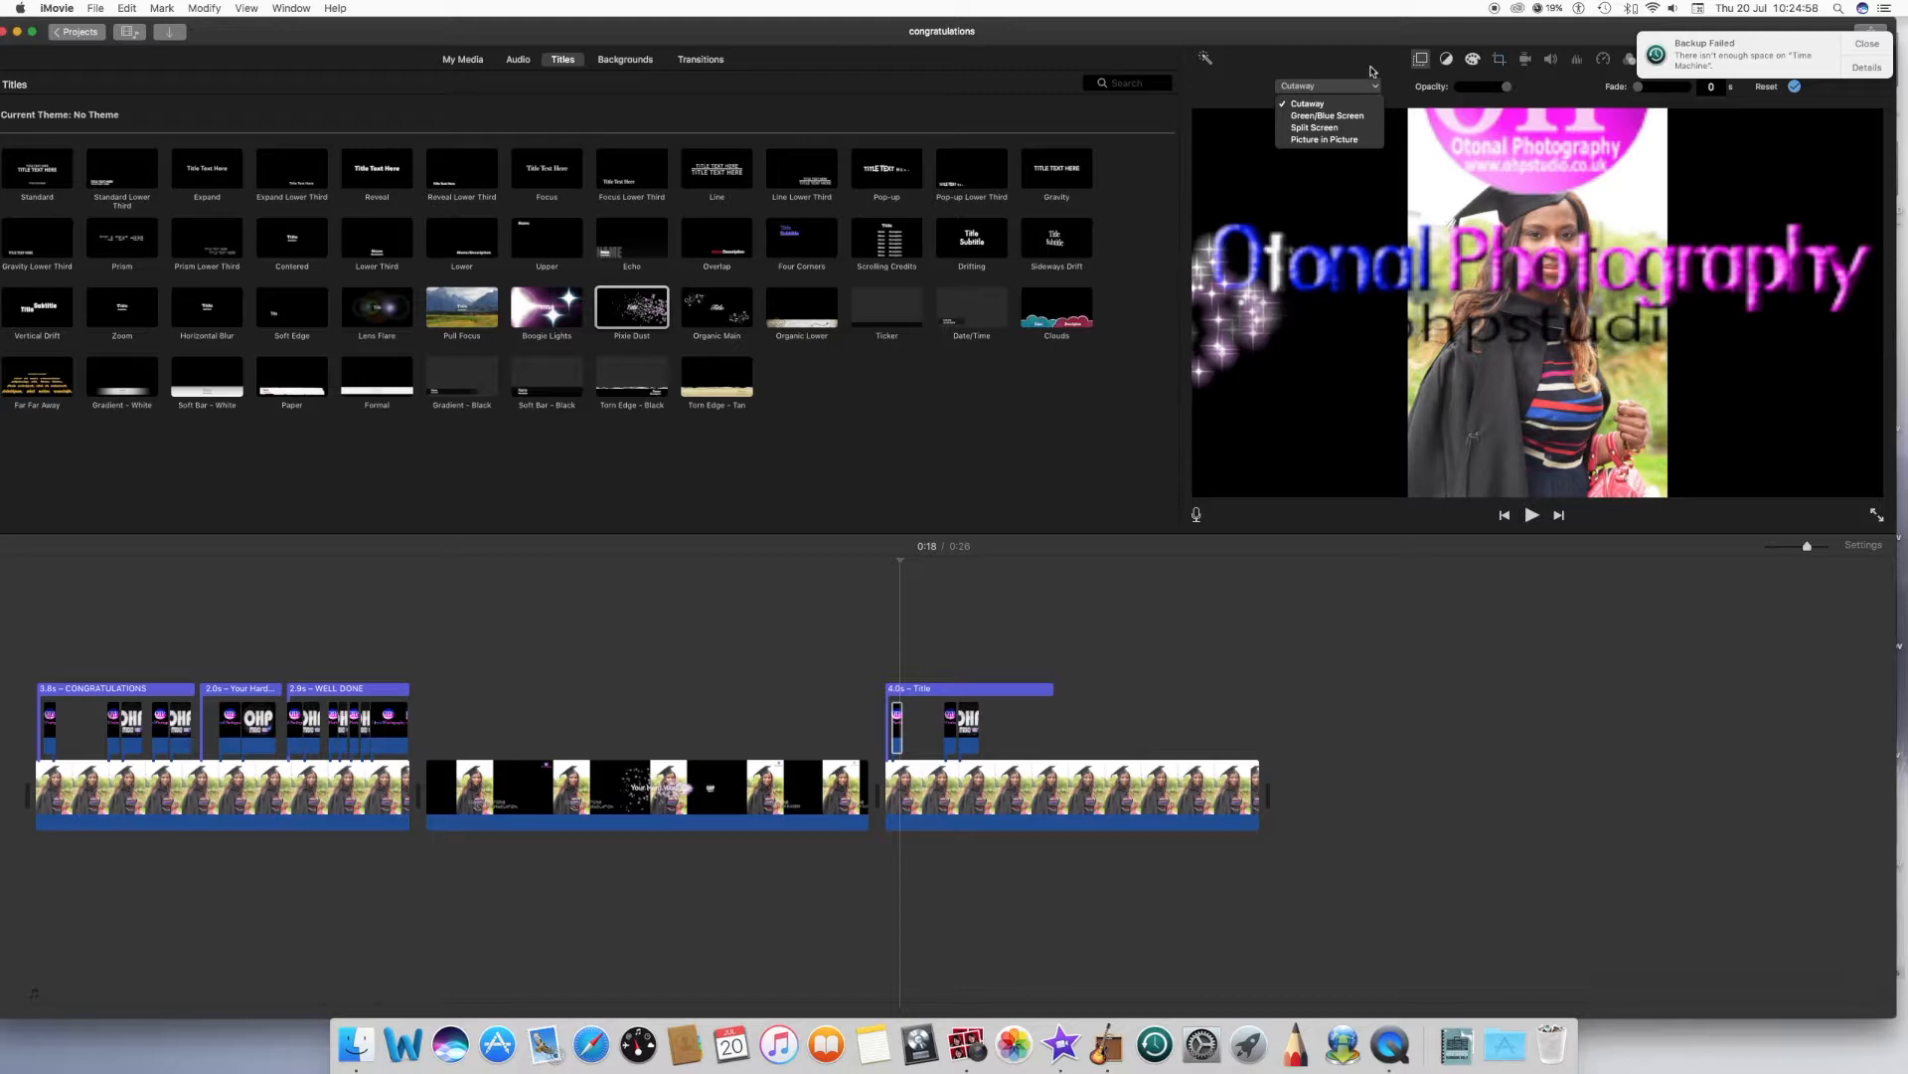
{"action": "left_click", "coordinate": [1393, 74]}
{"action": "left_click_drag", "start_coordinate": [1507, 92], "coordinate": [1476, 102]}
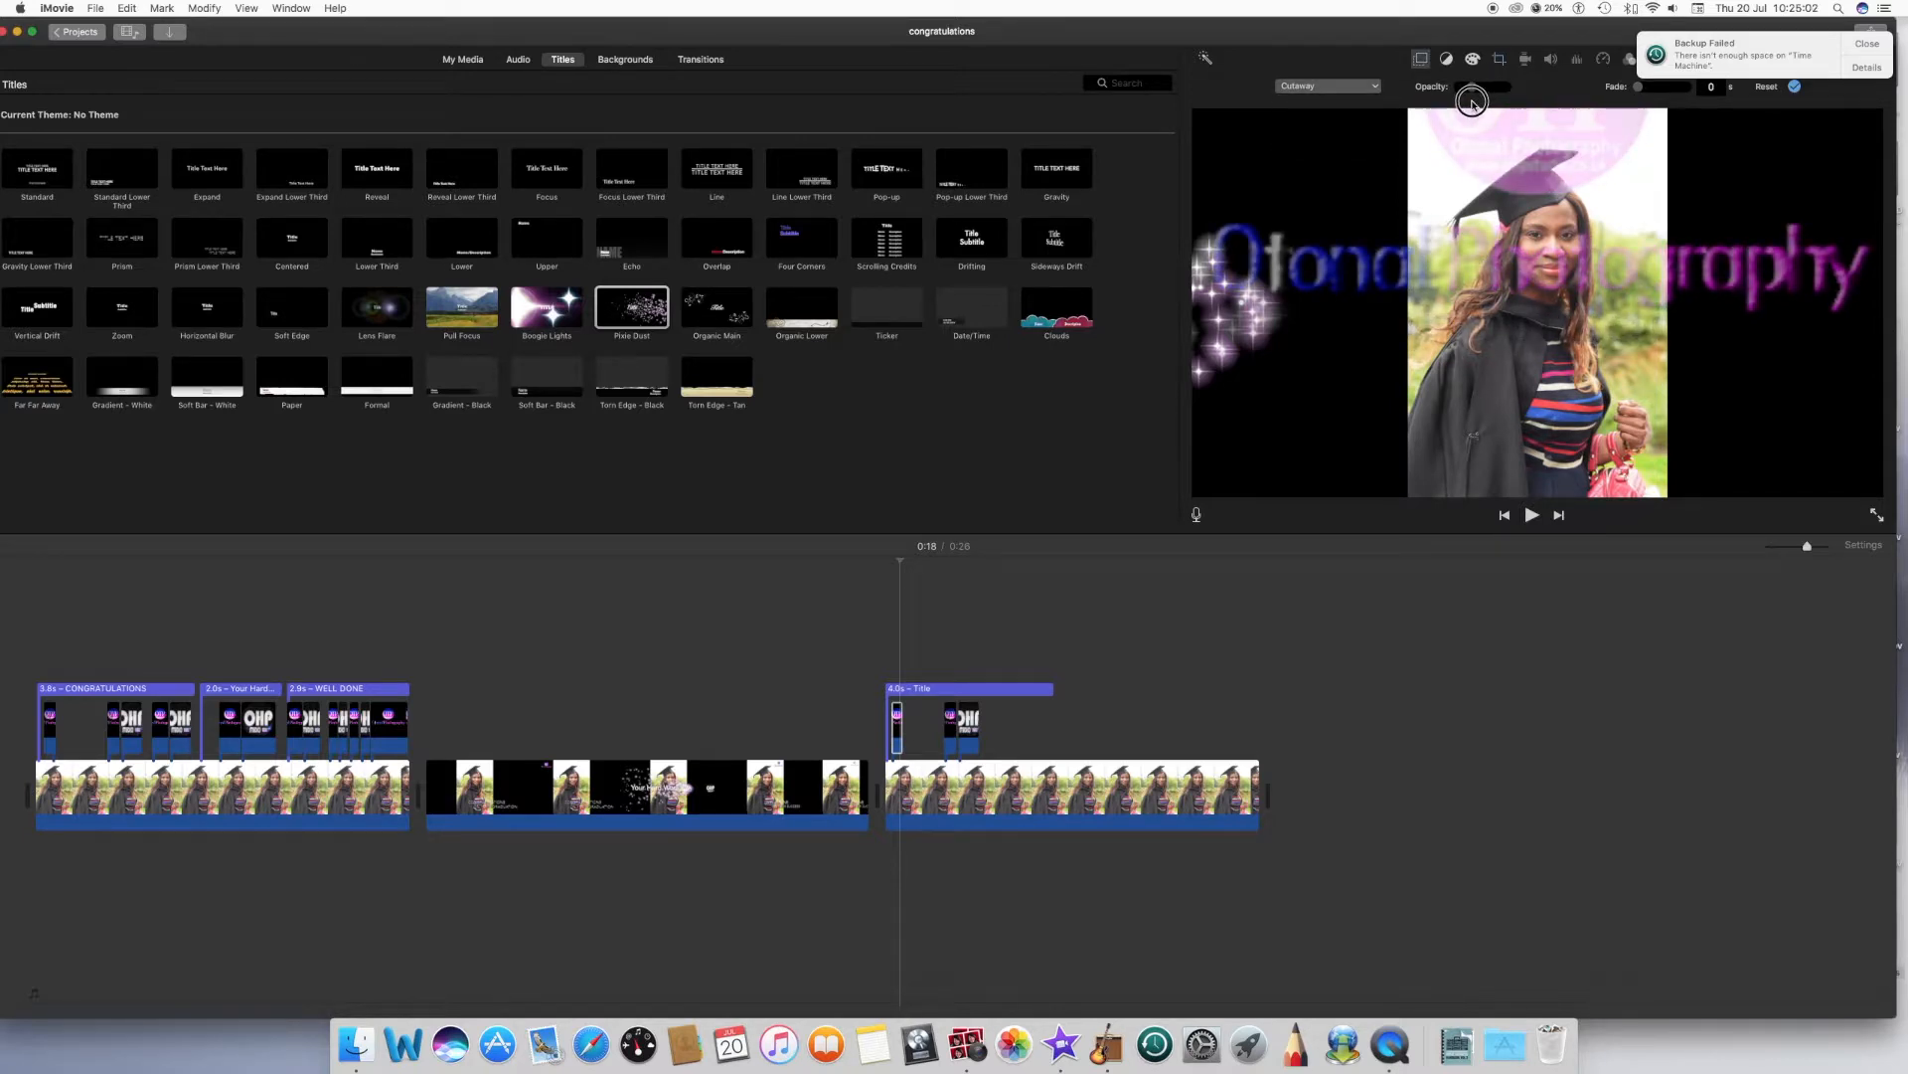
{"action": "left_click", "coordinate": [896, 630]}
{"action": "key", "text": "space"}
{"action": "key", "text": "space"}
{"action": "left_click", "coordinate": [891, 652]}
{"action": "key", "text": "space"}
- Move the Pixie Dust title further along the third clip, put a copy of the CONGRATULATIONS title at the clip's start, and preview the titles
{"action": "left_click_drag", "start_coordinate": [909, 688], "coordinate": [1022, 696]}
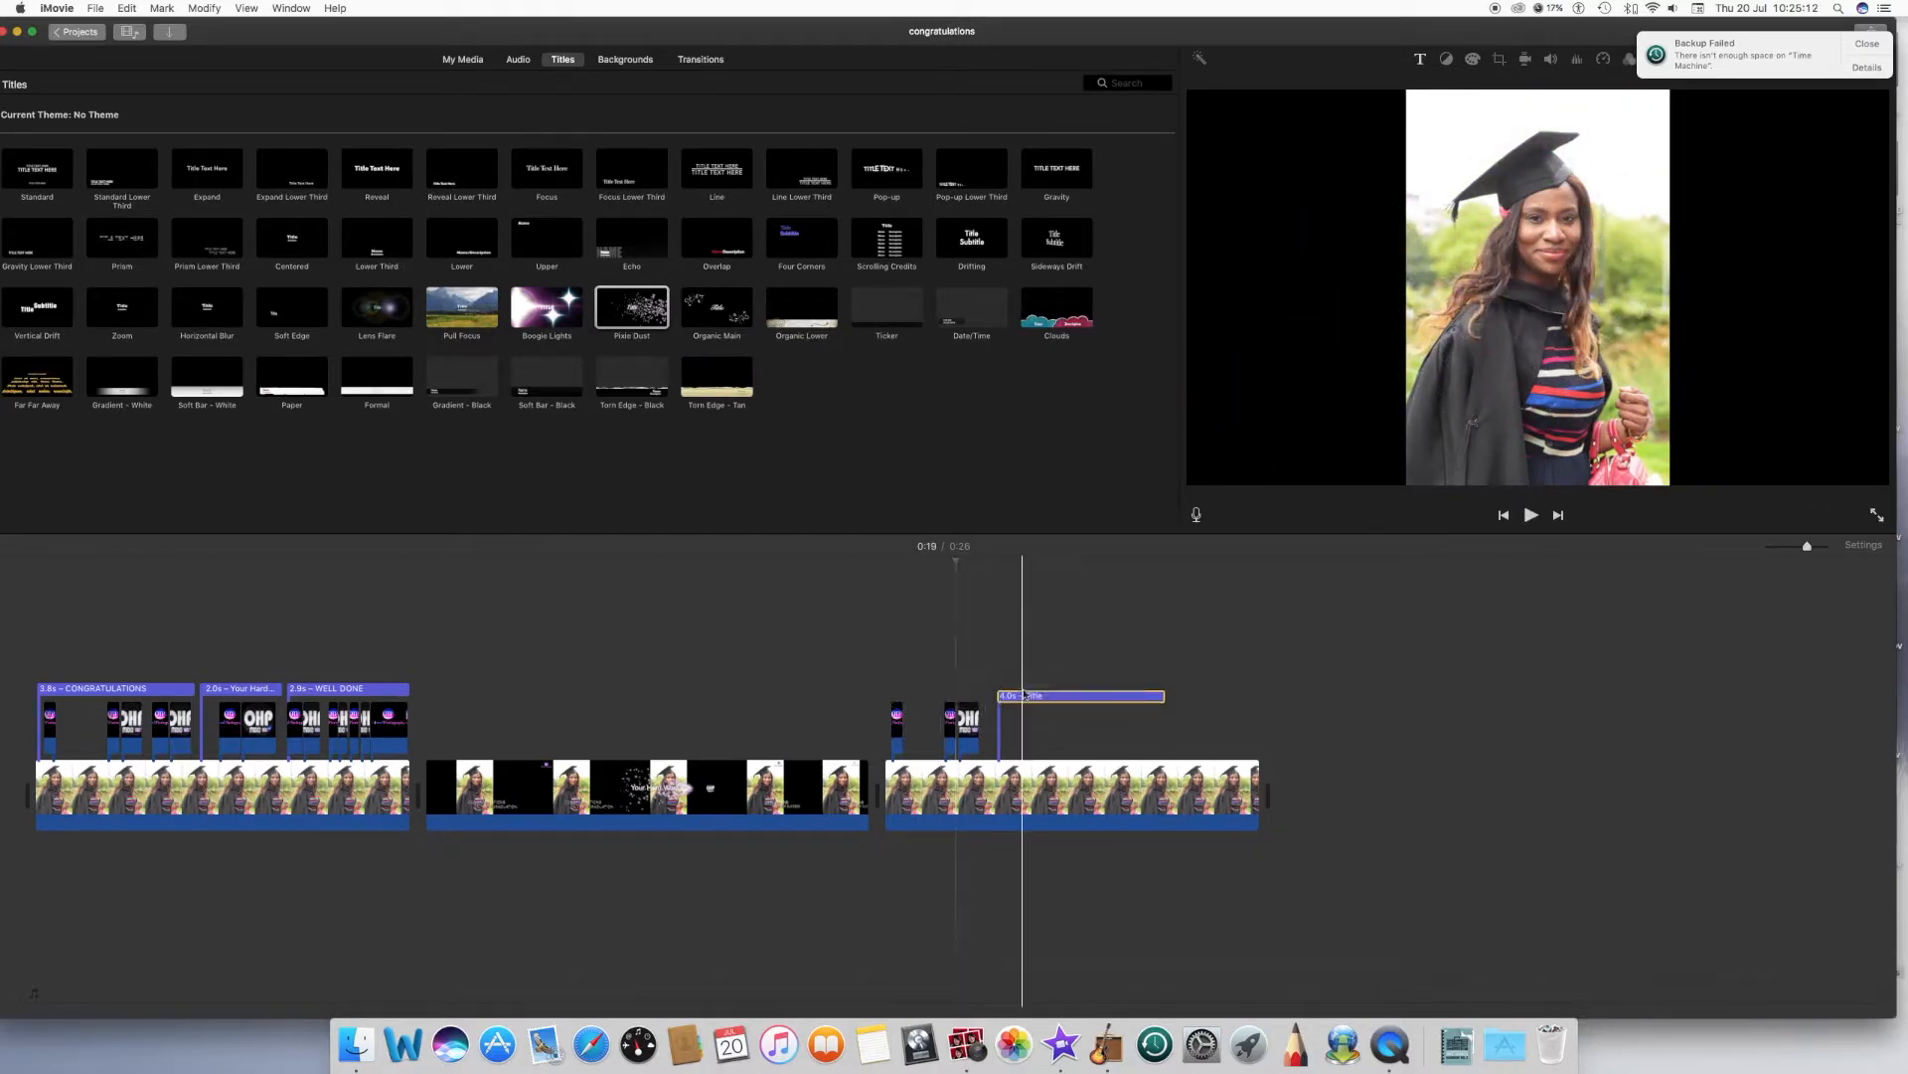
{"action": "left_click", "coordinate": [77, 688]}
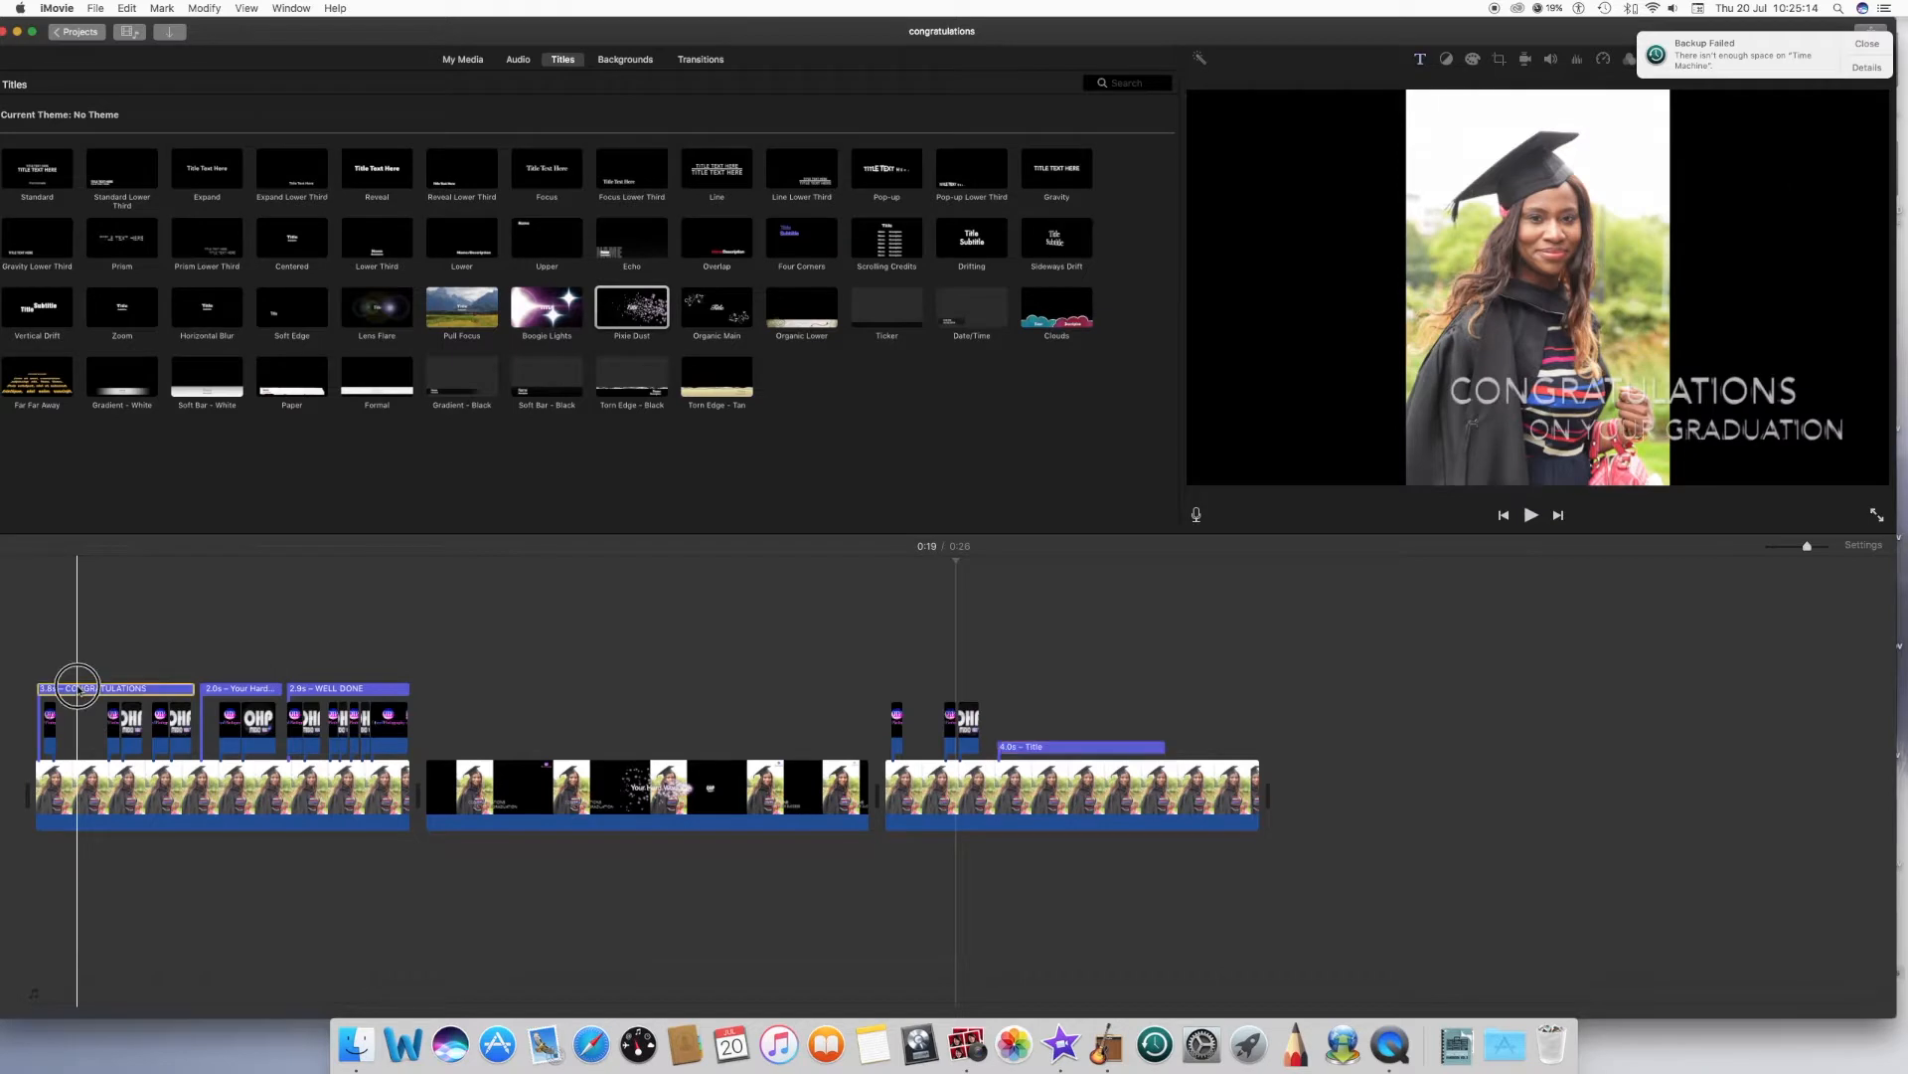
{"action": "left_click_drag", "start_coordinate": [103, 688], "coordinate": [932, 628]}
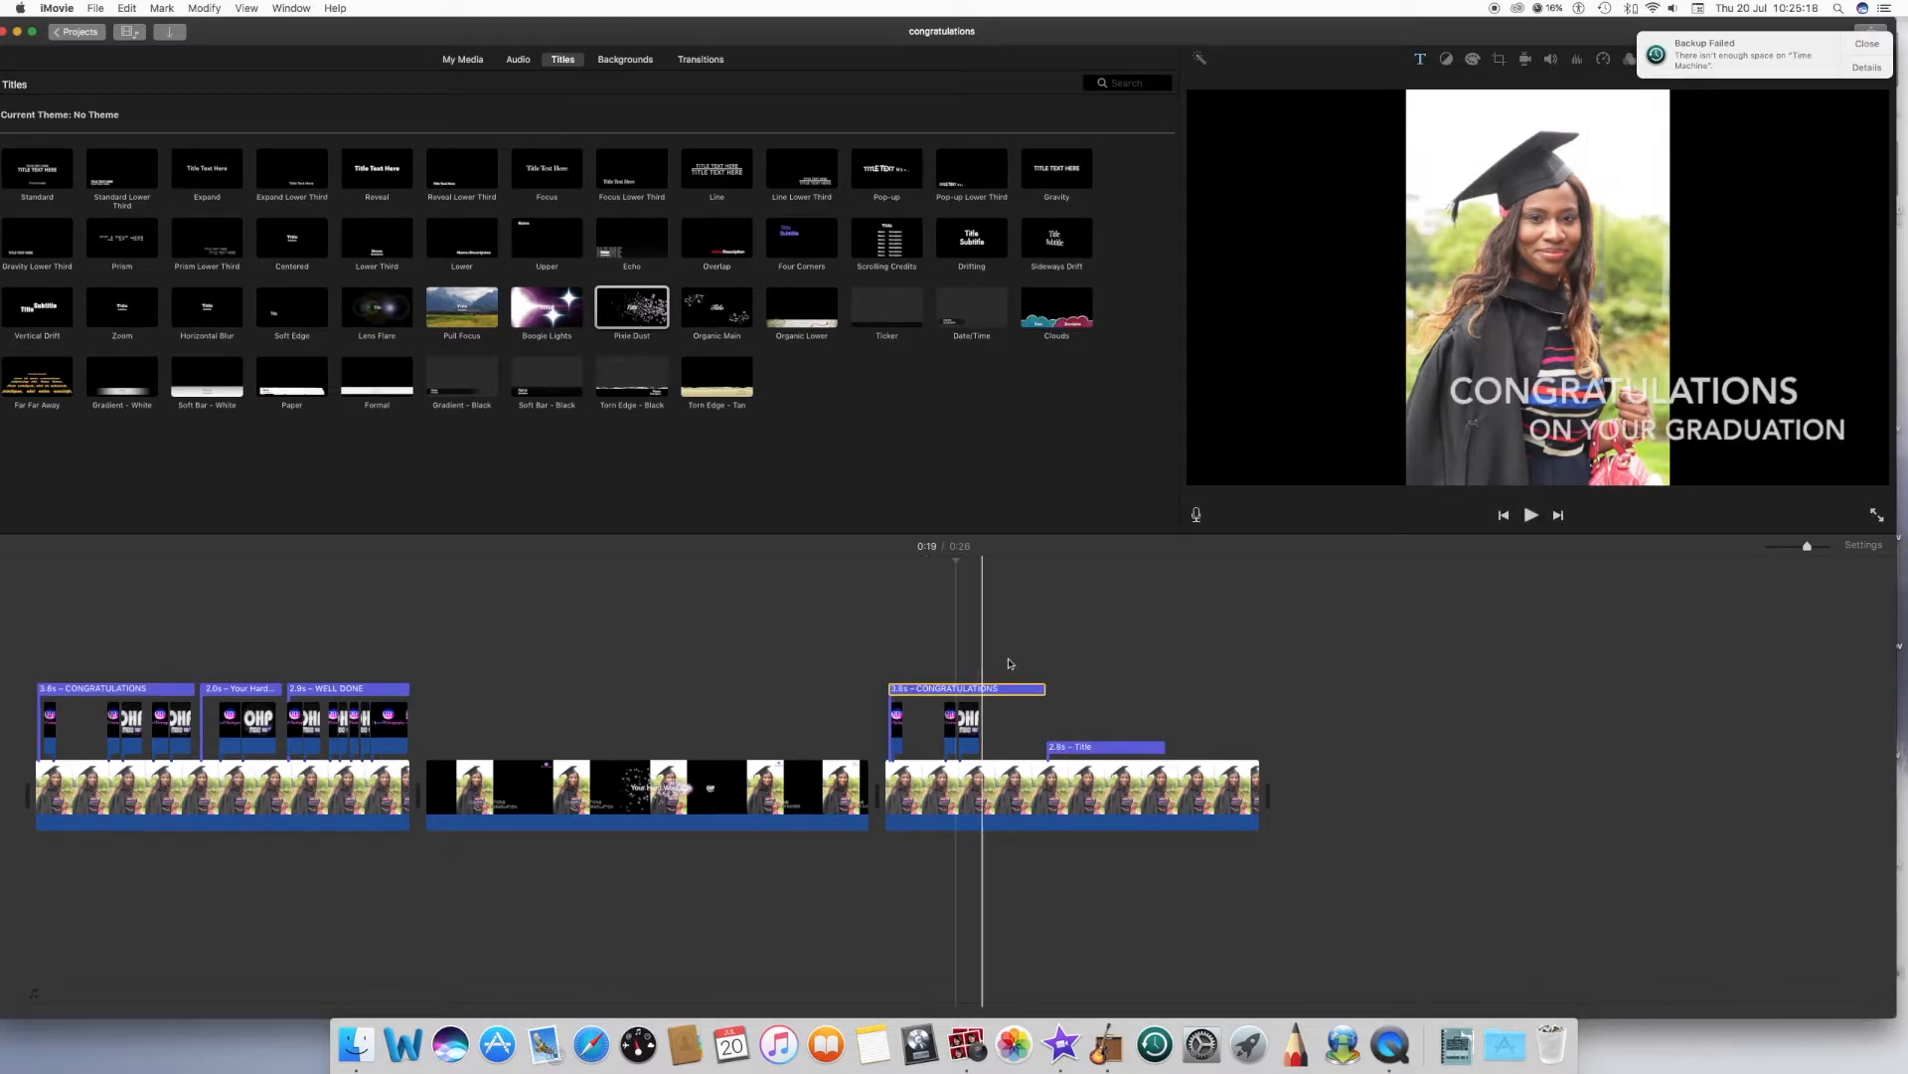
{"action": "left_click", "coordinate": [1040, 665]}
{"action": "key", "text": "space"}
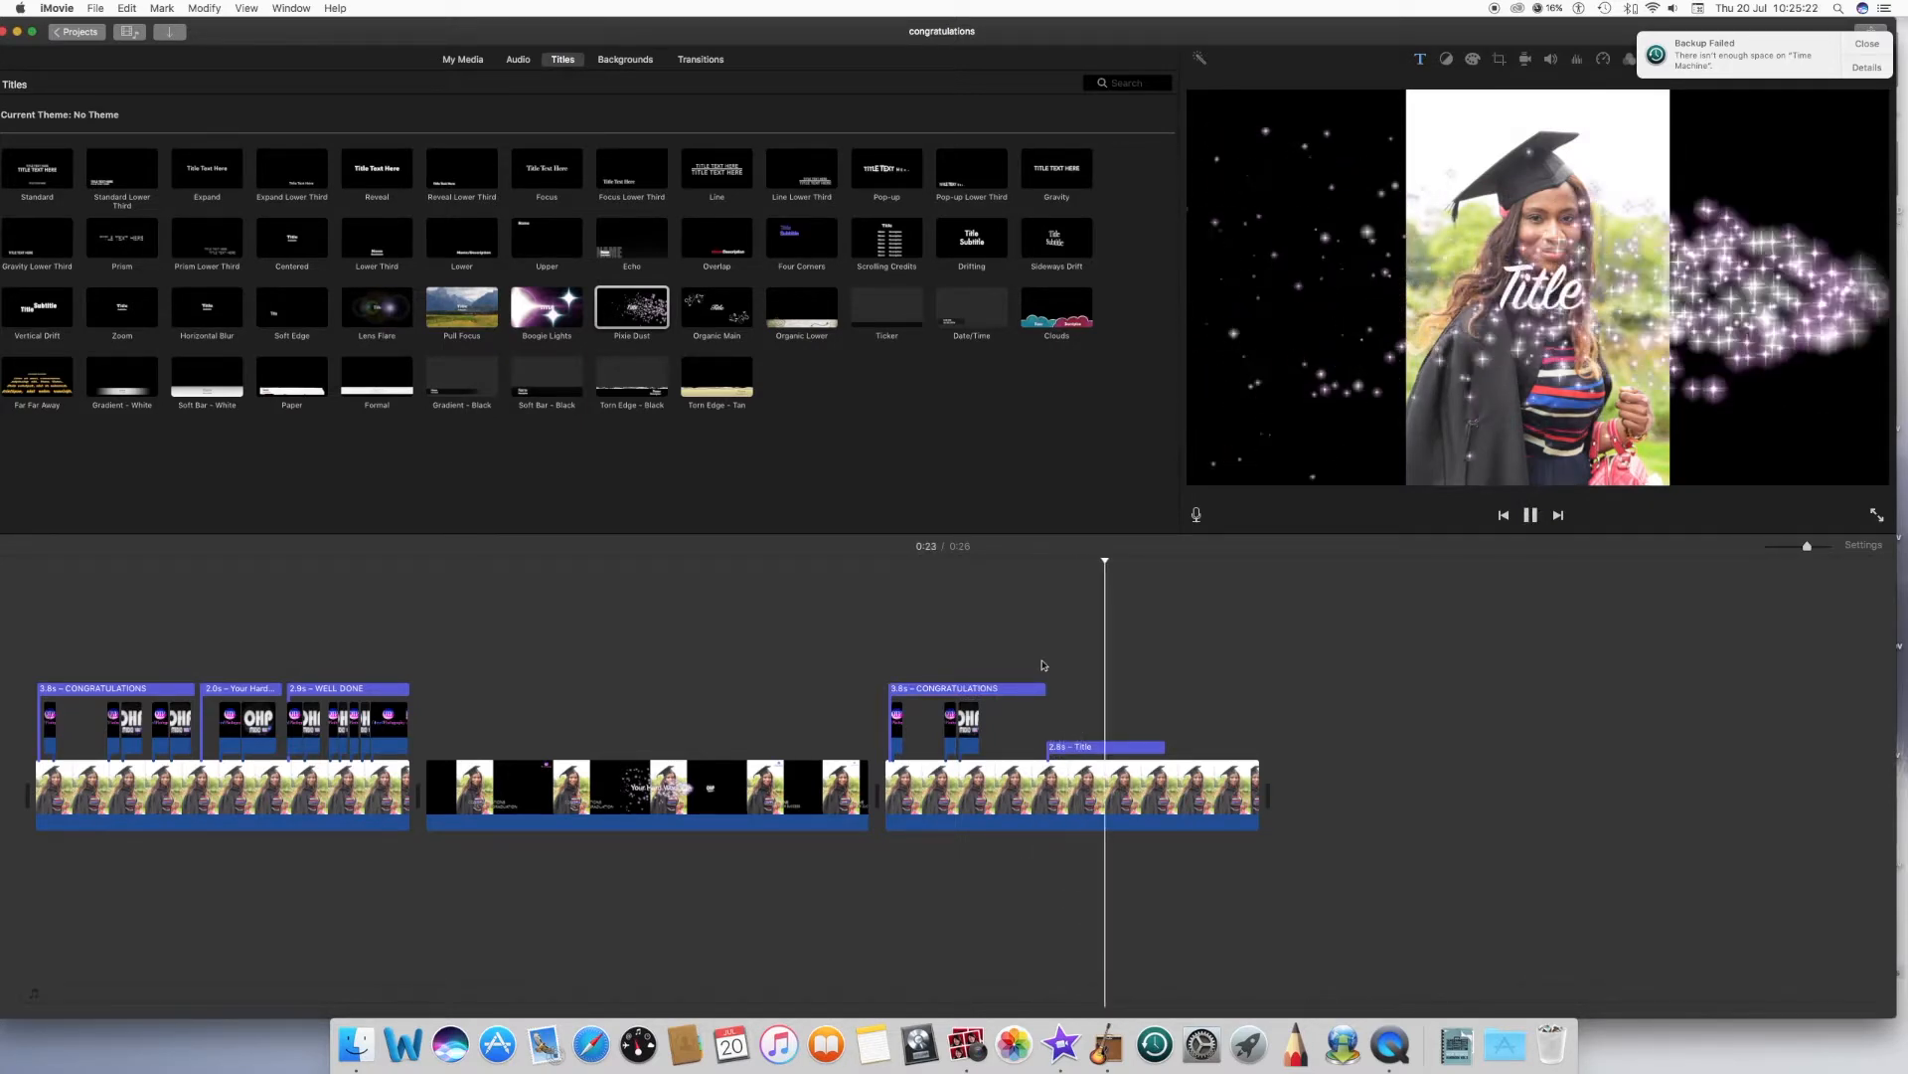
{"action": "key", "text": "space"}
- Play the first clip's second title to check the wording for the third clip's Pixie Dust title
{"action": "double_click", "coordinate": [1077, 748]}
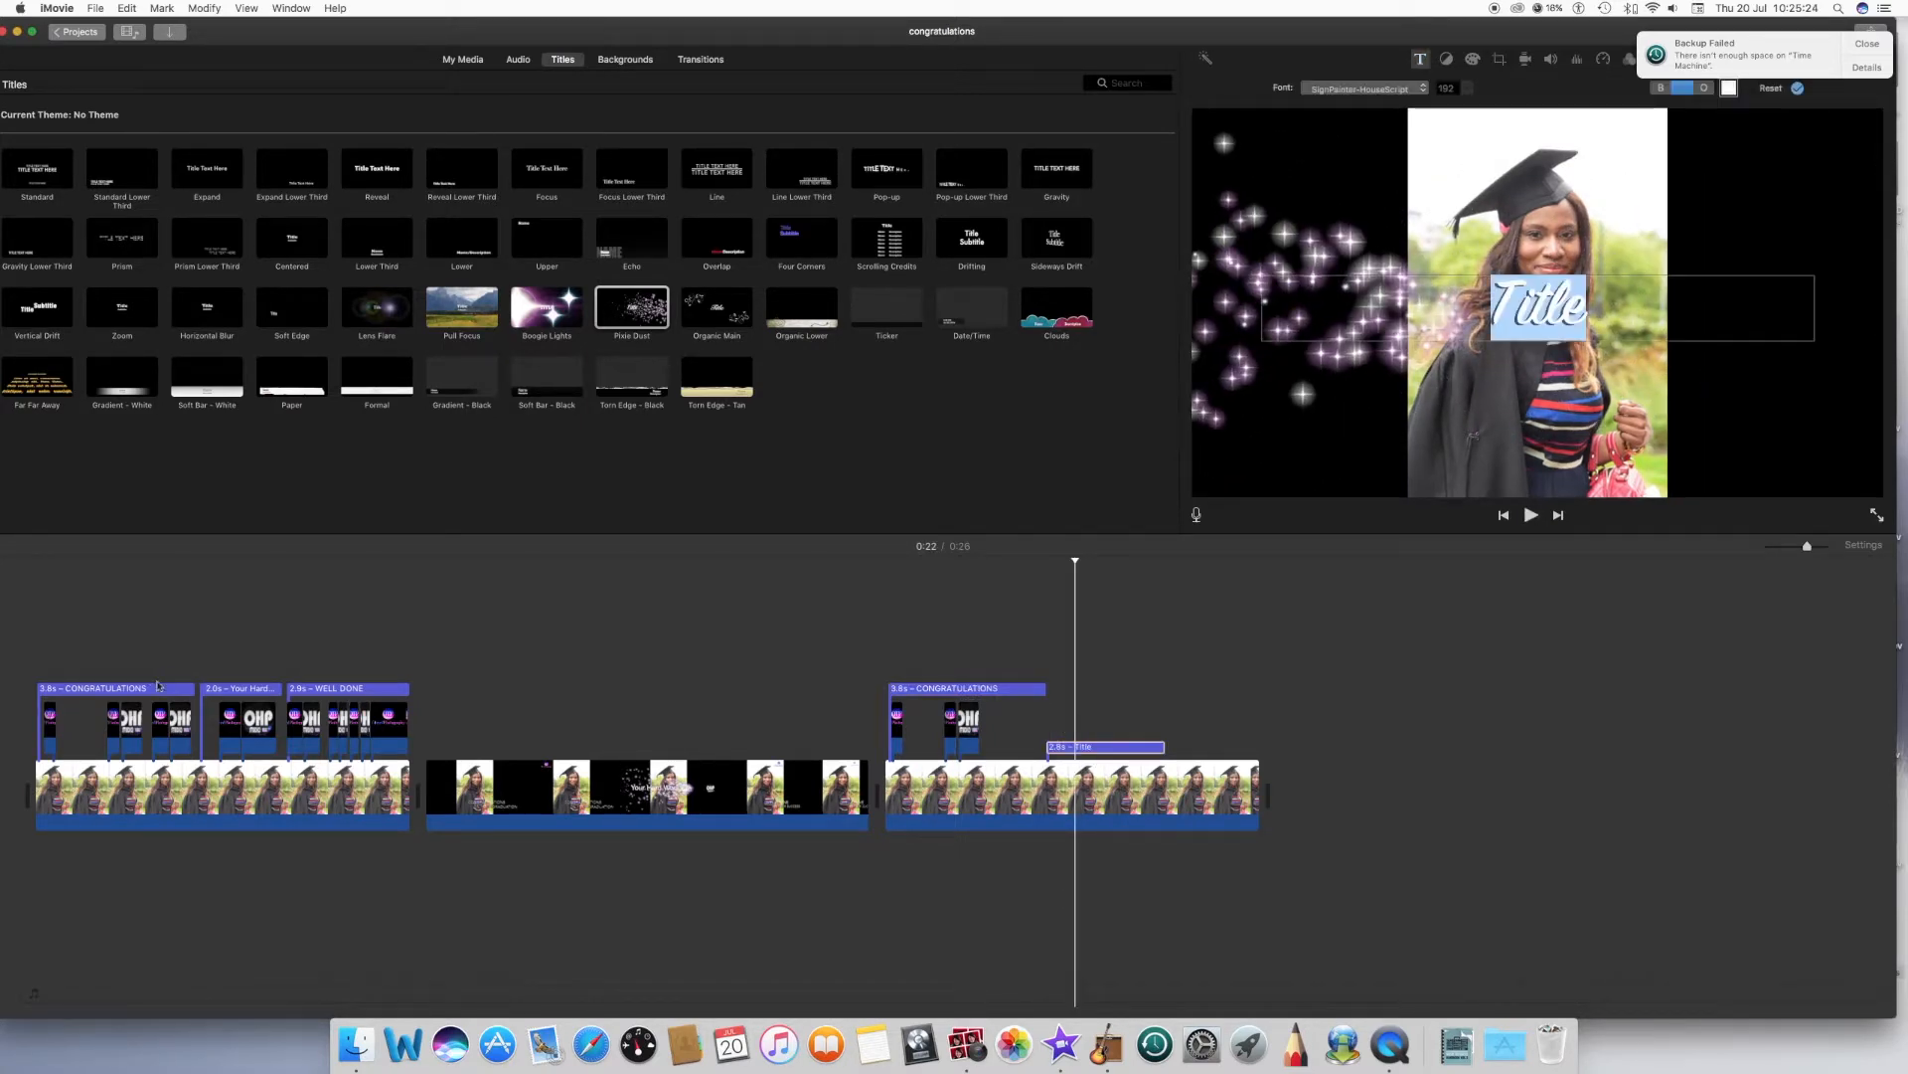
{"action": "left_click", "coordinate": [206, 643]}
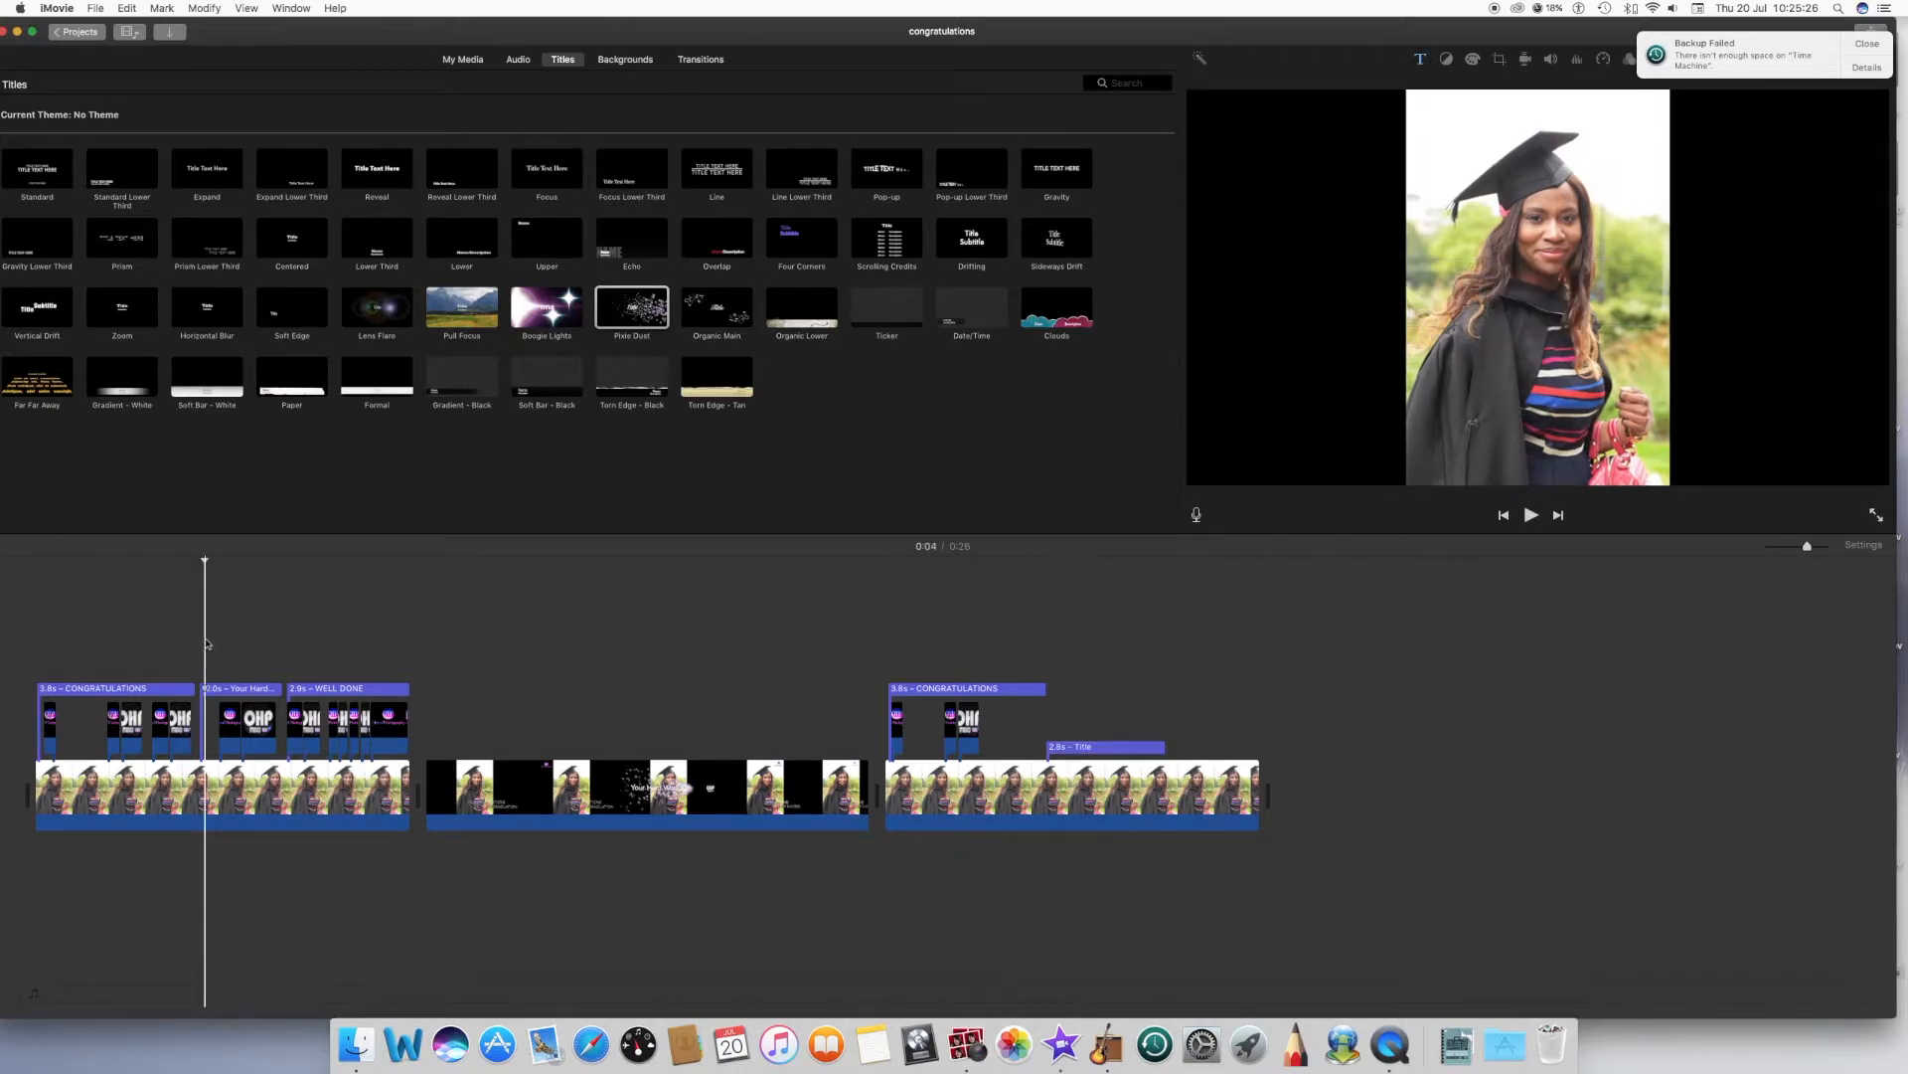
{"action": "key", "text": "space"}
{"action": "key", "text": "space"}
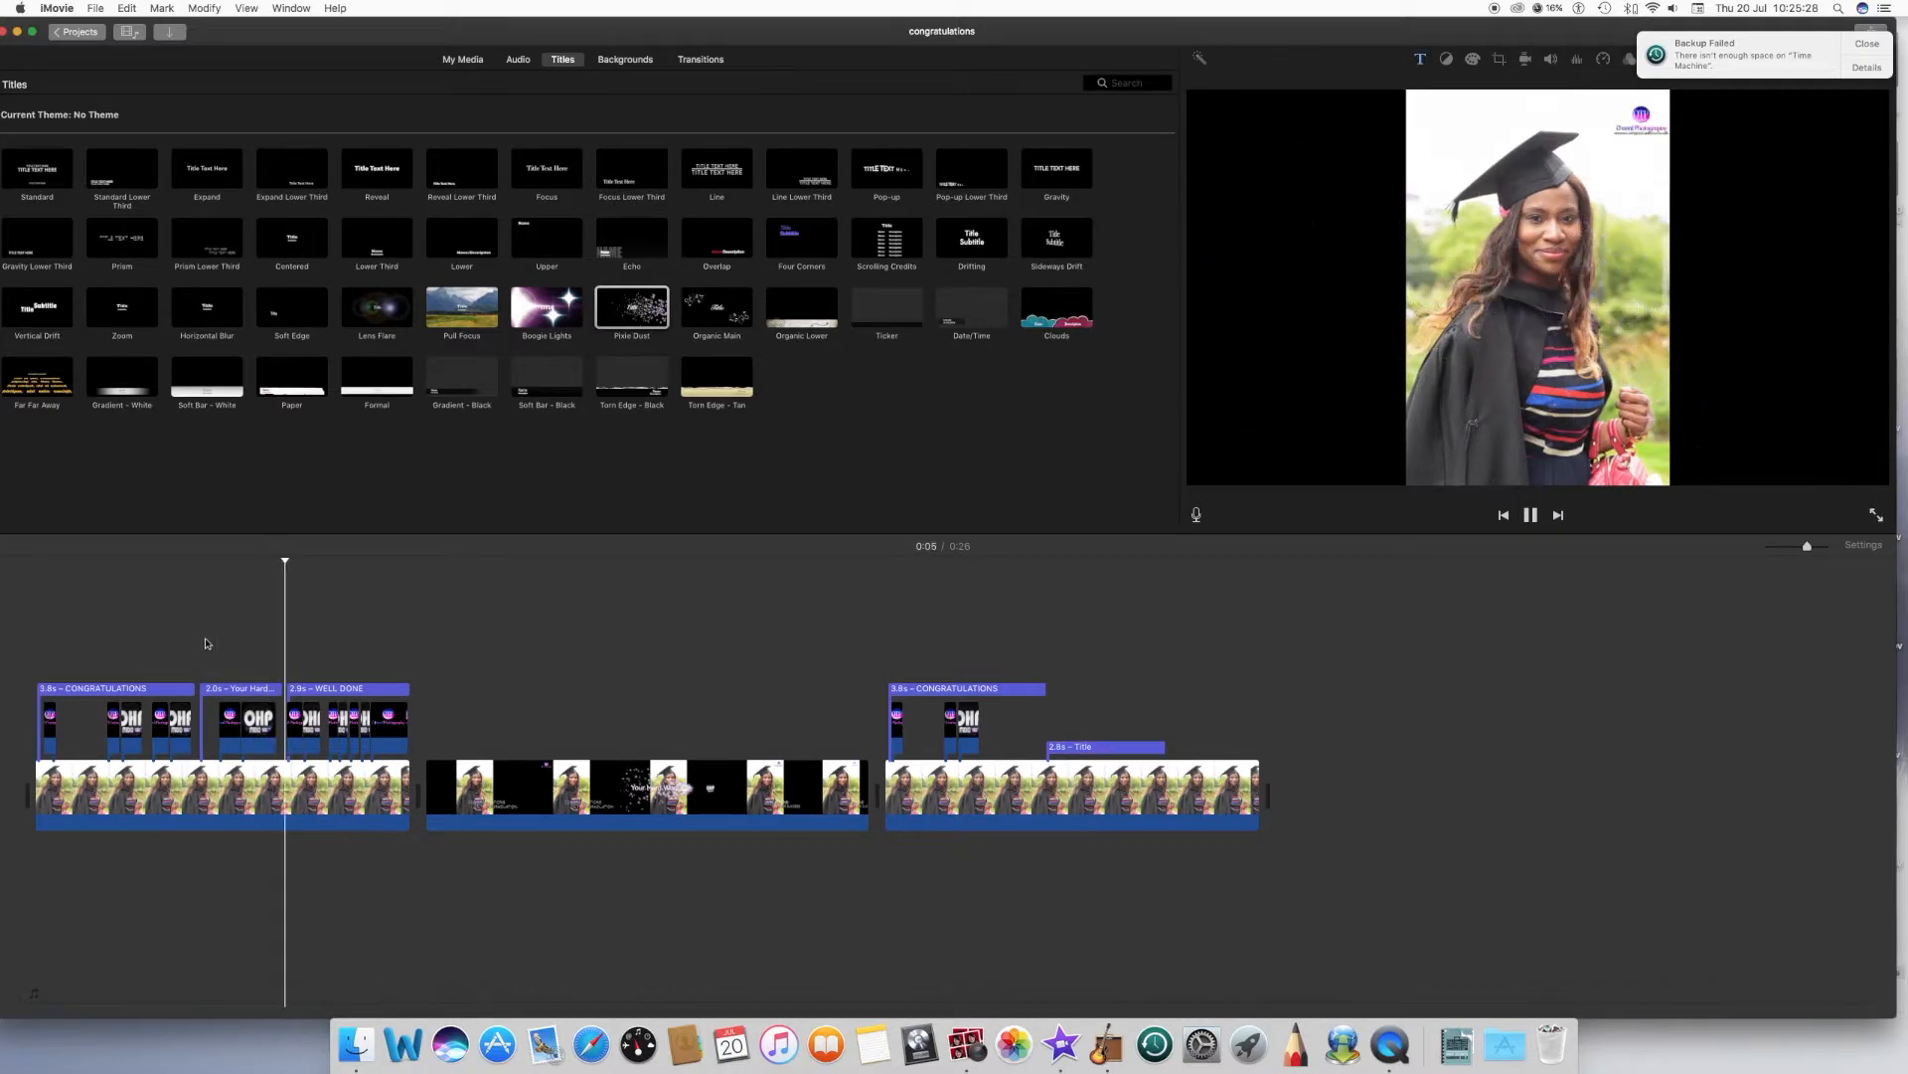
- Set the third clip's Pixie Dust title text to "Your Hard Work Has Paid Off" and preview it
{"action": "double_click", "coordinate": [1109, 748]}
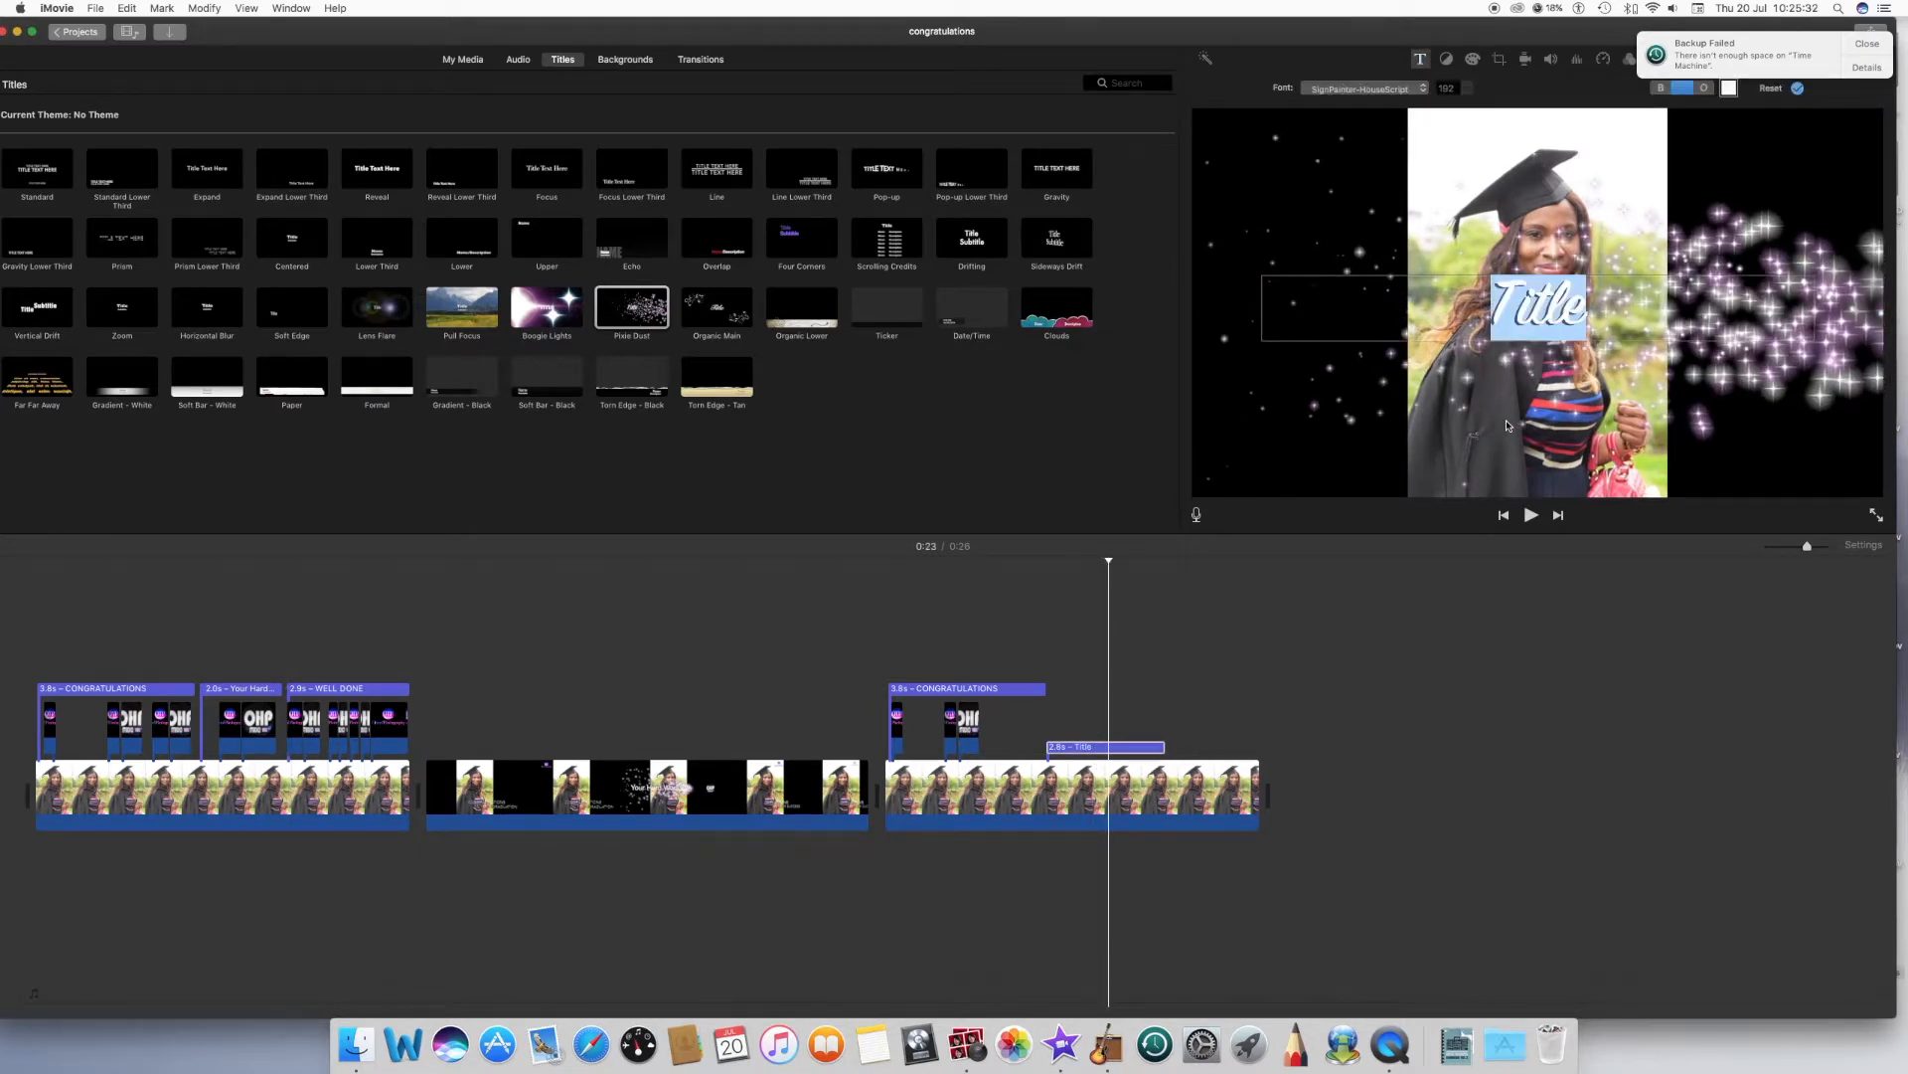
{"action": "type", "text": "Your"}
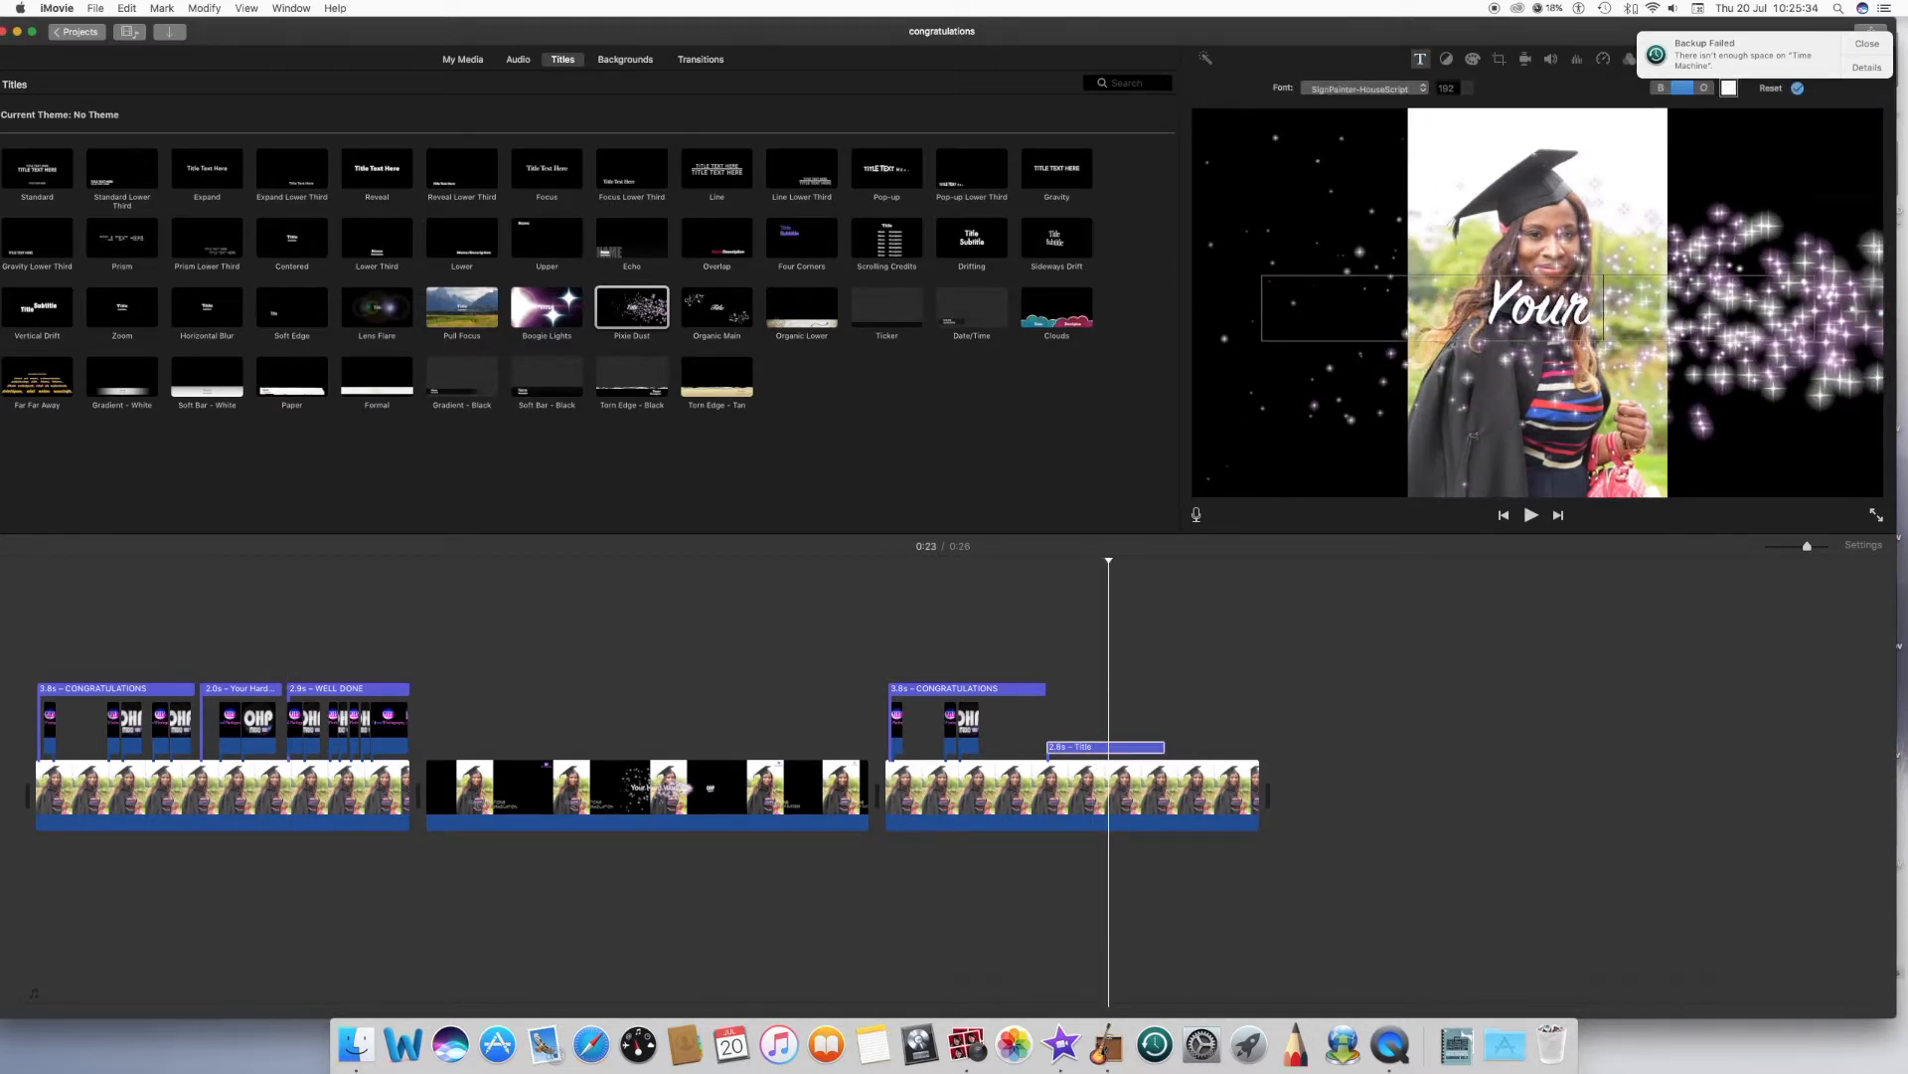
{"action": "type", "text": " Har"}
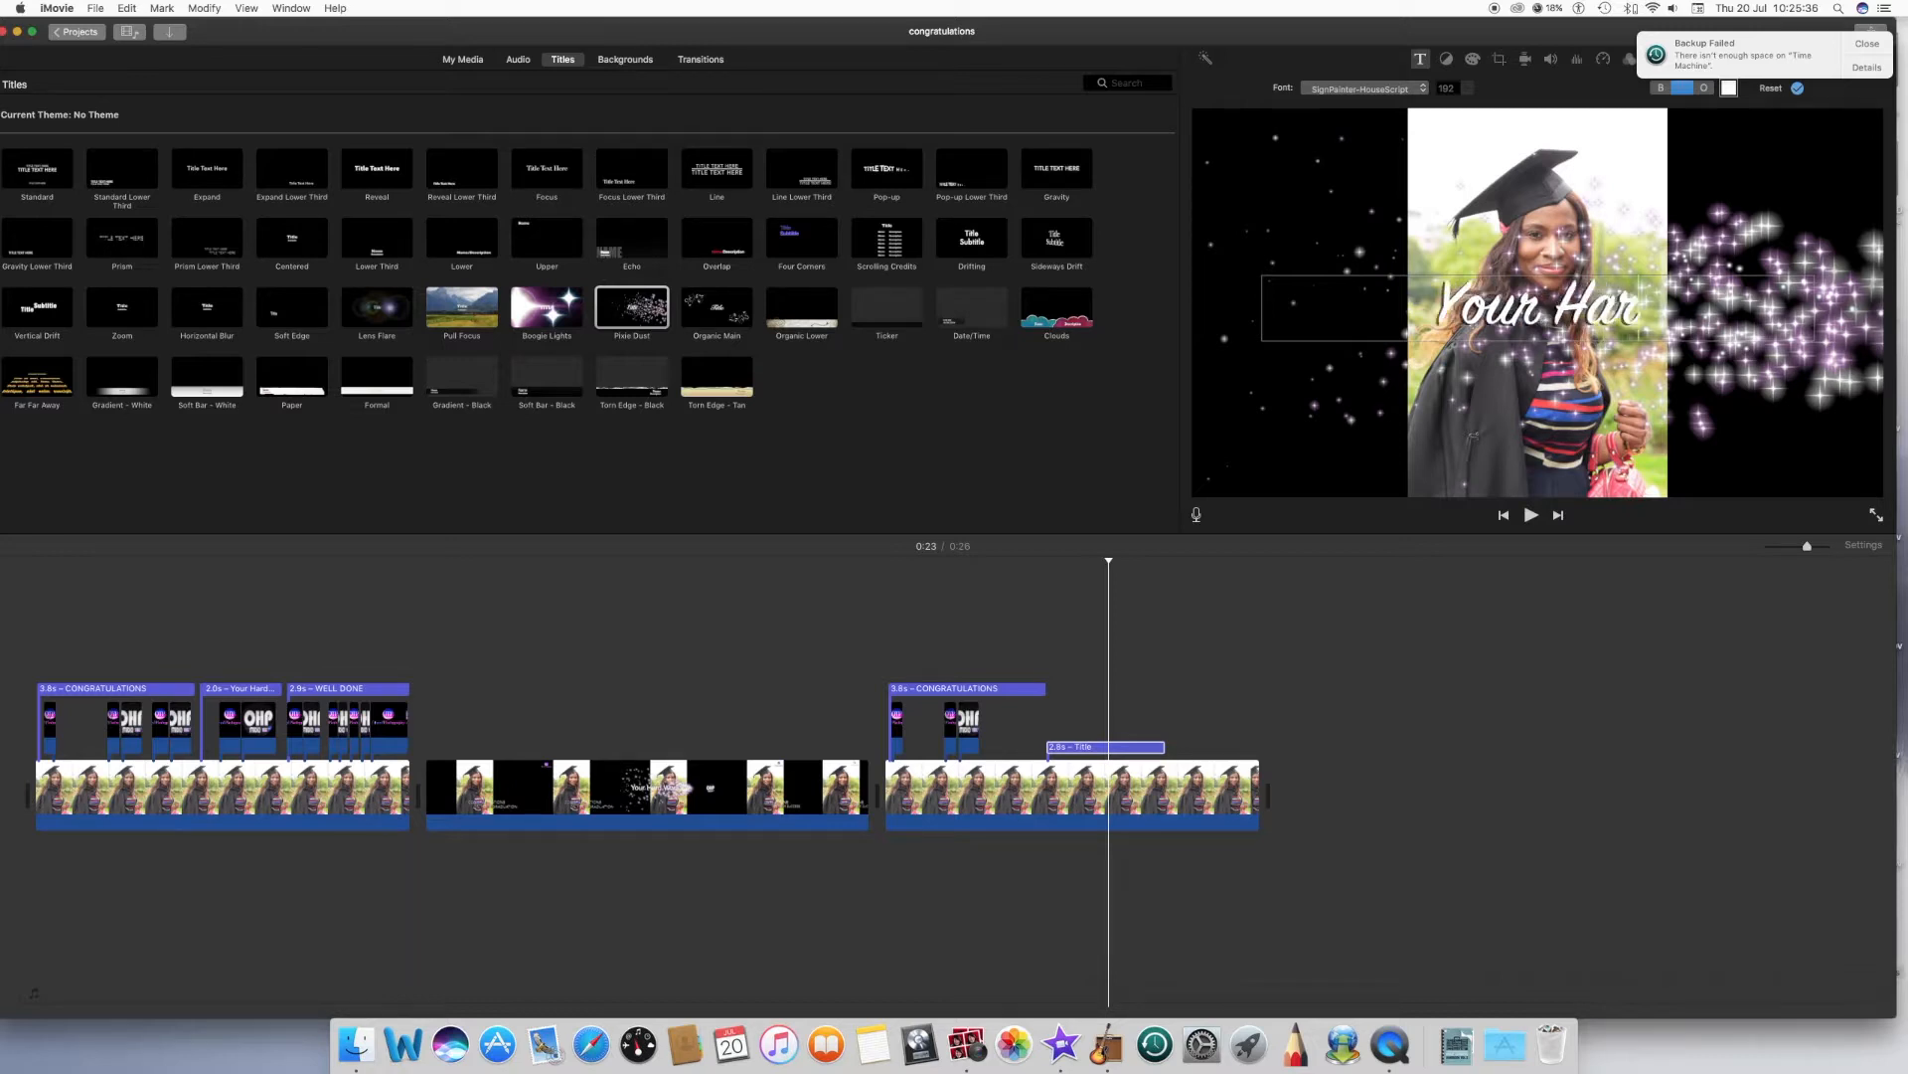
{"action": "type", "text": "d Wo"}
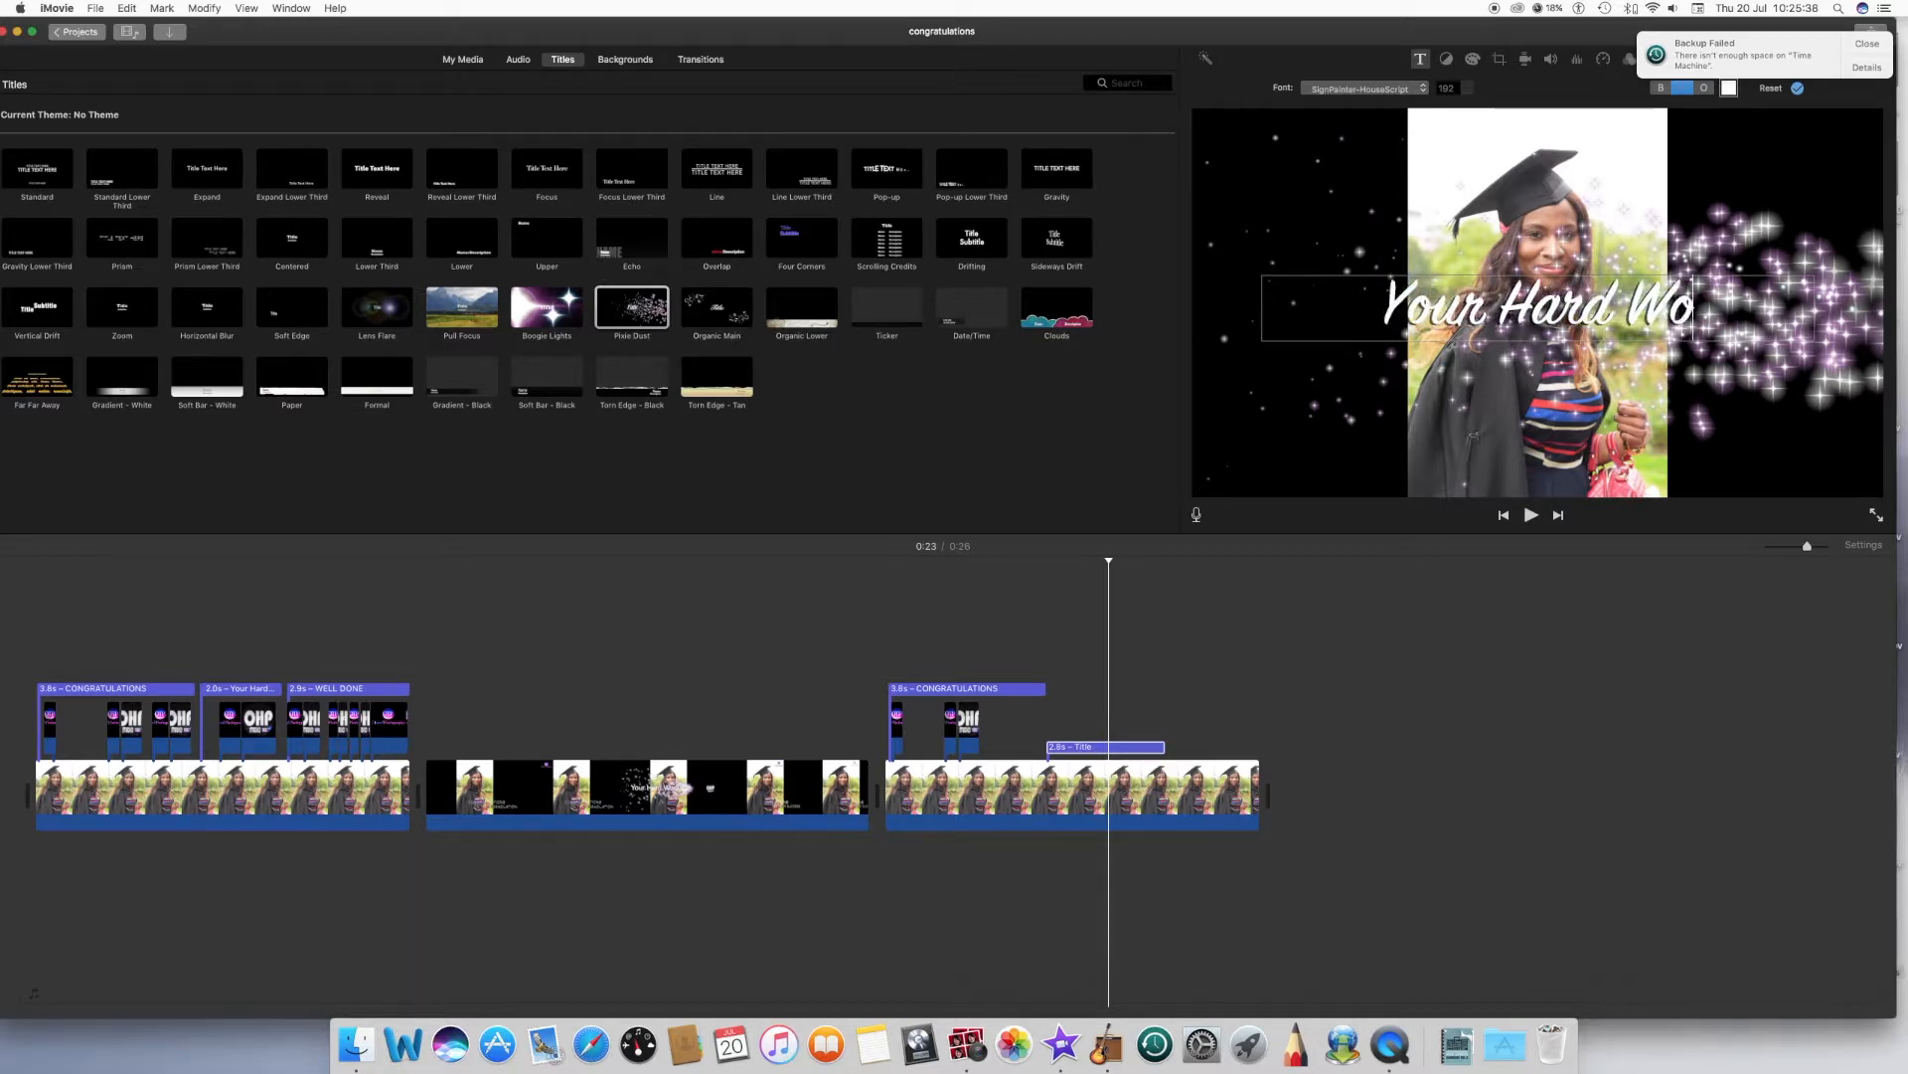
{"action": "type", "text": "rk Pai"}
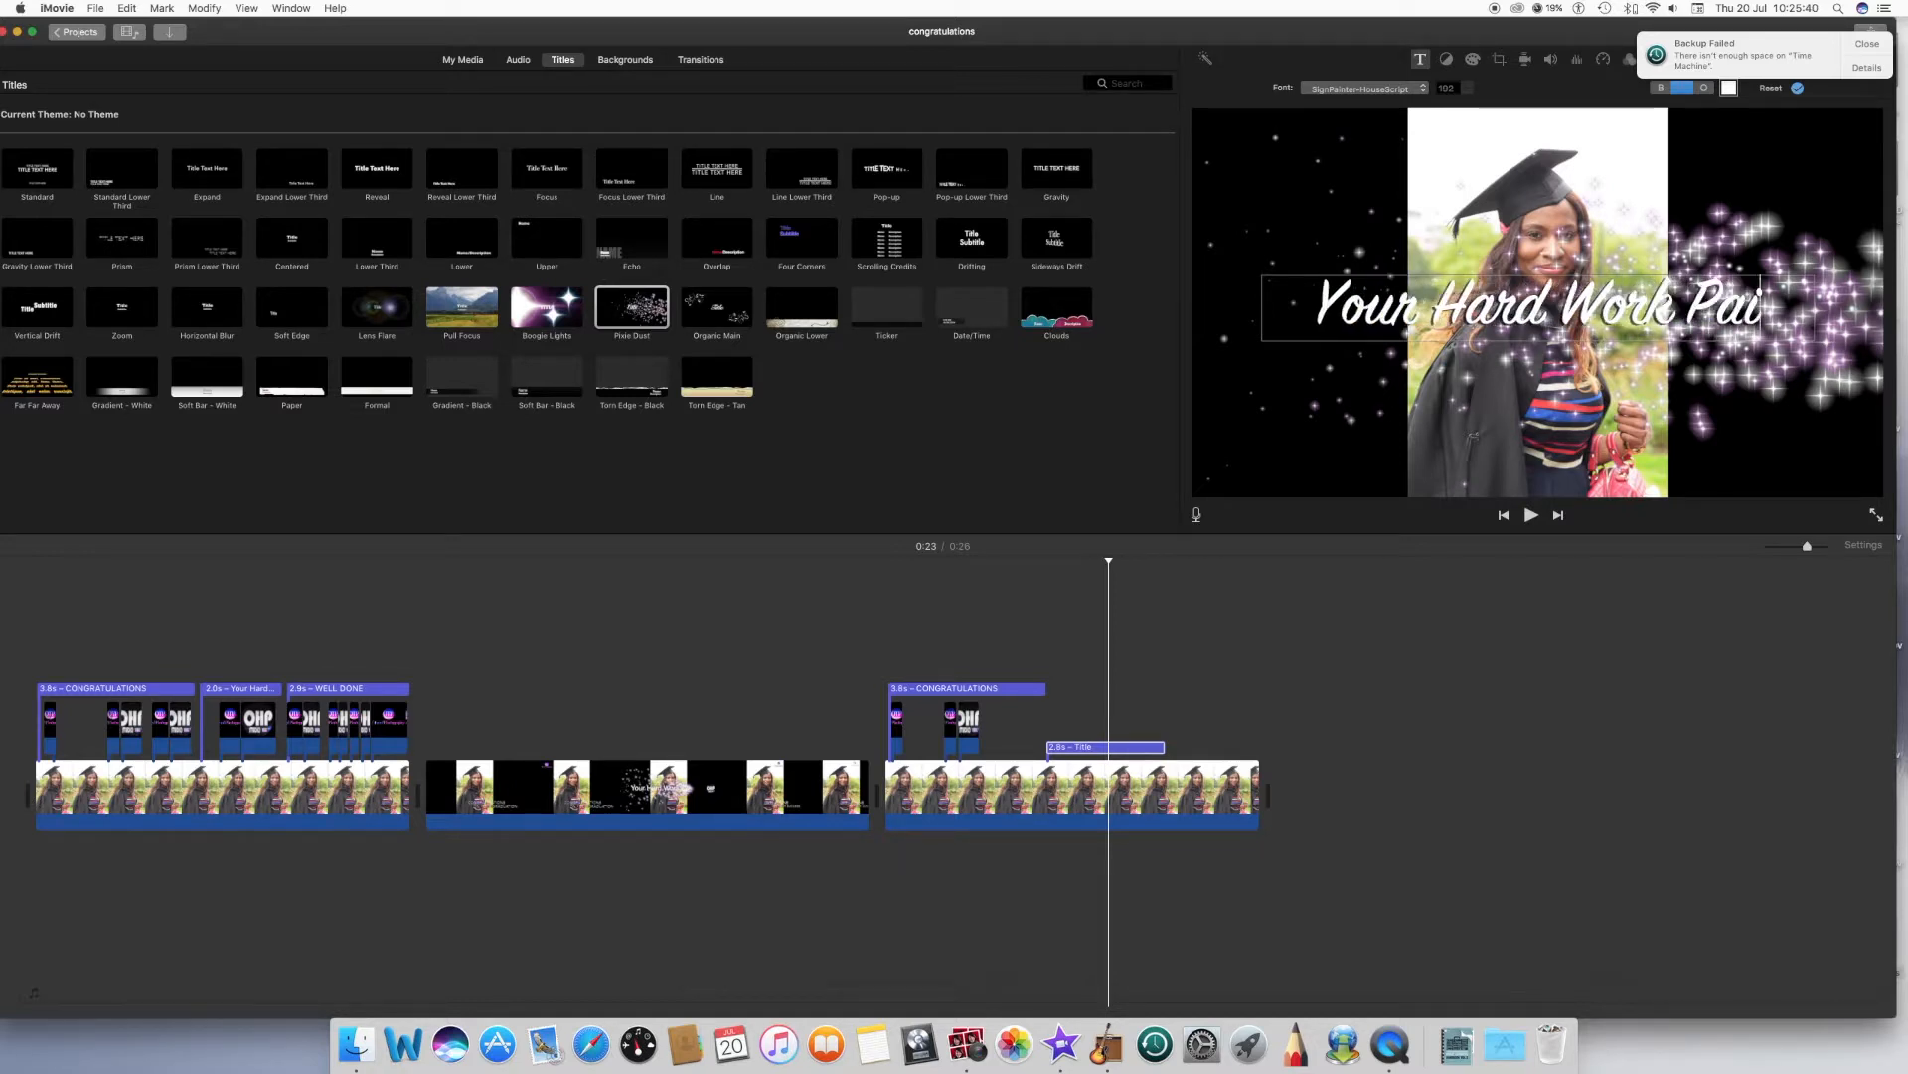
{"action": "type", "text": "d Off"}
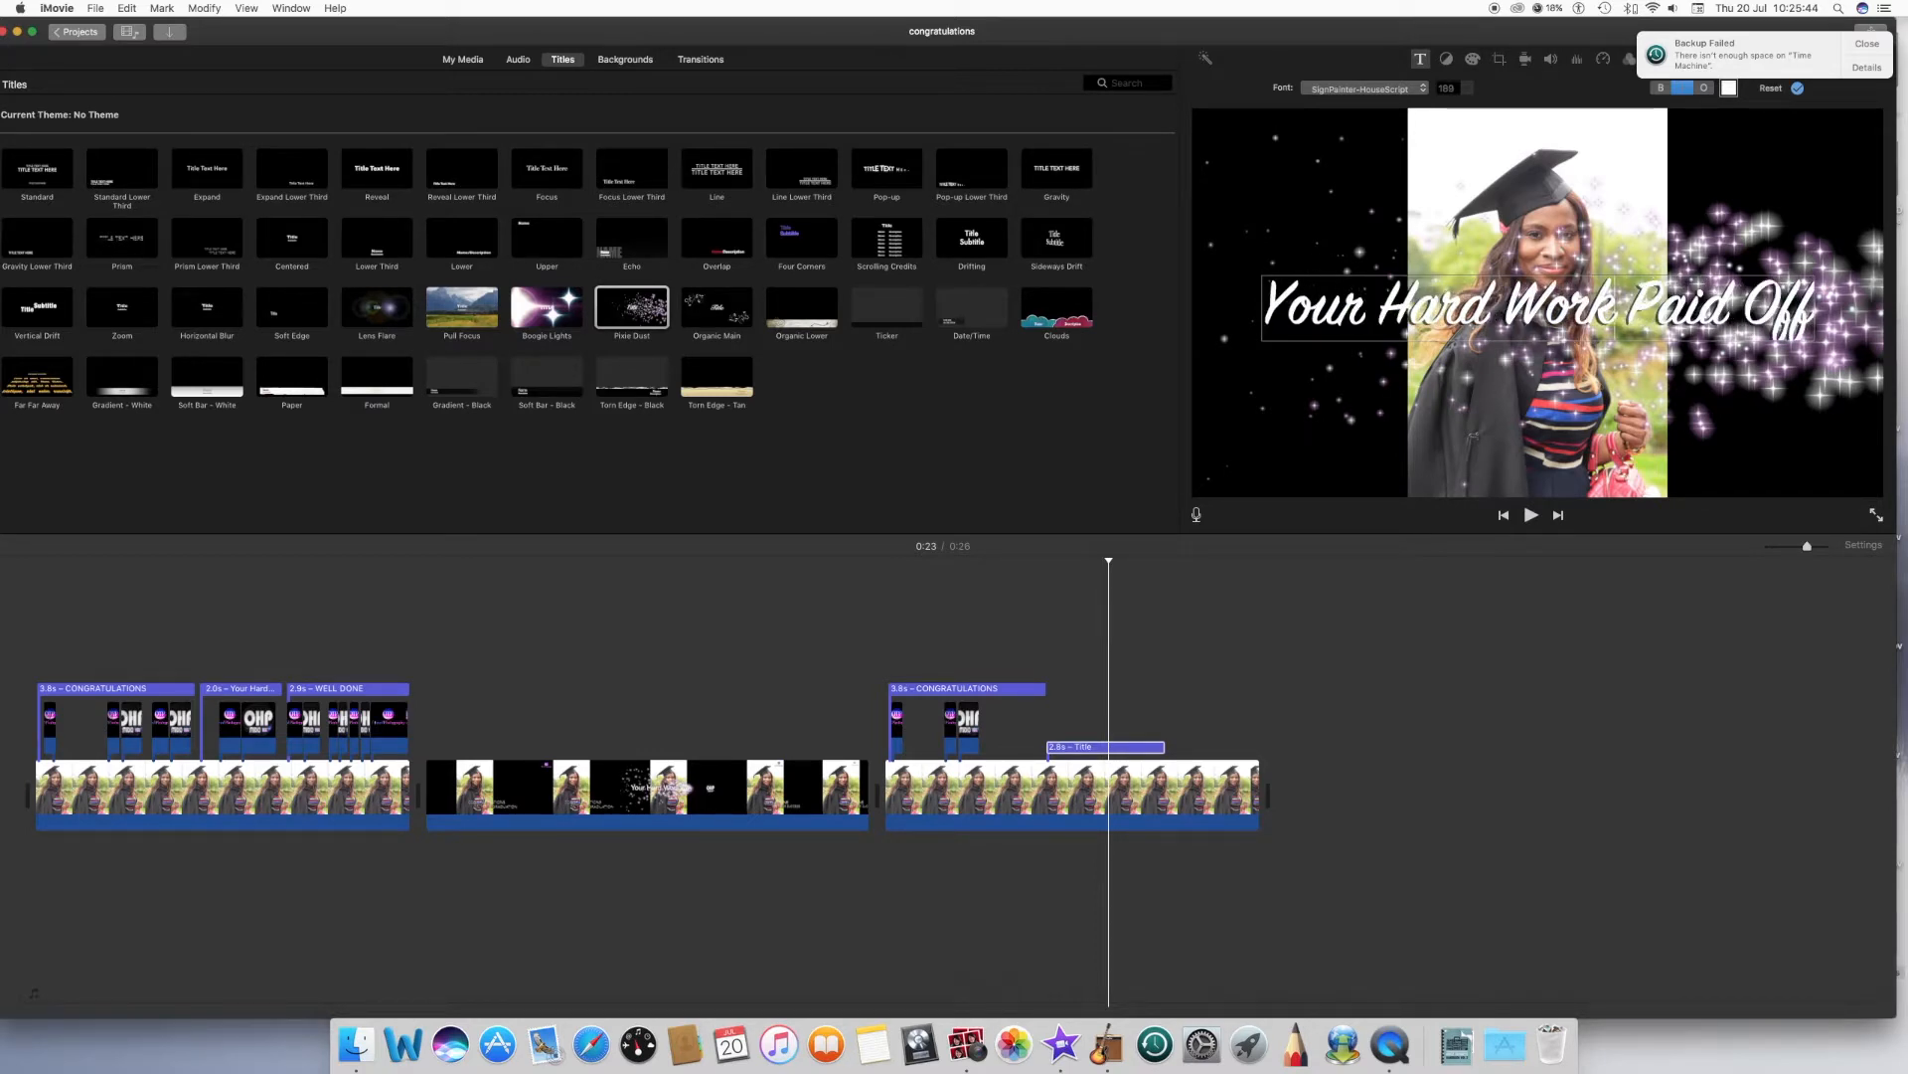
{"action": "type", "text": " Has"}
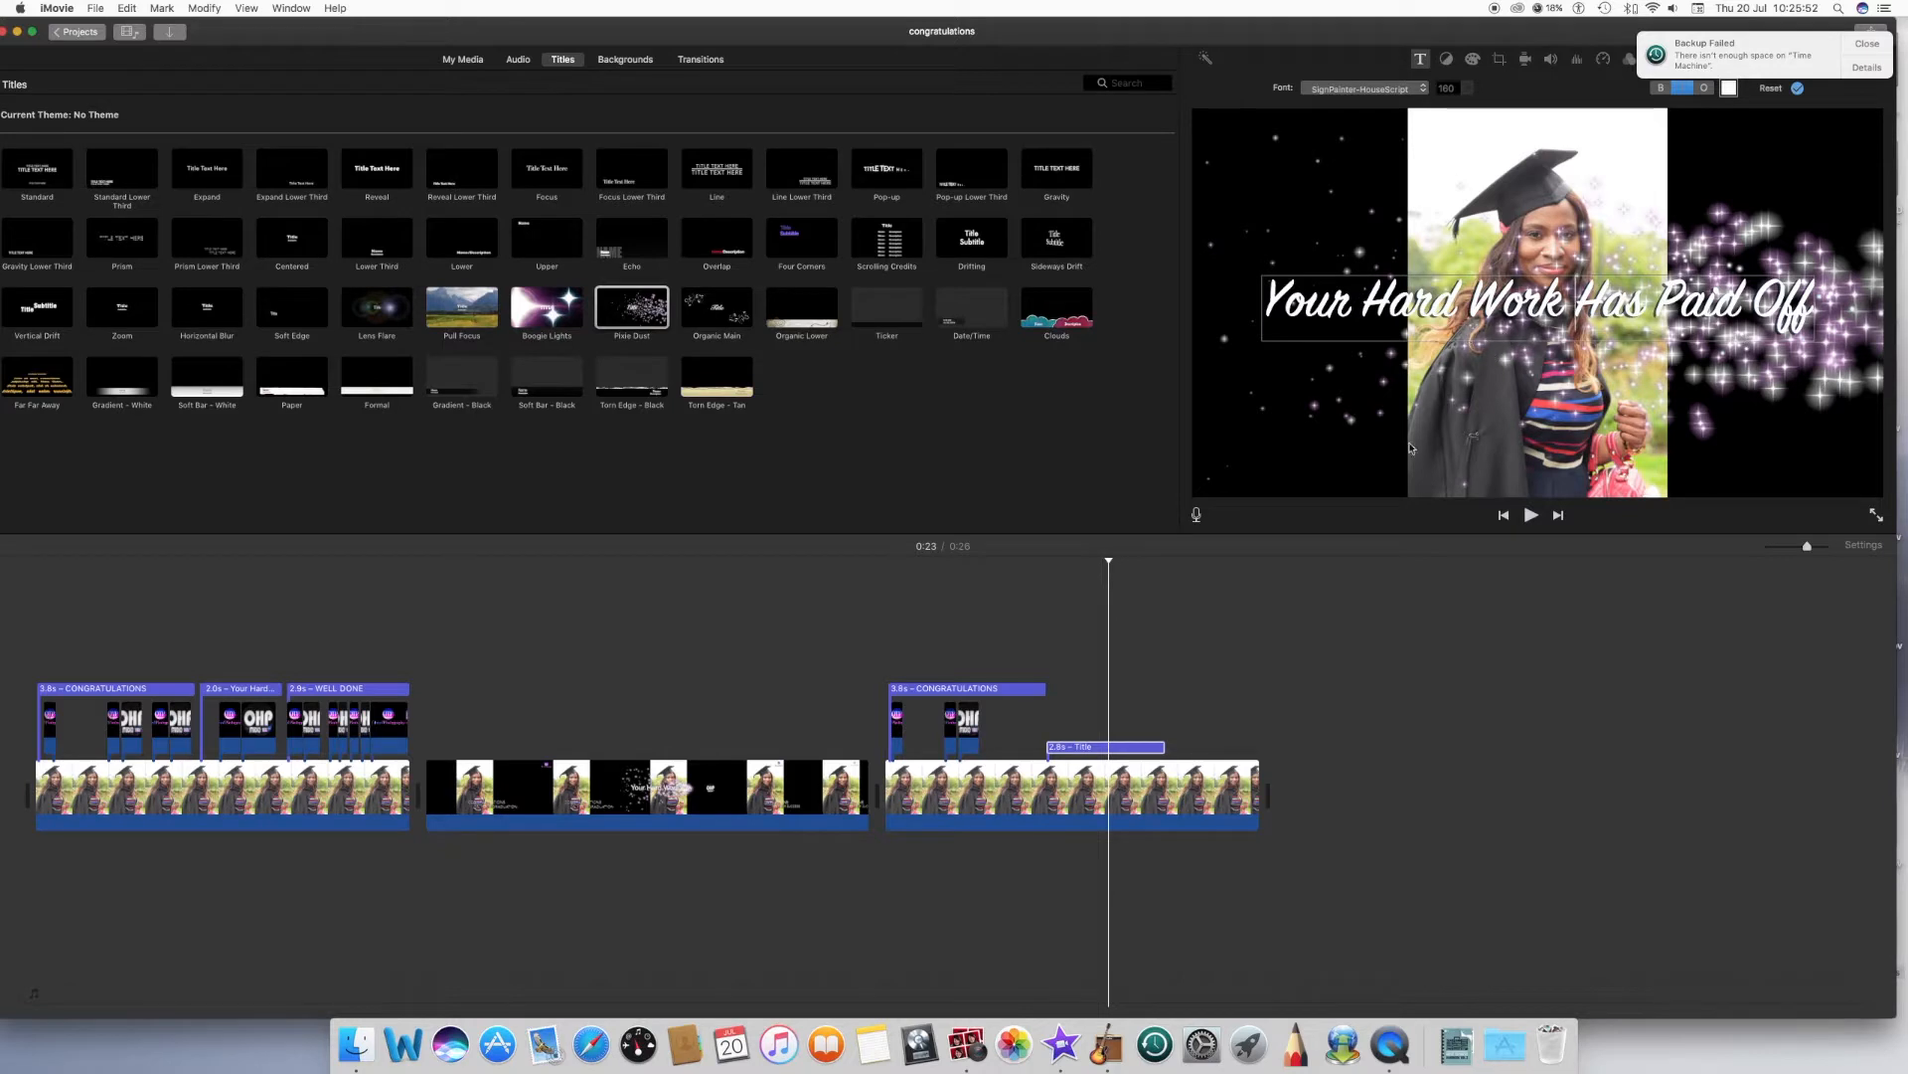
{"action": "left_click", "coordinate": [1030, 596]}
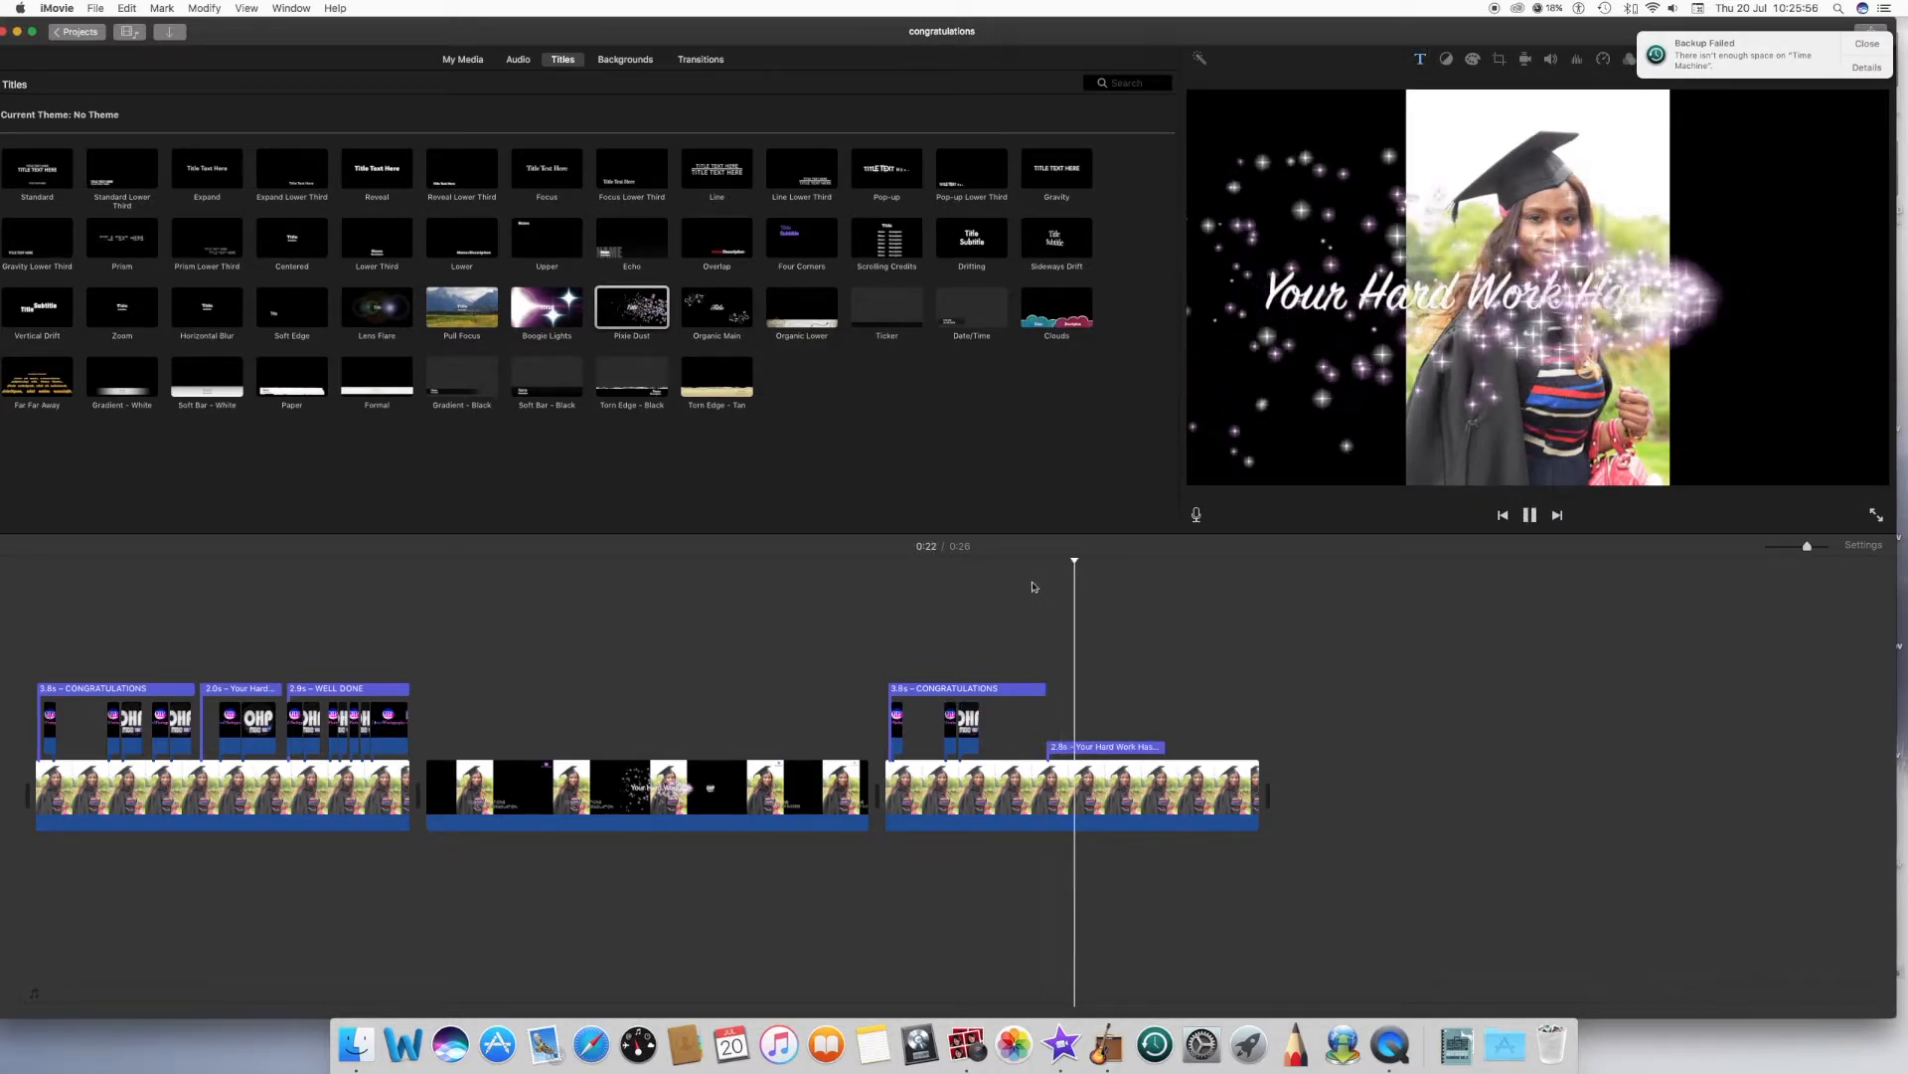
{"action": "key", "text": "space"}
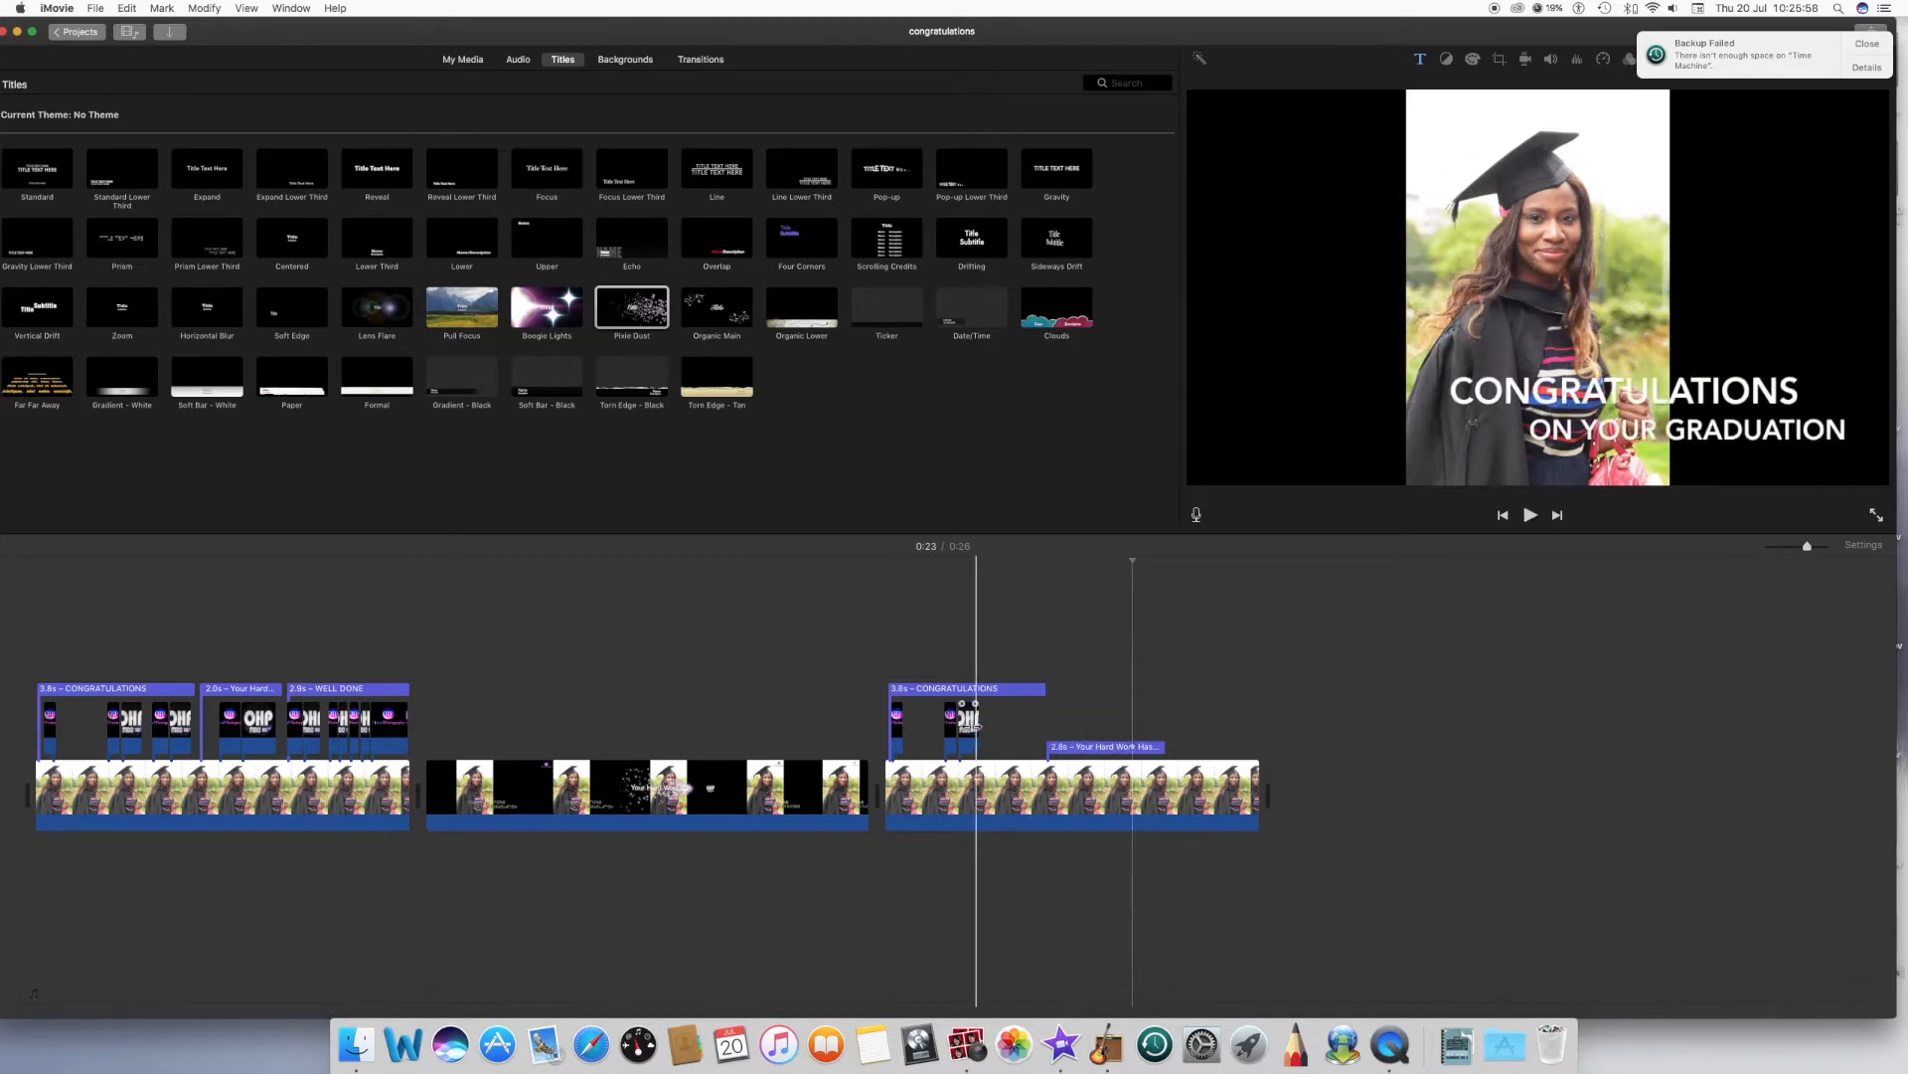
- Copy the logo pair under the third clip's CONGRATULATIONS title to the start of its "Your Hard Work Has Paid Off" title and preview it
{"action": "left_click", "coordinate": [951, 736]}
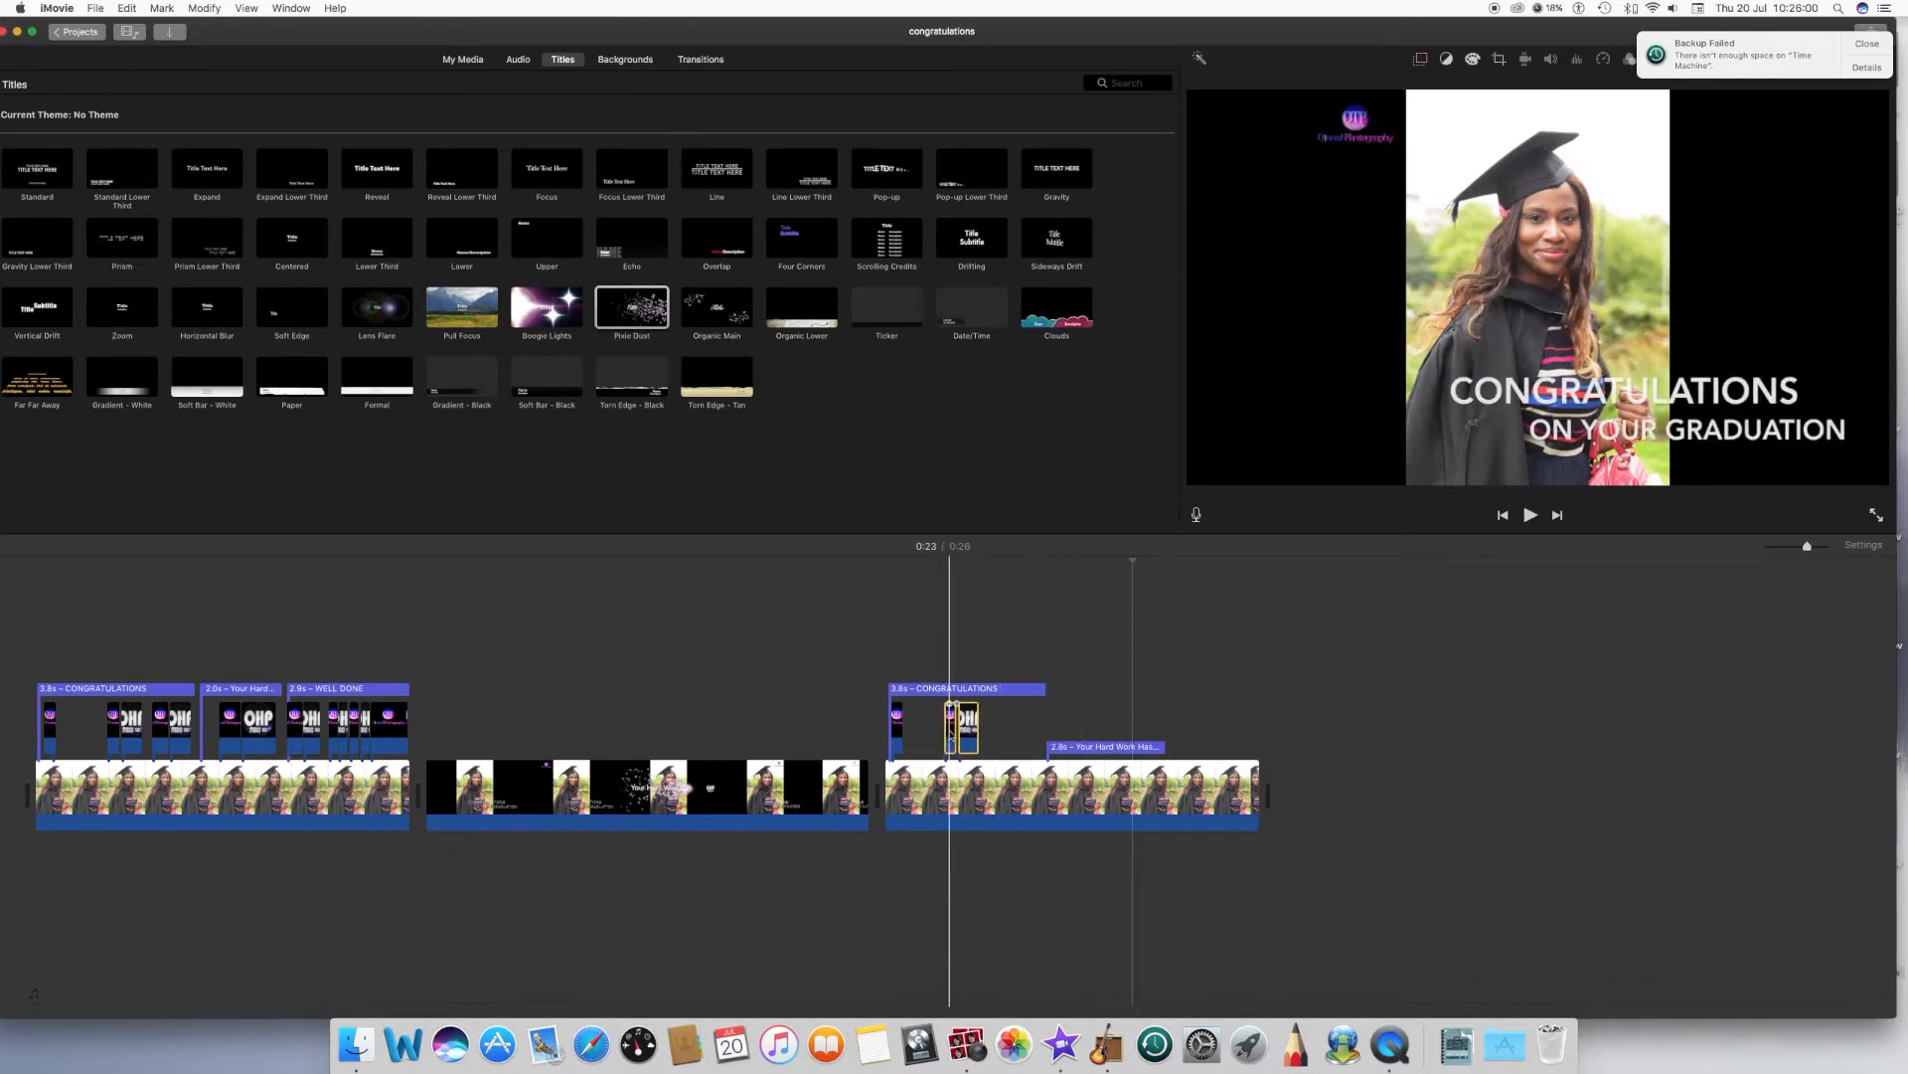
{"action": "left_click_drag", "start_coordinate": [951, 732], "coordinate": [939, 726]}
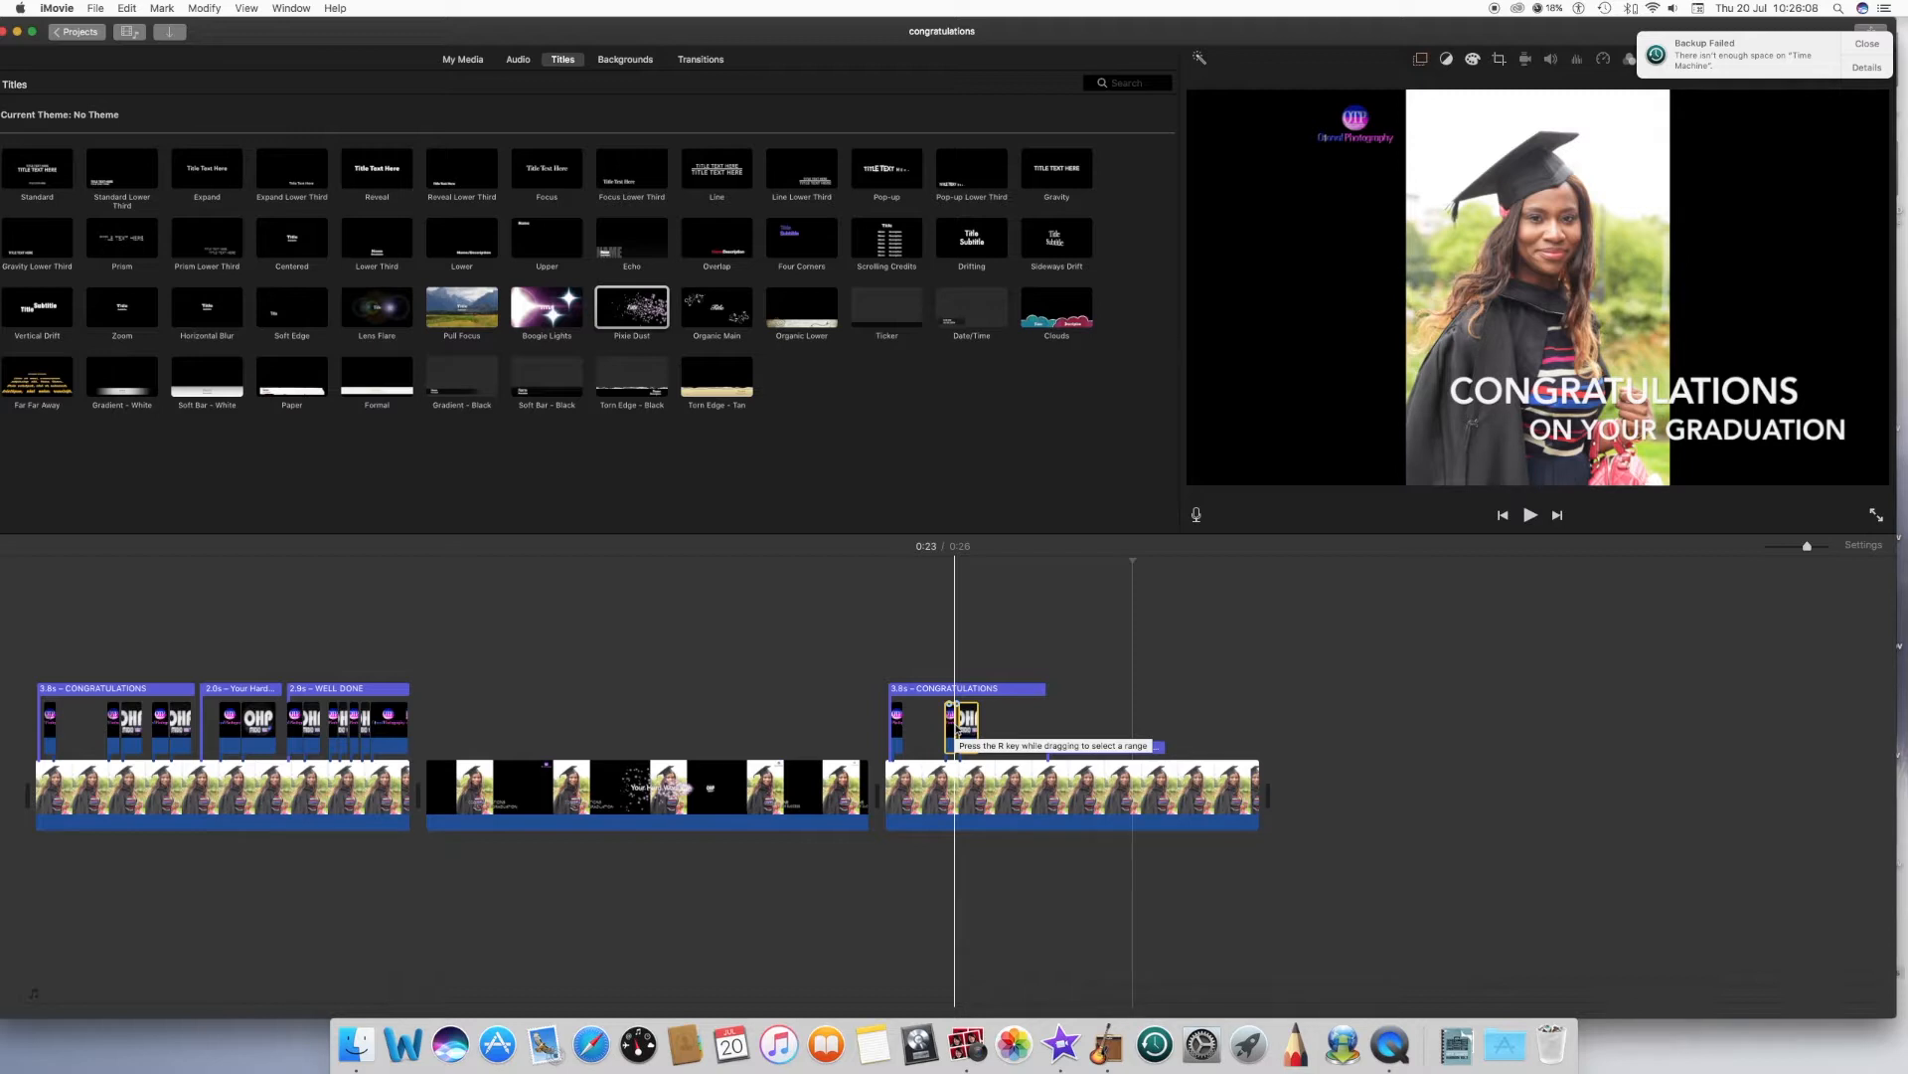
{"action": "left_click", "coordinate": [1003, 729]}
{"action": "left_click_drag", "start_coordinate": [928, 720], "coordinate": [1057, 730]}
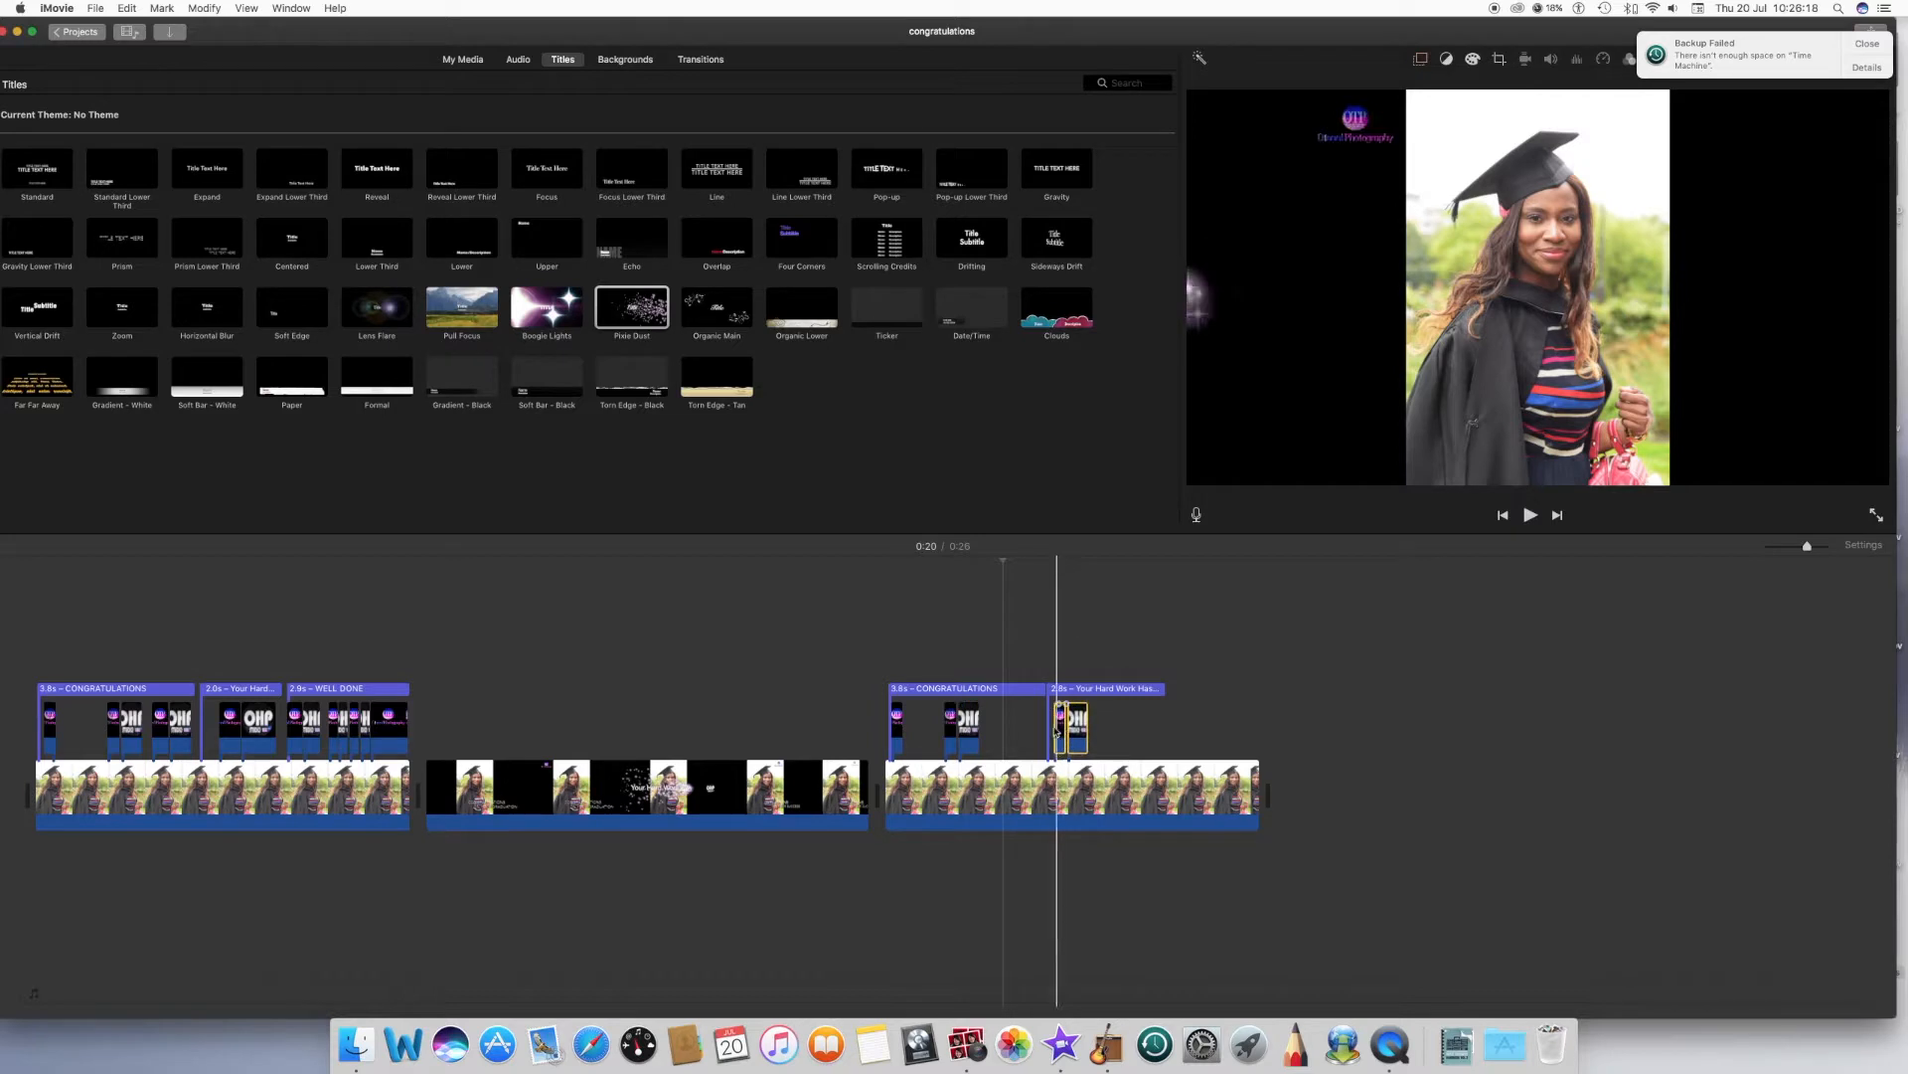
{"action": "key", "text": "space"}
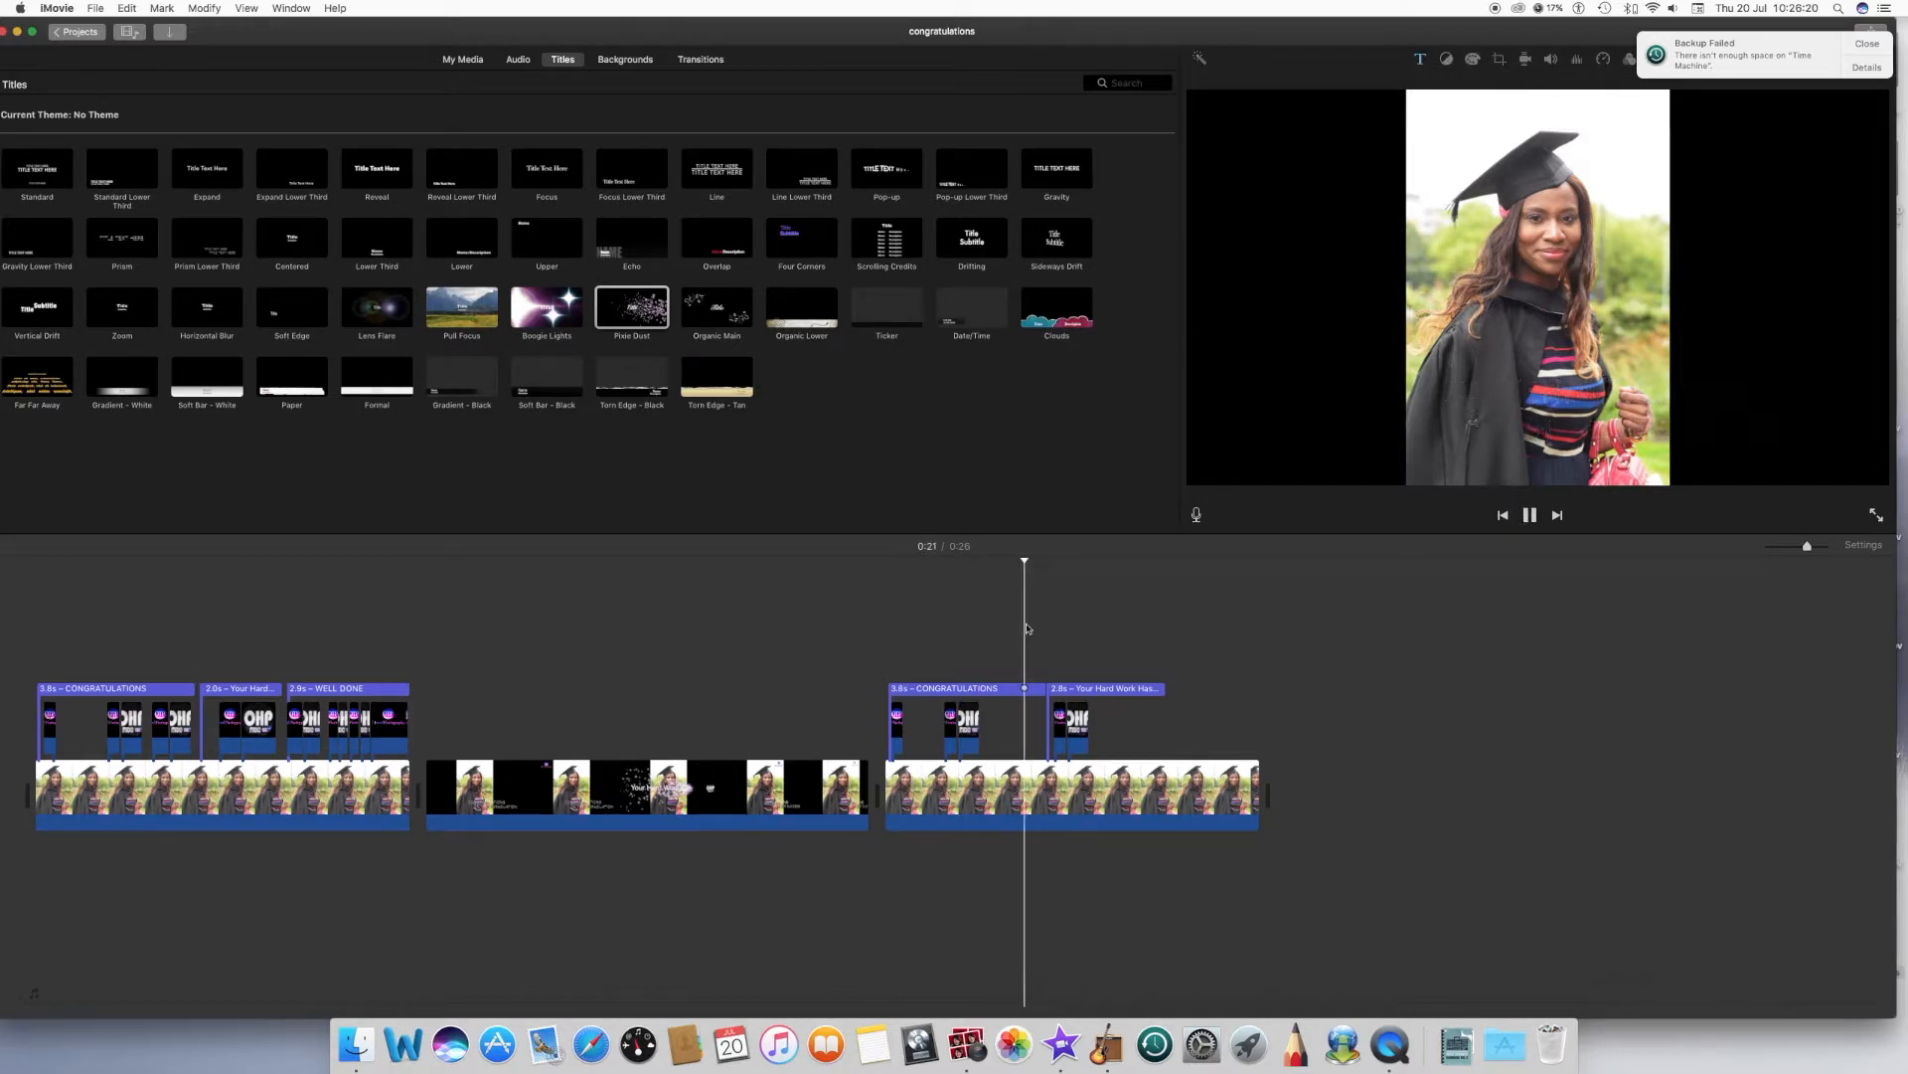
{"action": "key", "text": "space"}
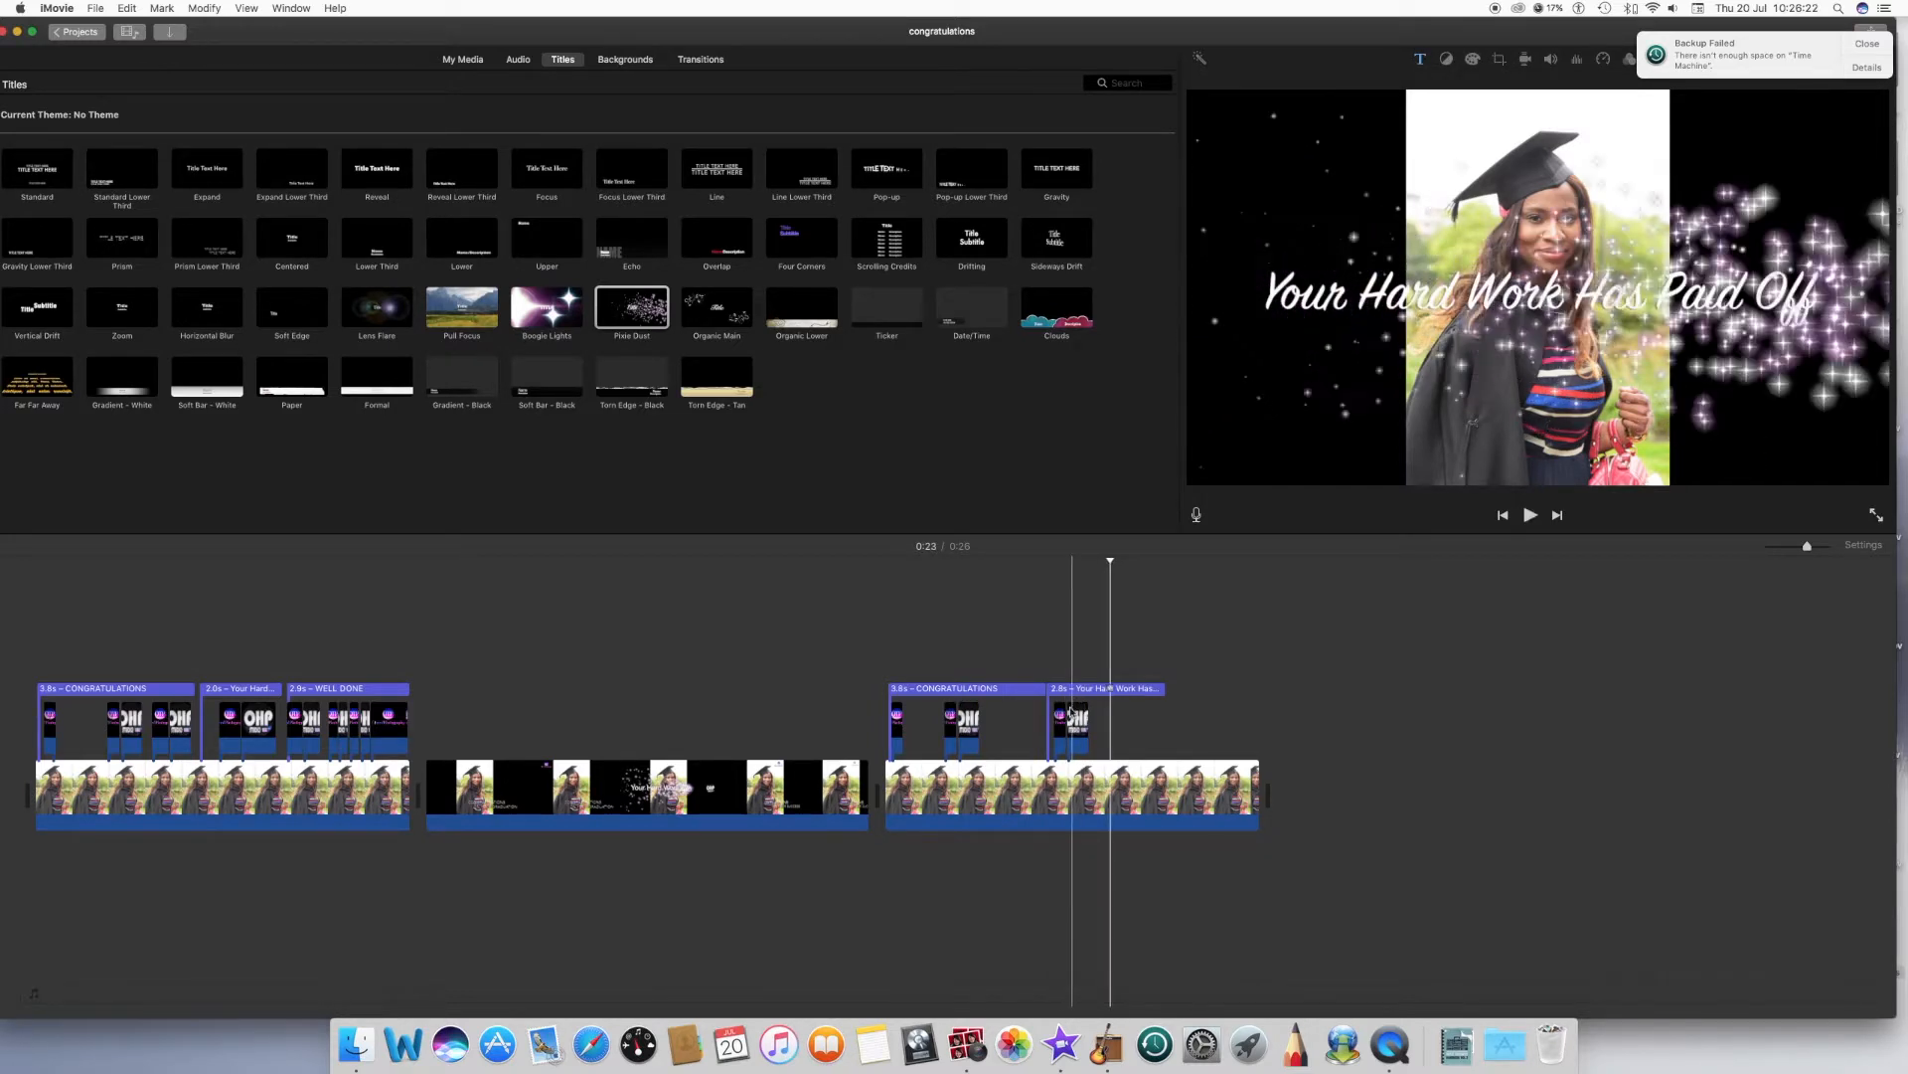
- Move the purple photography logo overlay at the start of the third clip's "Your Hard Work Has Paid Off" title to the frame's left edge, level with the text
{"action": "left_click", "coordinate": [1062, 728]}
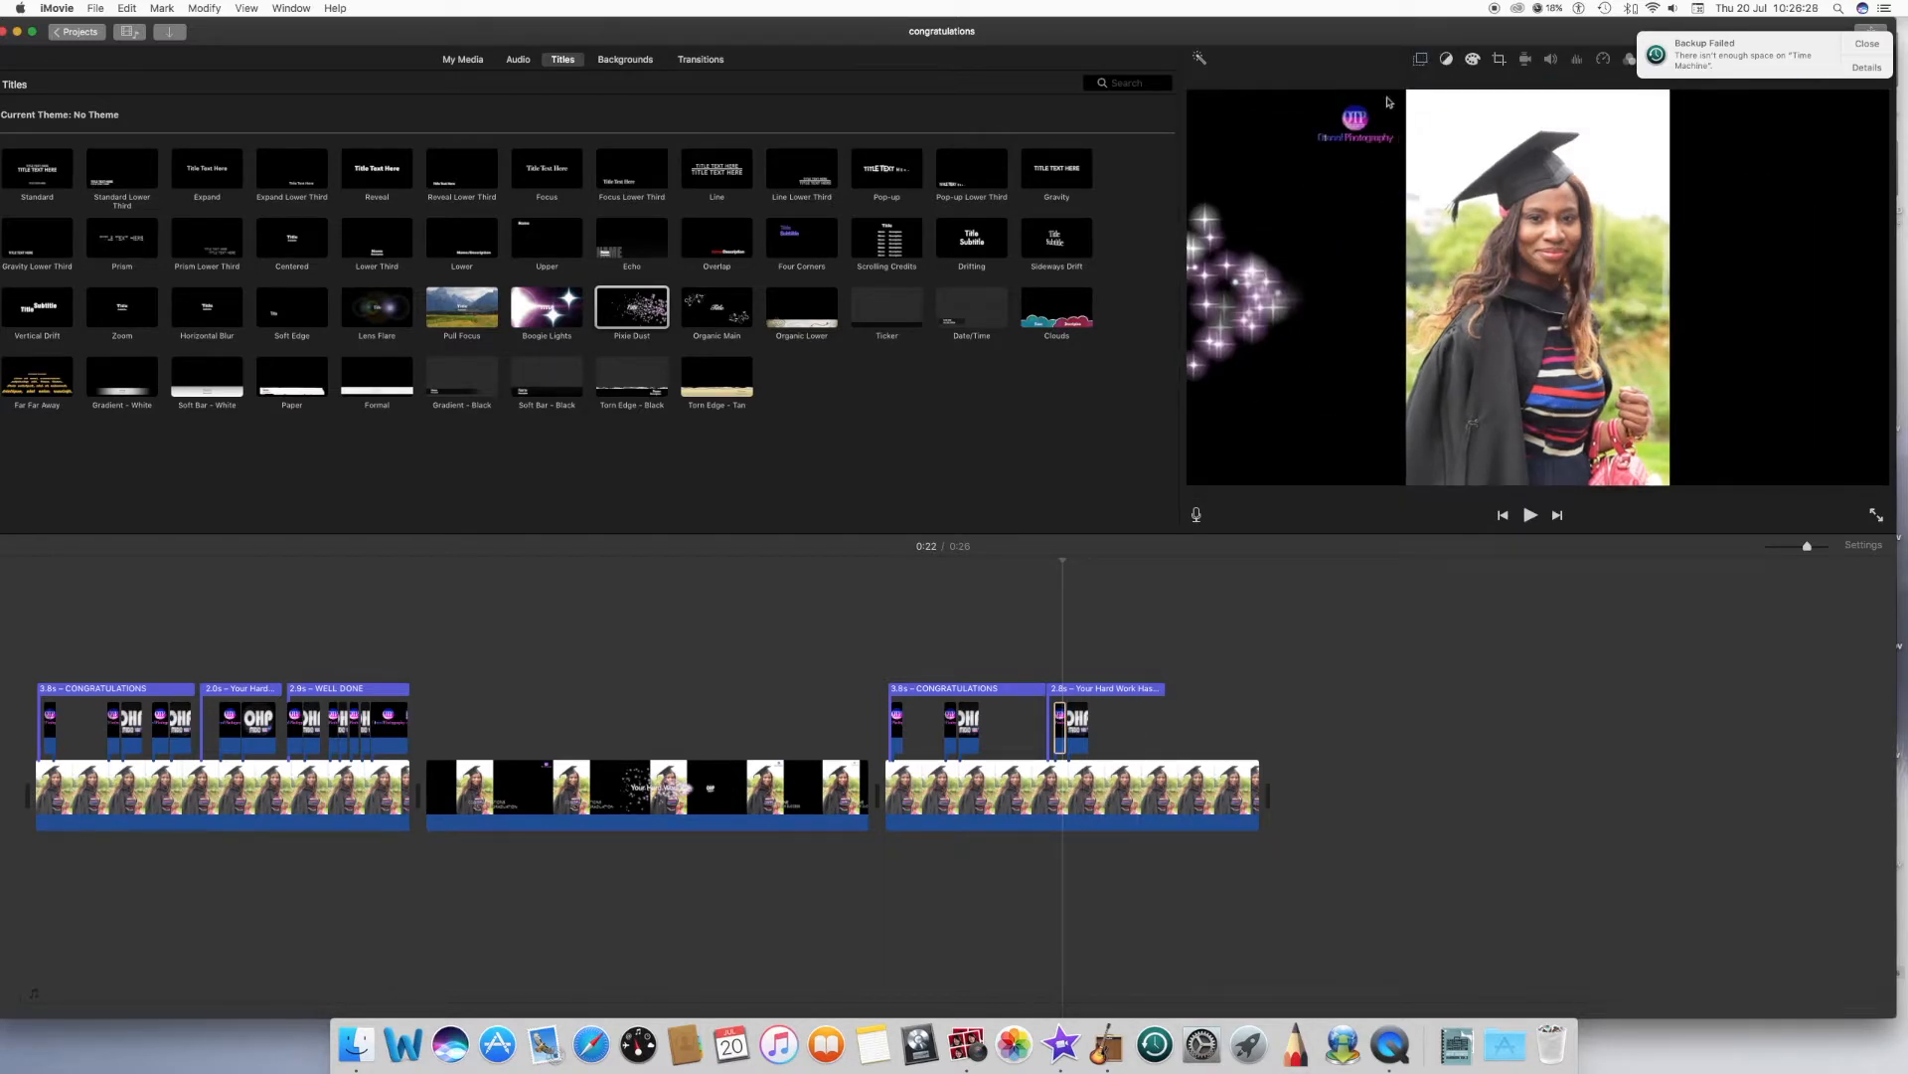
{"action": "left_click", "coordinate": [1423, 61]}
{"action": "left_click_drag", "start_coordinate": [1345, 169], "coordinate": [1217, 320]}
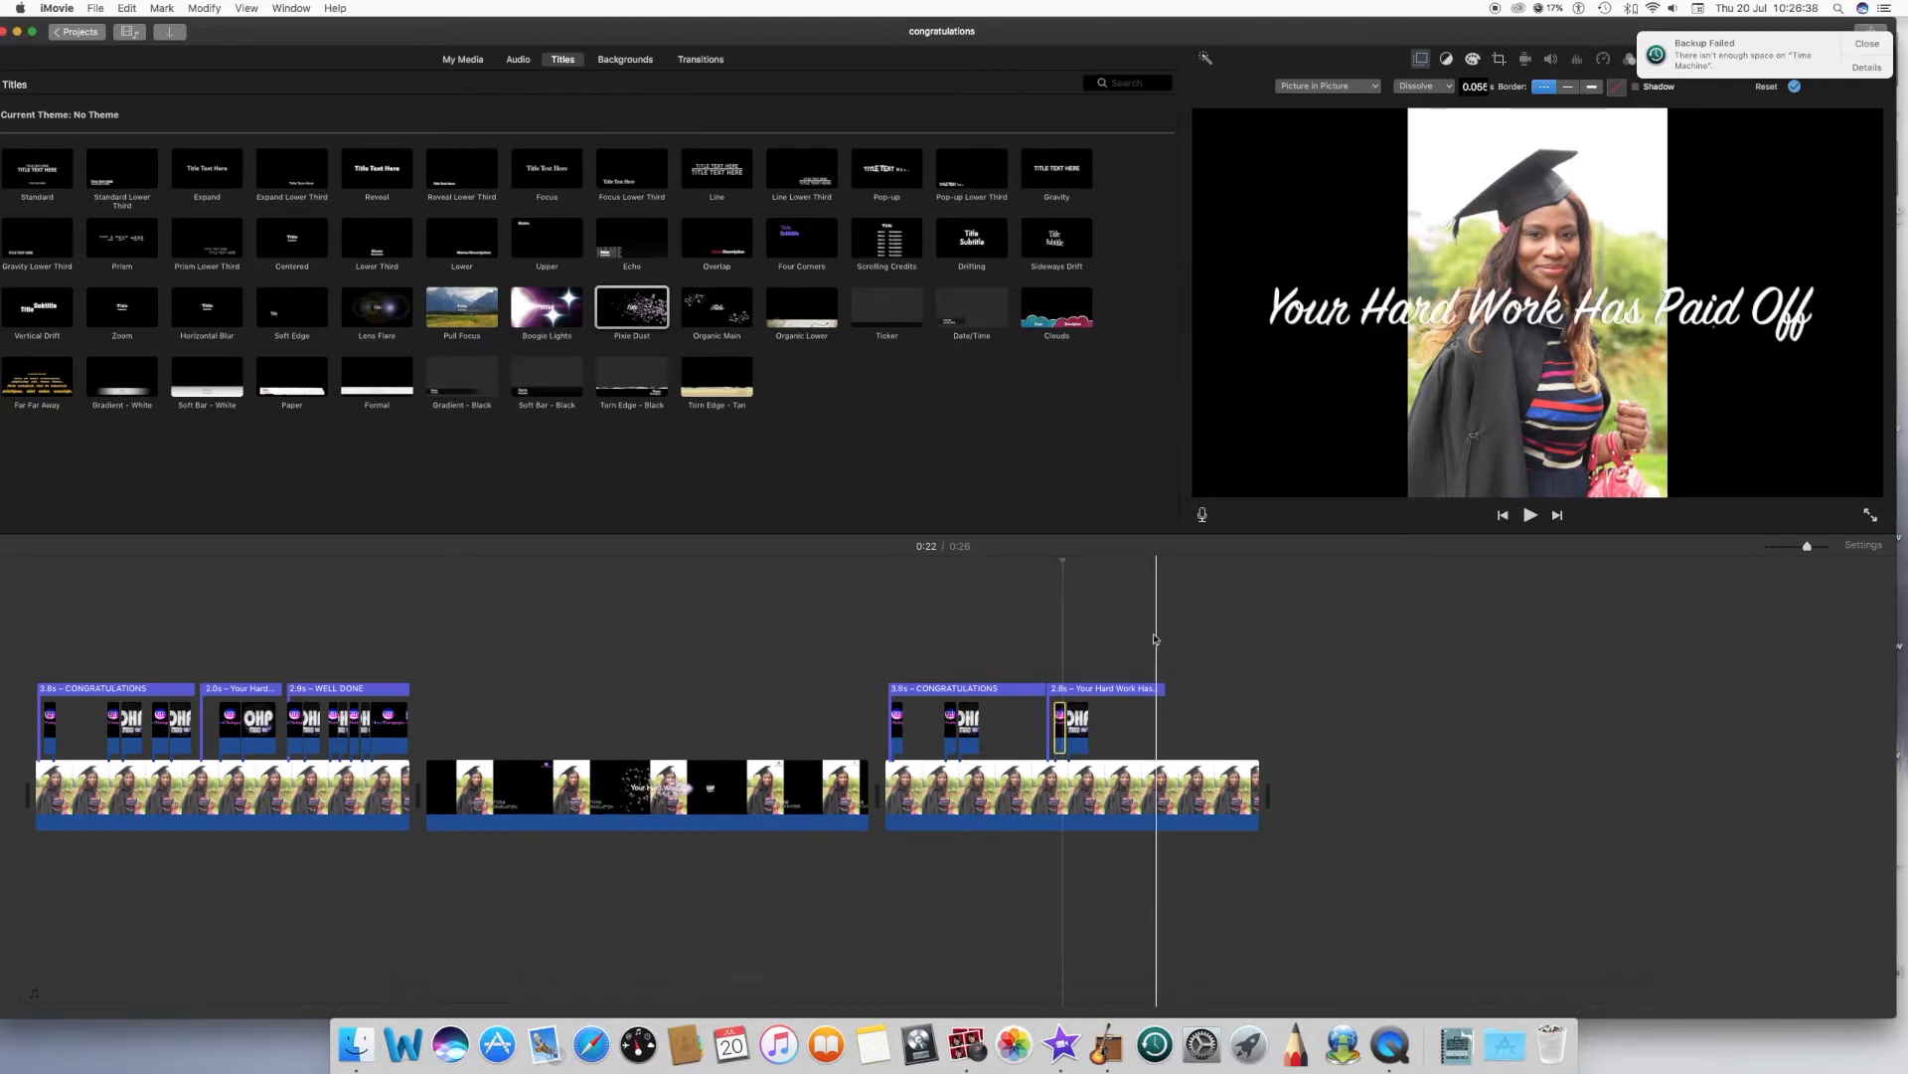
- Move the OHP logo overlay to just after the end of the third clip's "Your Hard Work Has Paid Off" title and preview the timing
{"action": "left_click", "coordinate": [1157, 562]}
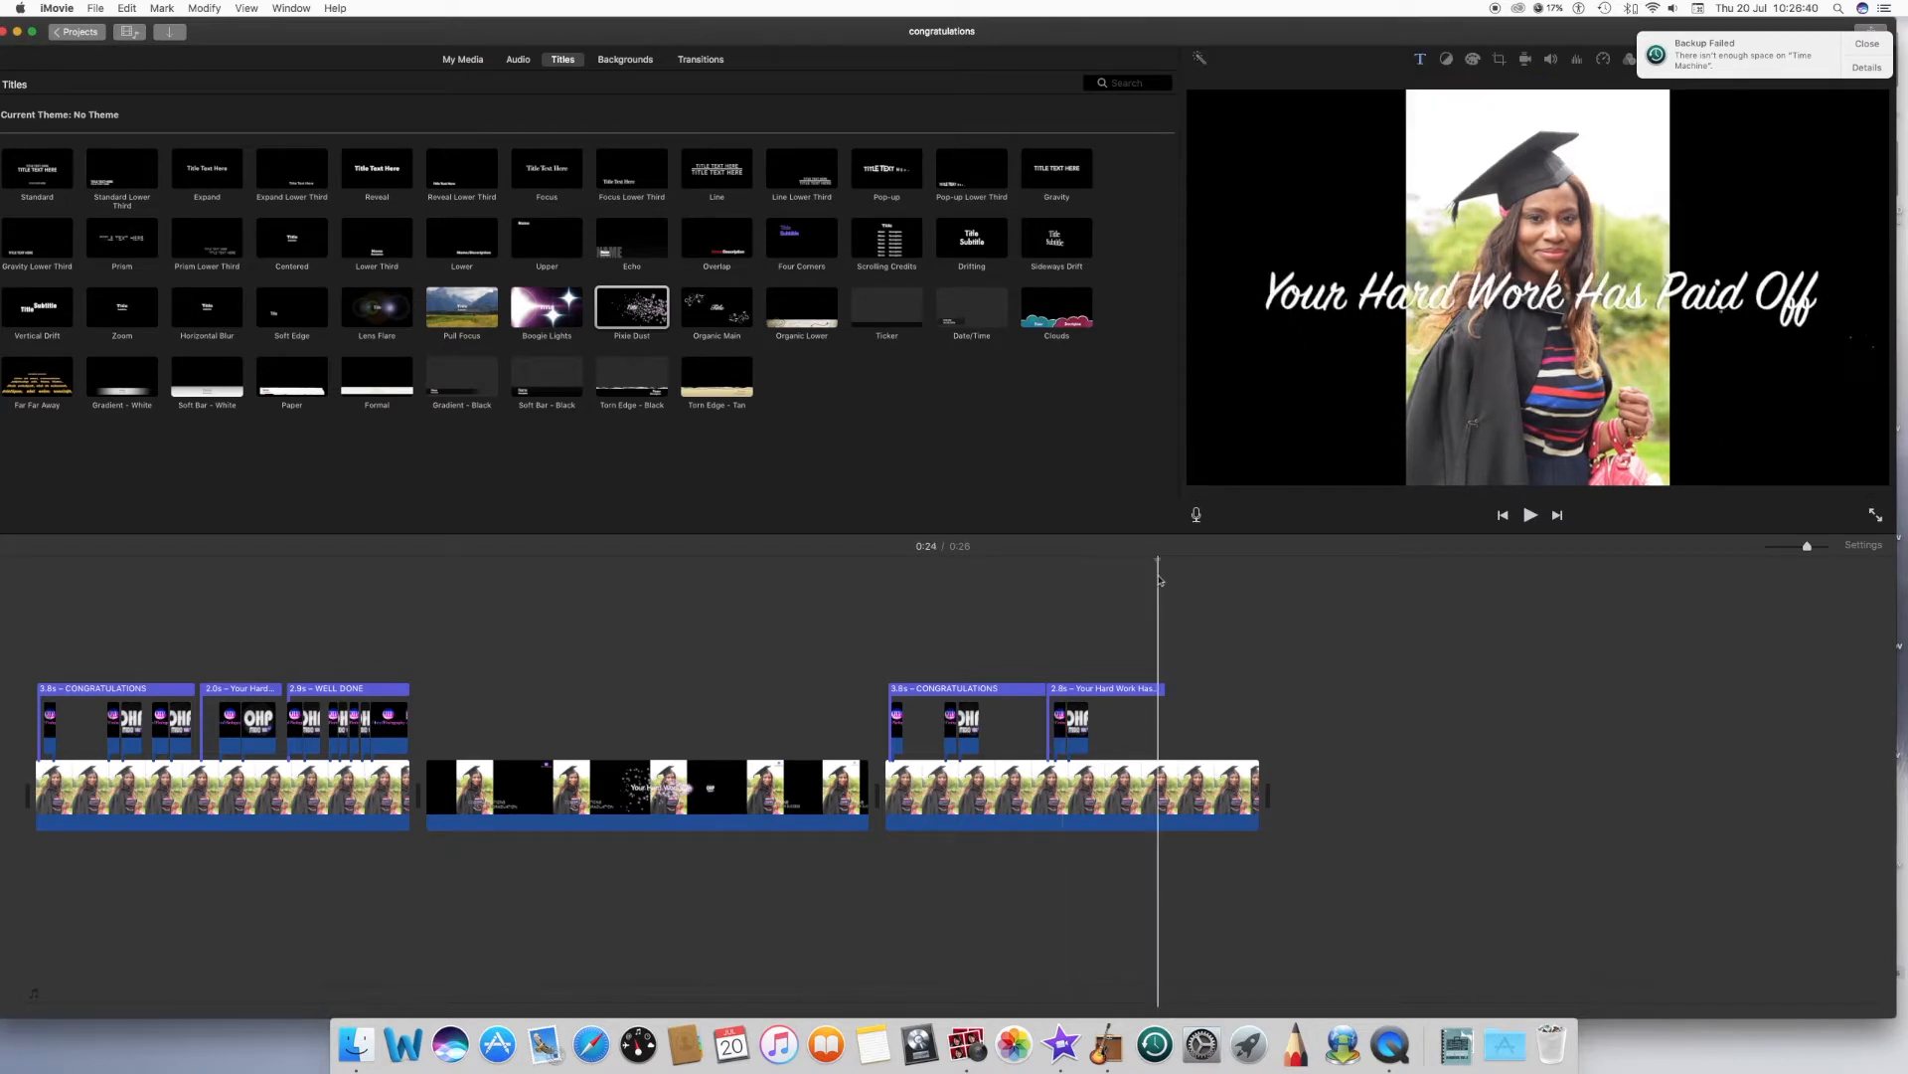
{"action": "left_click_drag", "start_coordinate": [1062, 720], "coordinate": [1187, 731]}
{"action": "key", "text": "space"}
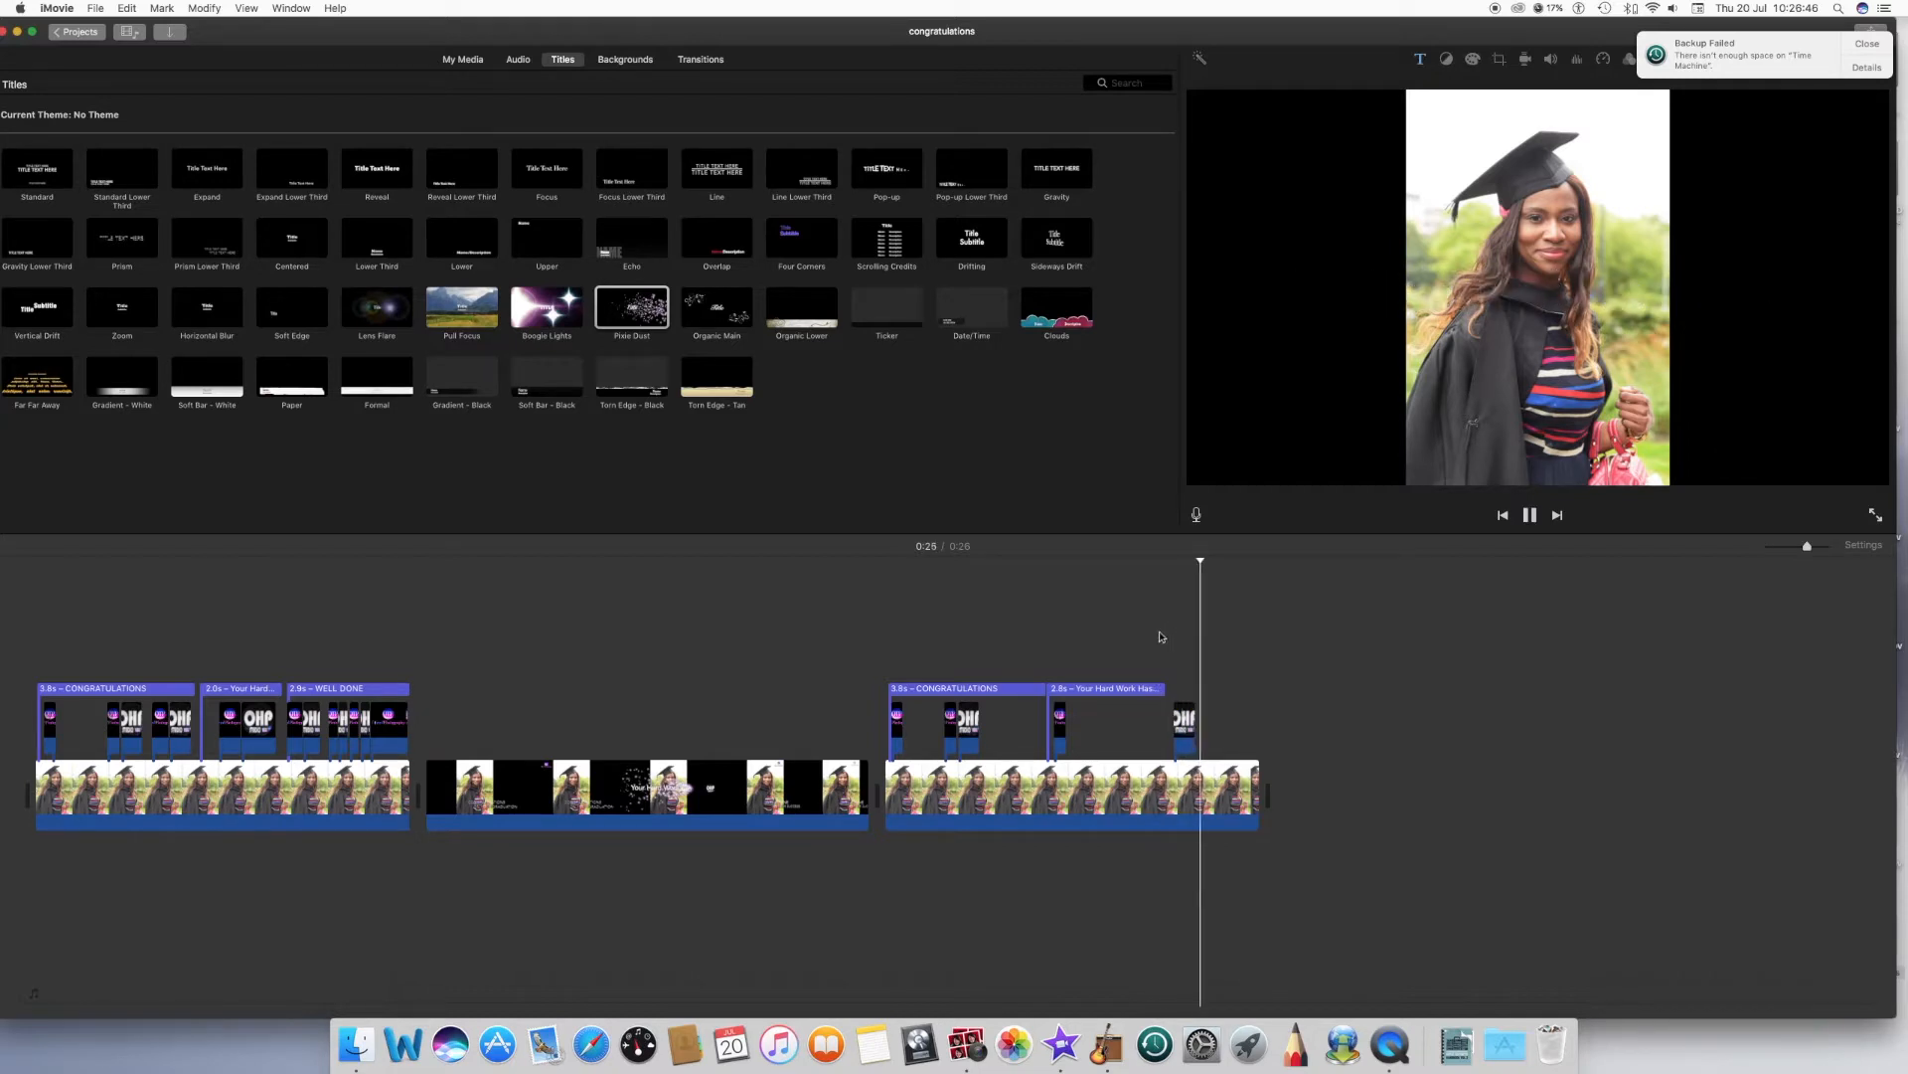
{"action": "left_click", "coordinate": [1052, 589]}
{"action": "key", "text": "space"}
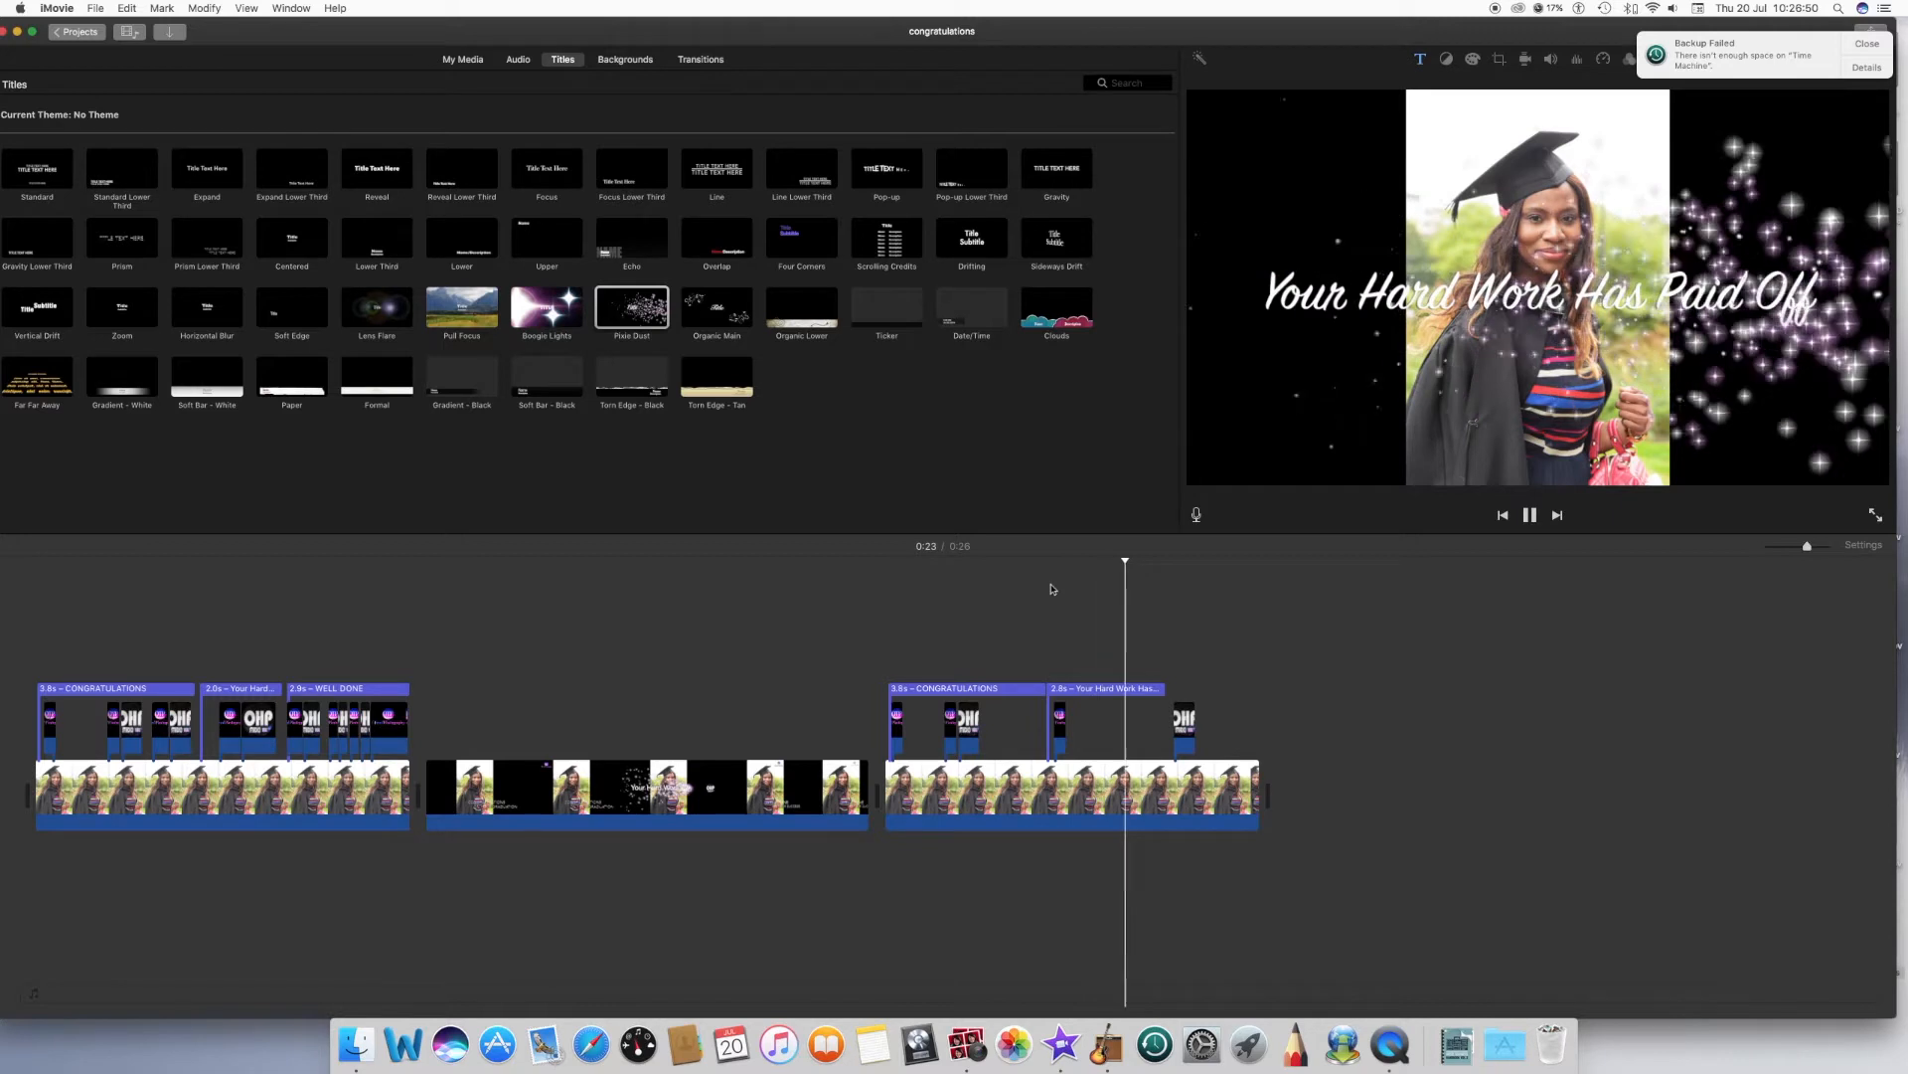
{"action": "key", "text": "space"}
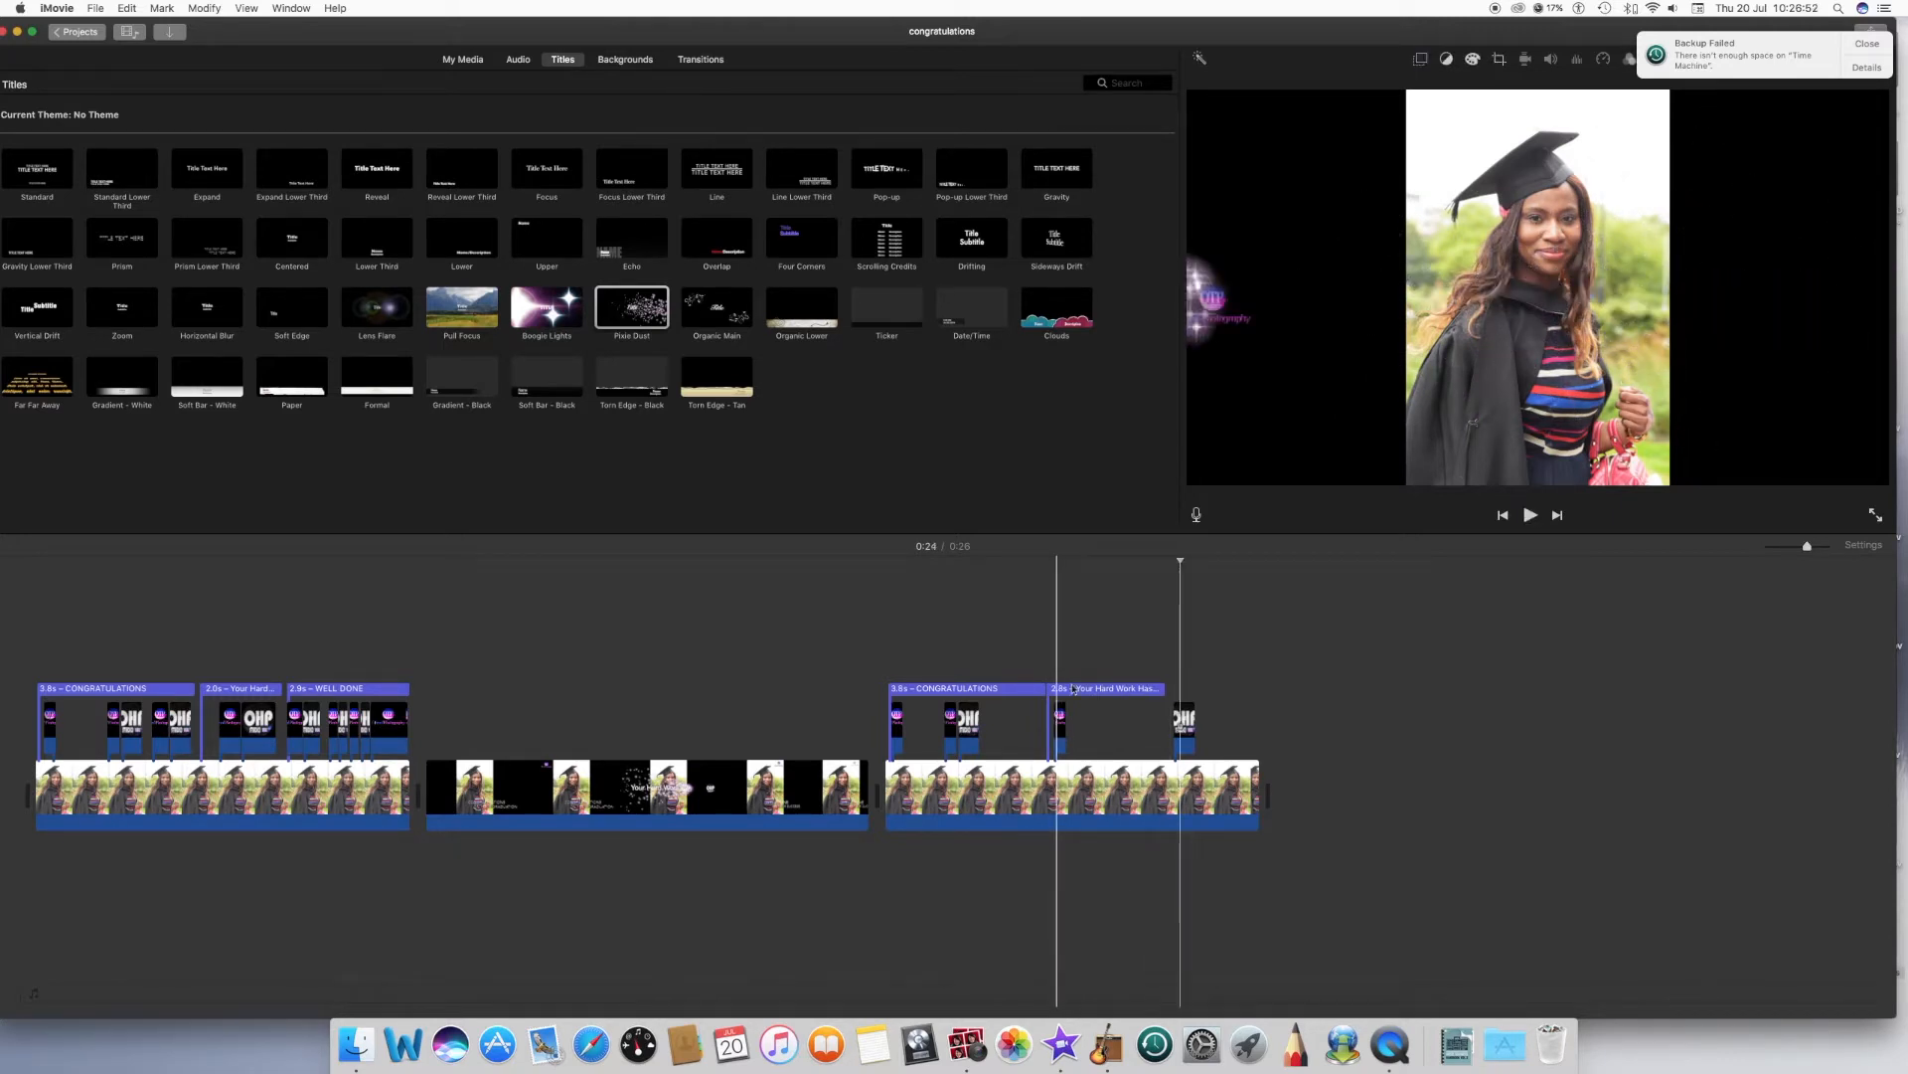
- Extend the "Your Hard Work Has Paid Off" title to 3.5 s over the OHP logo overlay and place that logo right after the word "Off" in the frame
{"action": "left_click", "coordinate": [1162, 689]}
{"action": "left_click_drag", "start_coordinate": [1162, 689], "coordinate": [1191, 693]}
{"action": "left_click", "coordinate": [1182, 727]}
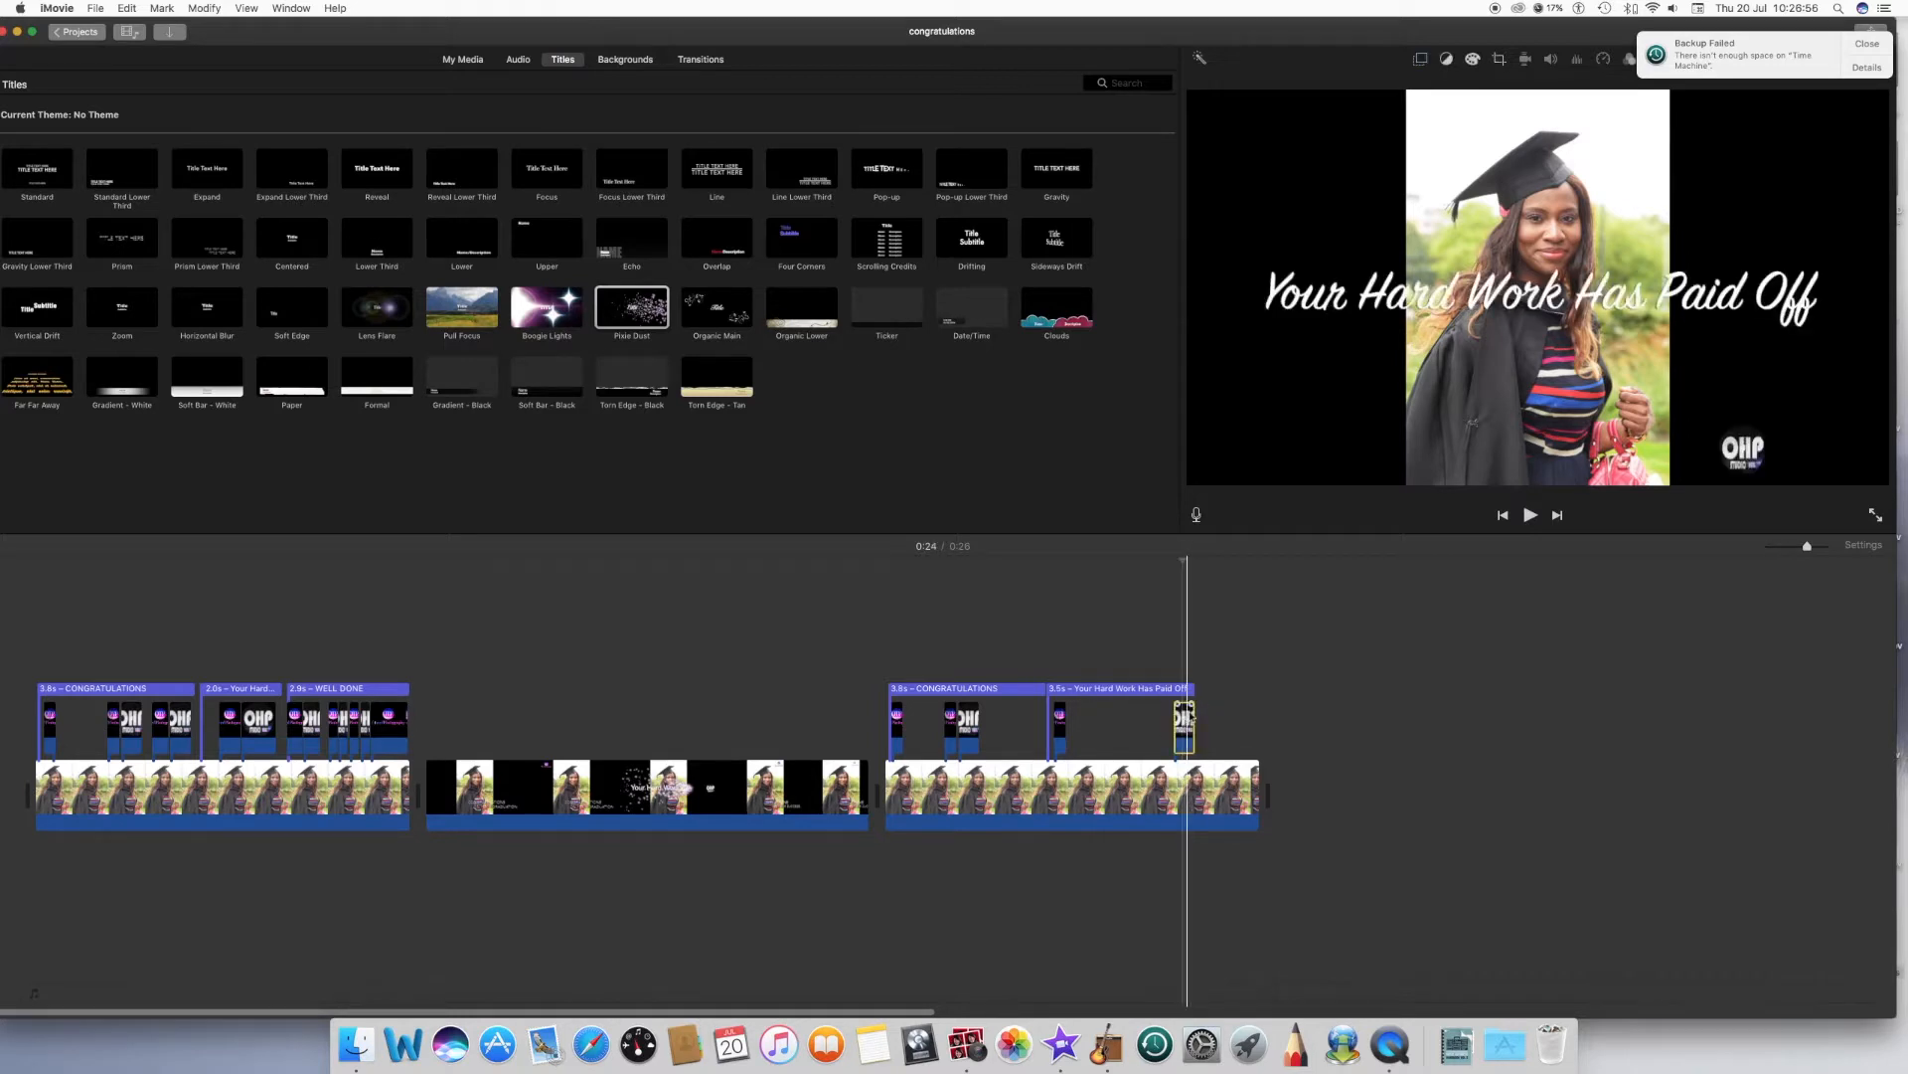
{"action": "left_click", "coordinate": [1421, 59]}
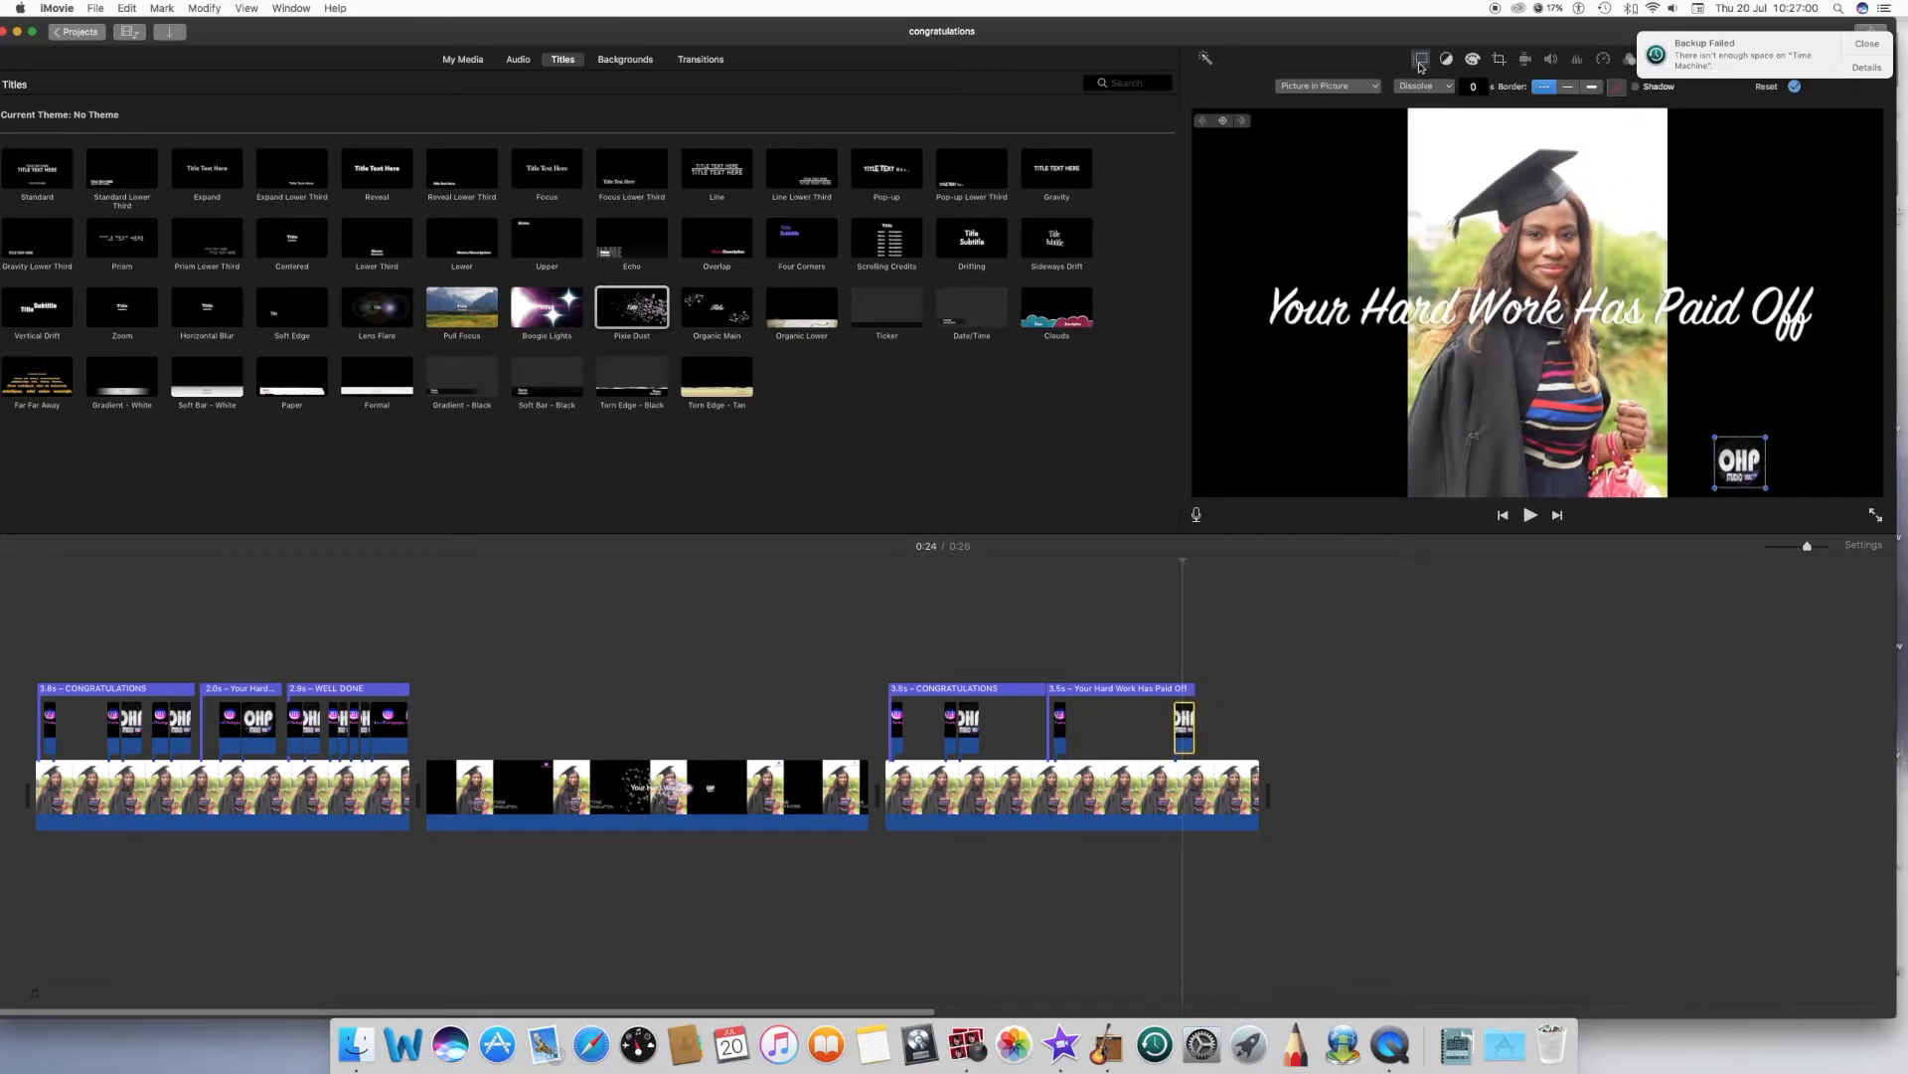
{"action": "left_click_drag", "start_coordinate": [1740, 462], "coordinate": [1847, 311]}
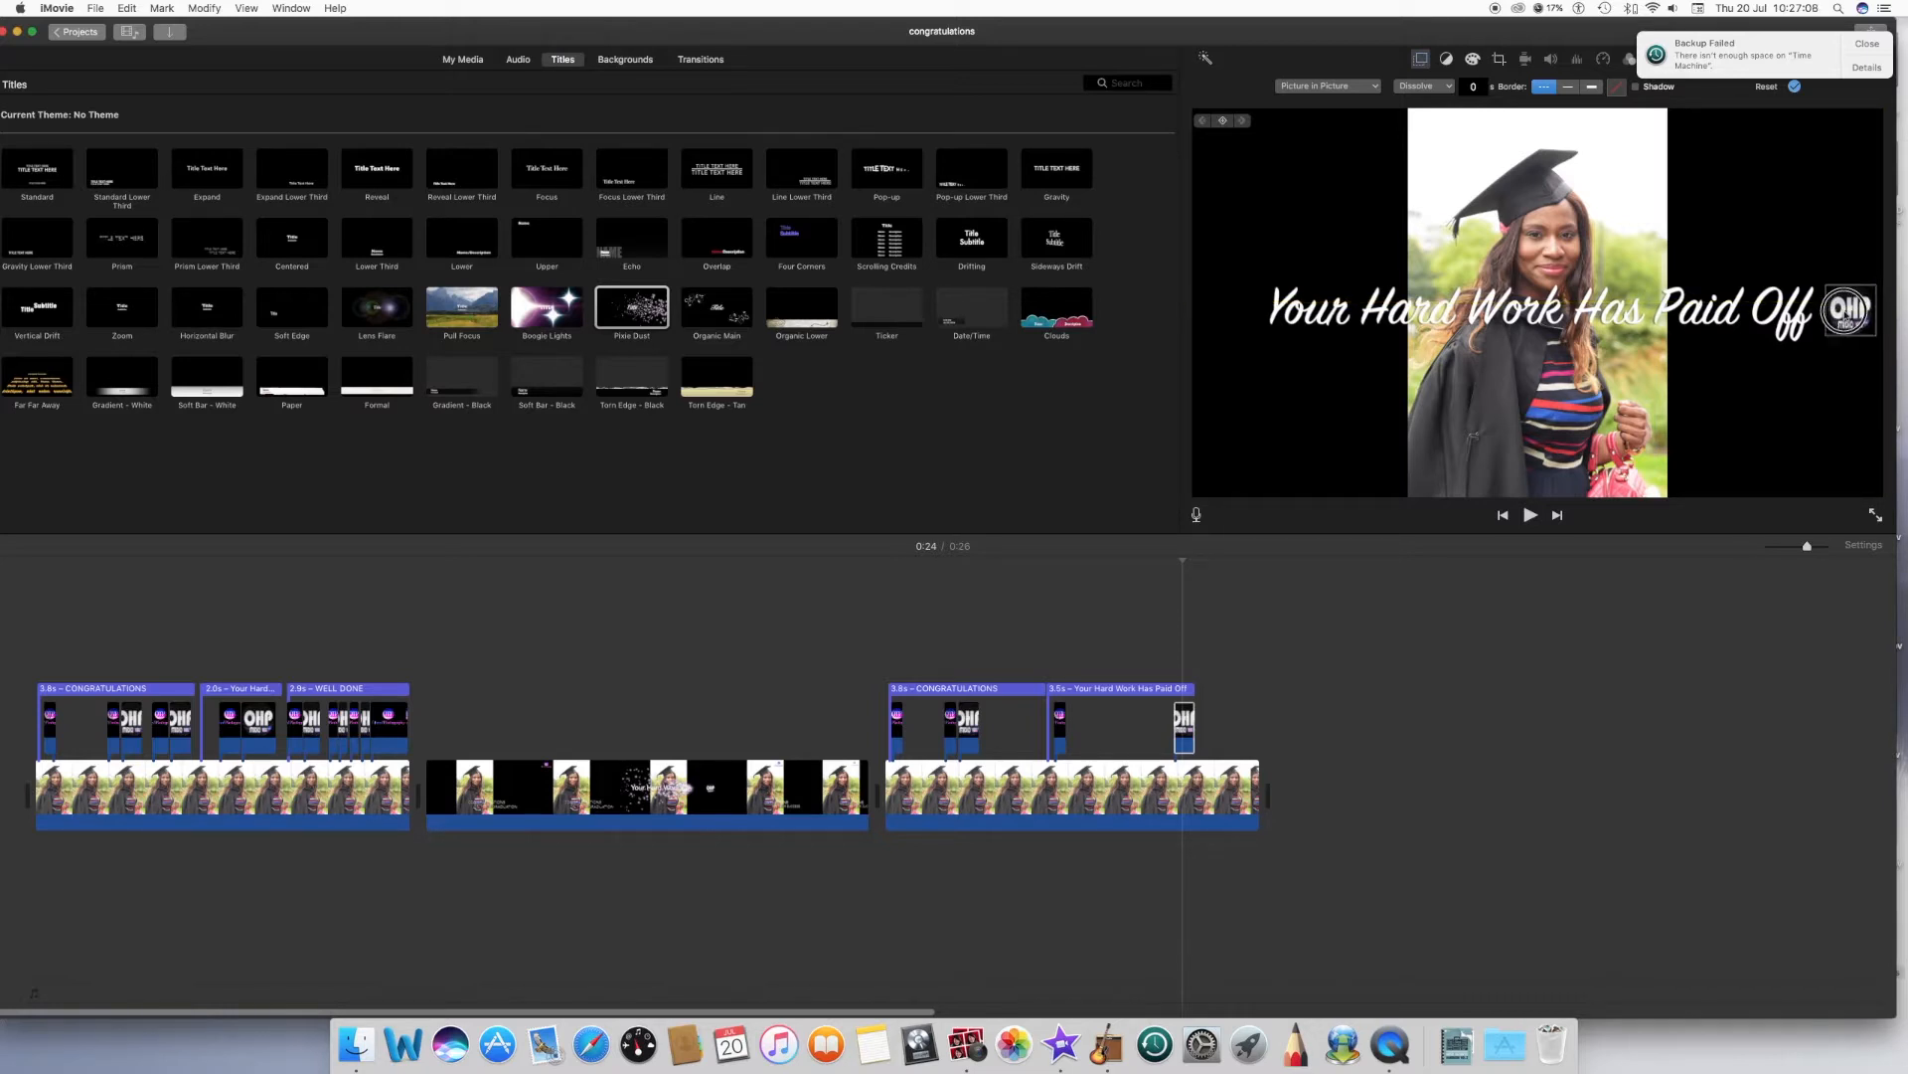
- Preview the third clip's CONGRATULATIONS and "Your Hard Work Has Paid Off" titles with their logo overlays
{"action": "left_click", "coordinate": [949, 563]}
{"action": "key", "text": "space"}
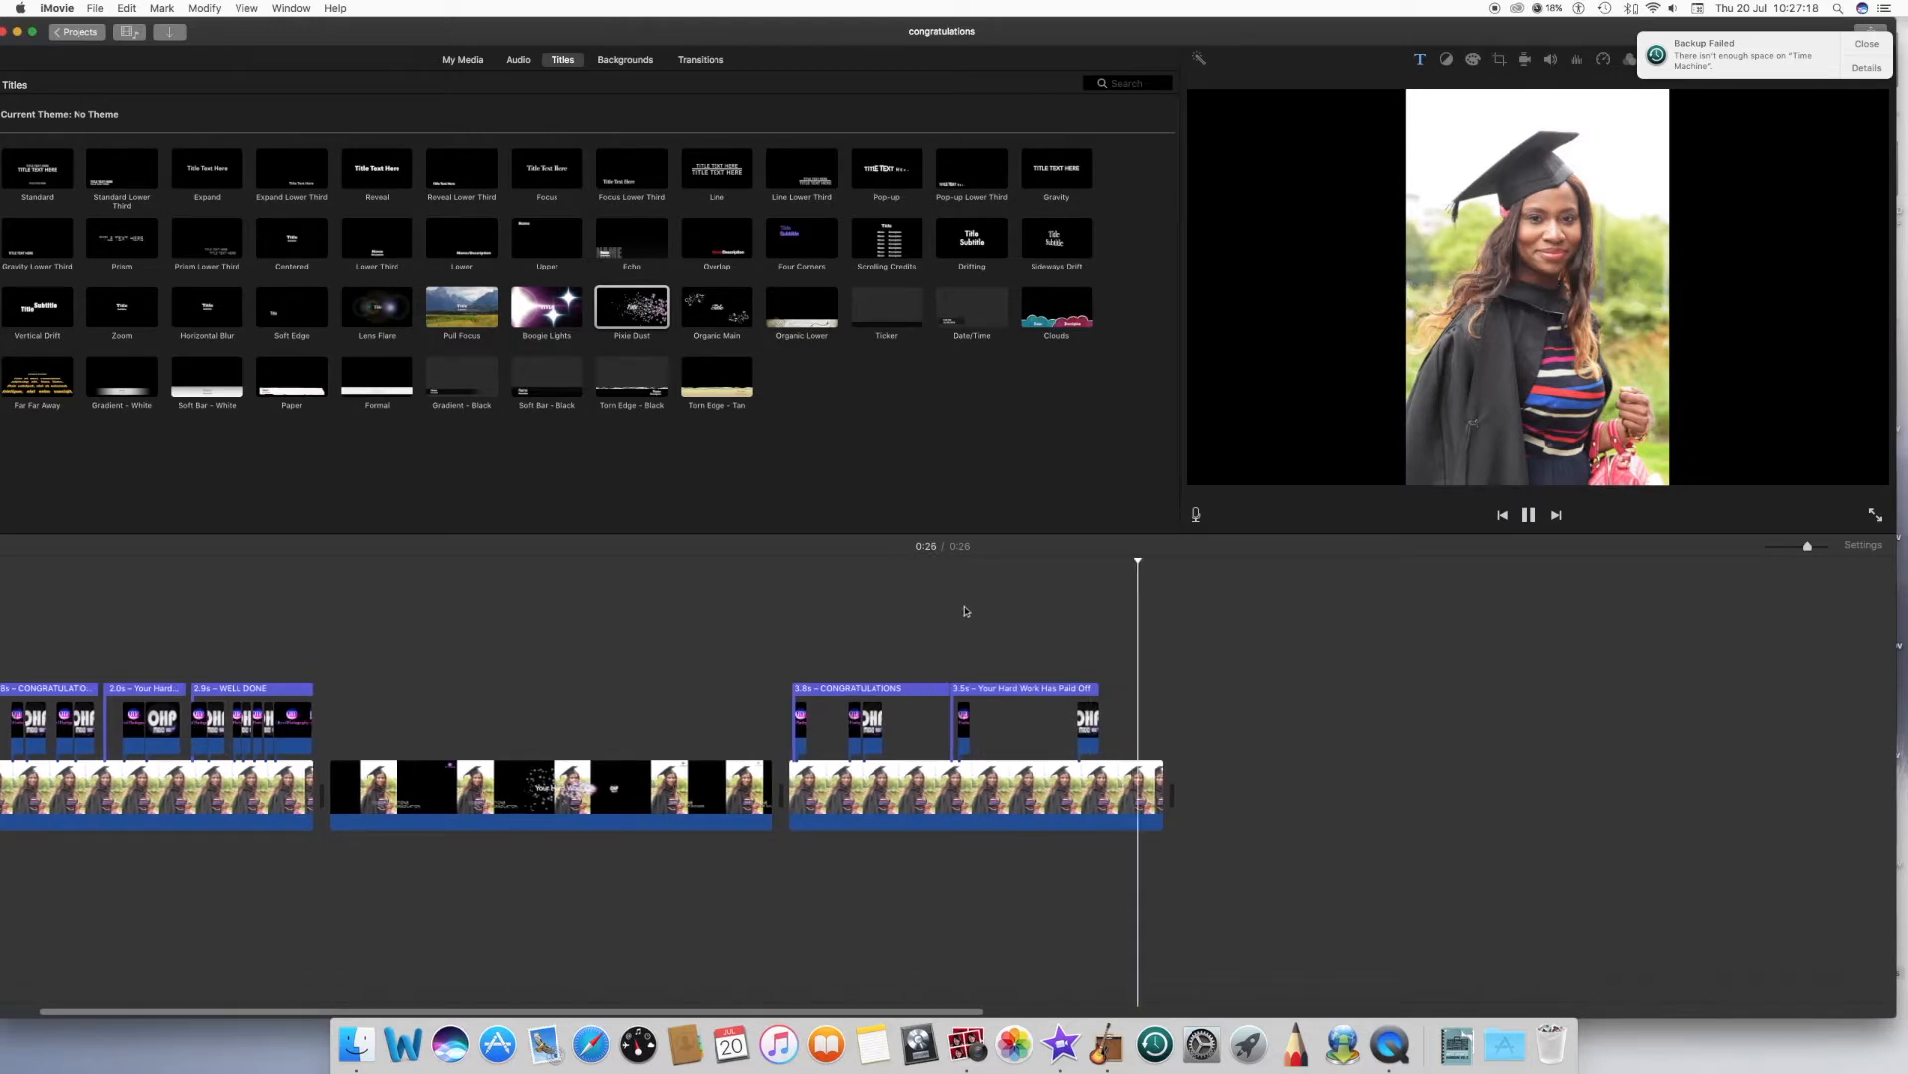
{"action": "left_click", "coordinate": [892, 597]}
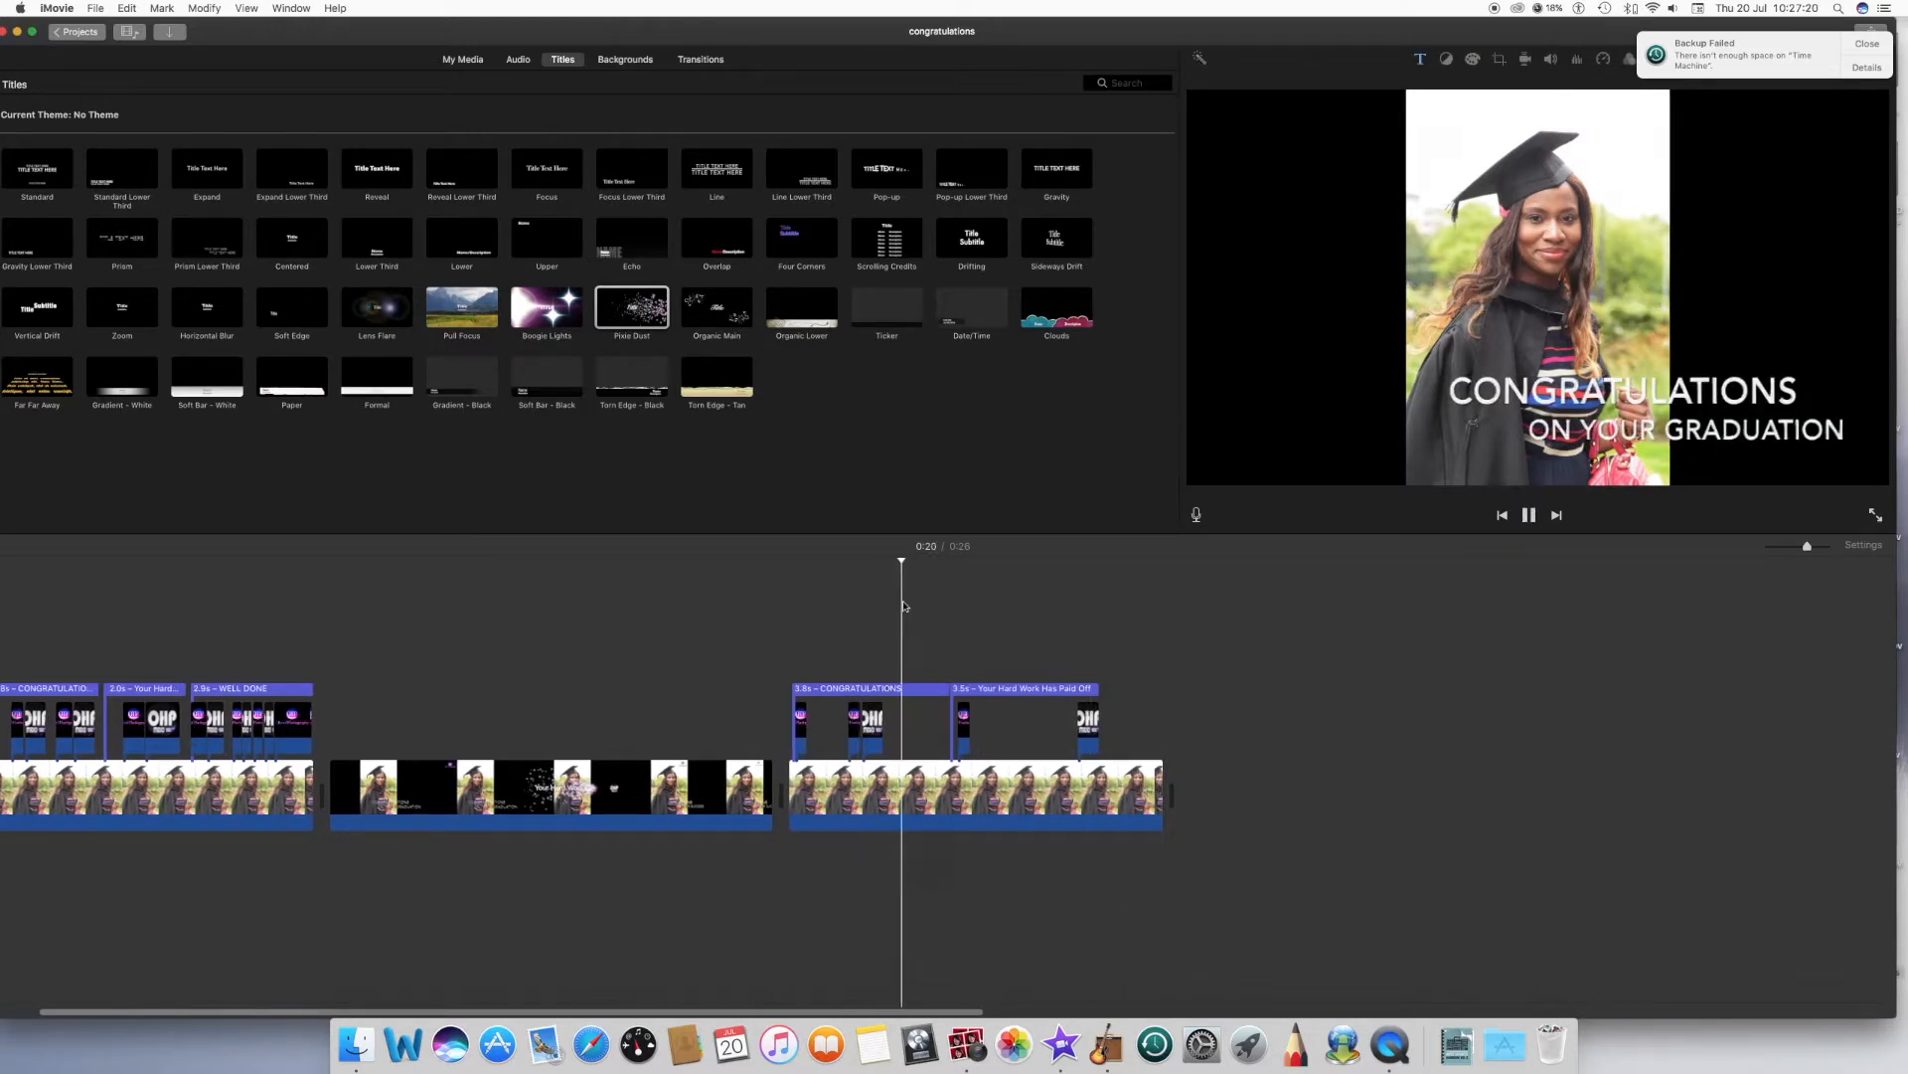
{"action": "key", "text": "space"}
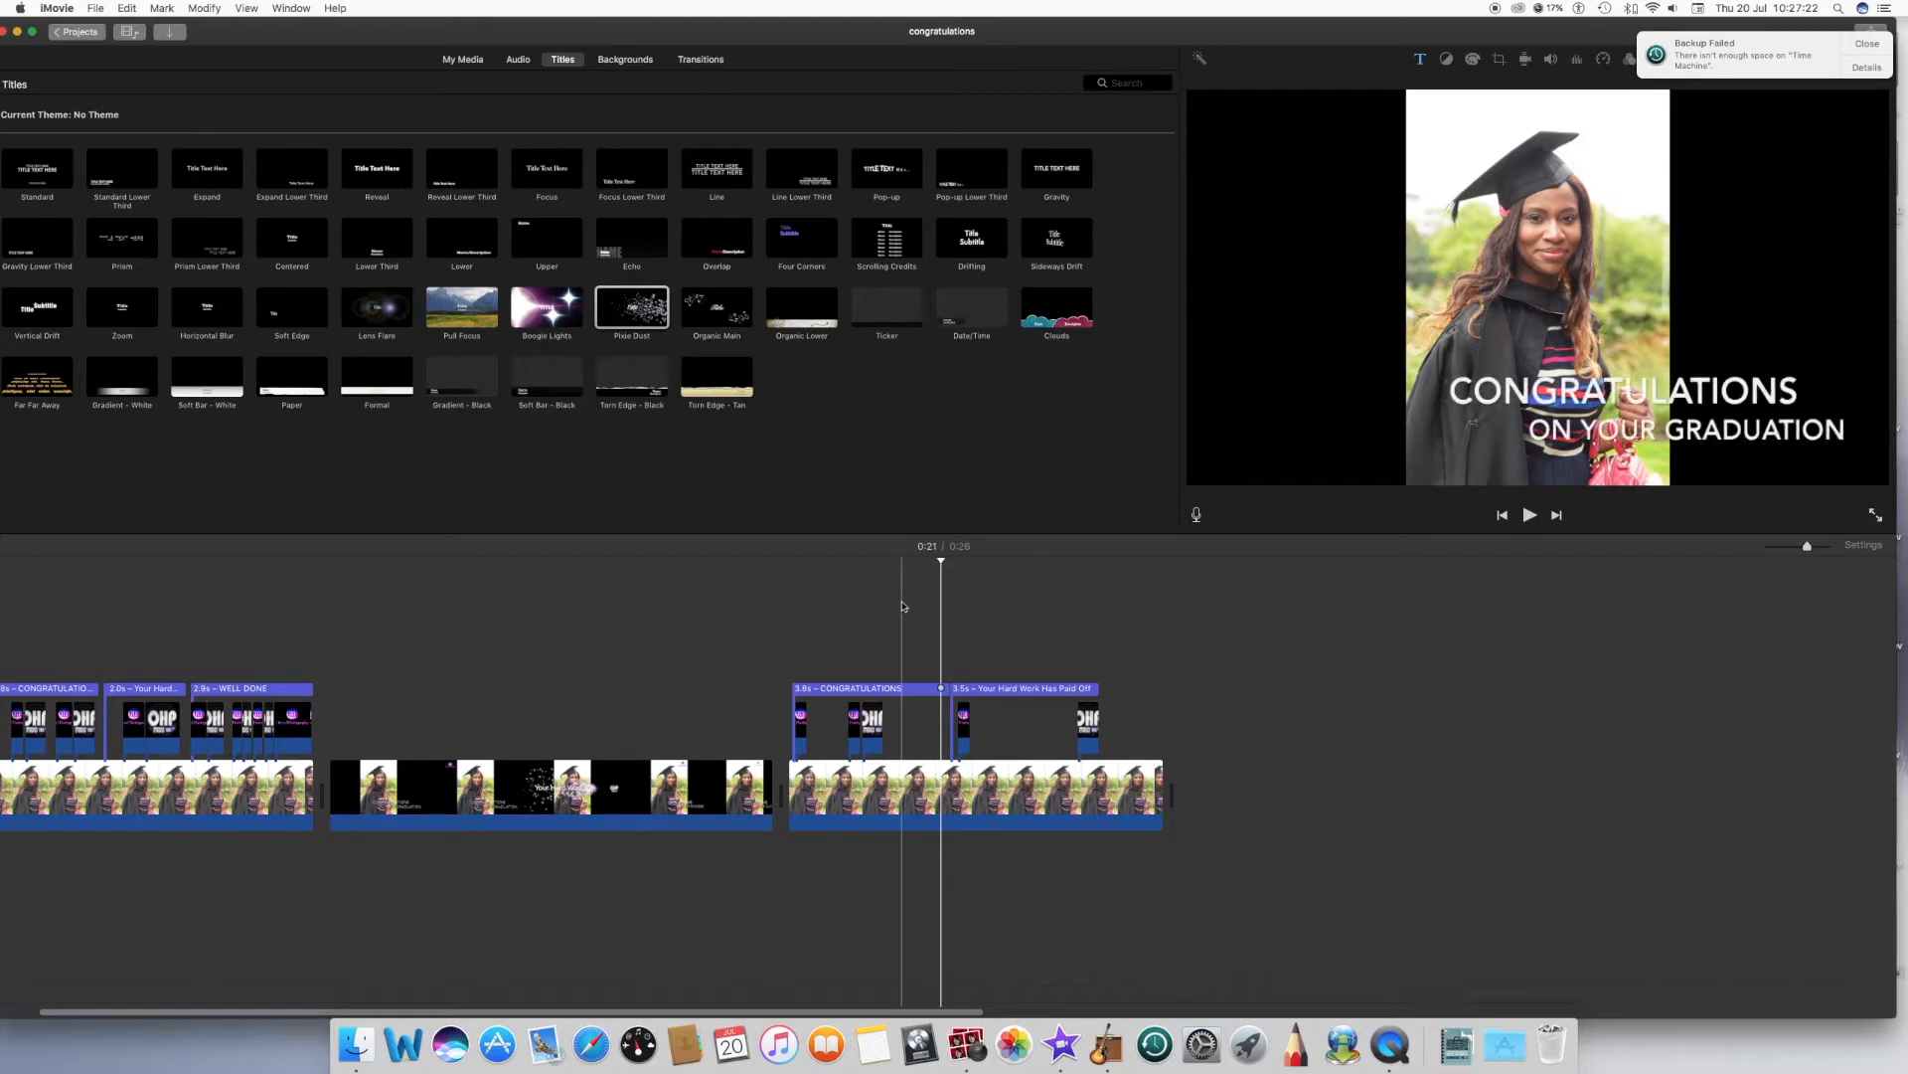
{"action": "key", "text": "space"}
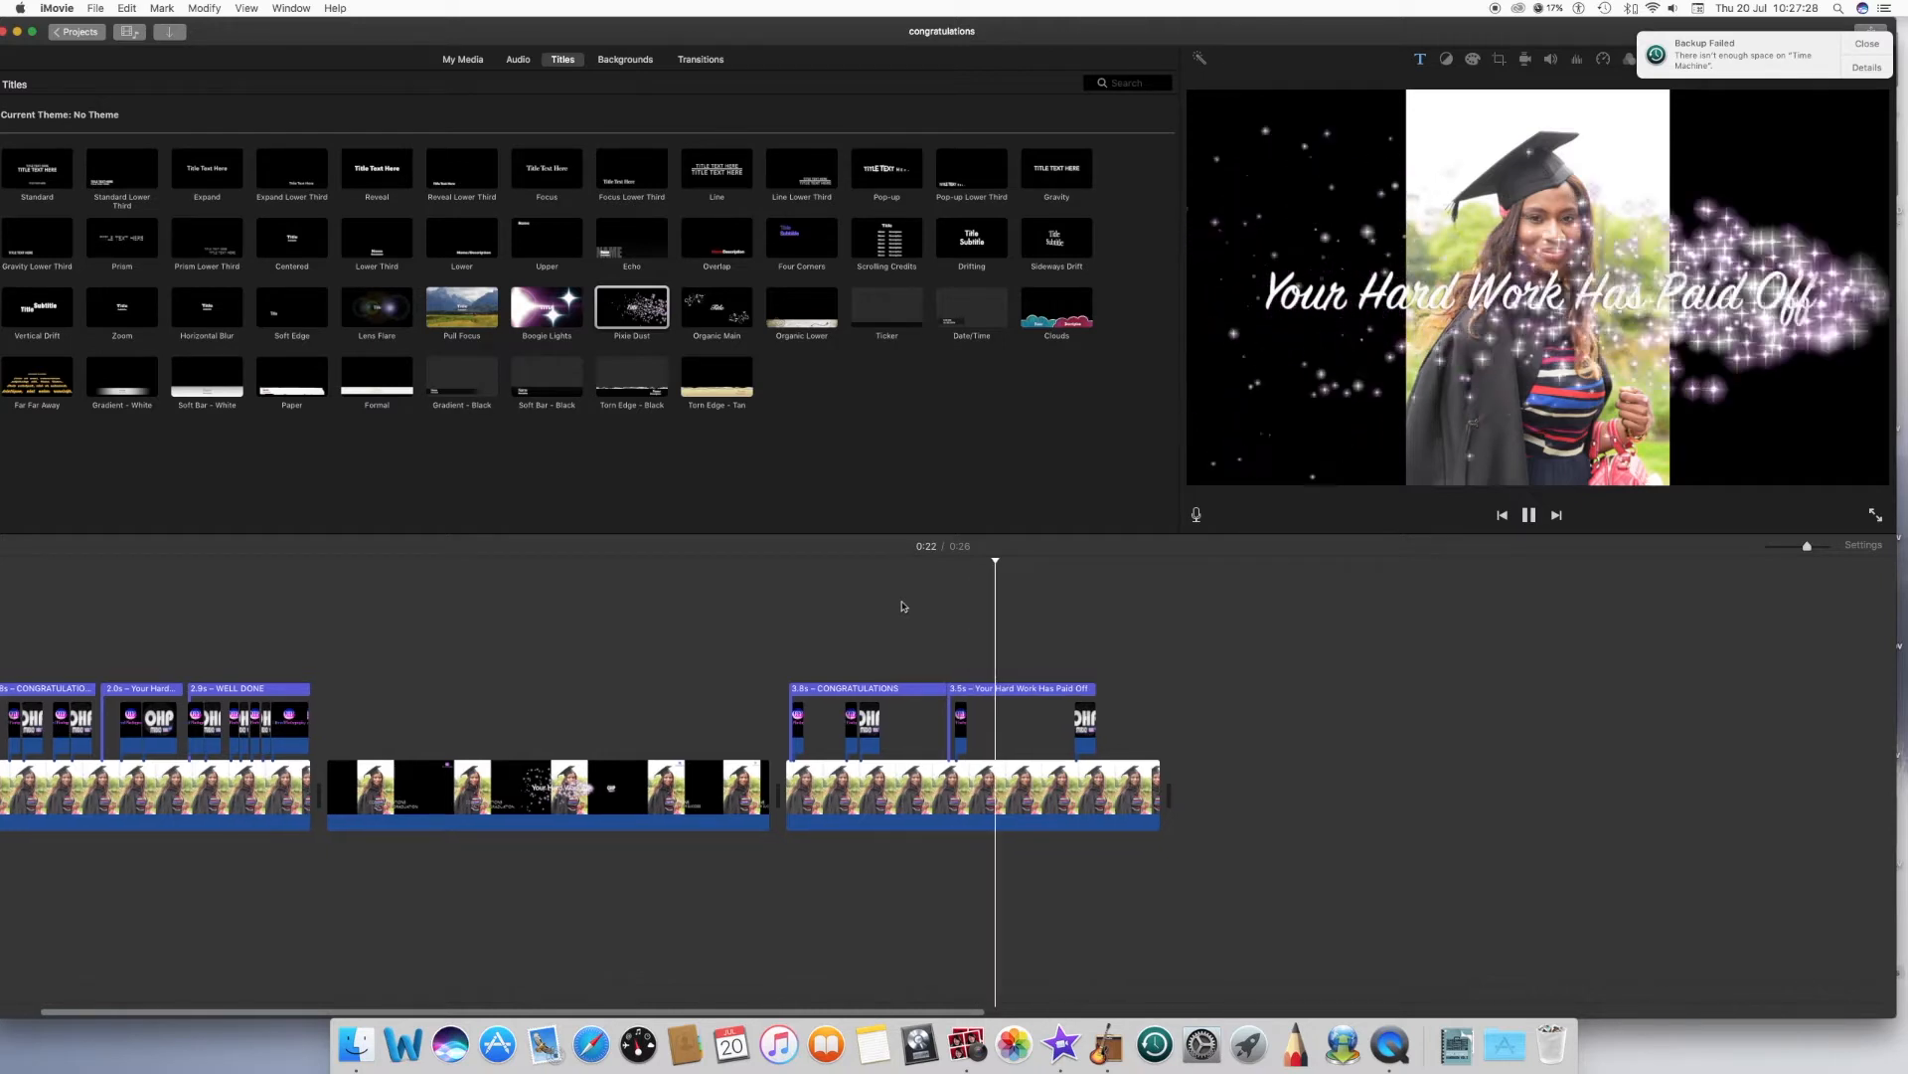
- Open the picture-in-picture settings of the photography logo overlay at the start of the third clip's "Your Hard Work Has Paid Off" title
{"action": "left_click", "coordinate": [959, 718]}
{"action": "scroll", "coordinate": [959, 723], "scroll_direction": "left", "scroll_amount": 1}
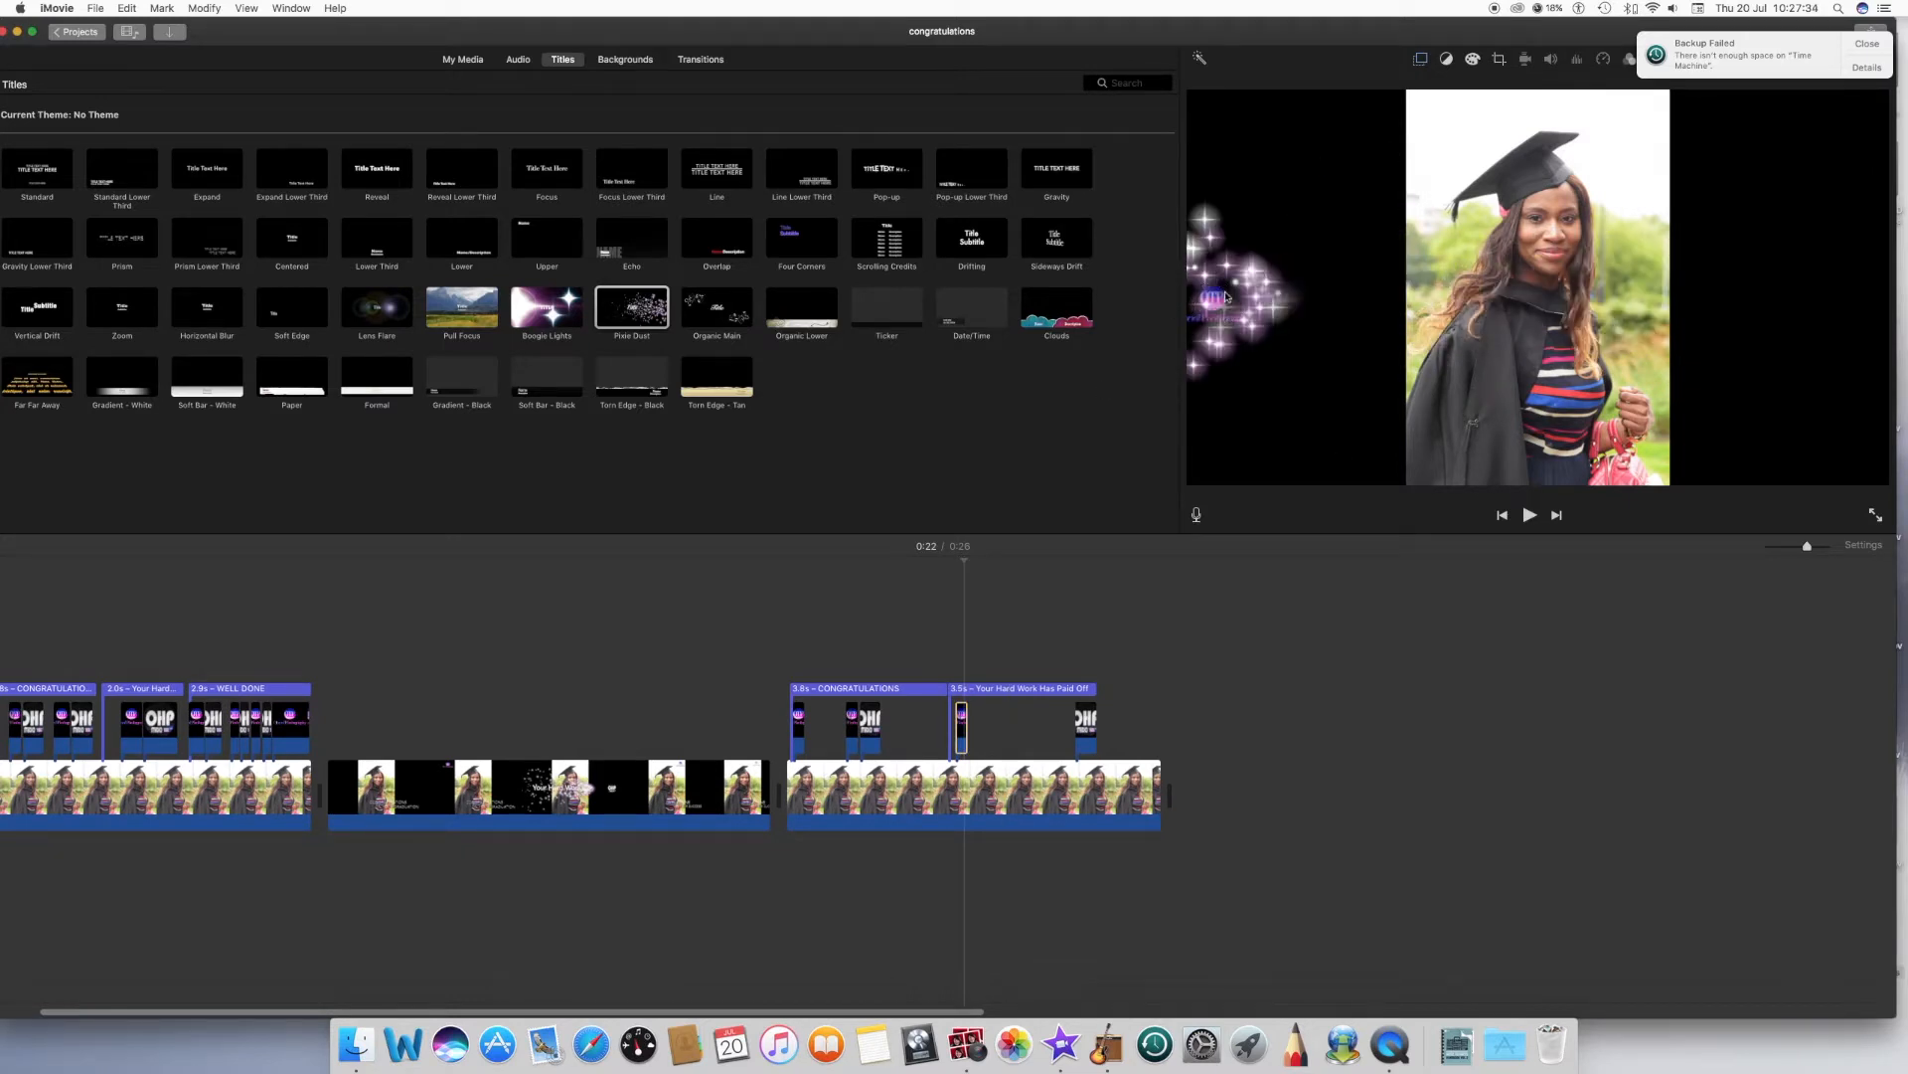
{"action": "left_click", "coordinate": [1421, 59]}
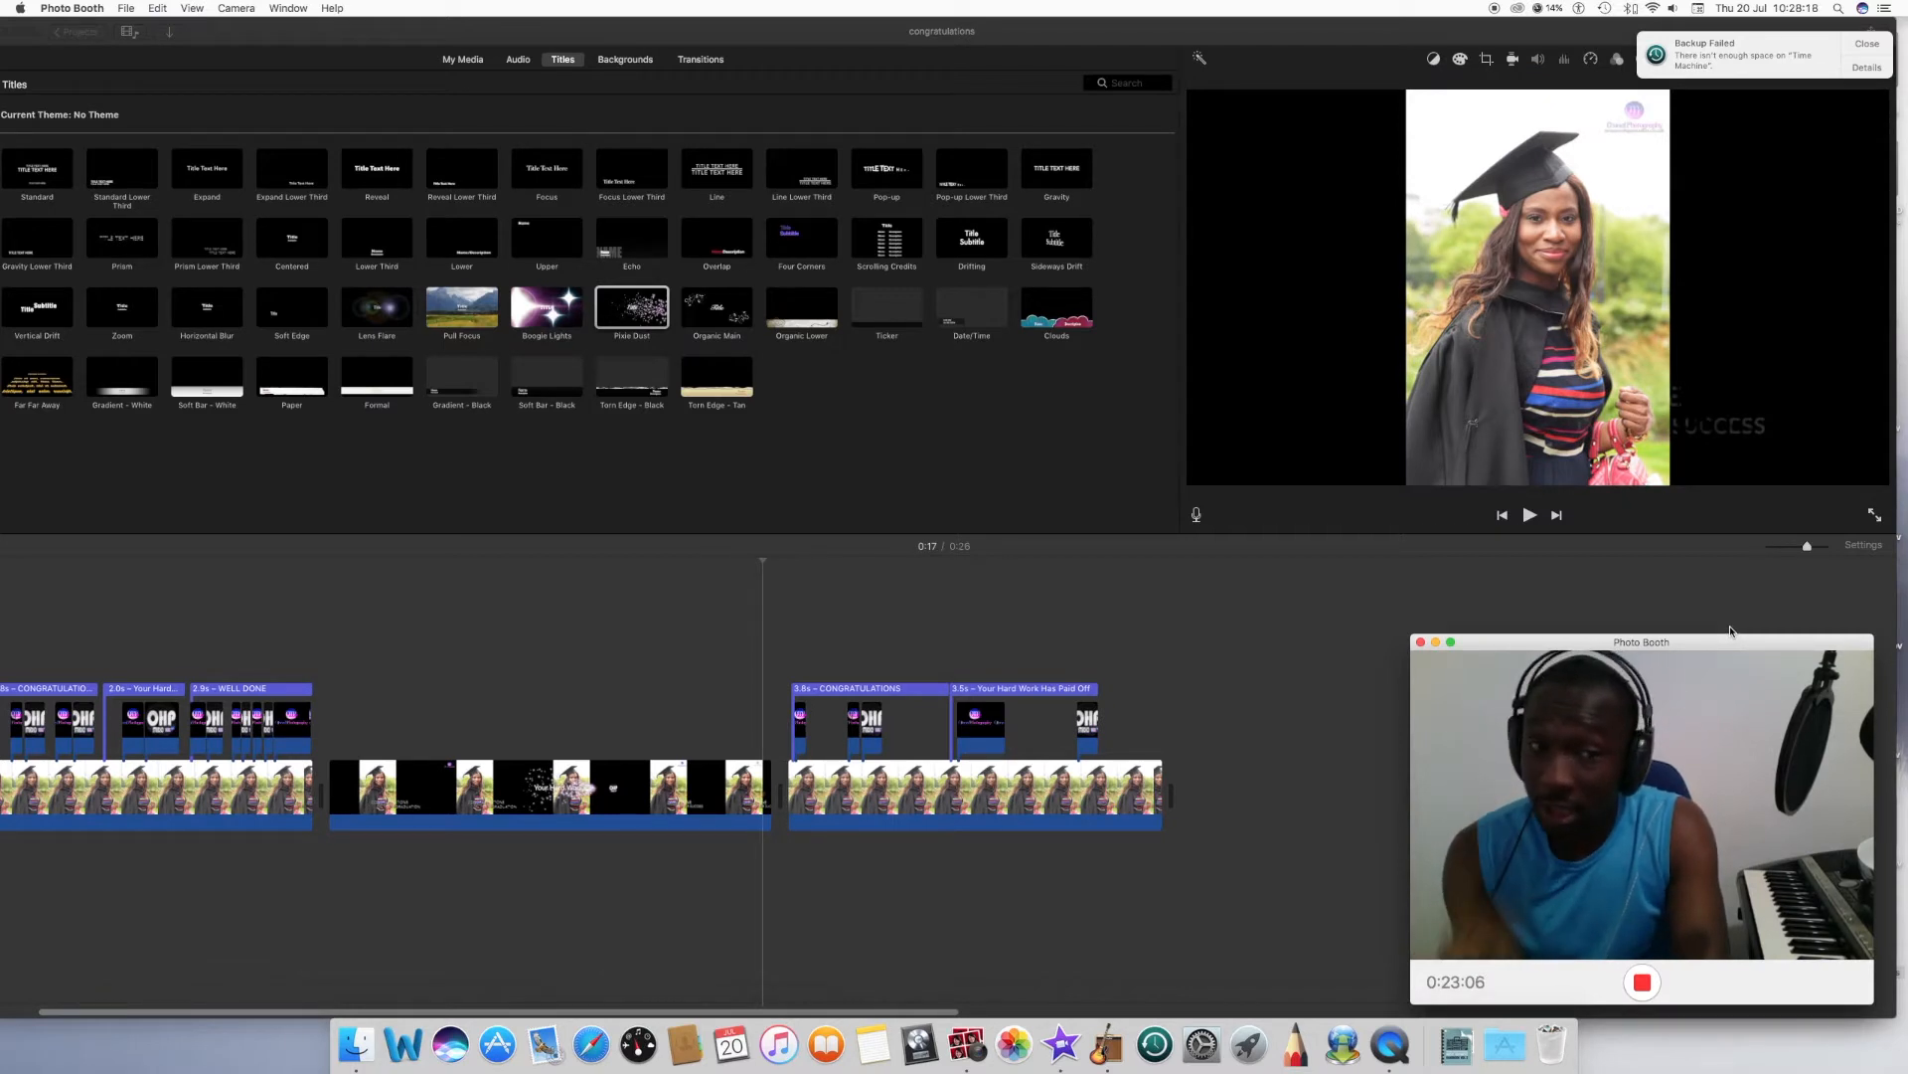
- Play the first clip's WELL DONE title to check its style and logo flashes
{"action": "scroll", "coordinate": [1730, 630], "scroll_direction": "right", "scroll_amount": 1}
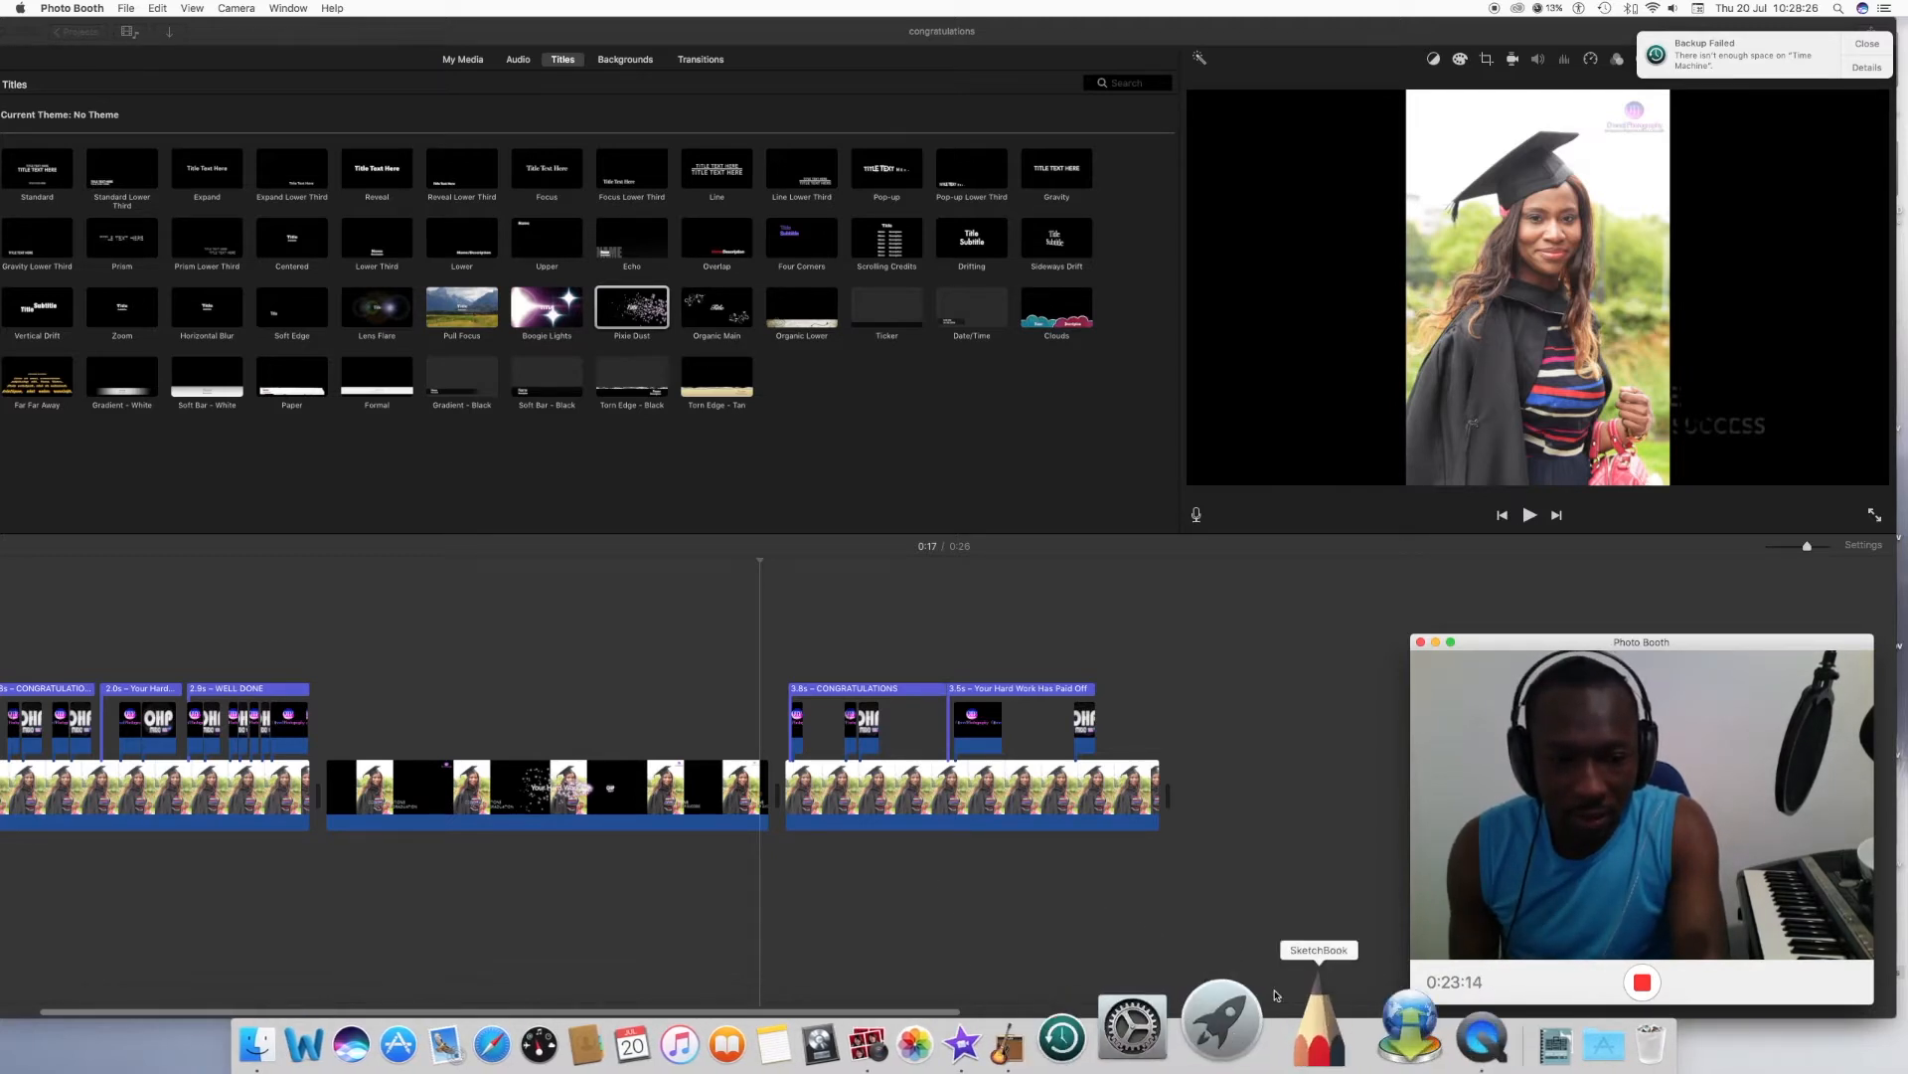
{"action": "left_click", "coordinate": [219, 611]}
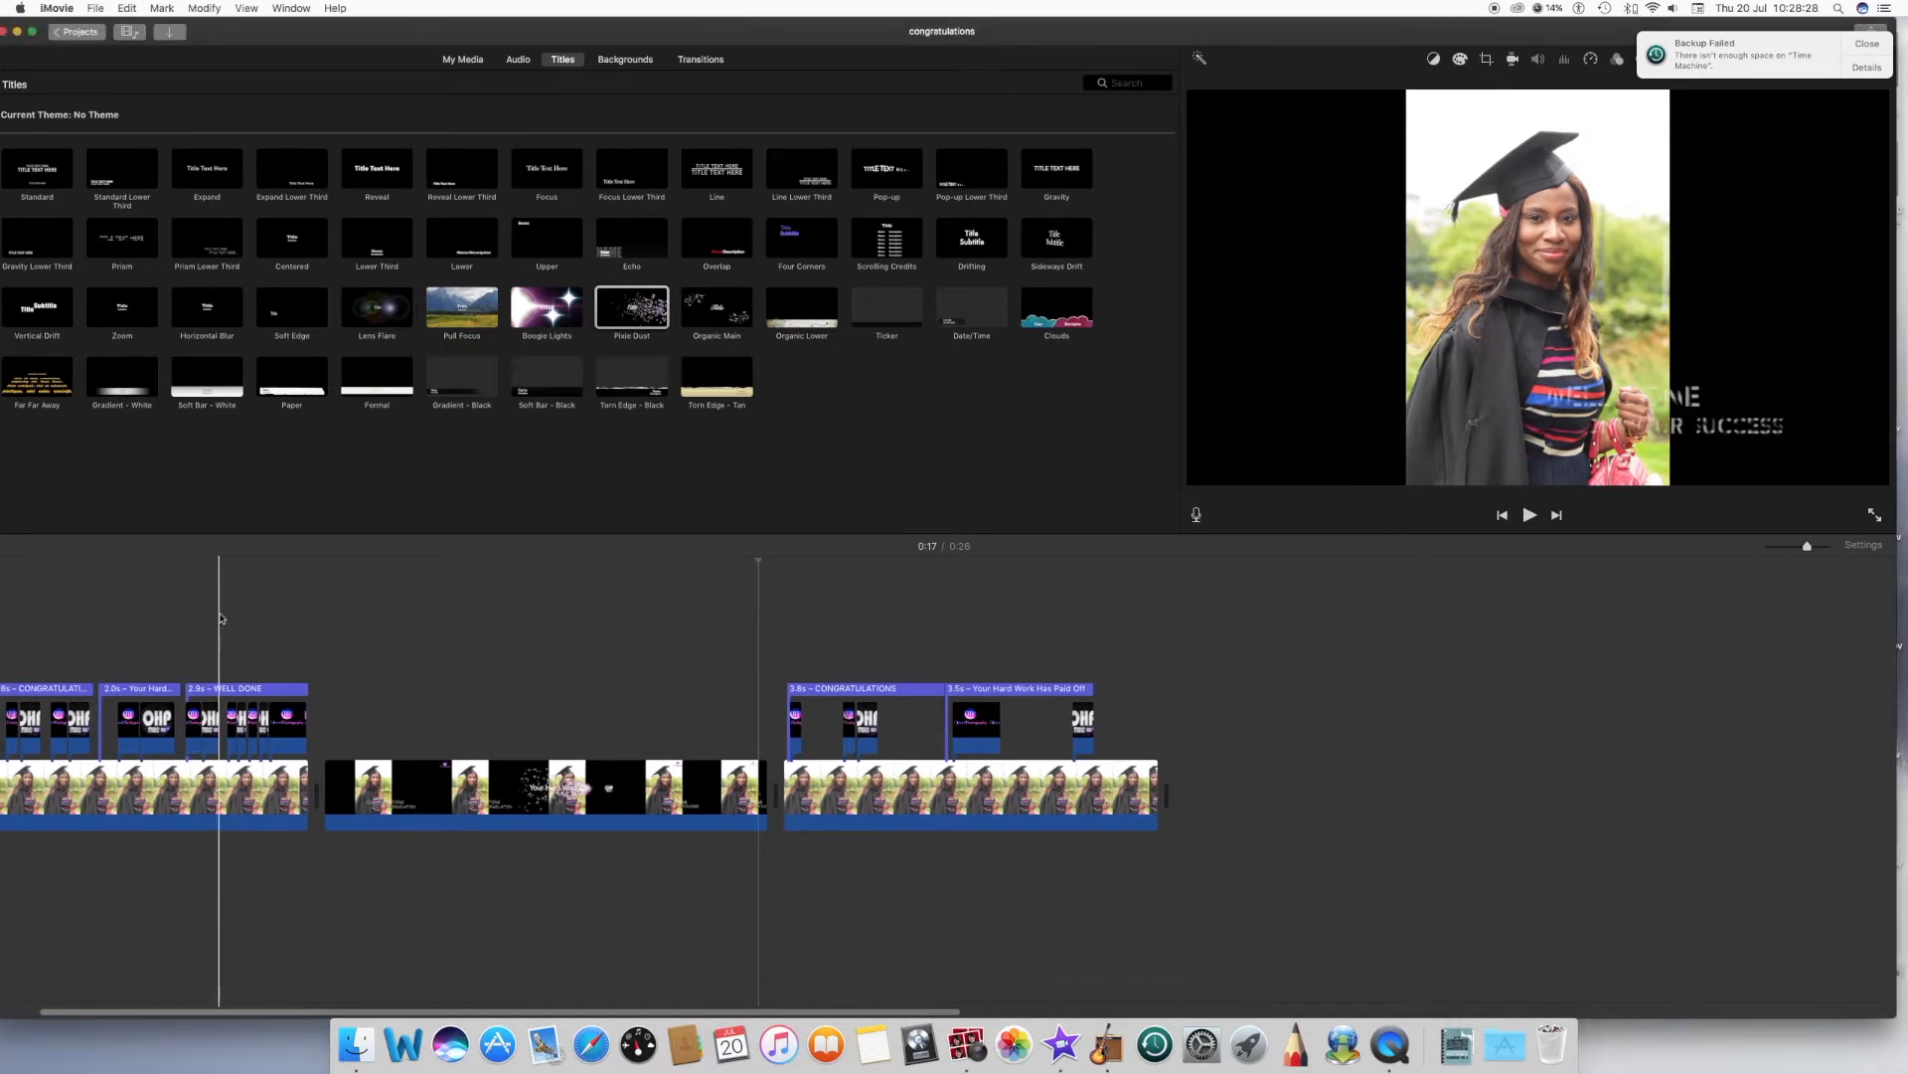
{"action": "left_click", "coordinate": [221, 617]}
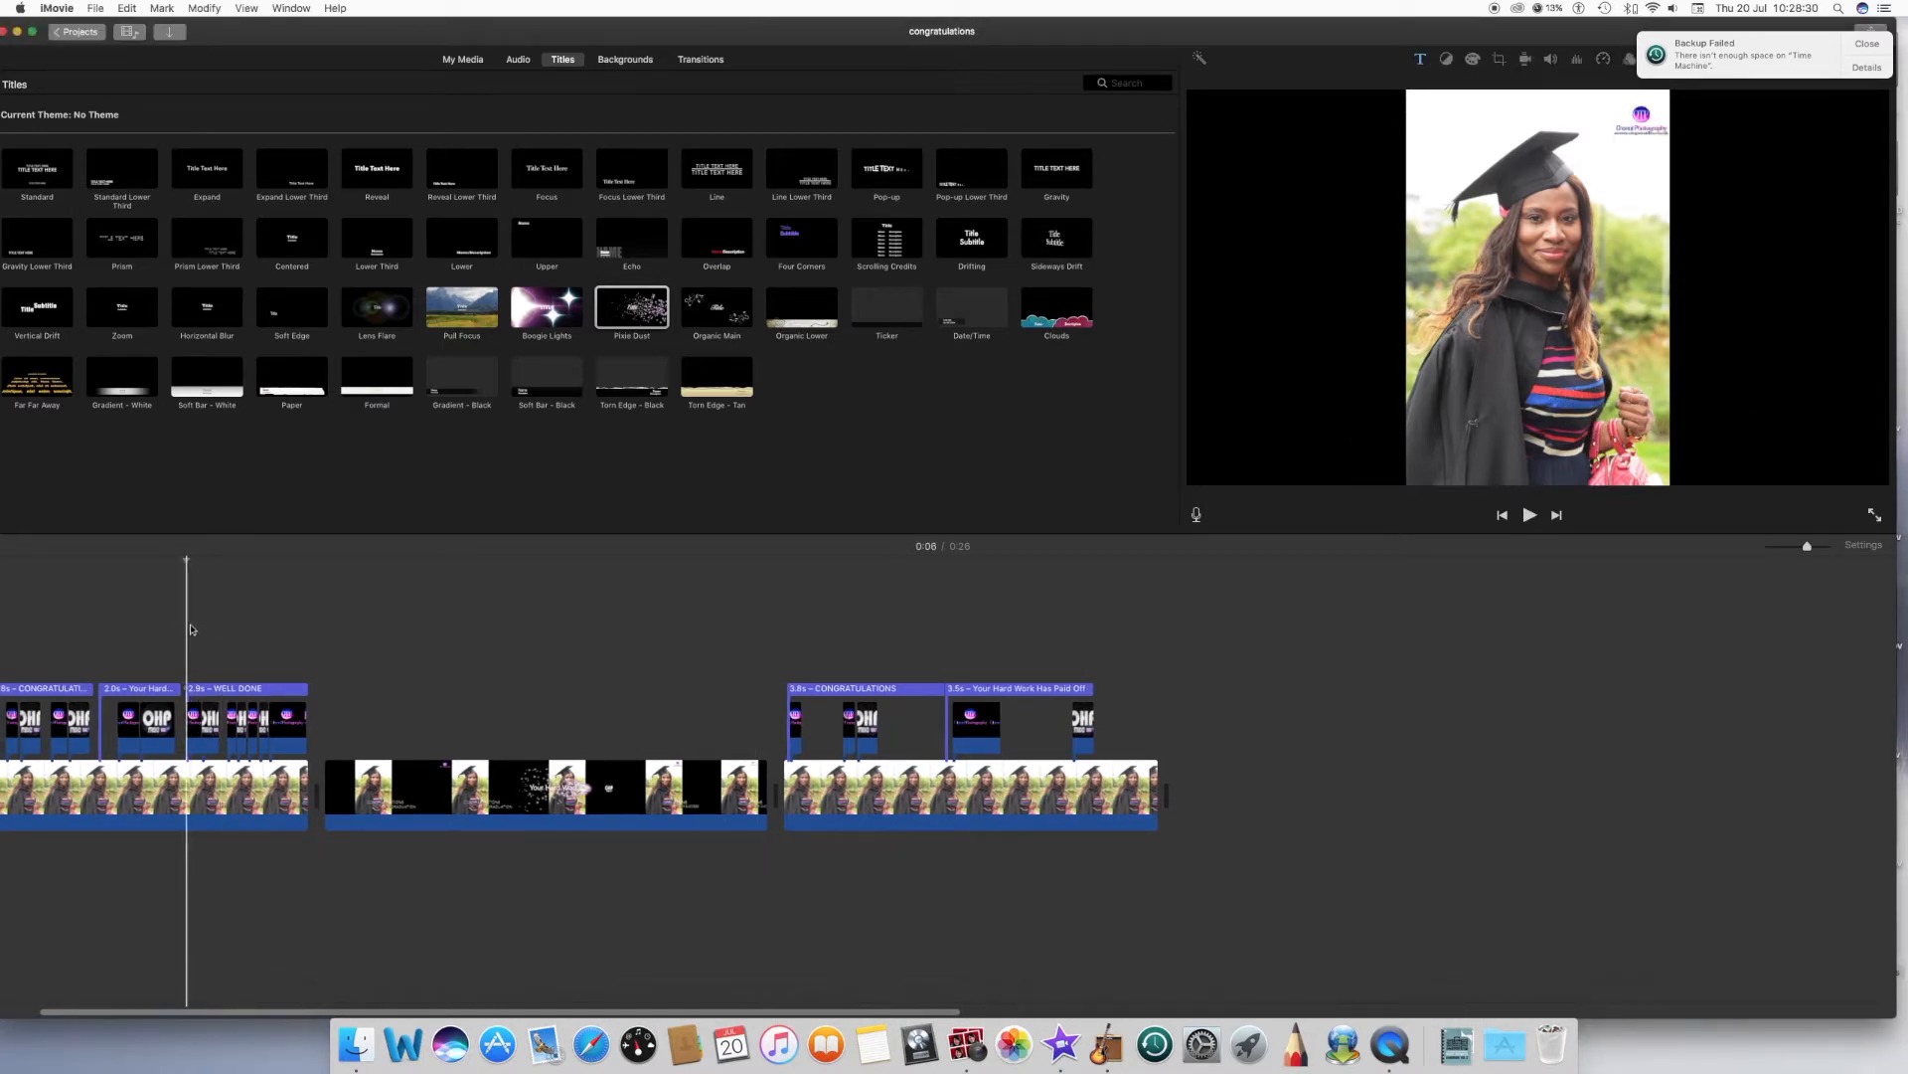
{"action": "key", "text": "space"}
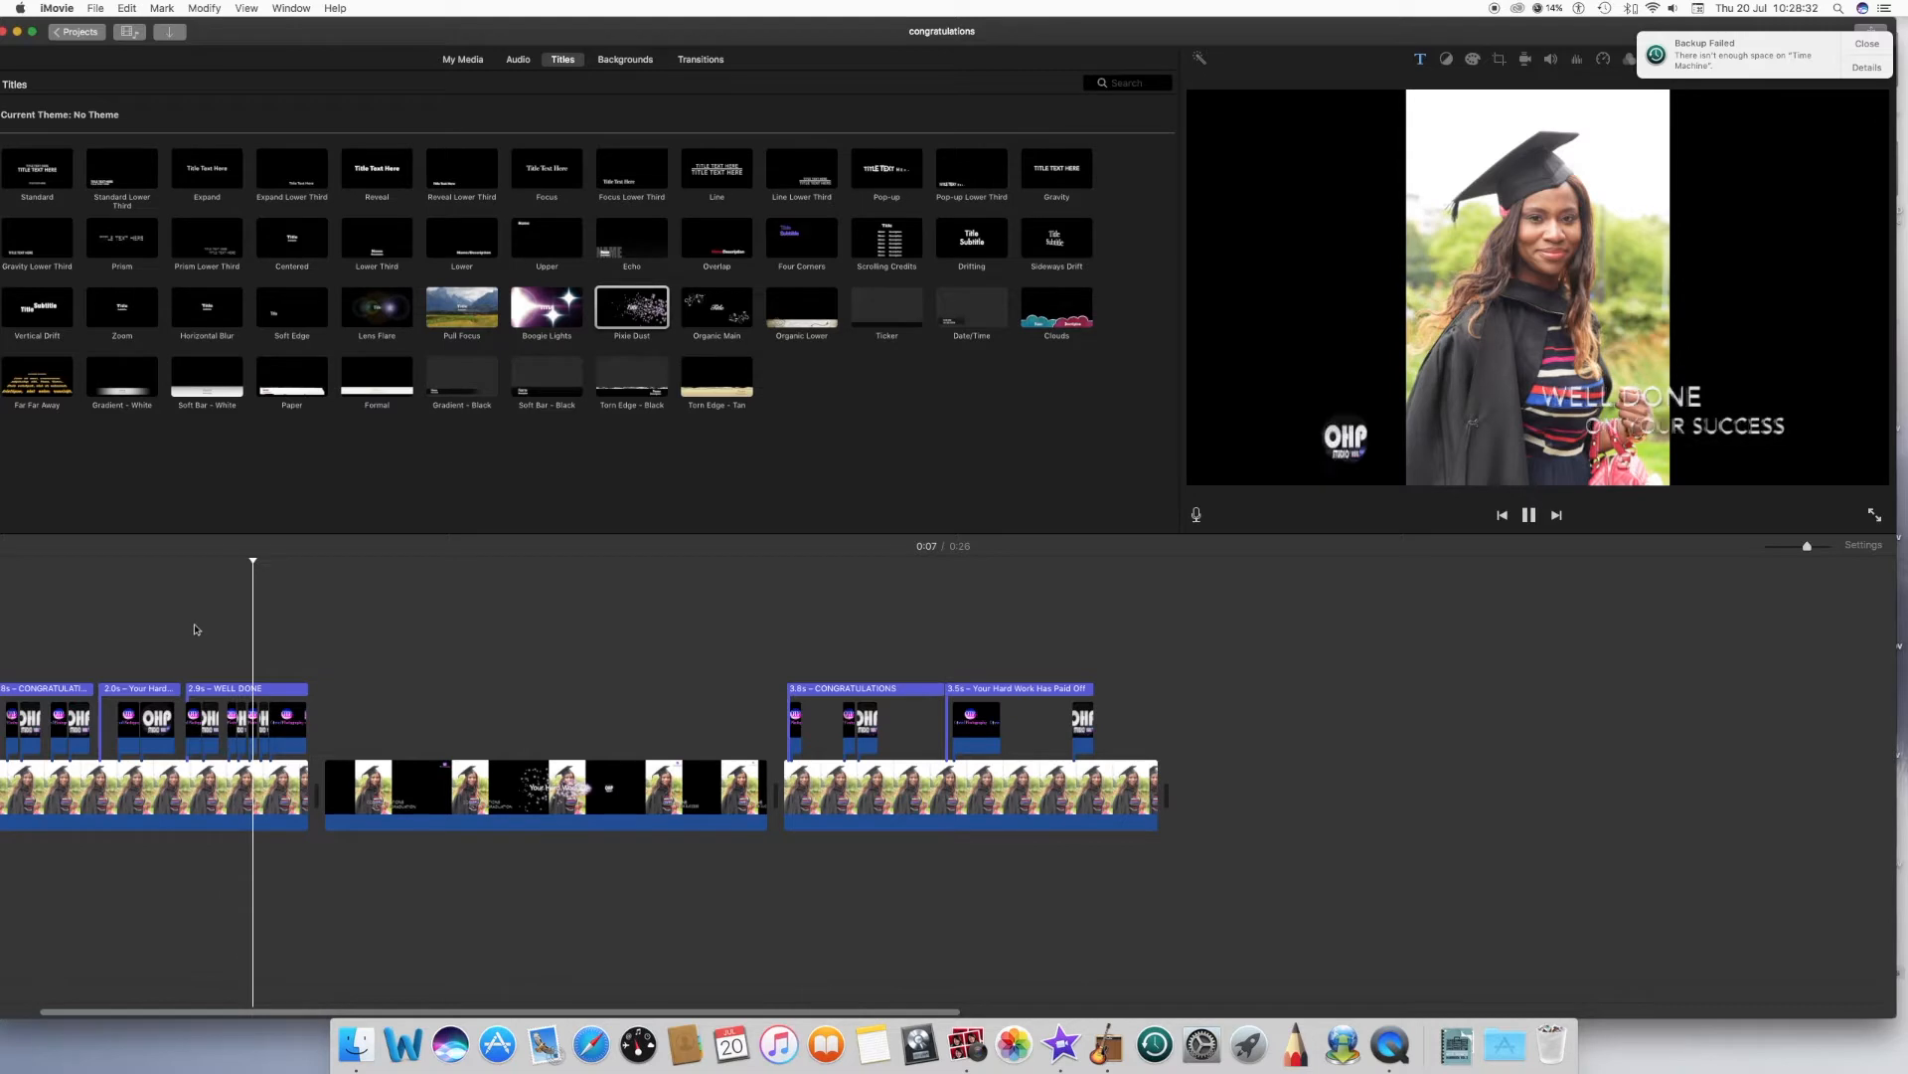
{"action": "key", "text": "space"}
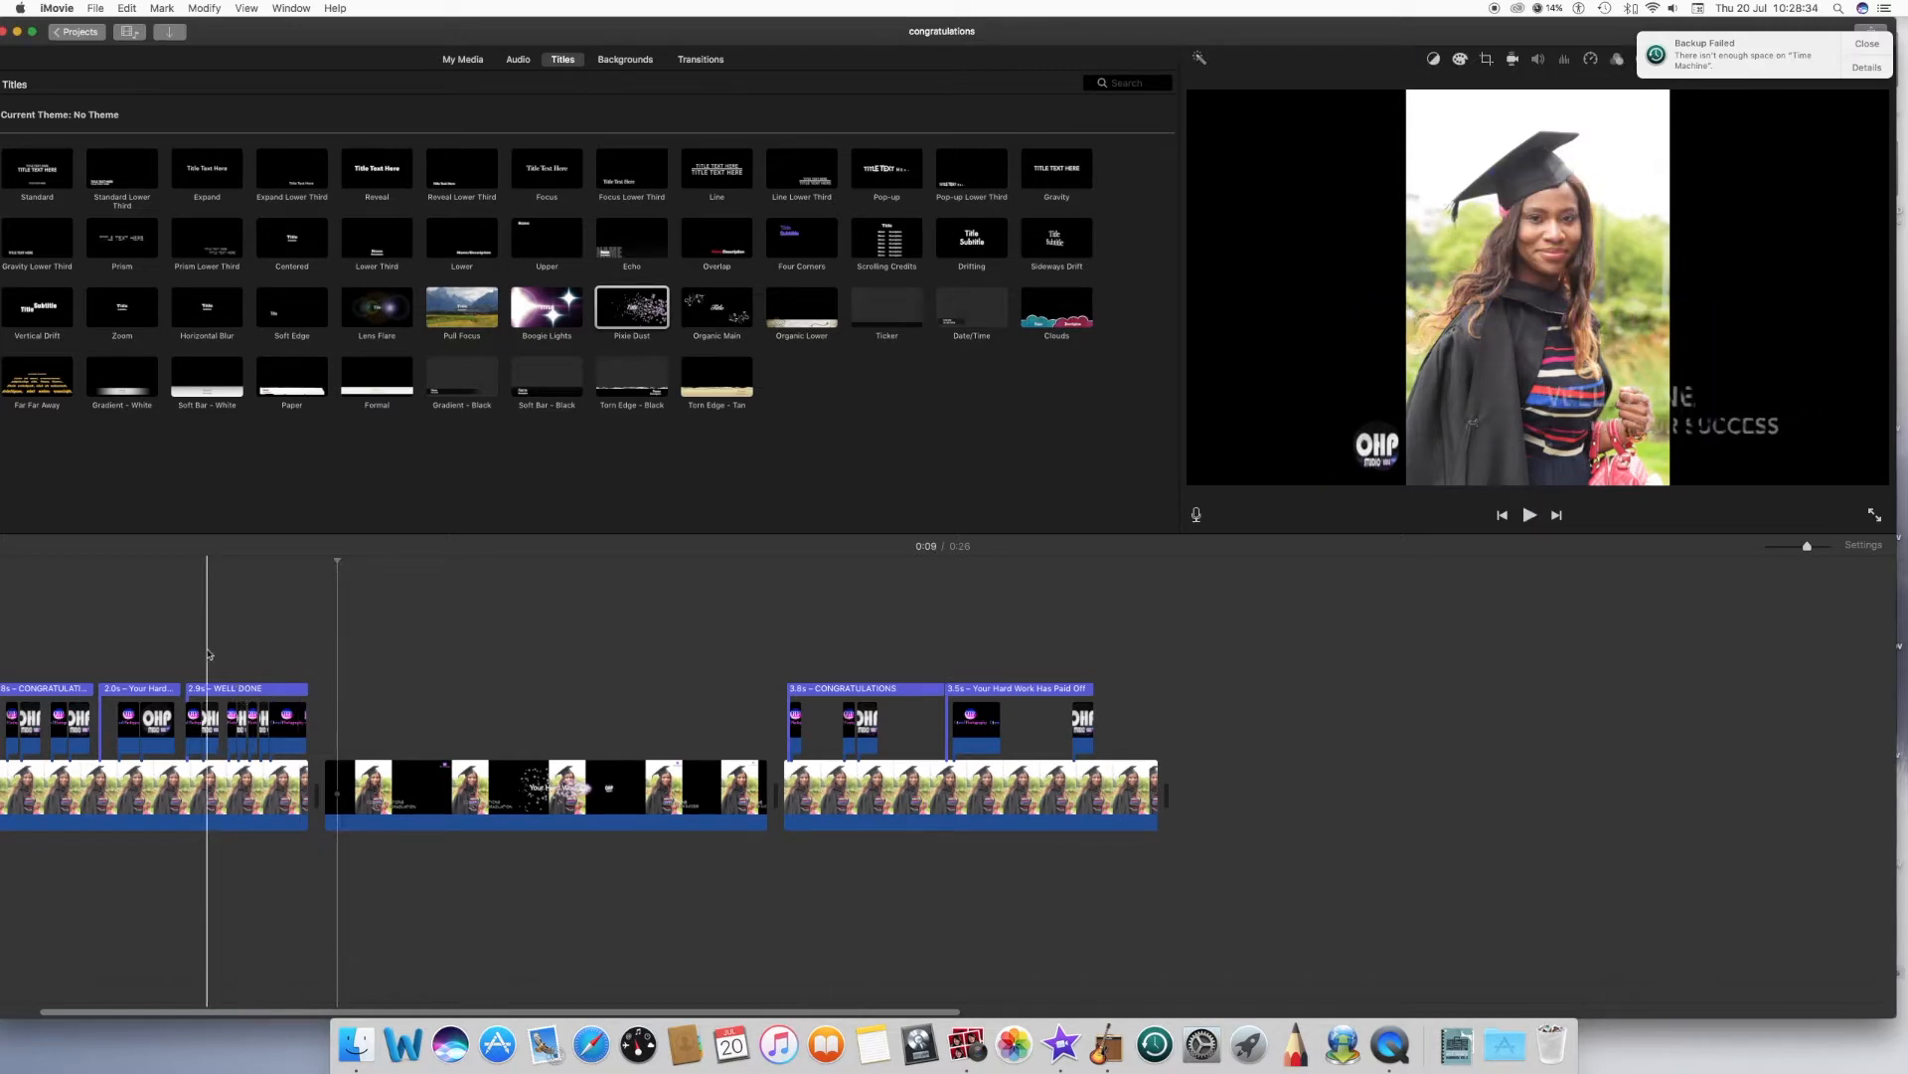
- Add a Prism Lower Third title to the third clip, right after its "Your Hard Work Has Paid Off" title
{"action": "left_click", "coordinate": [249, 688]}
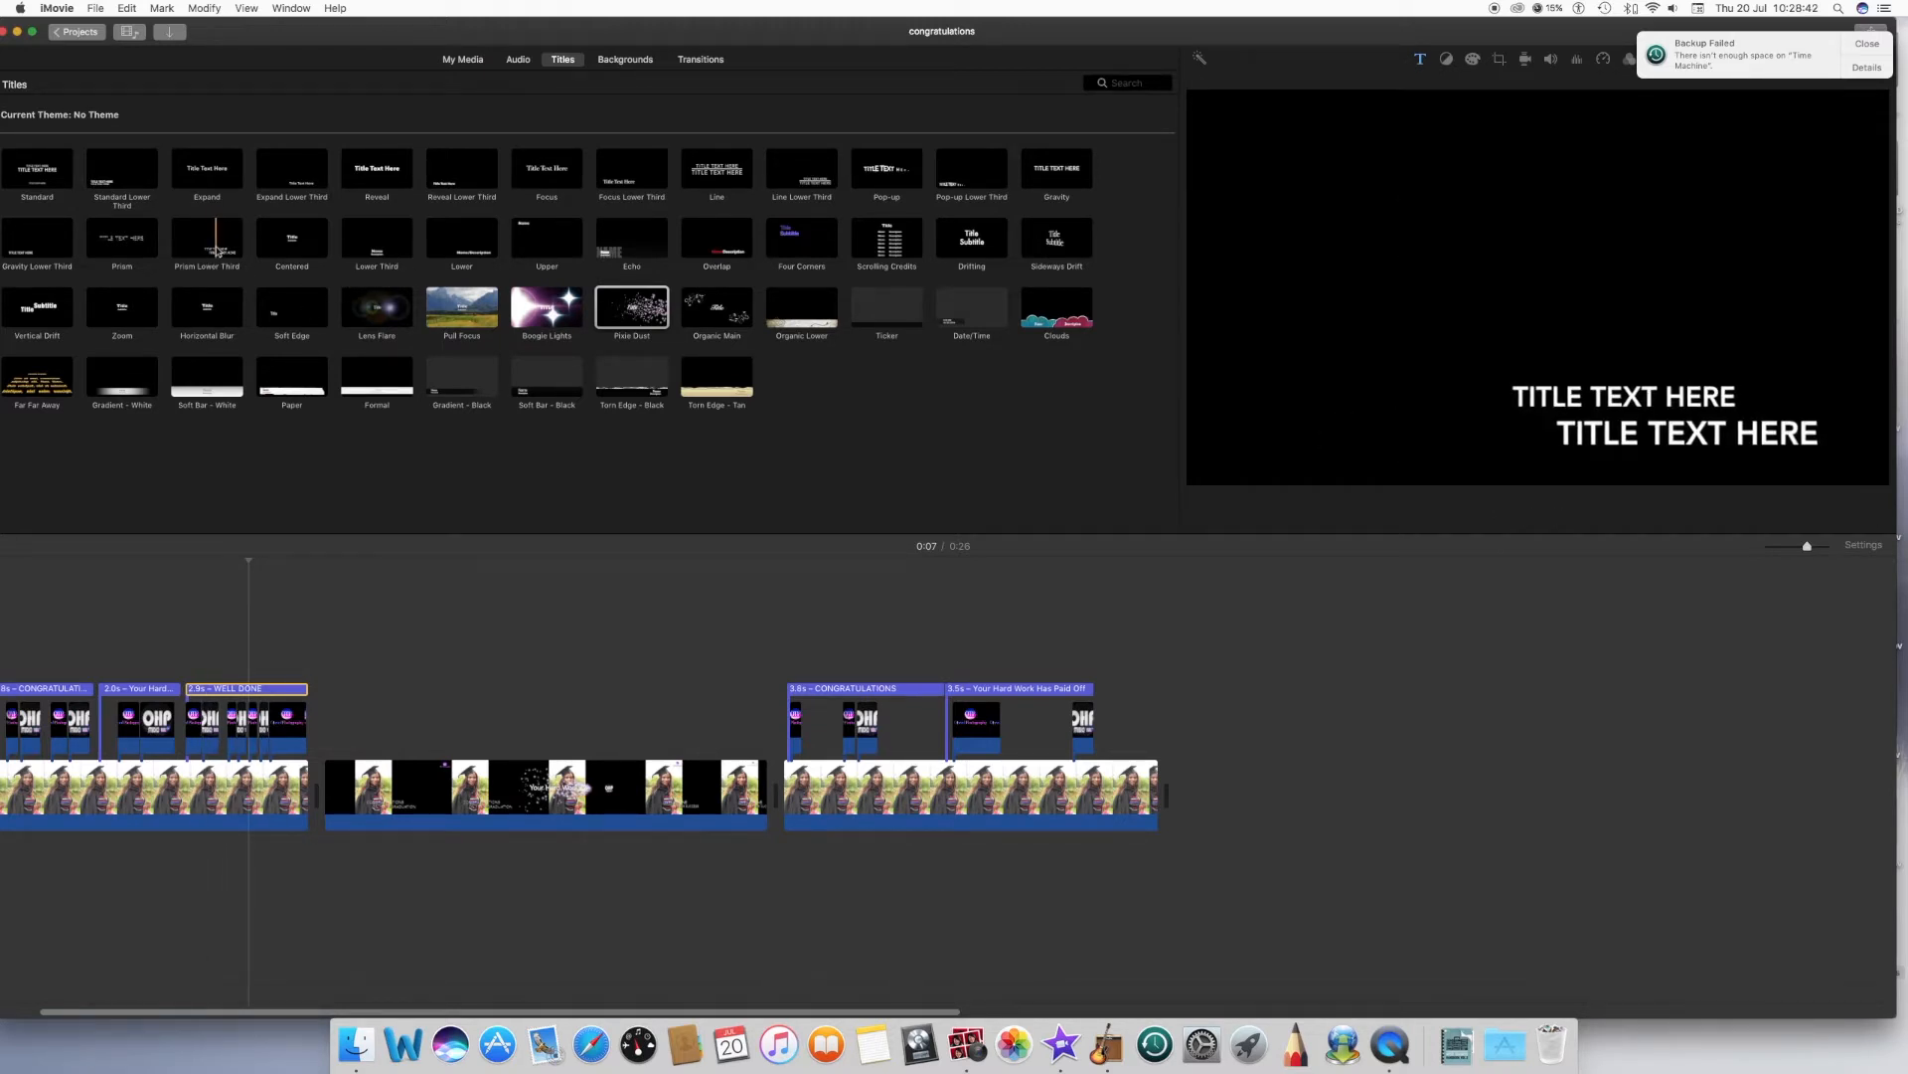
{"action": "left_click_drag", "start_coordinate": [215, 242], "coordinate": [1148, 695]}
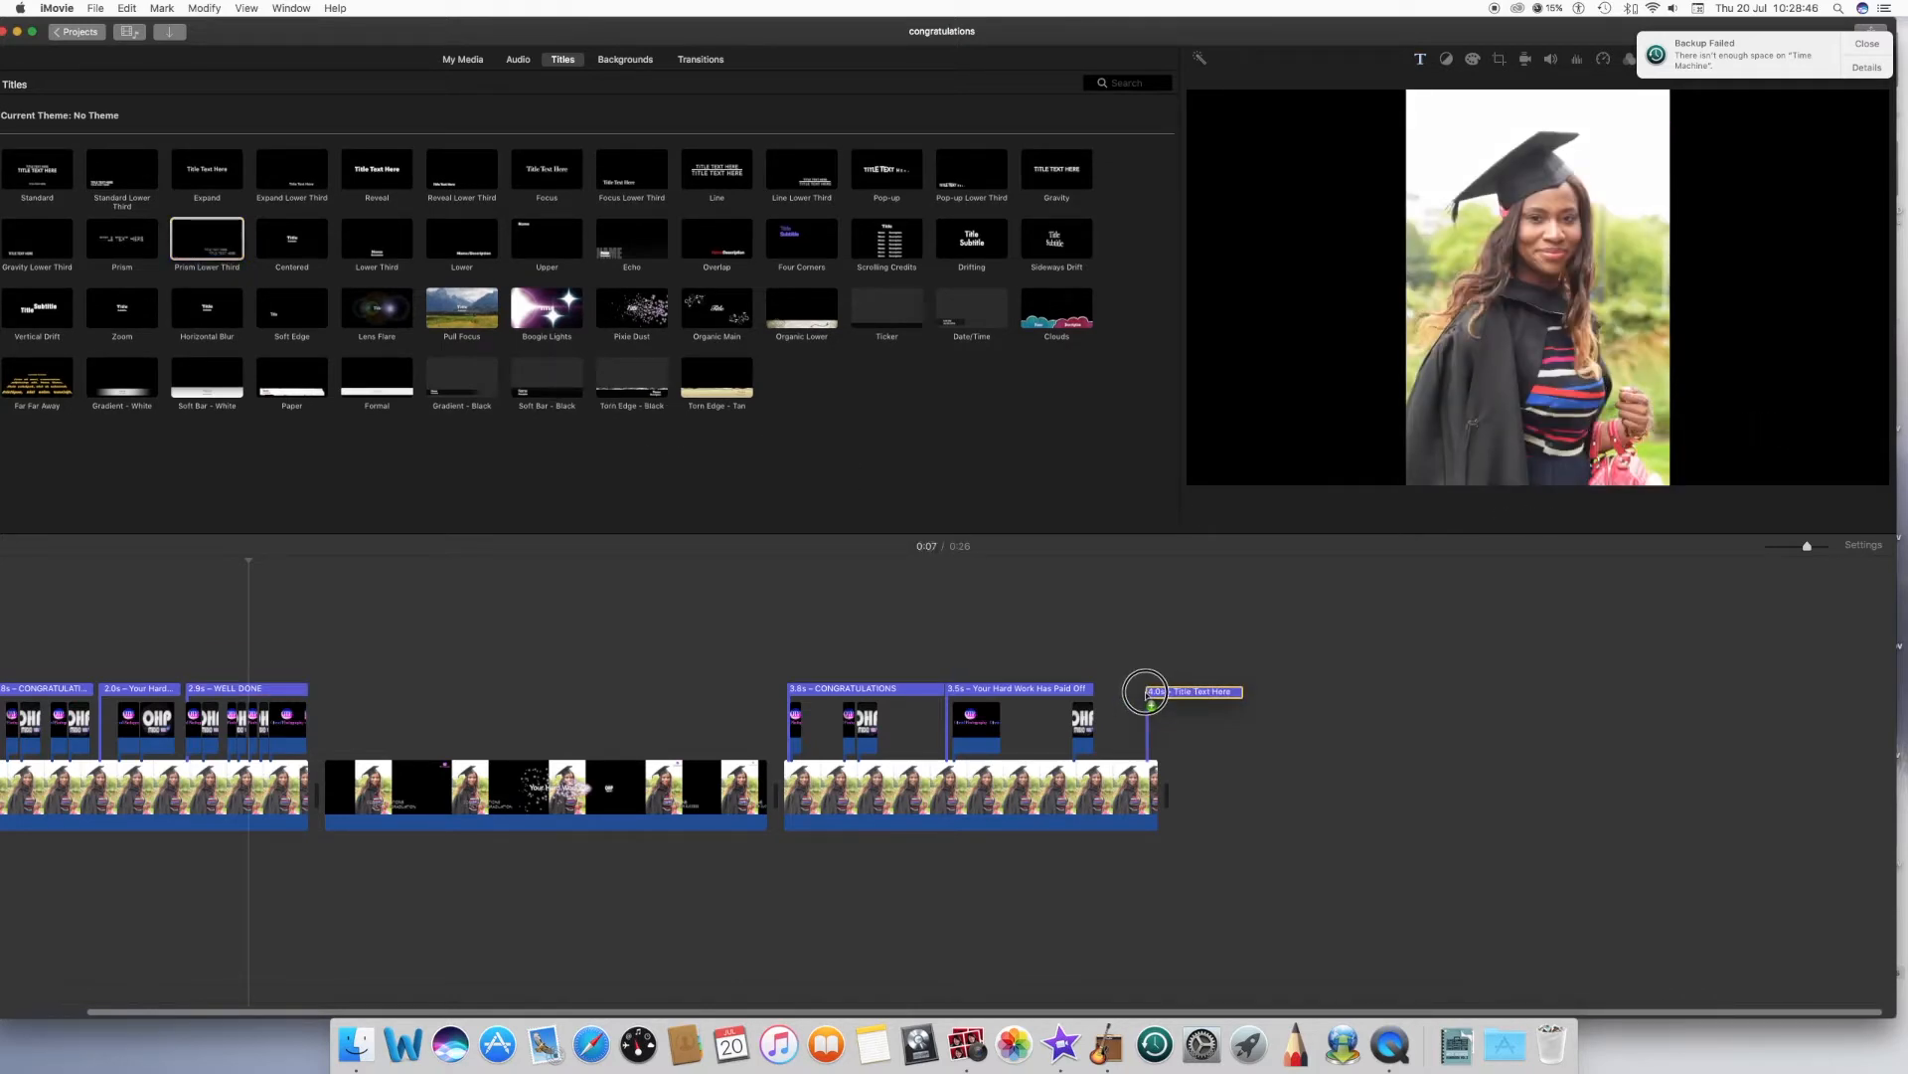
{"action": "left_click_drag", "start_coordinate": [1103, 690], "coordinate": [1103, 690]}
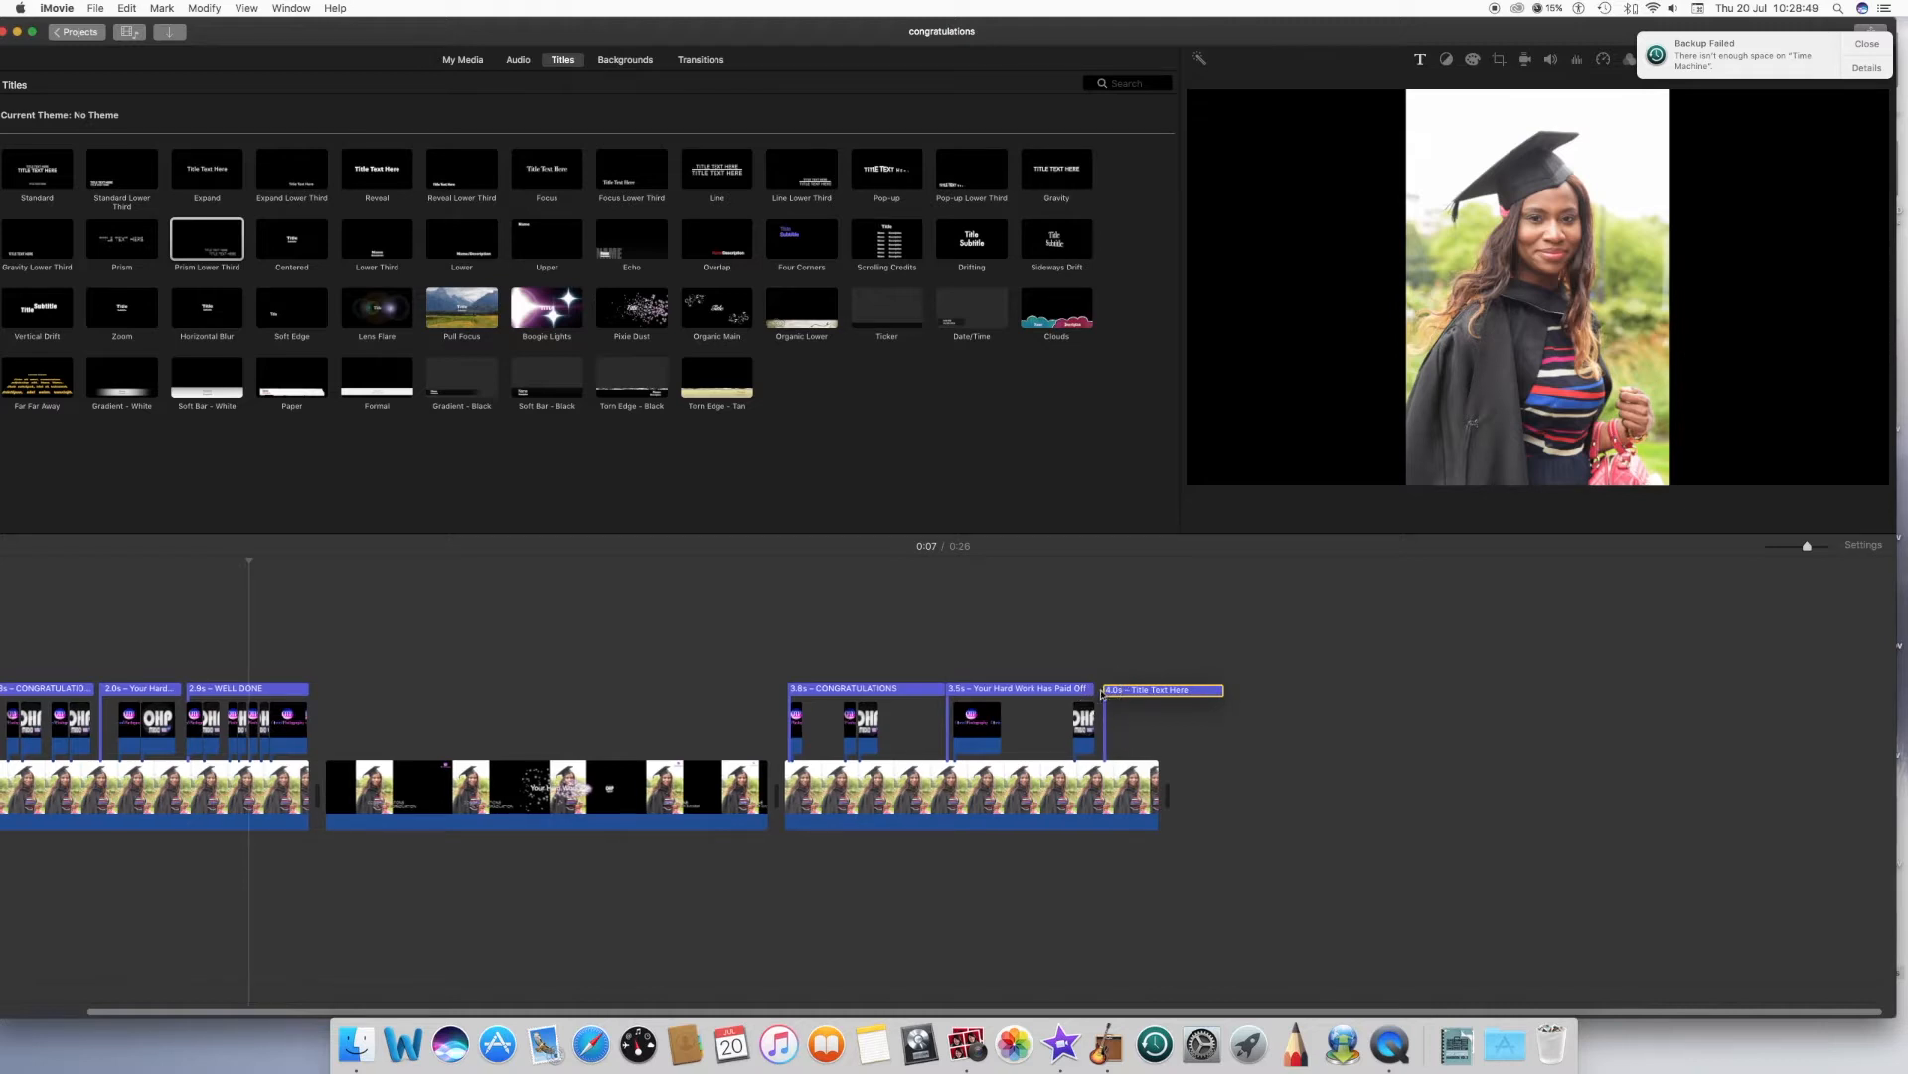
- Replay the first clip from its second title through the WELL DONE title to check the wording and logo timing
{"action": "left_click", "coordinate": [108, 634]}
{"action": "key", "text": "space"}
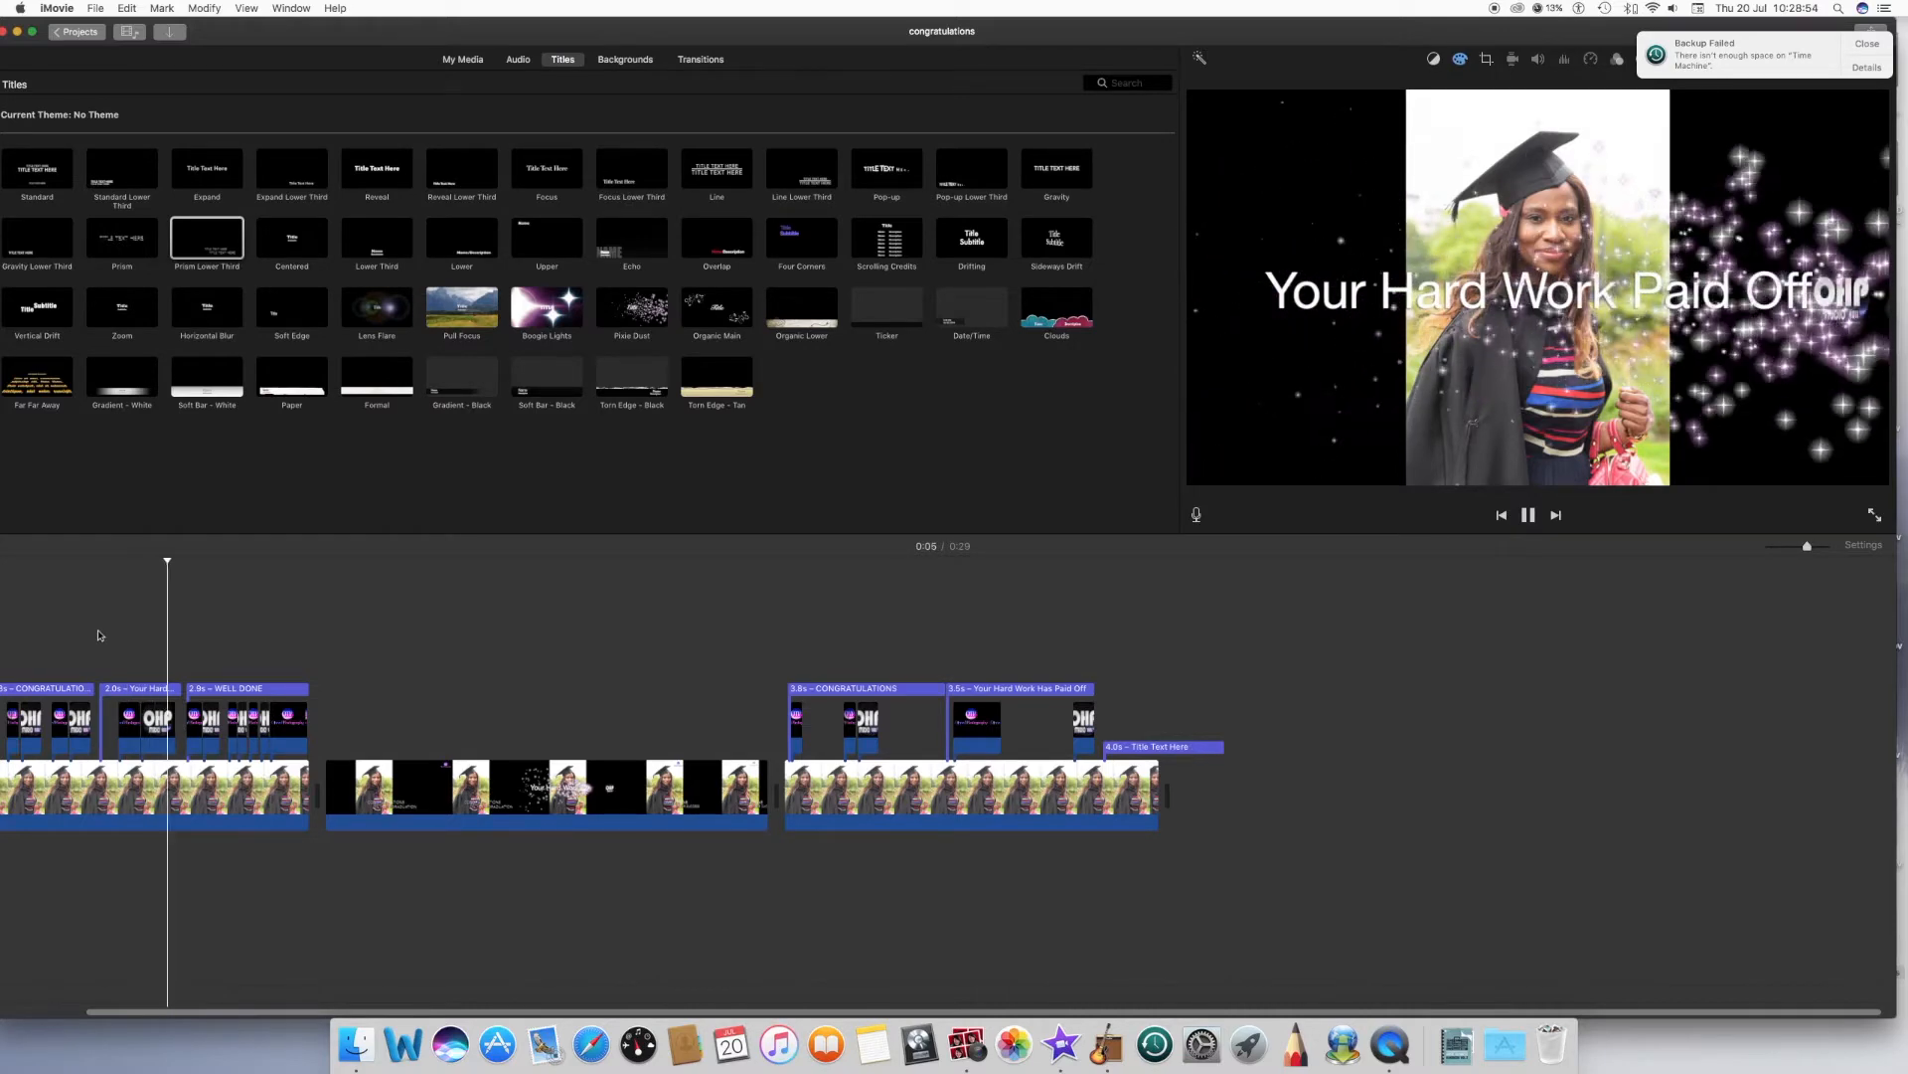
{"action": "left_click", "coordinate": [100, 635]}
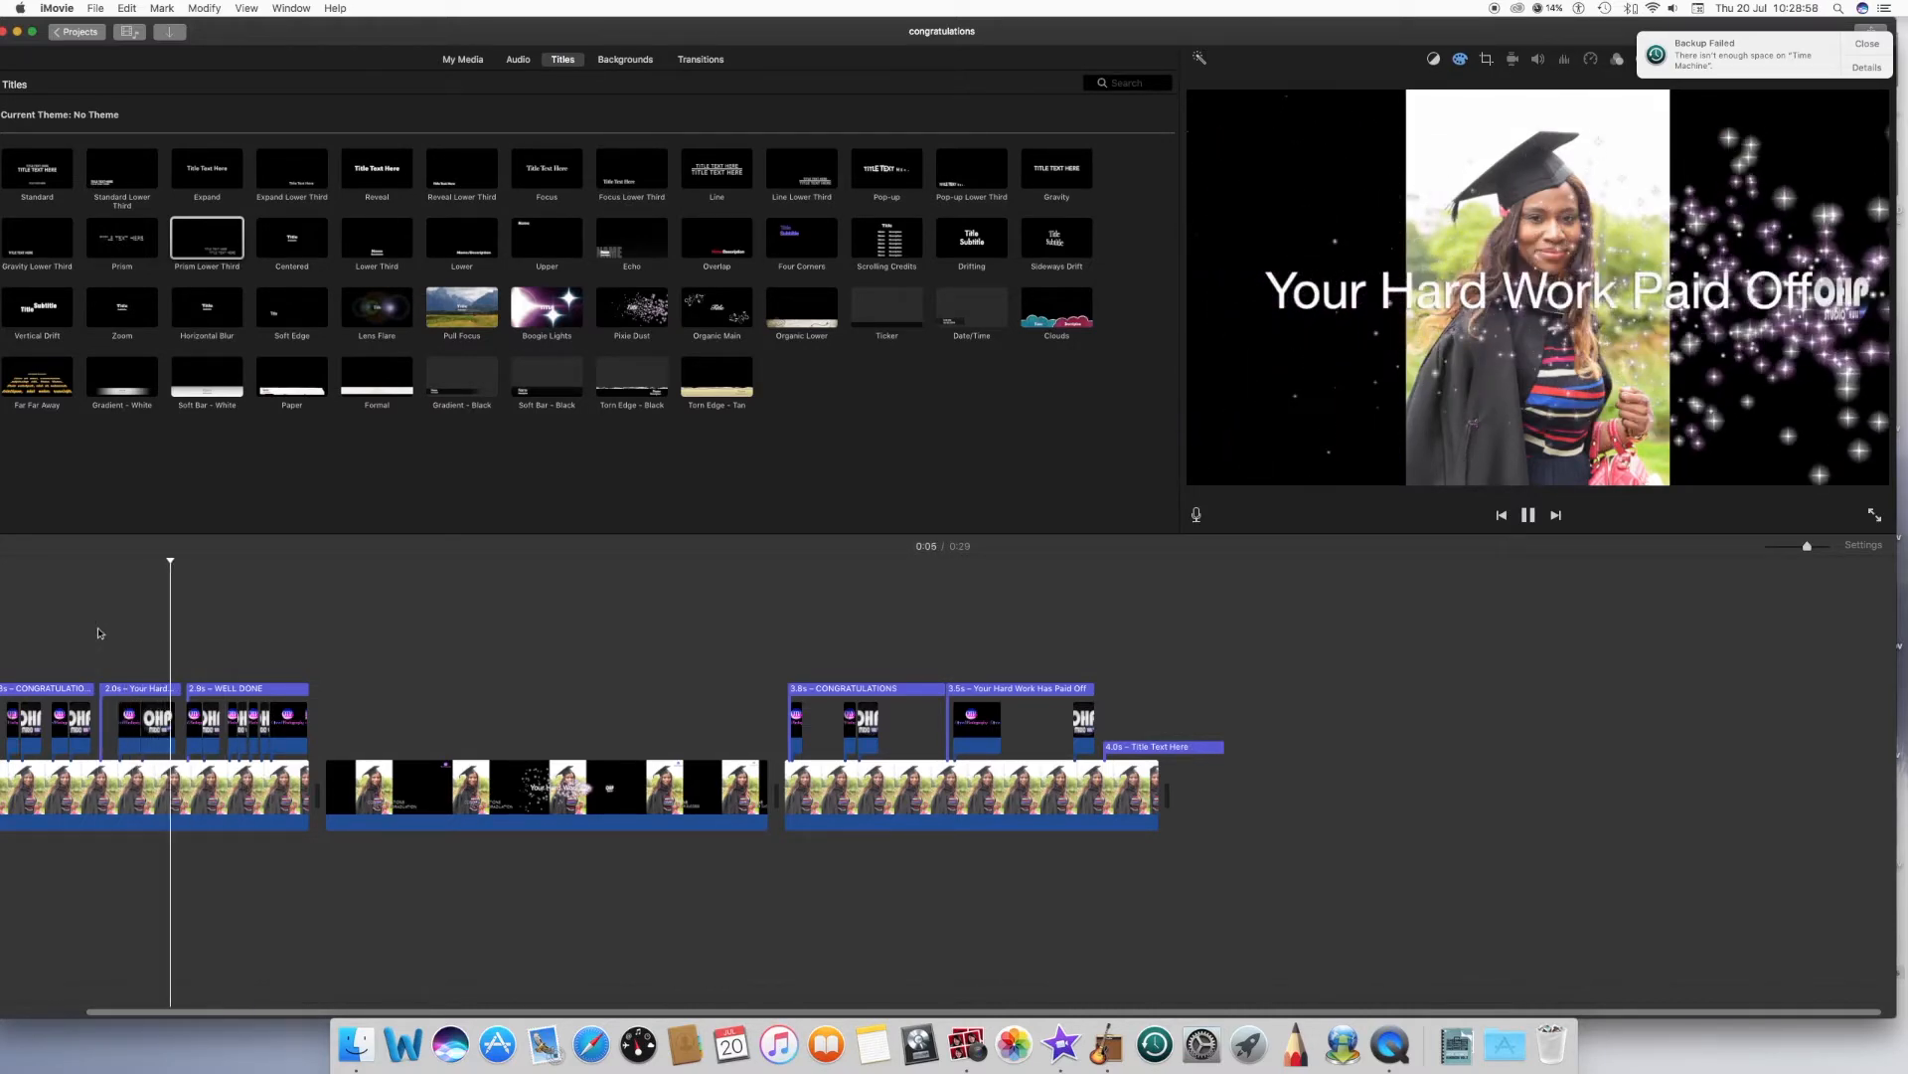
{"action": "left_click", "coordinate": [99, 634]}
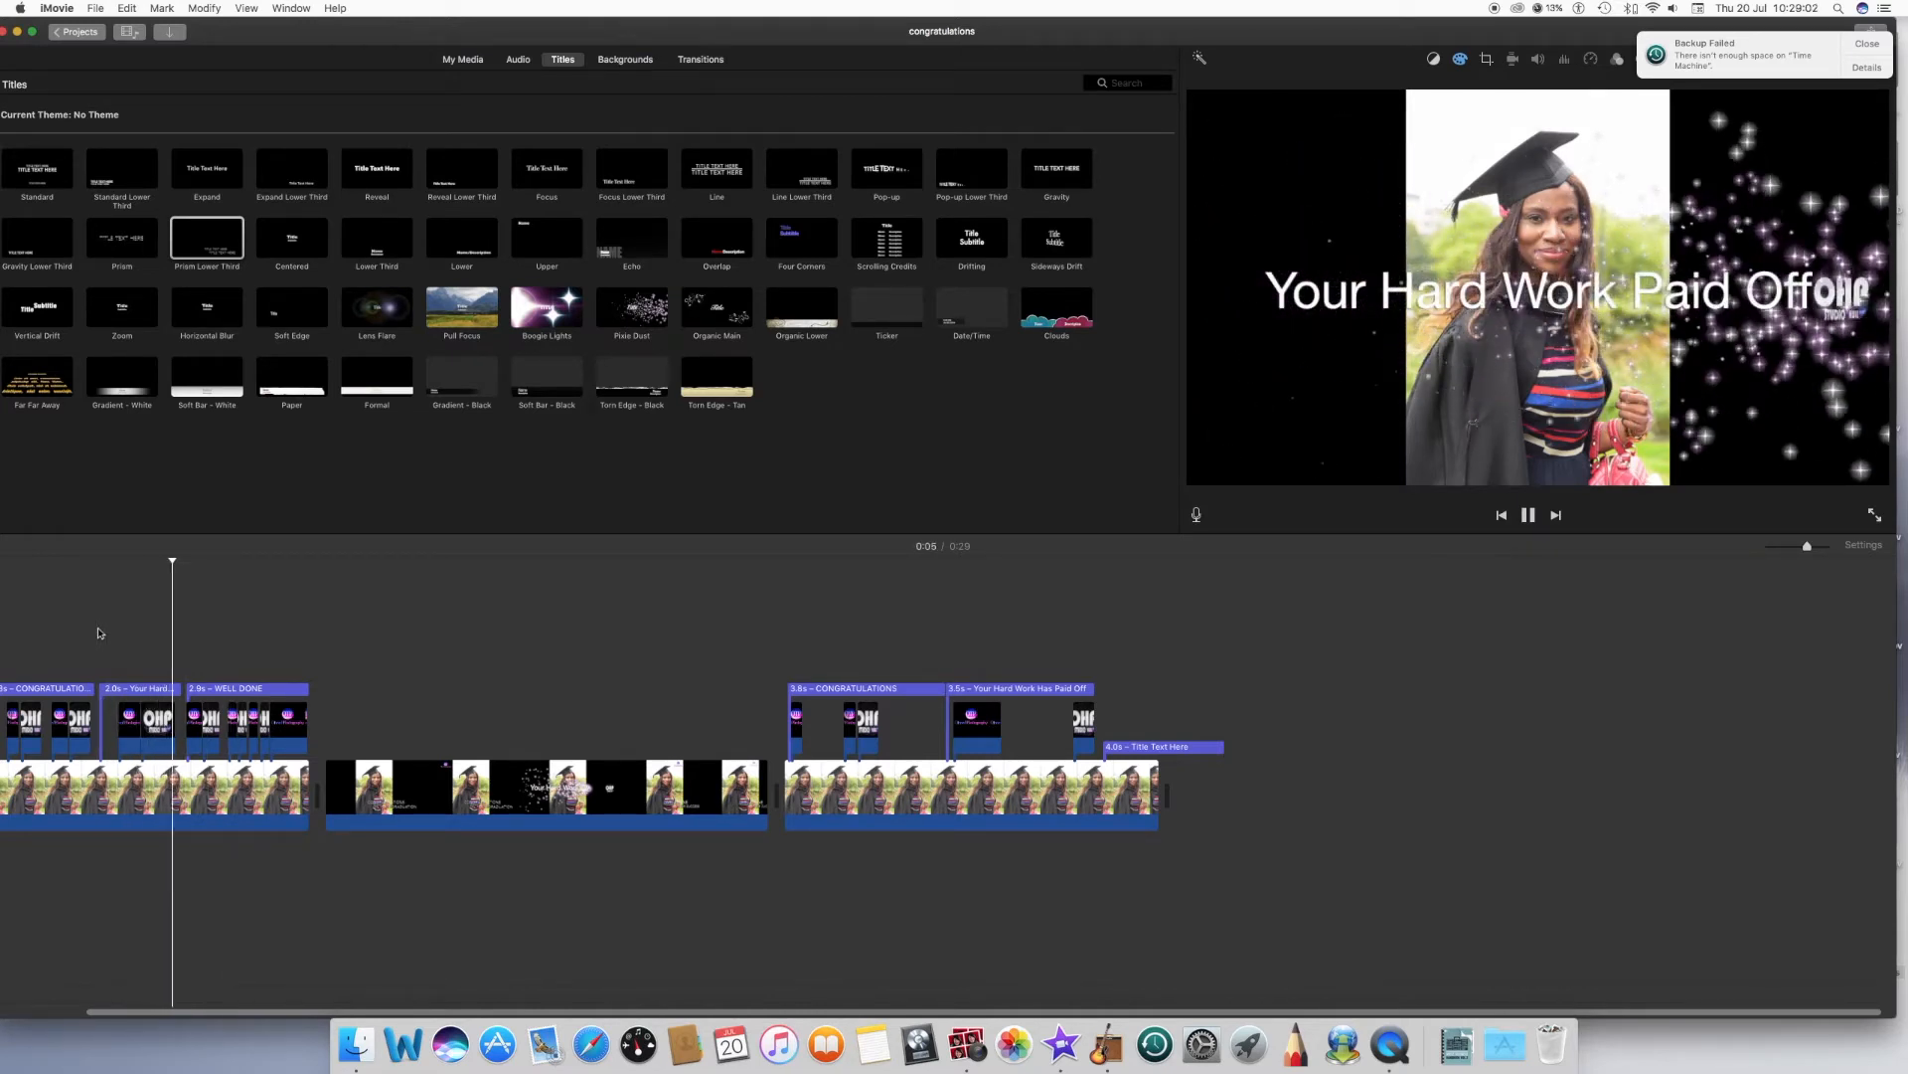
{"action": "left_click", "coordinate": [93, 637]}
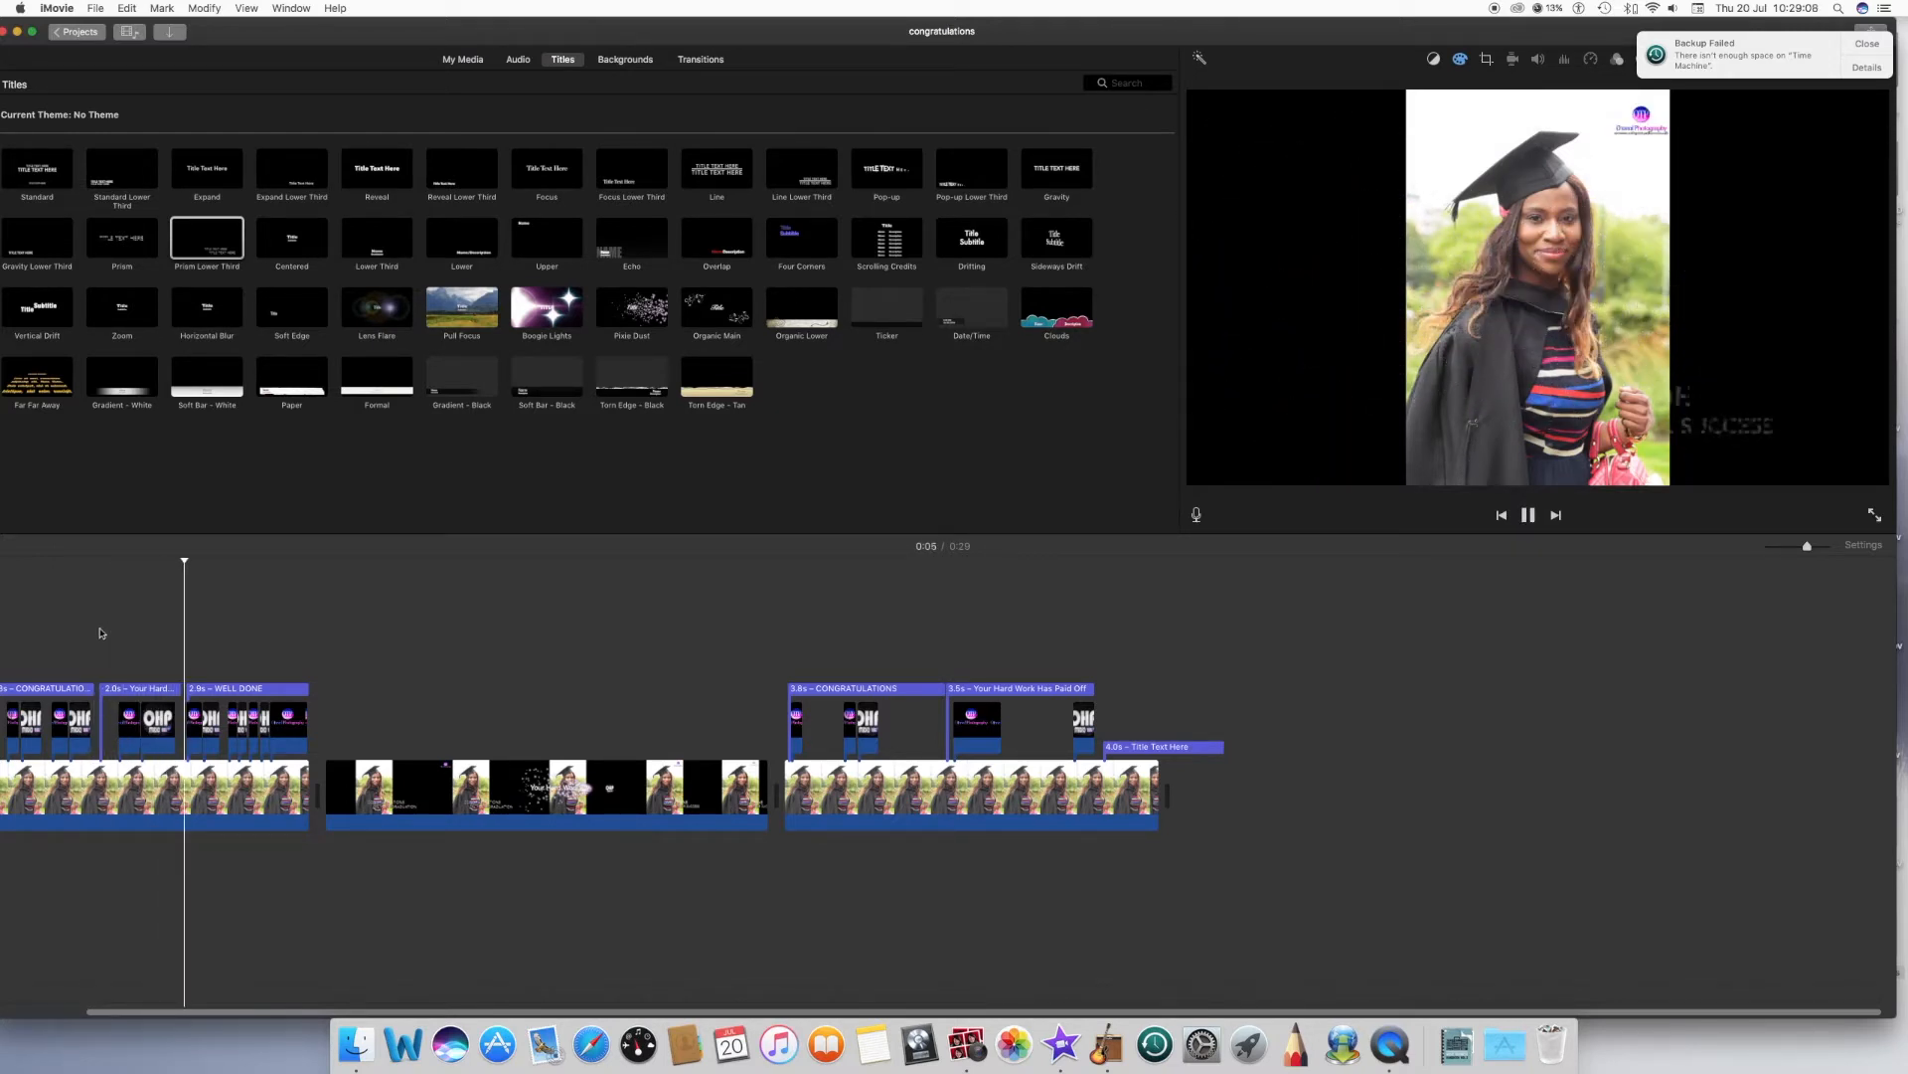
{"action": "left_click", "coordinate": [99, 633]}
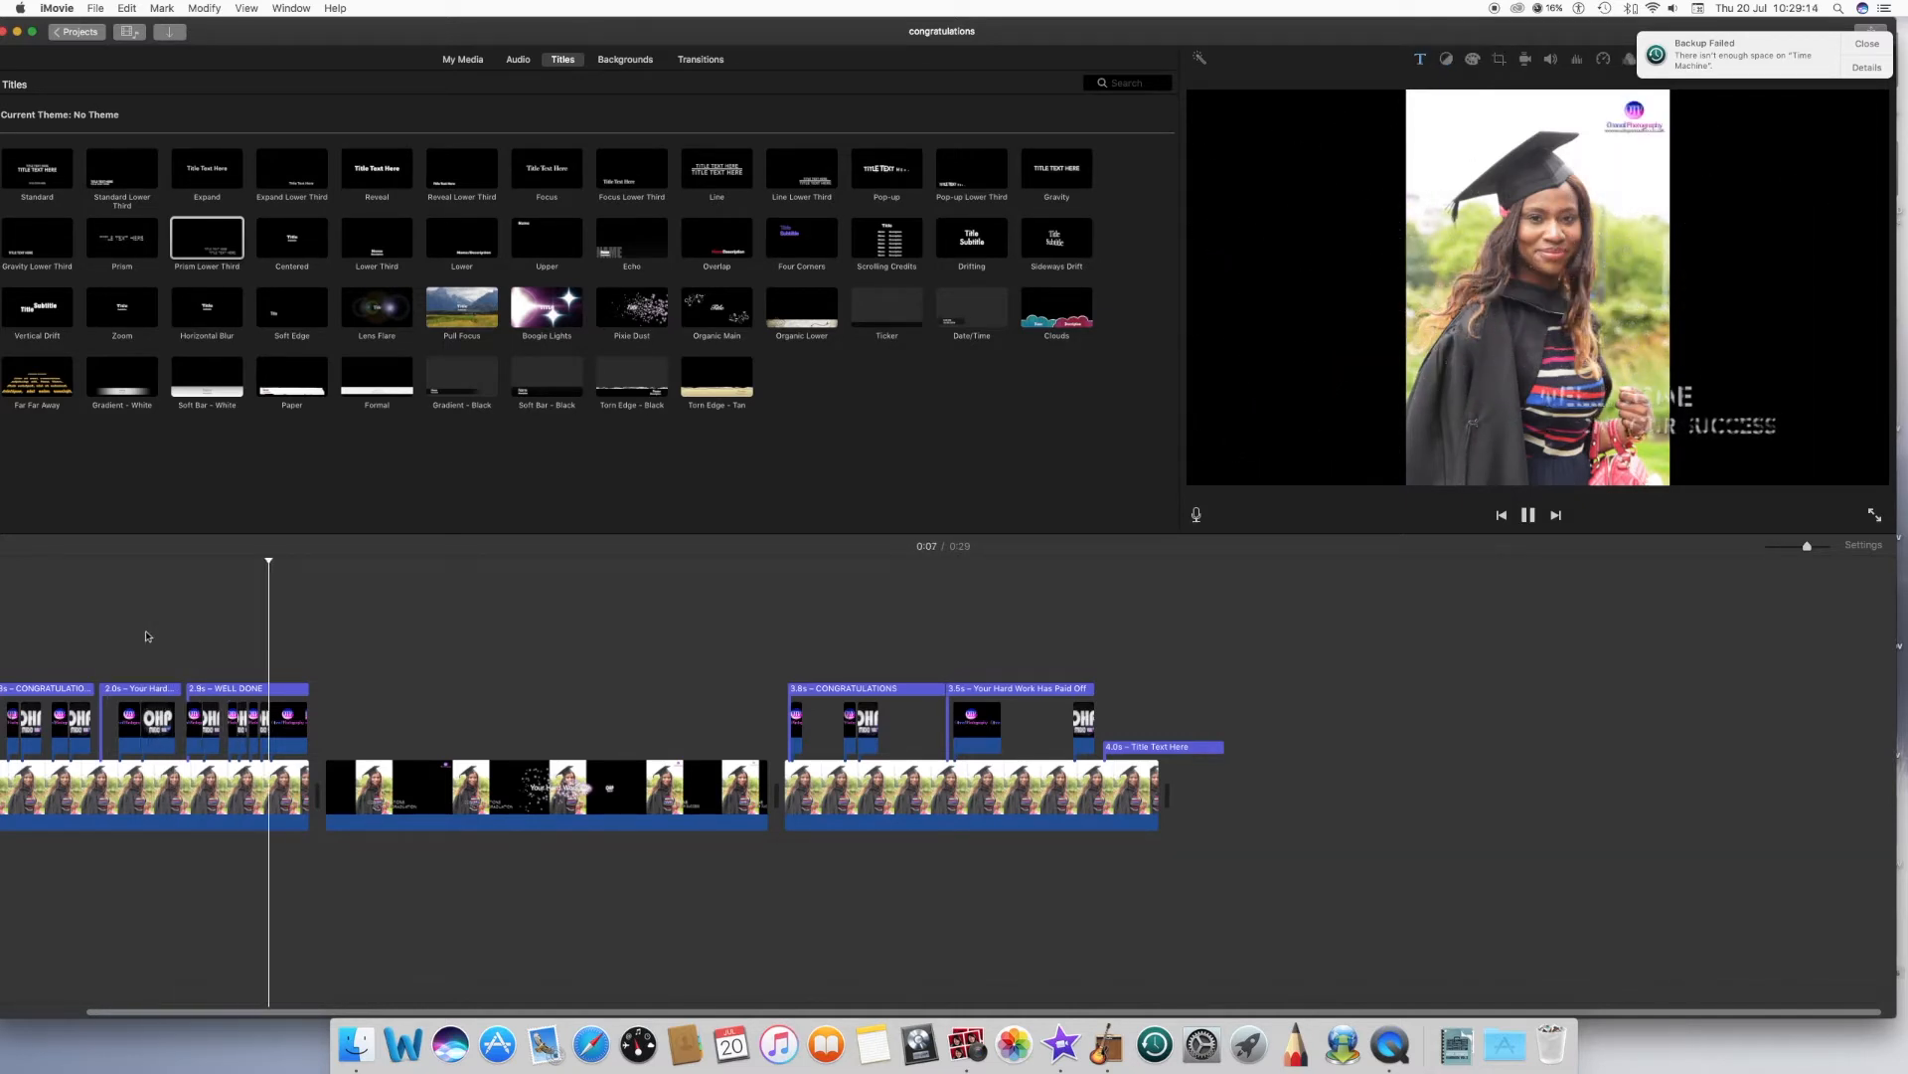
{"action": "key", "text": "space"}
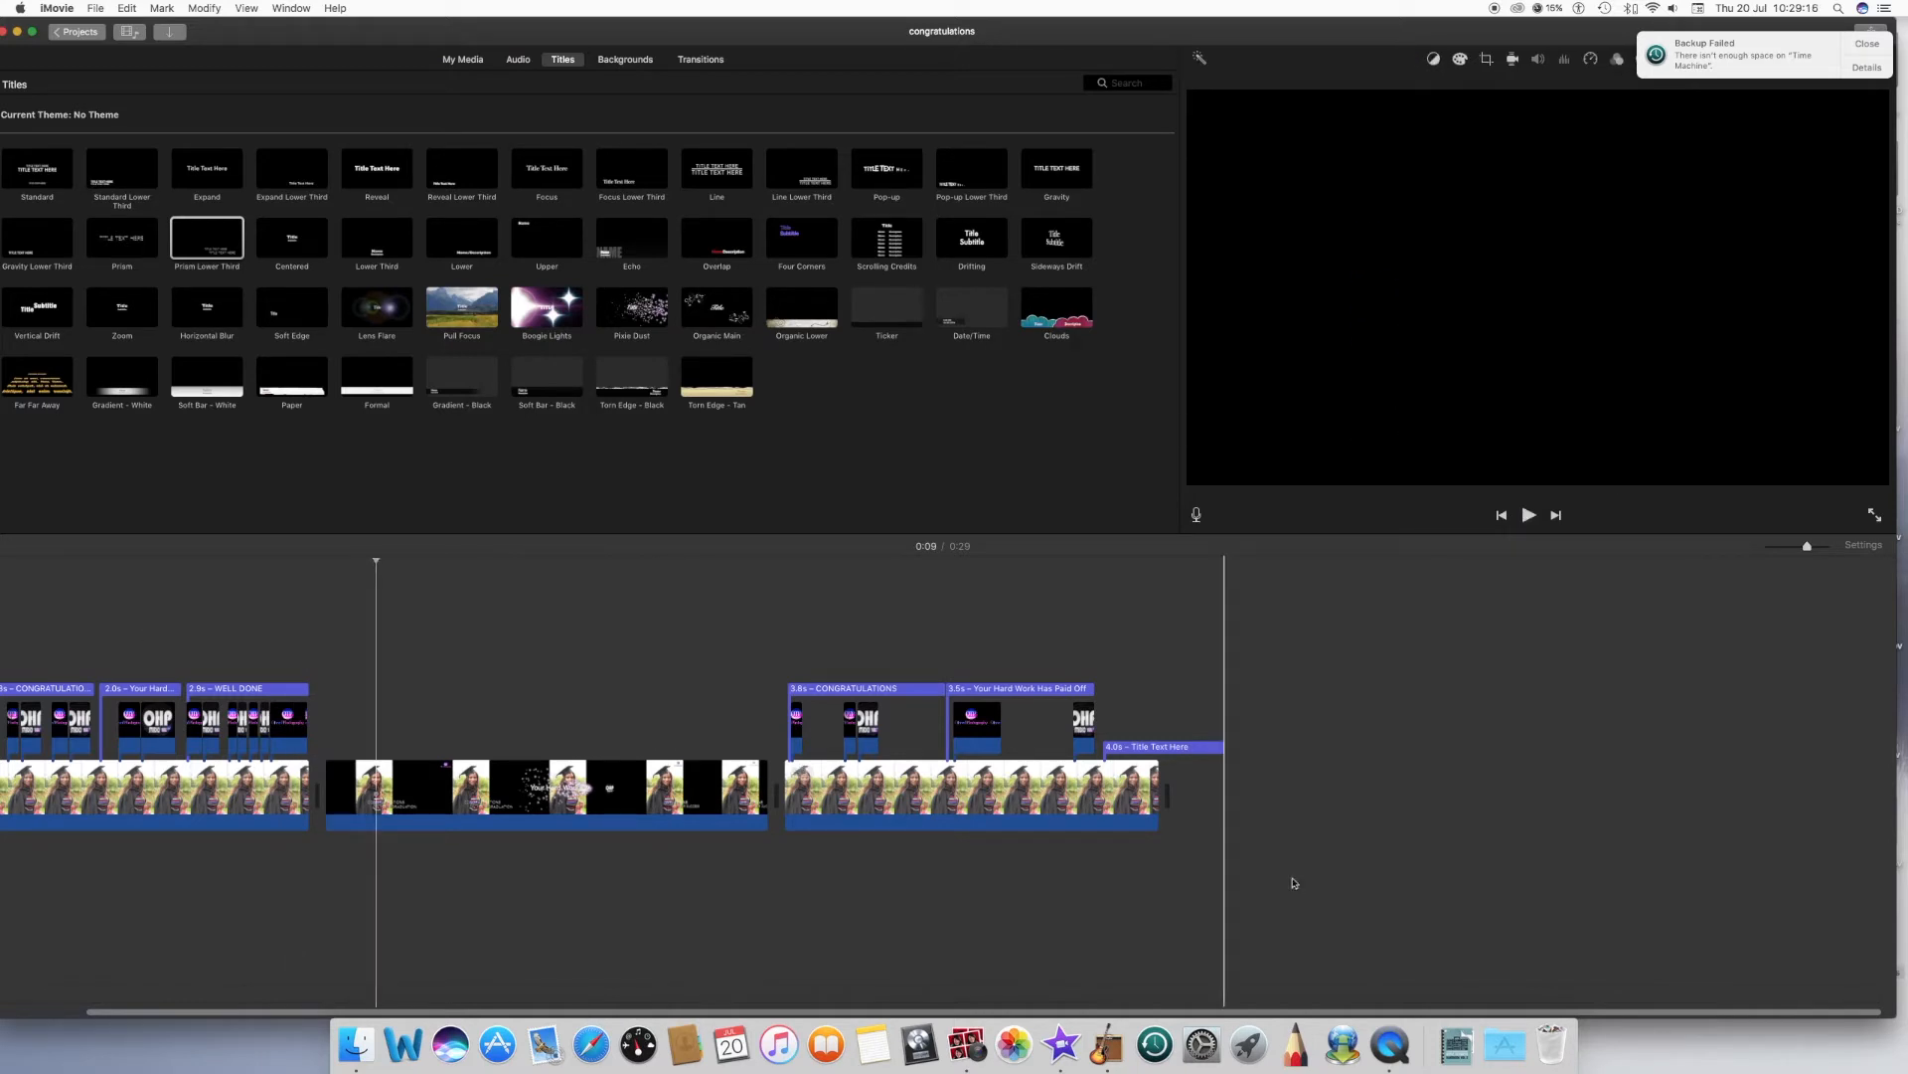
- Set the third clip's Prism Lower Third title text to "WELL DONE" on the first line and "ON YOUR SUCCESS" on the second
{"action": "double_click", "coordinate": [1145, 752]}
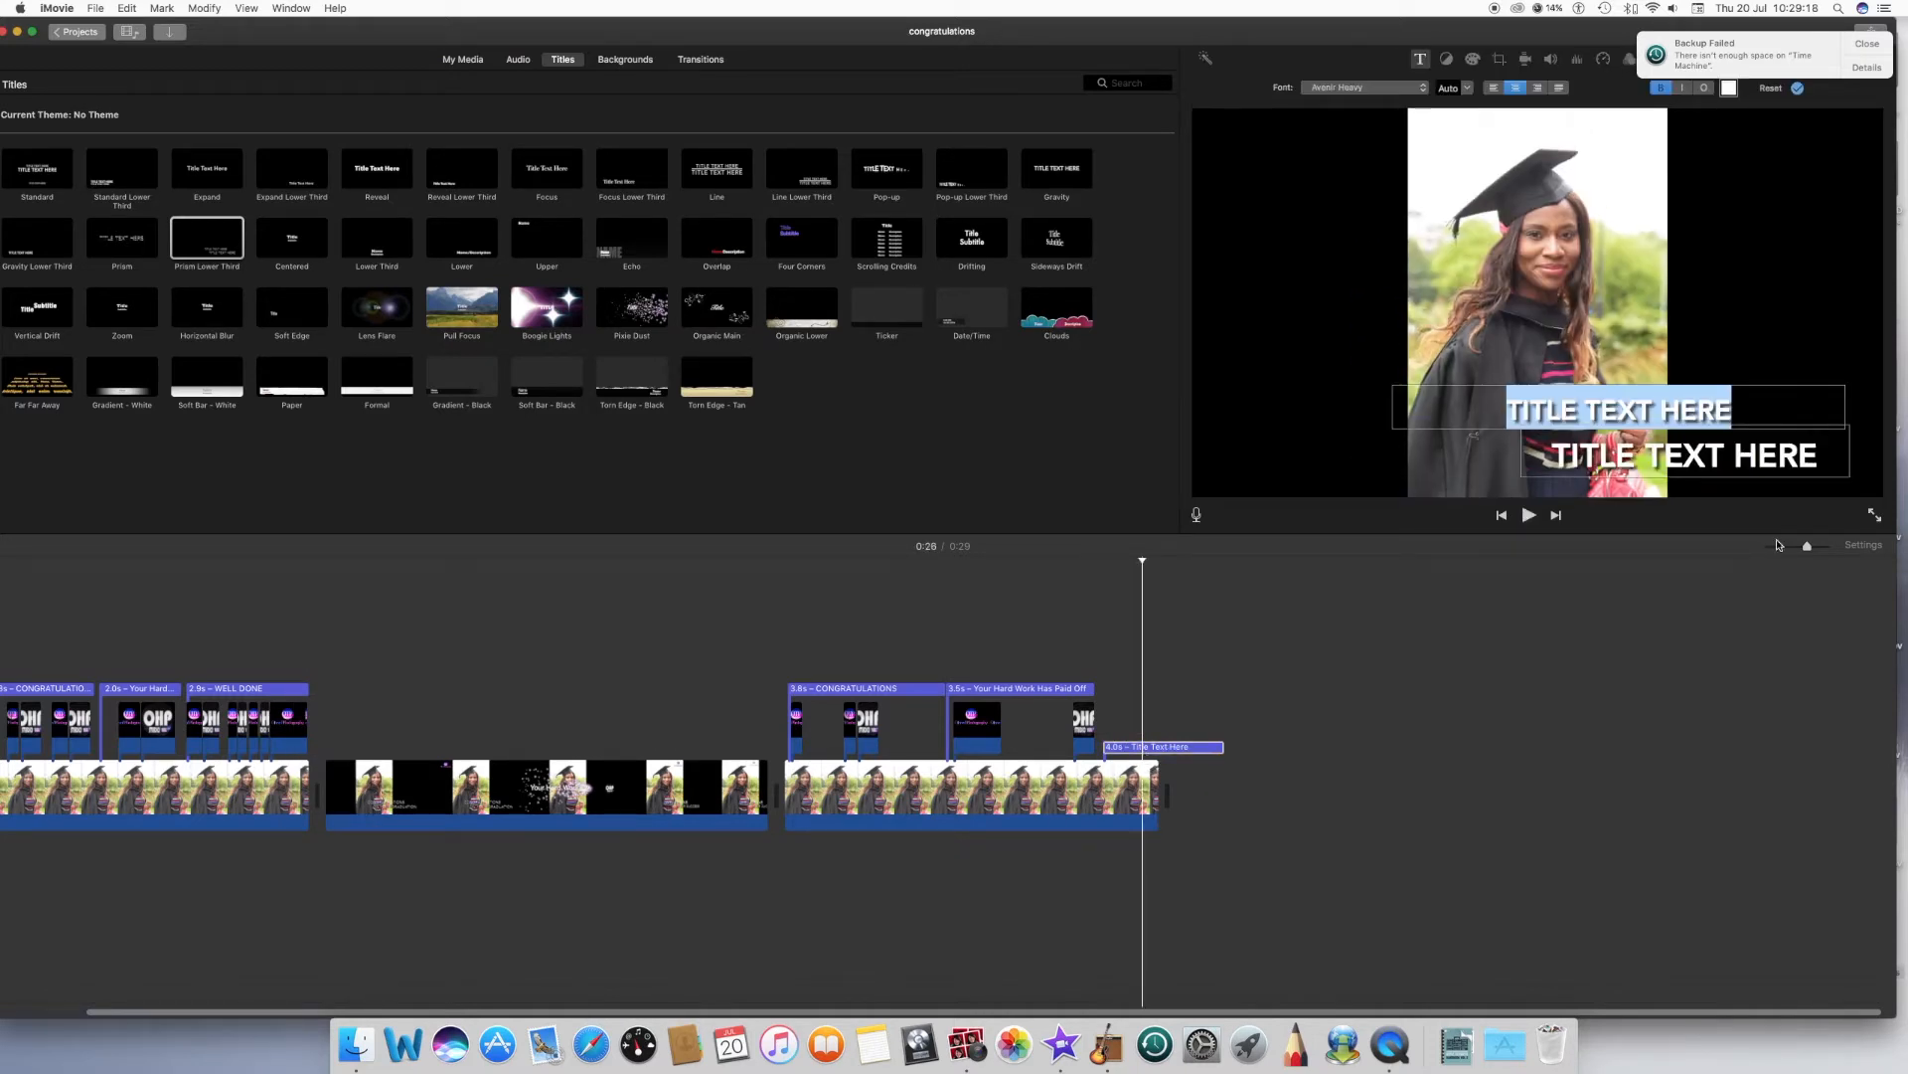
{"action": "type", "text": "WELL DONE"}
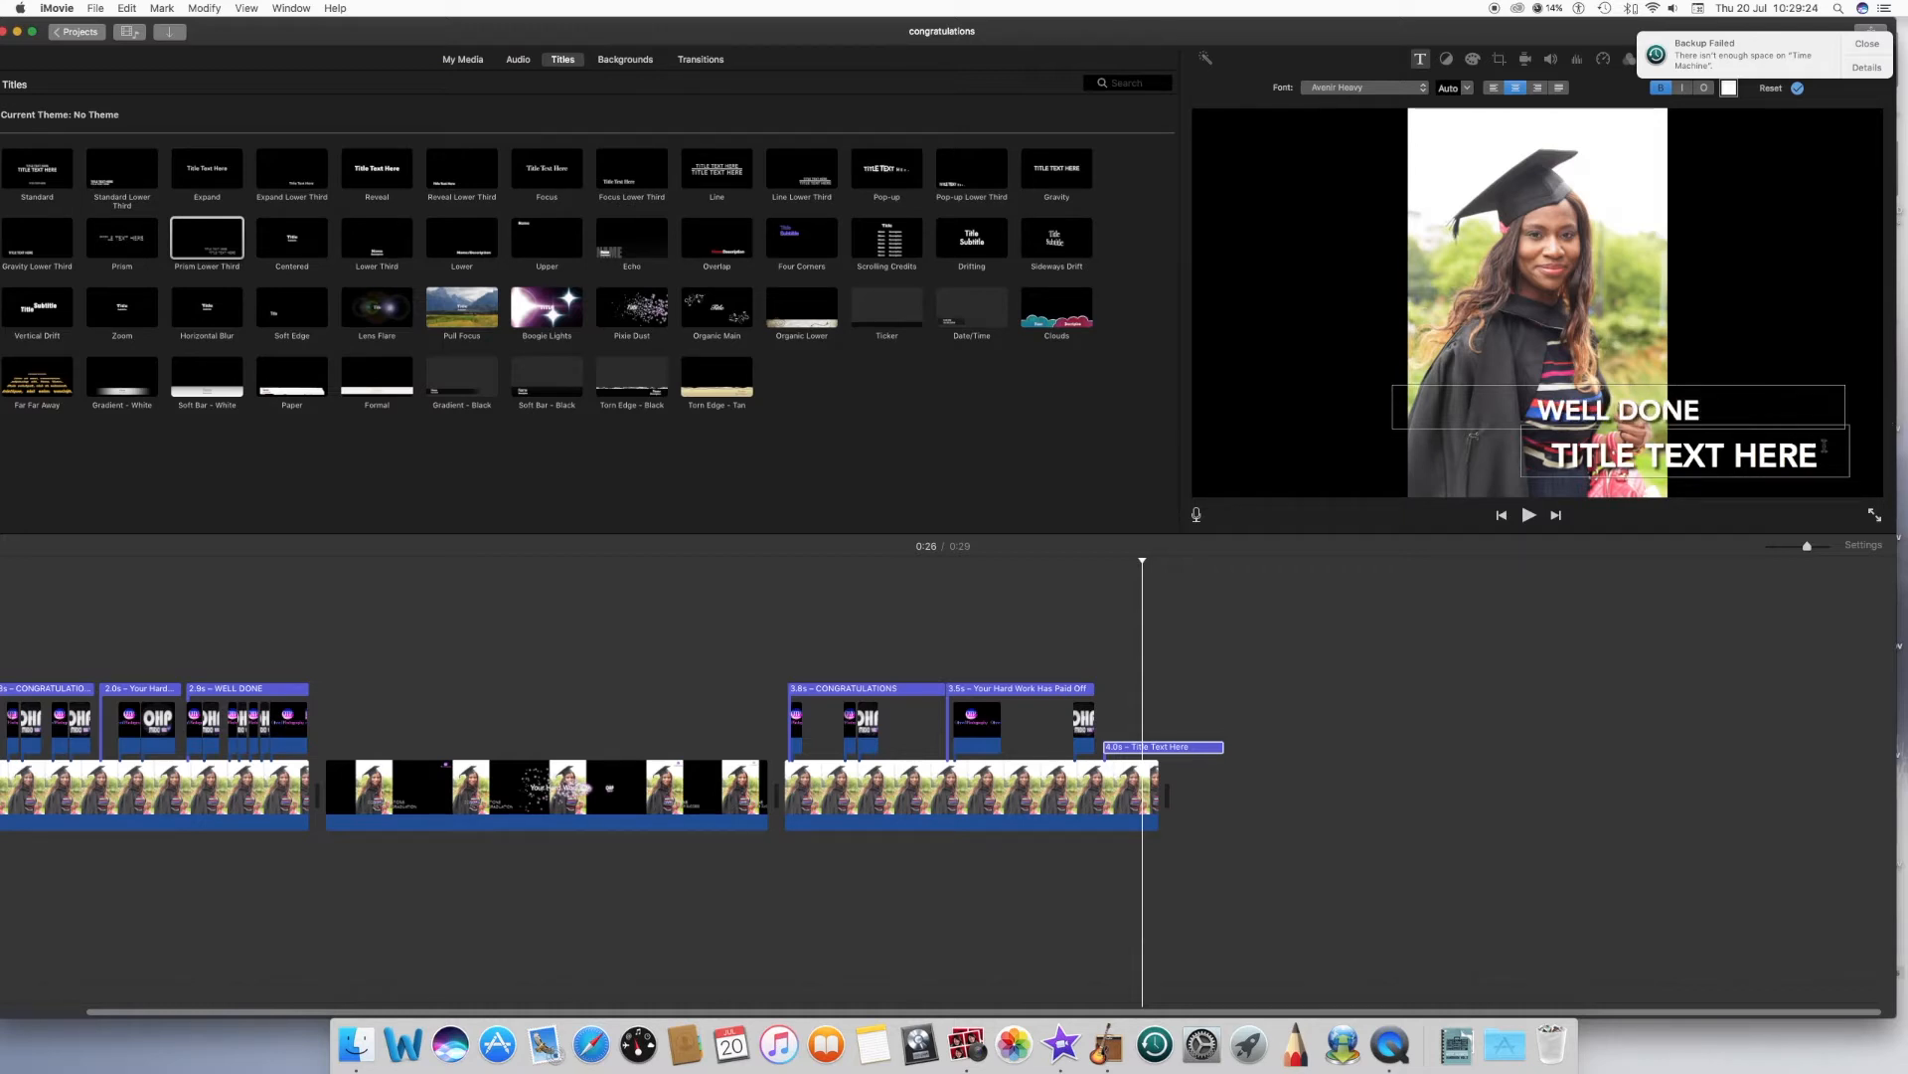
{"action": "left_click_drag", "start_coordinate": [1824, 444], "coordinate": [1630, 446]}
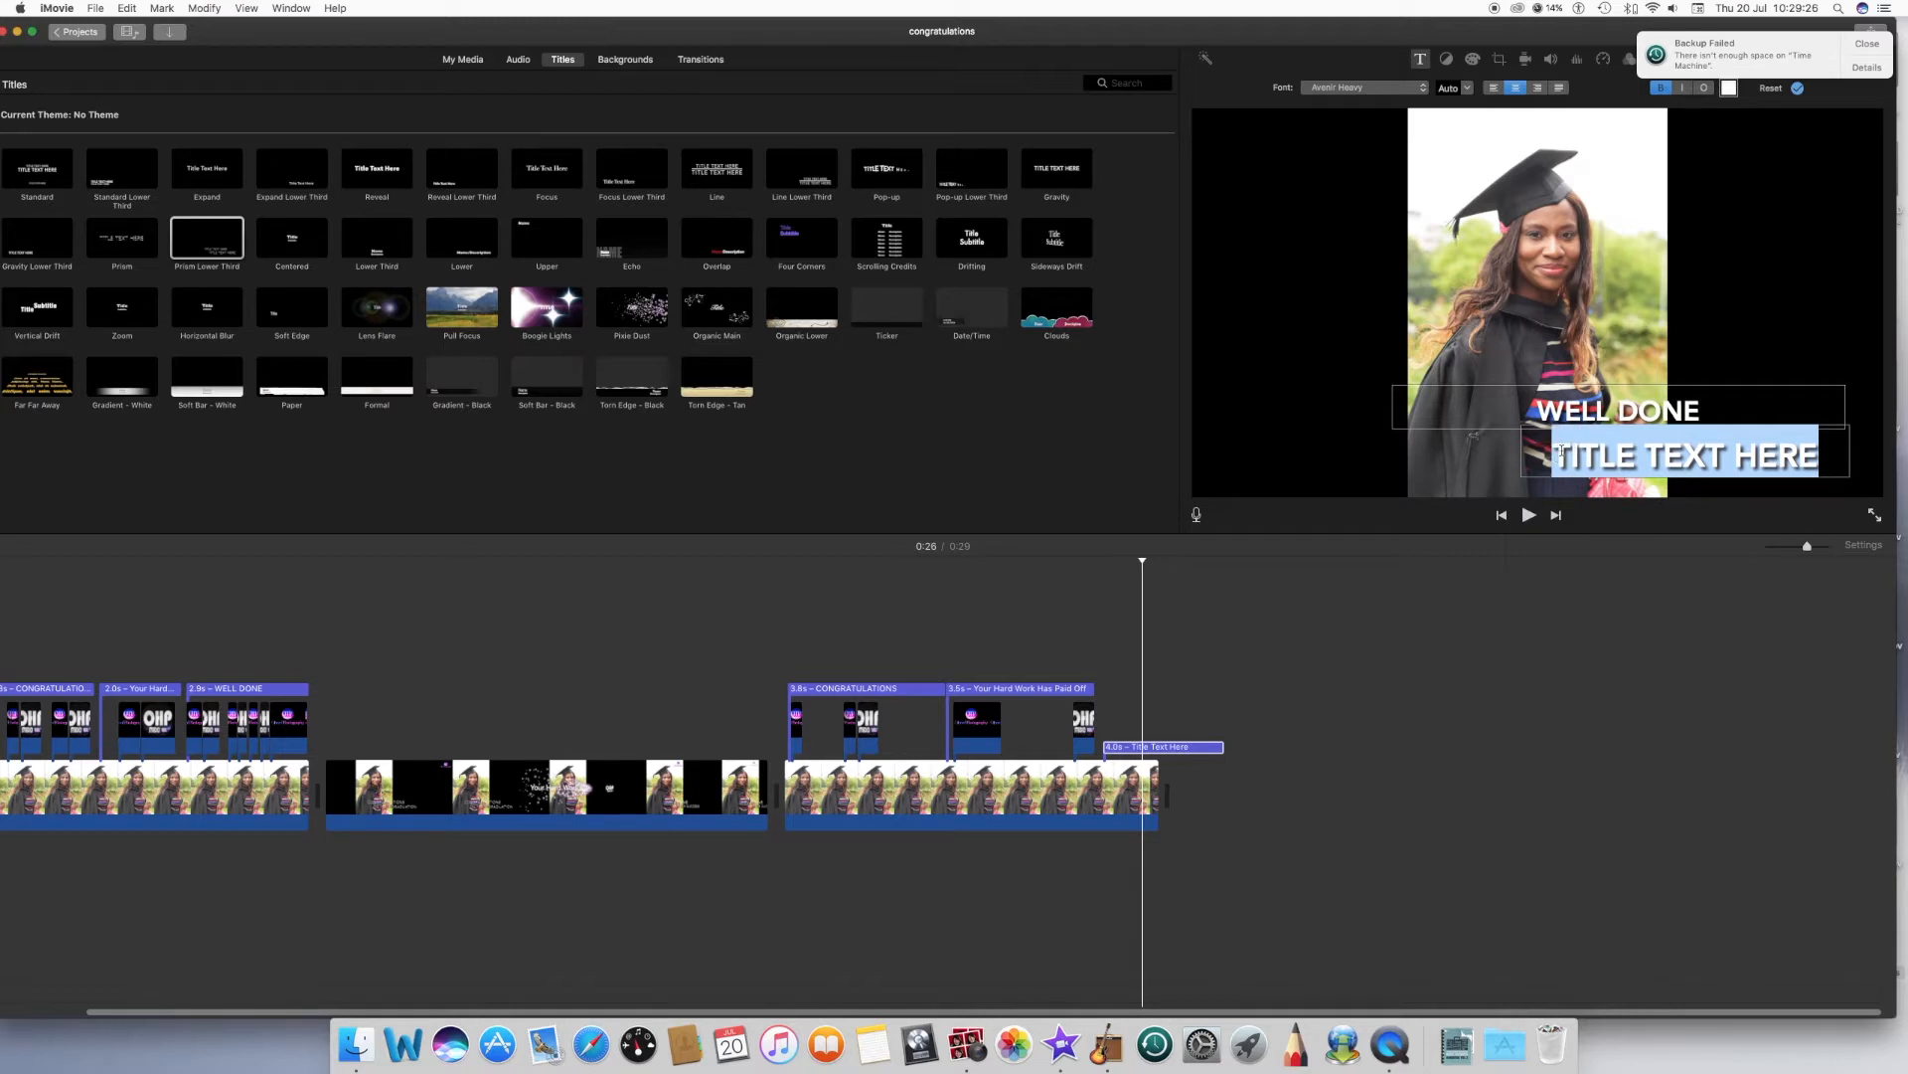
{"action": "type", "text": "ON YO"}
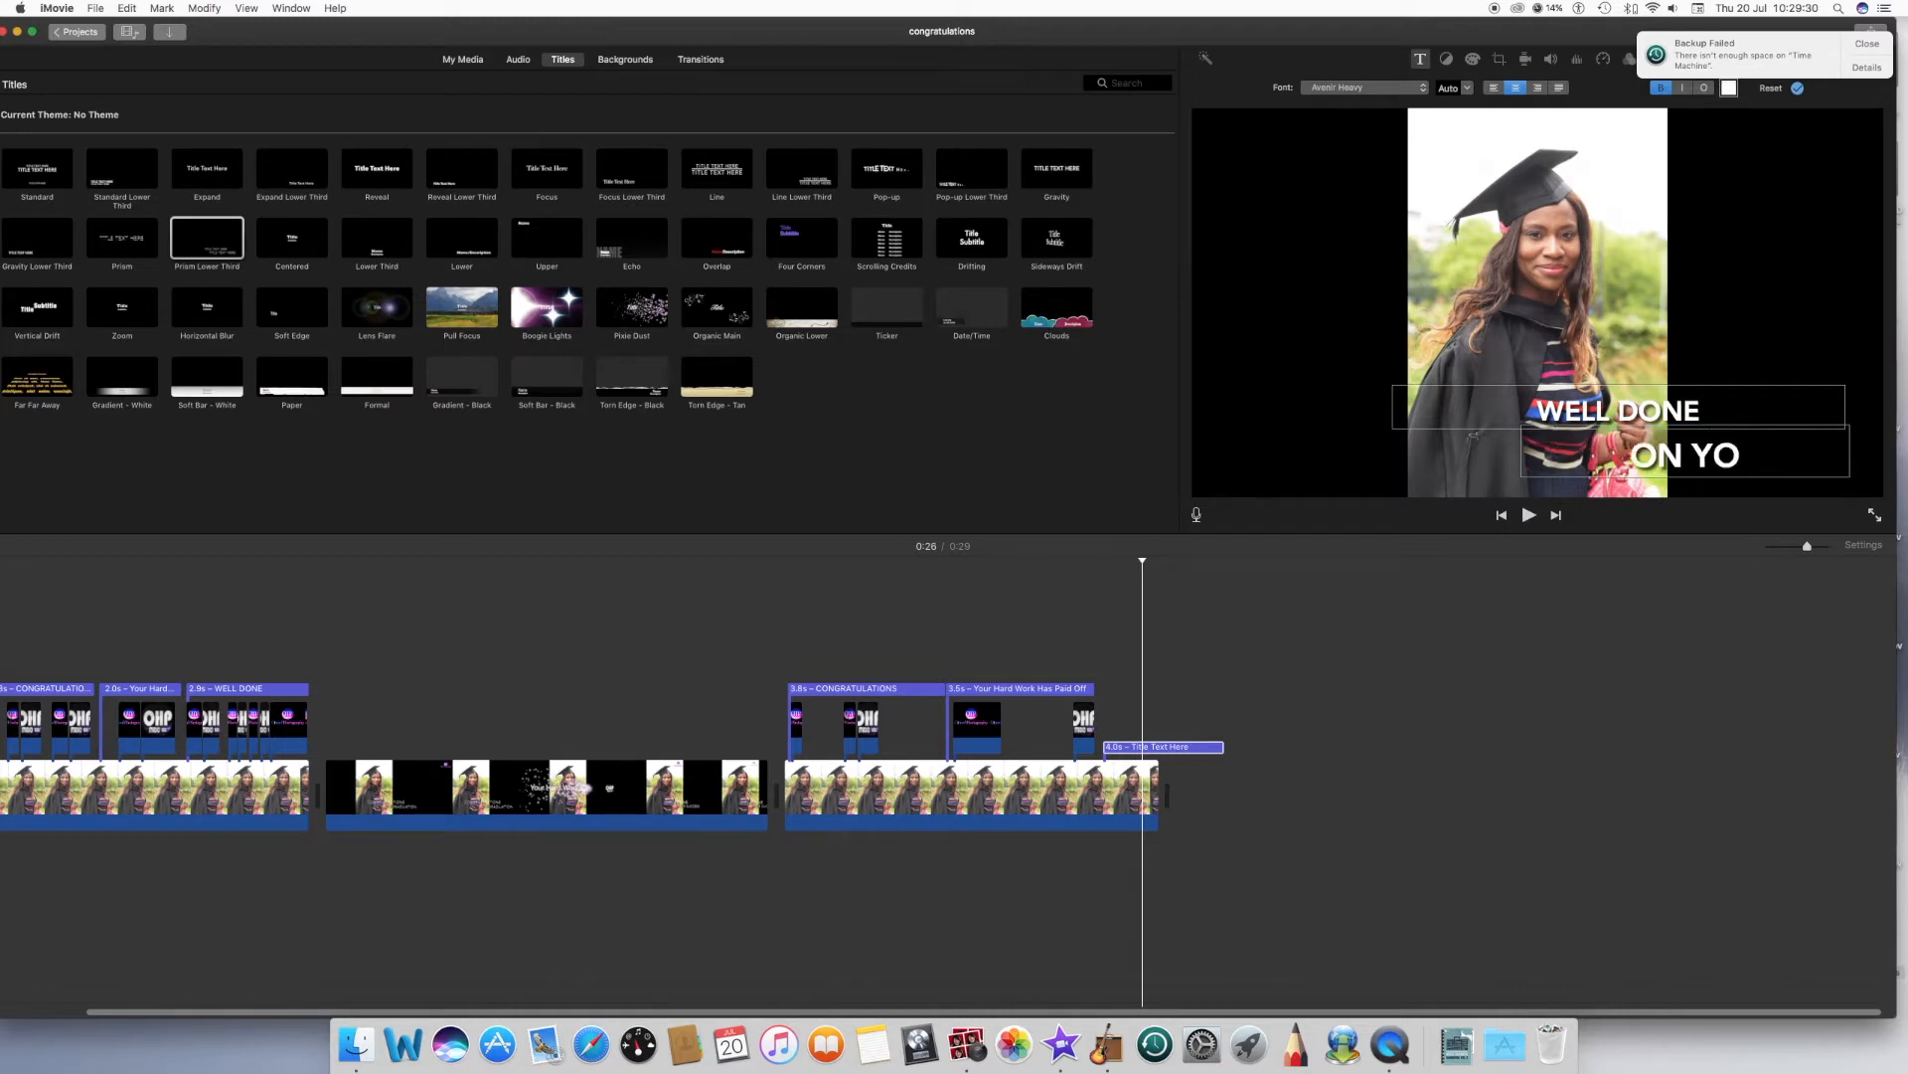
{"action": "type", "text": "UR SUCCESS"}
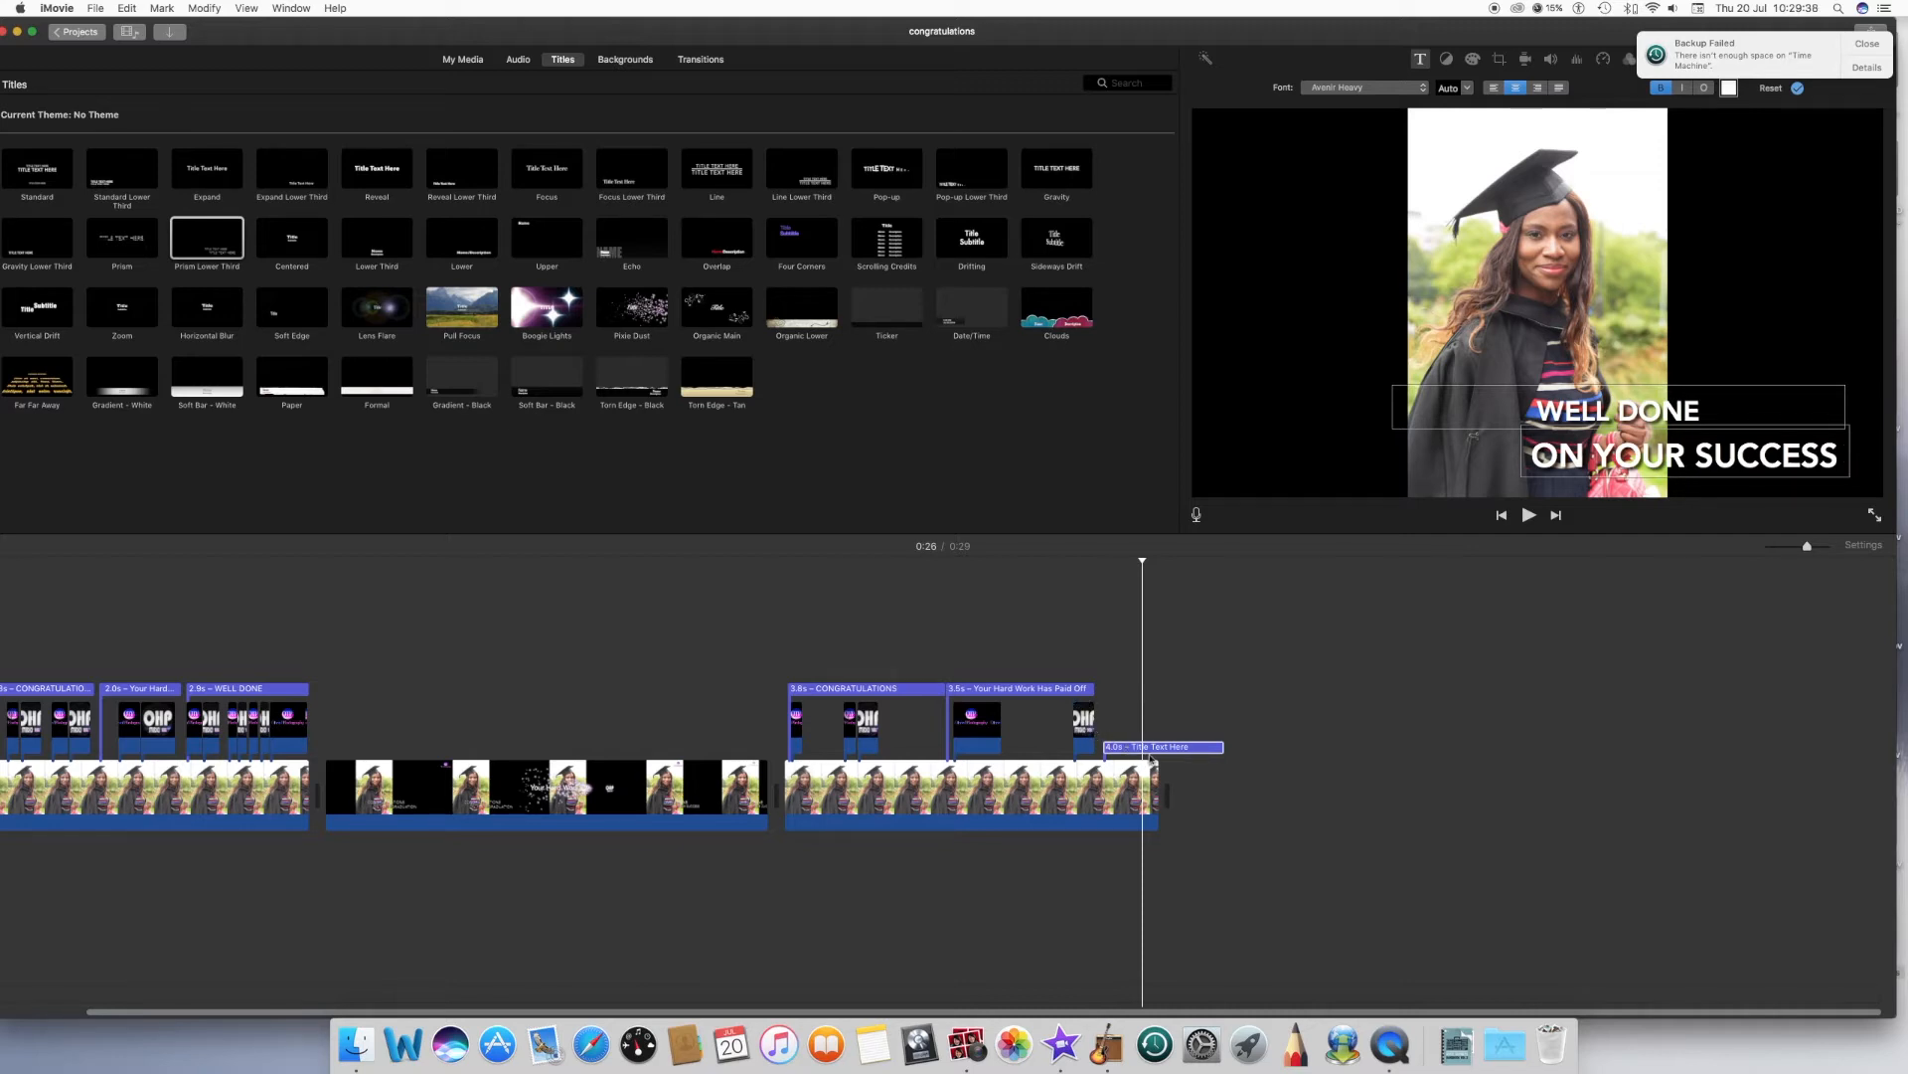
- Lengthen the third clip past the end of its WELL DONE title and shift that title slightly further along the clip
{"action": "left_click_drag", "start_coordinate": [1158, 802], "coordinate": [1283, 798]}
{"action": "left_click", "coordinate": [1196, 750]}
{"action": "left_click_drag", "start_coordinate": [1196, 751], "coordinate": [1210, 750]}
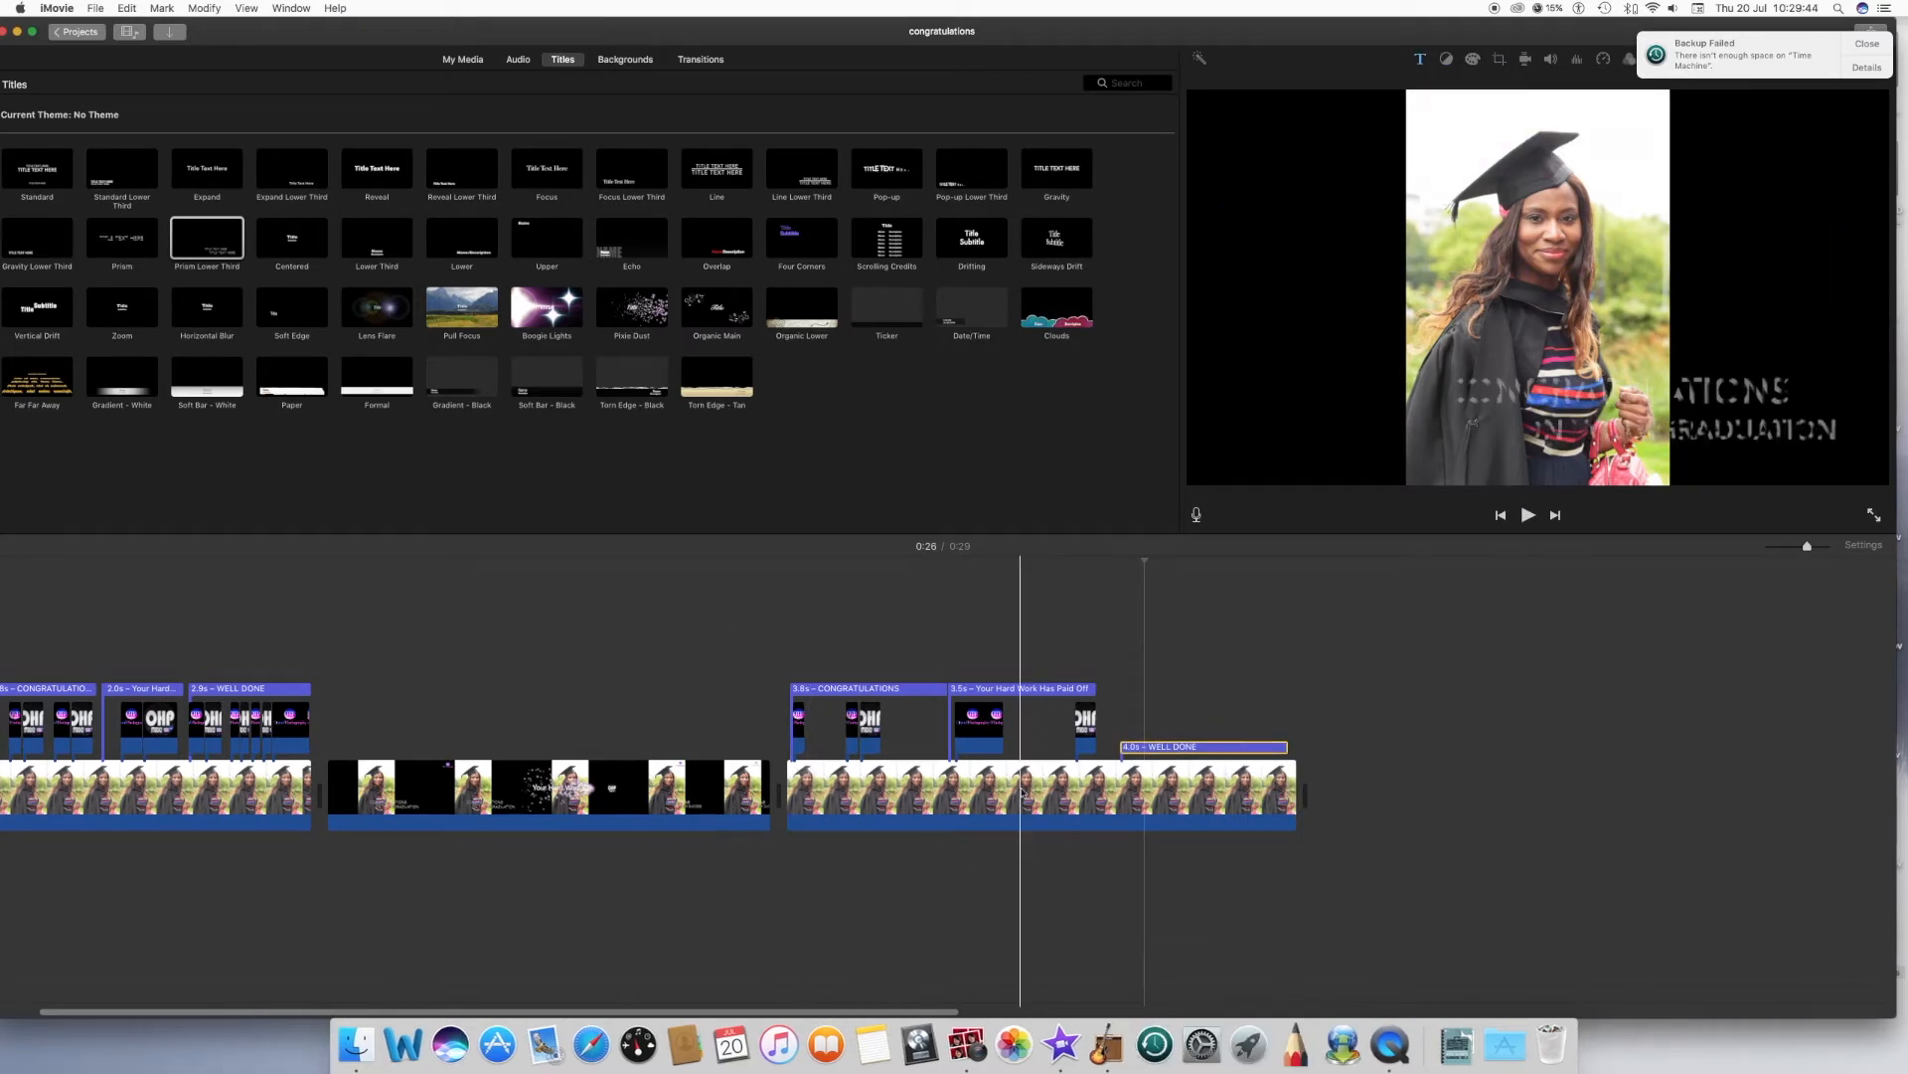
- Play the third clip, shorten its WELL DONE title to 2.2 s, and trim the clip to end just after it
{"action": "left_click", "coordinate": [780, 630]}
{"action": "key", "text": "space"}
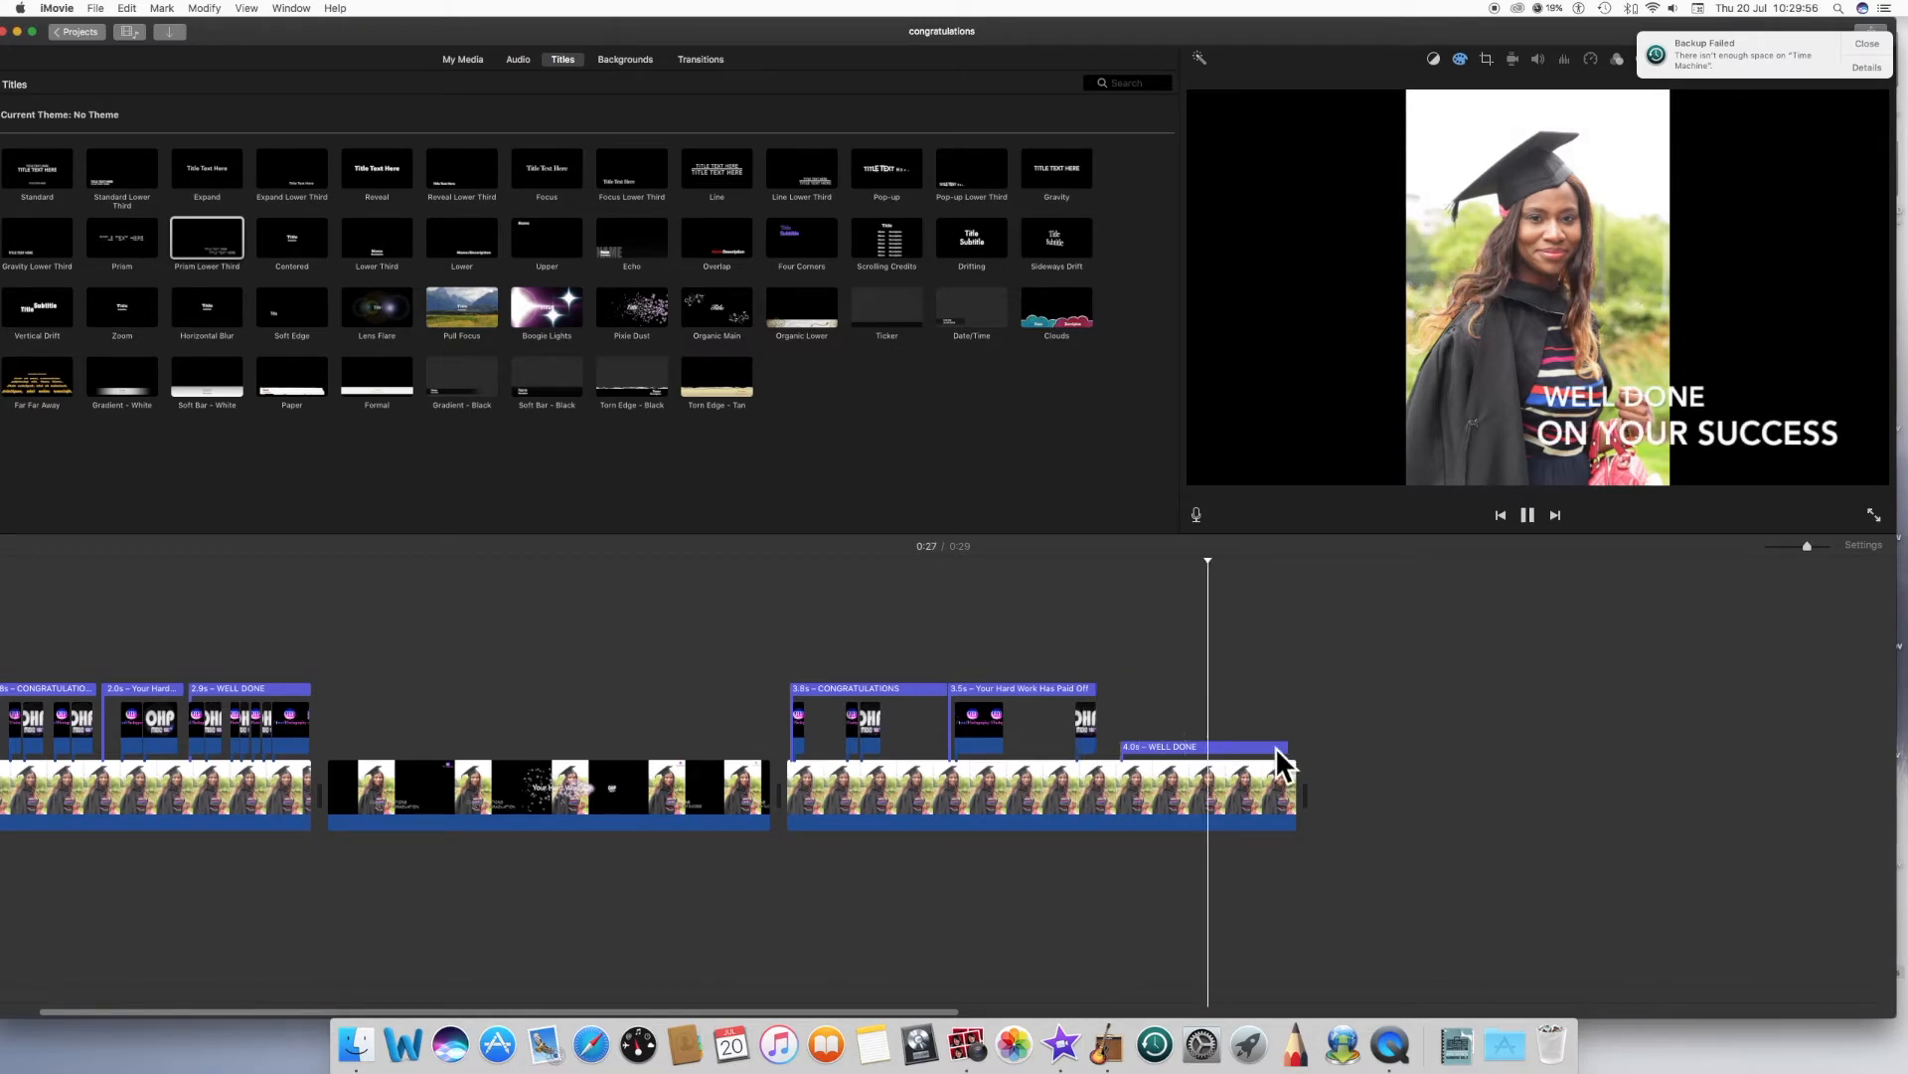
{"action": "left_click_drag", "start_coordinate": [1285, 747], "coordinate": [1215, 785]}
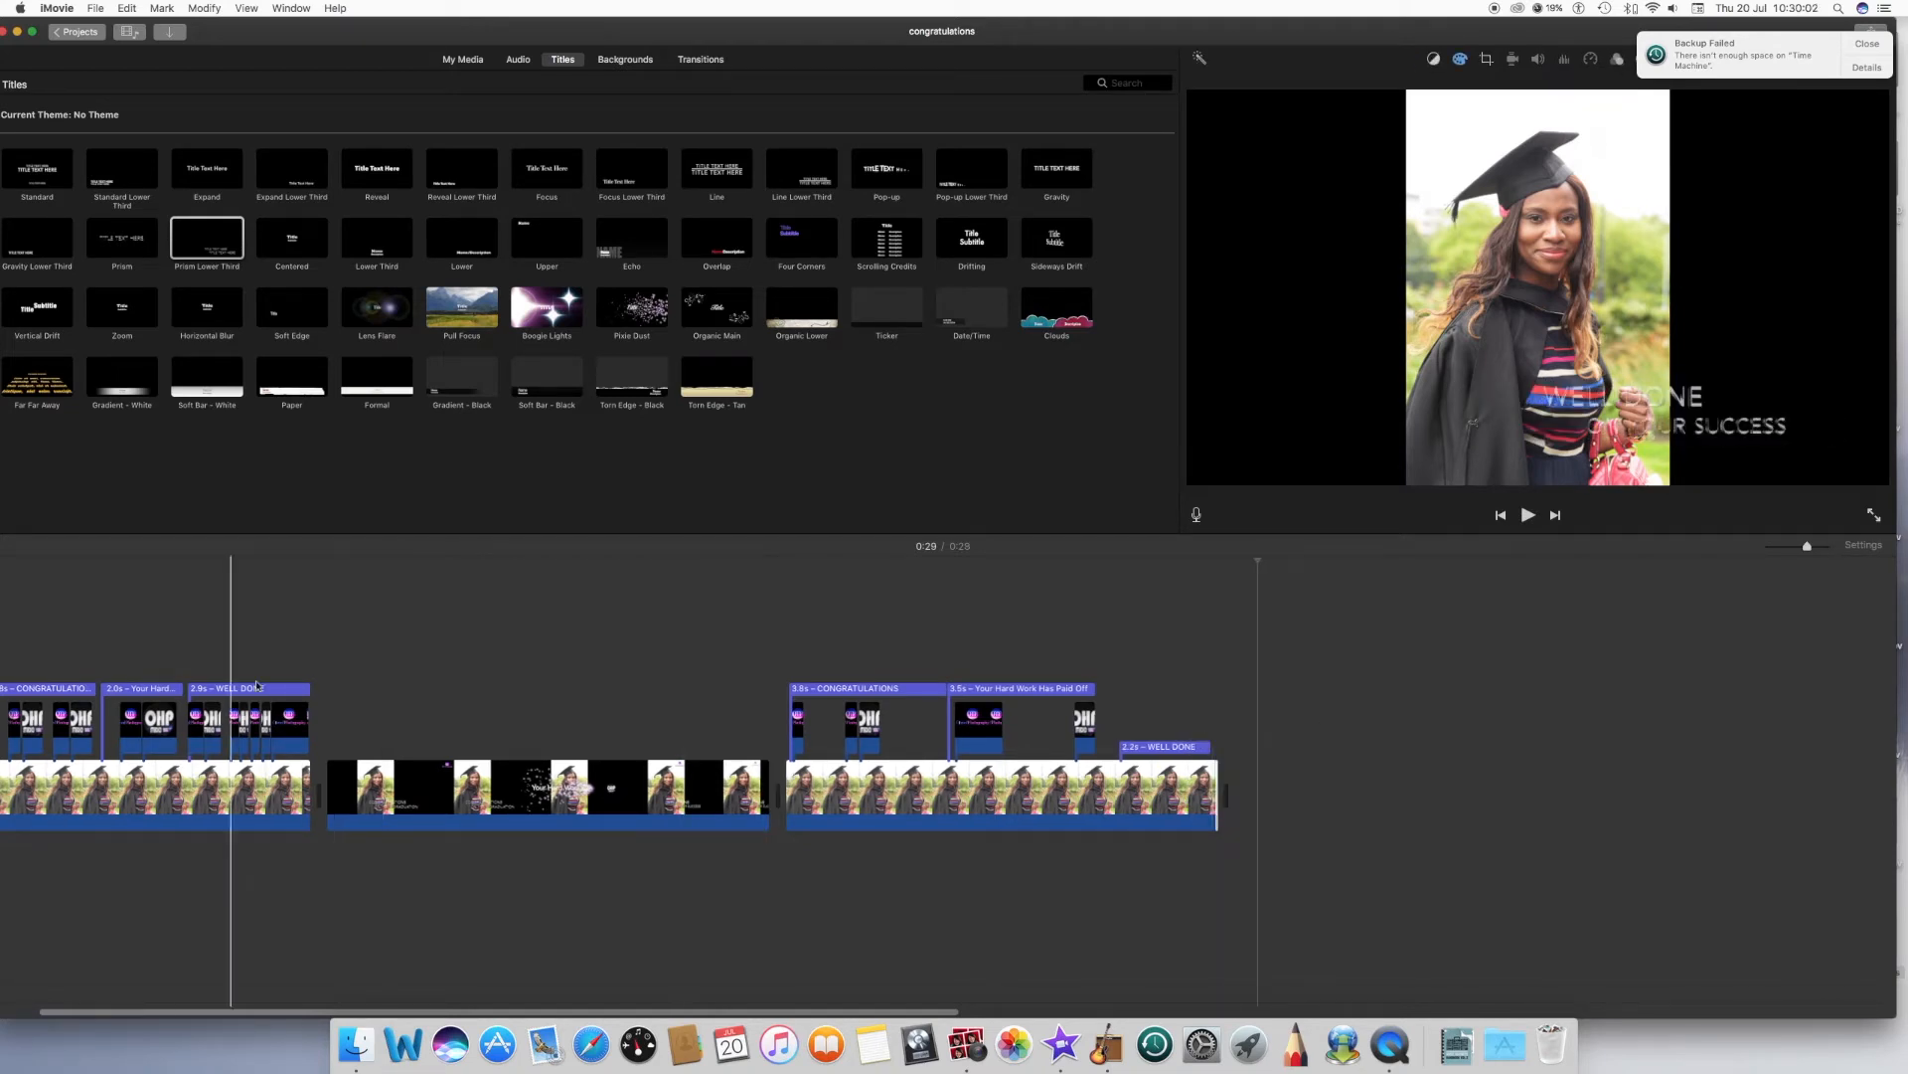
- Copy the first clip's WELL DONE logo overlays onto the third clip's WELL DONE title, and shift the leading logo closer to the title's start
{"action": "left_click_drag", "start_coordinate": [311, 711], "coordinate": [1151, 729]}
{"action": "left_click", "coordinate": [1111, 598]}
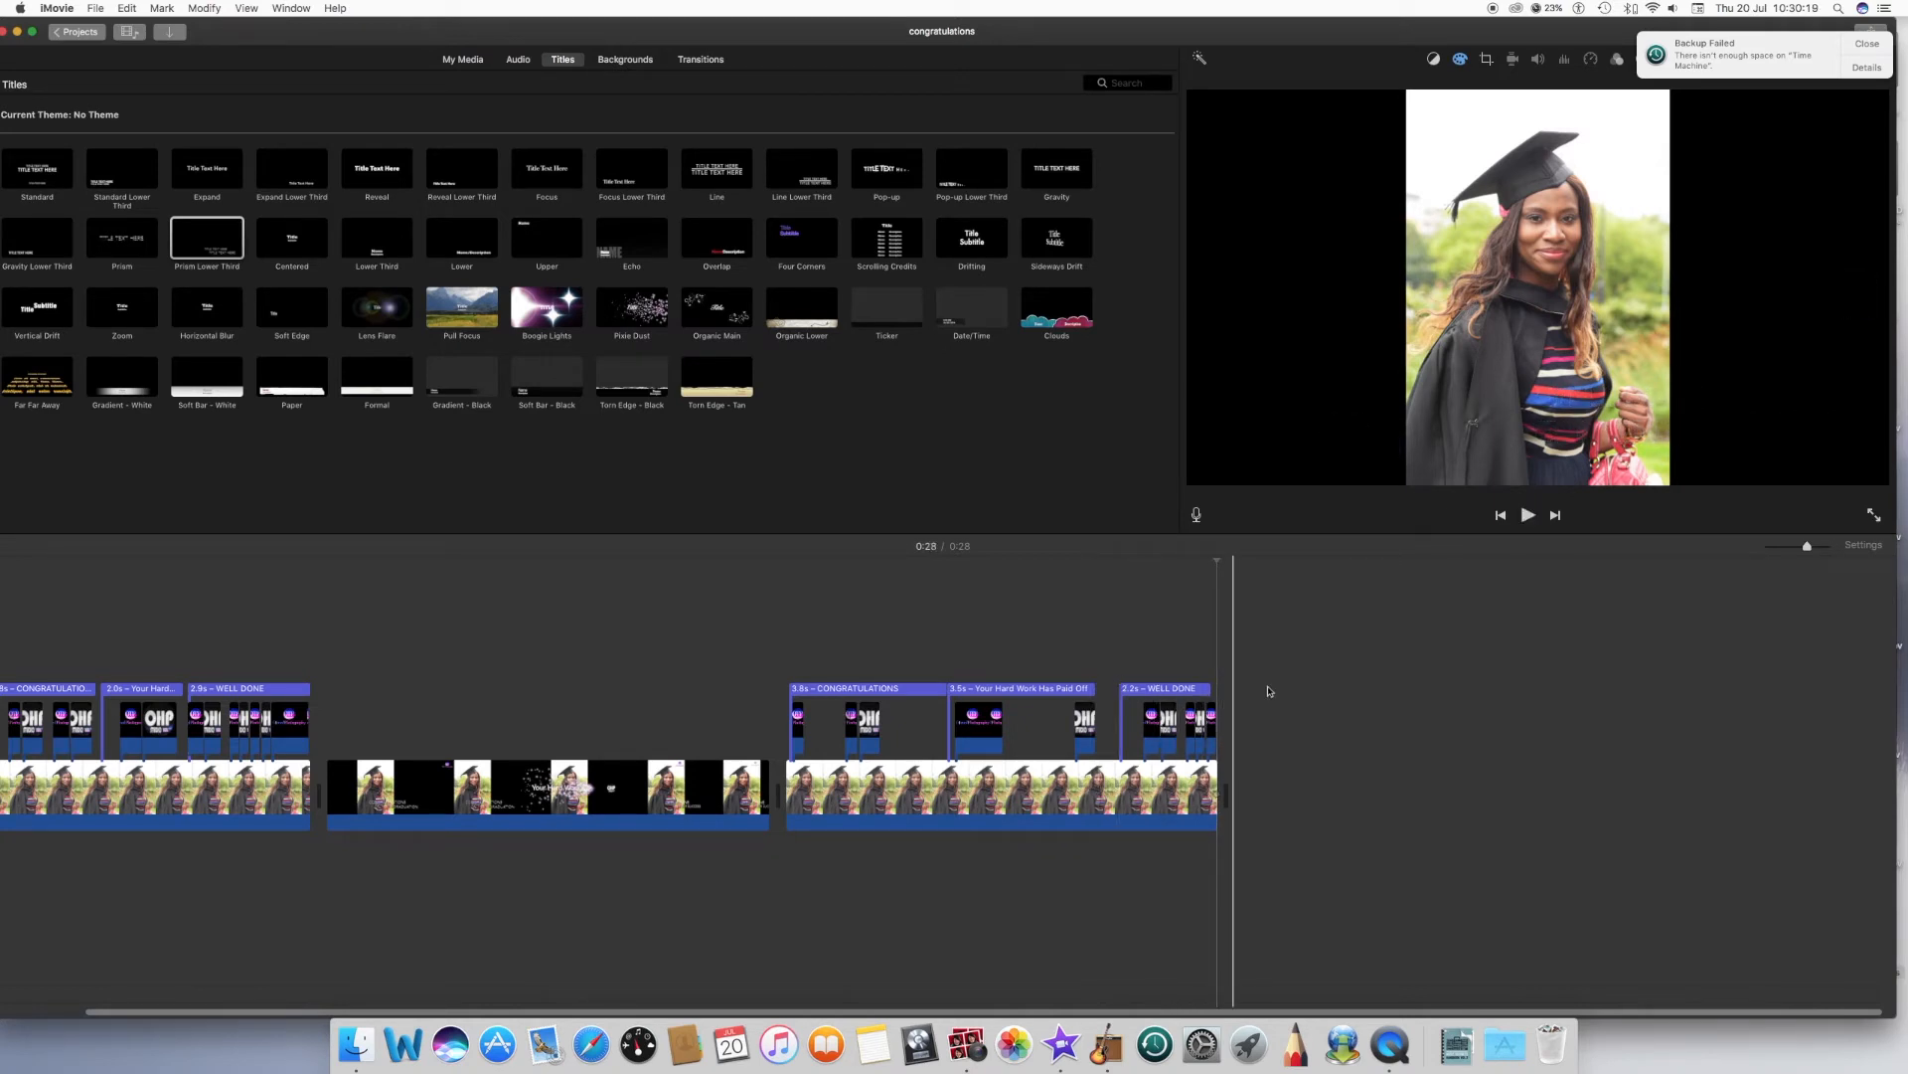
{"action": "left_click", "coordinate": [1115, 600]}
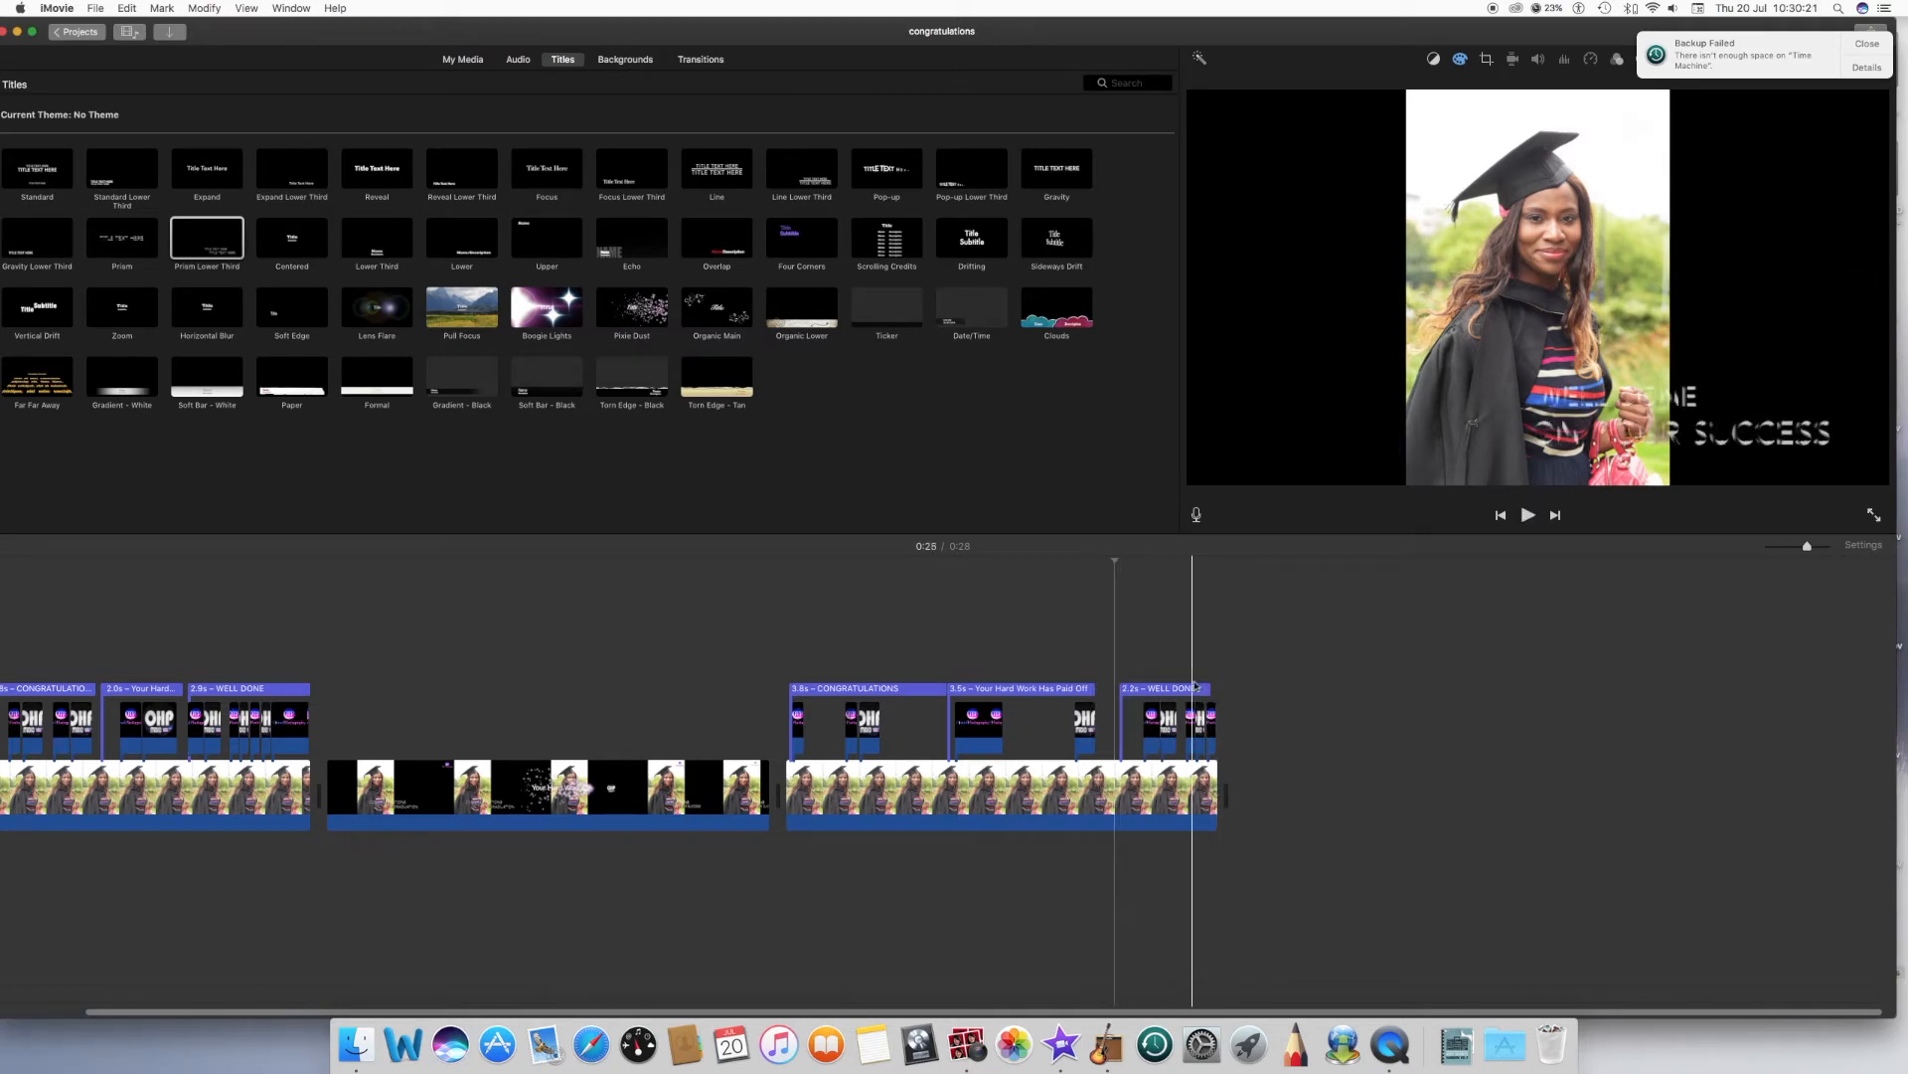
{"action": "left_click", "coordinate": [1193, 723]}
{"action": "left_click_drag", "start_coordinate": [1156, 723], "coordinate": [1141, 719]}
{"action": "left_click", "coordinate": [1115, 627]}
{"action": "key", "text": "space"}
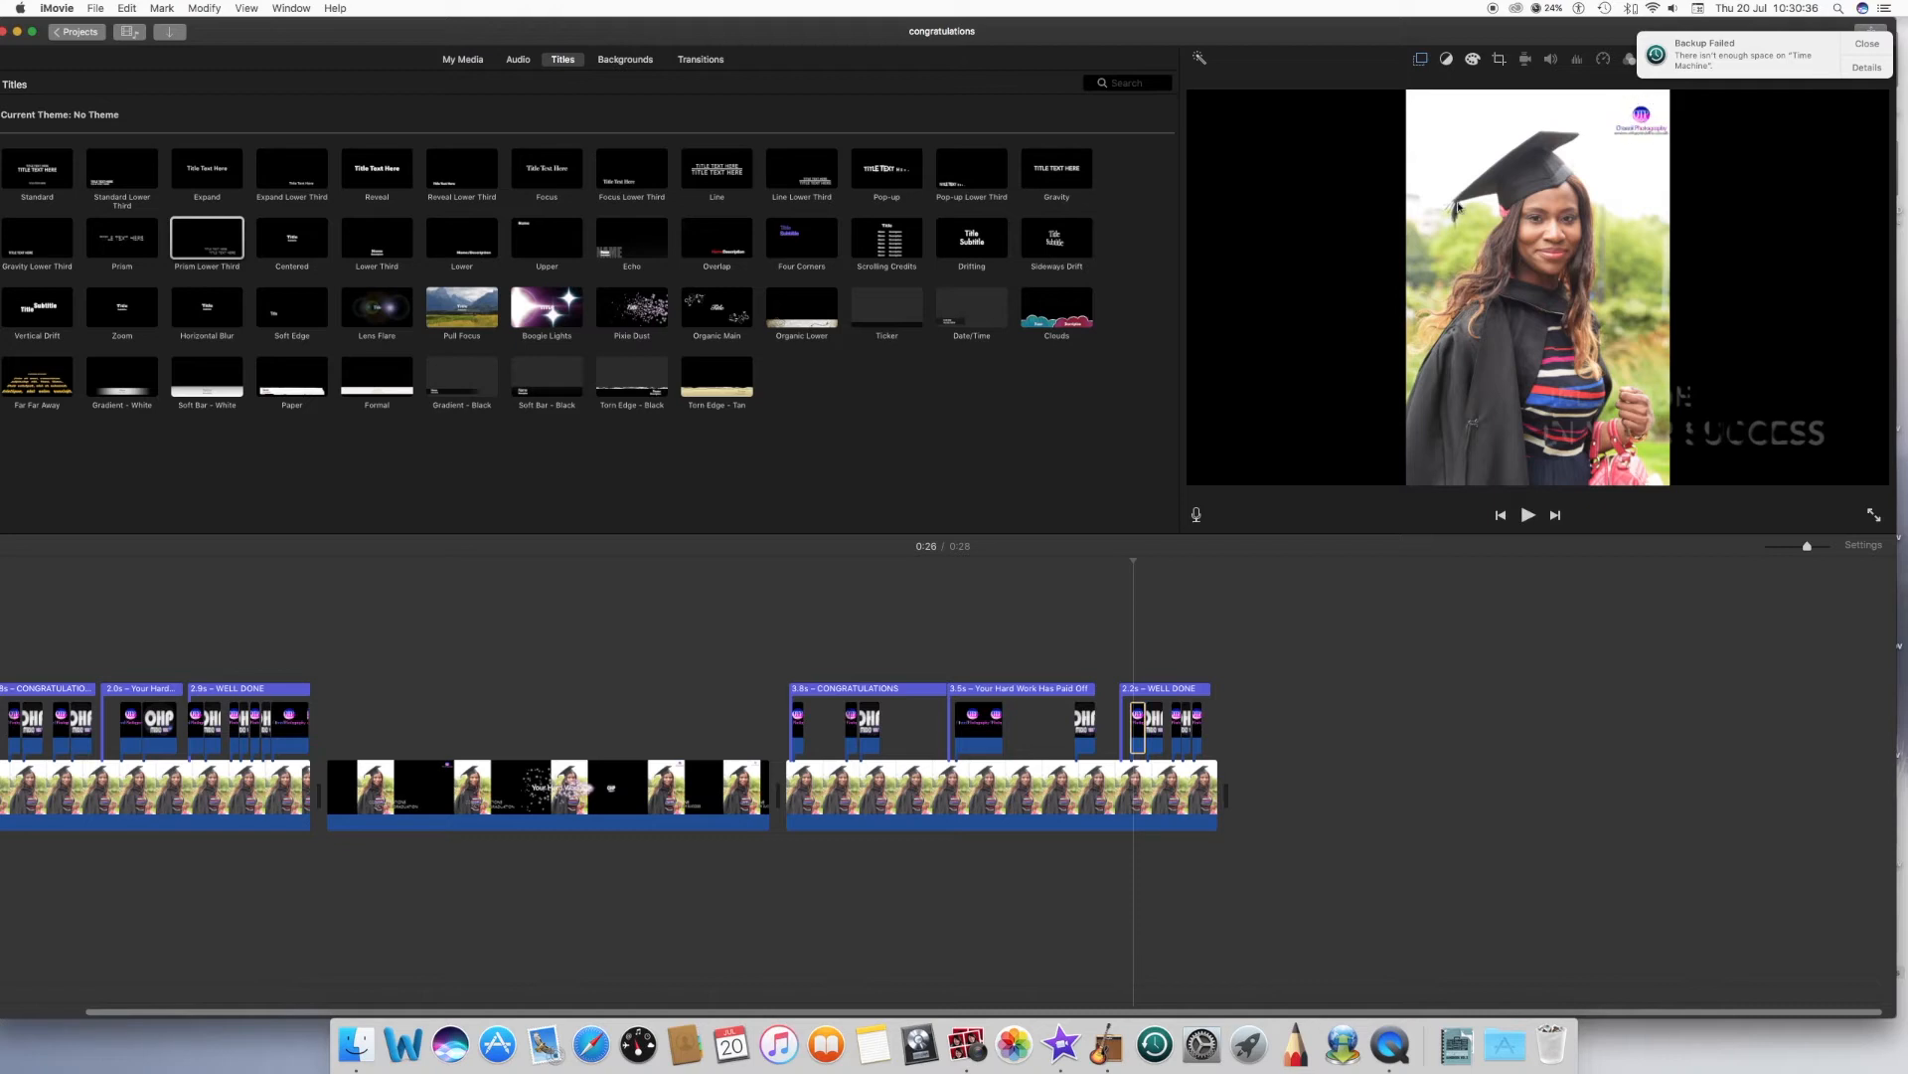
- Reposition the third clip's first WELL DONE logo overlay onto the black area right of the photo, and select the following OHP logo for placement
{"action": "left_click", "coordinate": [1424, 65]}
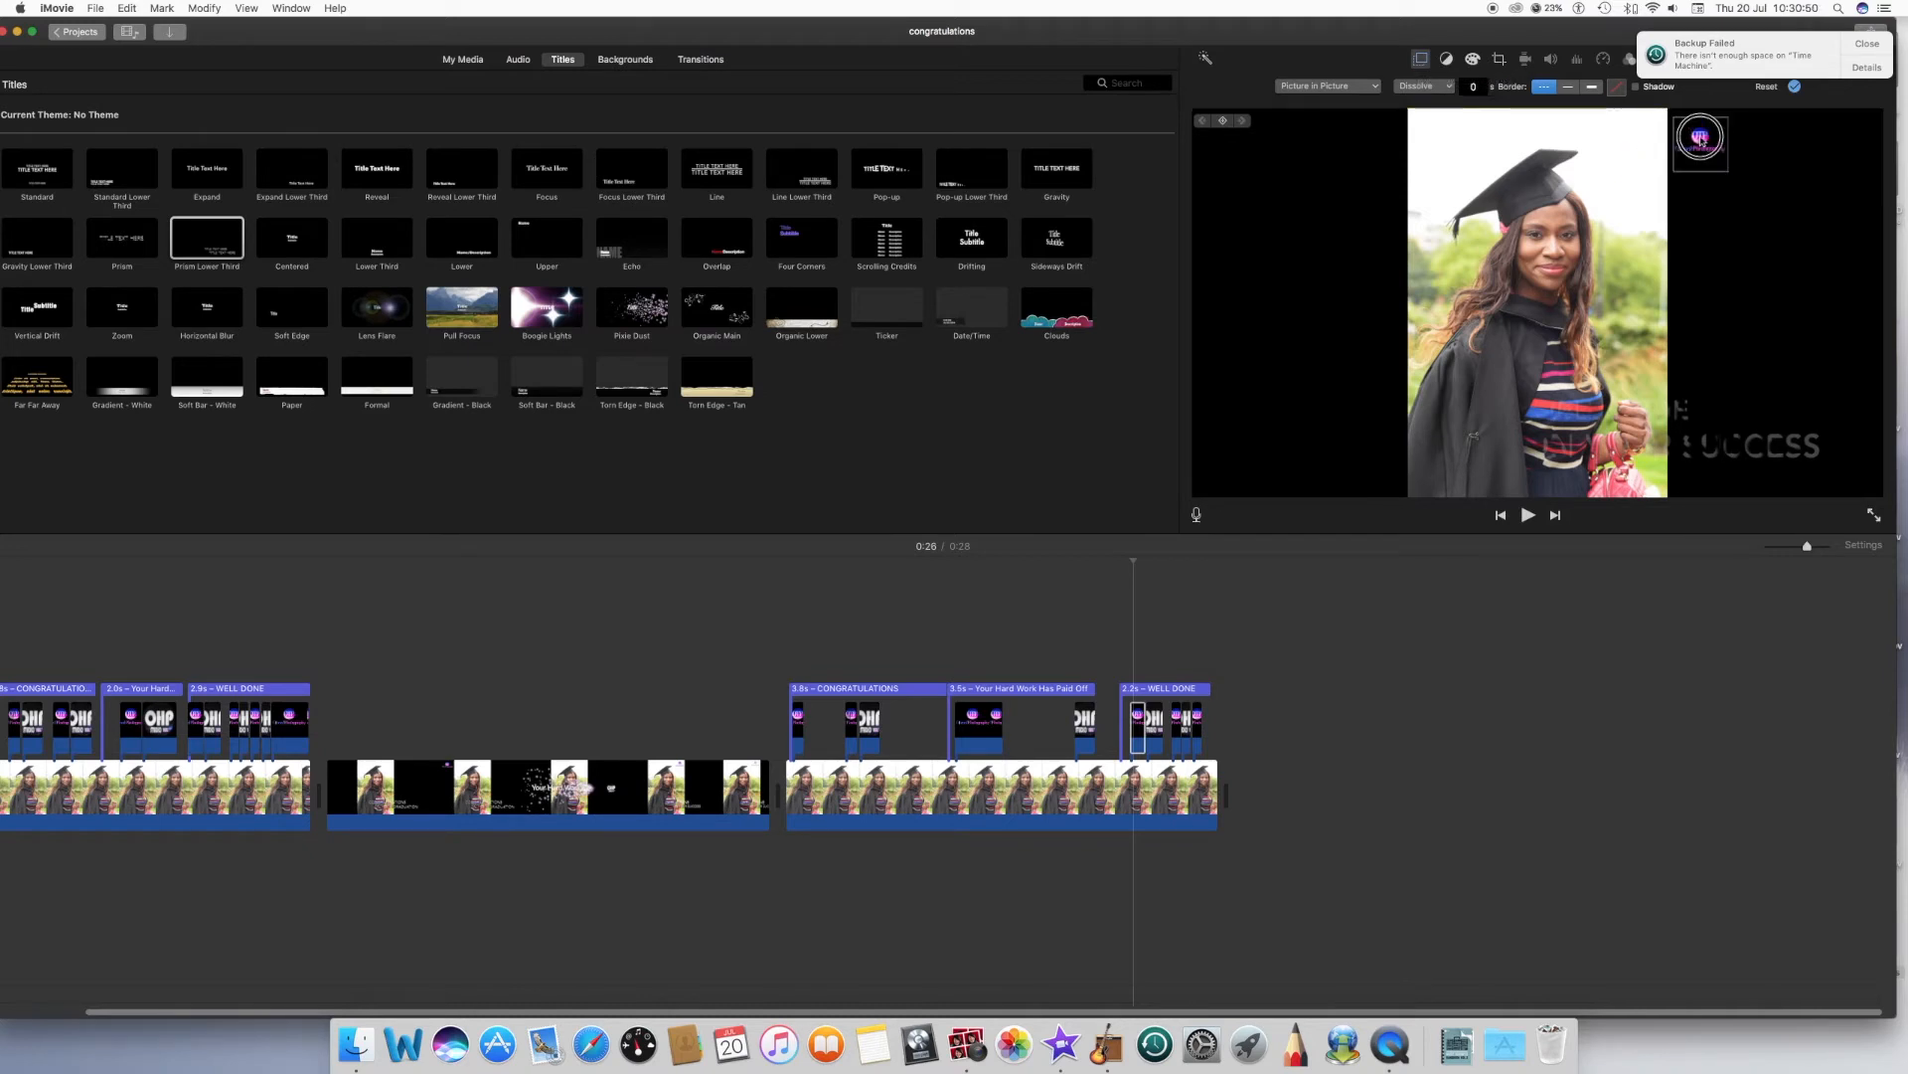
{"action": "left_click_drag", "start_coordinate": [1781, 215], "coordinate": [1785, 219]}
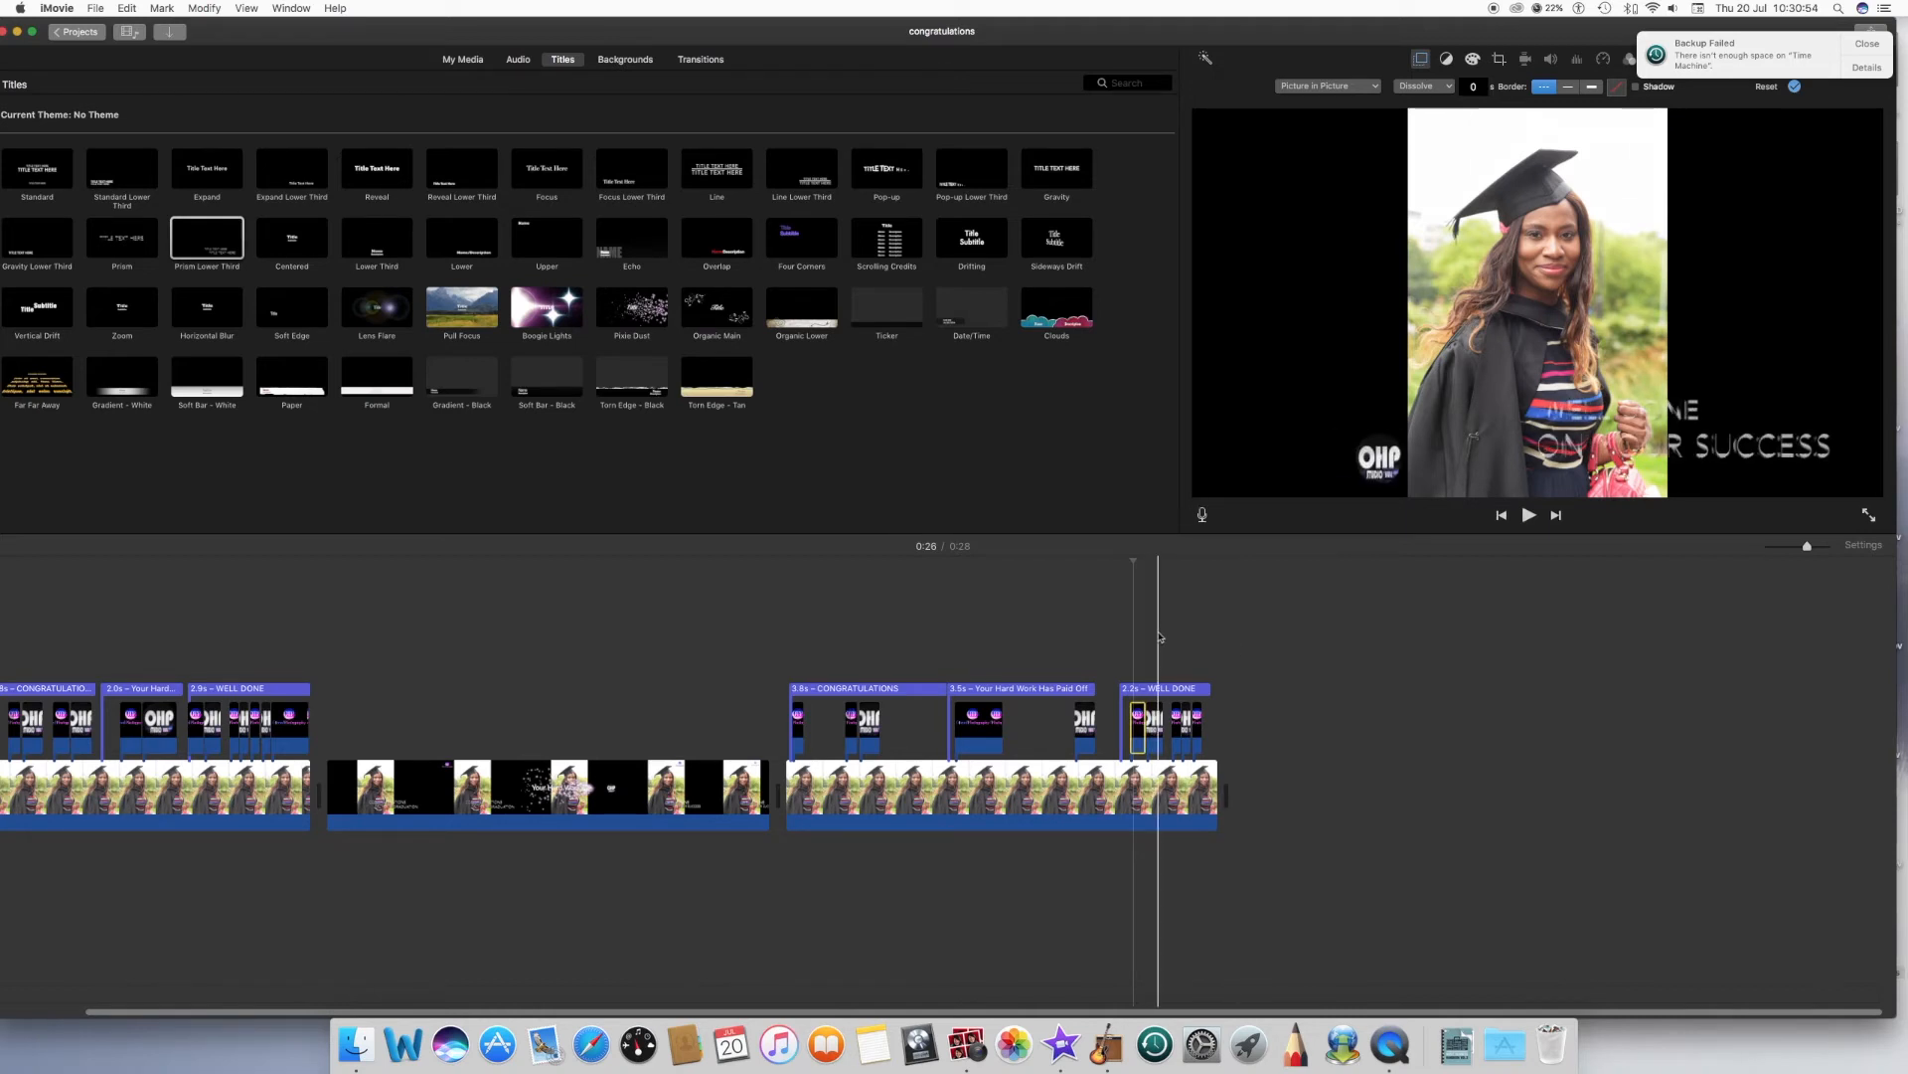
{"action": "left_click", "coordinate": [1153, 714]}
{"action": "left_click", "coordinate": [1360, 459]}
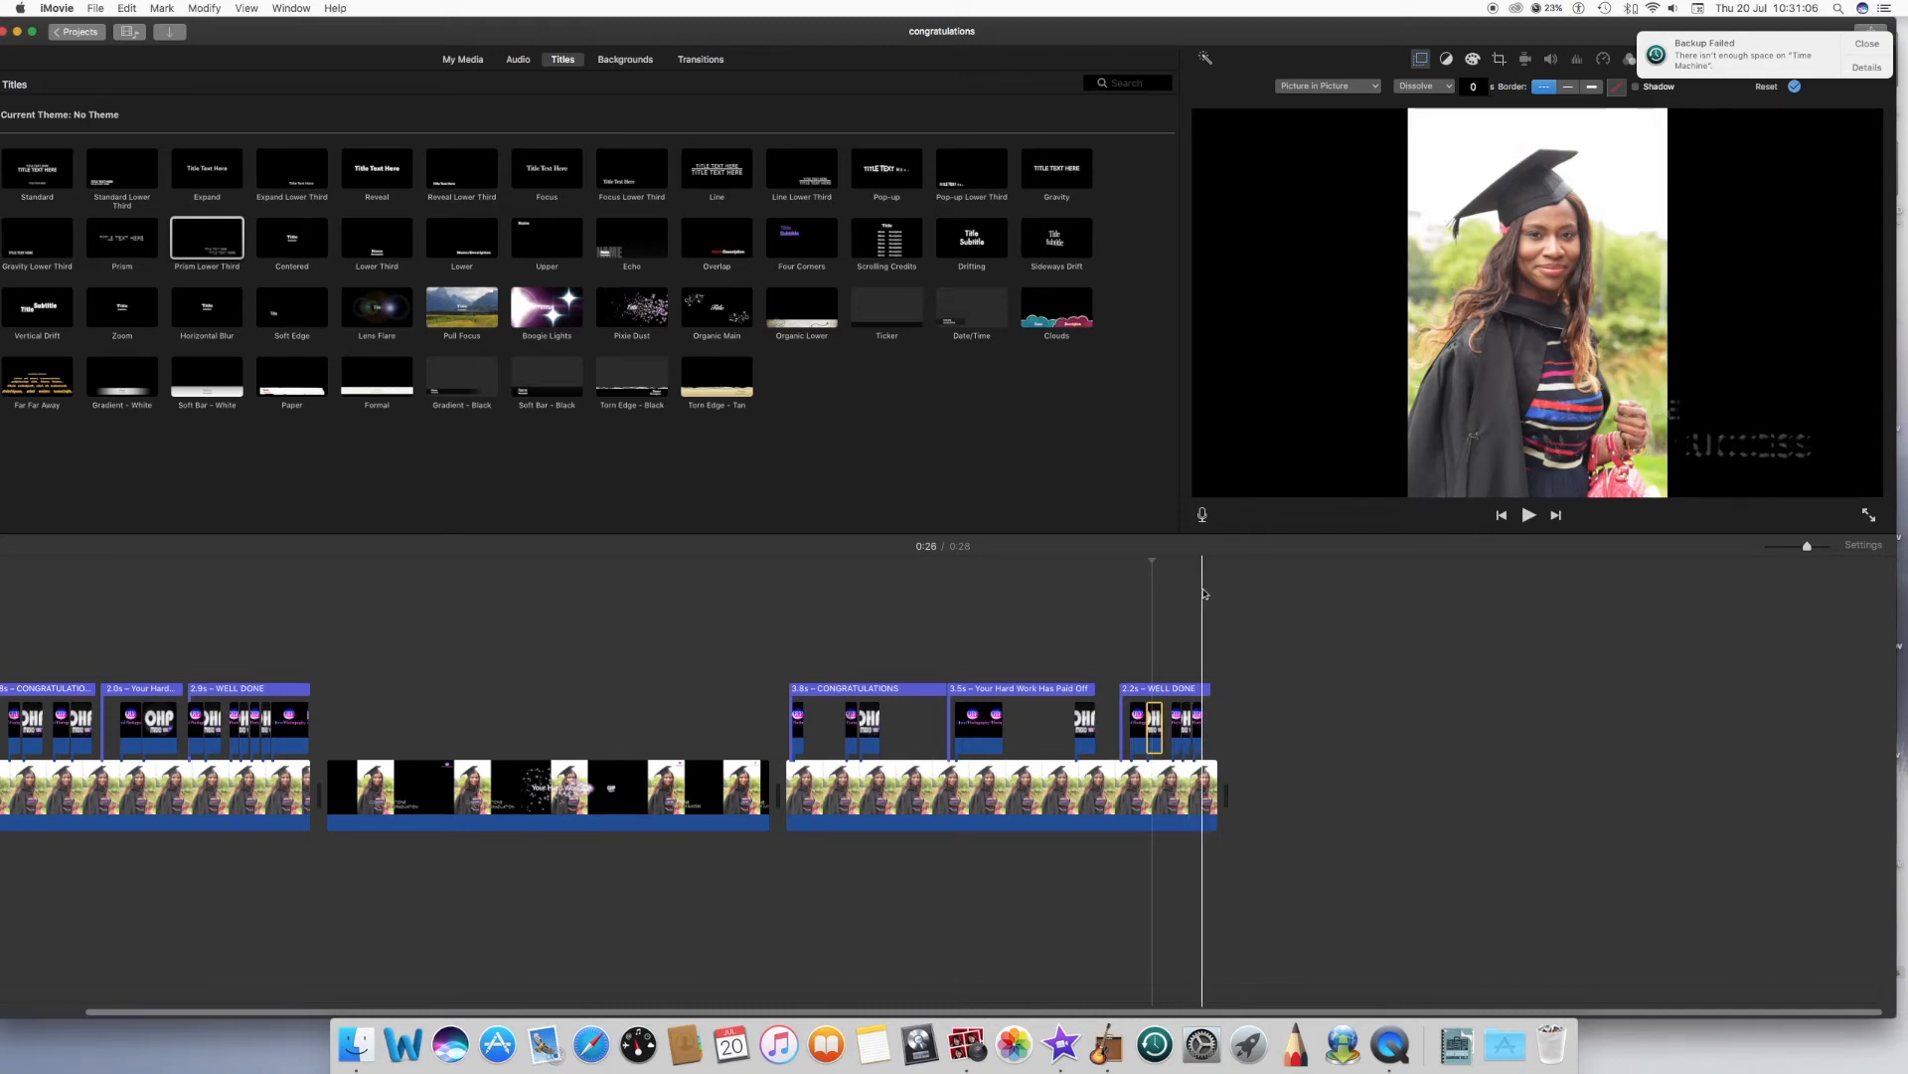
- Delete the third clip together with all its titles and logo overlays
{"action": "left_click_drag", "start_coordinate": [1325, 894], "coordinate": [795, 633]}
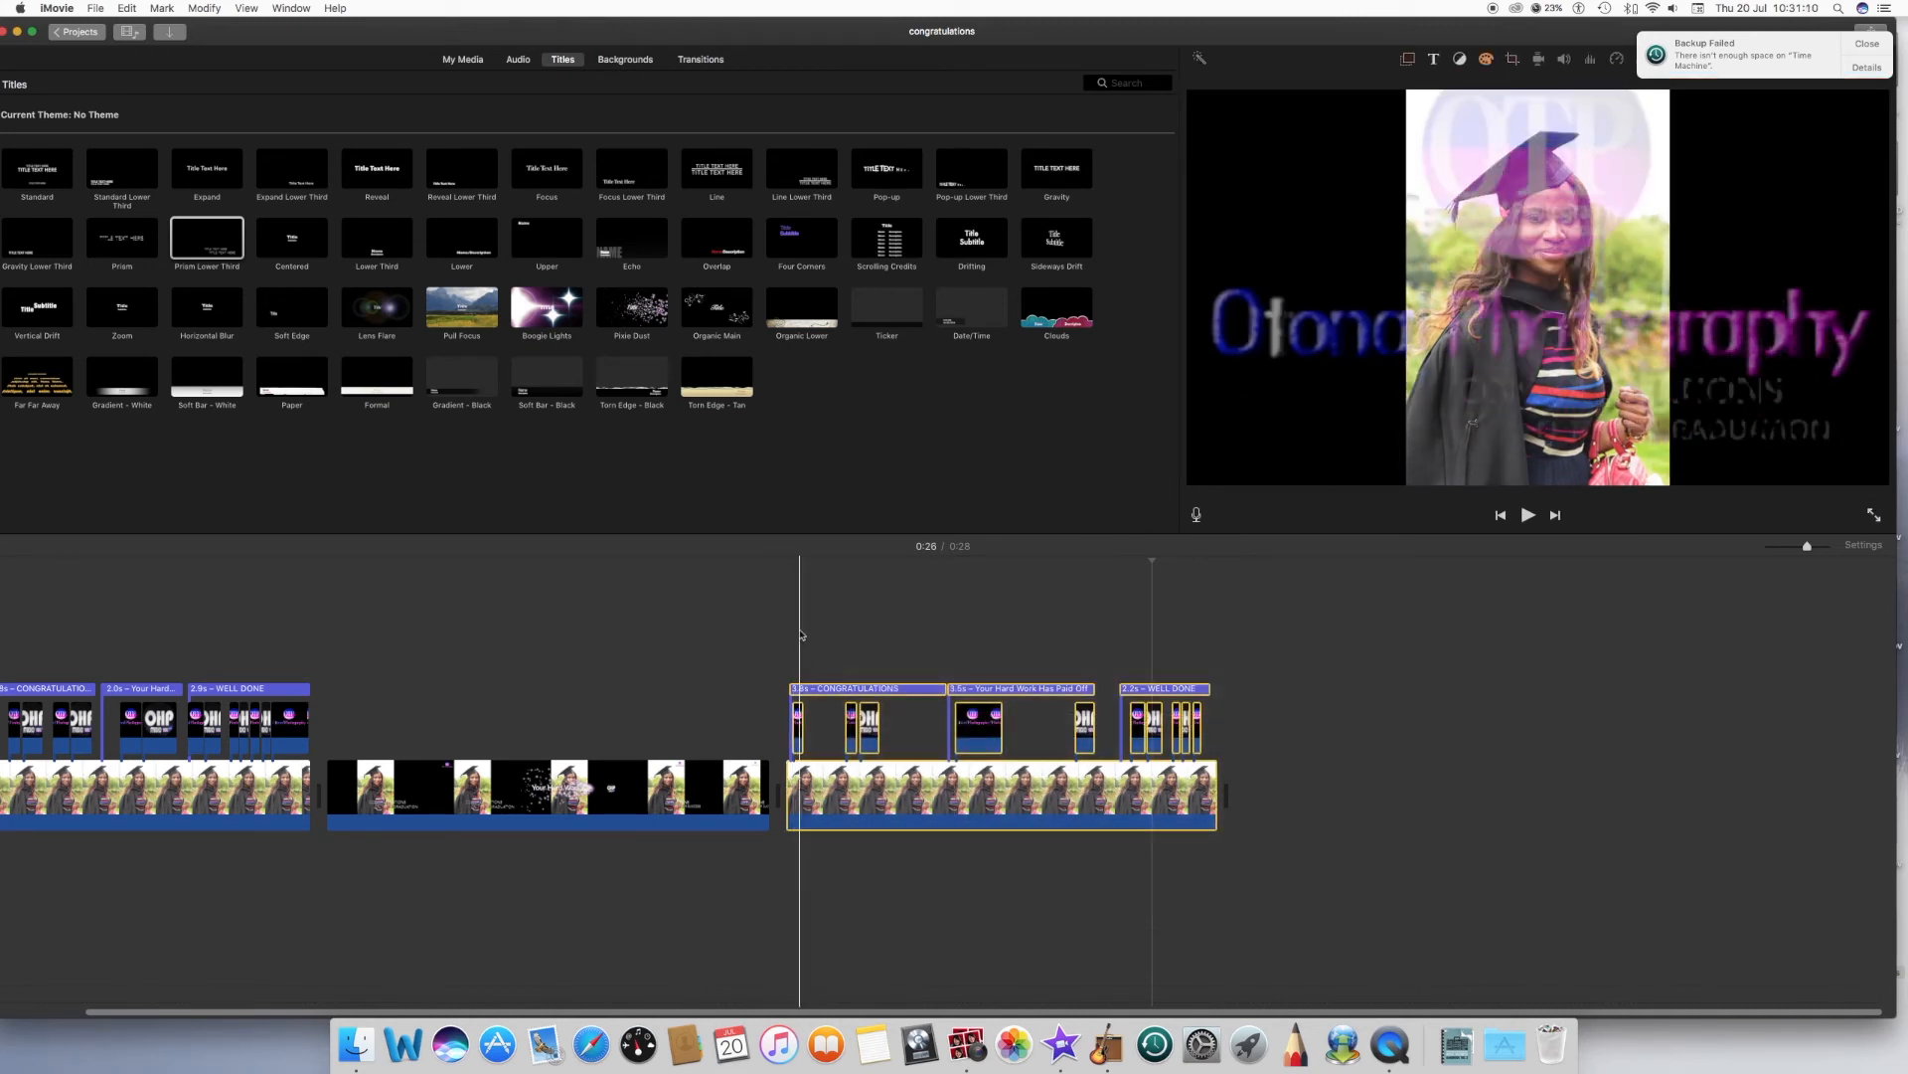
{"action": "key", "text": "Delete"}
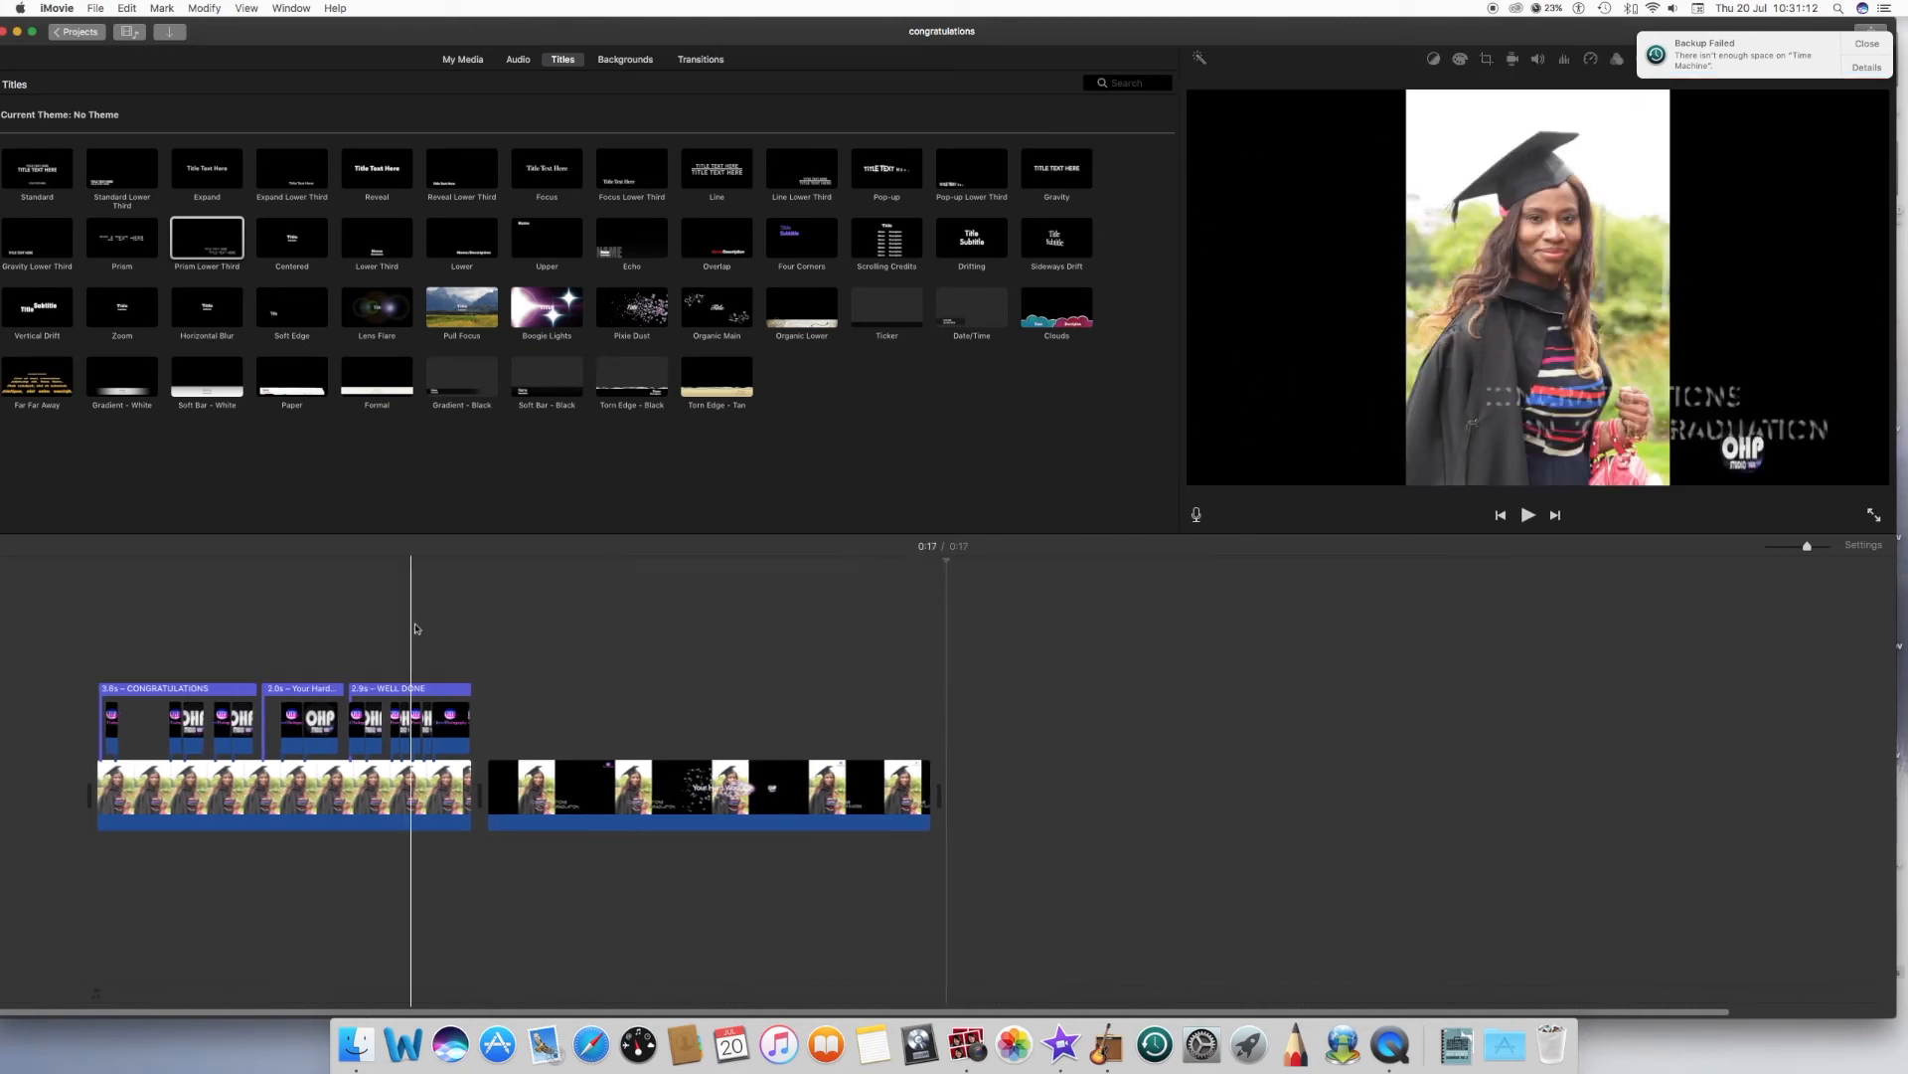
- Play the remaining two clips in full screen to review the finished video, and exit the full-screen view
{"action": "key", "text": "space"}
{"action": "left_click", "coordinate": [1873, 514]}
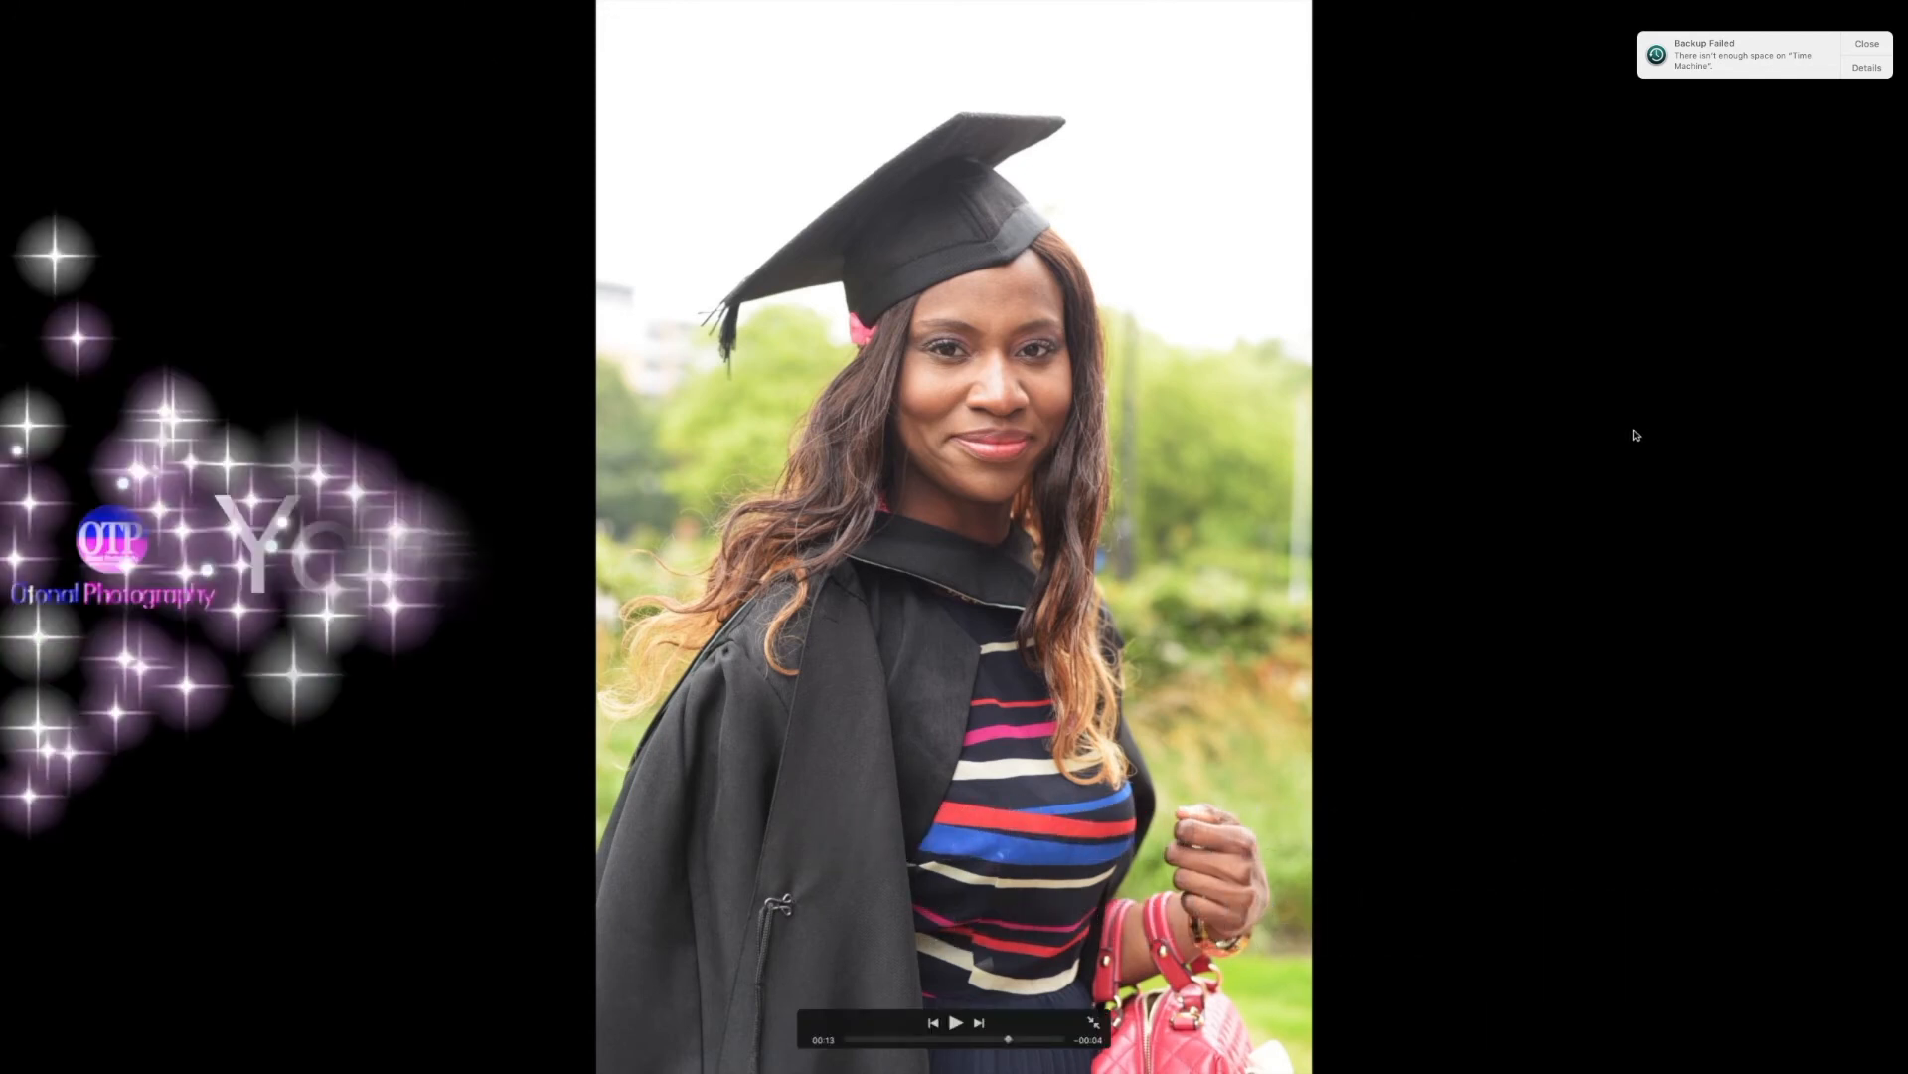
{"action": "key", "text": "Escape"}
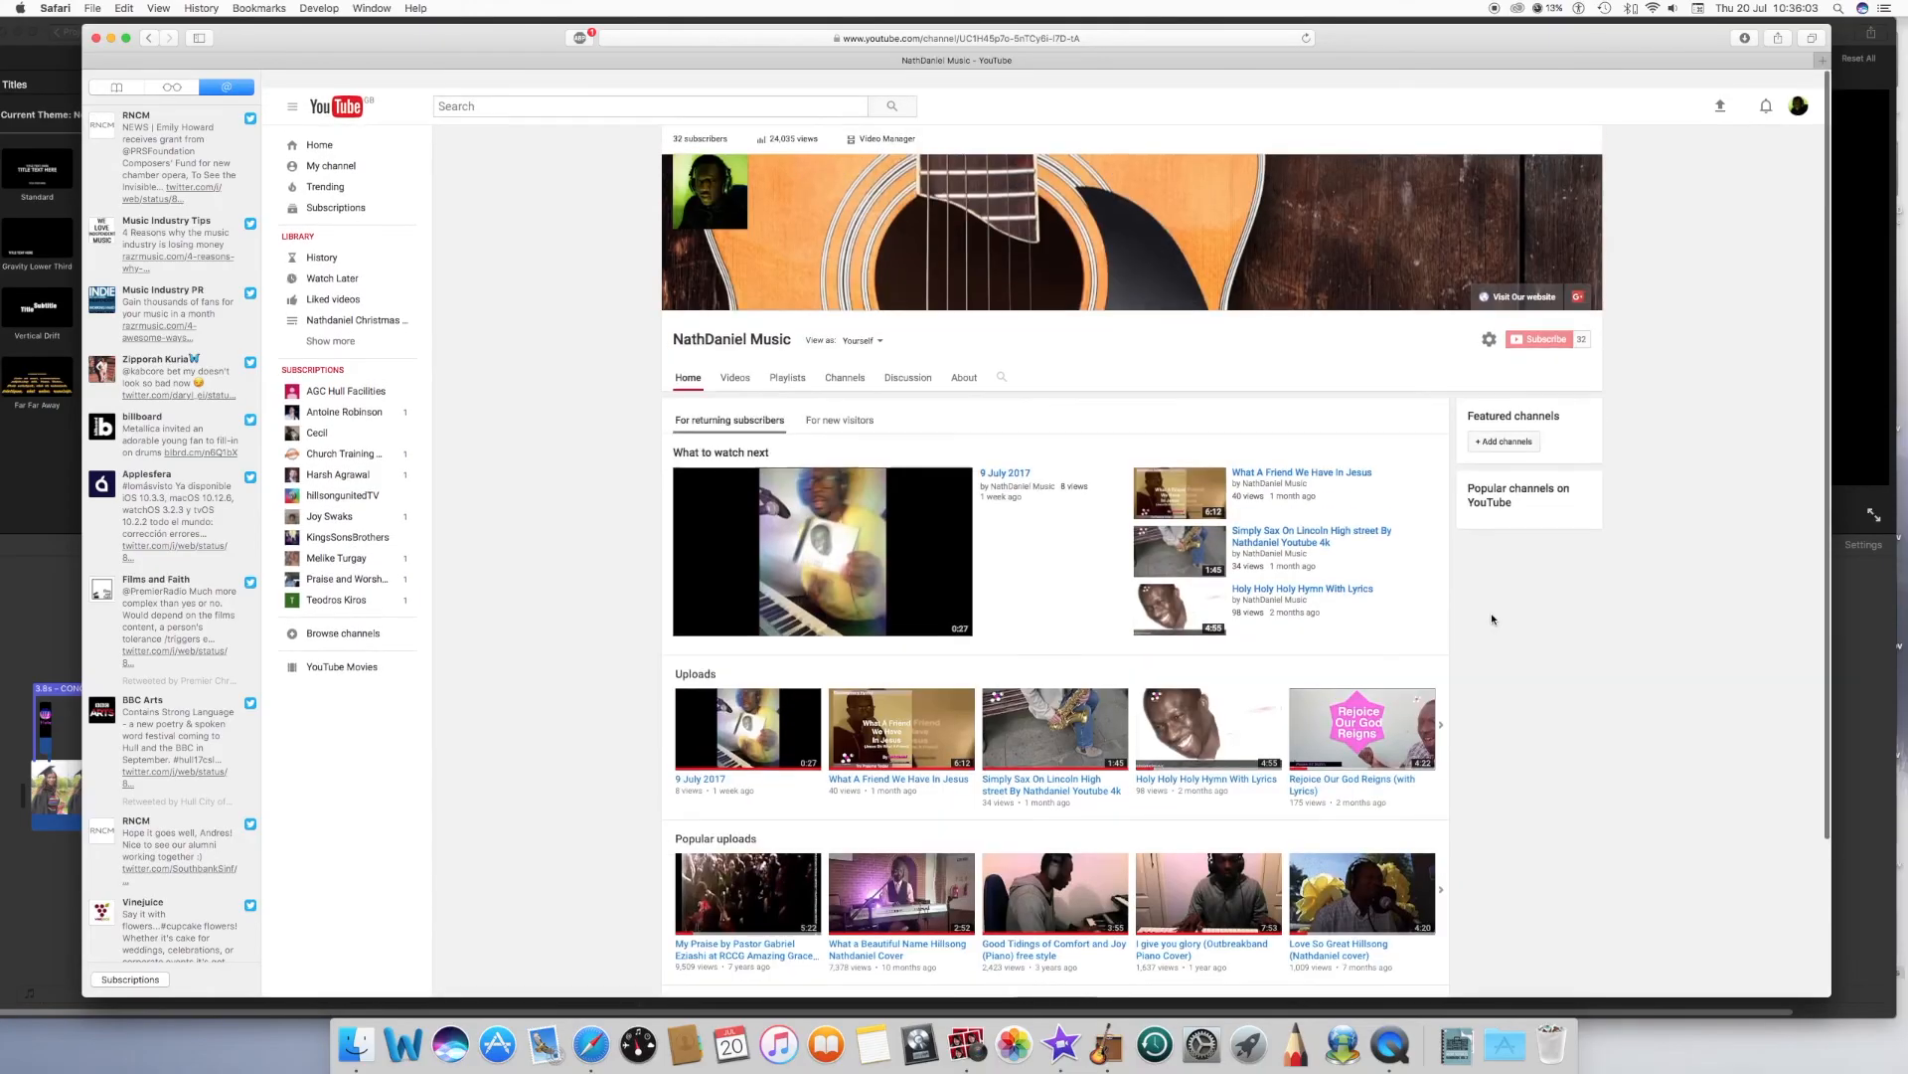
{"action": "scroll", "coordinate": [1490, 614], "scroll_direction": "down", "scroll_amount": 1}
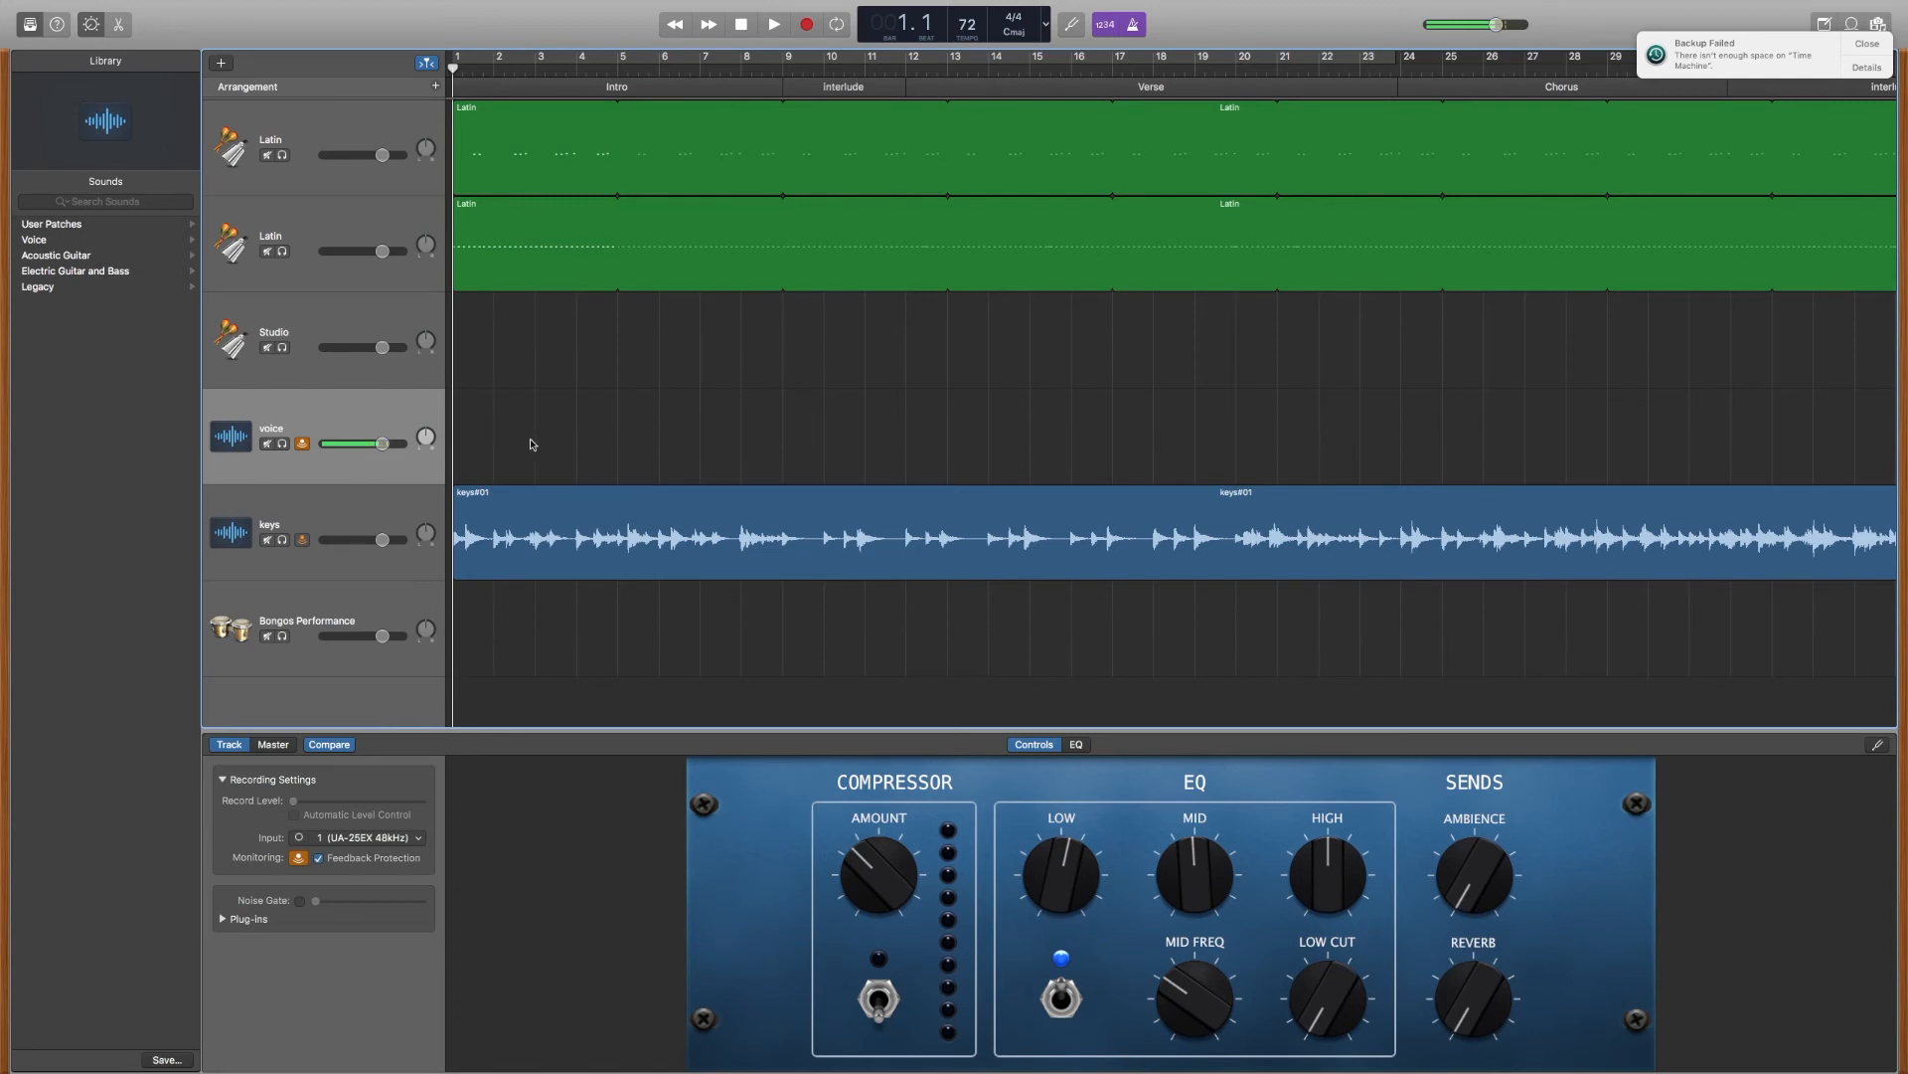
{"action": "scroll", "coordinate": [397, 421], "scroll_direction": "right", "scroll_amount": 1}
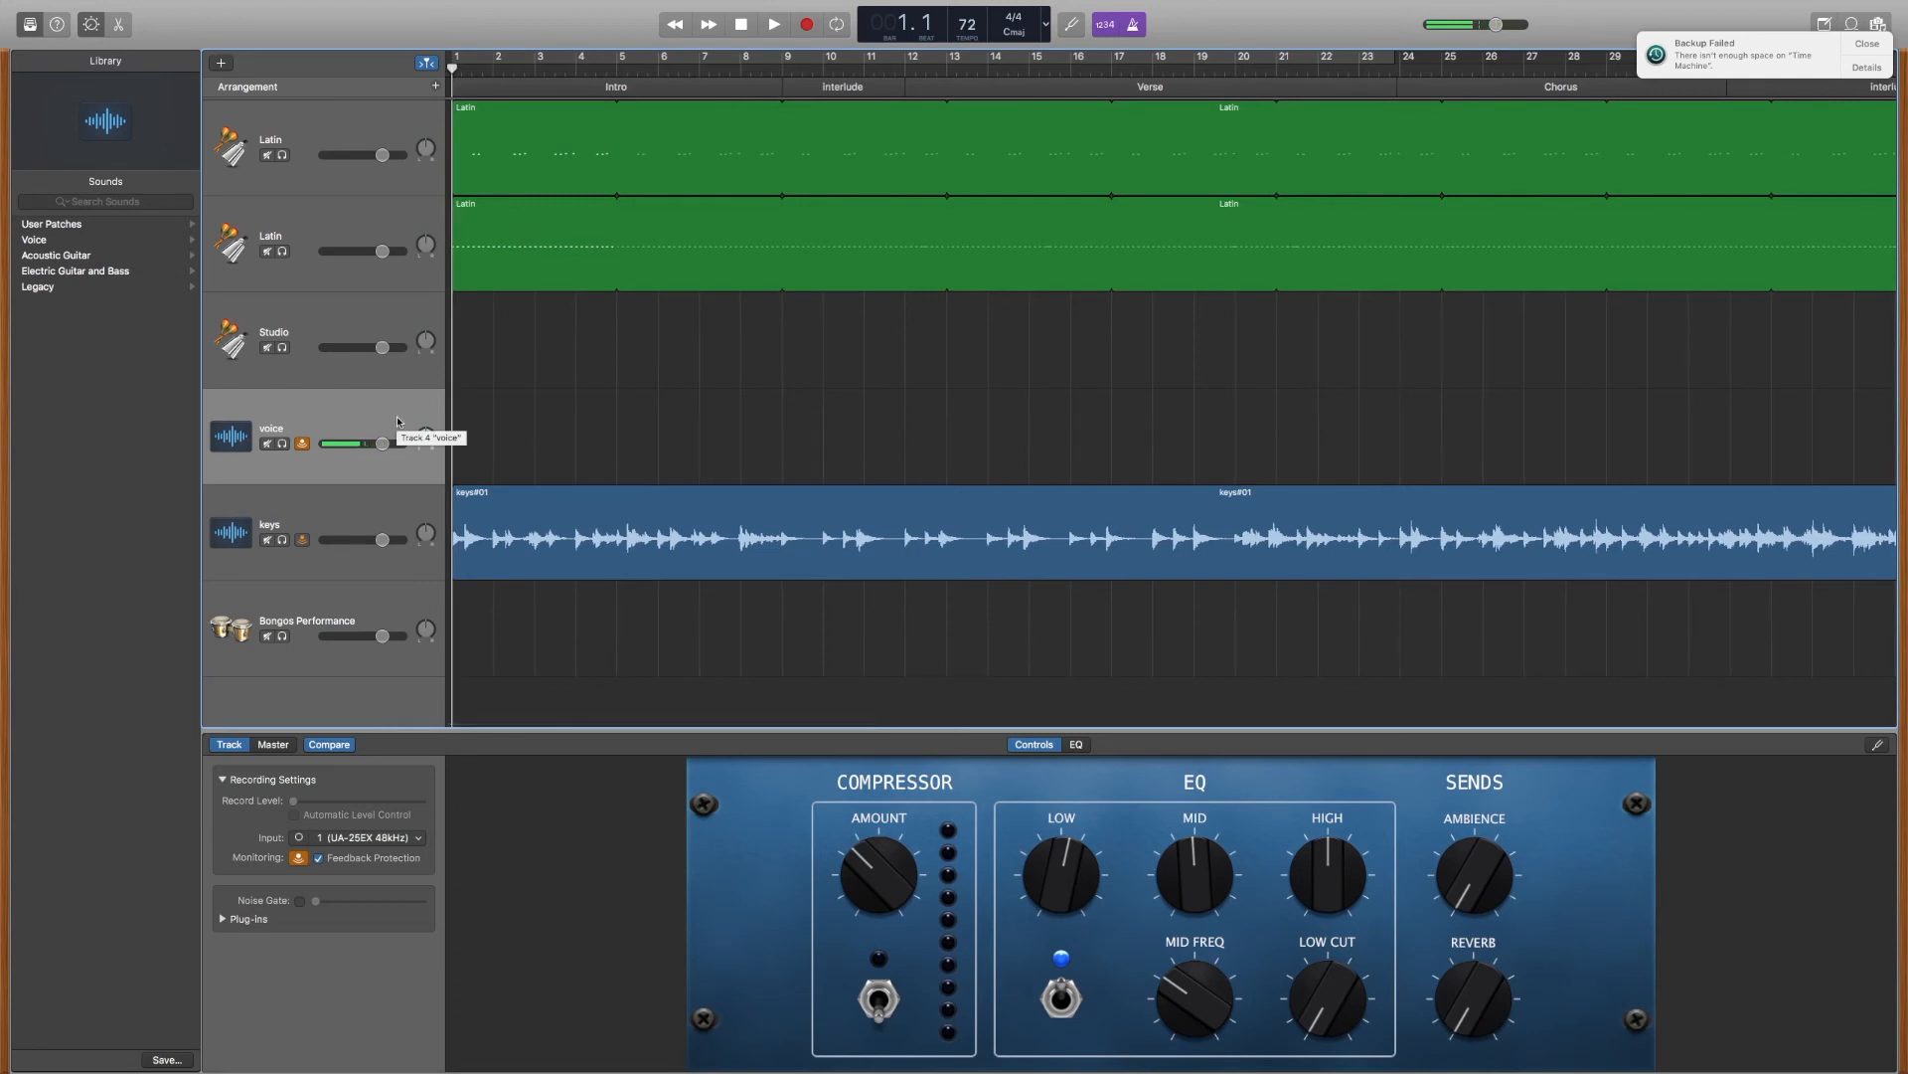
{"action": "scroll", "coordinate": [398, 421], "scroll_direction": "left", "scroll_amount": 1}
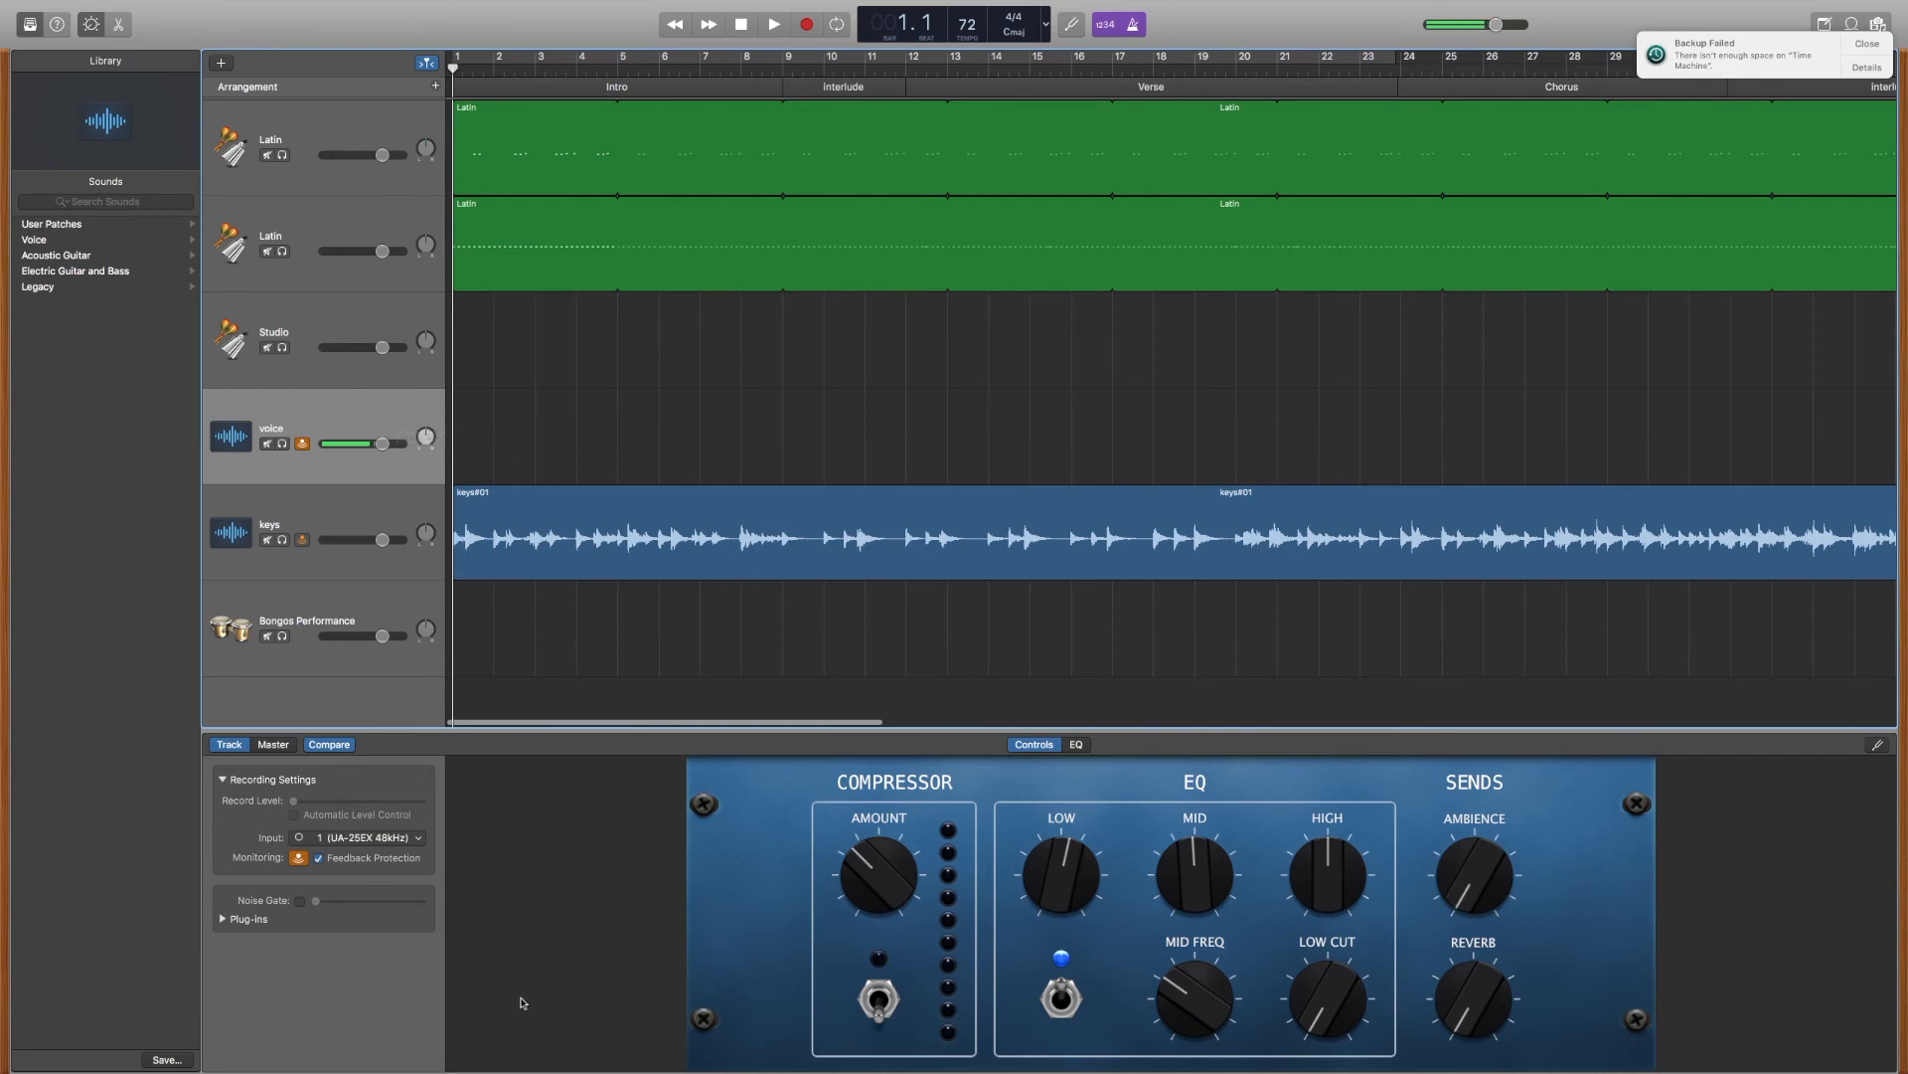